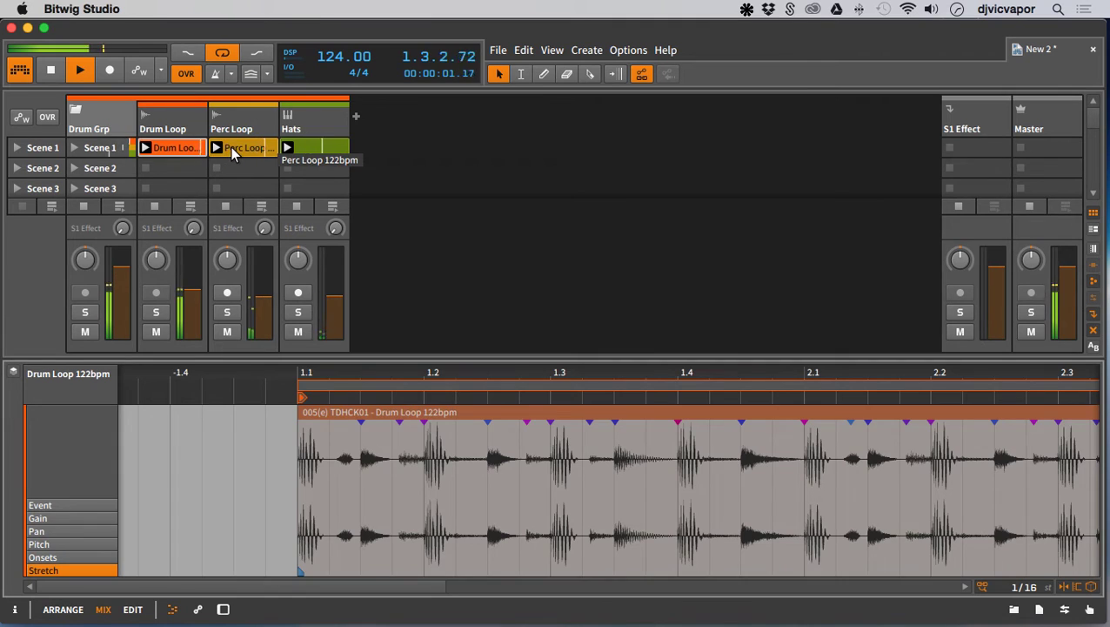
left_click(231, 147)
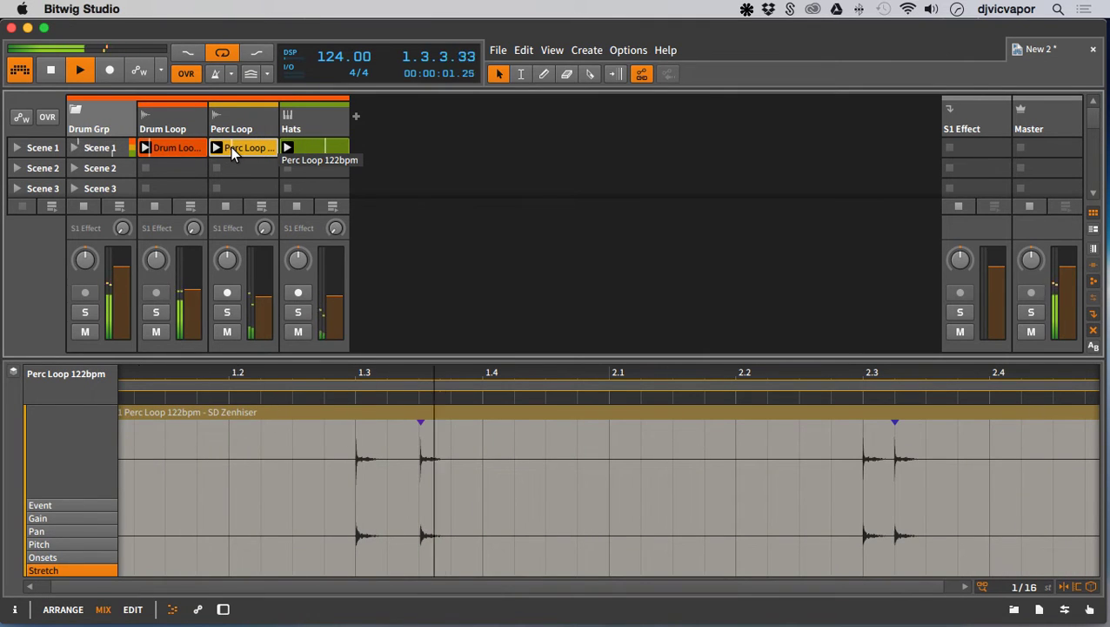
left_click(304, 148)
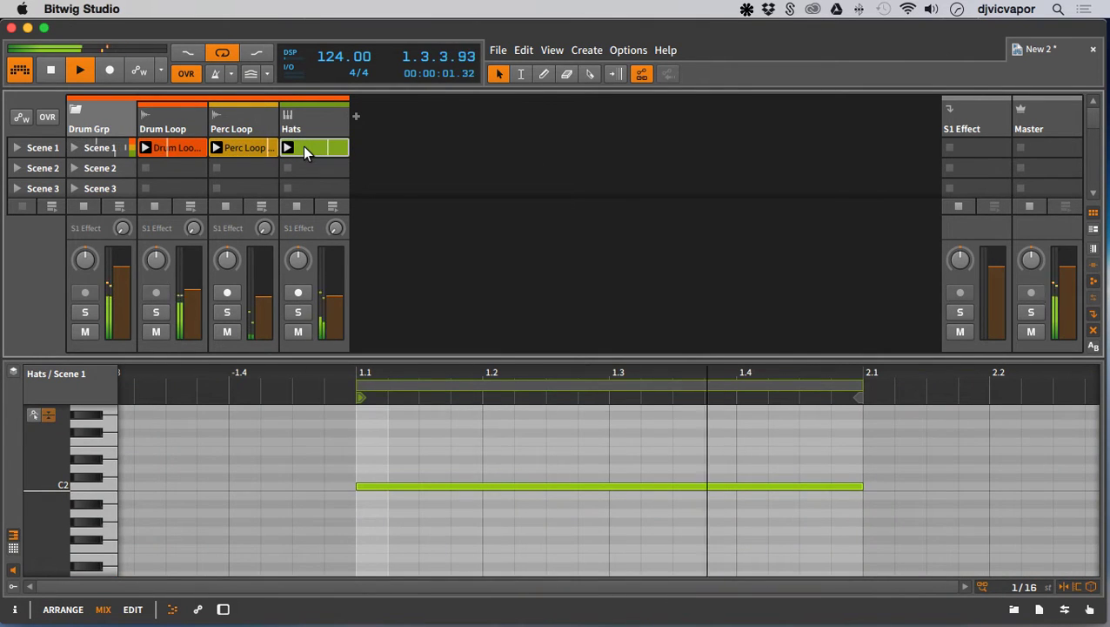
left_click(310, 119)
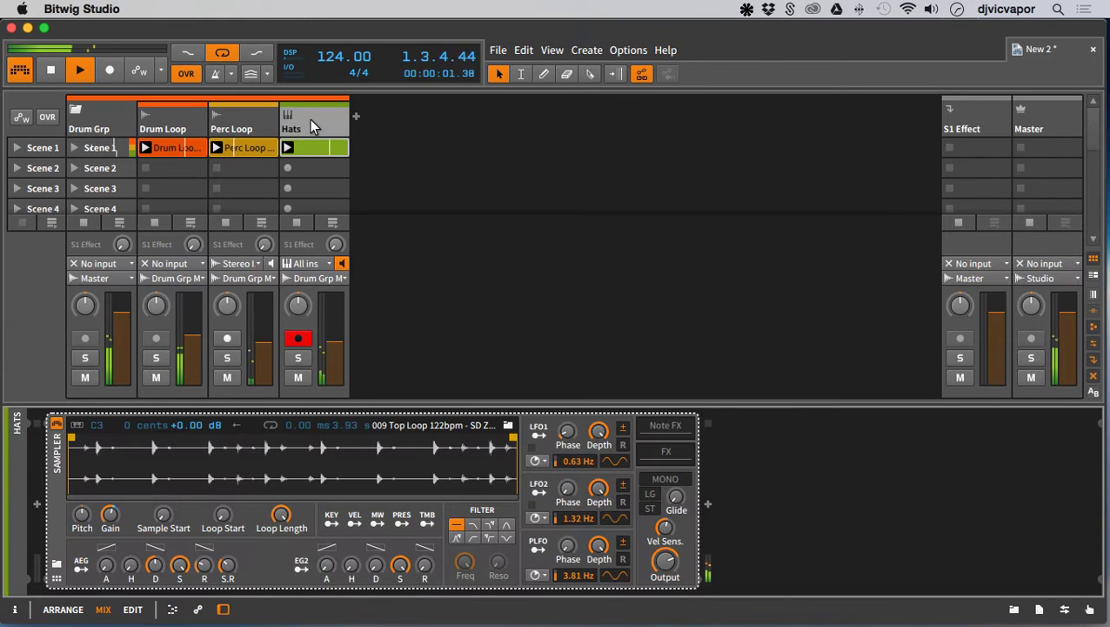
- Insert Bitwig's EQ-5 from the EQ / Filter category on the Perc Loop track
left_click(243, 127)
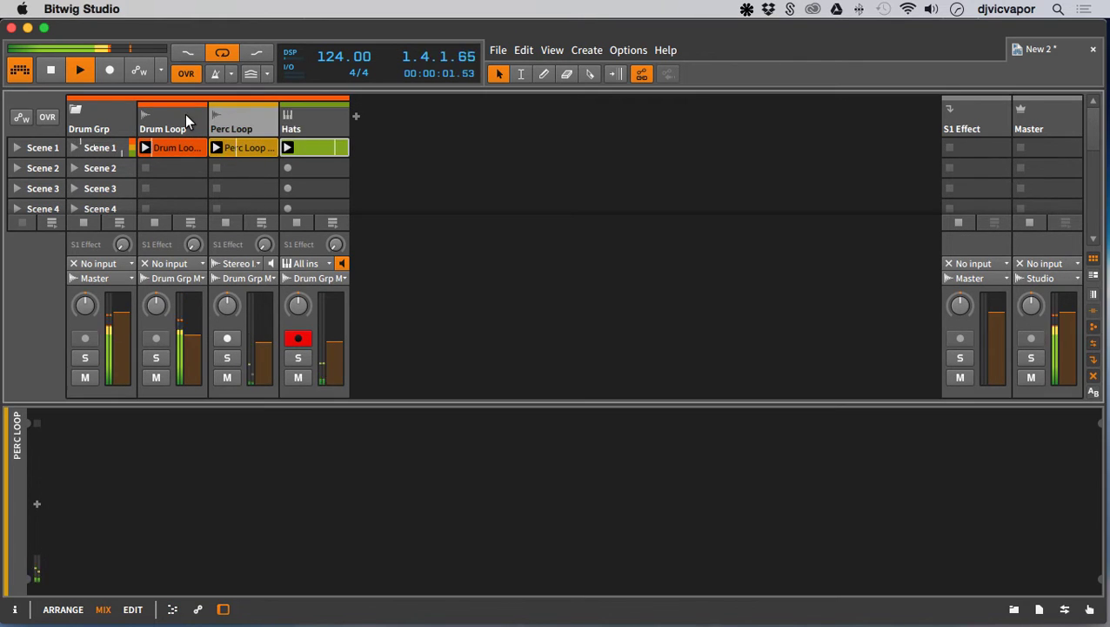
left_click(37, 506)
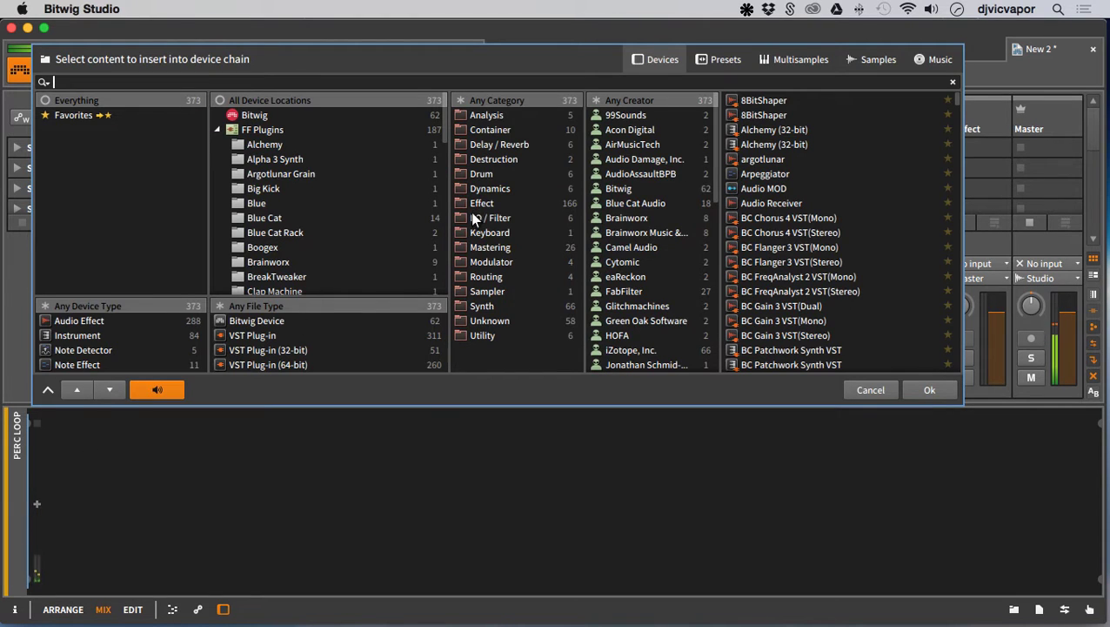
left_click(470, 214)
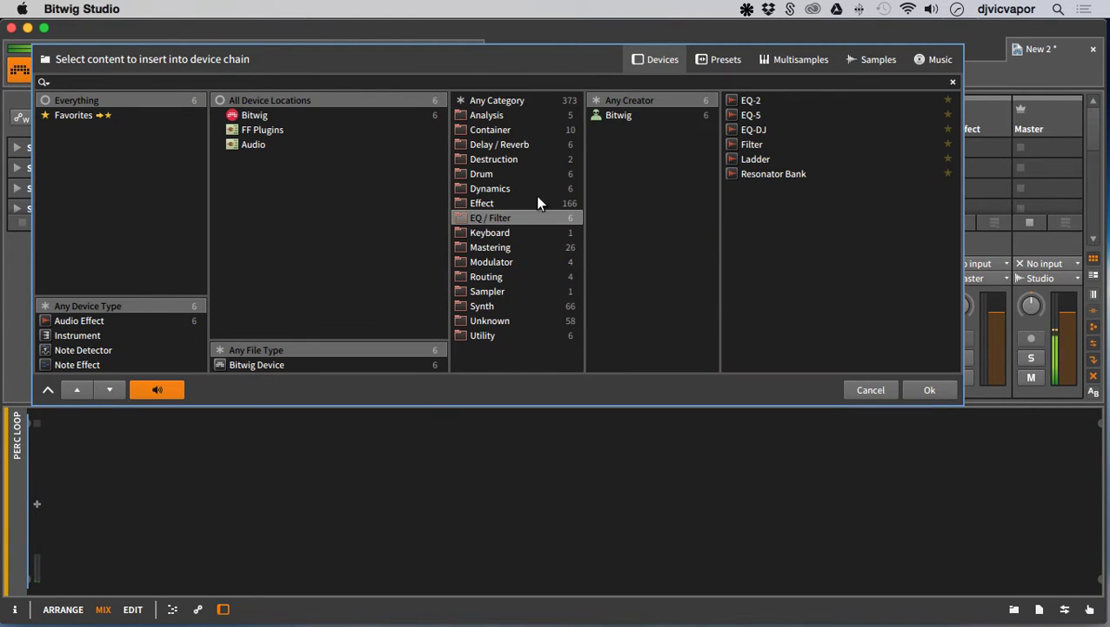
left_click(755, 115)
left_click(946, 392)
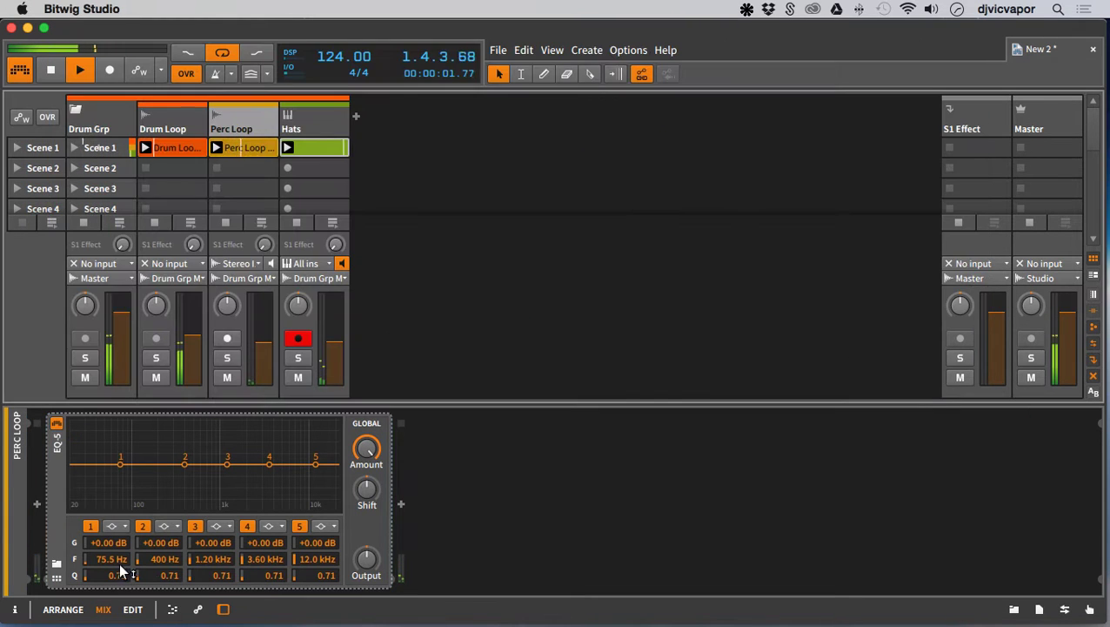
- Set band 1 of the Perc Loop EQ-5 to highpass12 at 197 Hz with a Q of 0.51
left_click(115, 527)
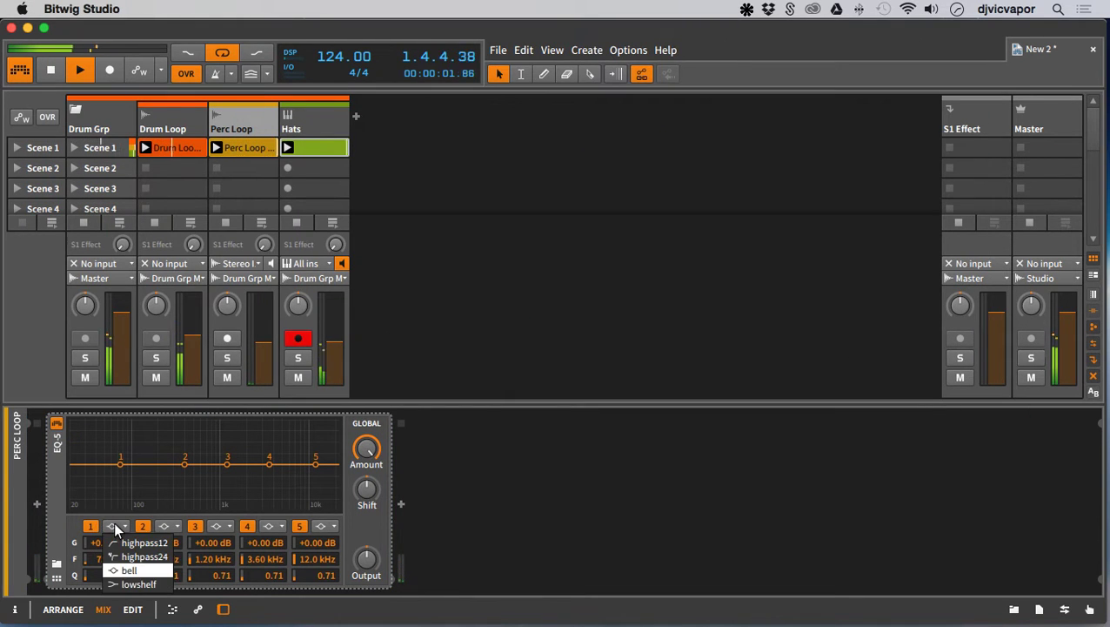
left_click(115, 541)
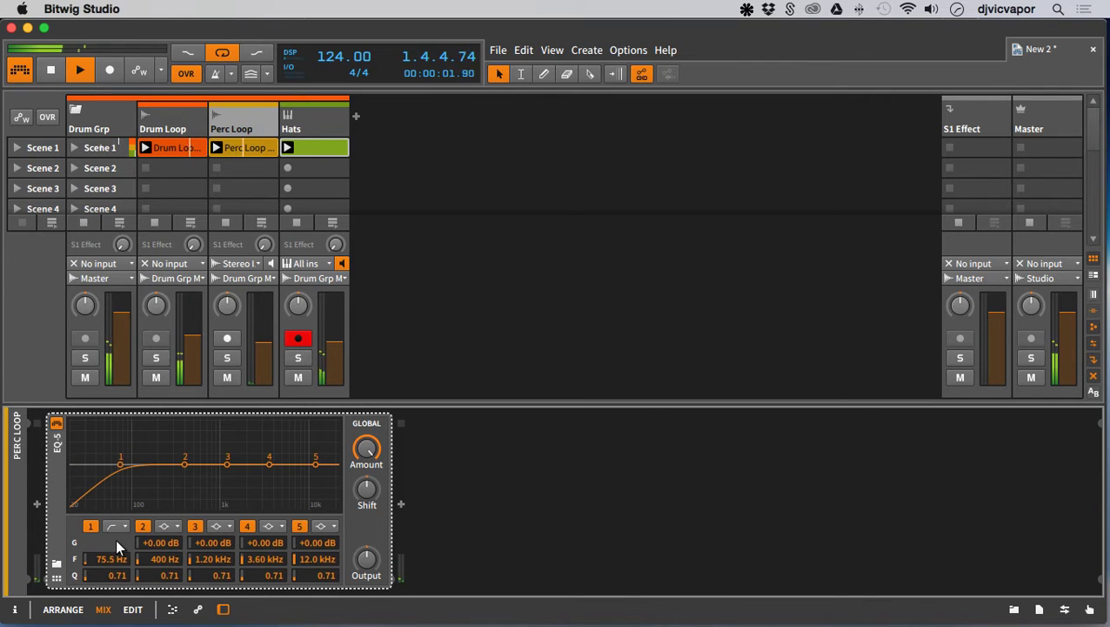
mouse_move(117, 574)
left_mouse_down()
mouse_move(117, 592)
mouse_move(112, 505)
mouse_move(115, 563)
left_mouse_up()
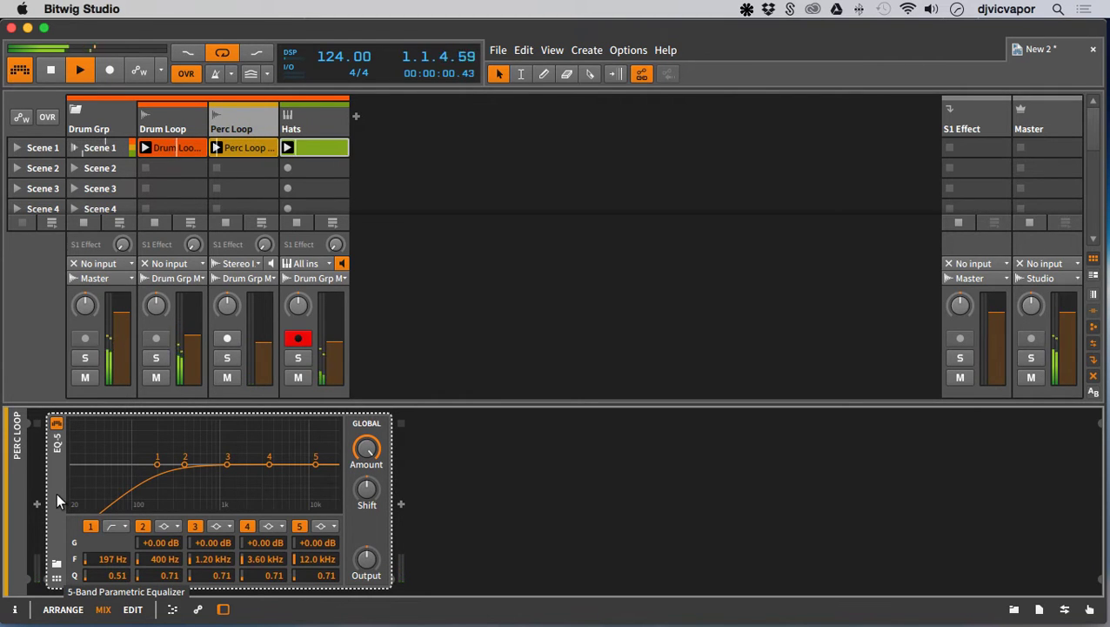
- Copy the EQ-5 to the Hats track after the Sampler and set its band 1 frequency to 482 Hz
left_click(290, 131)
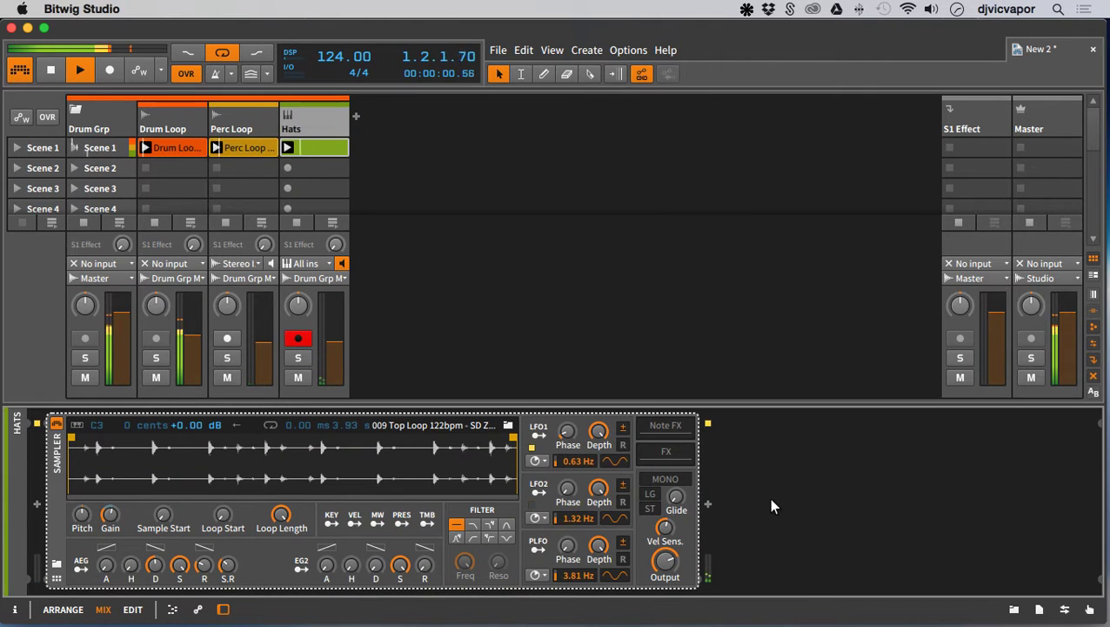
key("ctrl+v")
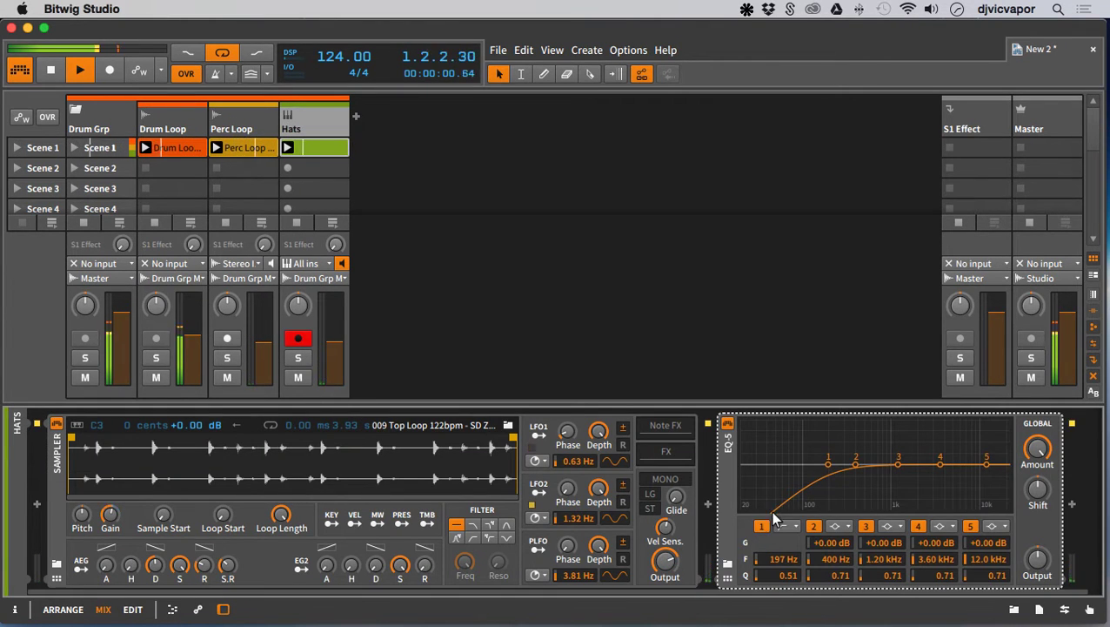
left_click_drag(782, 560, 783, 521)
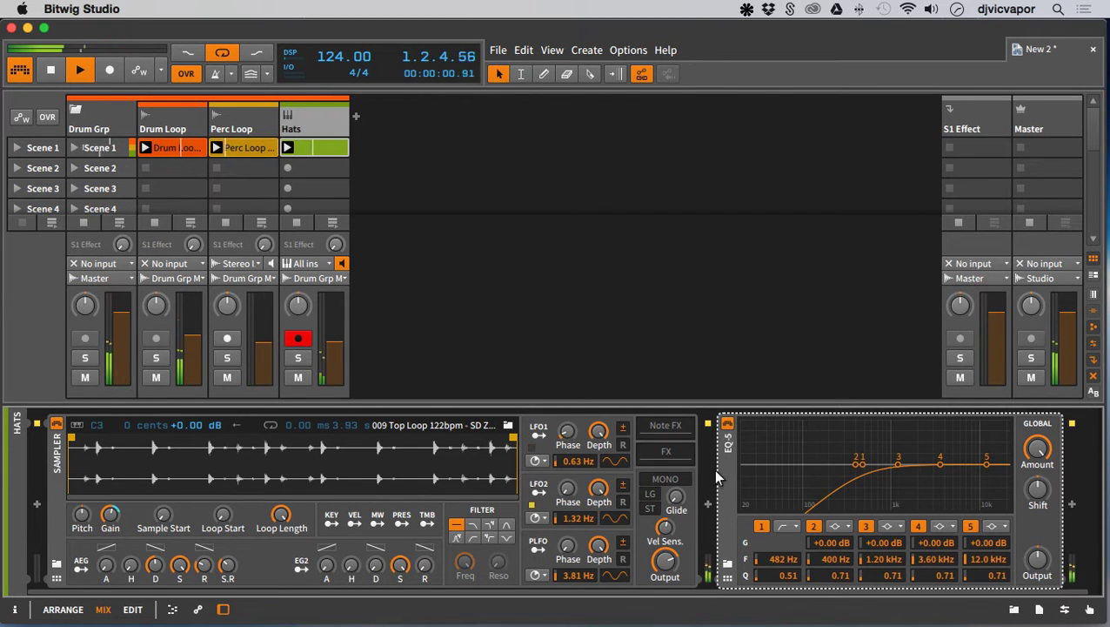
- Nest the Hats EQ-5 in the Sampler's FX chain and modulate its Output with LFO2 at a 0.64 Hz rate
left_click(665, 451)
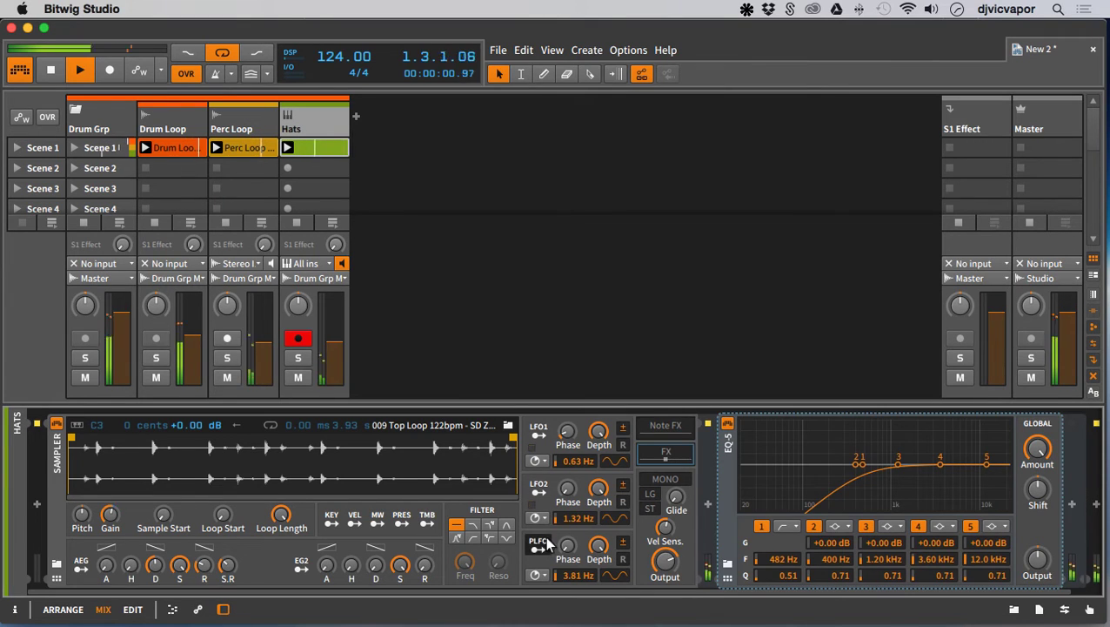
left_click(539, 485)
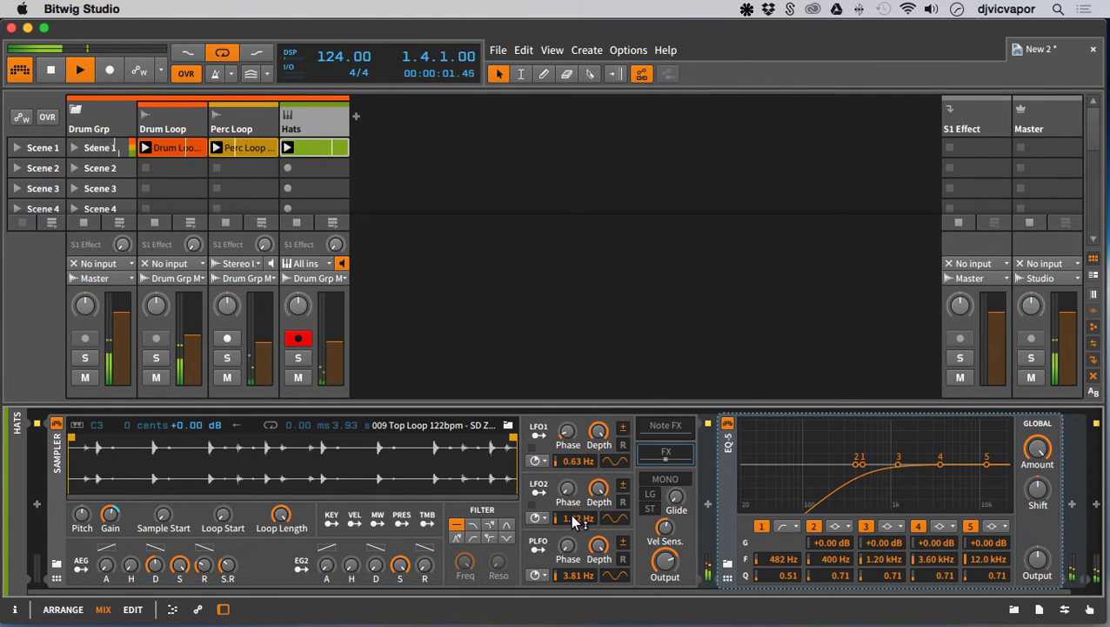
left_click_drag(572, 520, 573, 535)
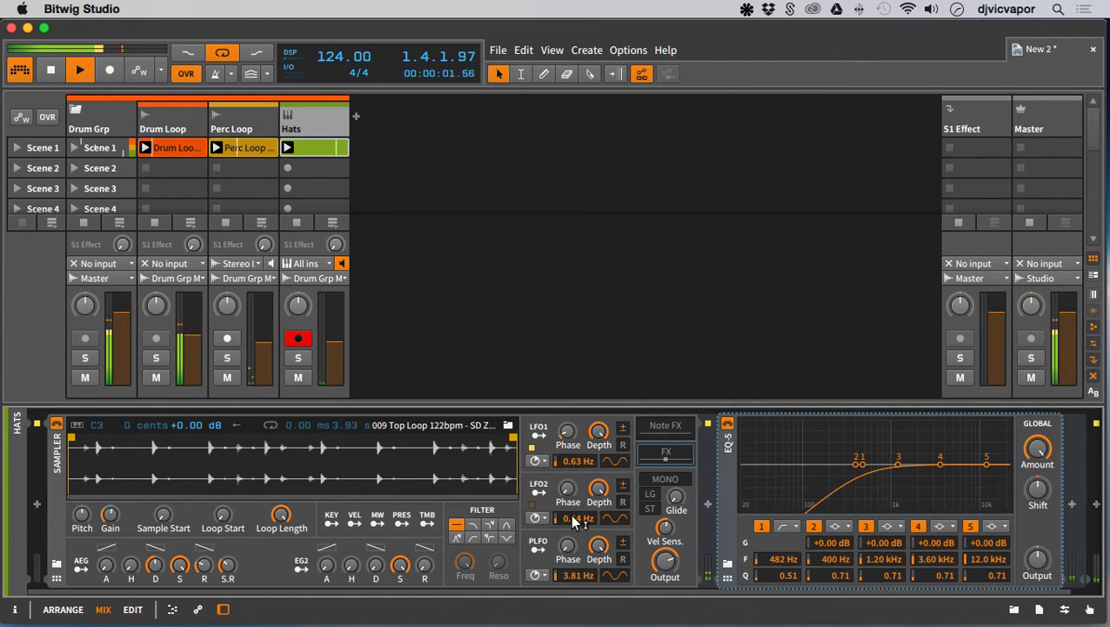
- Slightly lower the volume of the Hats track, disarm it for recording and stop playback
left_click_drag(337, 342, 328, 341)
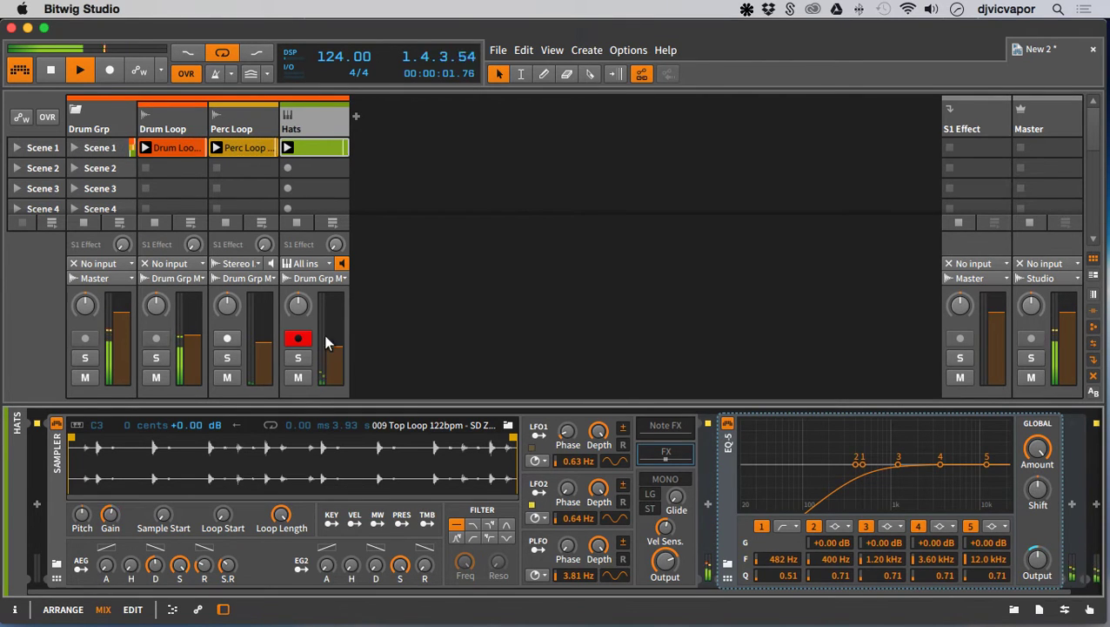
left_click(298, 338)
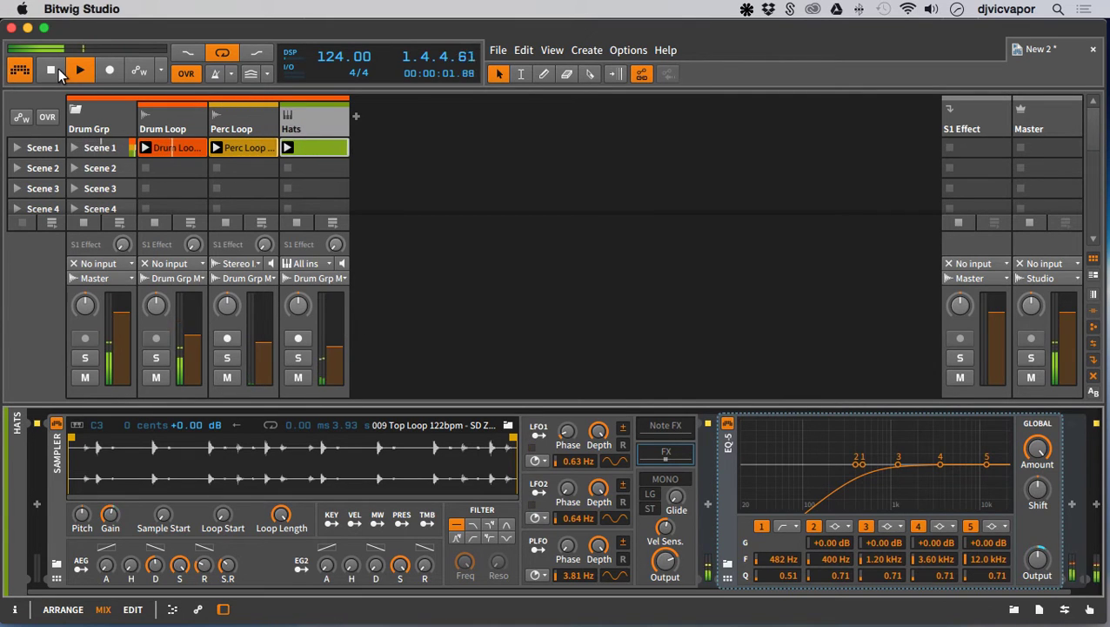
left_click(58, 69)
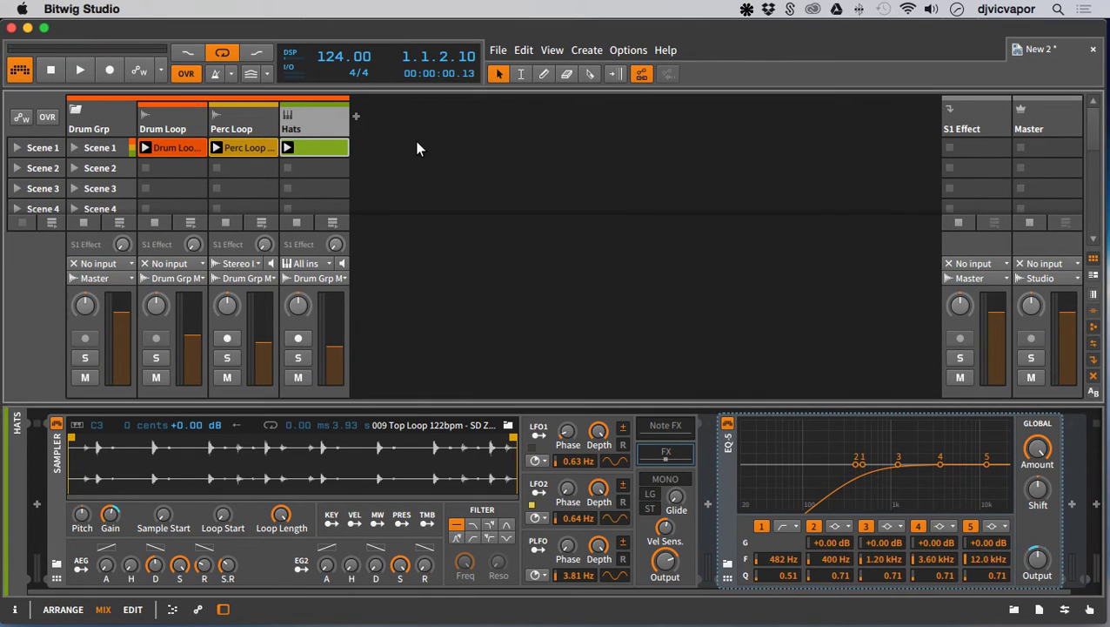
- Collapse the Drum Grp and add an instrument track with an empty clip in its Scene 1 slot
left_click(75, 112)
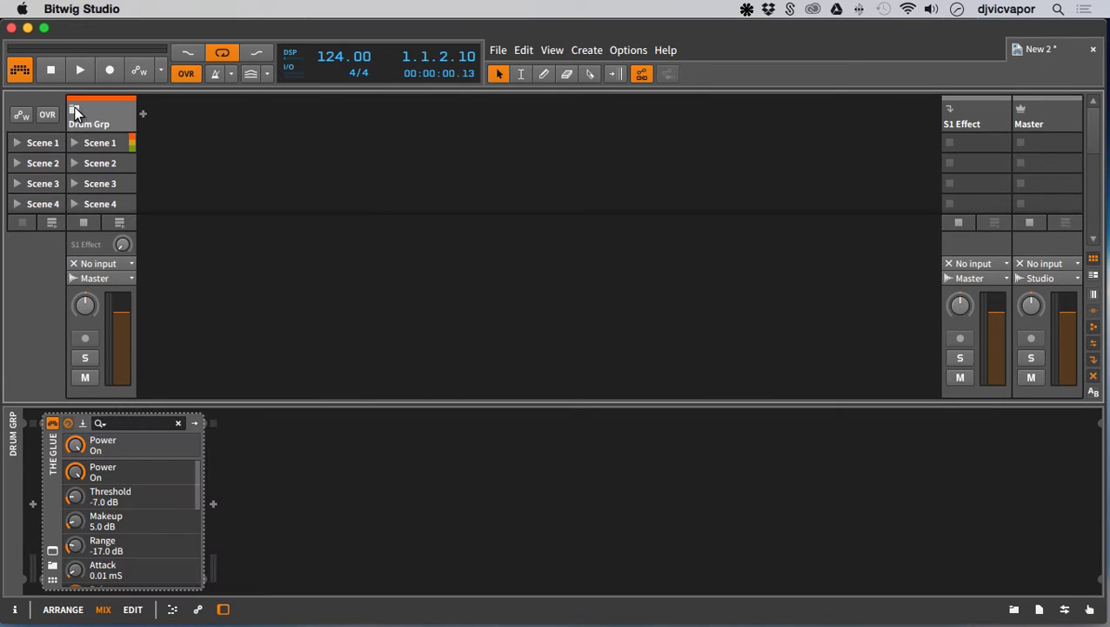
right_click(216, 127)
left_click(221, 131)
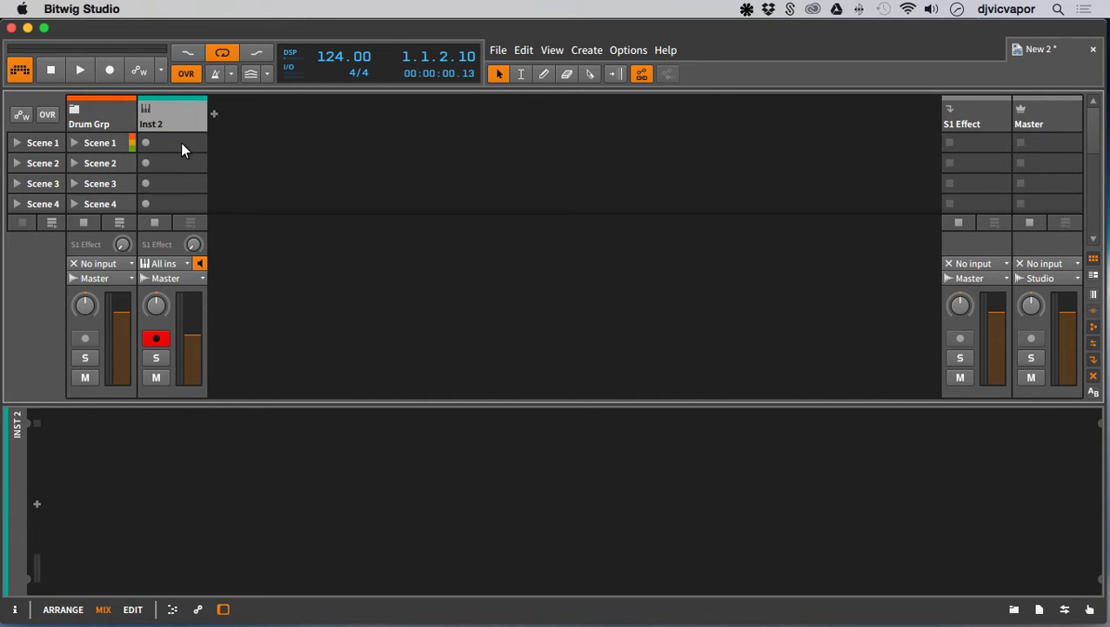
double_click(180, 142)
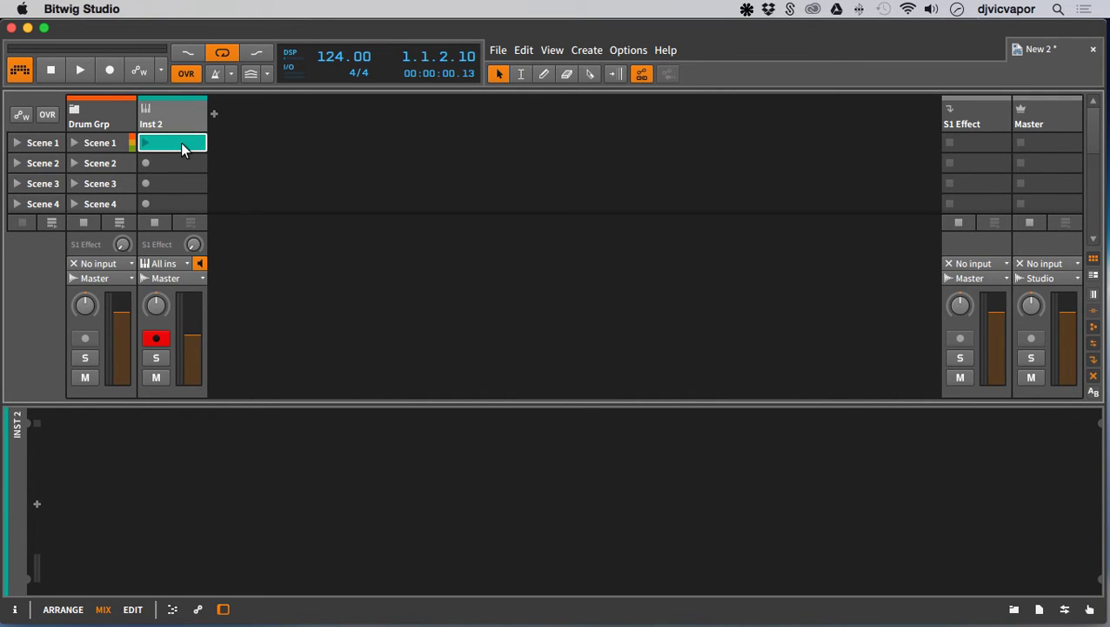
- Search the devices for serum and insert the Serum synth on the new instrument track
left_click(40, 500)
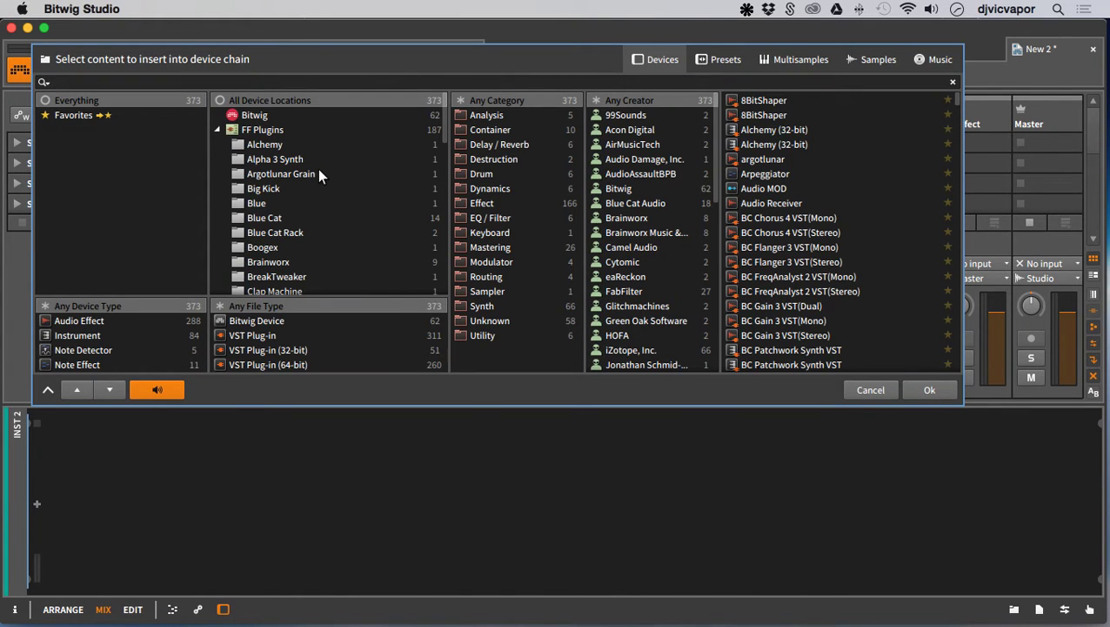
type("serum")
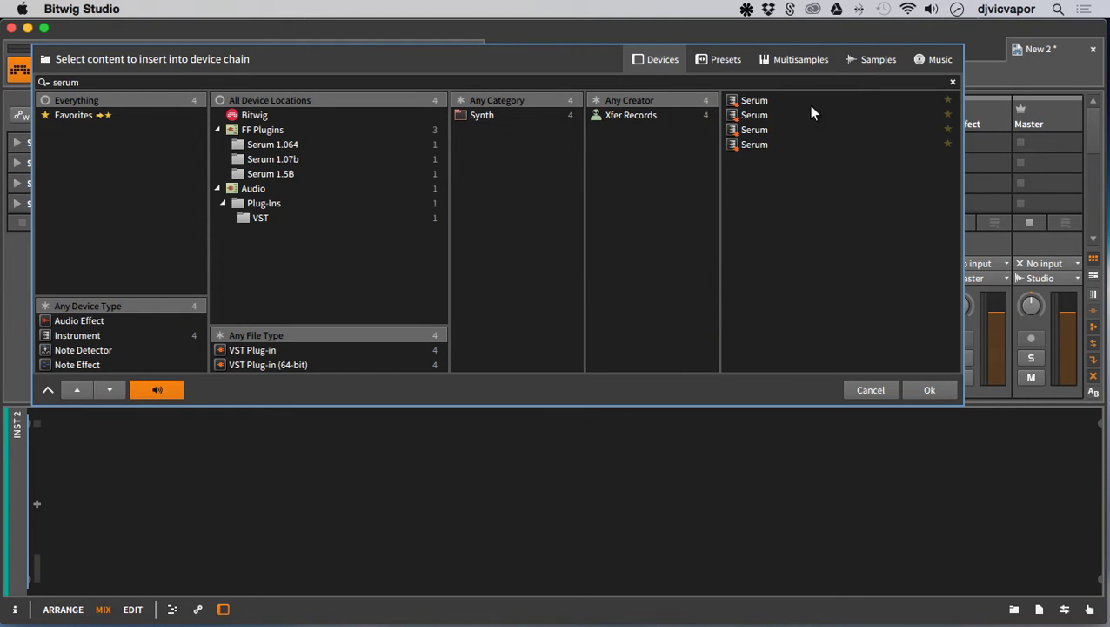
left_click(756, 102)
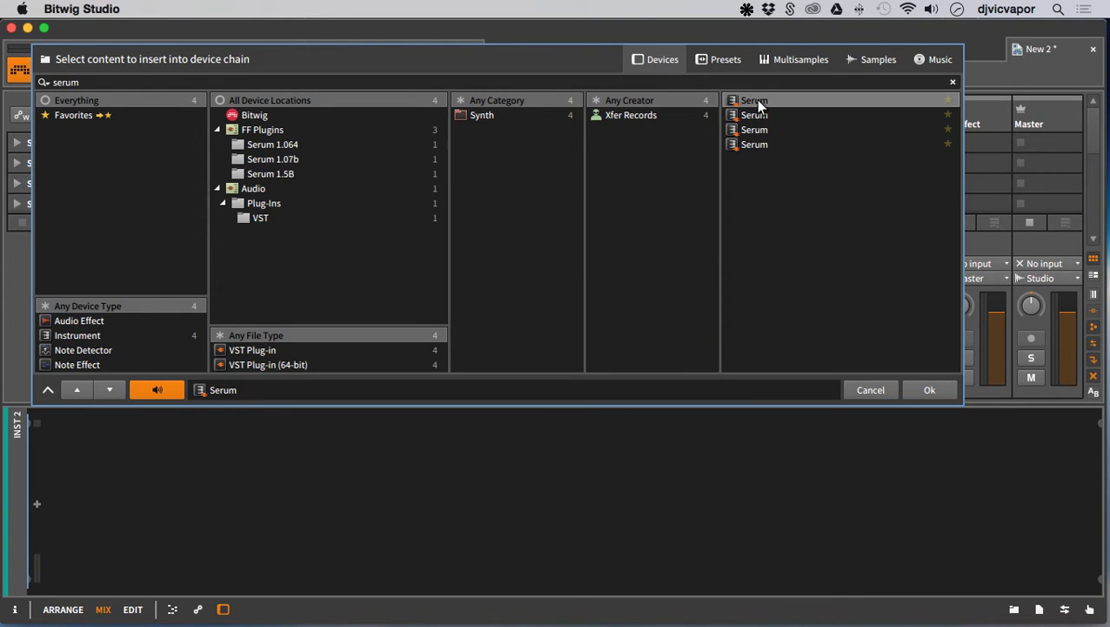
left_click(945, 388)
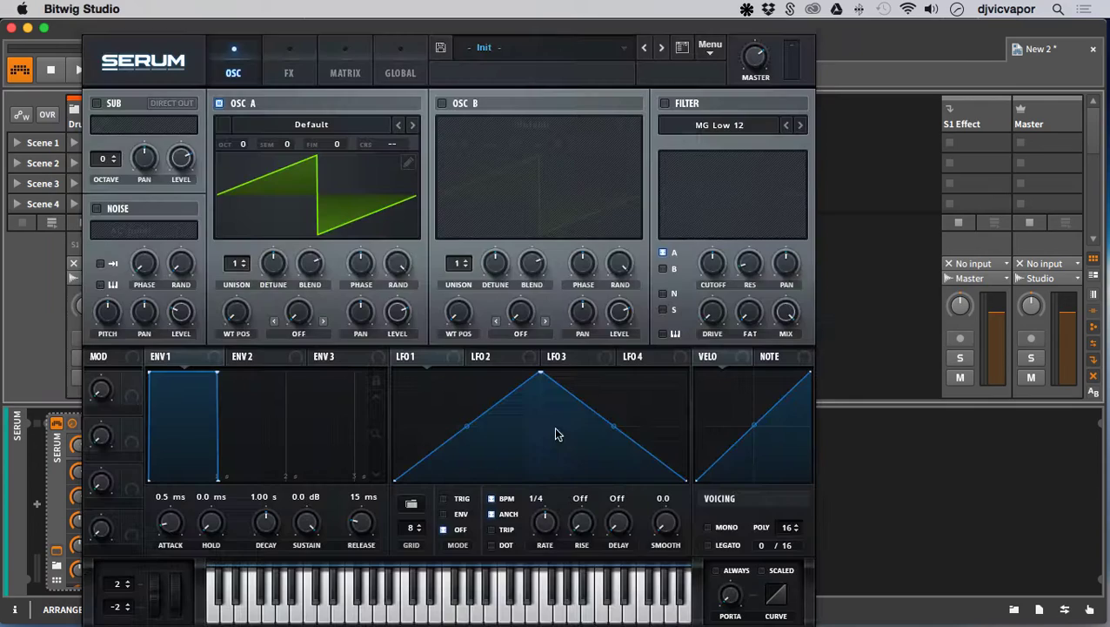
- Load the Guru preset PLUCK EDM Snapper in Serum and lower its master volume to 48
left_click_drag(464, 25, 535, 22)
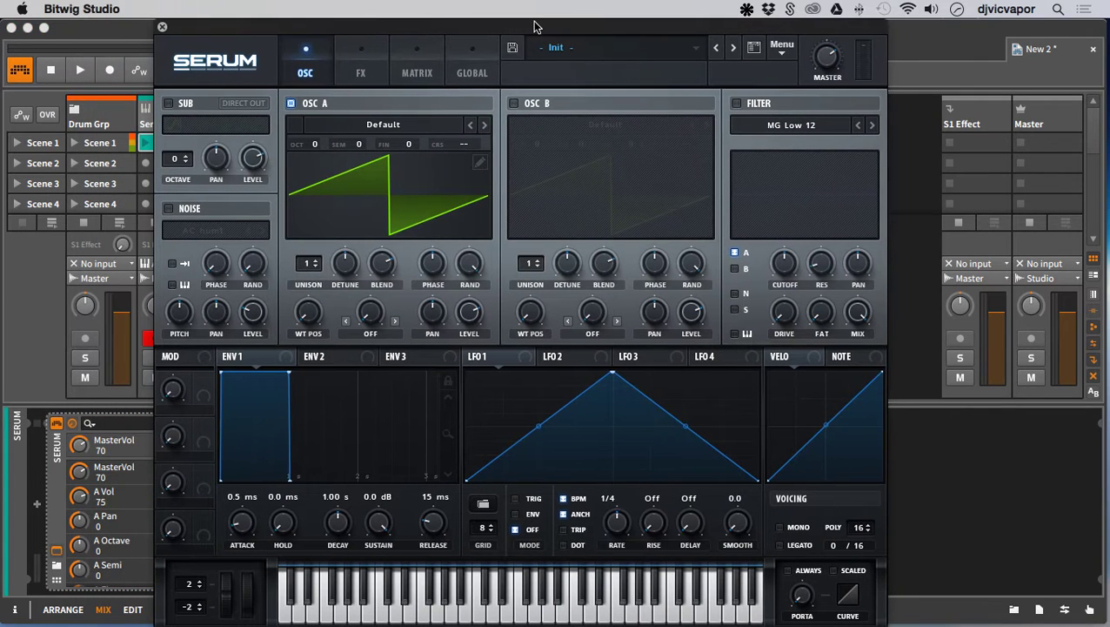
left_click(697, 51)
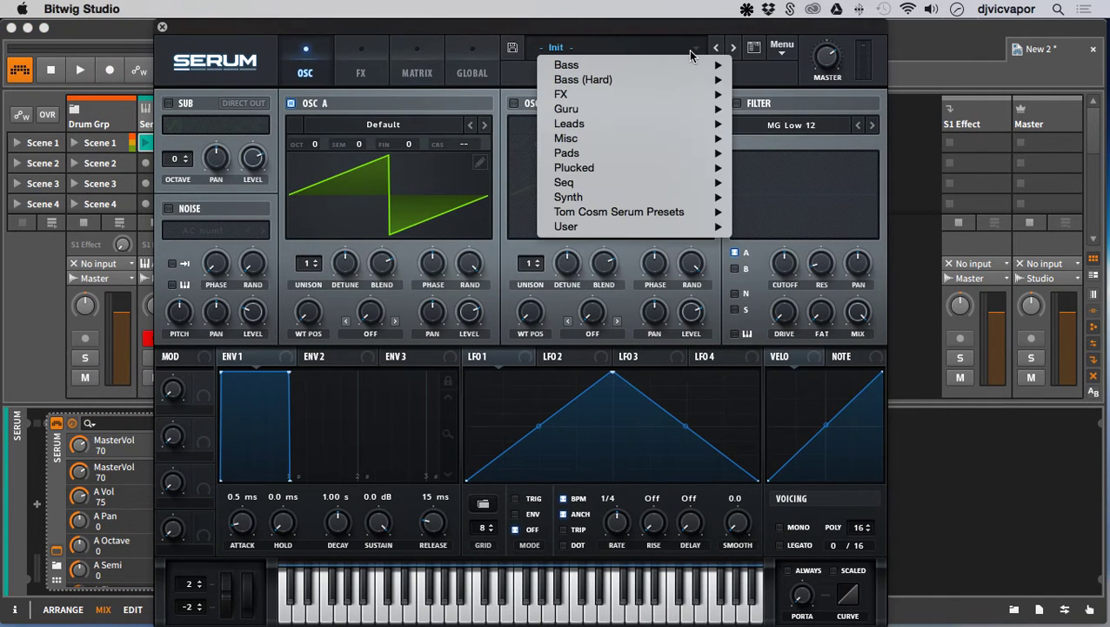
mouse_move(690, 110)
scroll(753, 239, "down", 8)
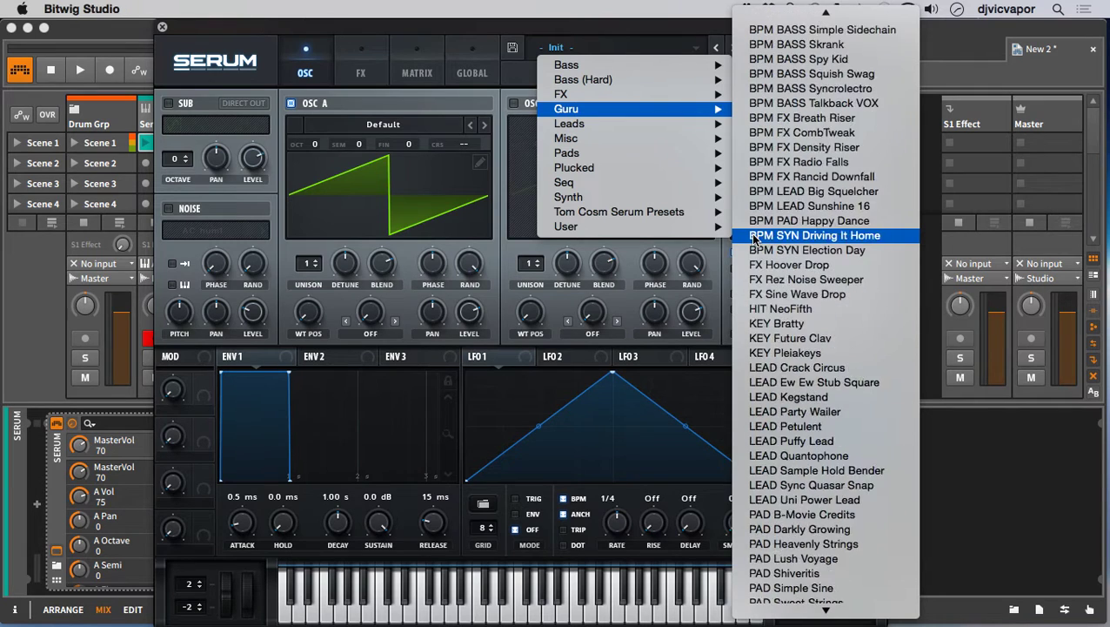
scroll(754, 239, "down", 6)
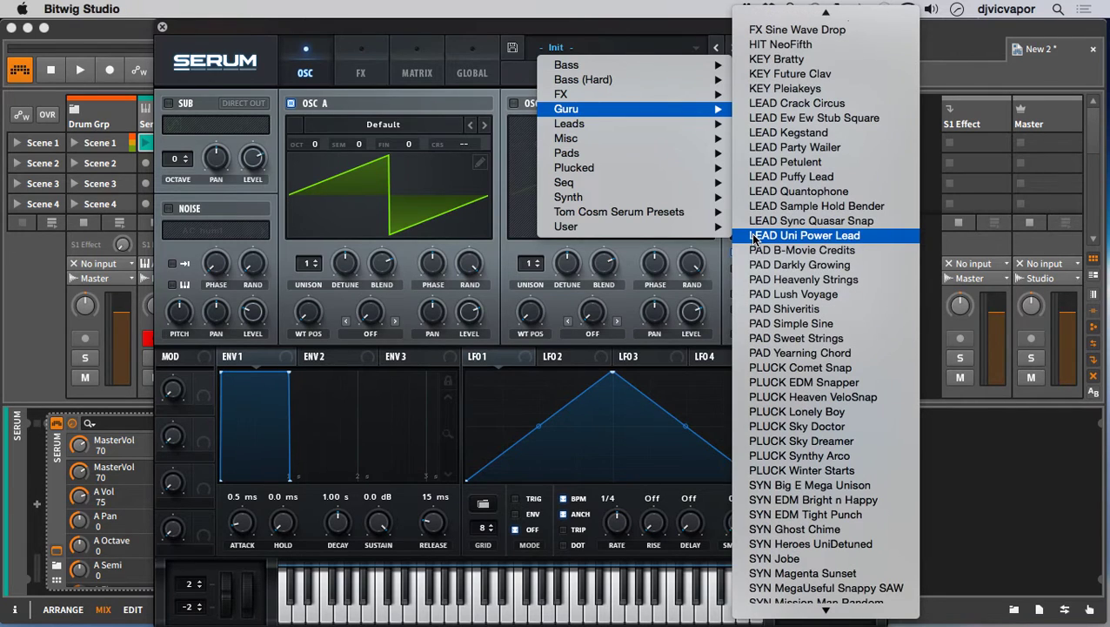
left_click(769, 383)
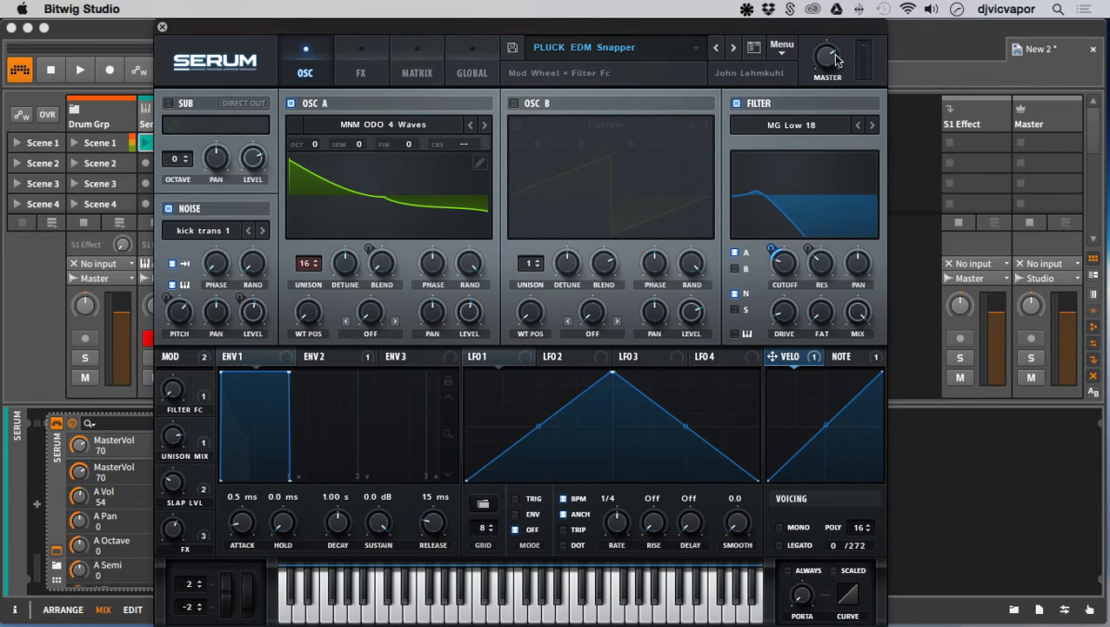
left_click_drag(835, 58, 836, 78)
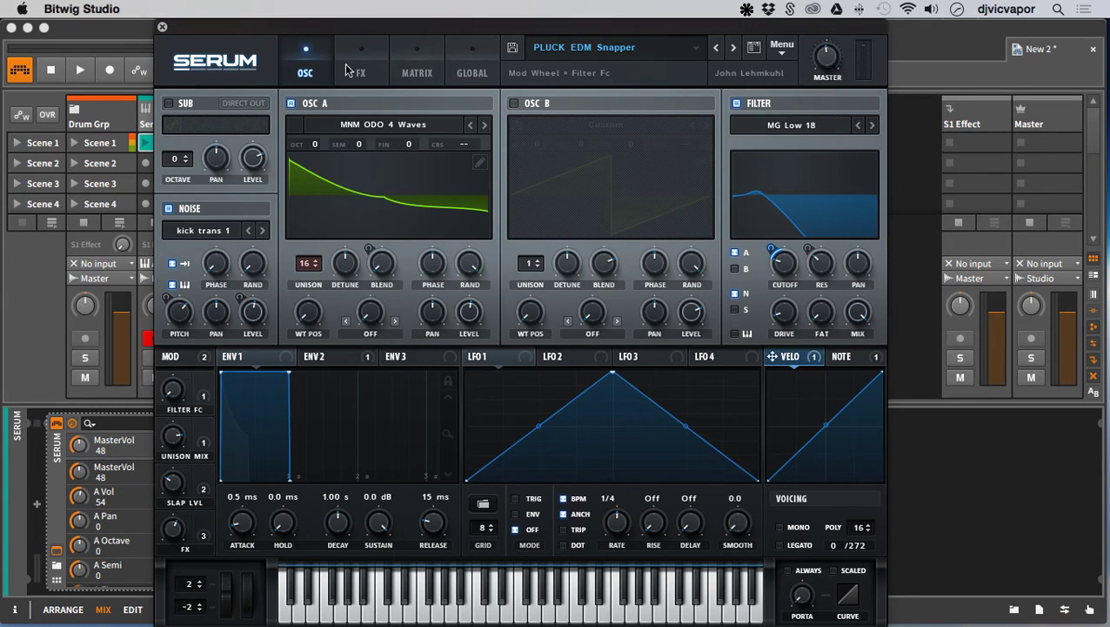
left_click(161, 27)
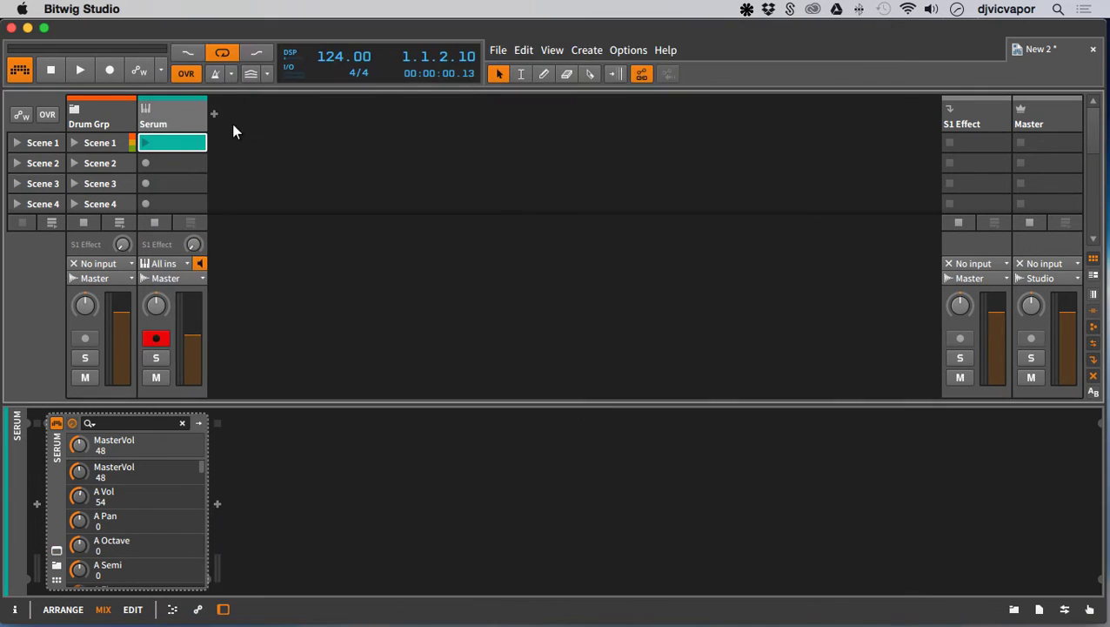
- Open the Serum track's Scene 1 clip in the note editor, enlarge the editor and zoom in on its single bar
double_click(172, 144)
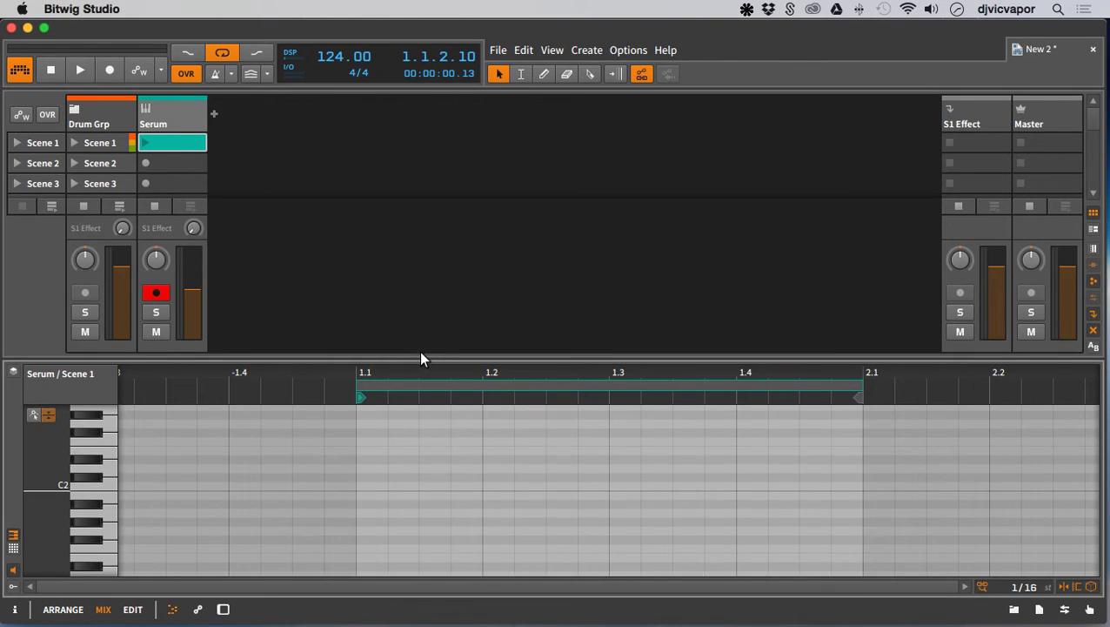
left_click_drag(419, 355, 380, 314)
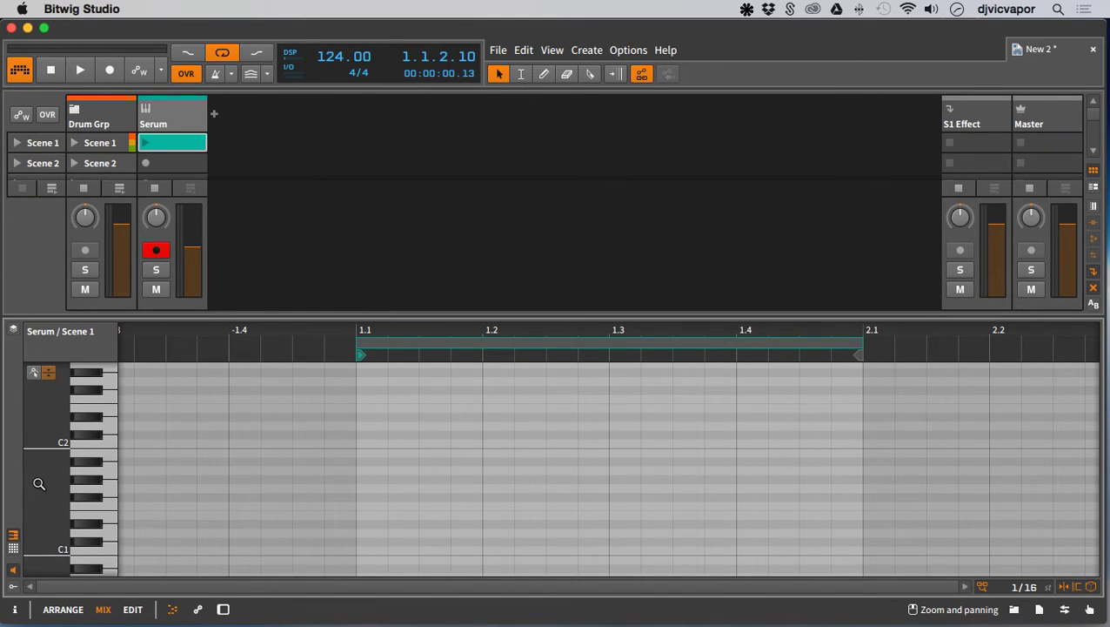
left_click_drag(38, 483, 38, 533)
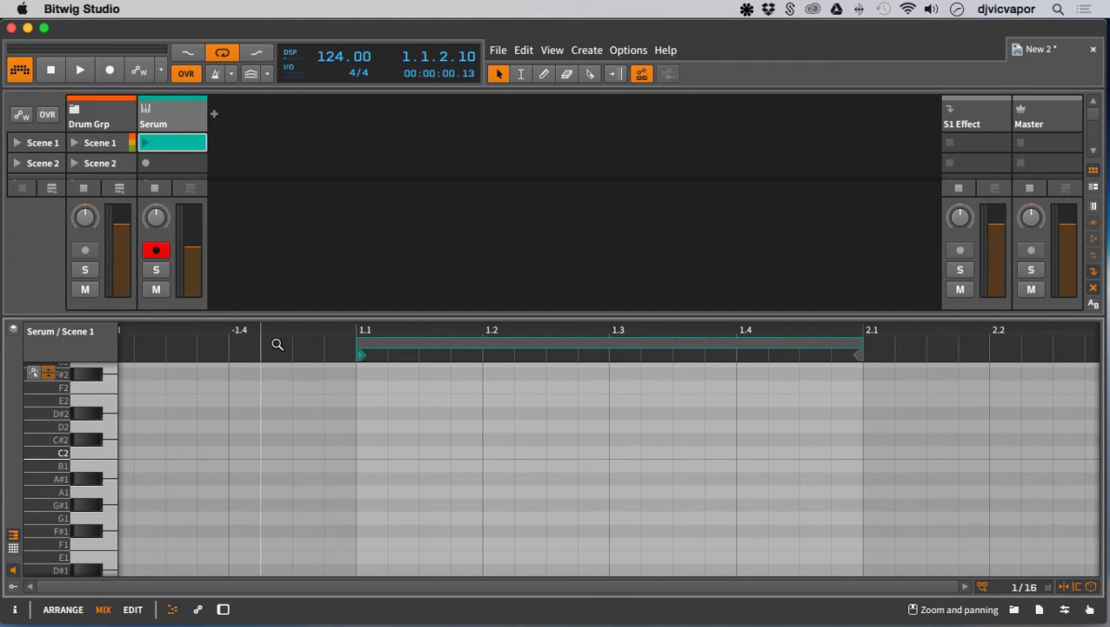
left_click_drag(543, 334, 489, 335)
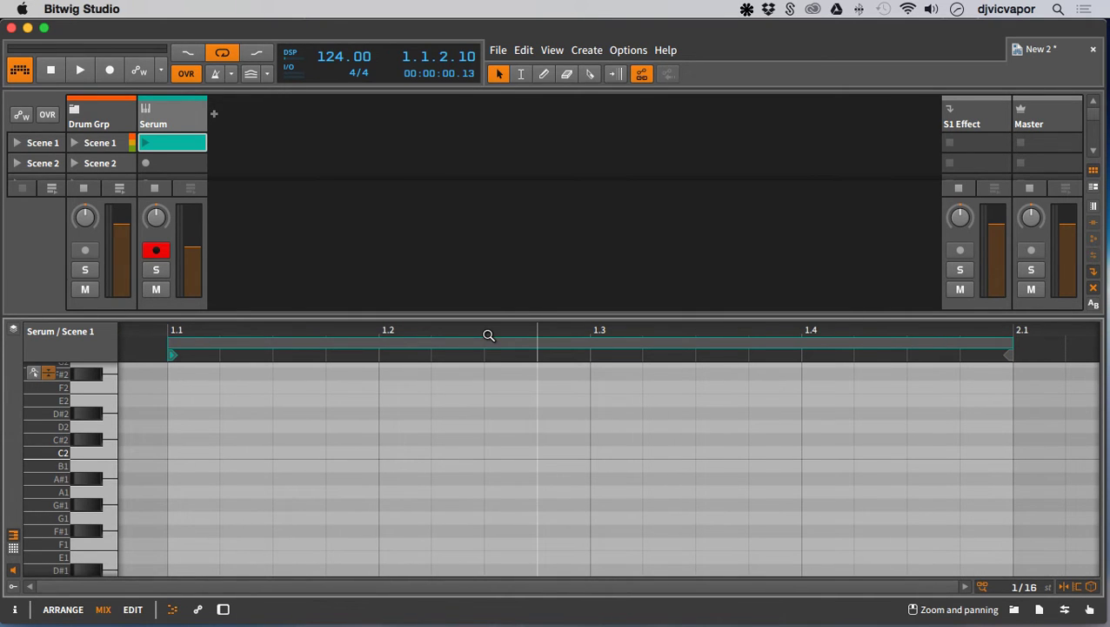
- Audition the piano-roll keys between C2 and E2 and look through the higher octaves for a suitable pluck register
left_click(109, 451)
left_click(90, 402)
left_click(92, 414)
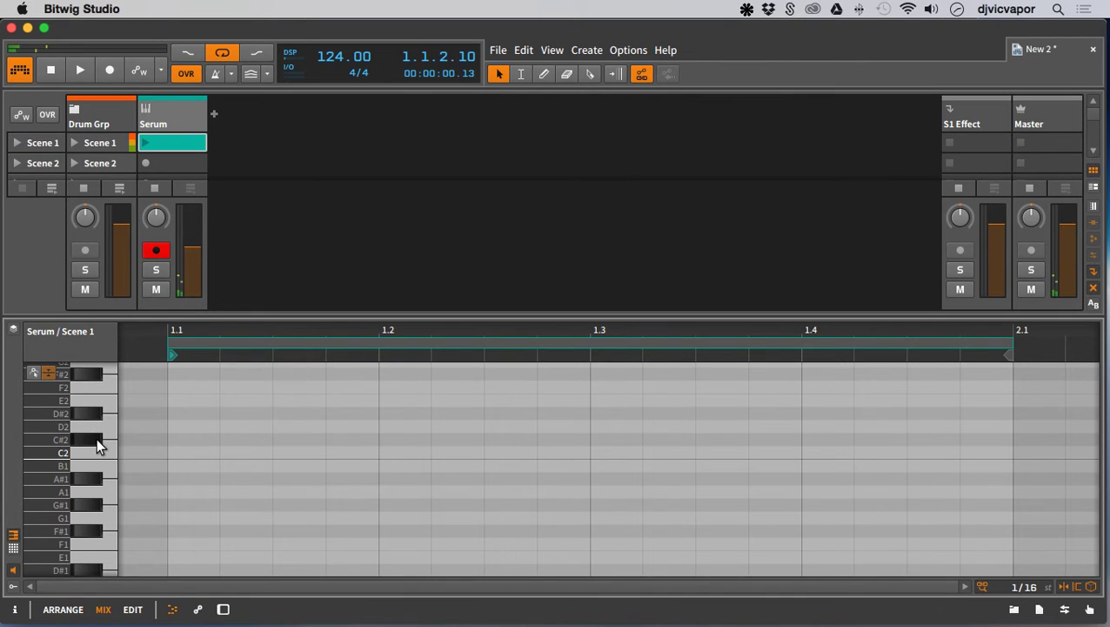
left_click(97, 437)
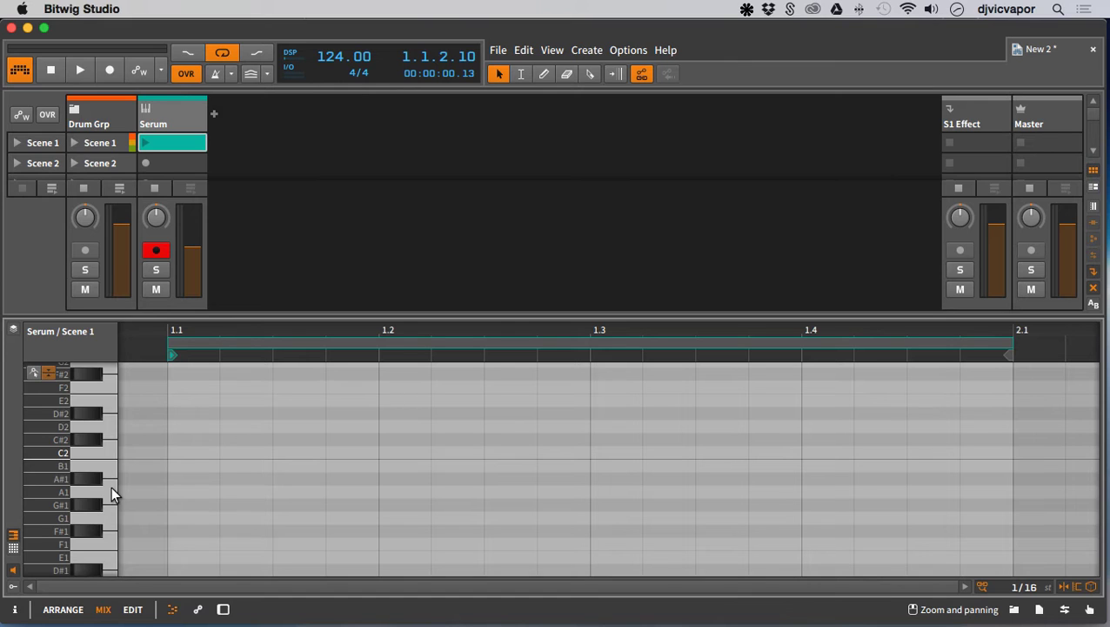
scroll(112, 485, "down", 5)
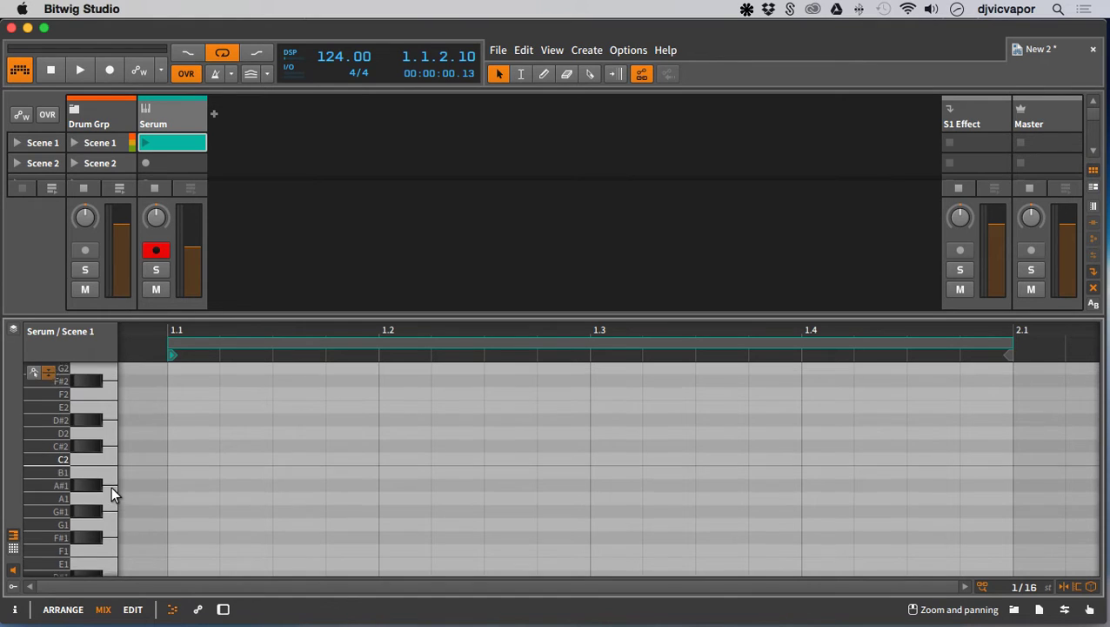
scroll(111, 485, "up", 20)
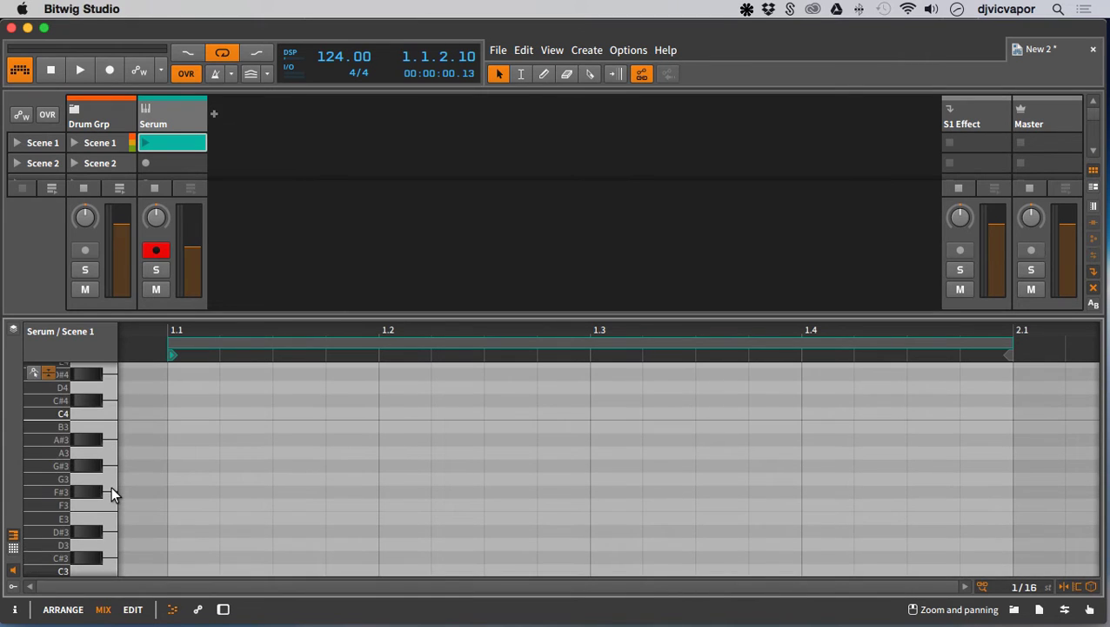
scroll(112, 487, "down", 3)
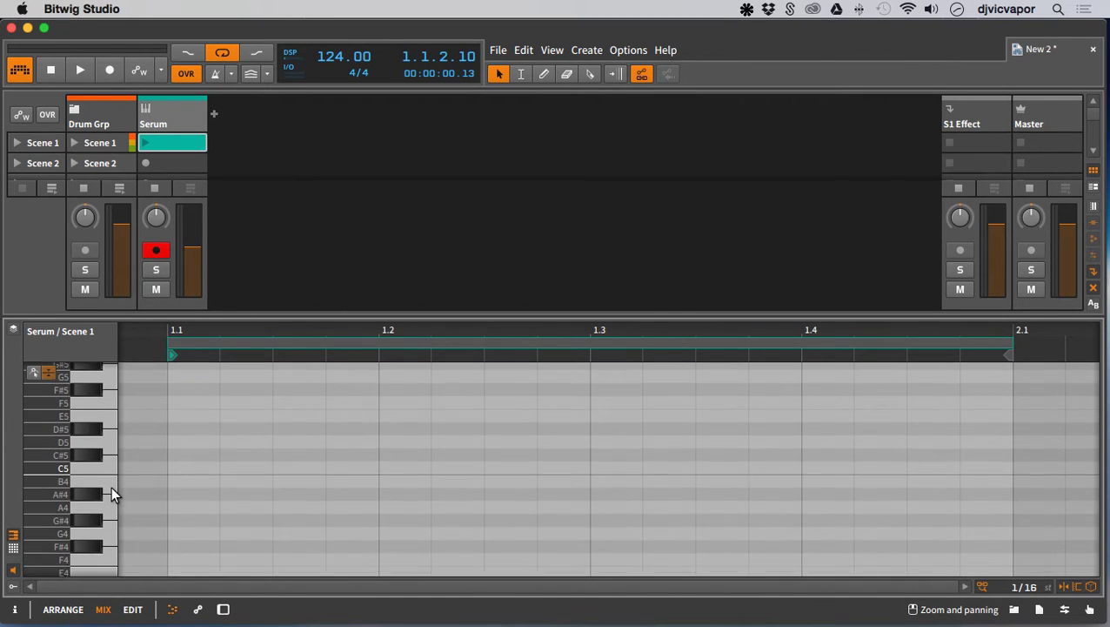
scroll(111, 489, "down", 6)
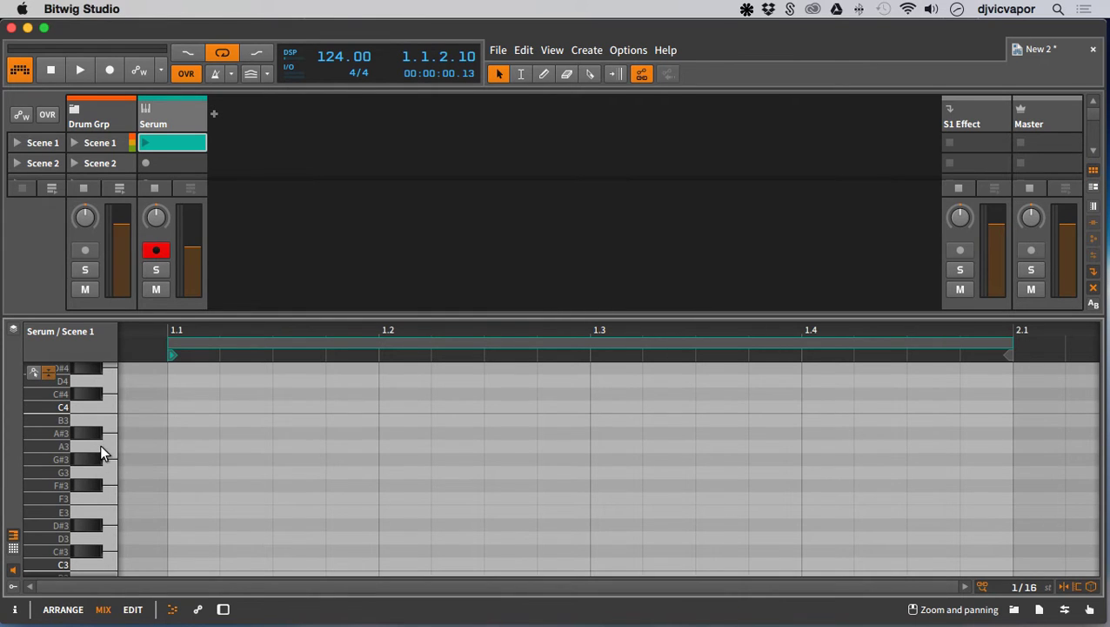
scroll(100, 448, "down", 2)
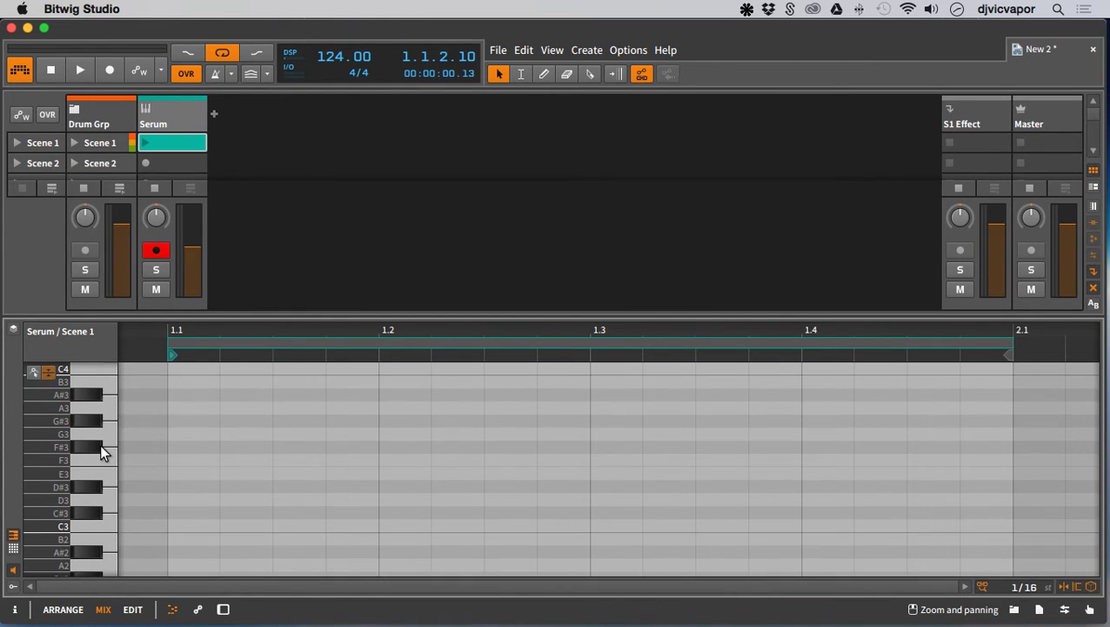
- Audition C3, add sixteenth-length C3 notes on the offbeats of beats 1 and 3 in the Serum clip, and launch it
left_click(109, 525)
double_click(285, 524)
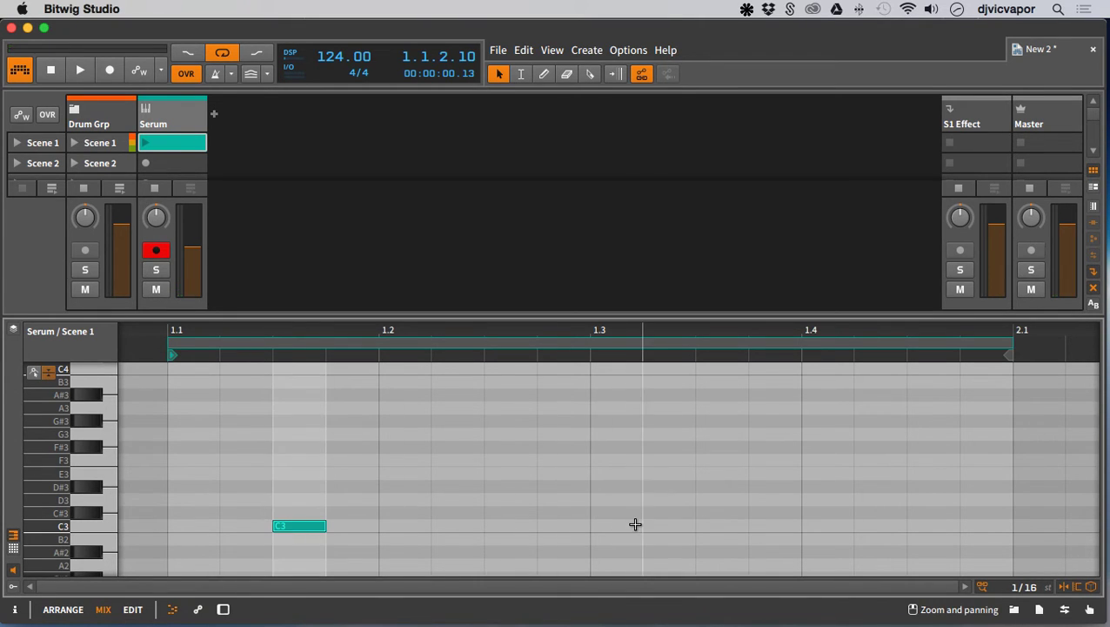
double_click(701, 526)
left_click(143, 144)
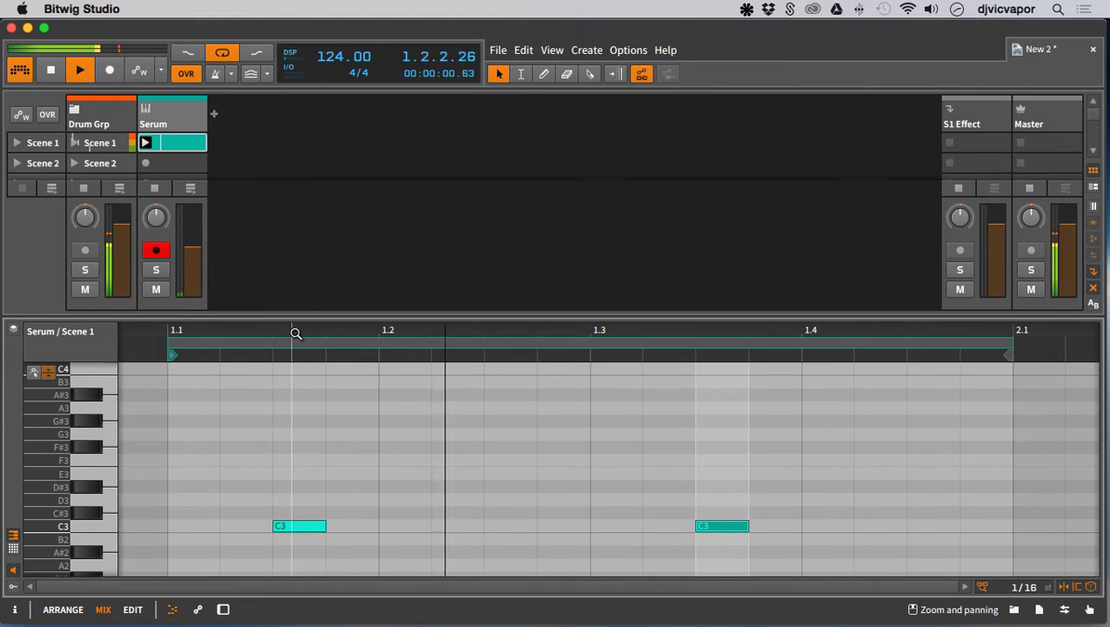
- Lengthen both C3 notes together to an eighth each, so they end at beats 1.2 and 1.4
scroll(293, 329, "up", 5)
scroll(292, 329, "down", 3)
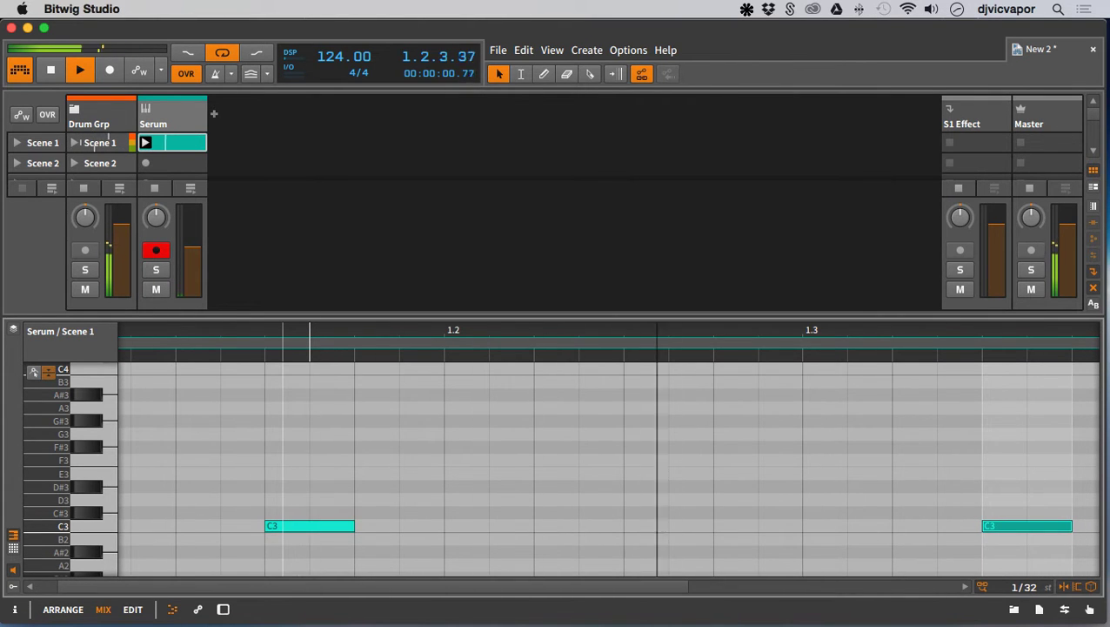
left_click_drag(870, 335, 788, 341)
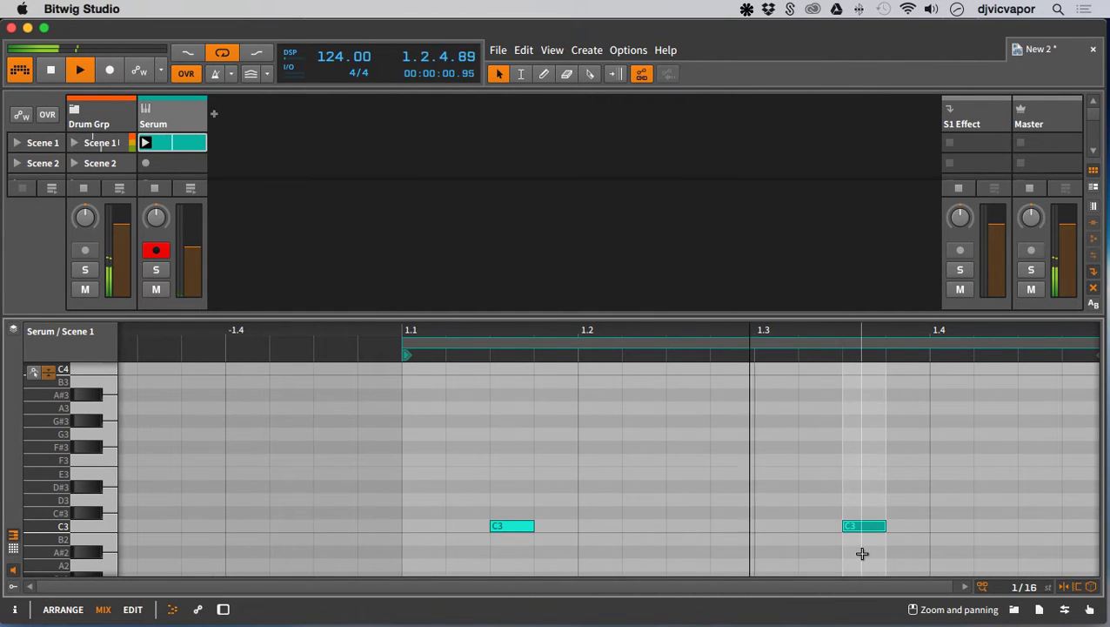
left_click_drag(862, 552, 909, 476)
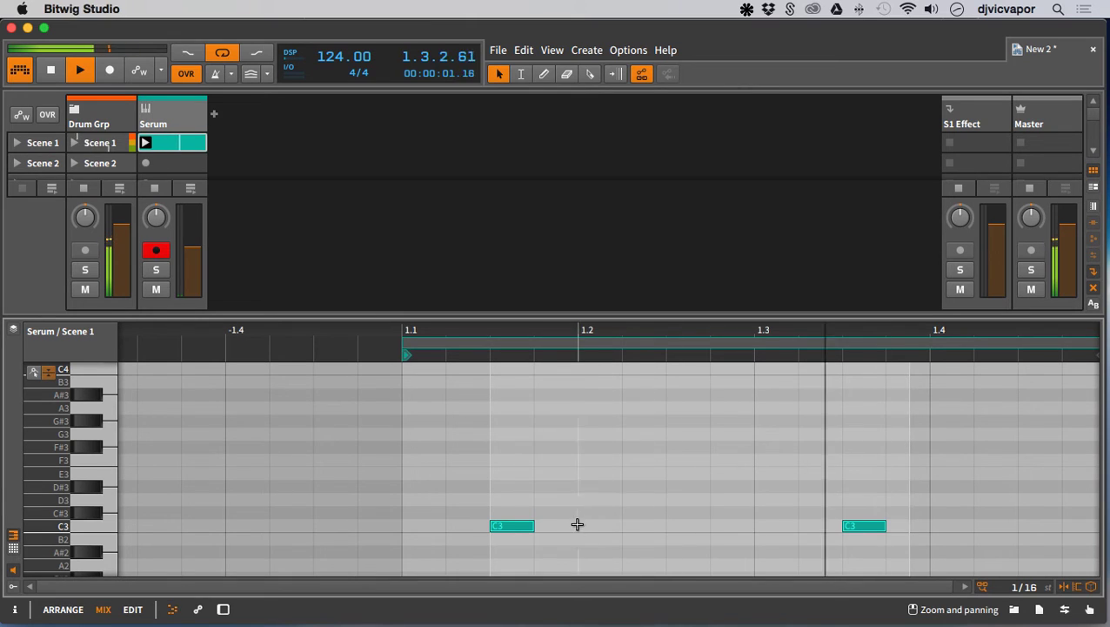
left_click_drag(533, 525, 570, 525)
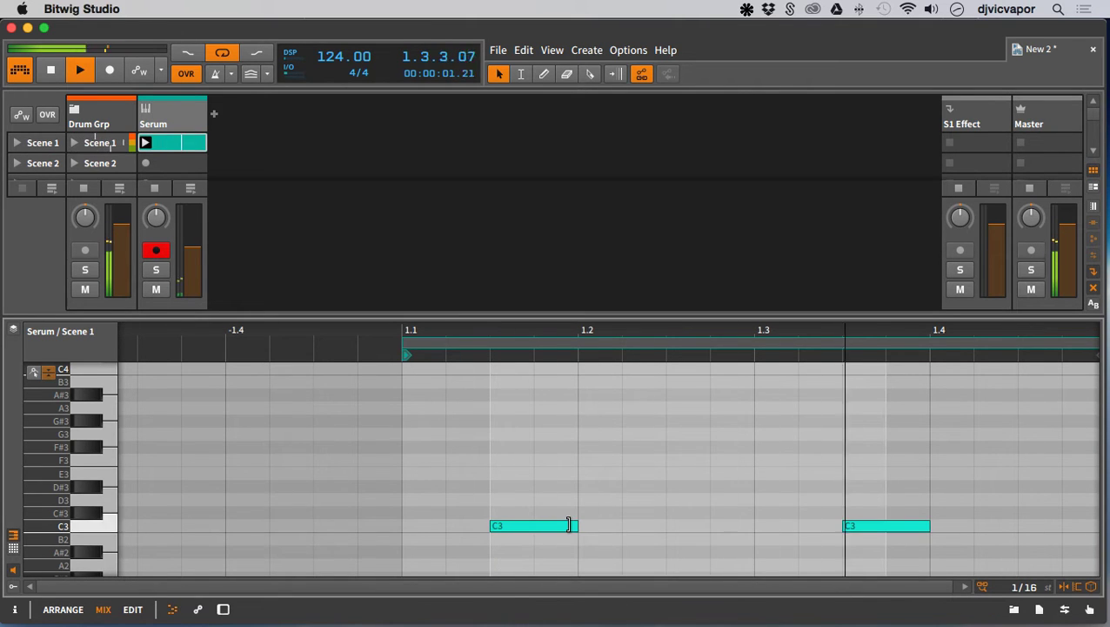
key("Escape")
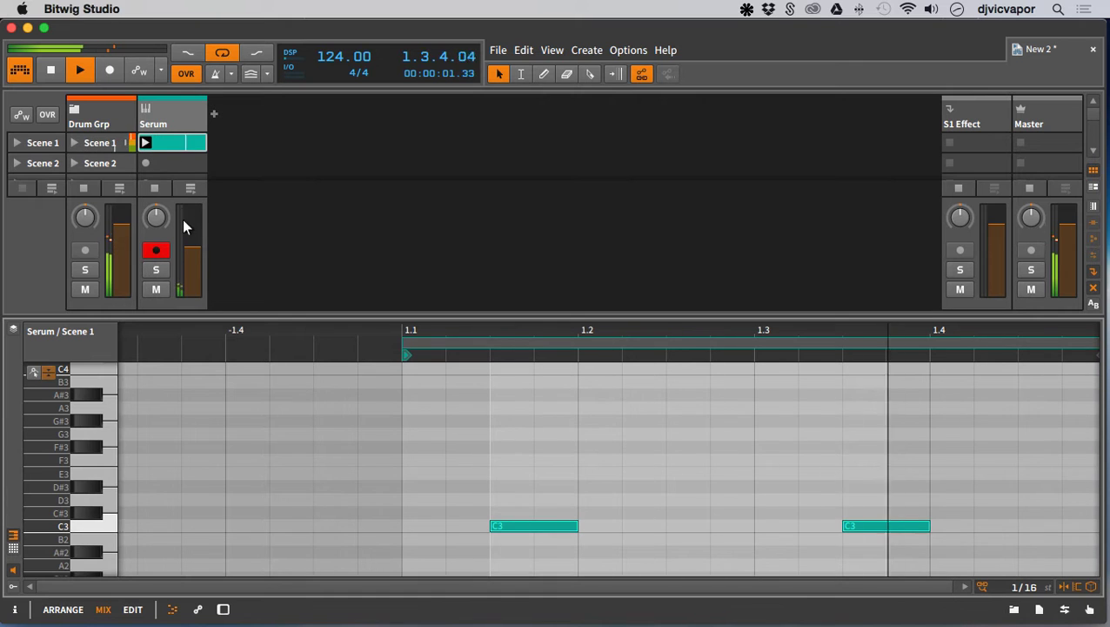
- Raise the Serum track's volume to about -6.2 dB, show its device chain and solo the track
left_click_drag(191, 248, 190, 244)
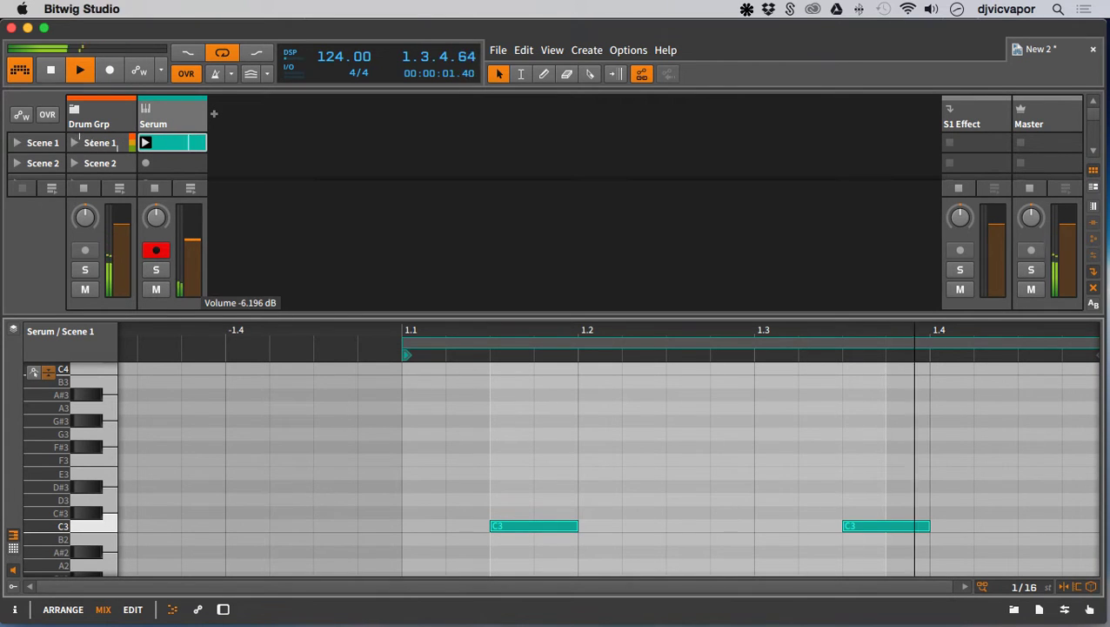
left_click(161, 121)
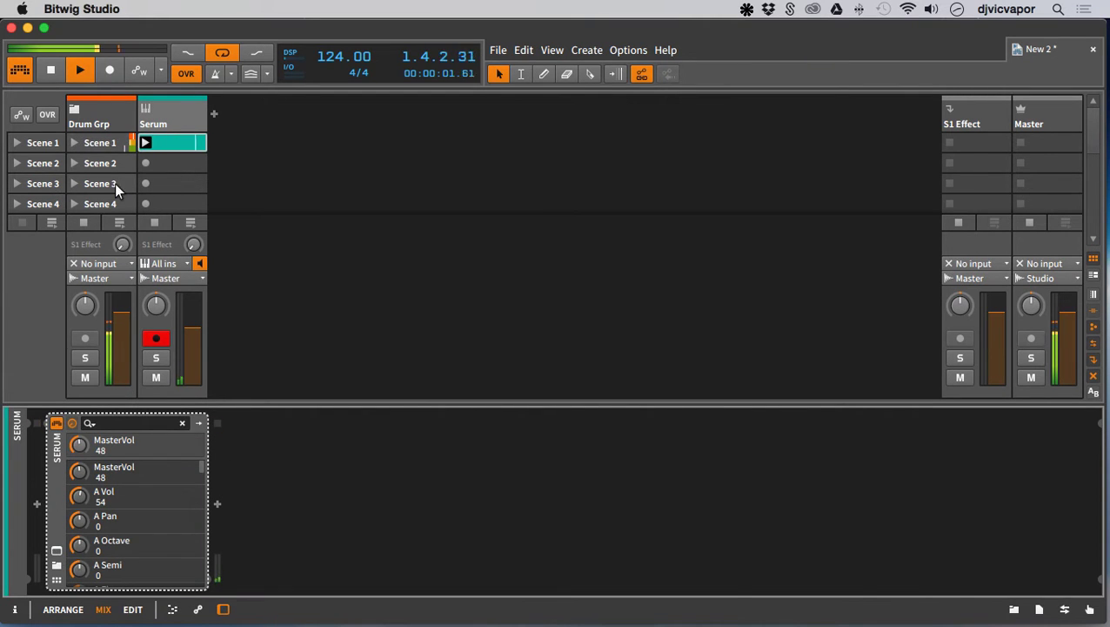
left_click(152, 357)
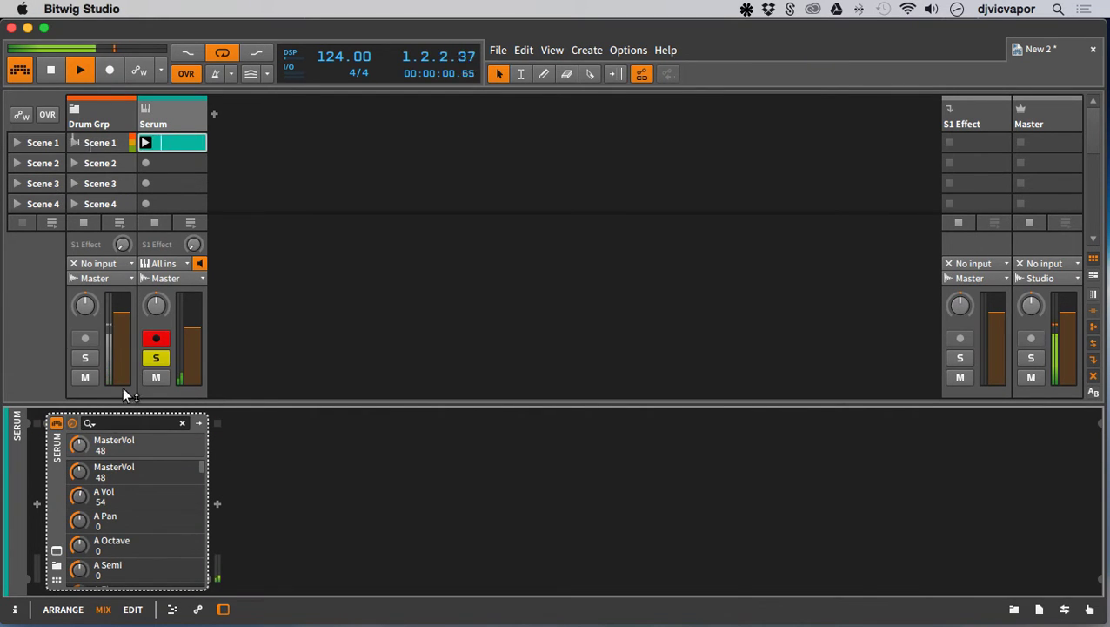
- Step through the Guru pluck presets in Serum up to PLUCK Sky Doctor, close the plug-in window and unsolo the track
left_click(55, 552)
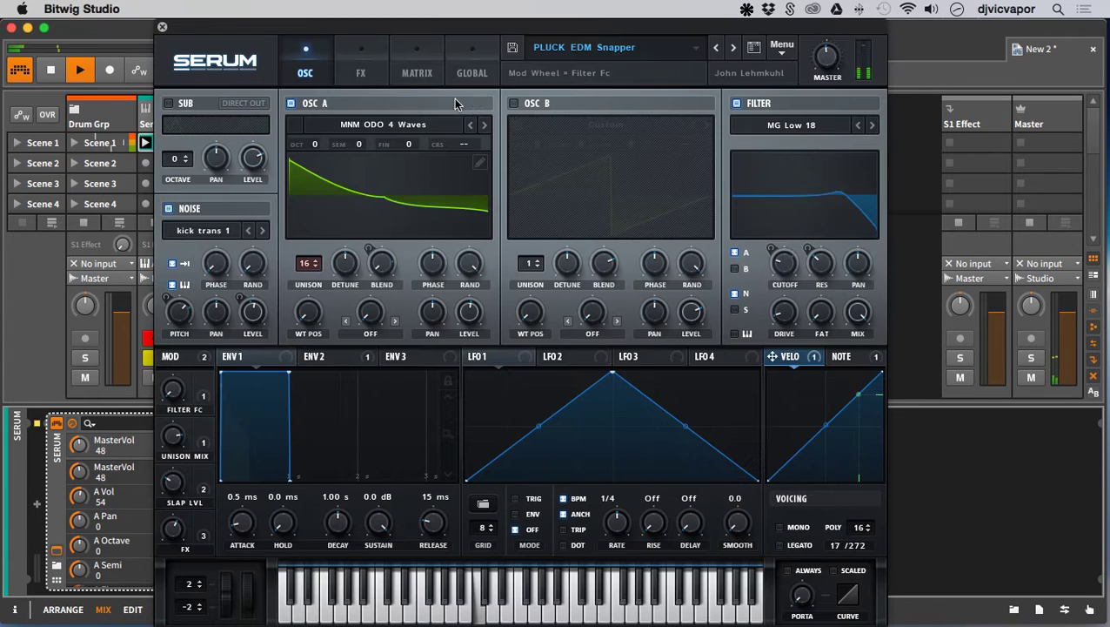
left_click(734, 48)
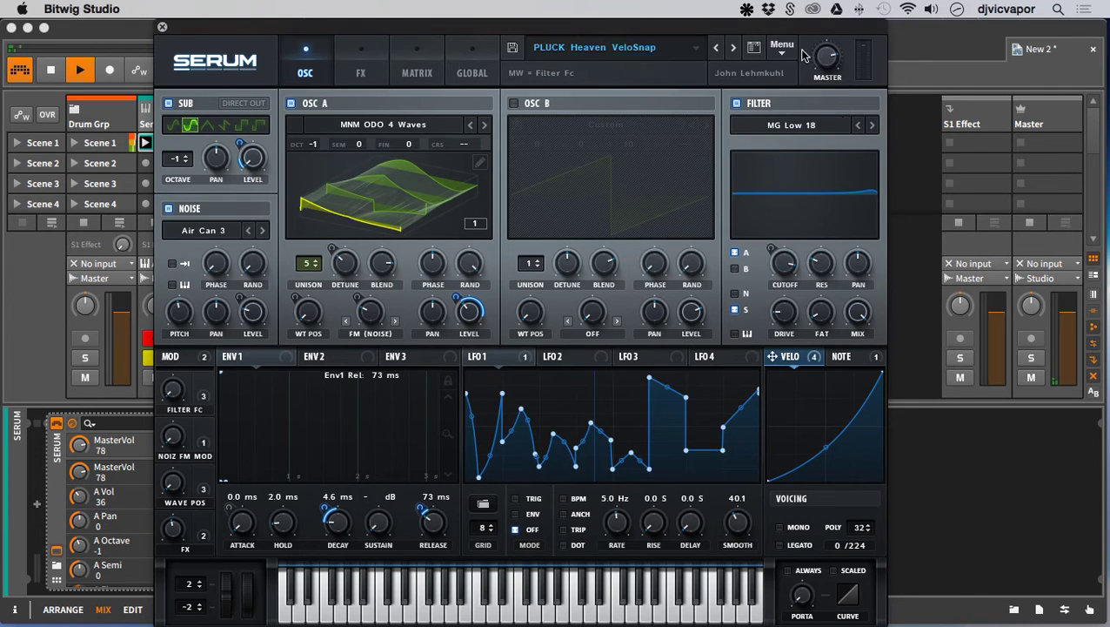
left_click(734, 49)
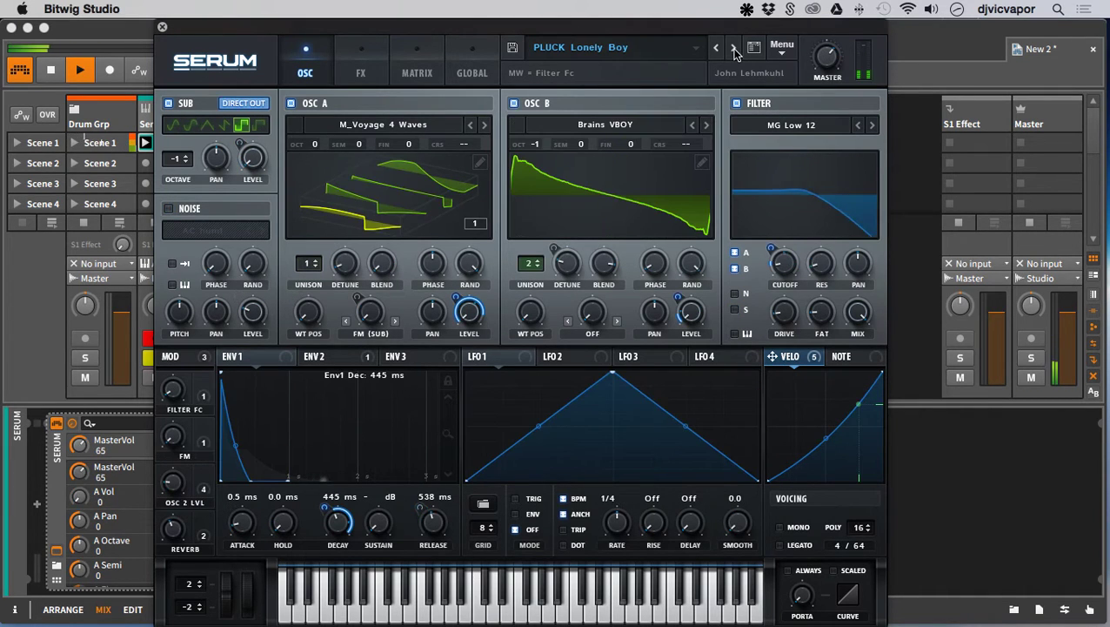
left_click_drag(828, 59, 830, 65)
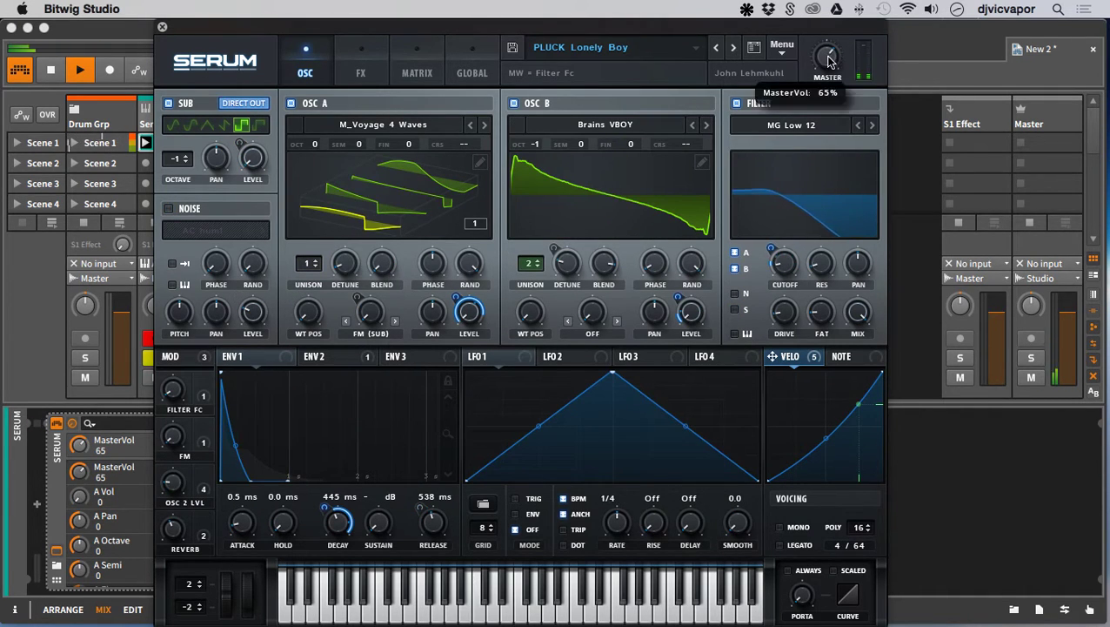
left_click(734, 50)
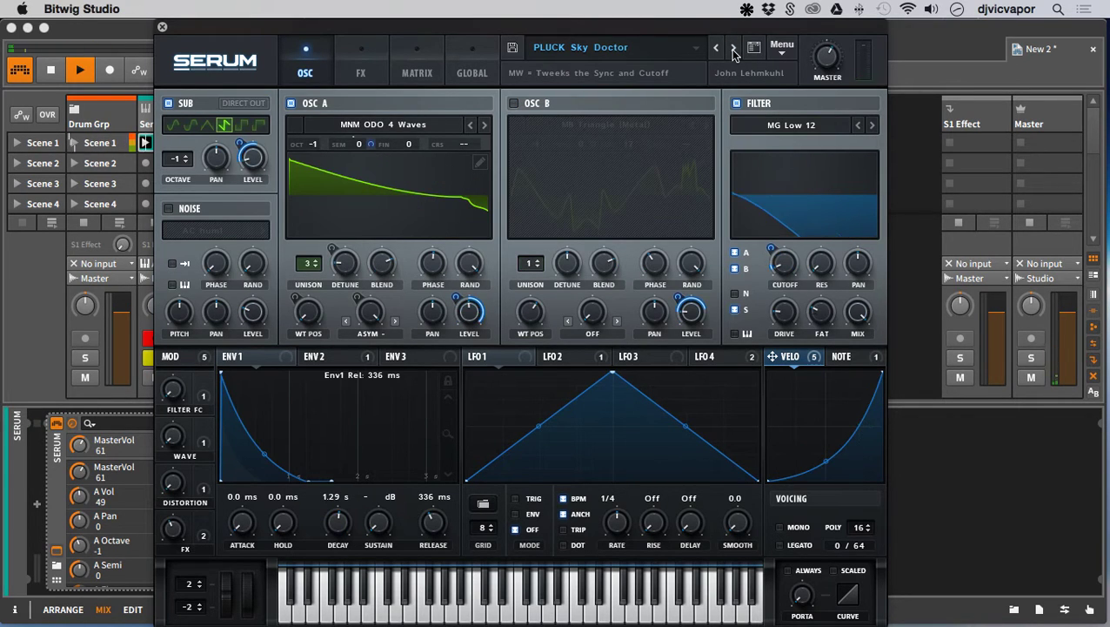
left_click(162, 27)
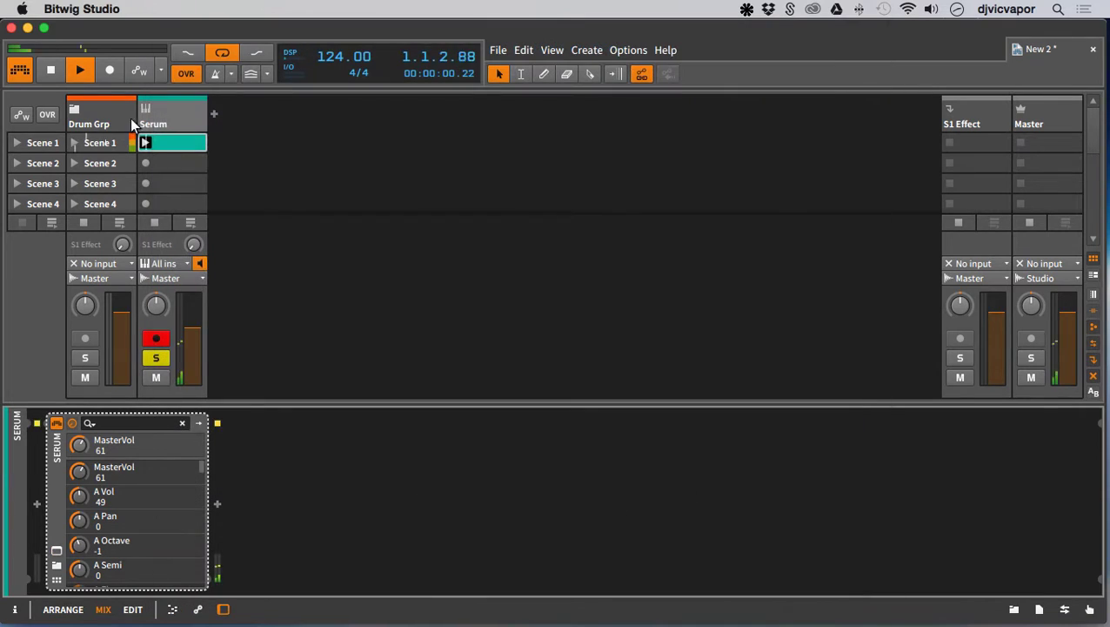
left_click(155, 357)
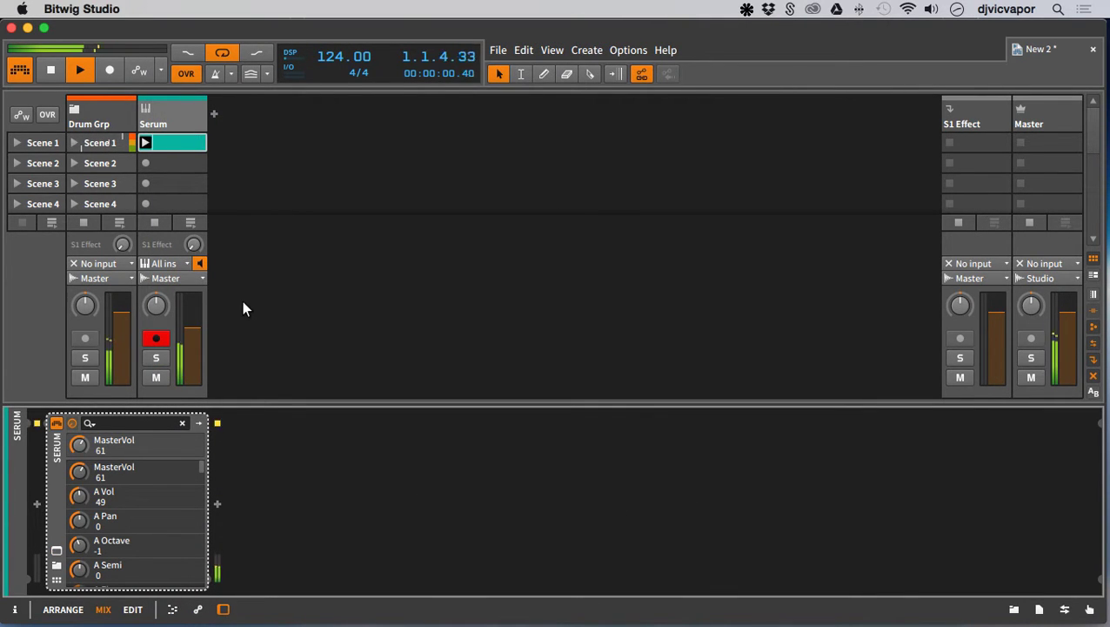
- Solo the Serum track again and step through the following Guru presets in the plug-in window up to SYN Big E Mega Unison
left_click(153, 358)
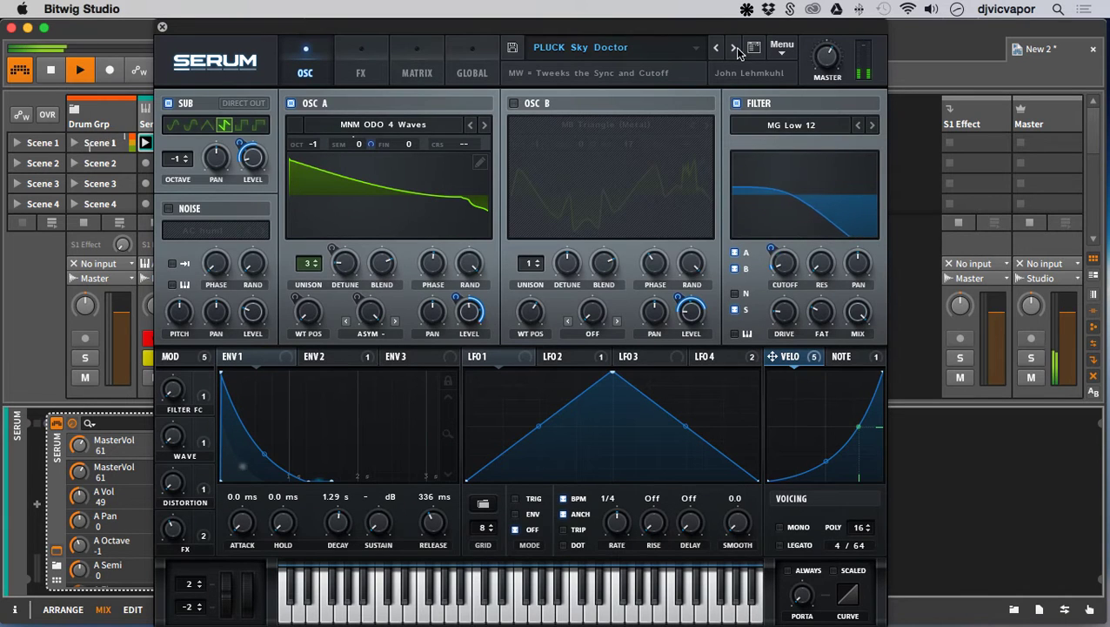
left_click(734, 49)
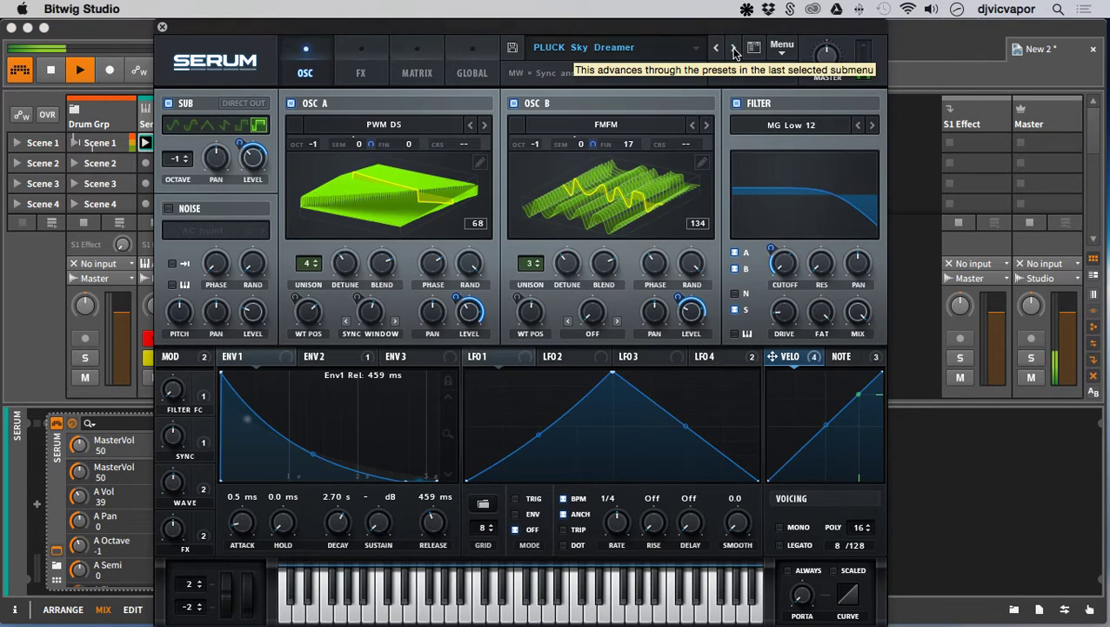
left_click(734, 48)
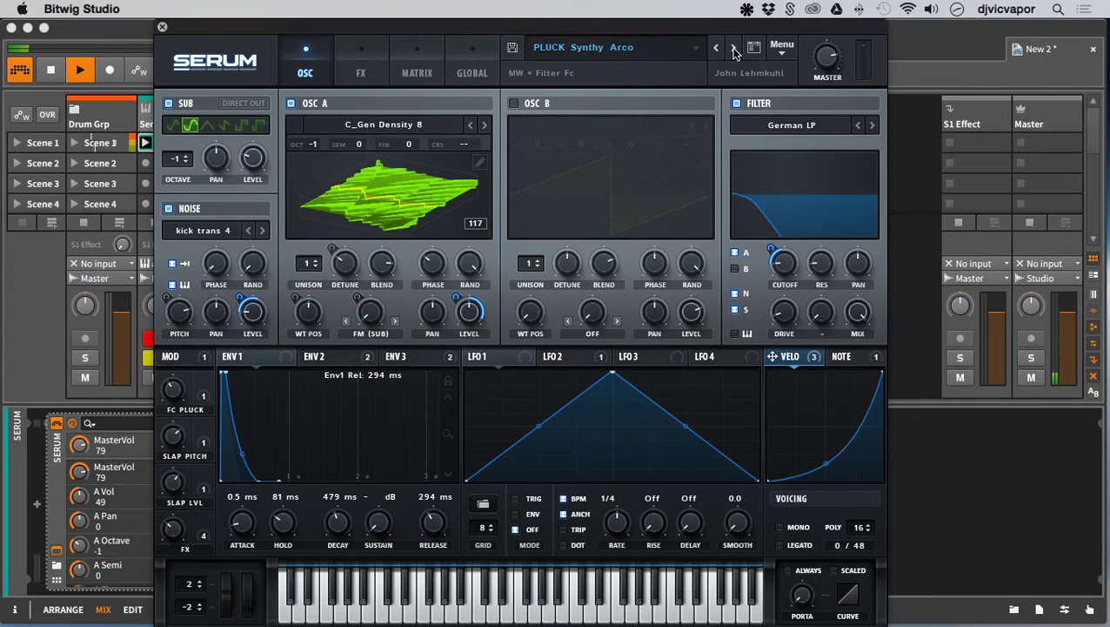
left_click(733, 49)
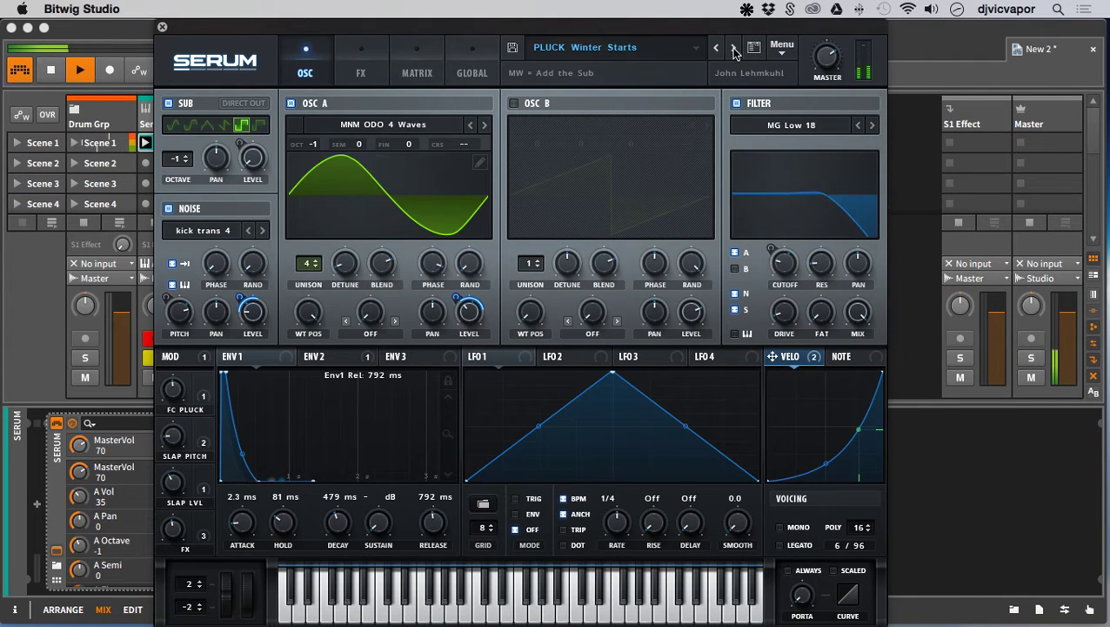
left_click(733, 49)
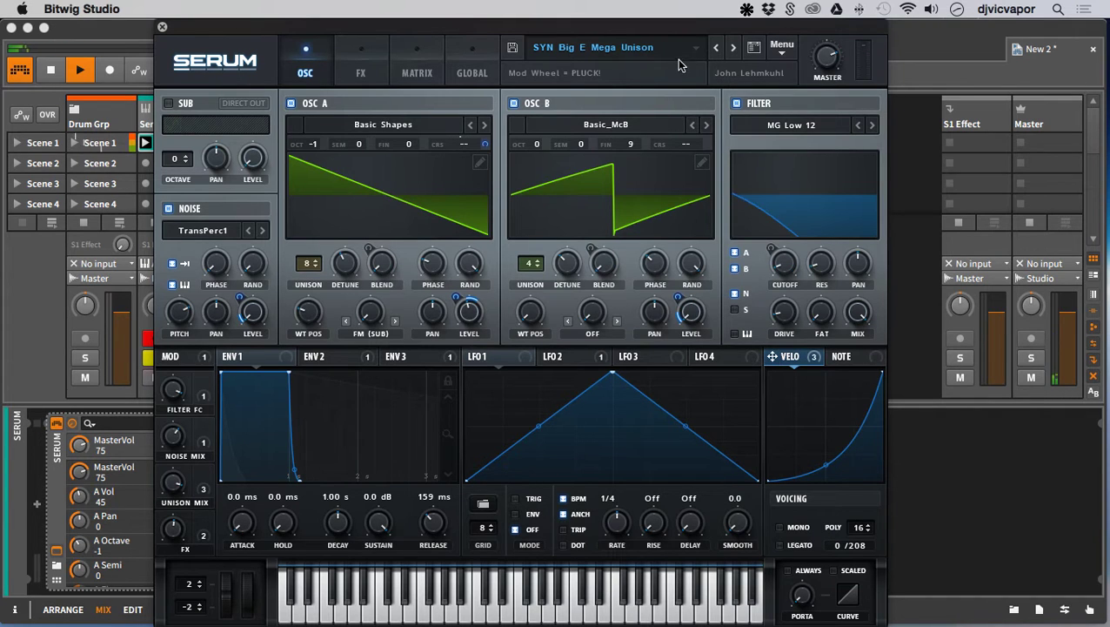
- Load Serum's Plucked preset PL Crusty Pluck and step back through the preceding presets to PL Big Bells
left_click(692, 51)
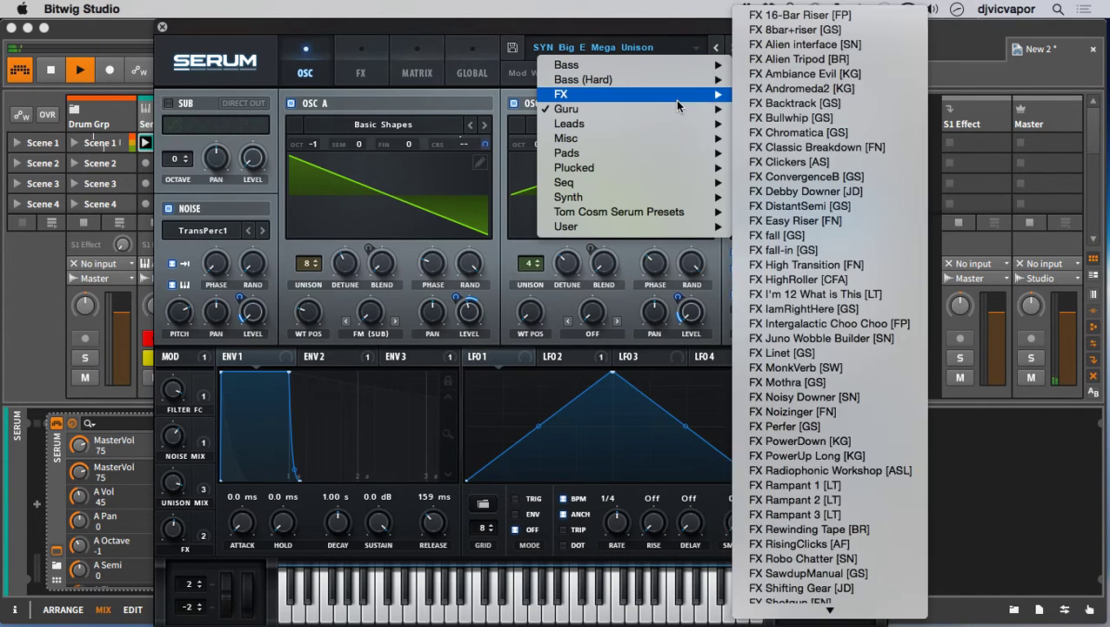
mouse_move(663, 166)
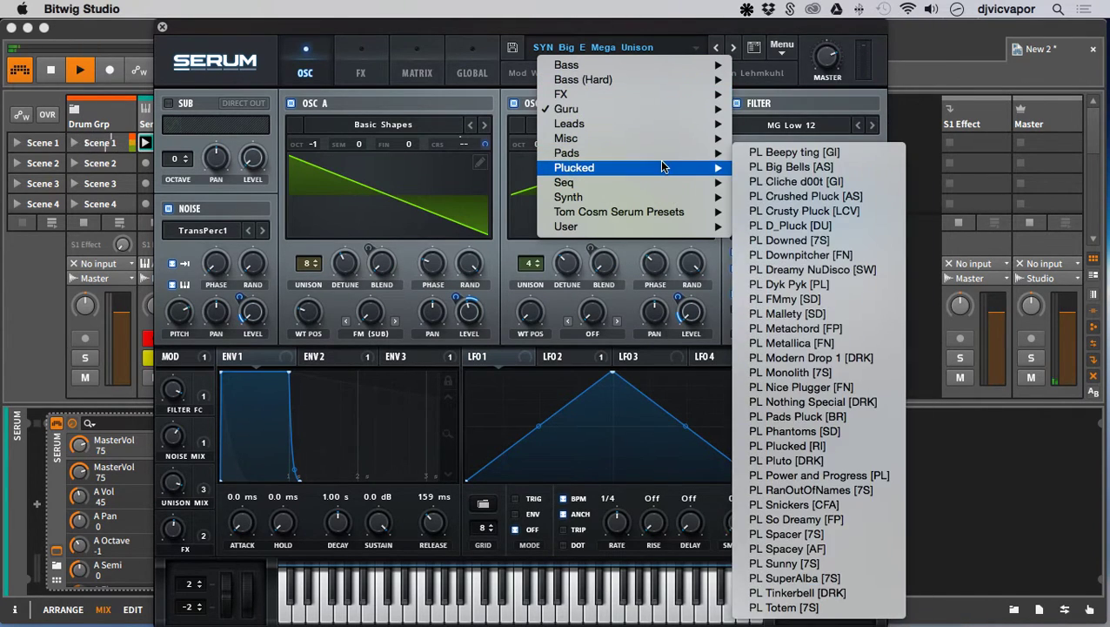
left_click(804, 215)
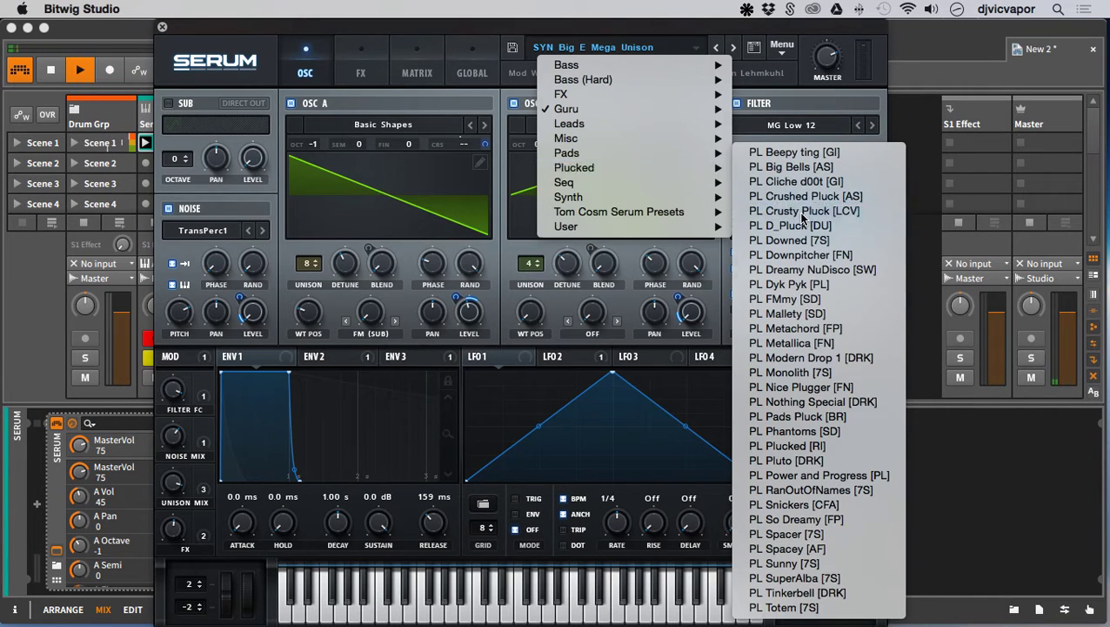
left_click(718, 50)
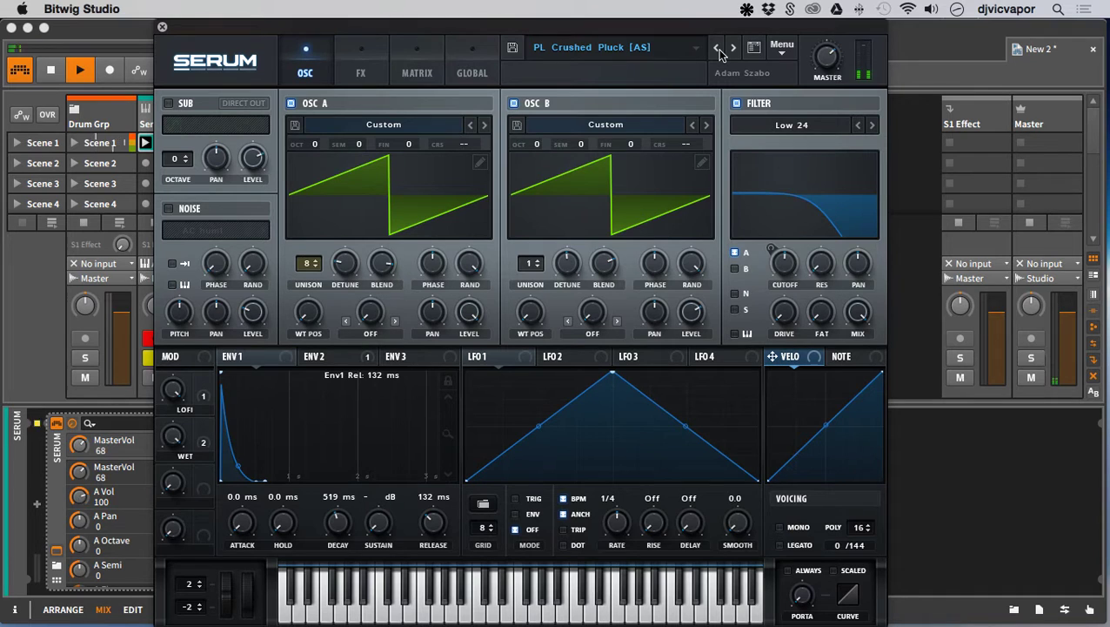
left_click(719, 50)
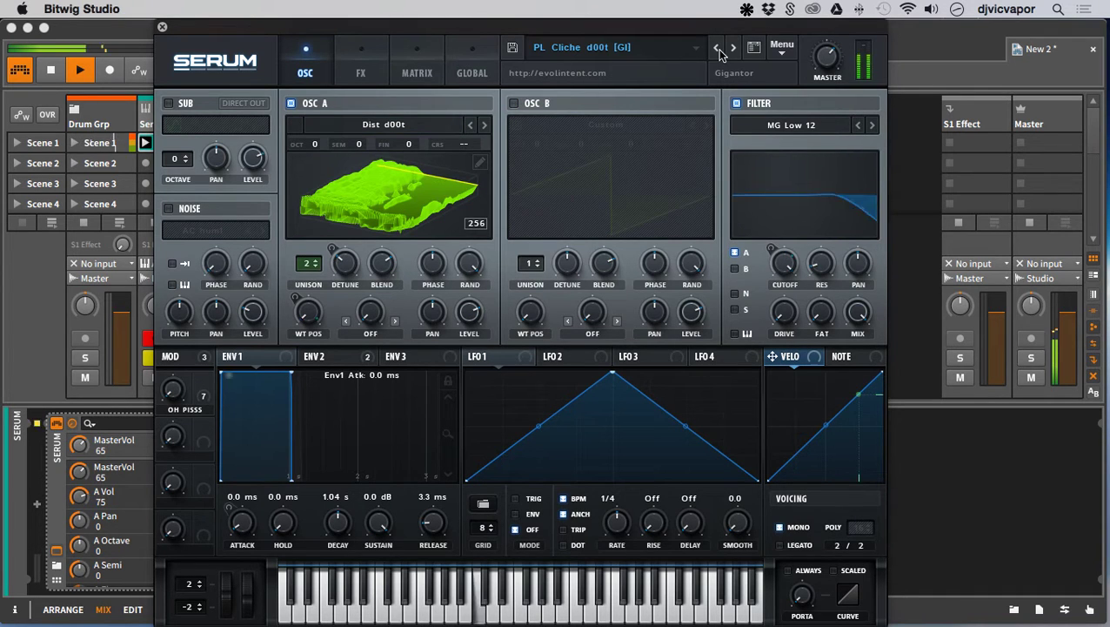
left_click(718, 51)
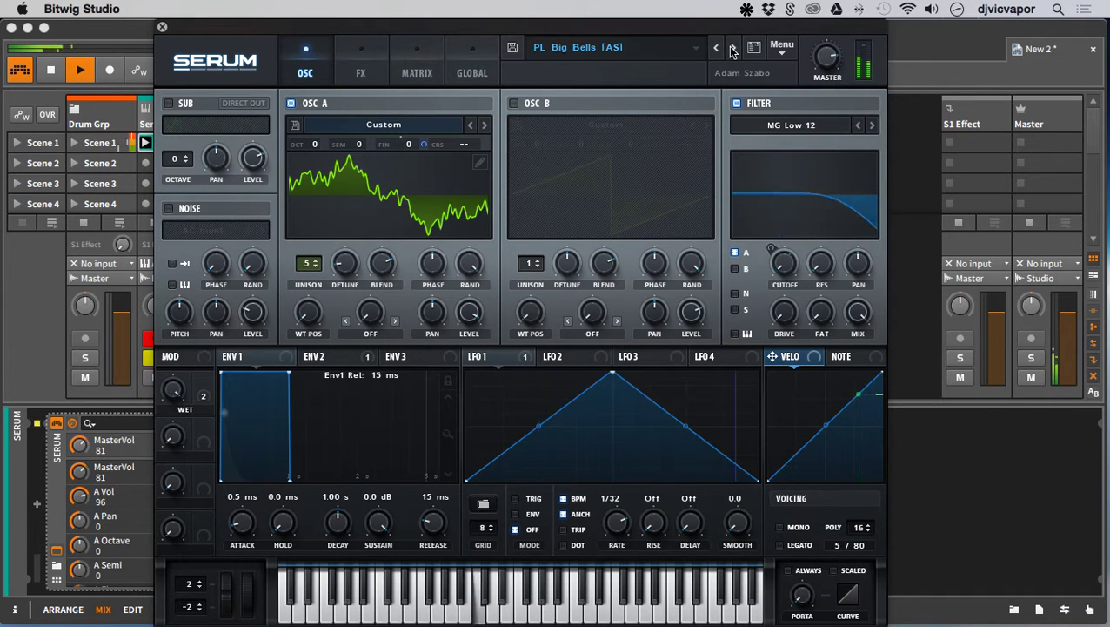
- Step forward through Serum's Plucked presets from PL Big Bells to PL Dreamy NuDisco
left_click(730, 51)
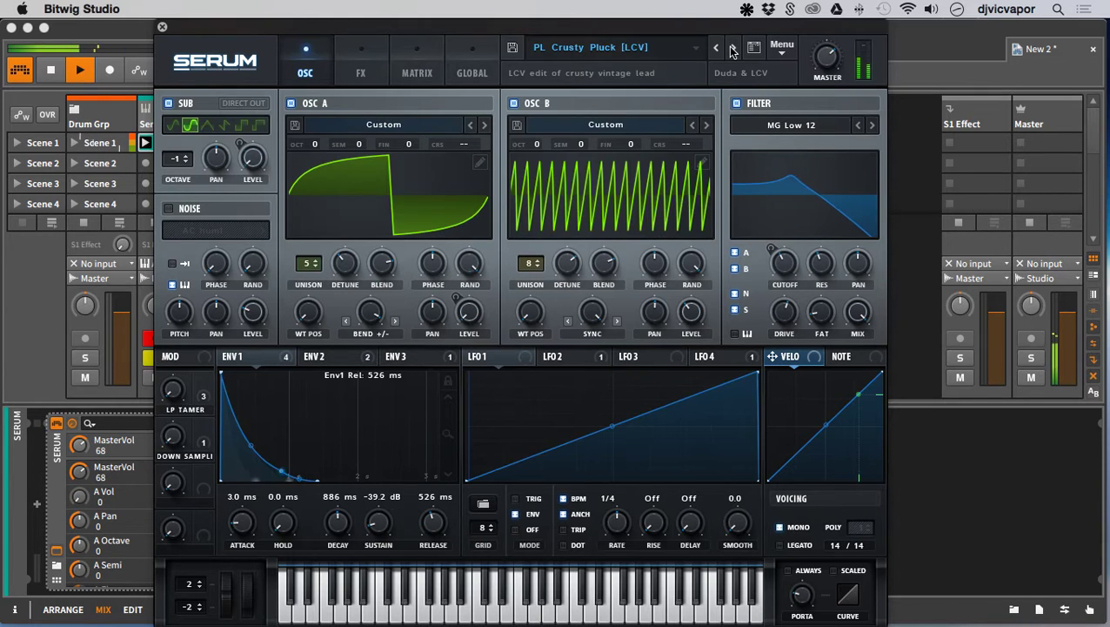
left_click(732, 51)
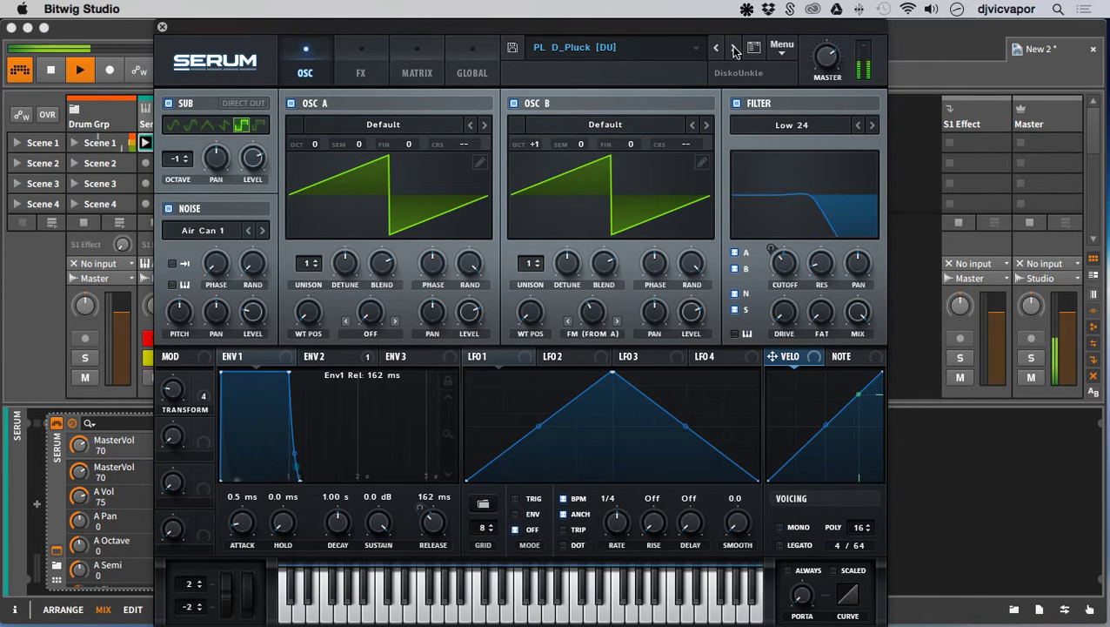
left_click(734, 50)
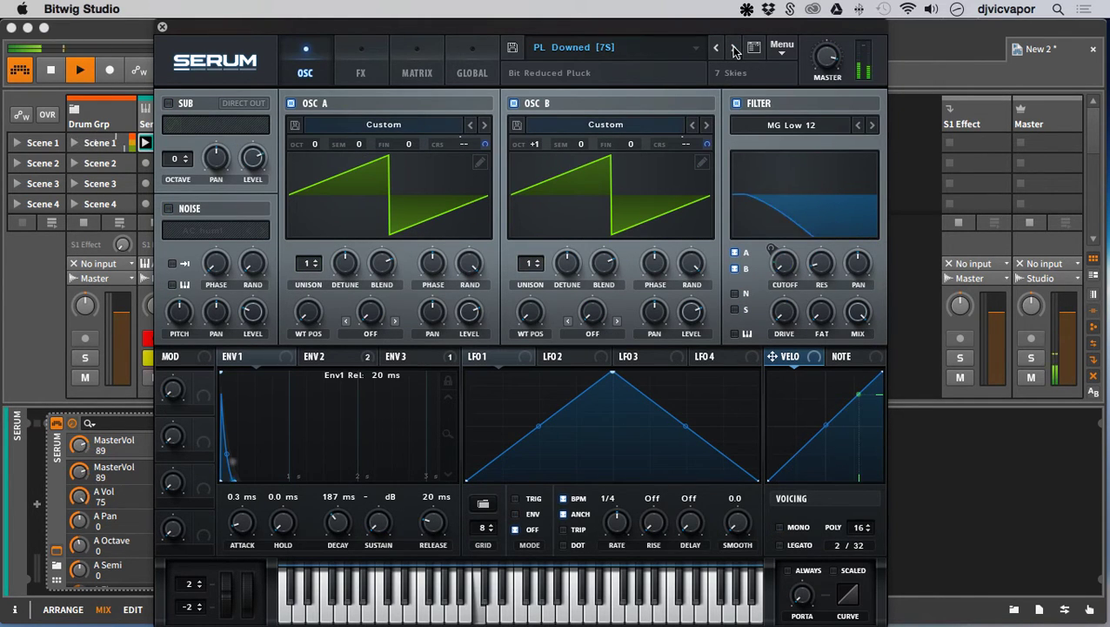
left_click(734, 50)
left_click(733, 51)
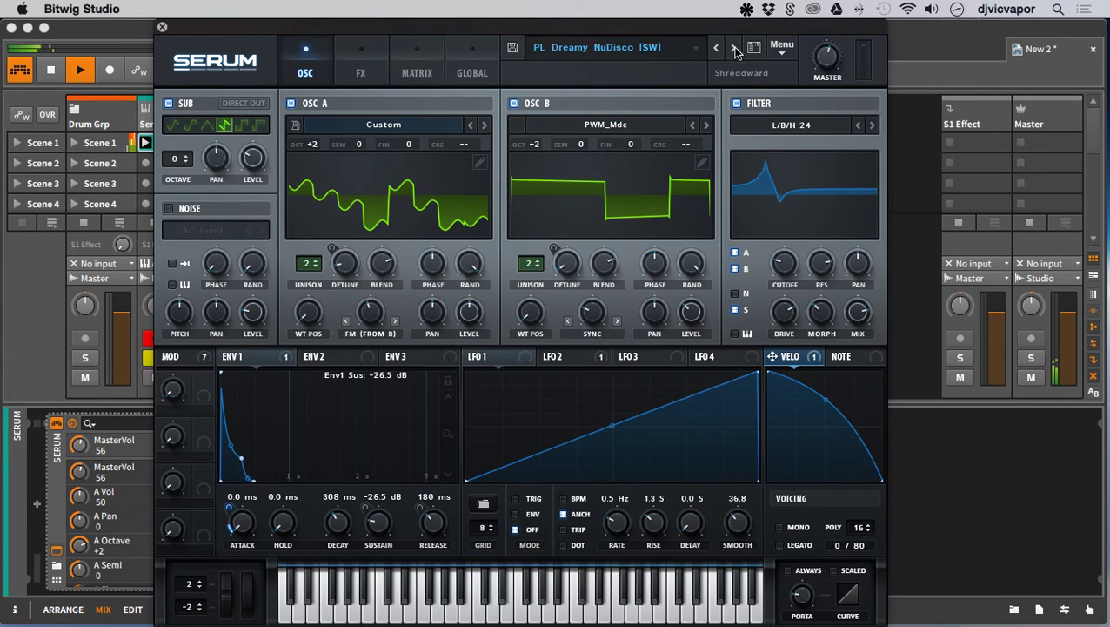
- Load the Plucked preset PL Mallety in Serum and advance to PL Metachord
left_click(694, 54)
mouse_move(648, 174)
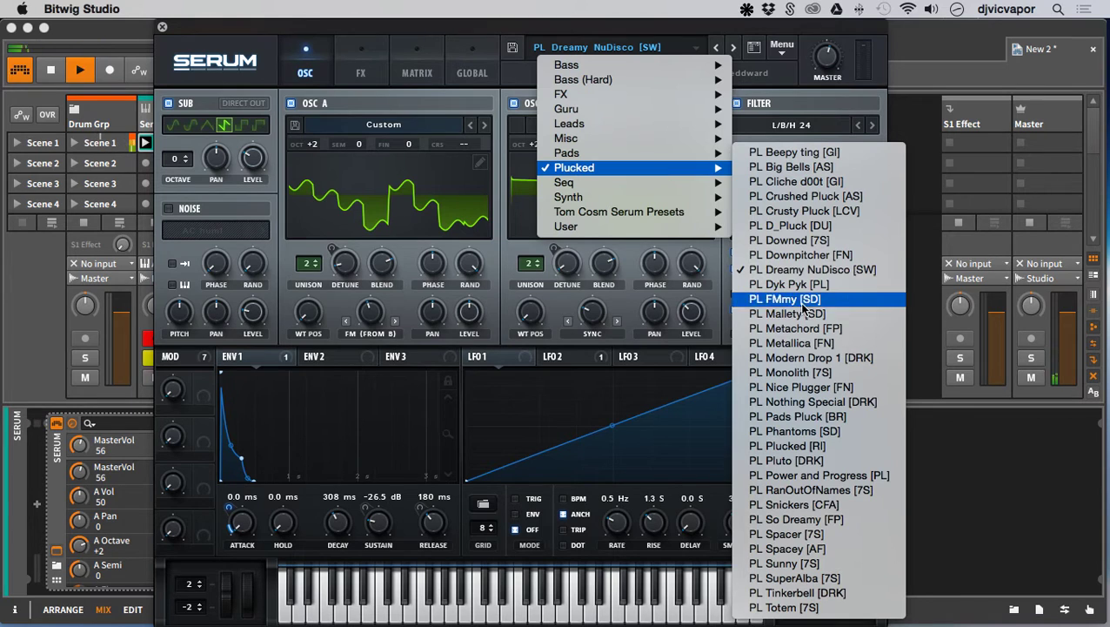
left_click(788, 313)
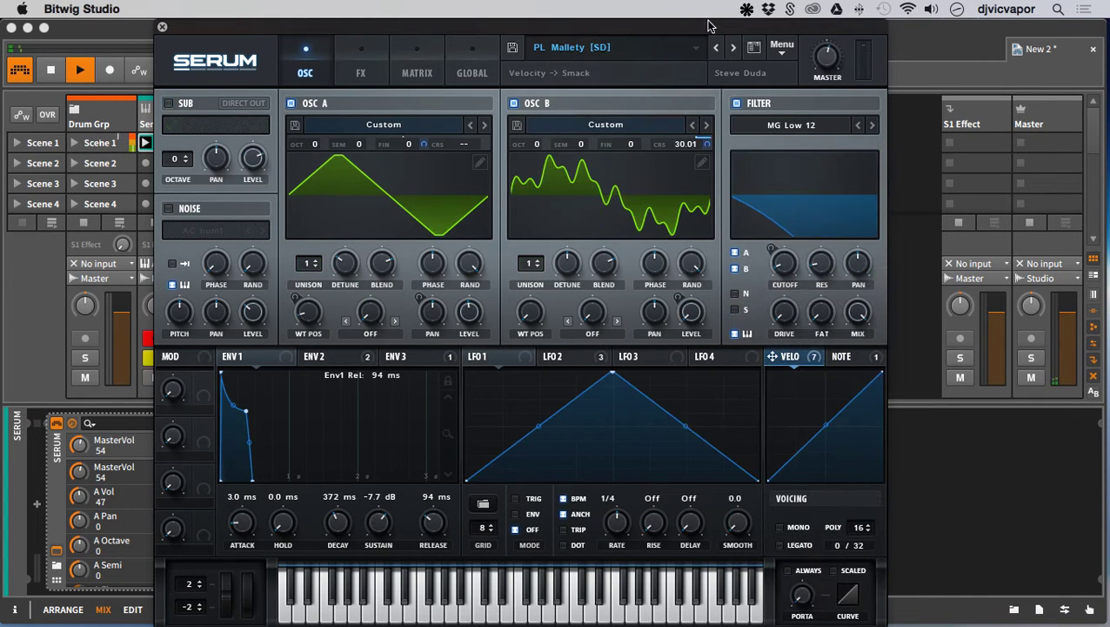
left_click(734, 48)
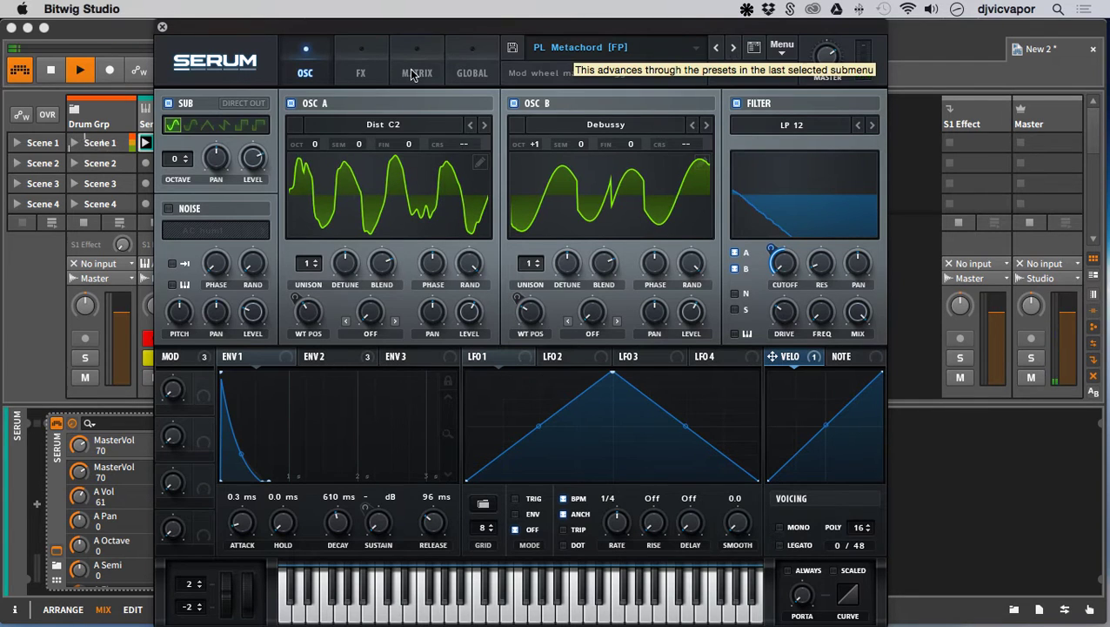
- Move the plug-in window clear of the Serum track, unsolo the track and advance the preset to PL Modern Drop 1
left_click_drag(216, 33, 399, 31)
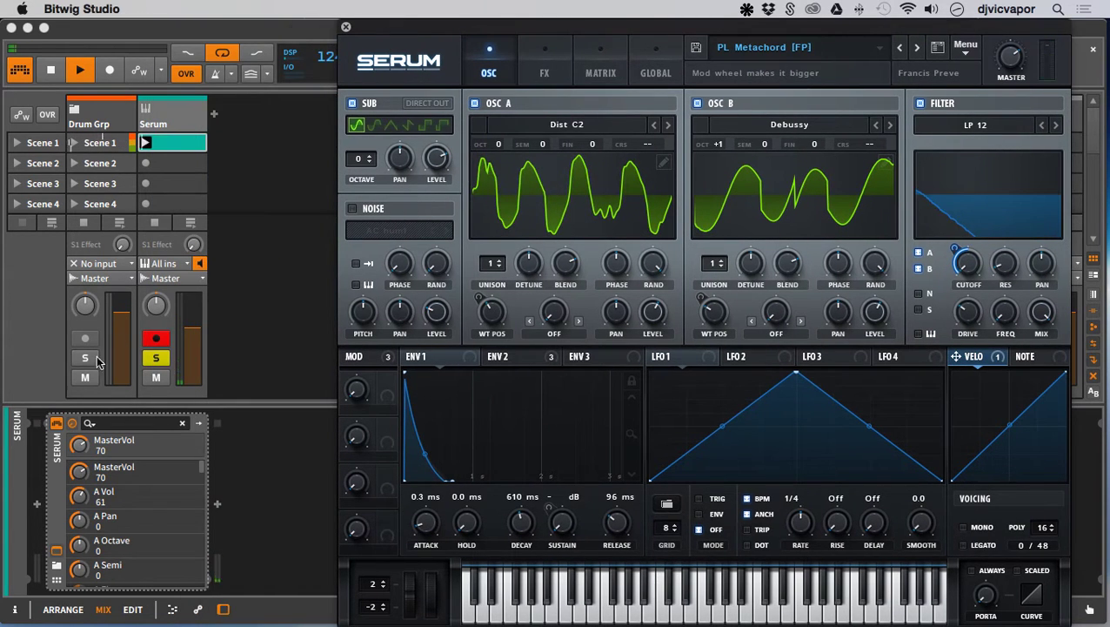
left_click(155, 358)
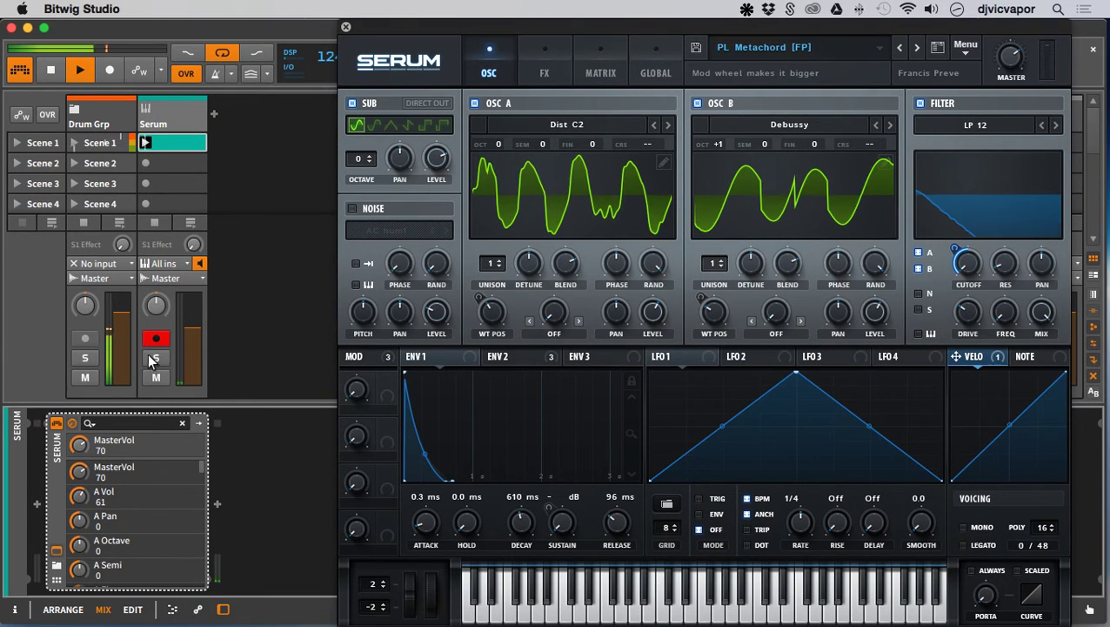
left_click(916, 49)
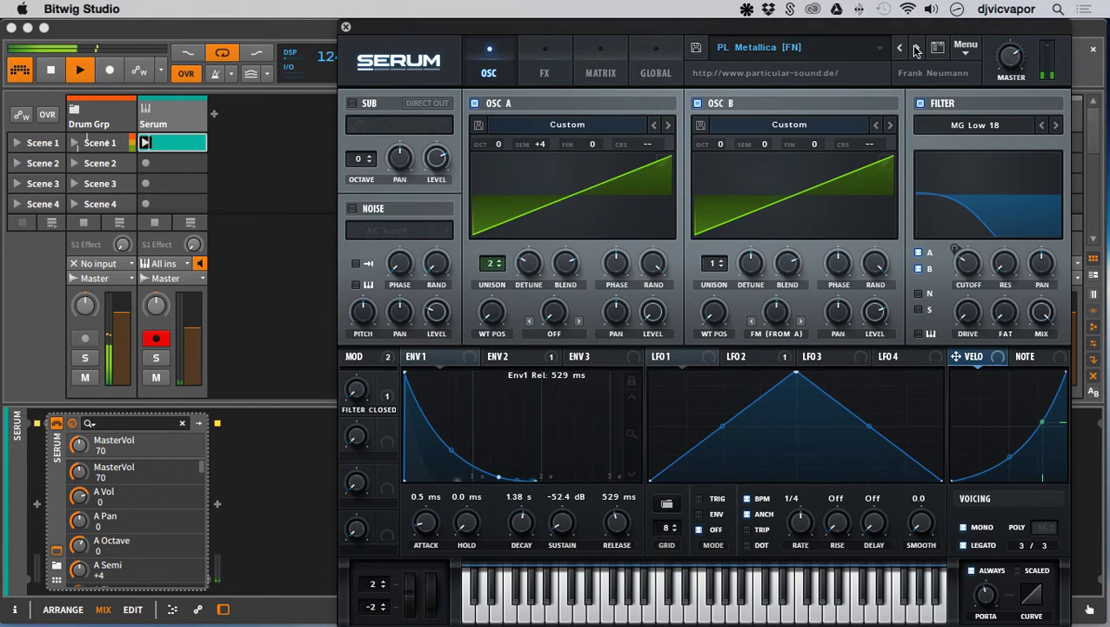
left_click(916, 50)
- Load the Plucked preset PL Snickers and step back through the presets to PL Power and Progress
left_click(873, 48)
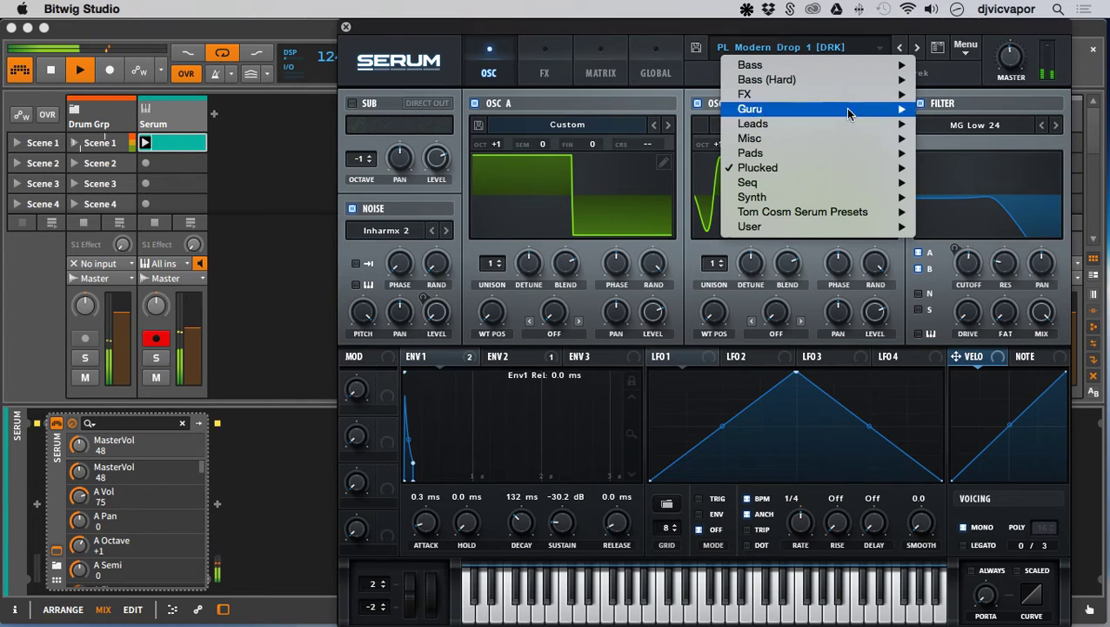
mouse_move(831, 168)
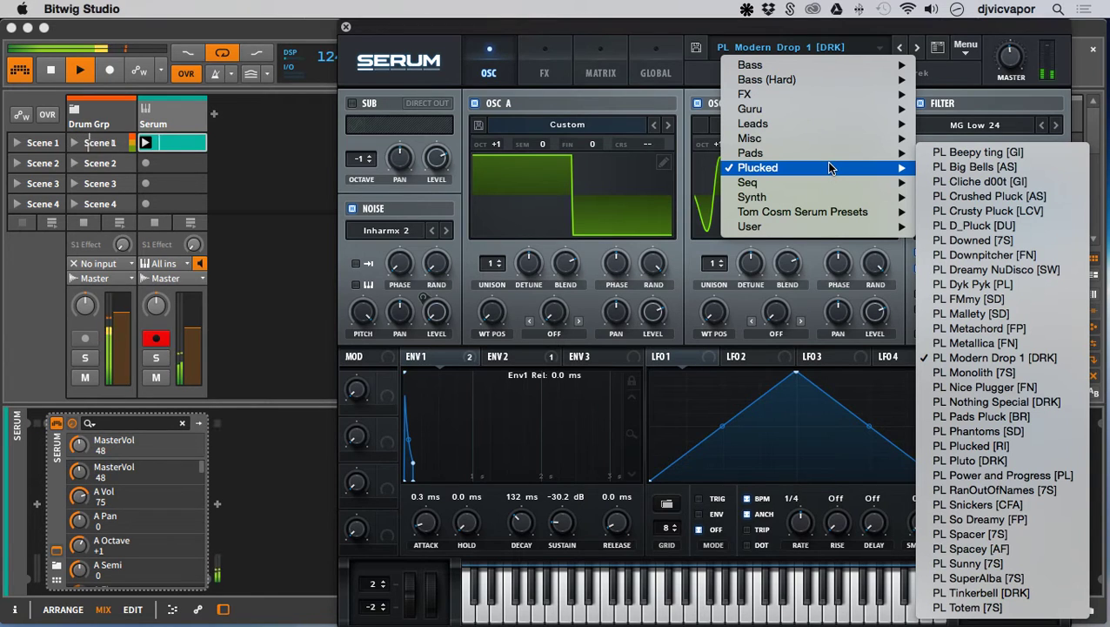
left_click(980, 506)
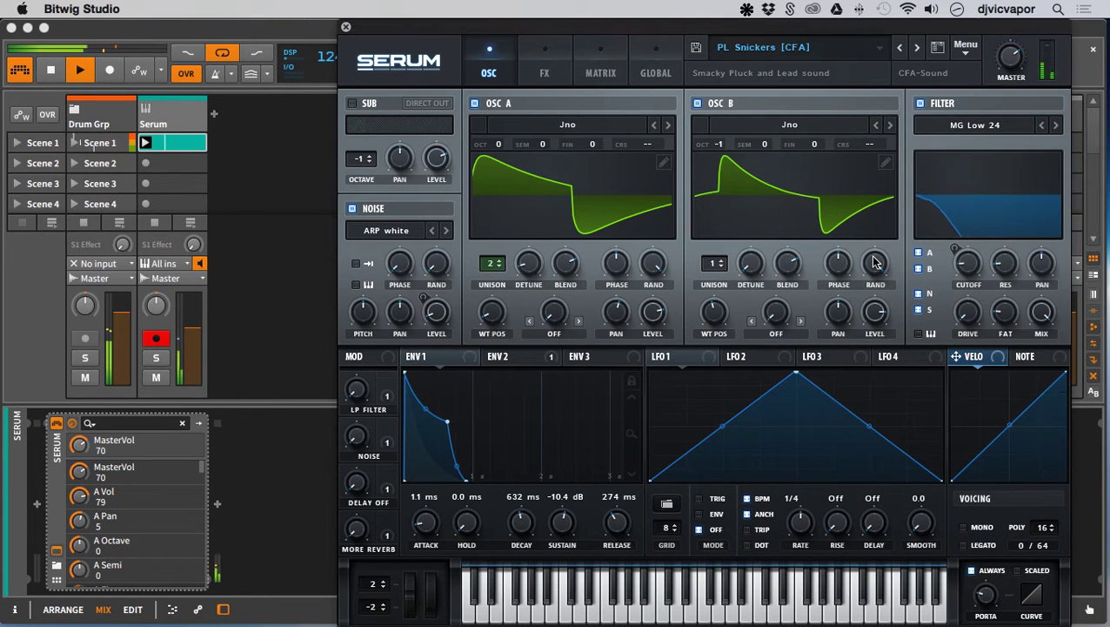
left_click(901, 49)
left_click(900, 48)
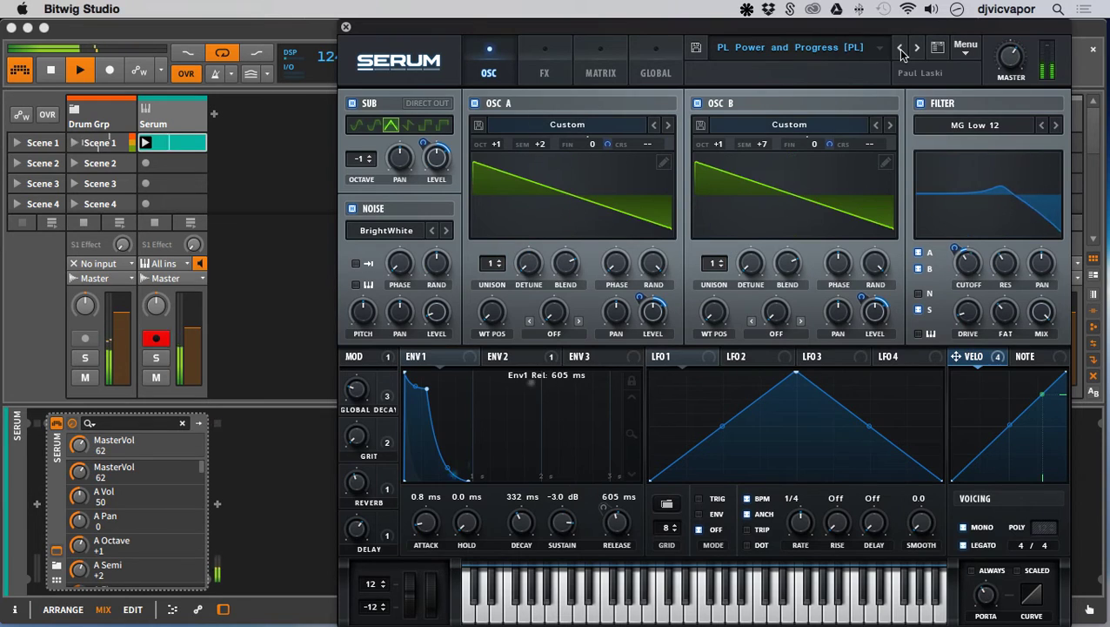
- Load the Plucked preset PL Monolith in Serum and close the plug-in window
left_click(809, 48)
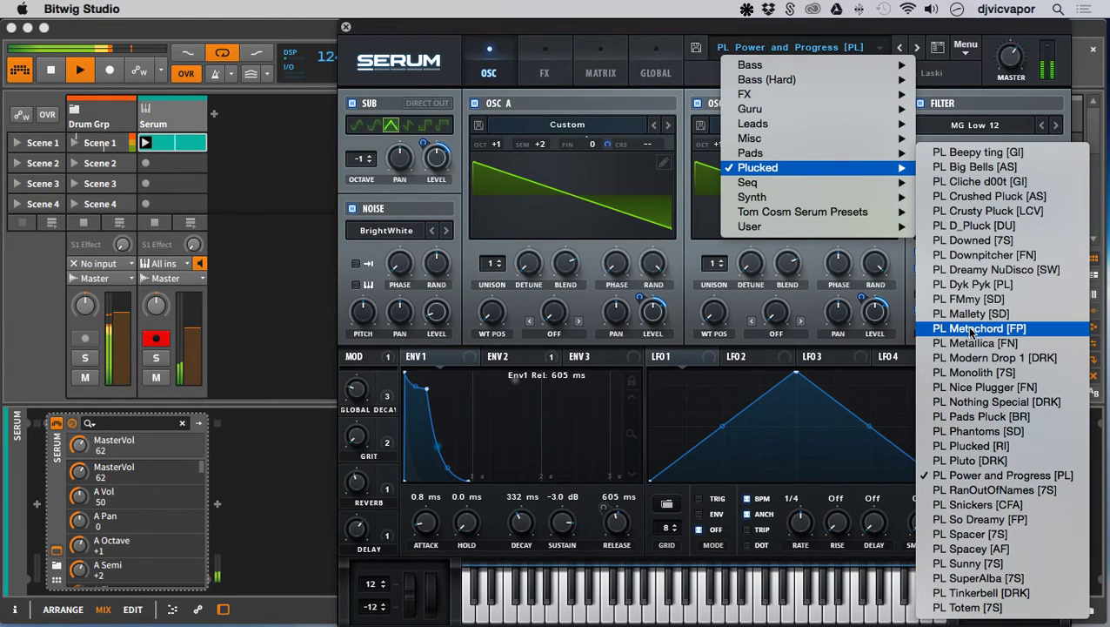
left_click(966, 376)
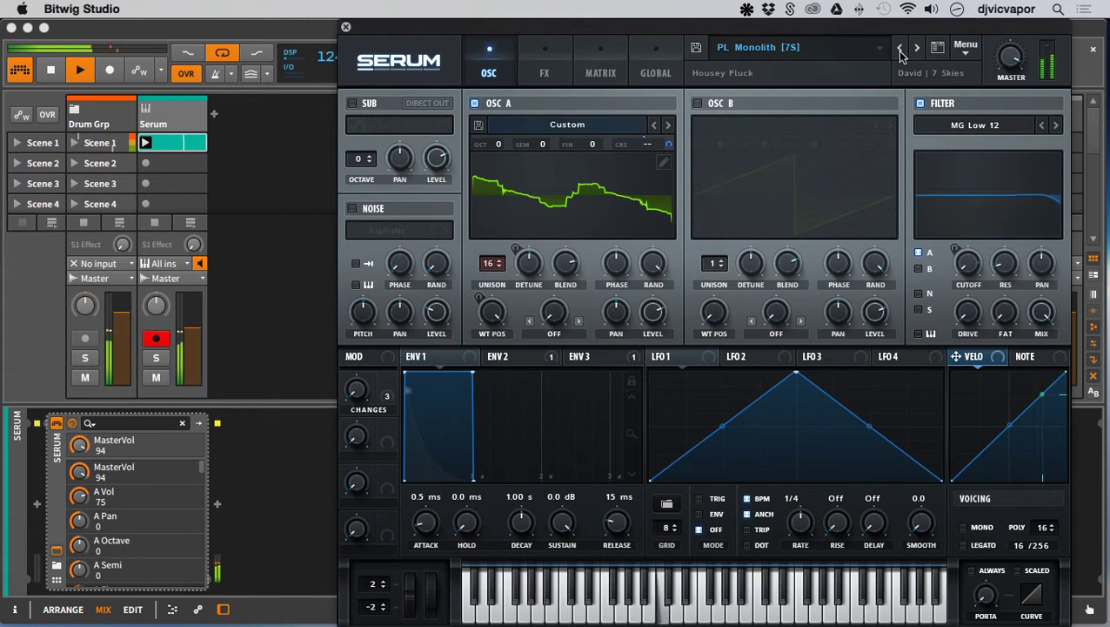
left_click(346, 28)
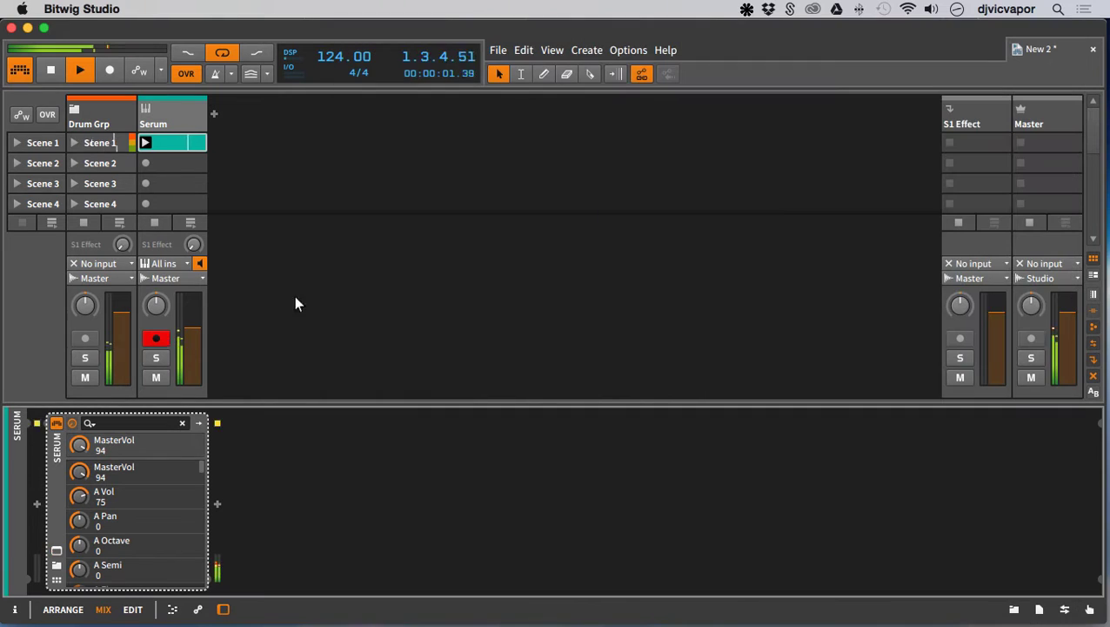
- Solo the Serum track and insert an LFO MOD note effect before Serum in its device chain
left_click(155, 357)
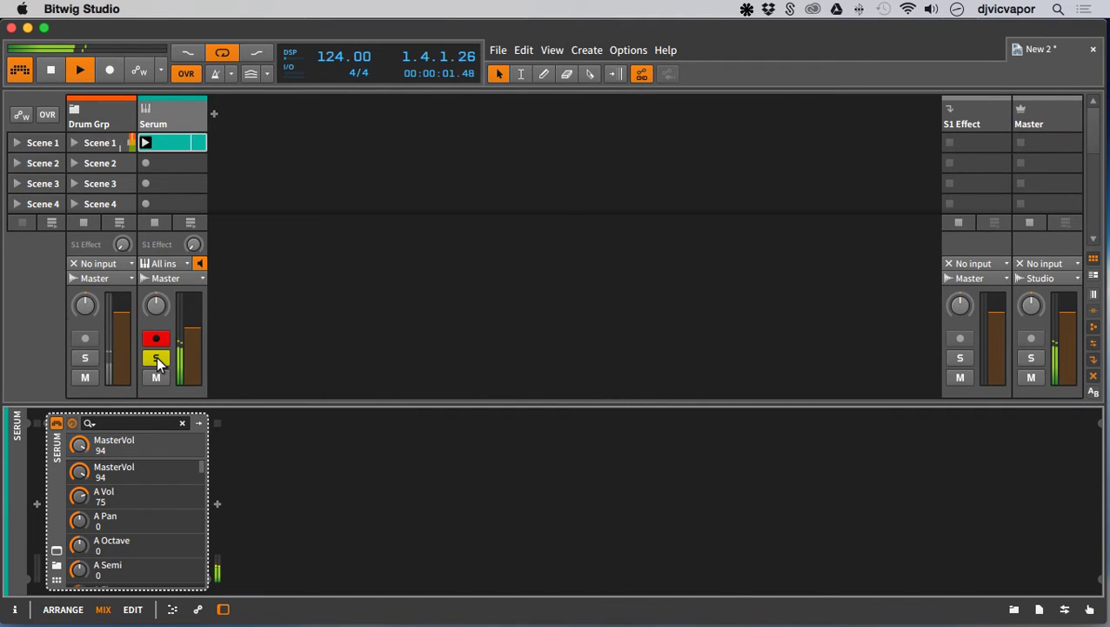
left_click(36, 503)
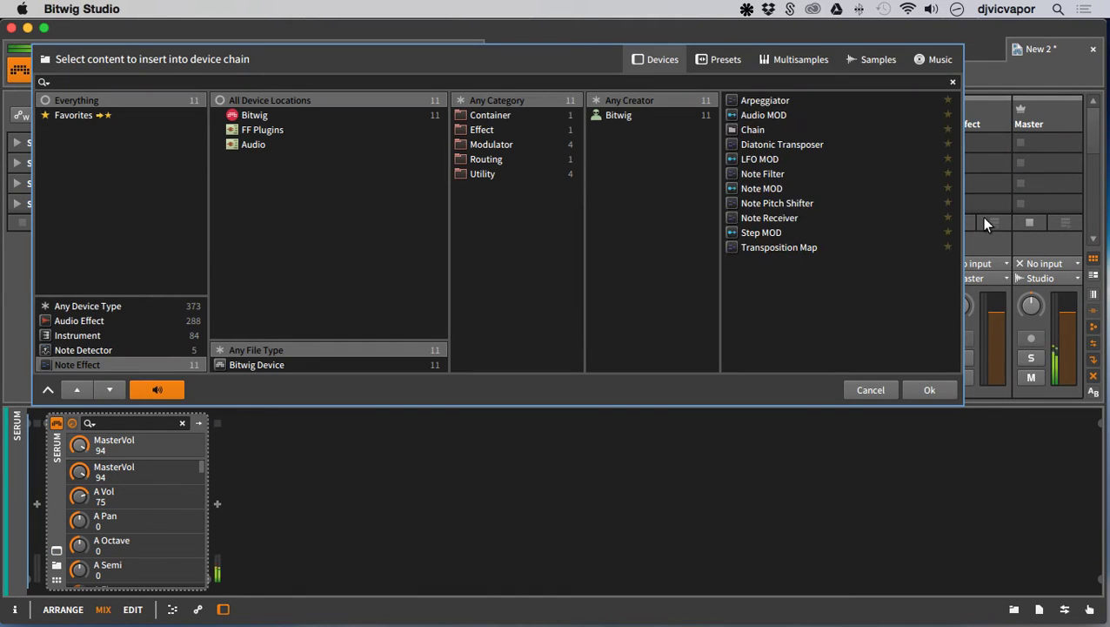
left_click(772, 160)
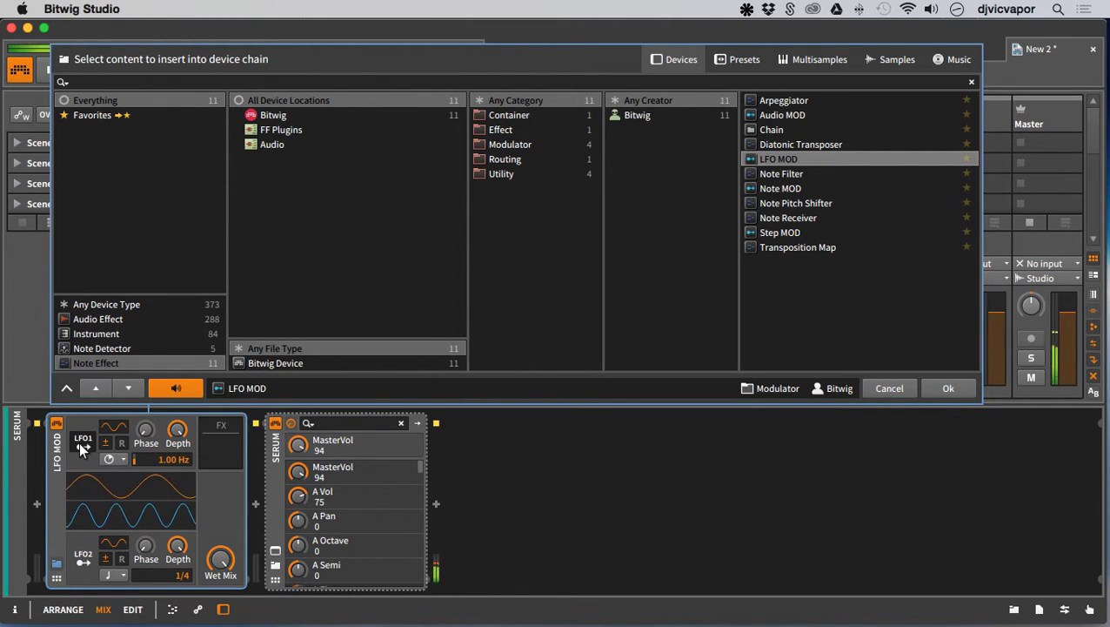
left_click(950, 388)
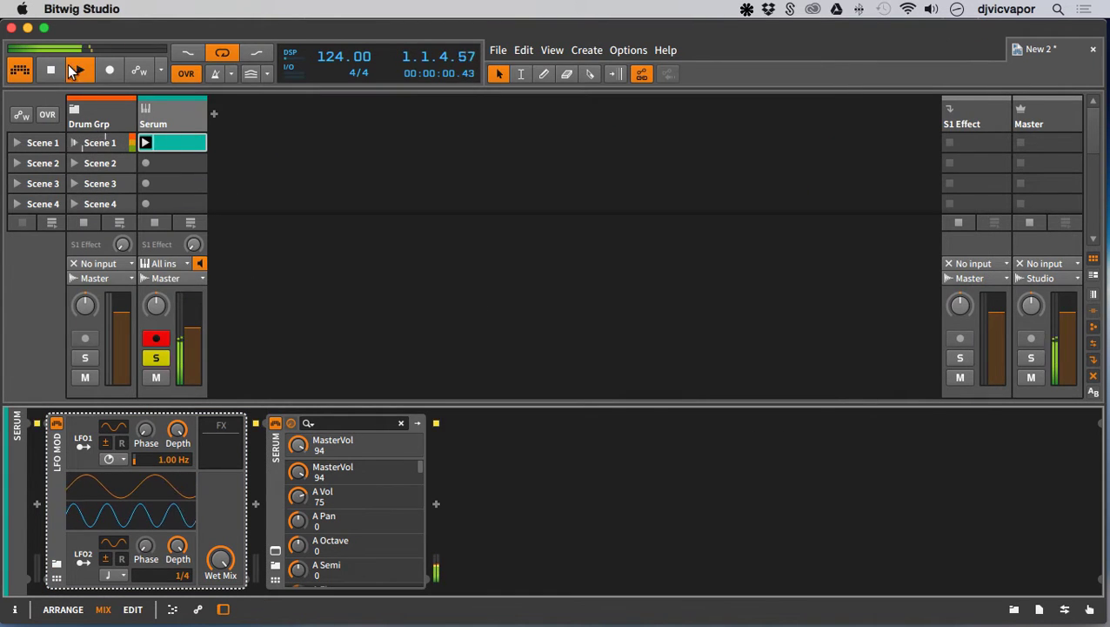
- Stop playback and set the LFO MOD's time bases to time_beat for LFO1 and time_seconds for LFO2
key("space")
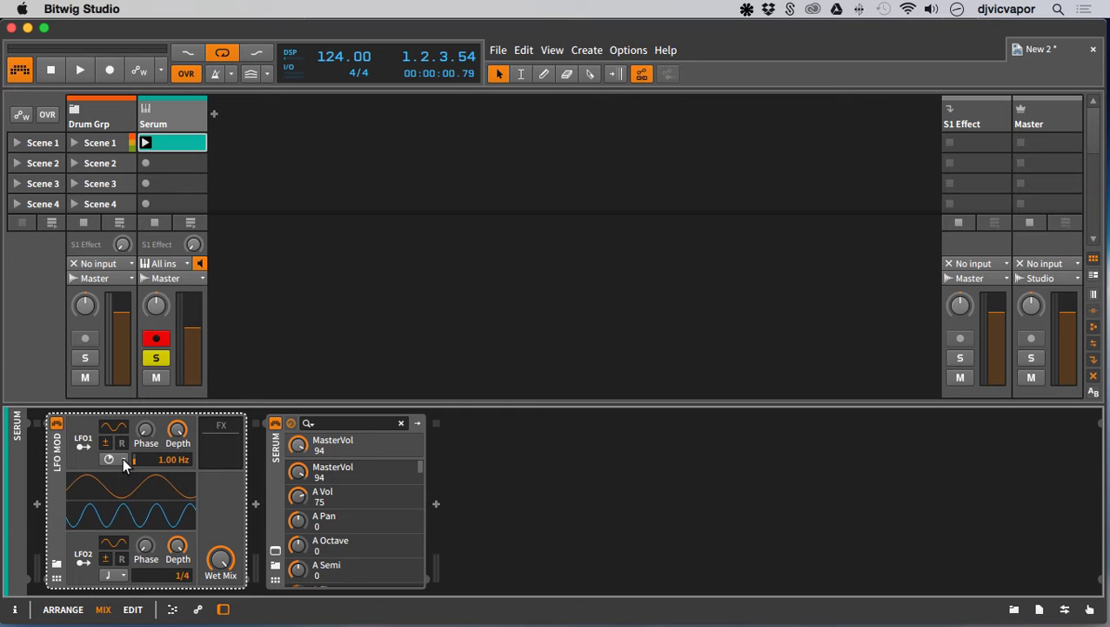
left_click(123, 461)
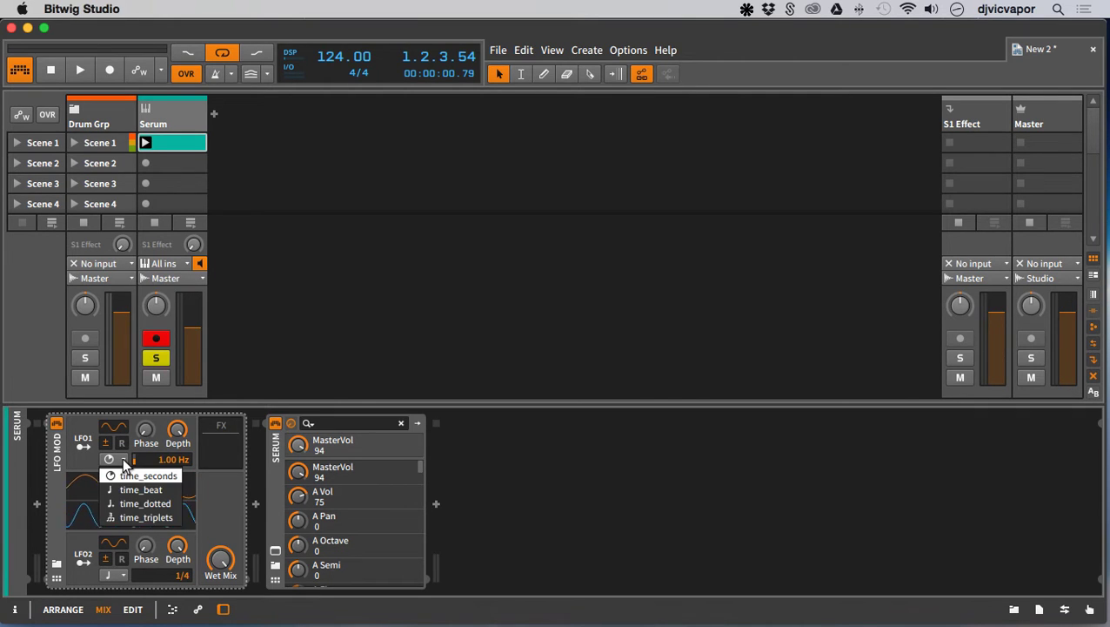
left_click(123, 488)
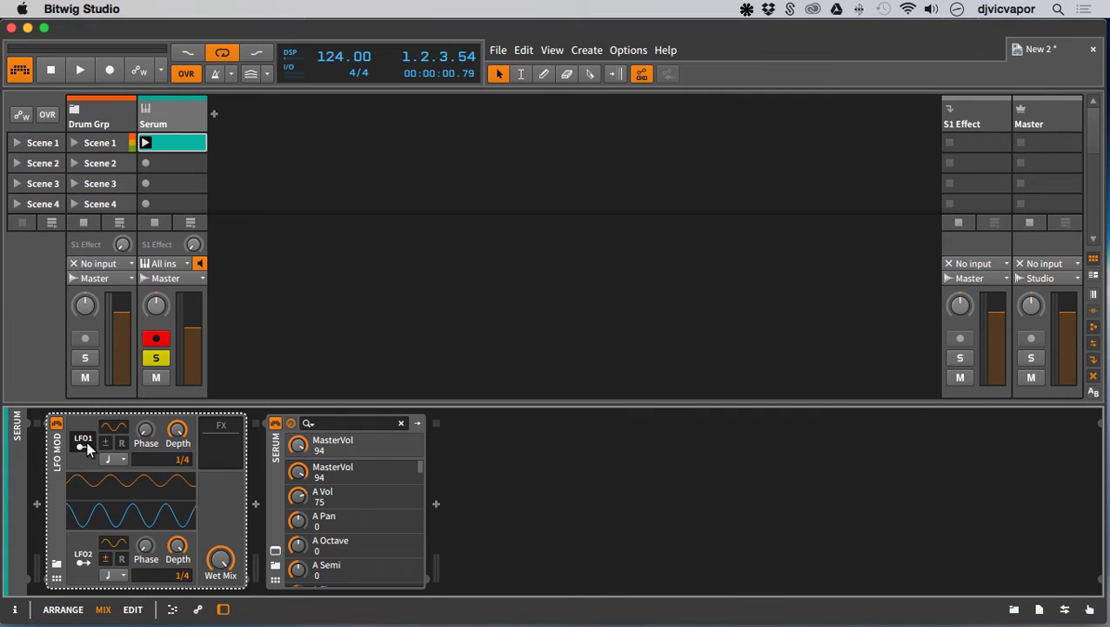
left_click(121, 574)
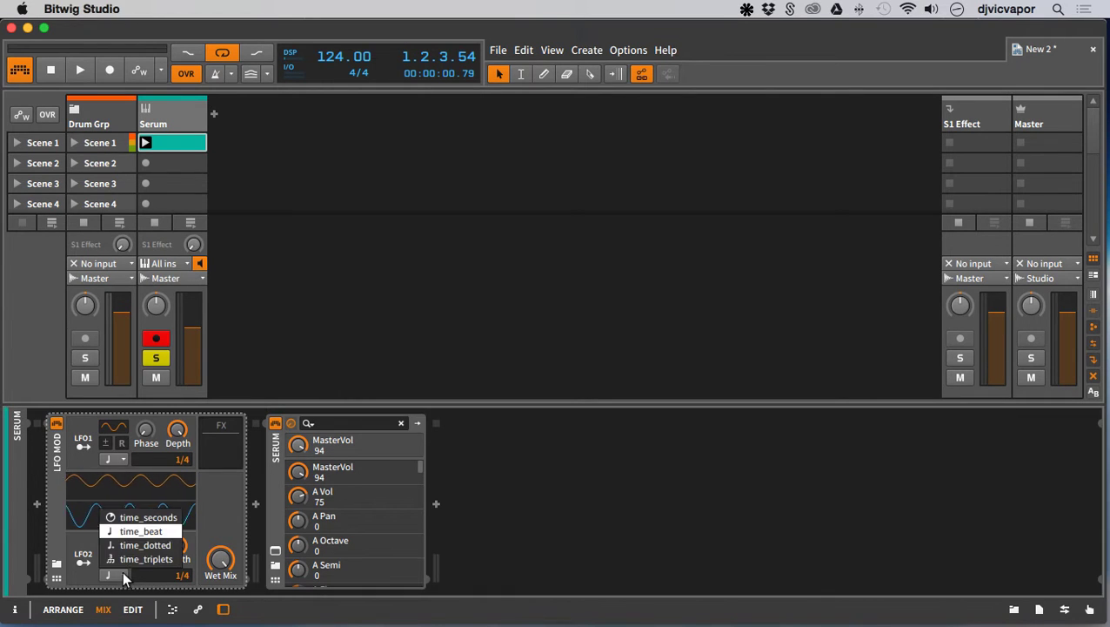
left_click(143, 516)
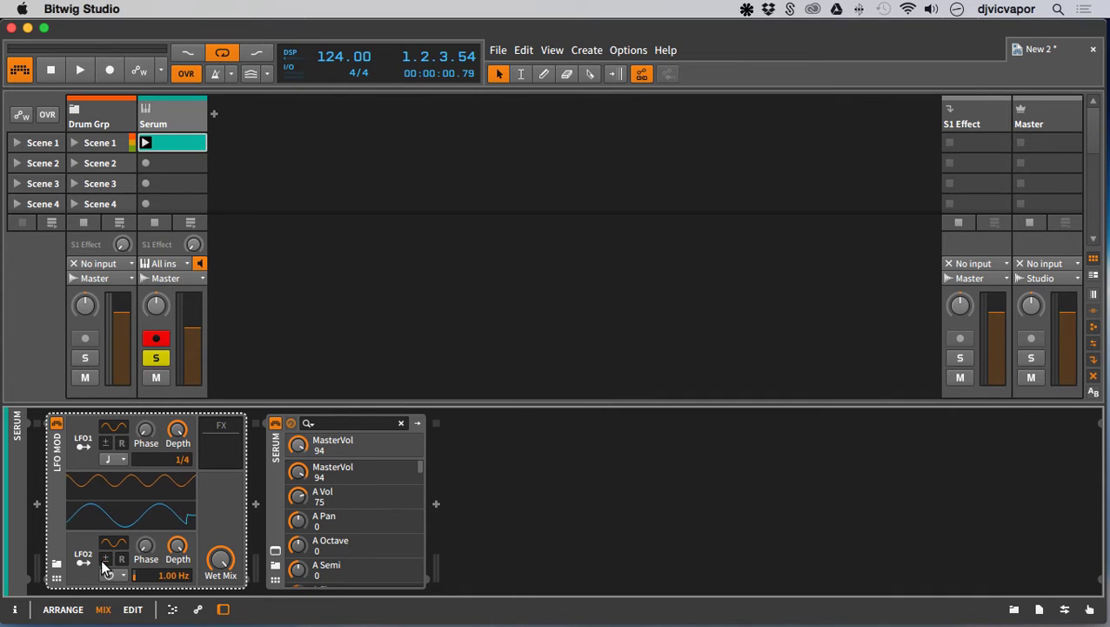
- Map LFO1 as a modulator of LFO2's rate in the LFO MOD and end the LFO1 mapping
left_click(83, 442)
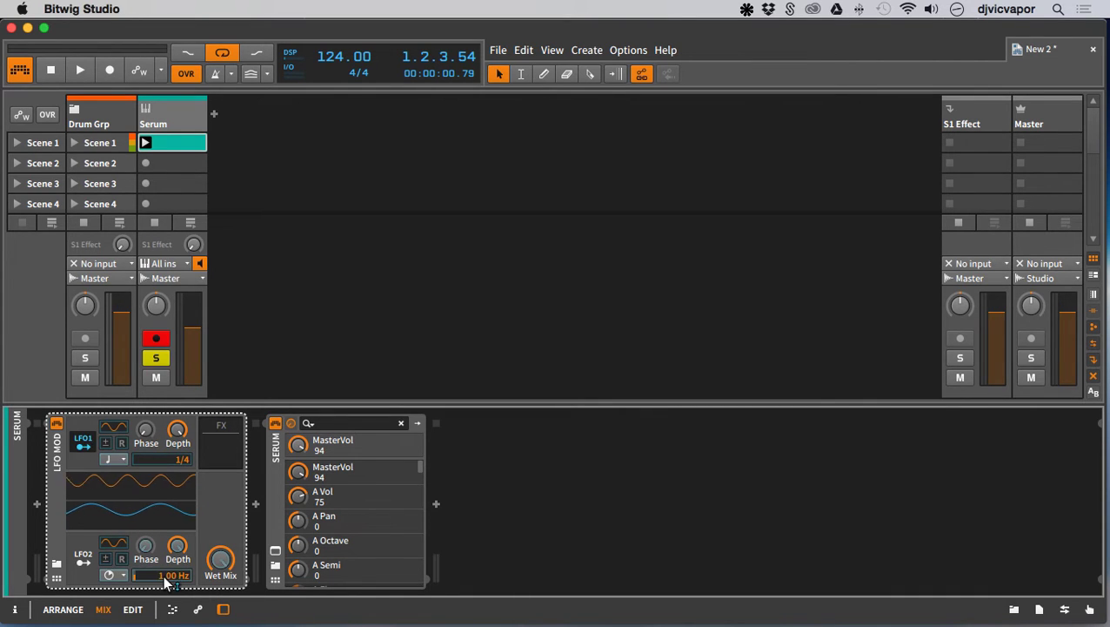
left_click_drag(163, 576, 163, 531)
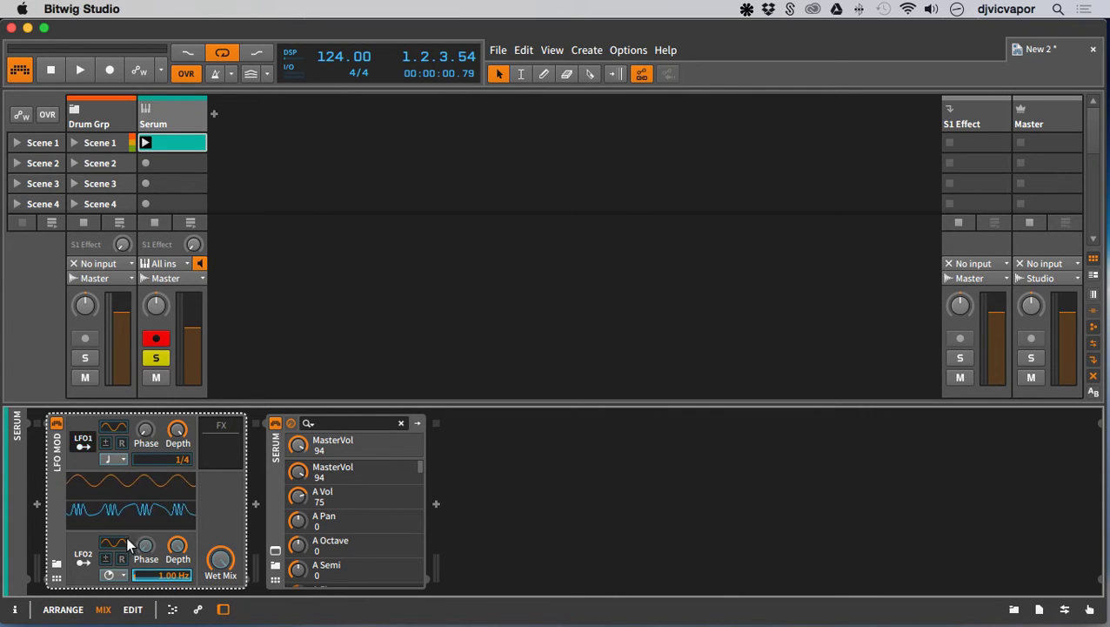
left_click(79, 441)
- Map LFO2 as a modulator of LFO1's rate in the LFO MOD and end the LFO2 mapping
left_click(83, 558)
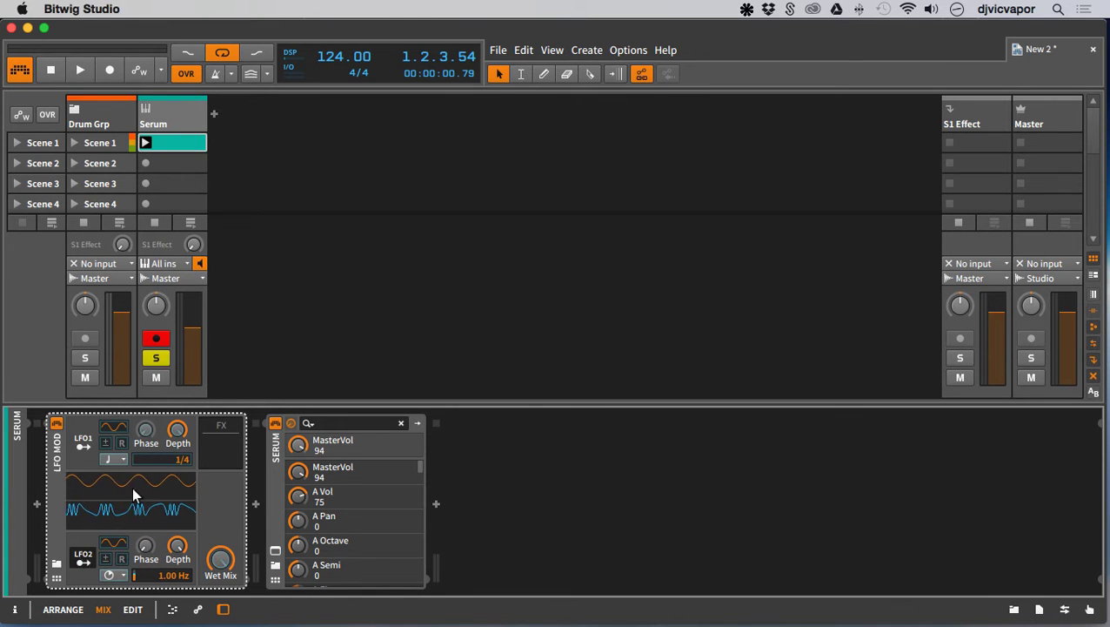
left_click_drag(152, 462, 151, 462)
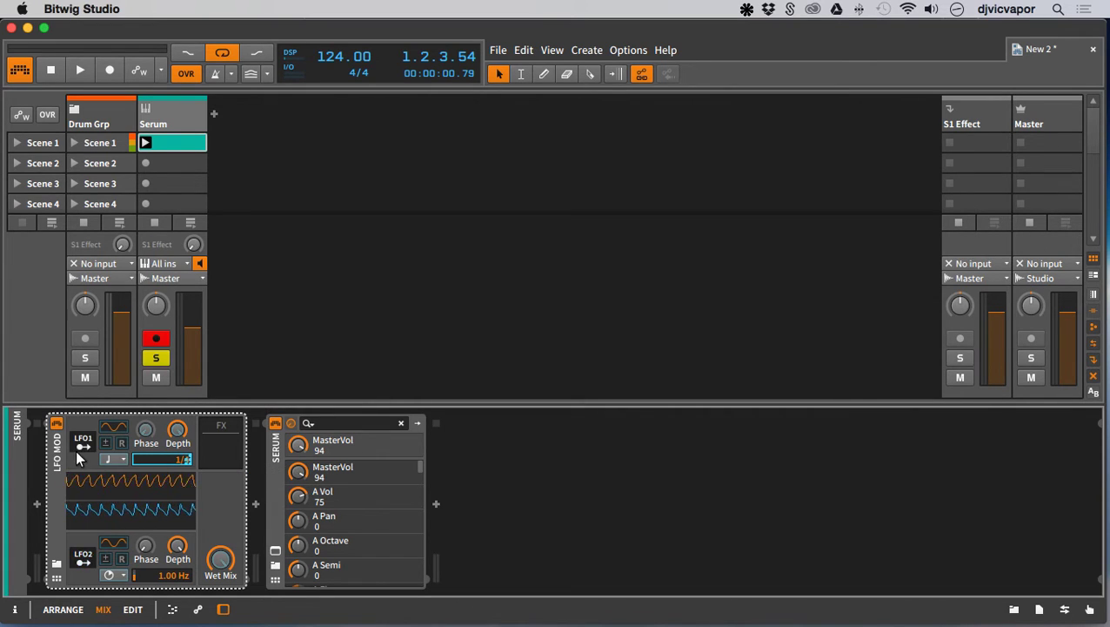
left_click(79, 560)
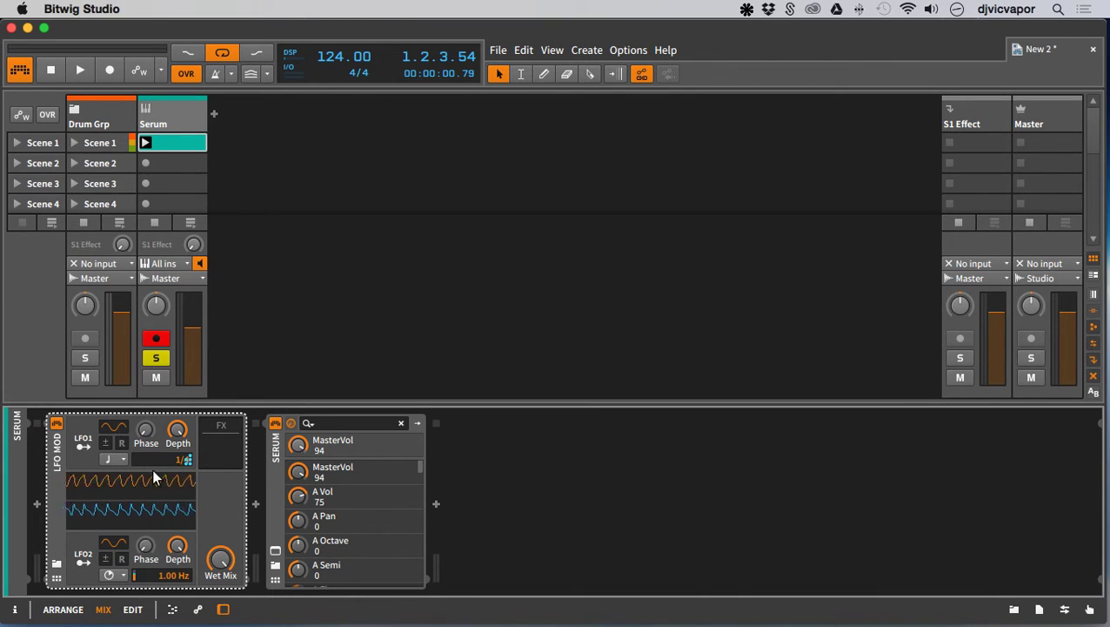
- Move Serum into the LFO MOD's FX slot, map LFO1 to Serum's MasterVol and launch the Scene 1 clip
left_click_drag(276, 448, 220, 444)
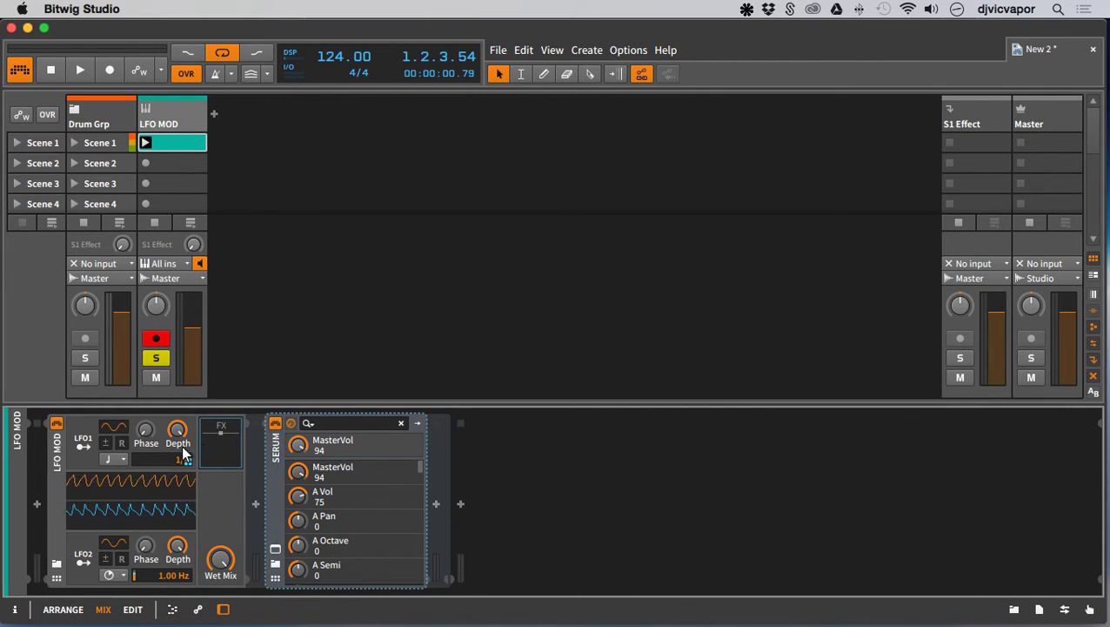
left_click(81, 440)
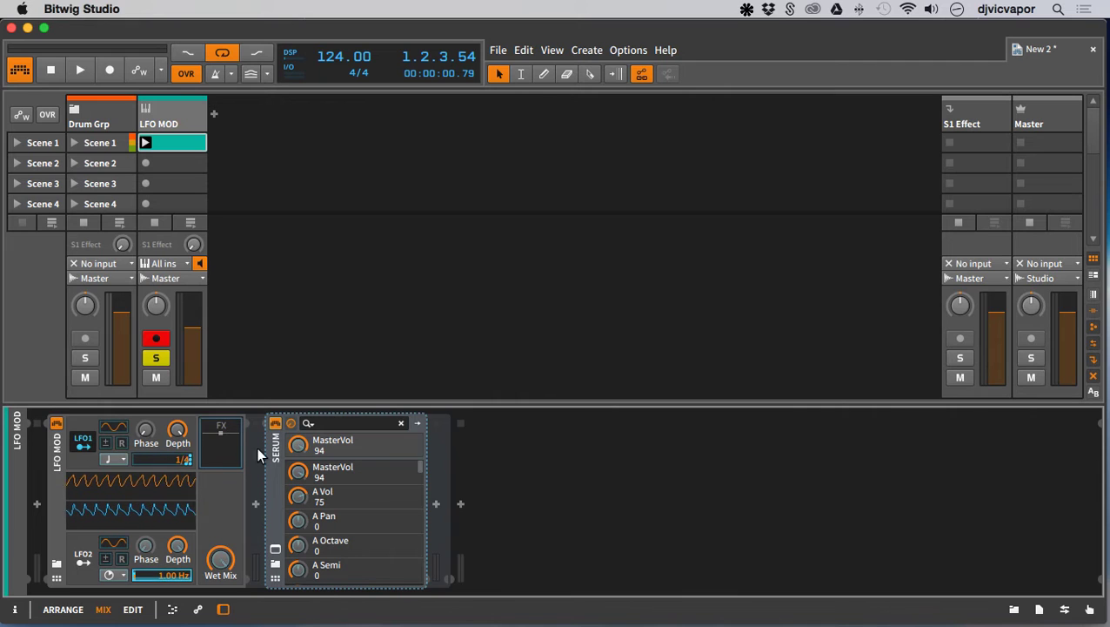
mouse_move(299, 444)
left_mouse_down()
mouse_move(299, 481)
mouse_move(299, 445)
left_mouse_up()
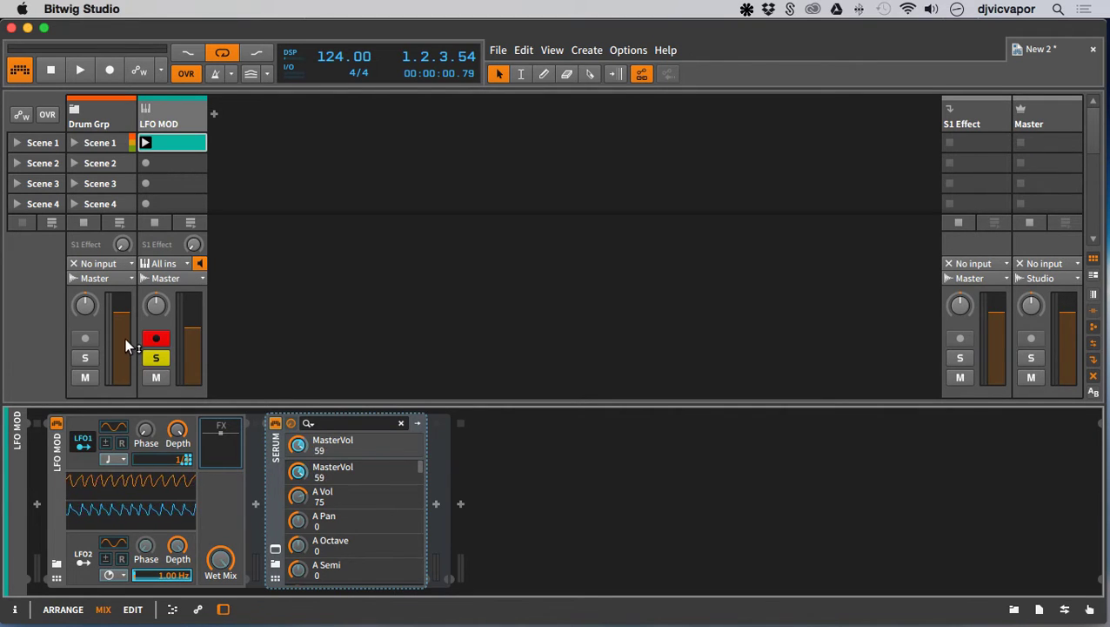
left_click(144, 144)
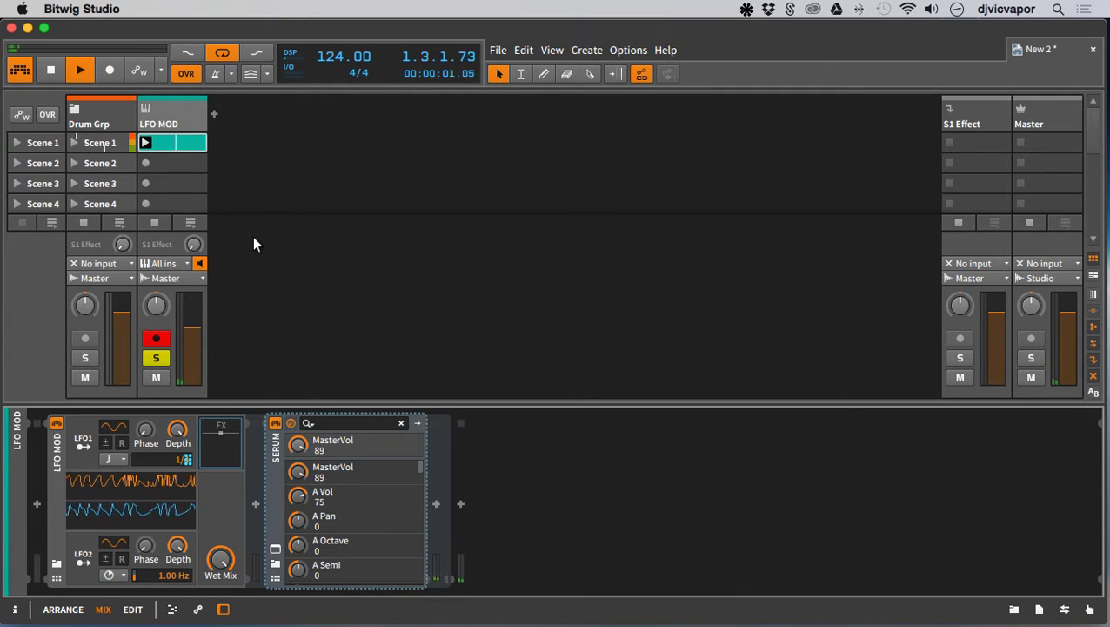
- Make the LFO MOD's Macro 1 bipolar, map it to LFO2's rate and set the macro to -50%
left_click(54, 581)
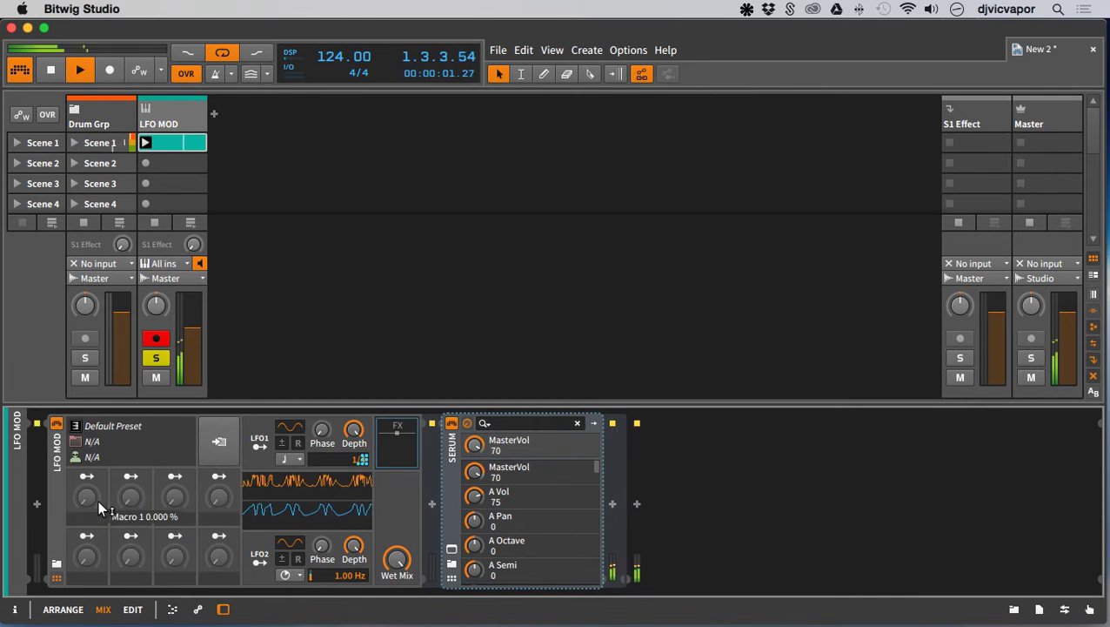
right_click(91, 471)
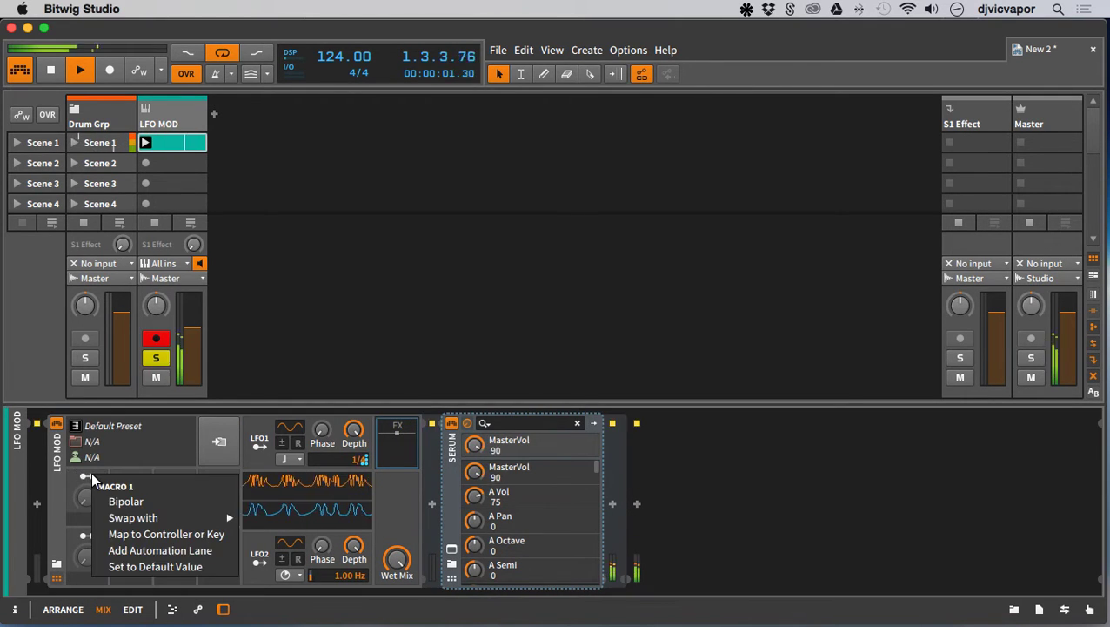
left_click(105, 502)
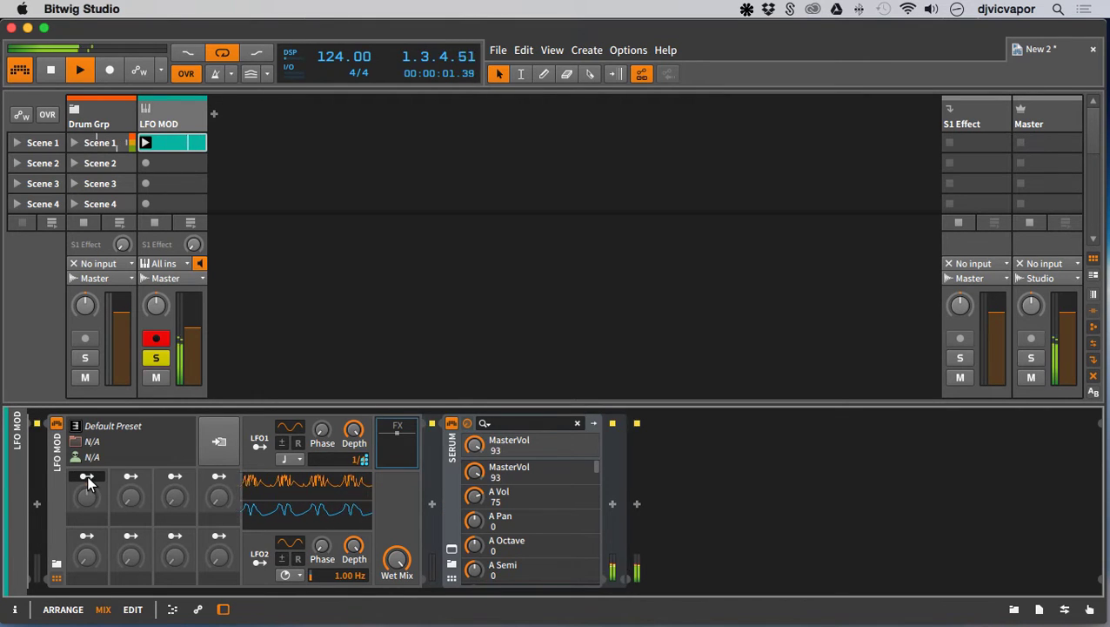
left_click(87, 475)
left_click_drag(312, 575, 328, 529)
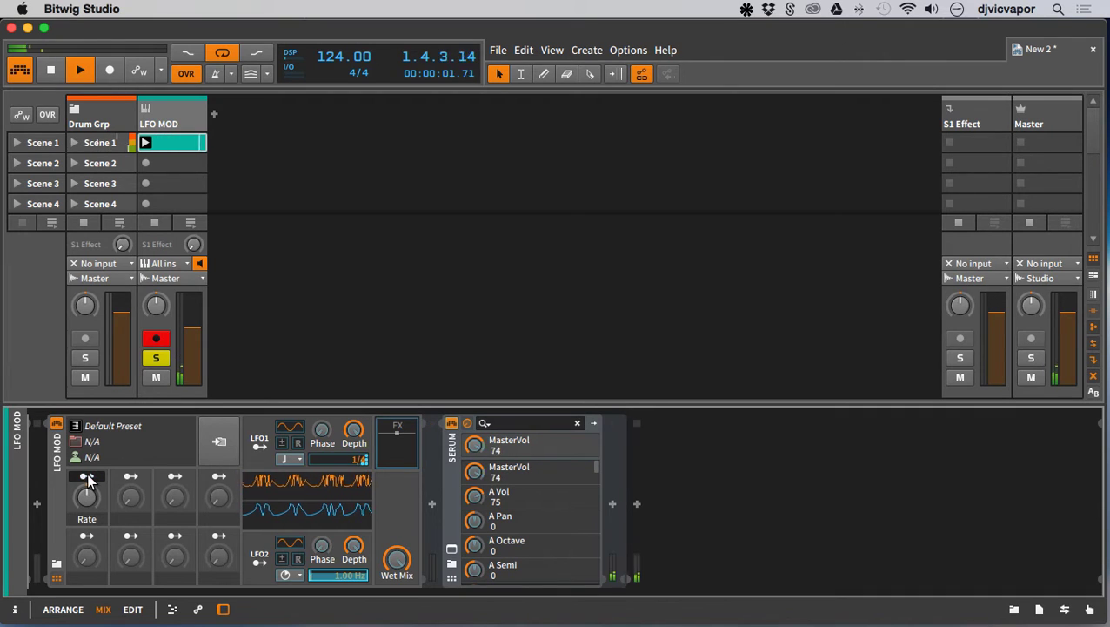
left_click_drag(87, 490, 87, 526)
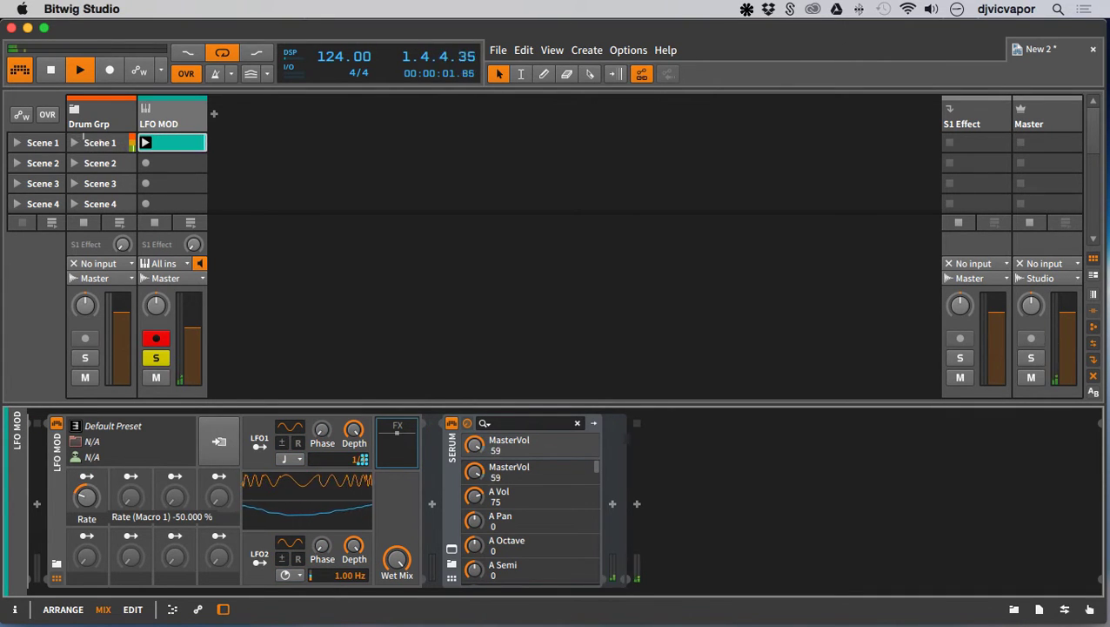
- Make Macro 2 bipolar, map it to LFO1's tempo-synced rate and turn the macro down below its centre
right_click(133, 474)
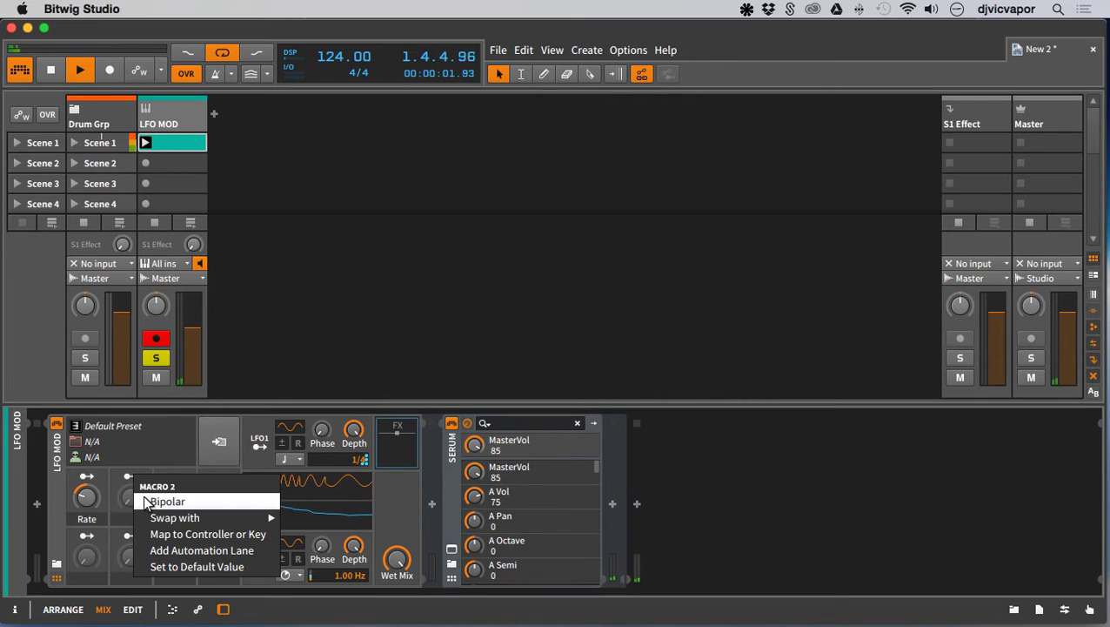
left_click(145, 503)
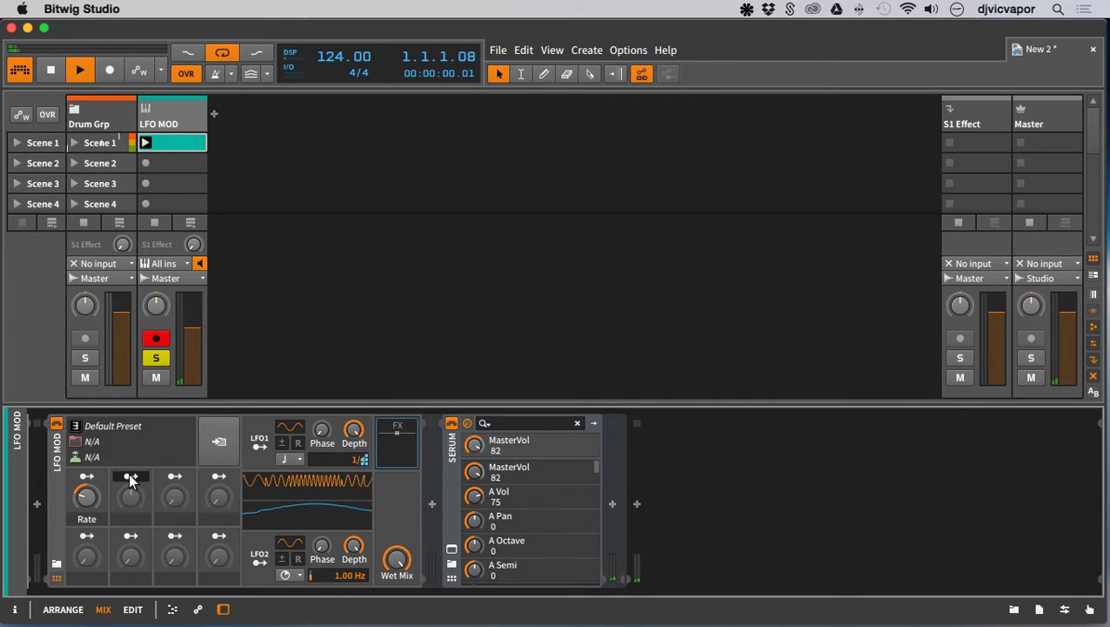
left_click_drag(315, 456, 315, 383)
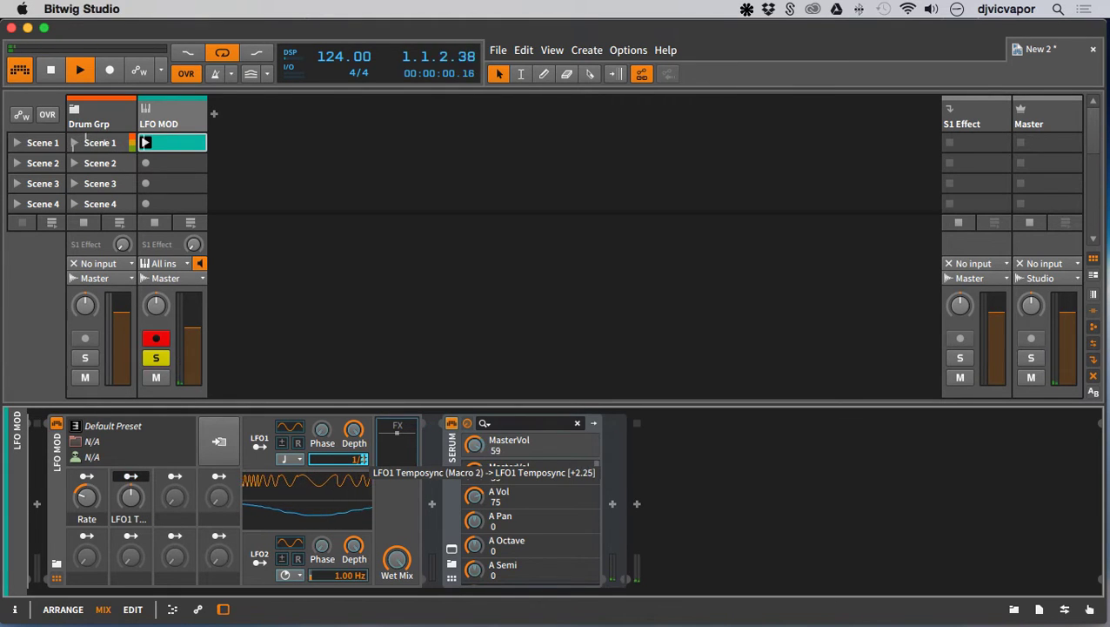
left_click_drag(85, 141, 90, 142)
left_click_drag(322, 435, 322, 460)
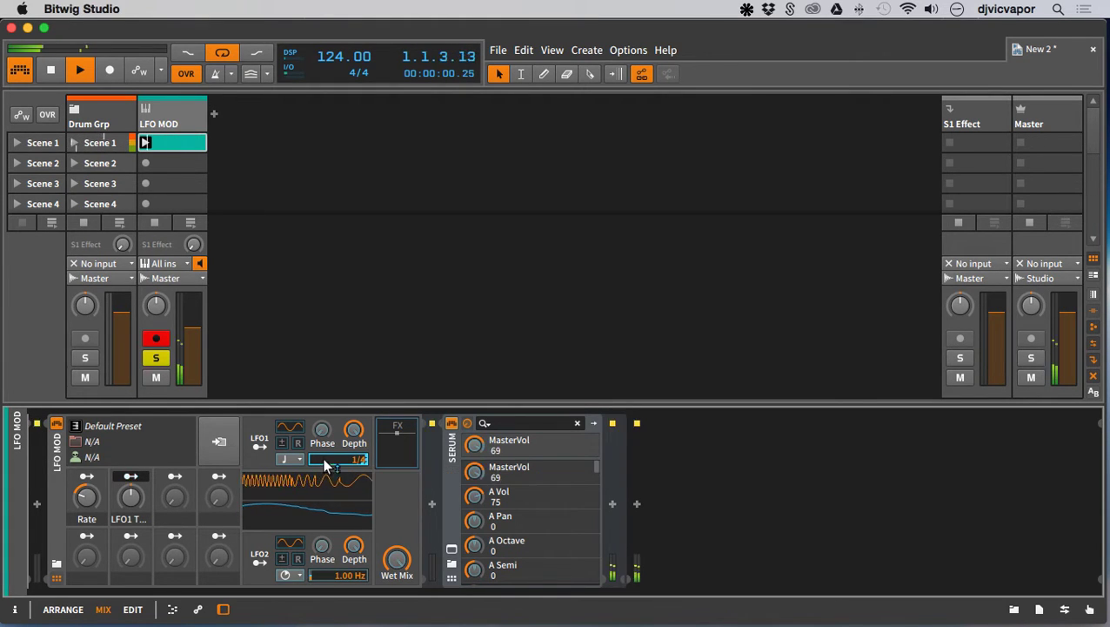
left_click_drag(132, 495, 91, 585)
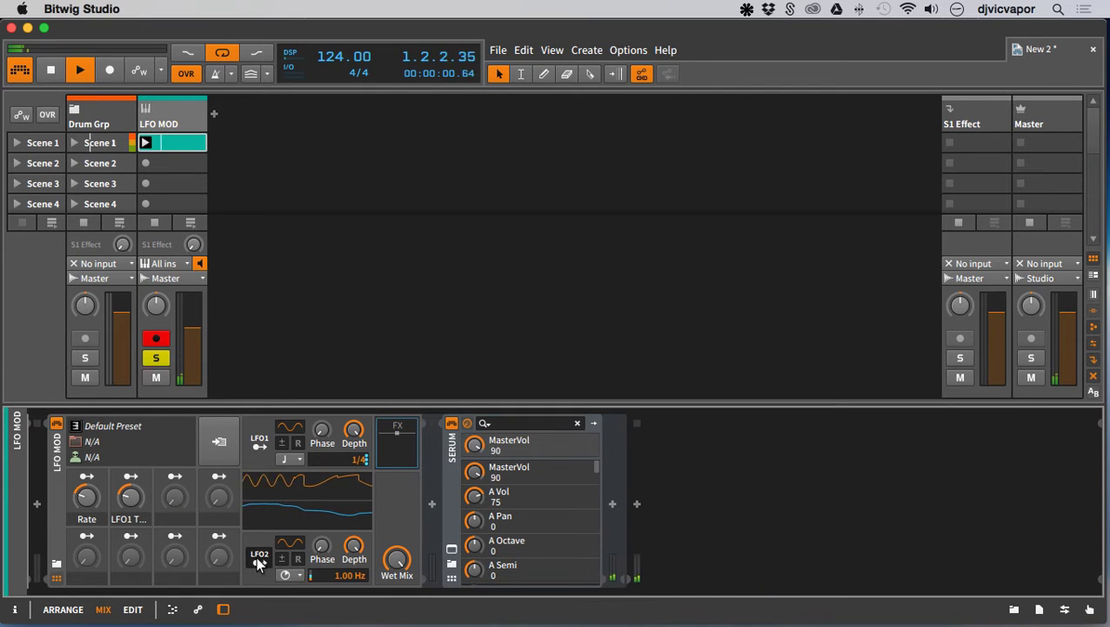
- Map LFO2 to Serum's Fil Cutoff, fine-tuning the LFO1 Temposync macro and the cutoff amount
scroll(516, 529, "down", 10)
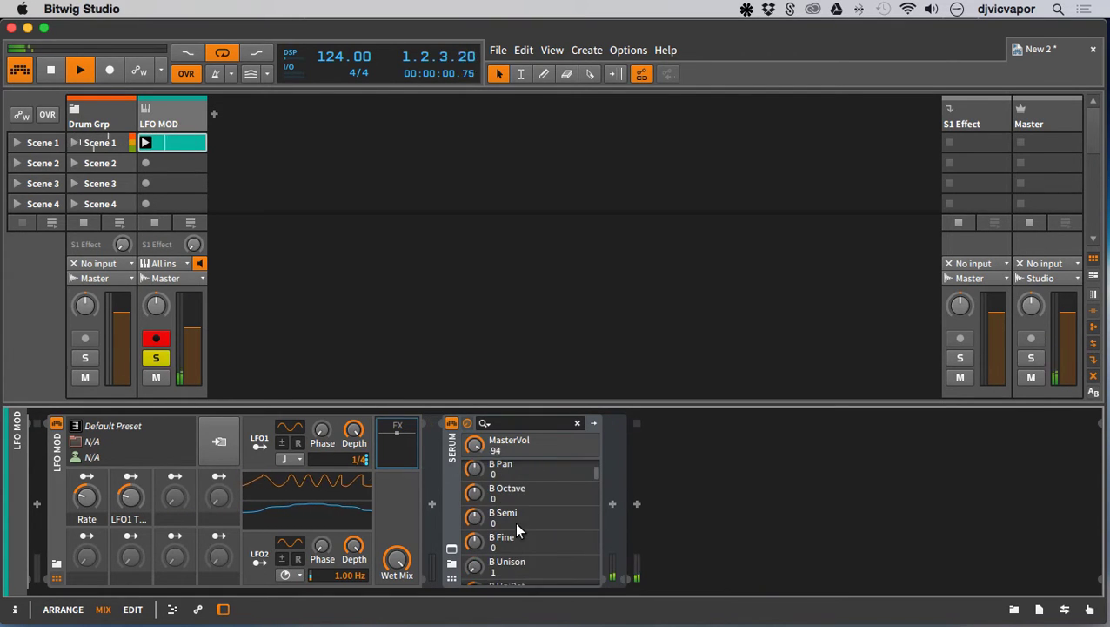
scroll(516, 528, "down", 3)
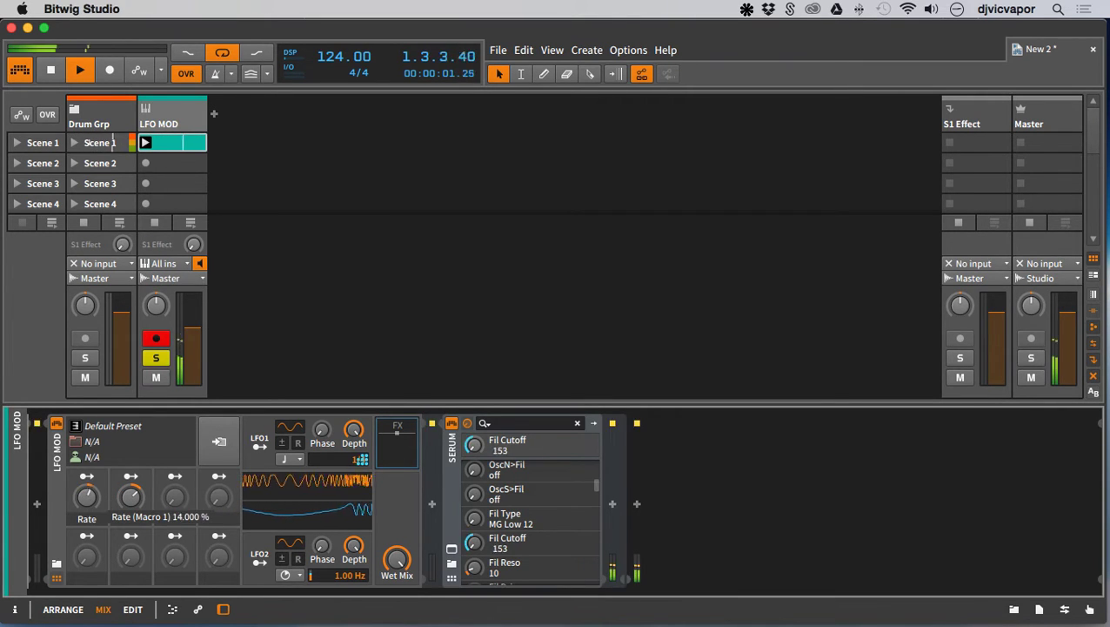
left_click_drag(130, 498, 131, 474)
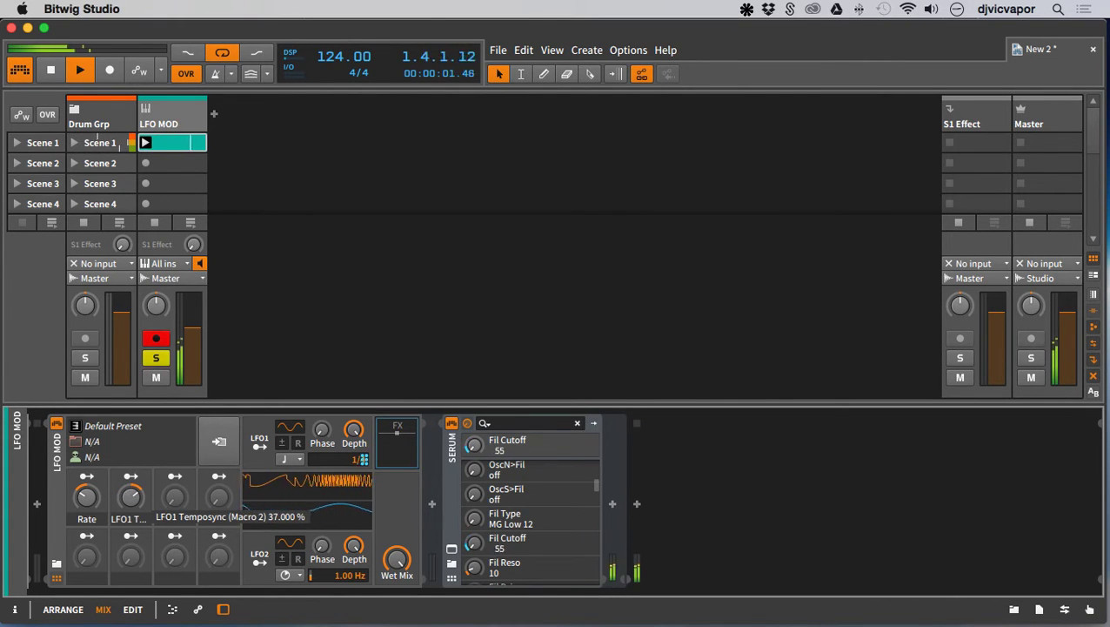
left_click_drag(130, 497, 129, 497)
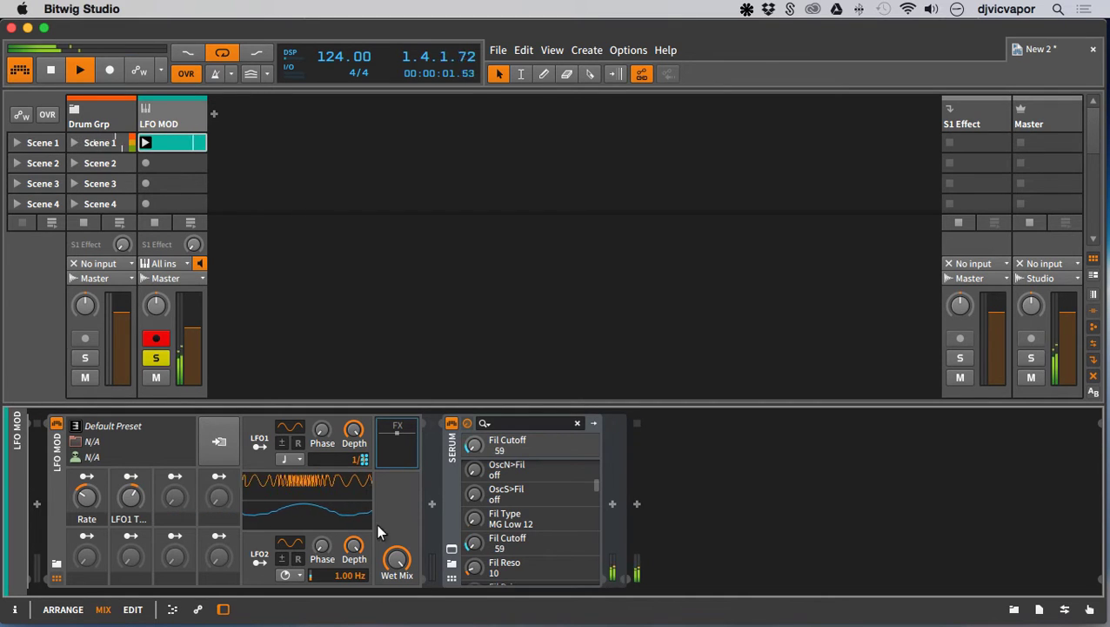
left_click_drag(478, 551, 474, 545)
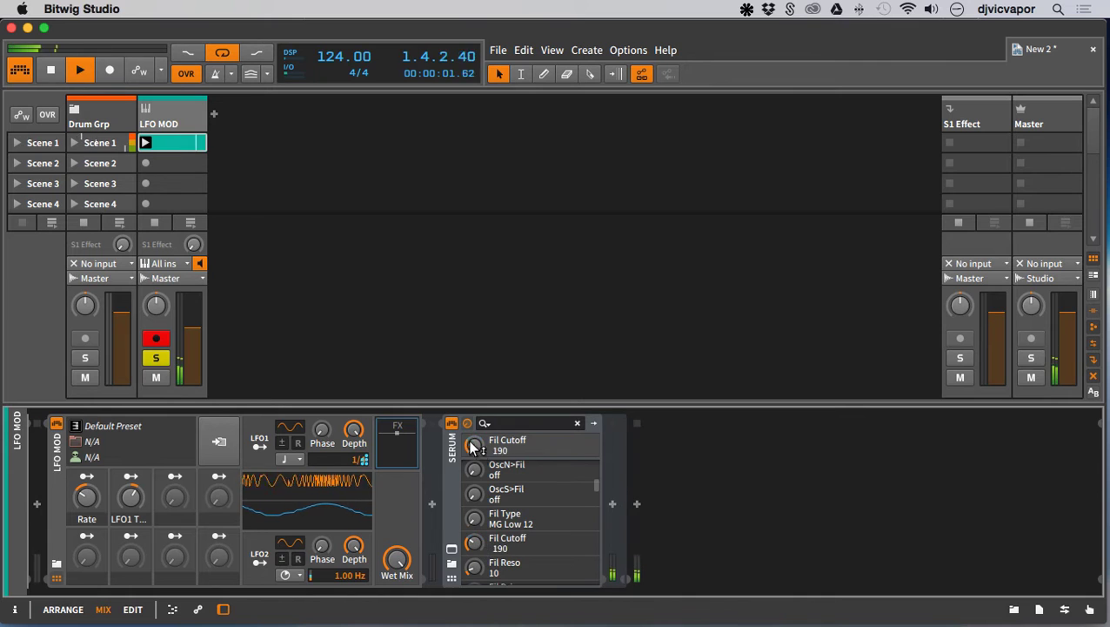
- Open the Serum plug-in window, set its CHANGES macro to 28 and close the window
left_click(452, 549)
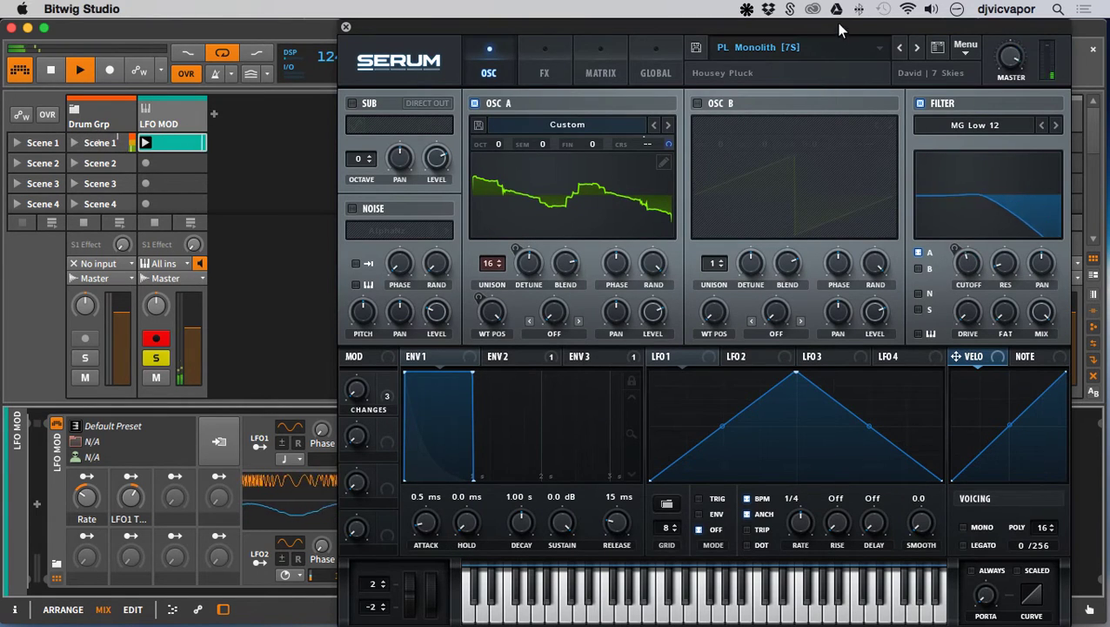
left_click_drag(844, 26, 672, 18)
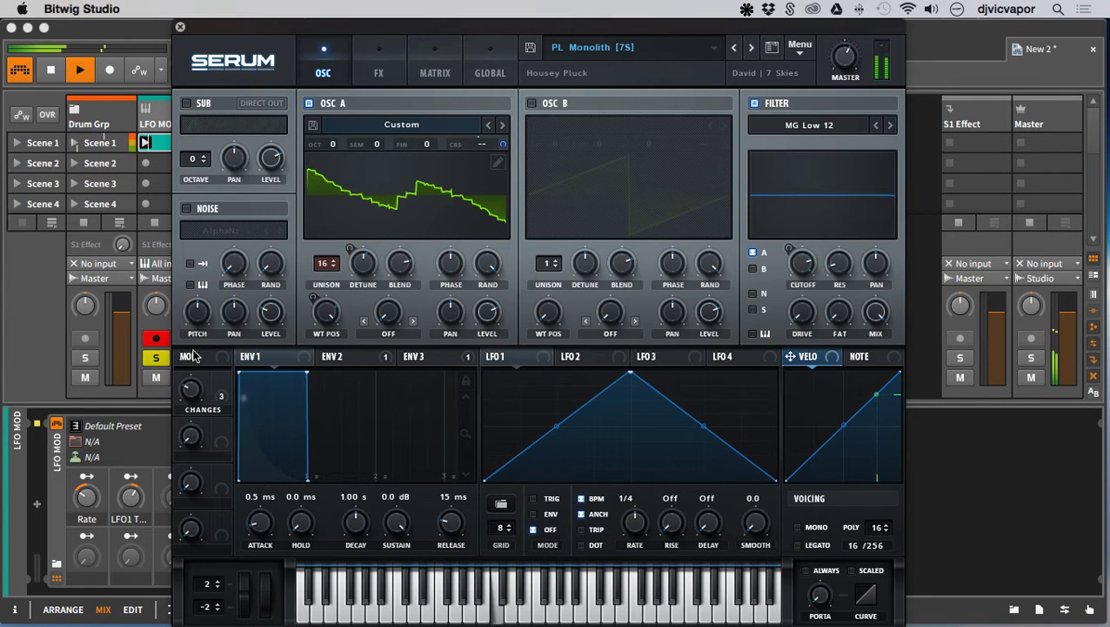
left_click(181, 28)
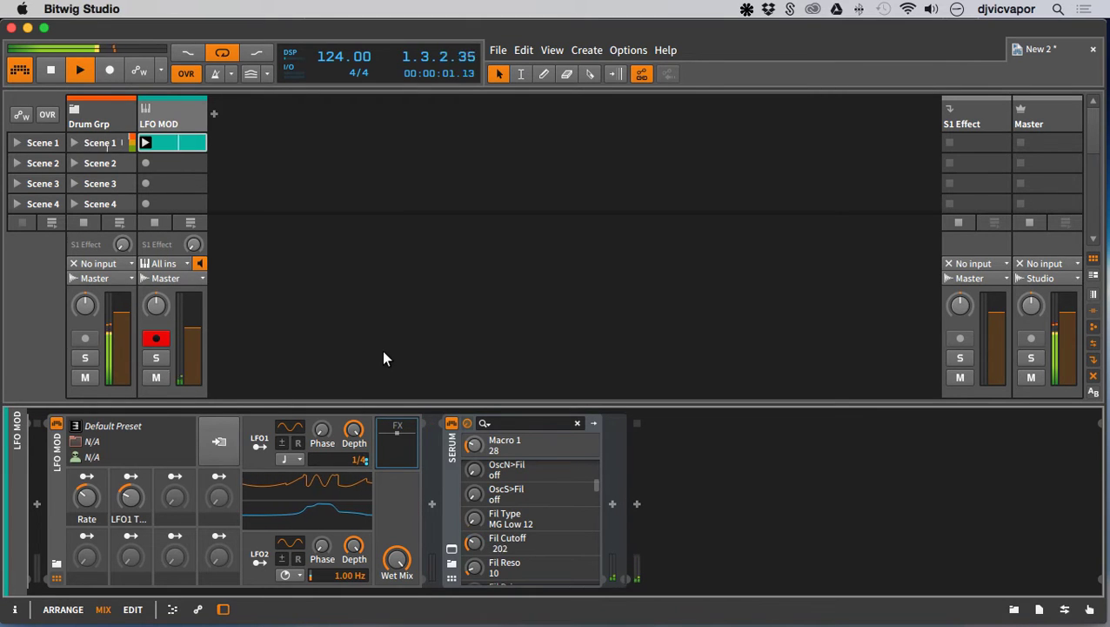
- Lower the LFO MOD track's volume slightly, stop playback and rename the track as Synth Shots
left_click_drag(195, 328, 301, 265)
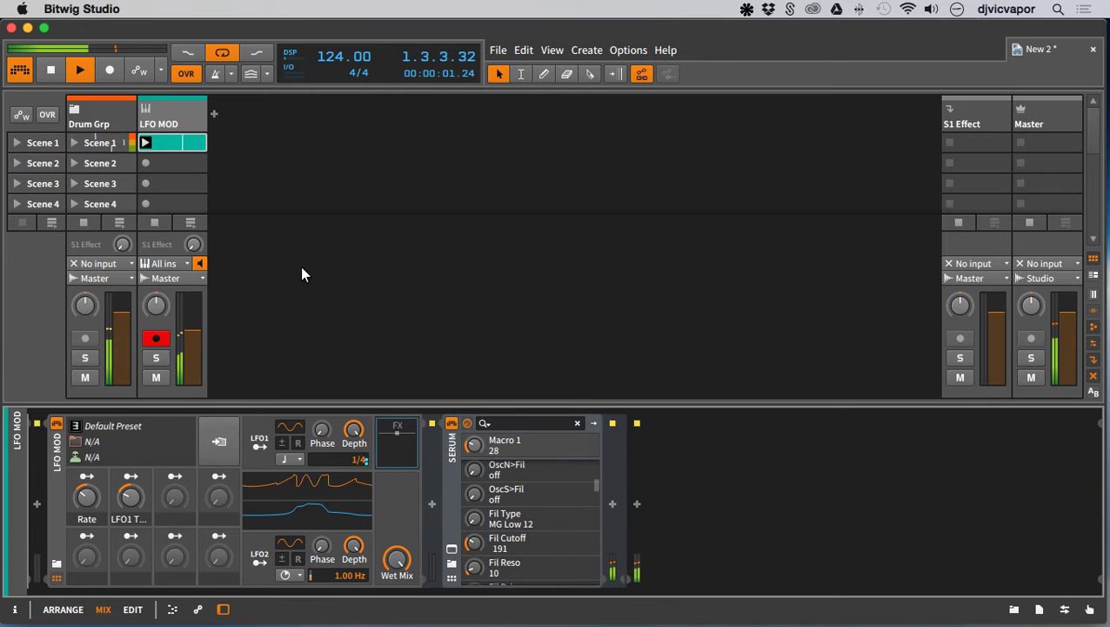
key("space")
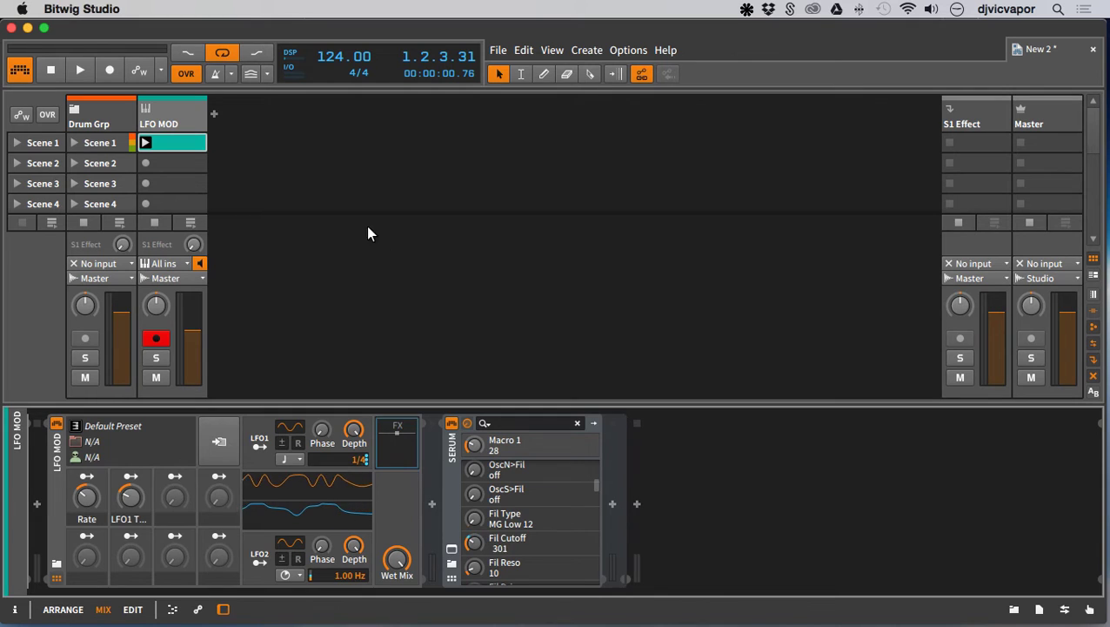
right_click(177, 121)
left_click(184, 127)
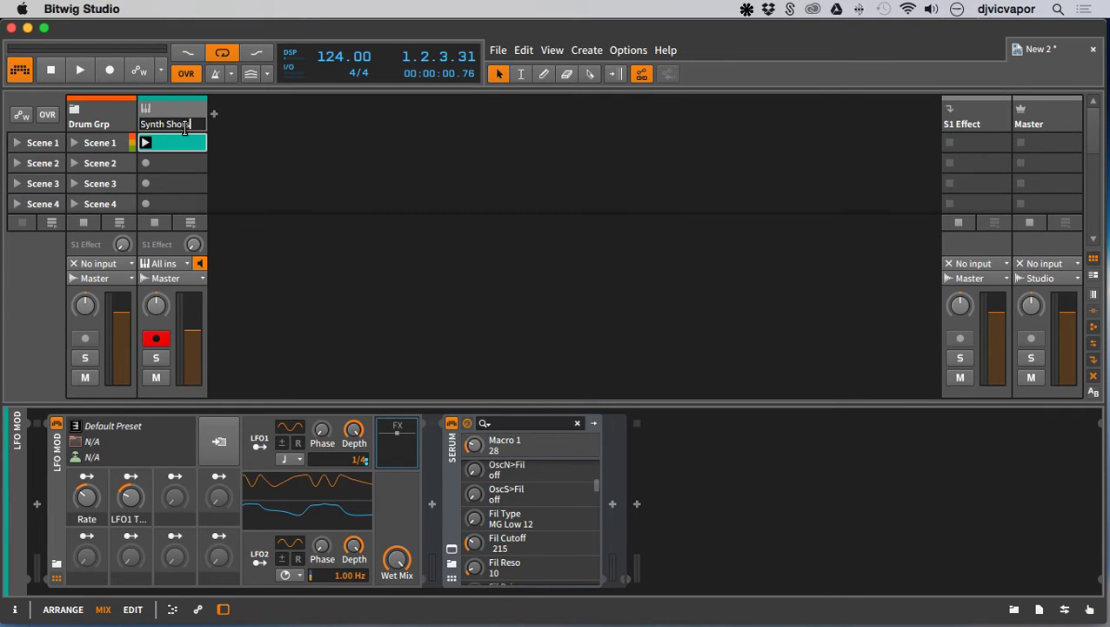
type("Synth Shots")
key("Return")
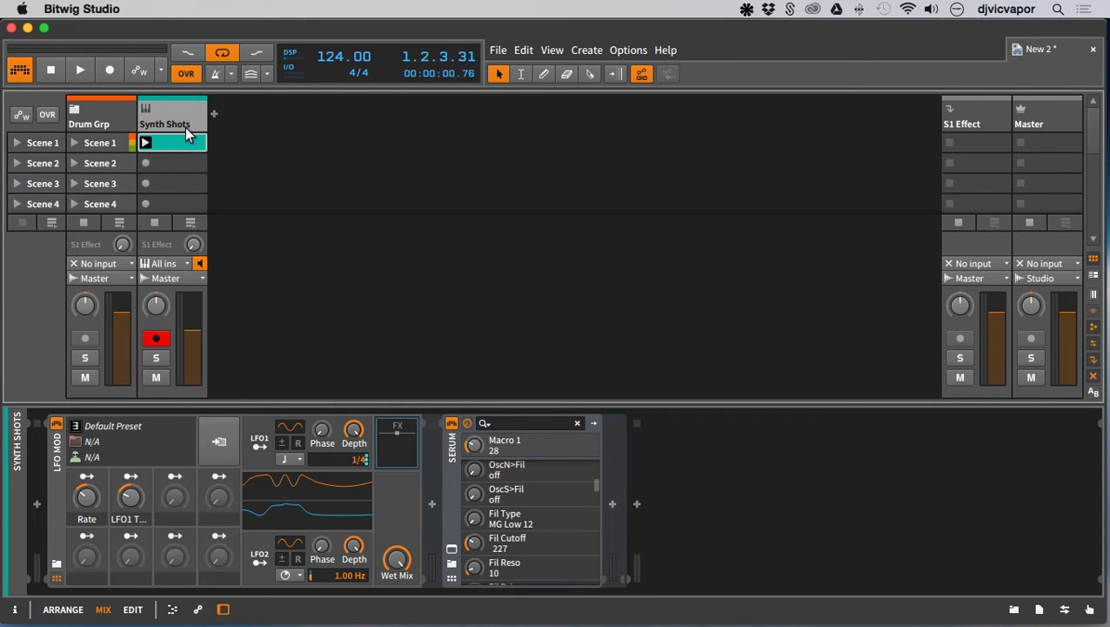
- Add a new instrument track after Synth Shots and create an empty clip in the Synth Shots track's Scene 2 slot
right_click(240, 128)
left_click(250, 132)
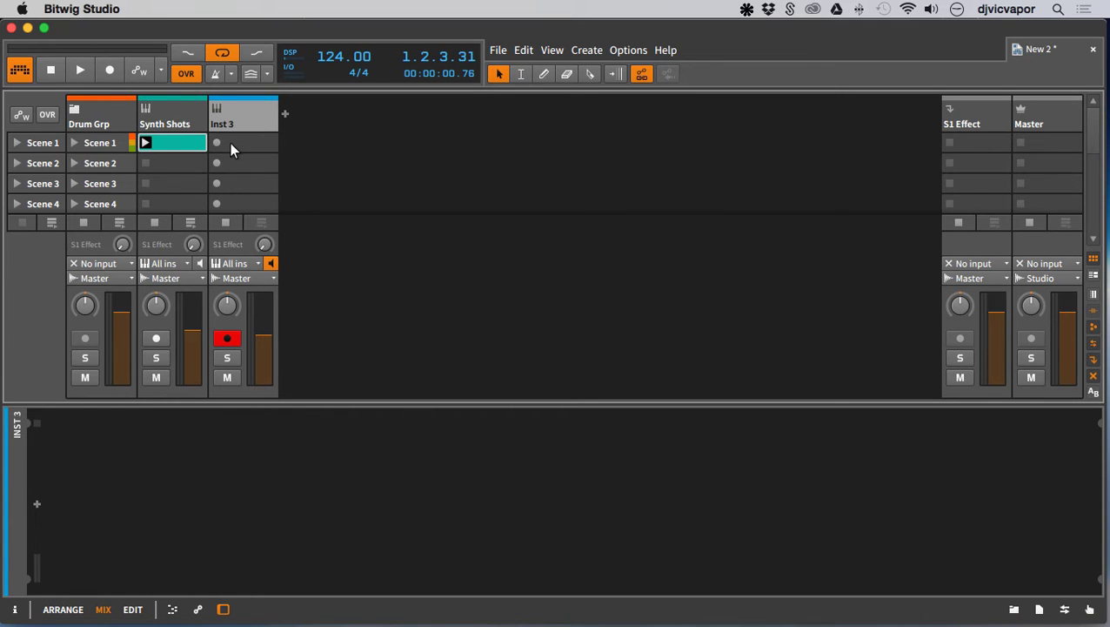
left_click(180, 167)
right_click(180, 166)
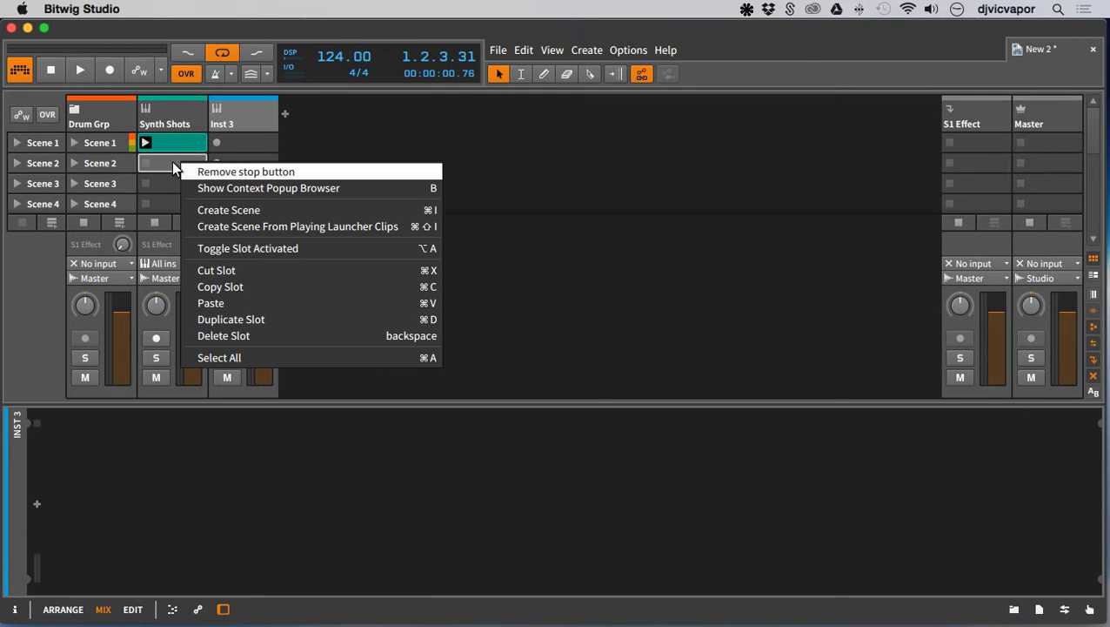
key("Escape")
double_click(172, 166)
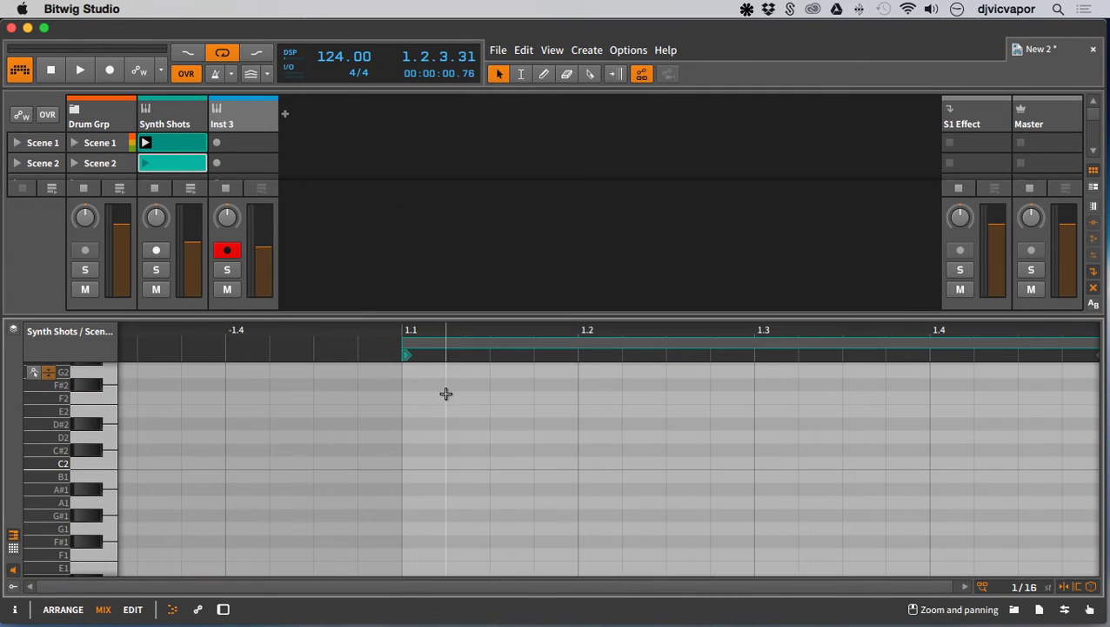
- Launch the Scene 2 clip of Synth Shots and add a C3 note starting on the second sixteenth of beat 1.1
left_click_drag(502, 337, 354, 358)
left_click(144, 164)
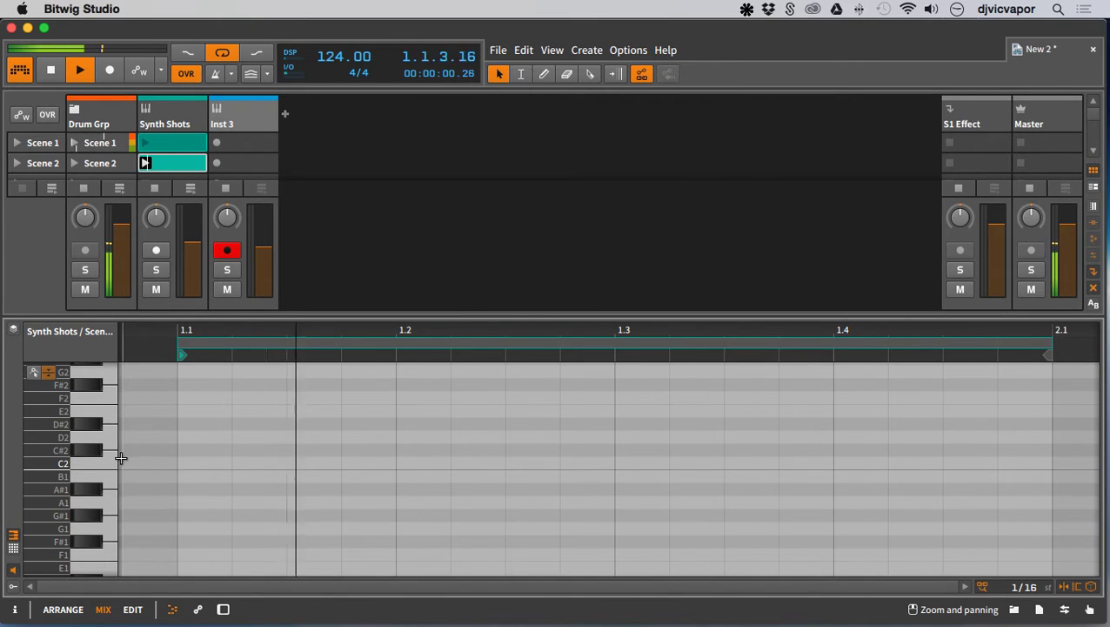
scroll(121, 459, "up", 4)
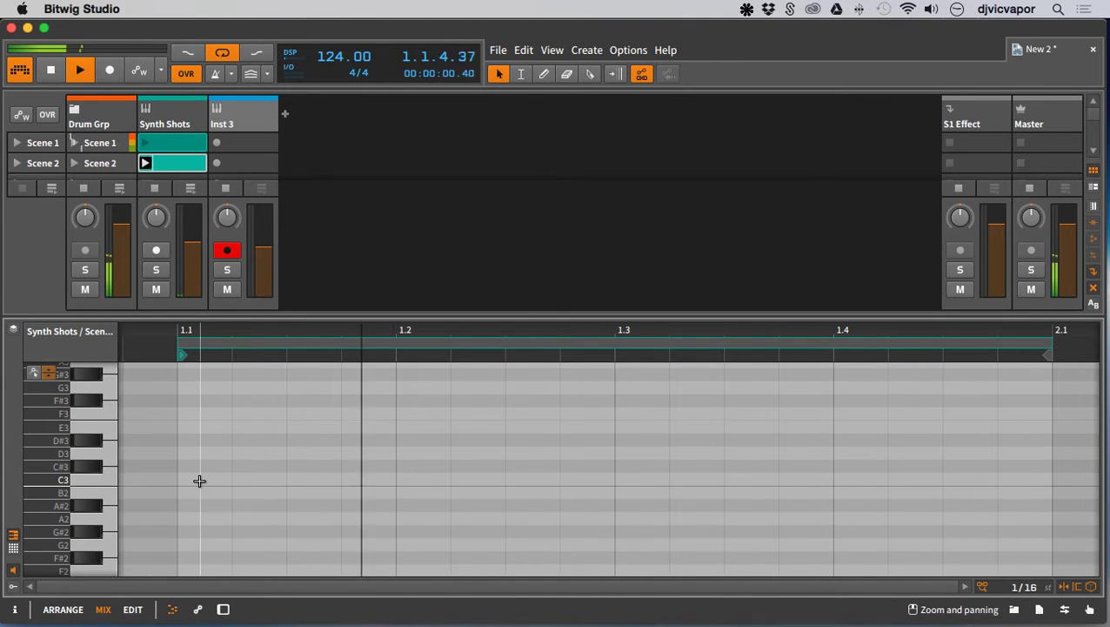
double_click(251, 481)
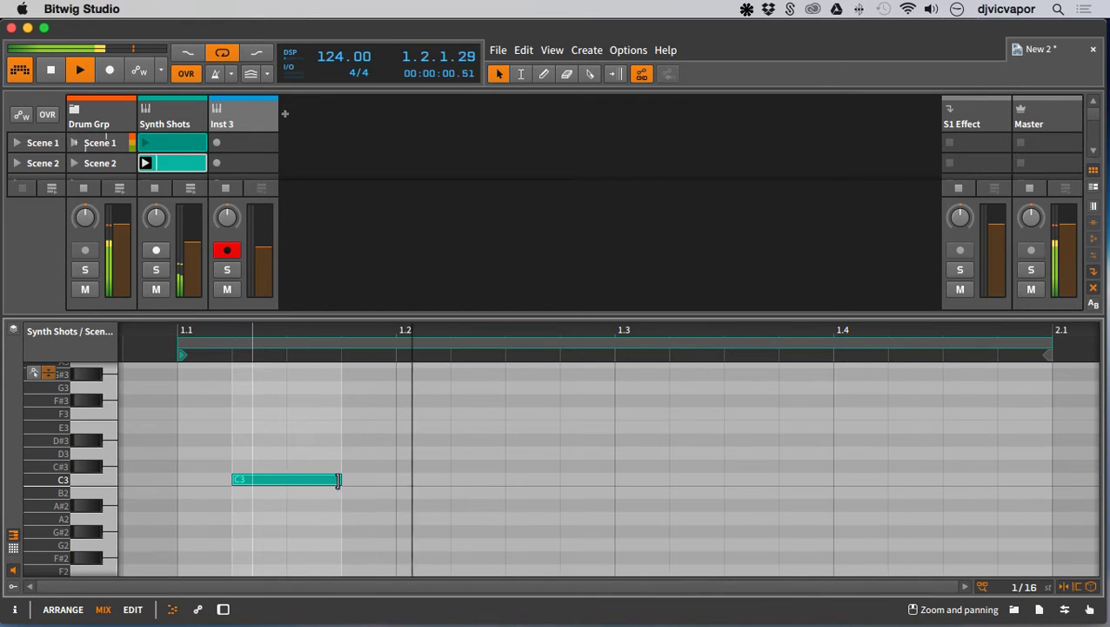
- Shorten the C3 note to one sixteenth and add sixteenth-long C3 notes at 1.1.4, 1.2.3, 1.3.1, 1.3.4 and 1.4.3
left_click_drag(339, 481, 290, 482)
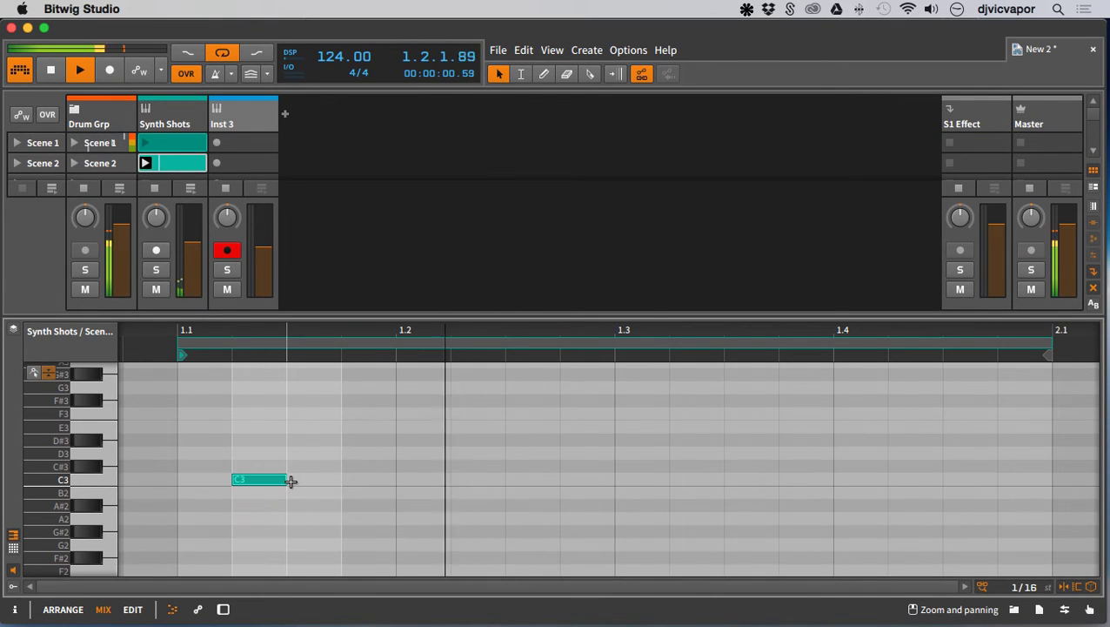
double_click(347, 481)
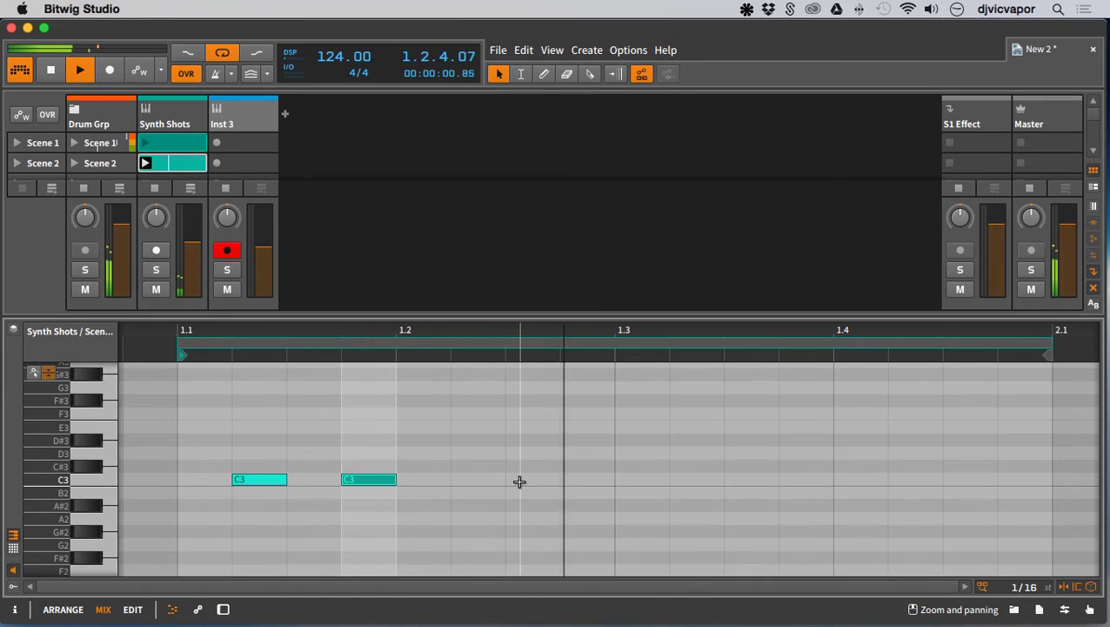
double_click(519, 481)
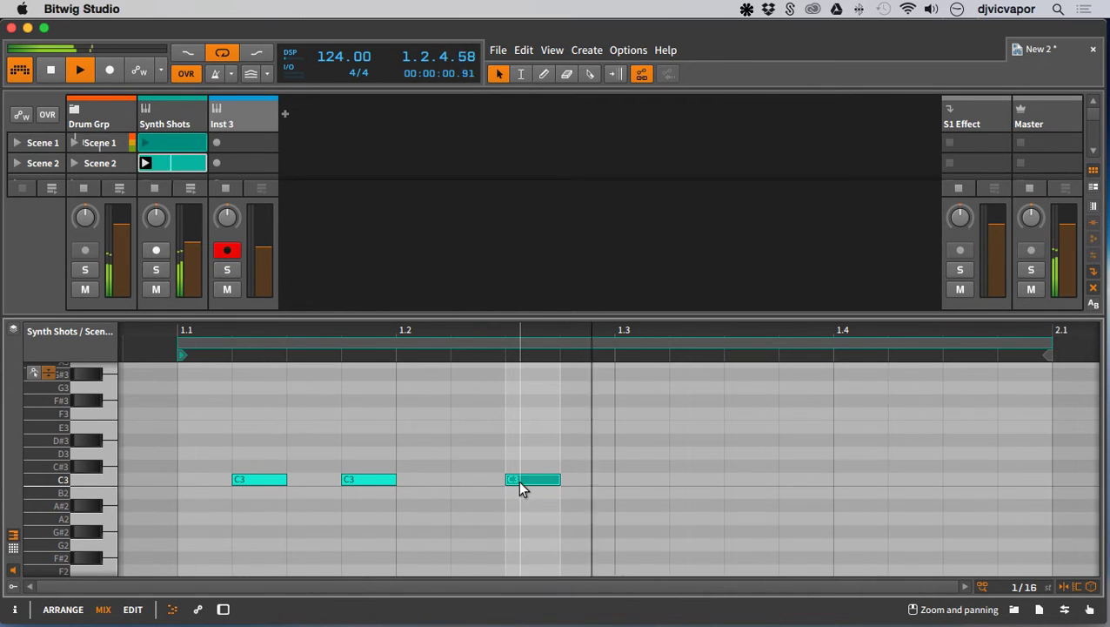
double_click(621, 481)
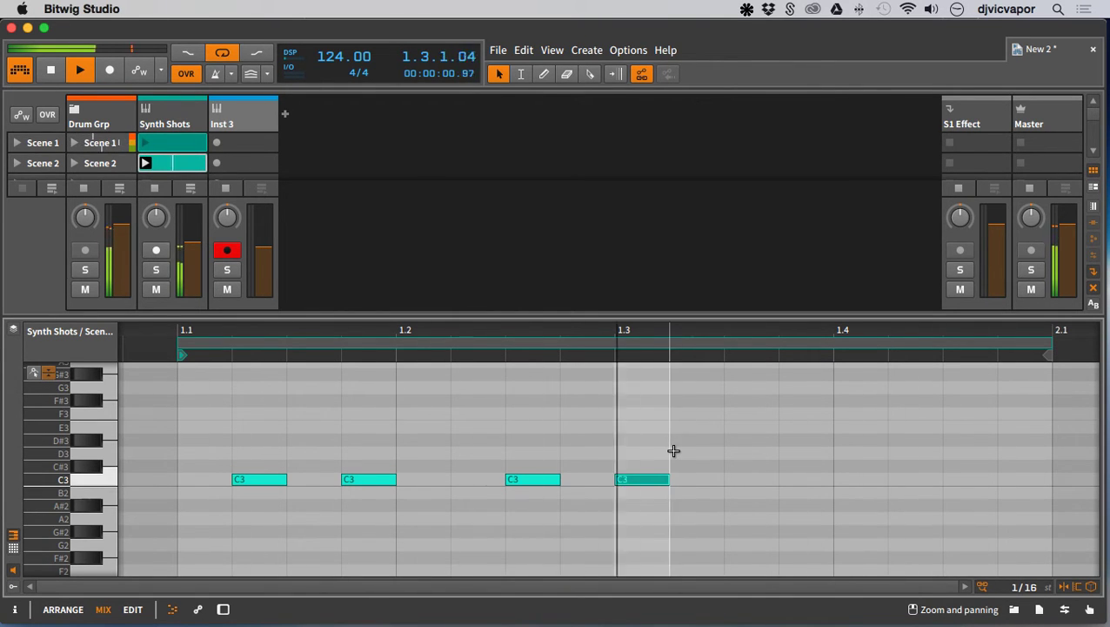
double_click(792, 477)
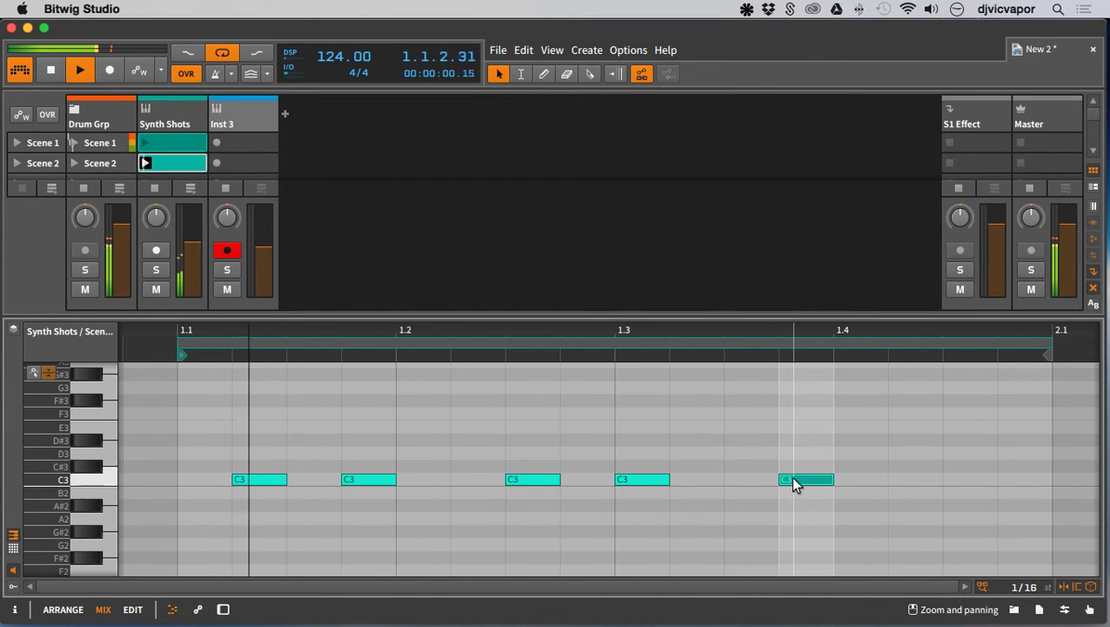
double_click(955, 479)
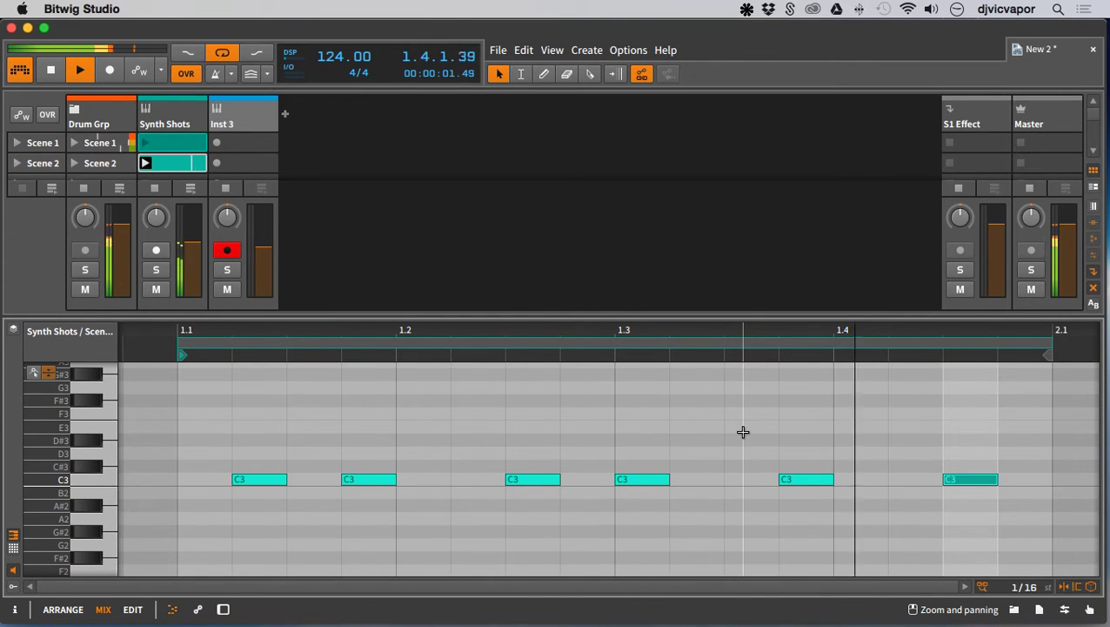
- Duplicate the clip's one-bar note region and extend the loop end to 3.1 for a two-bar clip
left_click(524, 344)
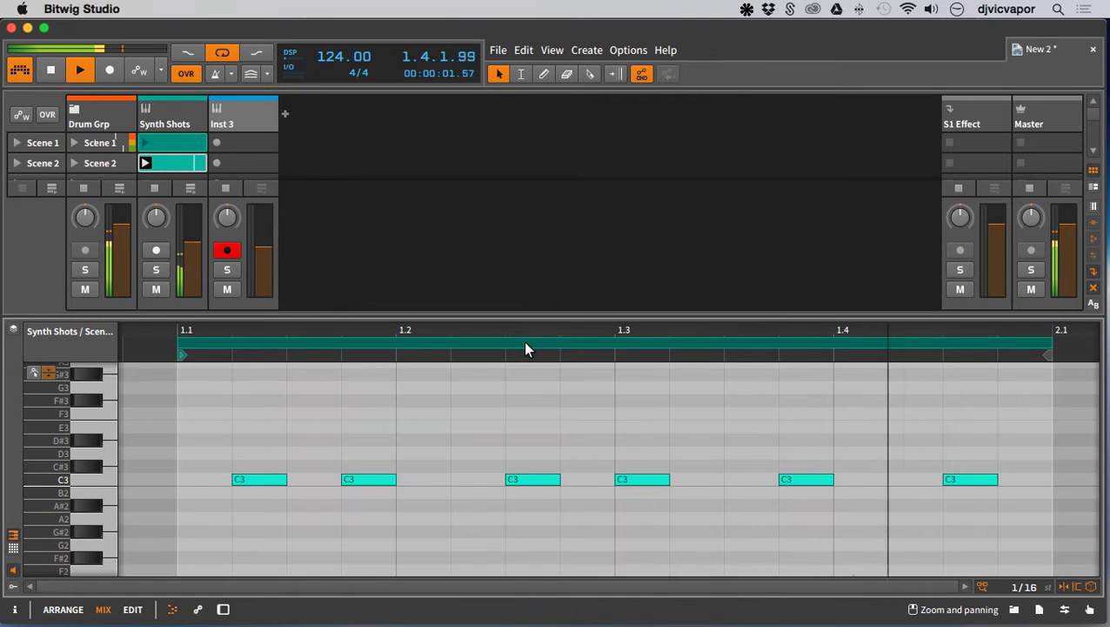
right_click(525, 345)
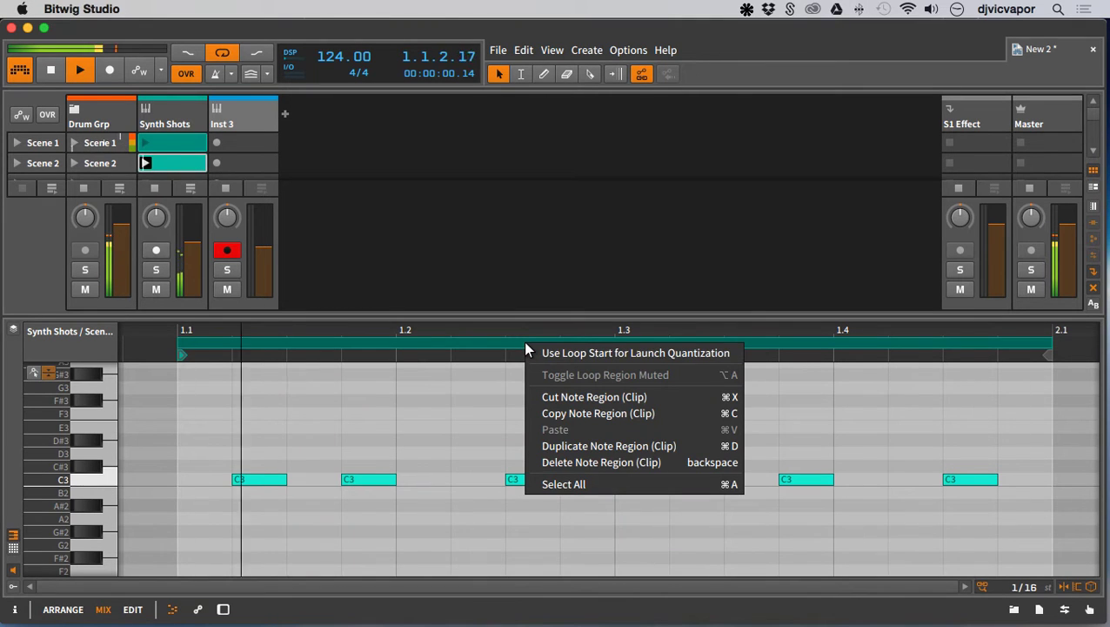
left_click(550, 447)
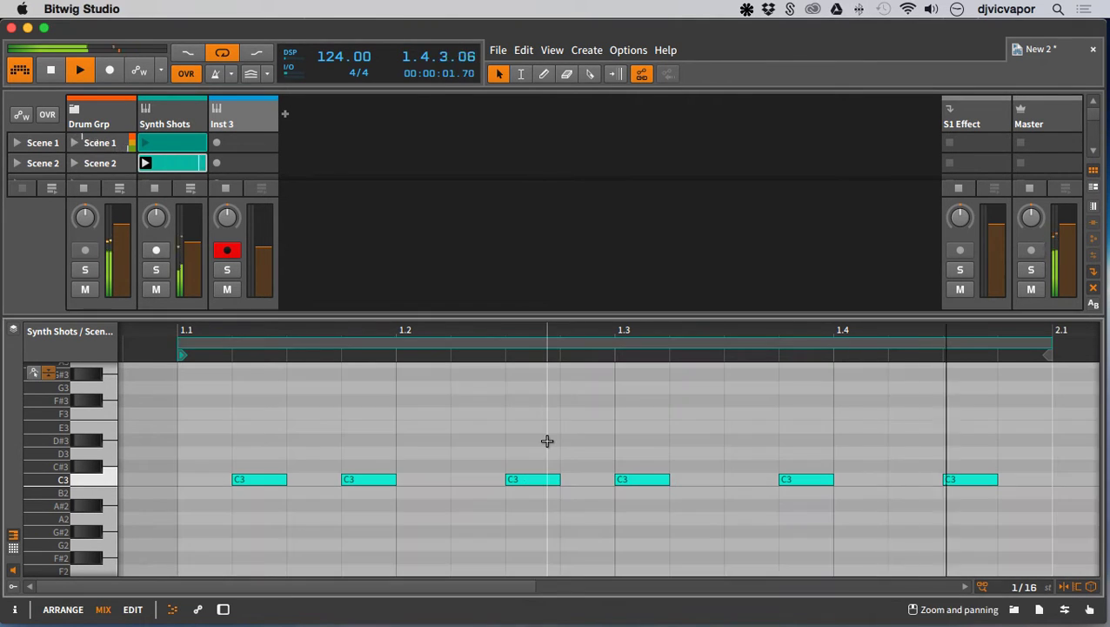
scroll(347, 334, "down", 5)
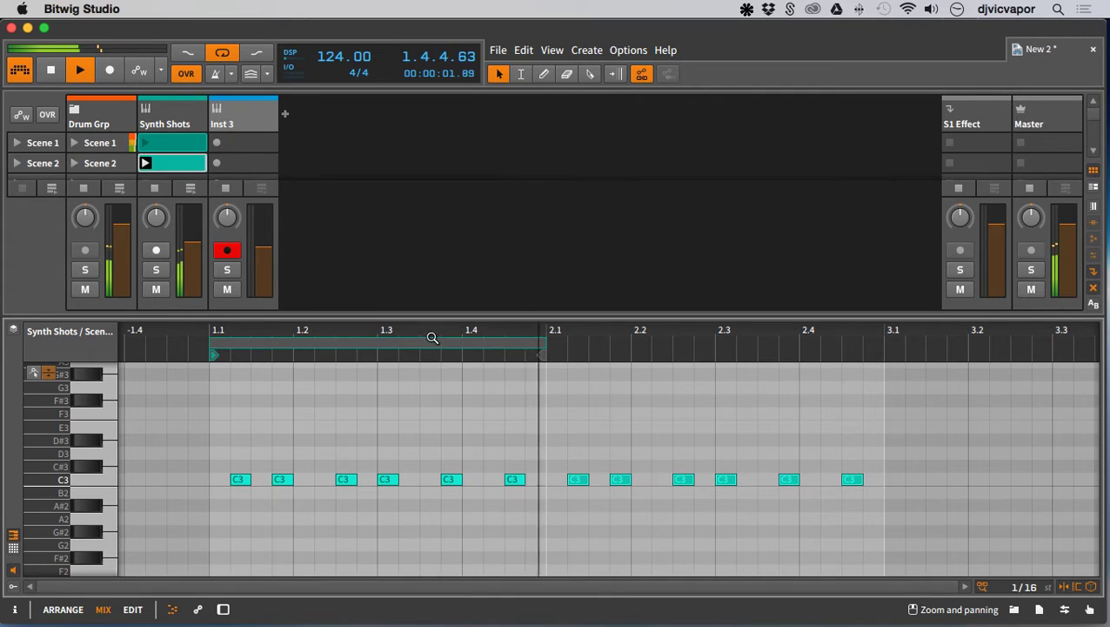
left_click_drag(543, 345, 879, 362)
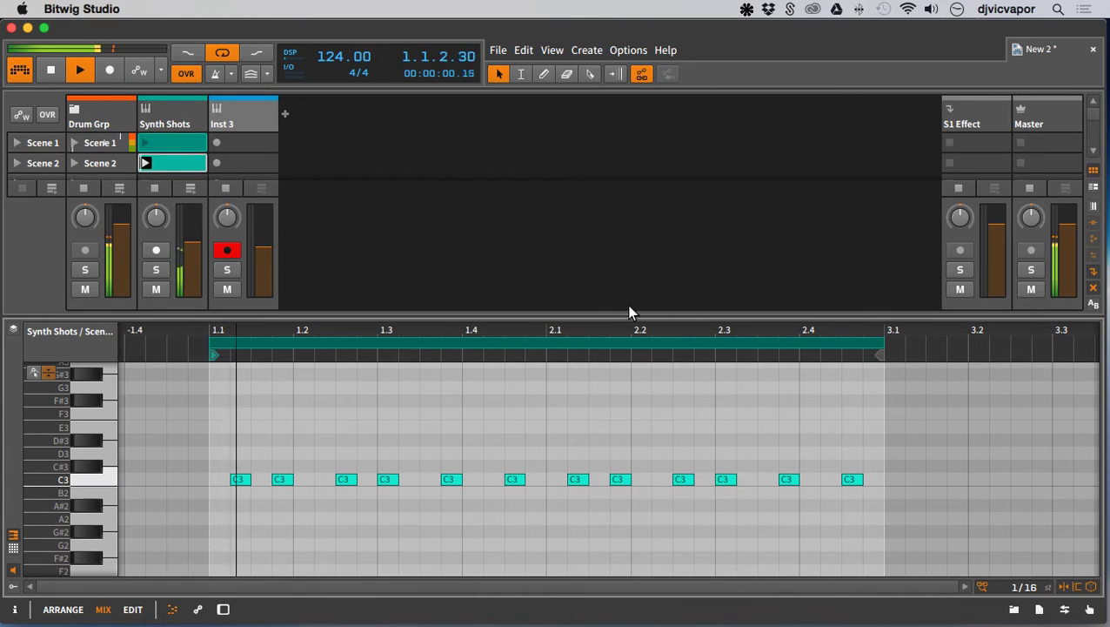
- Enlarge the note editor and transpose all the notes in the clip's second bar from C3 up to G3
left_click_drag(620, 315, 623, 282)
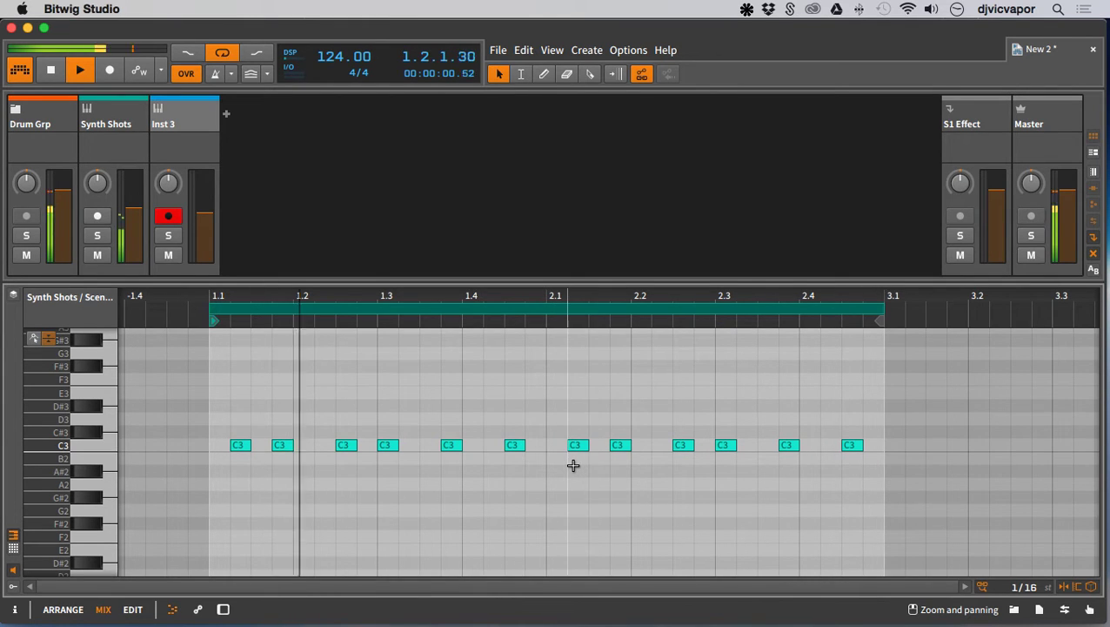
left_click_drag(574, 466, 855, 424)
key("Up")
key("Up")
key("Up")
key("Up")
key("Up")
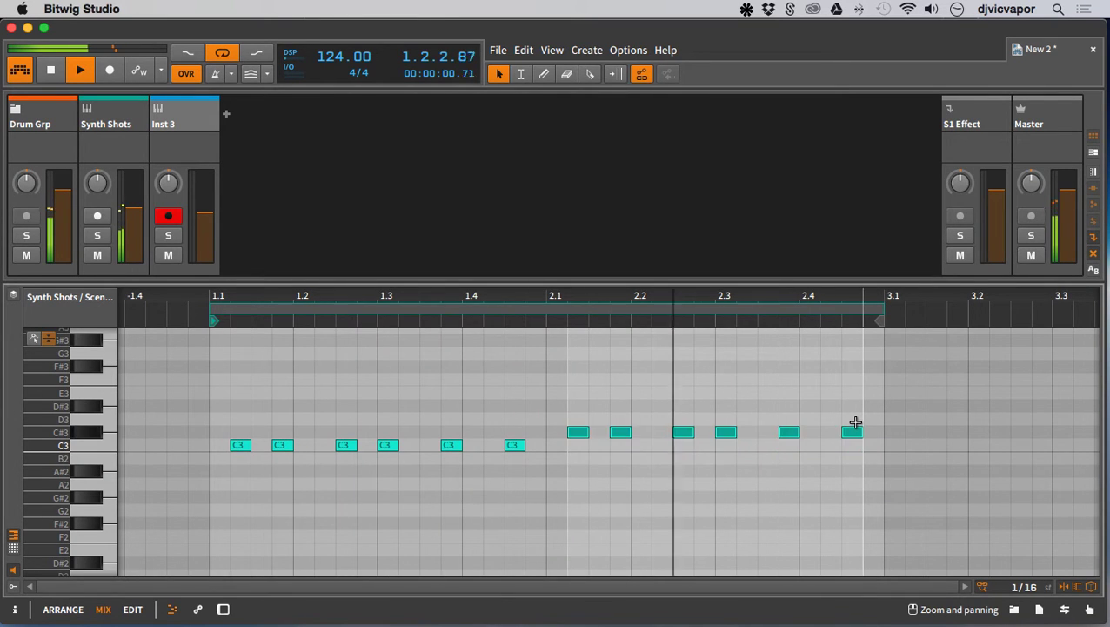
key("Up")
key("Up")
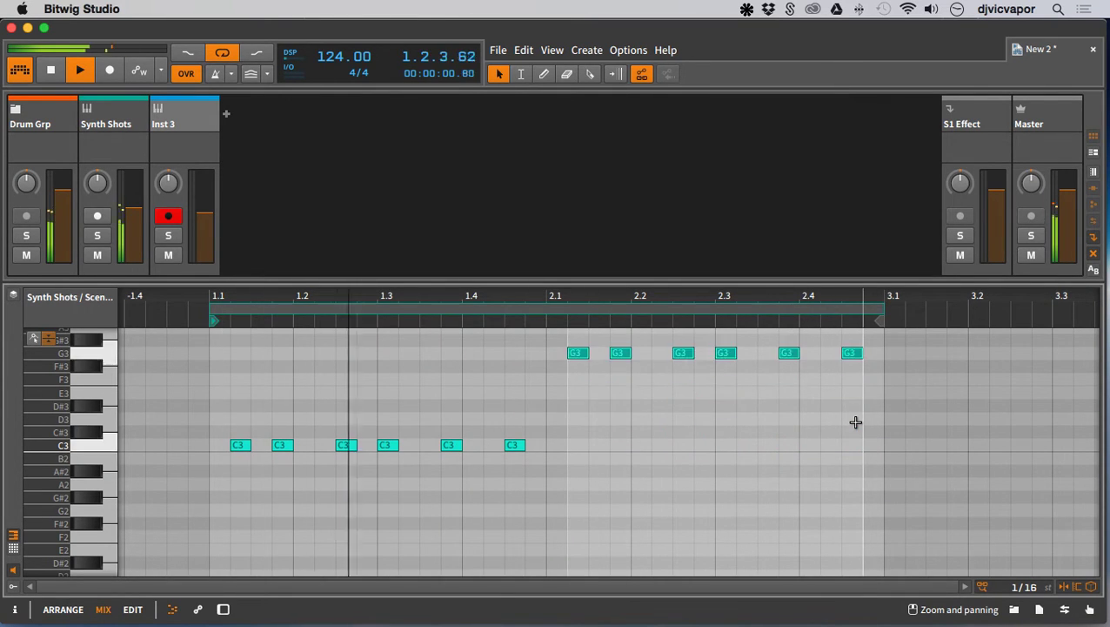
key("Down")
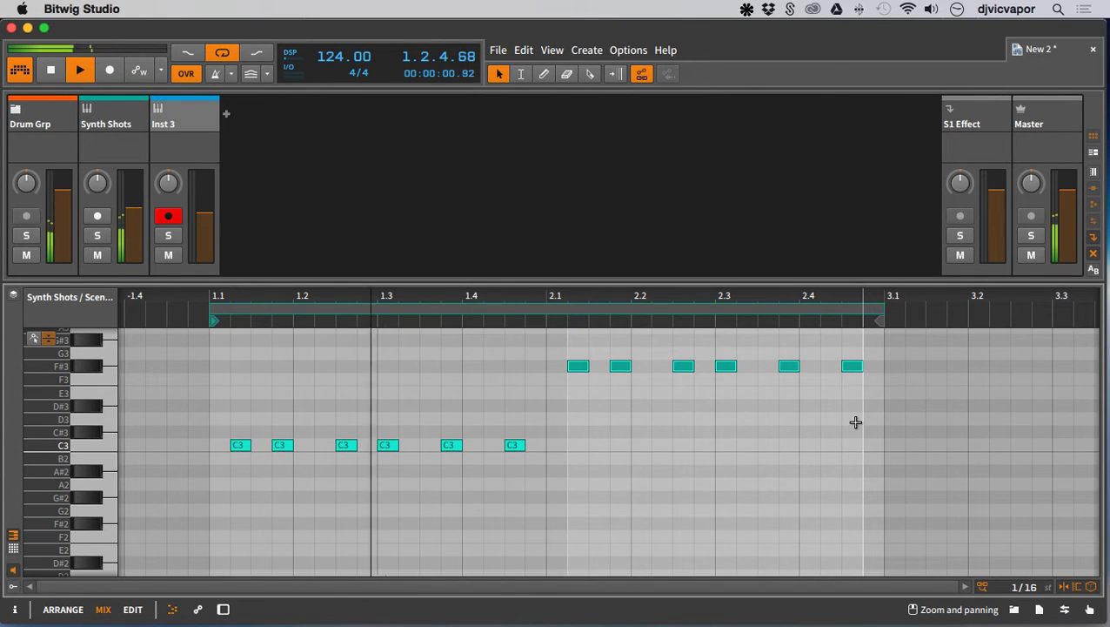
key("Down")
key("Up")
key("Up")
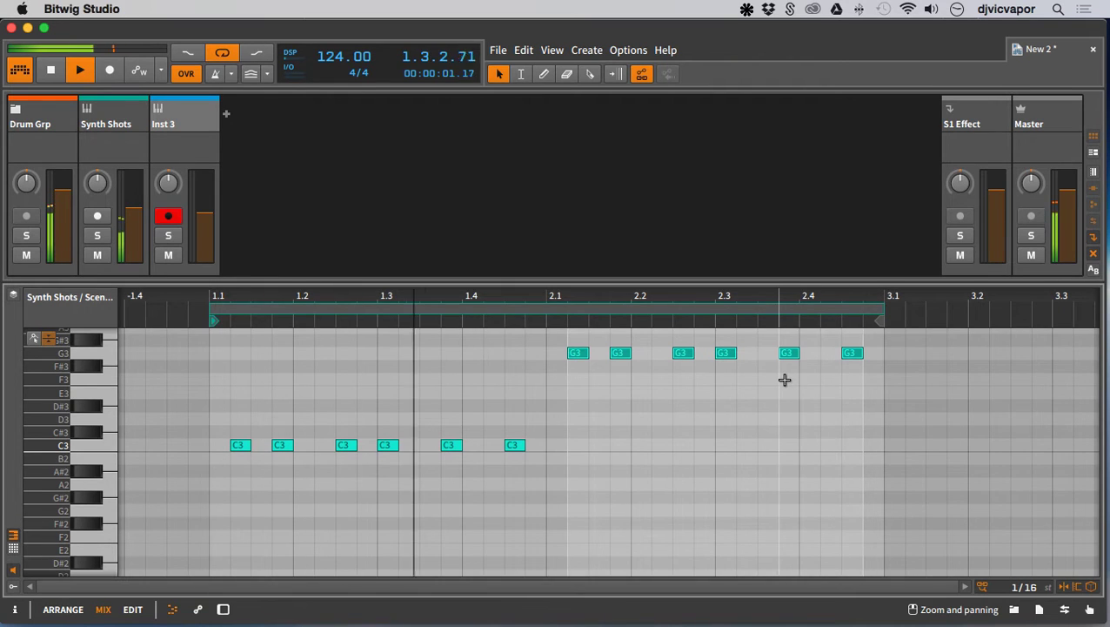
- Transpose the last two notes of the second bar down two semitones to F3
left_click_drag(789, 378, 849, 338)
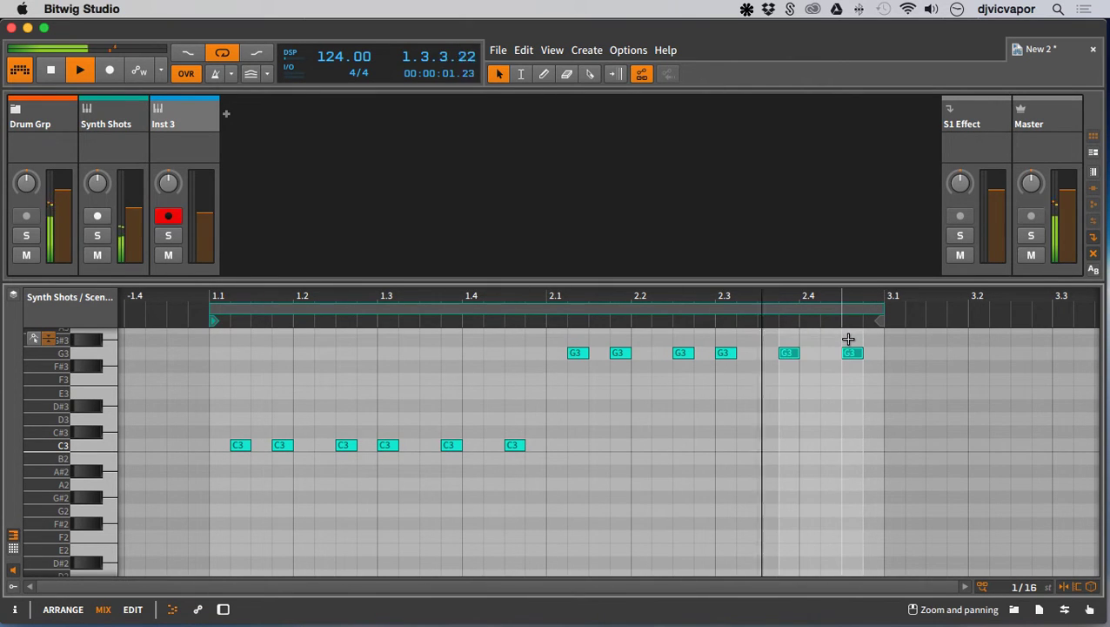
key("Down")
key("Down")
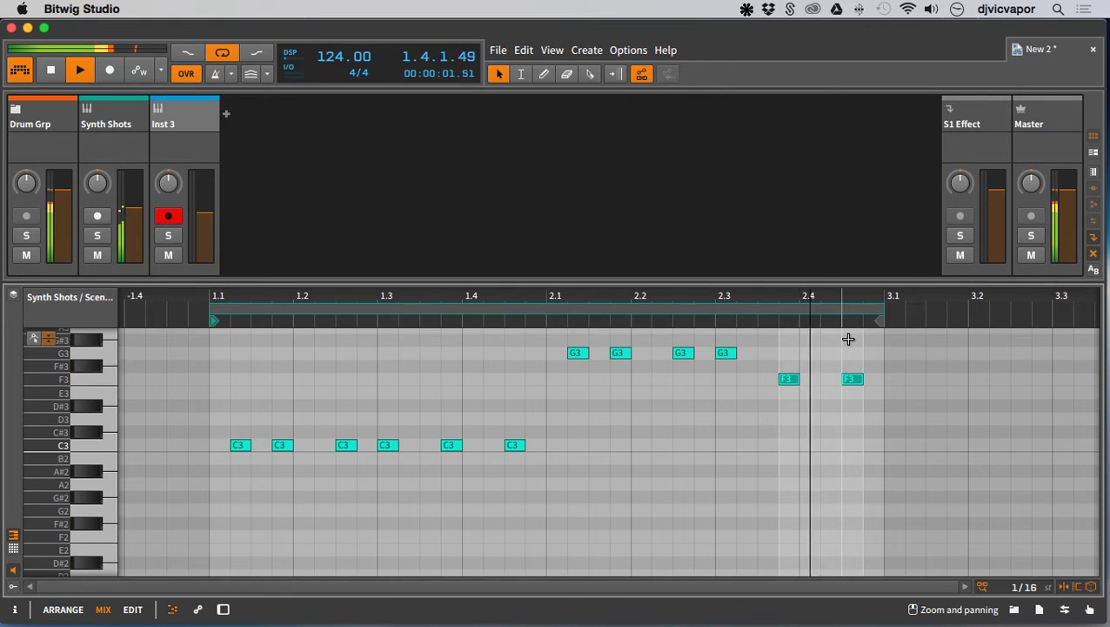
- Lower the Synth Shots track's volume to about -10.7 dB and open its Serum plug-in window
left_click_drag(500, 286, 477, 424)
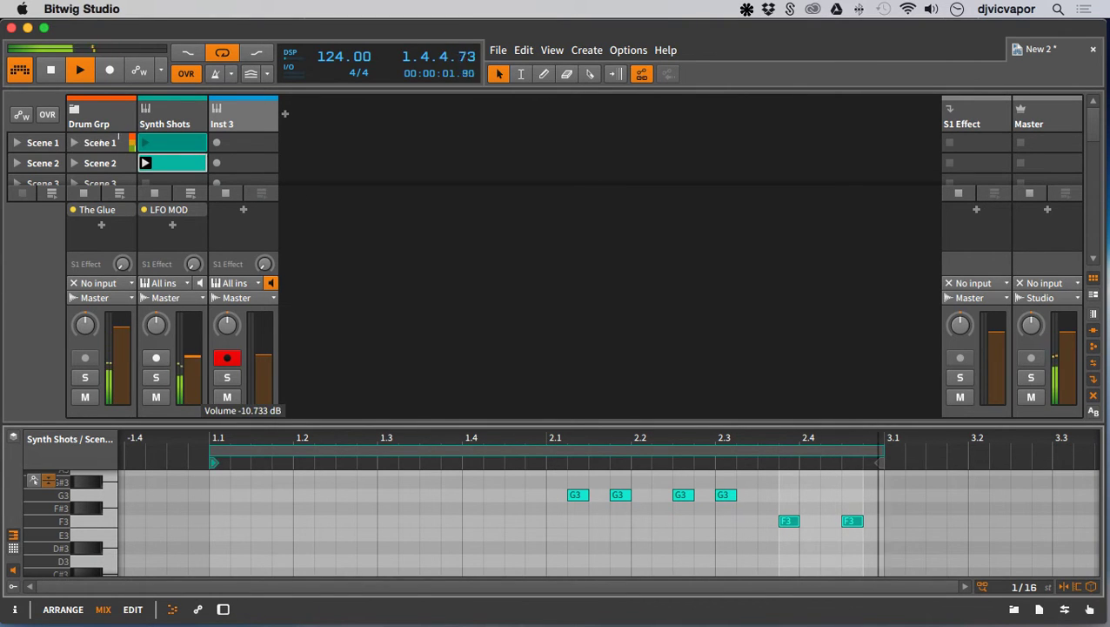
key("d")
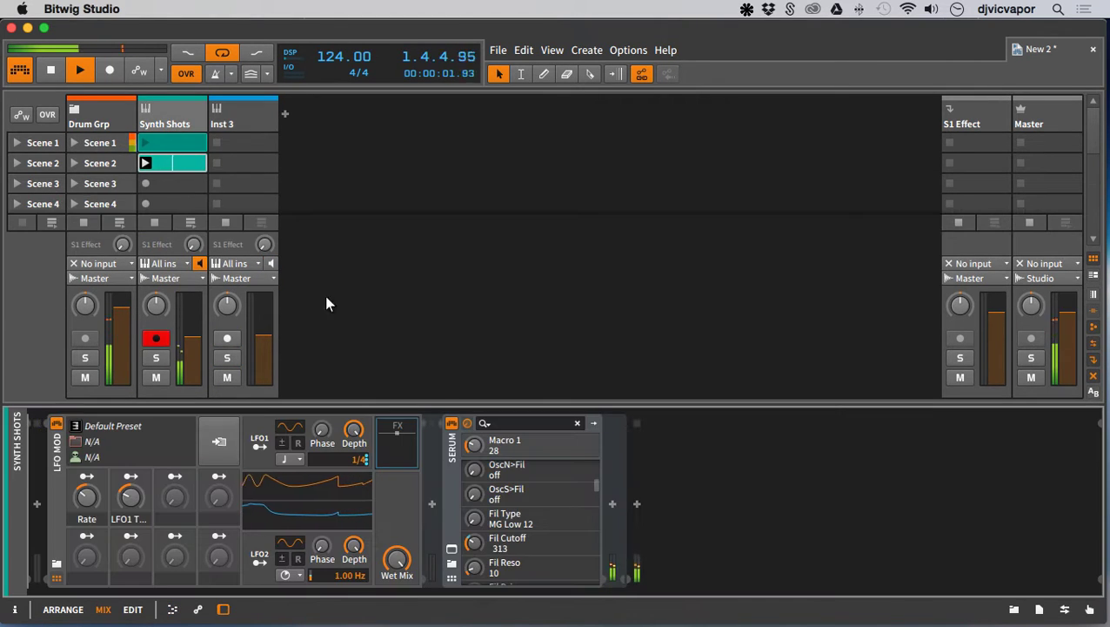
left_click(452, 549)
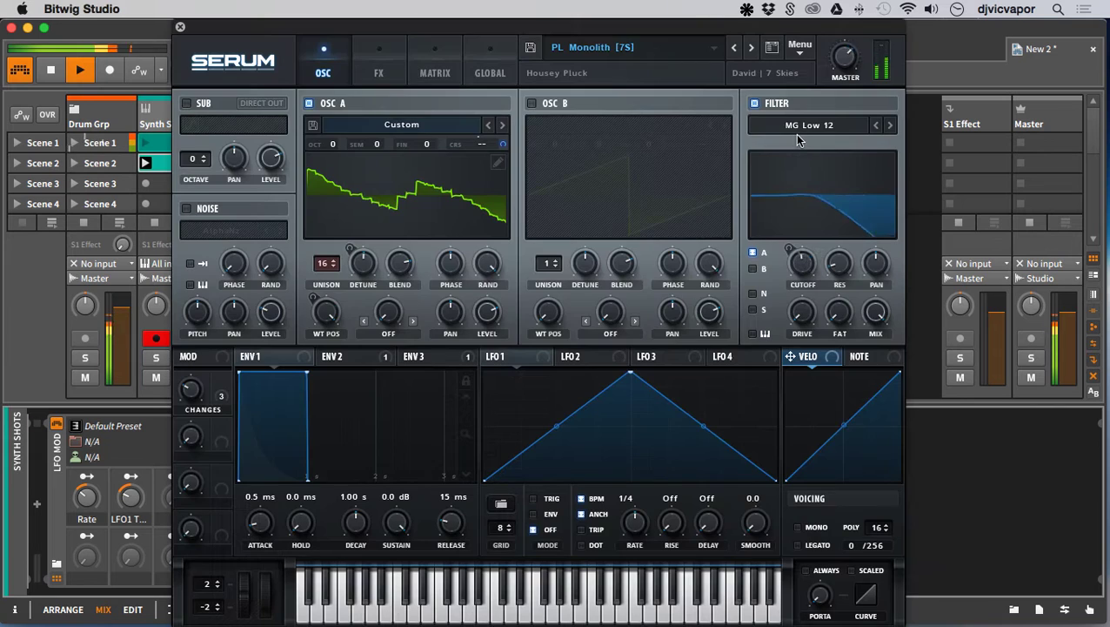
- Load the PLUCK EDM Snapper preset from Serum's Guru category
left_click(712, 48)
mouse_move(683, 153)
mouse_move(684, 109)
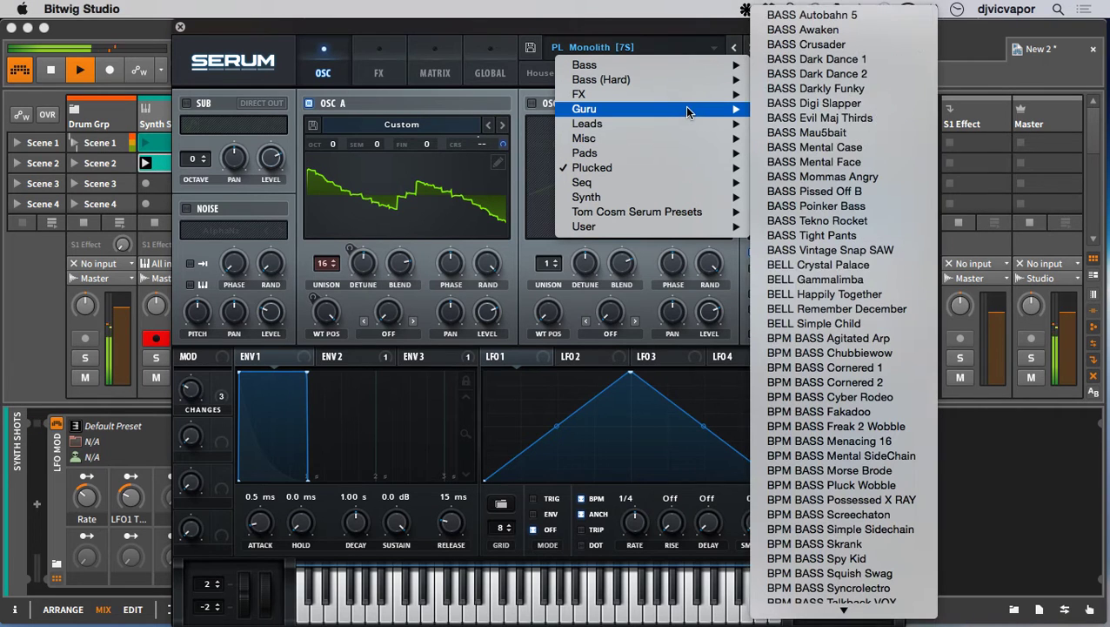
scroll(777, 337, "down", 10)
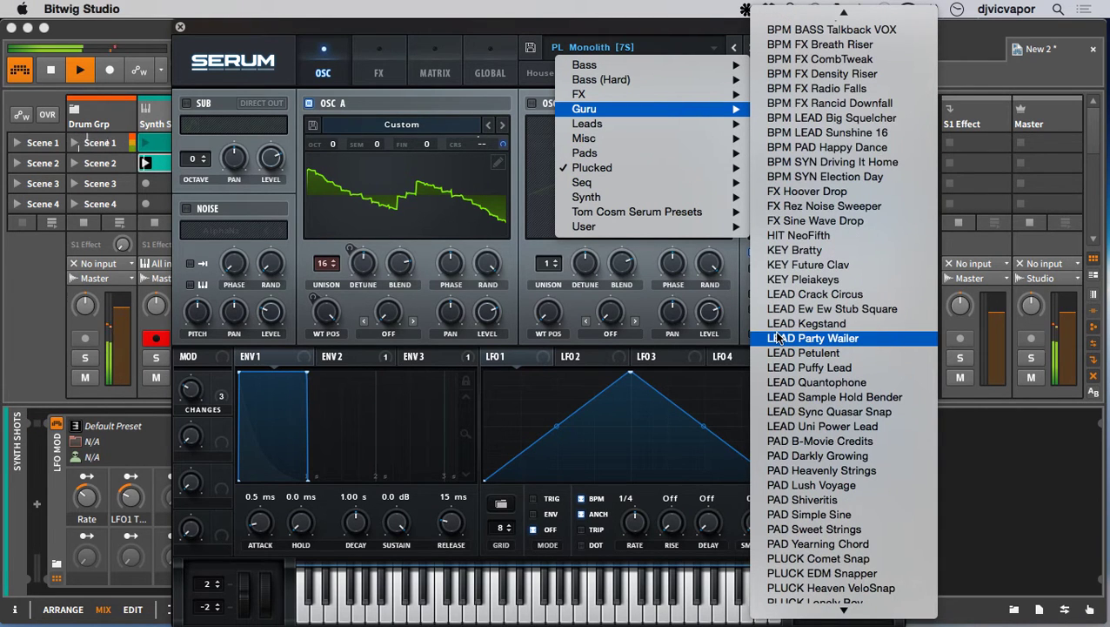
scroll(777, 338, "down", 3)
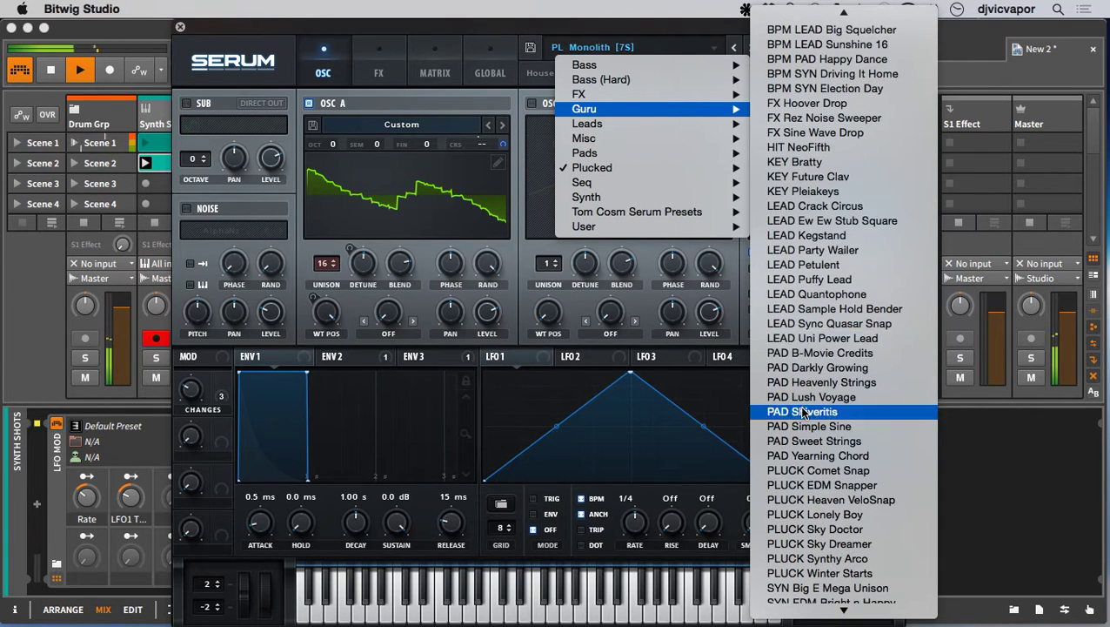
left_click(819, 490)
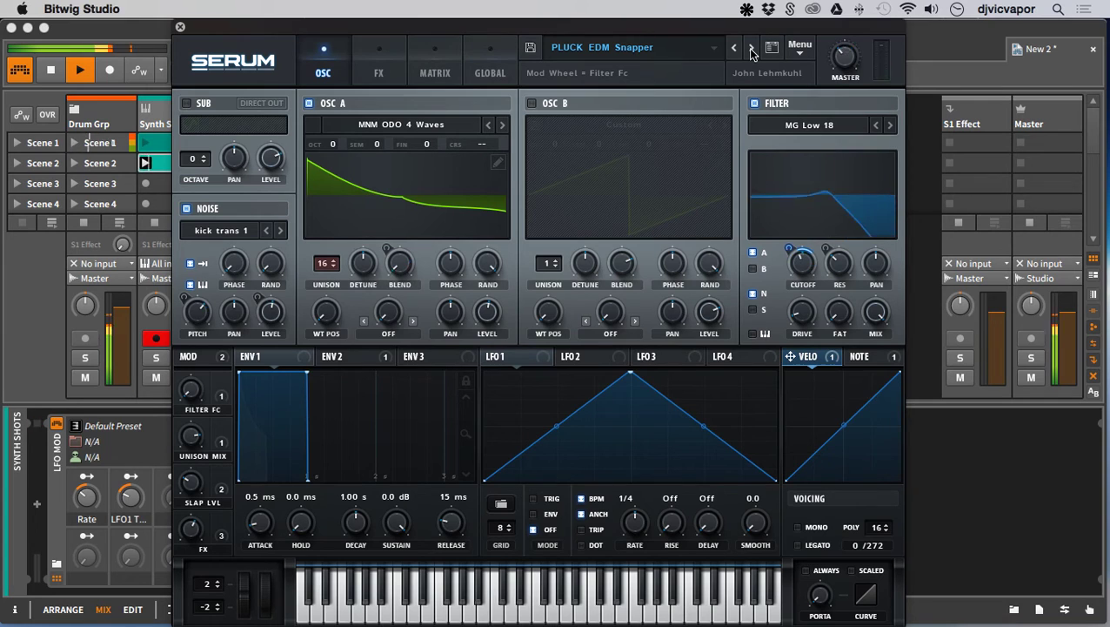
- Advance through Serum's pluck presets to PLUCK Sky Dreamer and close the plug-in window
left_click(752, 50)
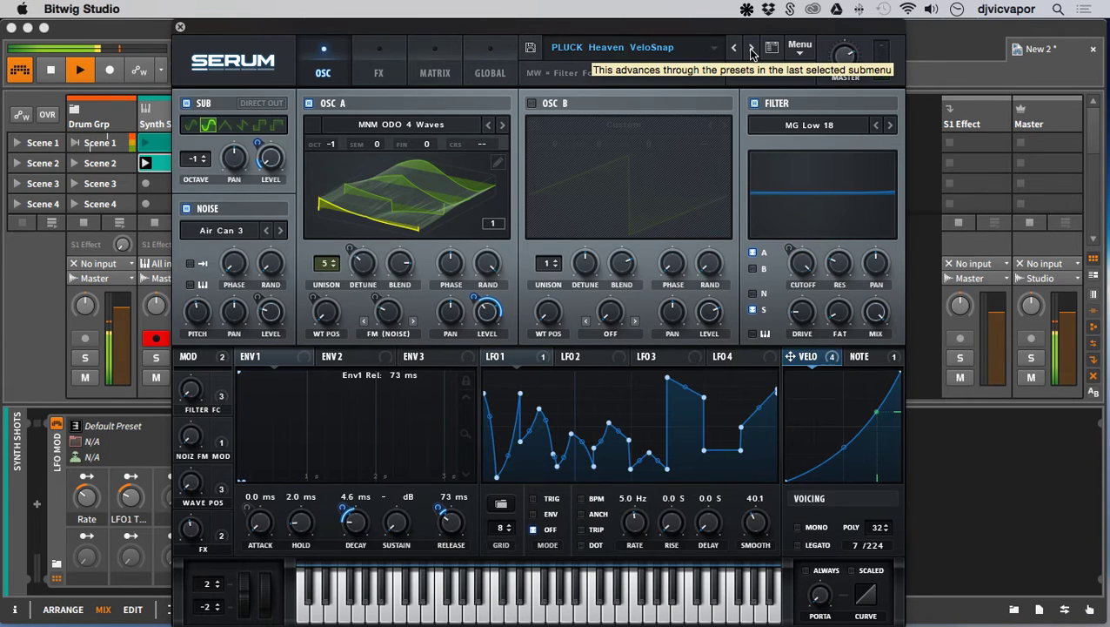
left_click(752, 50)
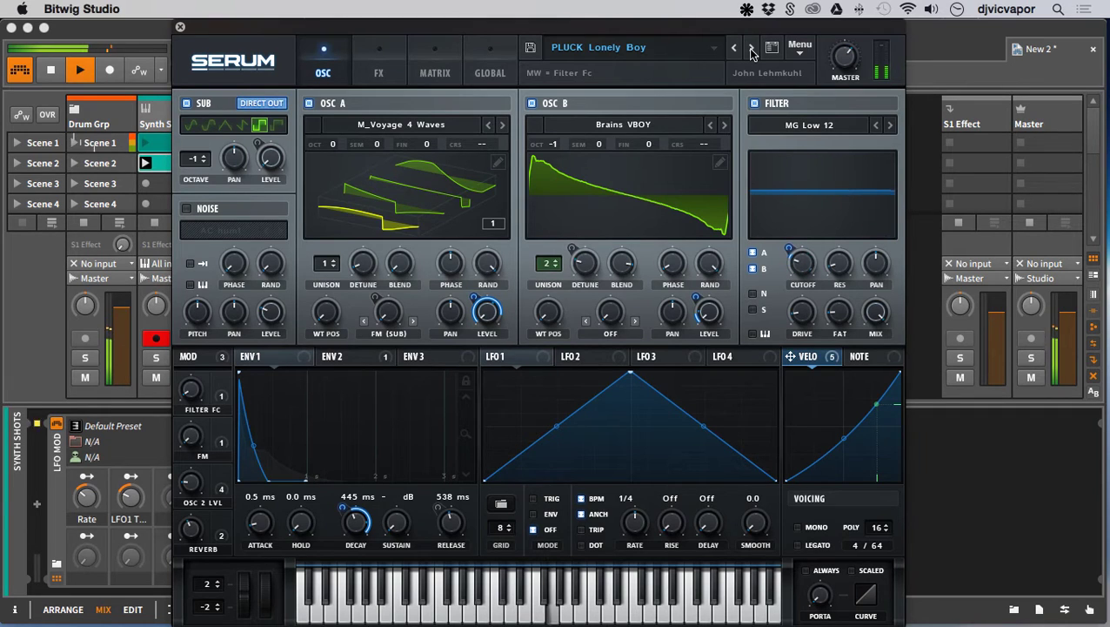
left_click(752, 50)
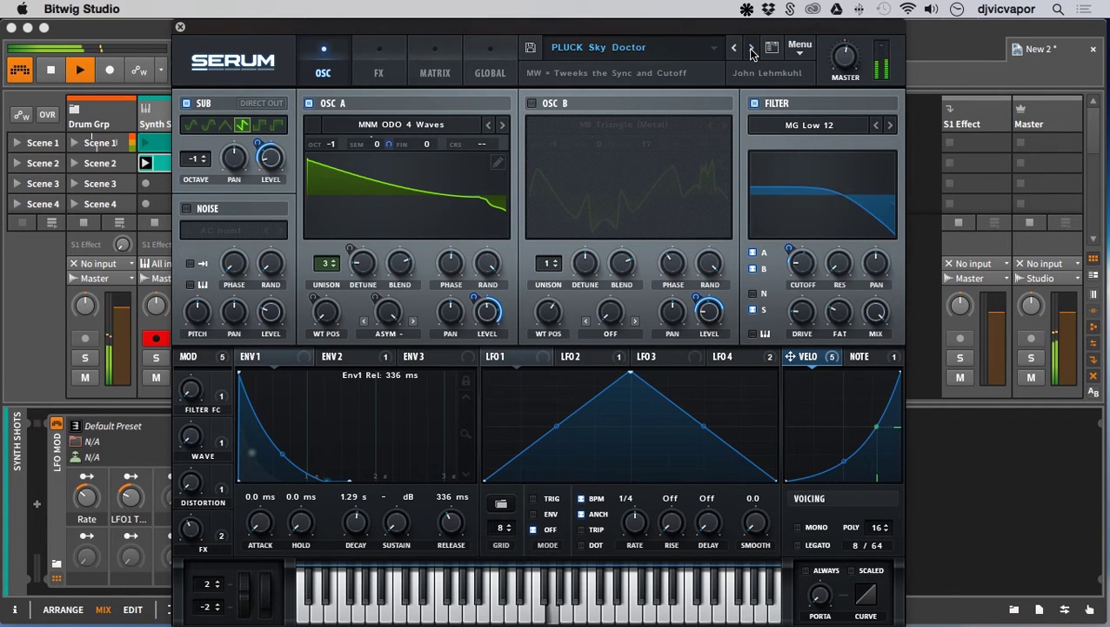
left_click(752, 50)
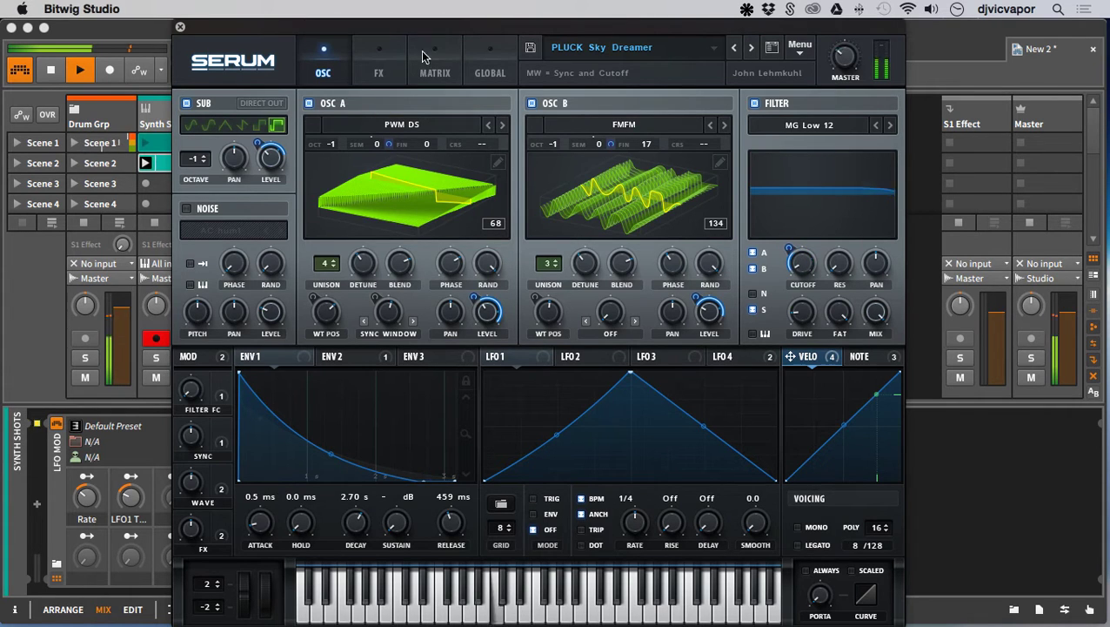
left_click(180, 27)
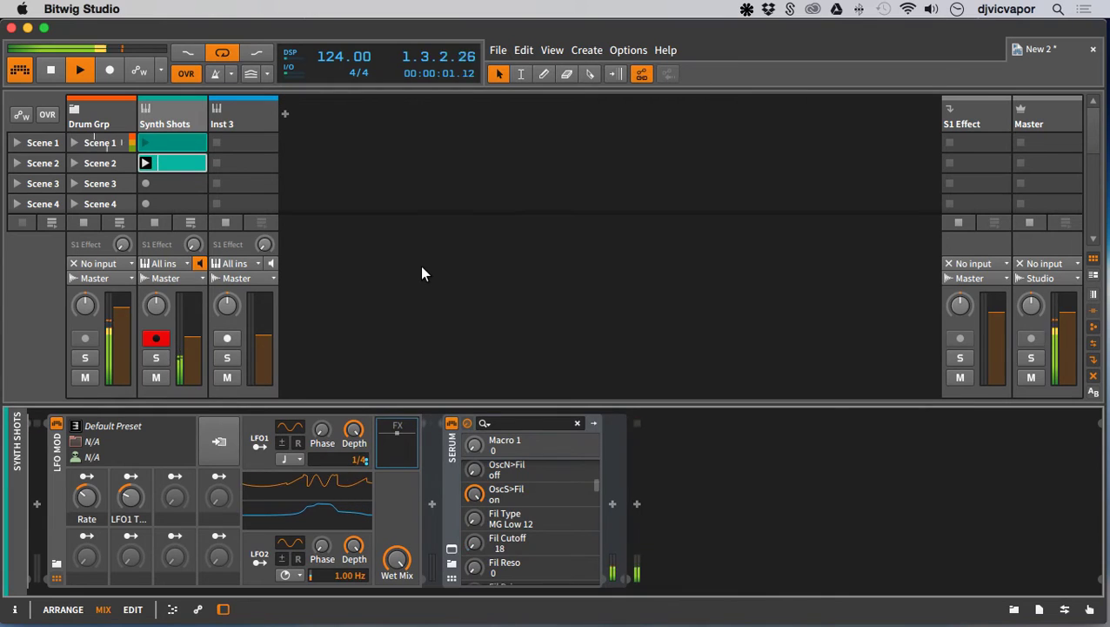
- Adjust the Rate and LFO1 Temposync macros of LFO MOD and raise Serum's filter cutoff to about 0.23
left_click_drag(131, 496, 130, 541)
left_click_drag(92, 497, 86, 522)
mouse_move(474, 562)
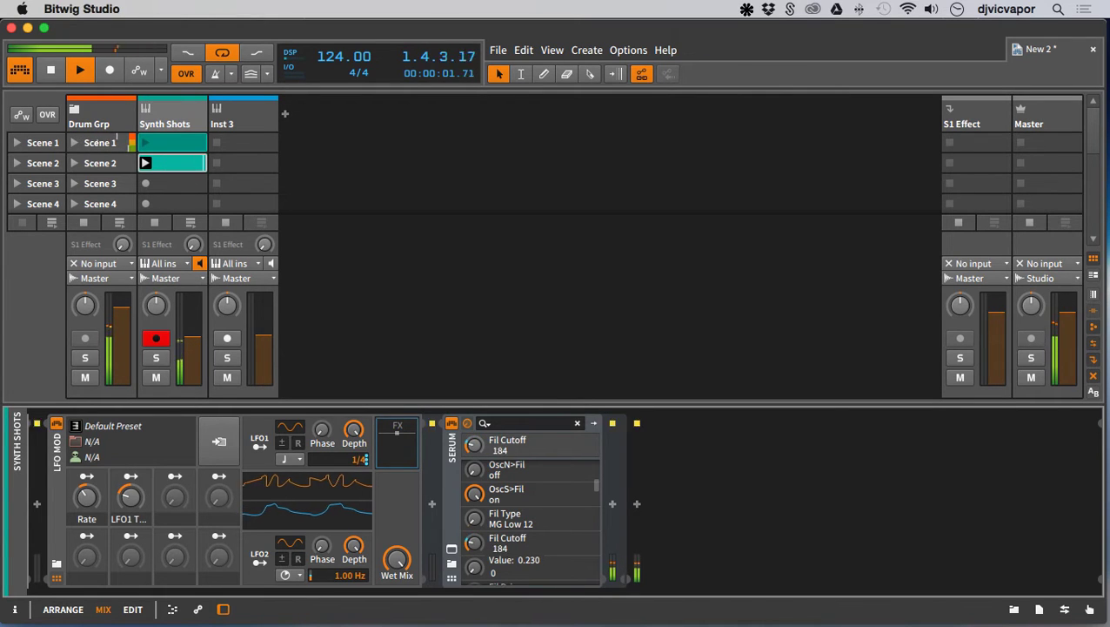
mouse_move(132, 501)
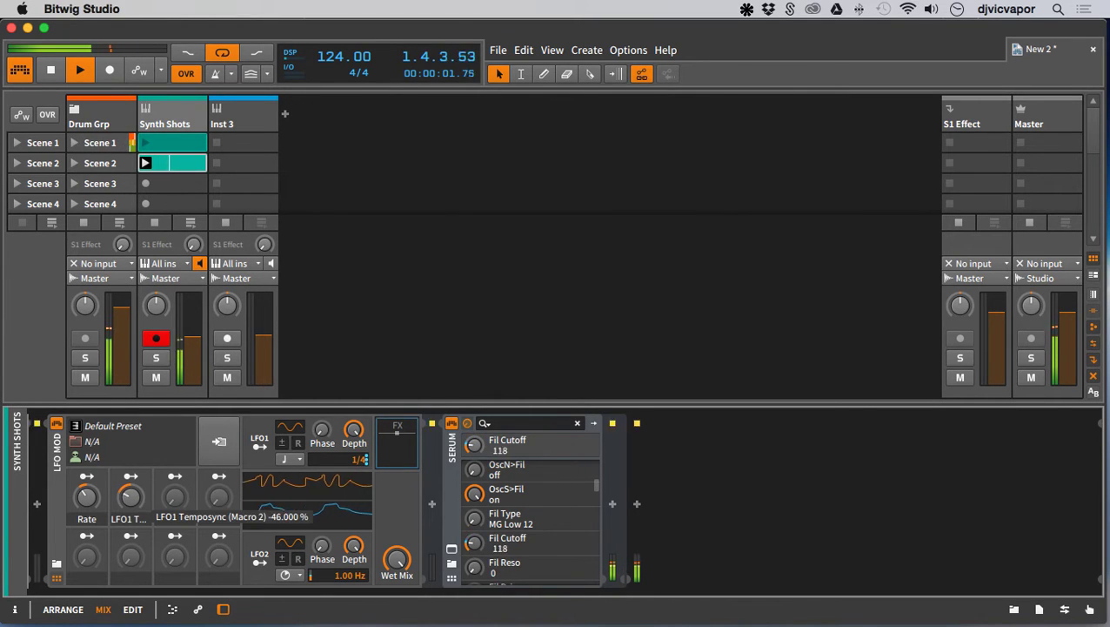
left_click_drag(132, 500, 135, 499)
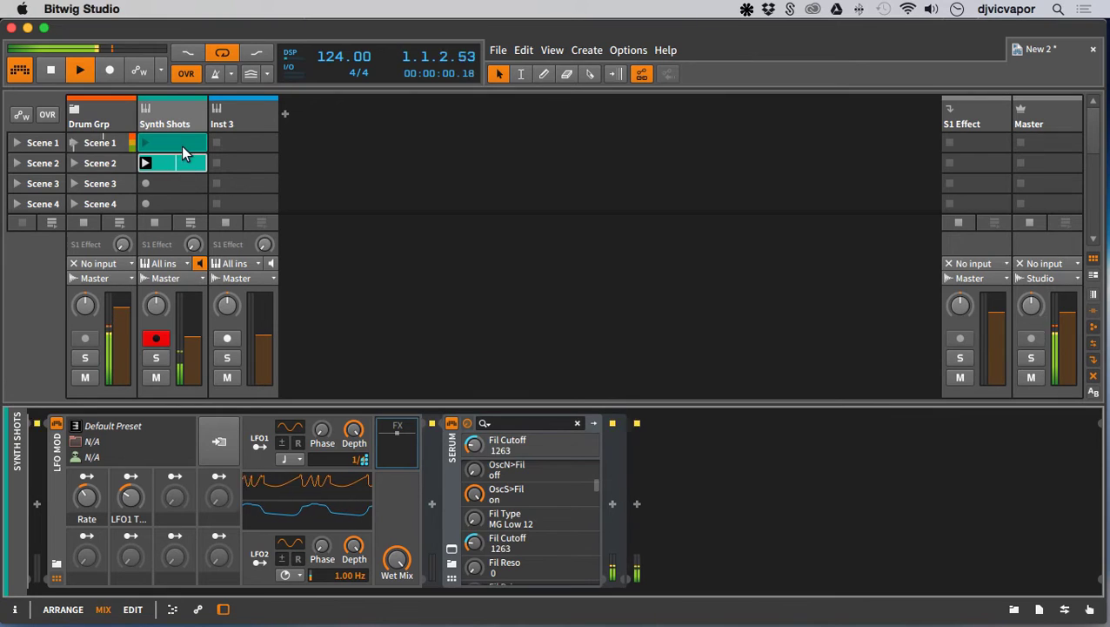
- Delete the Synth Shots clip in Scene 1 and undo the deletion
key("Delete")
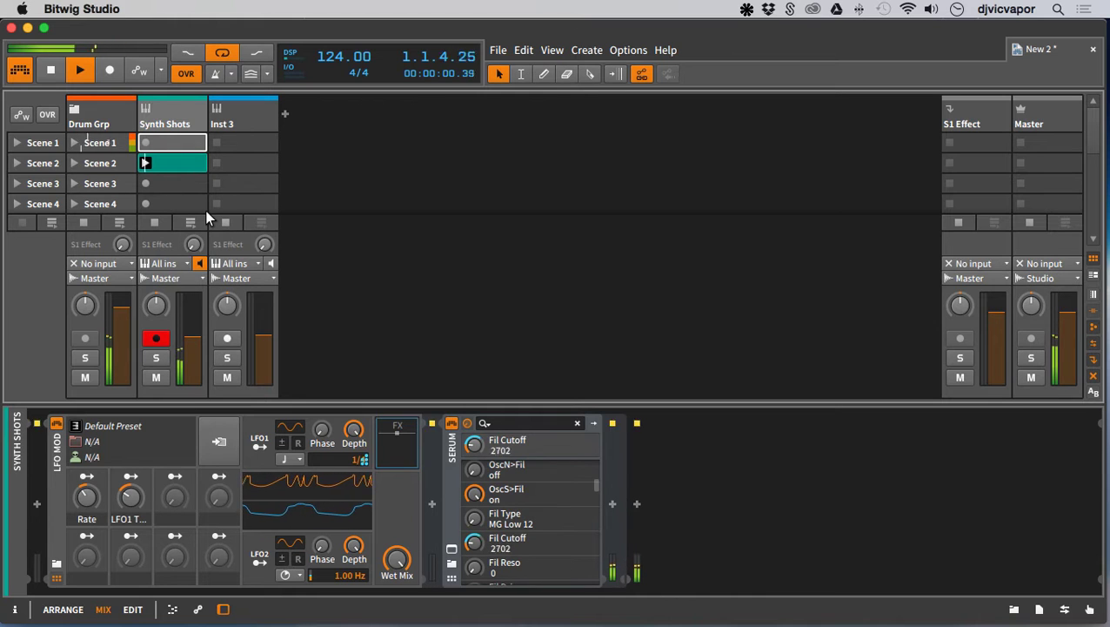
key("super+z")
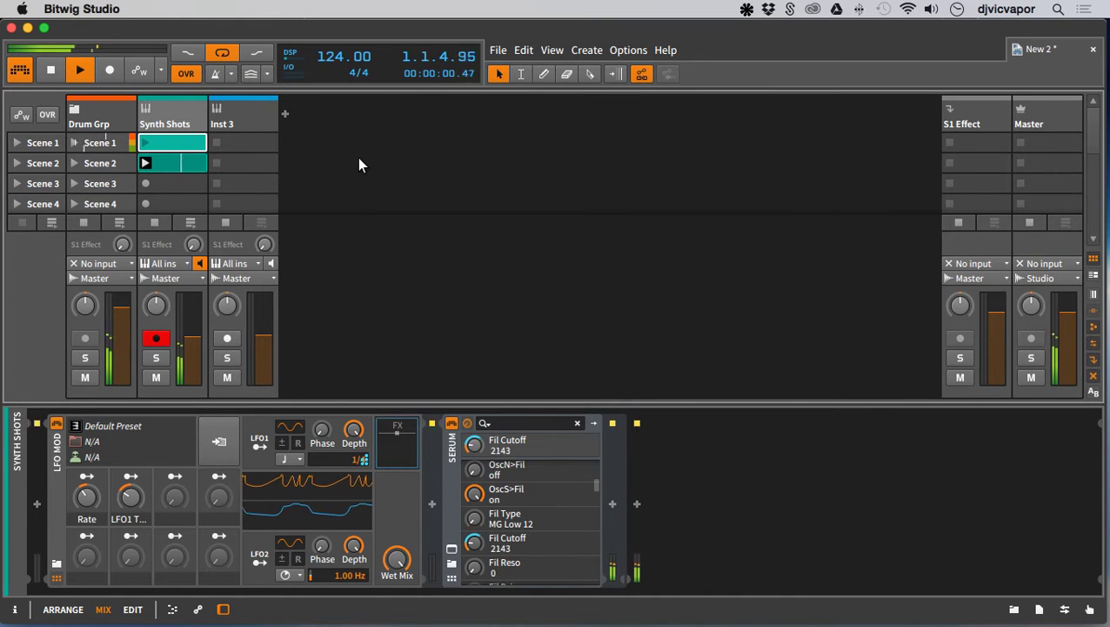
- Stop playback and create an empty clip in Scene 1 of the Inst 3 track
key("space")
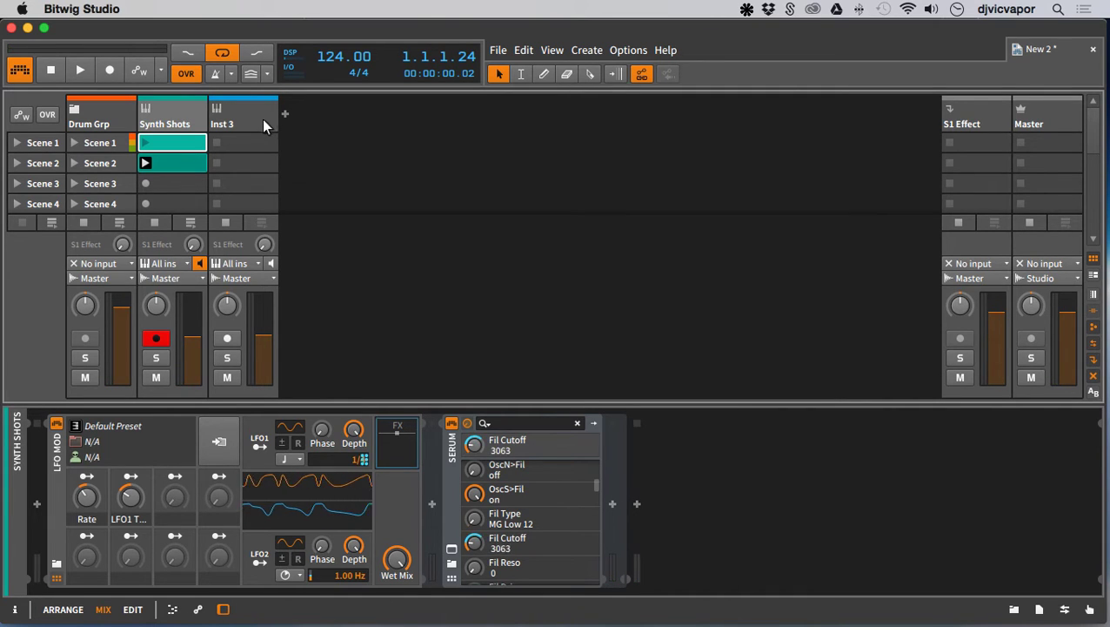
double_click(244, 144)
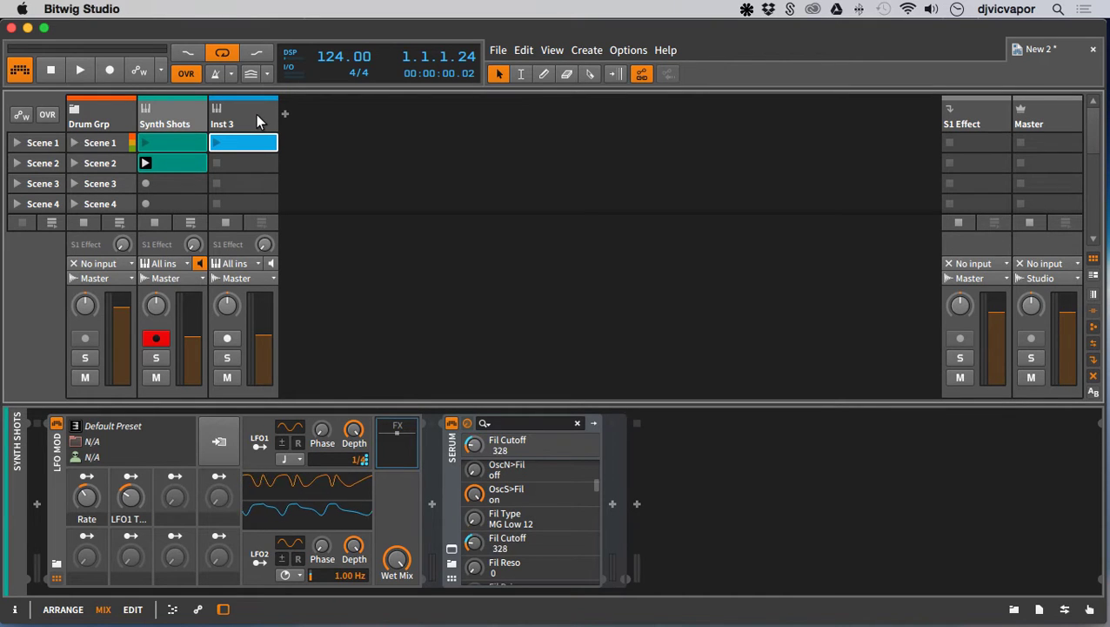
- Duplicate the notes of the Synth Shots clip in Scene 2 and extend its loop to four bars
double_click(181, 163)
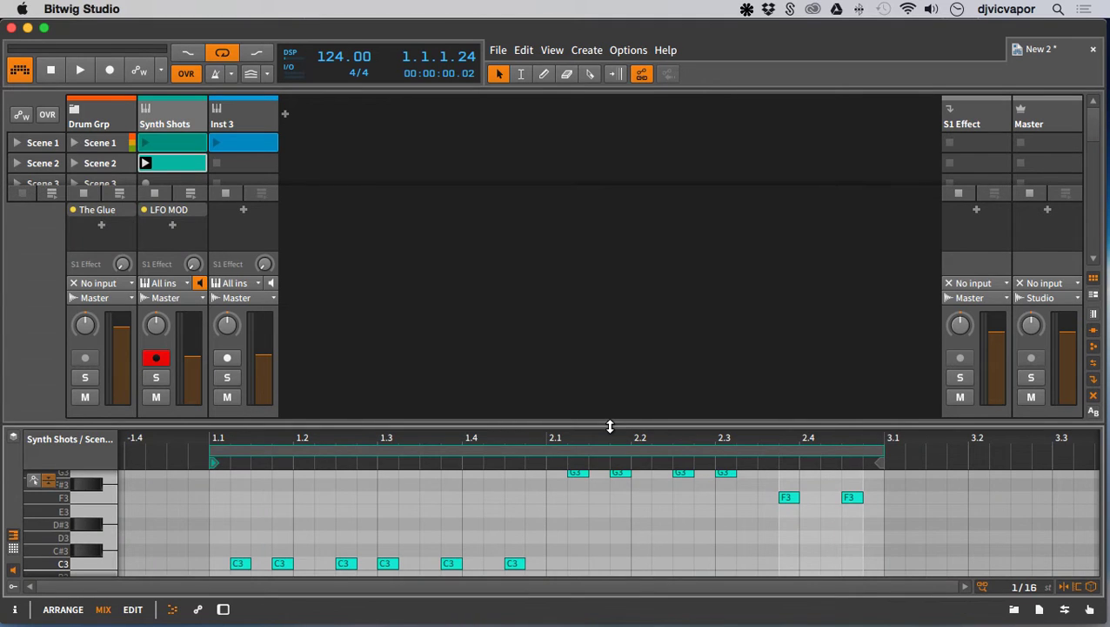
left_click_drag(610, 427, 607, 250)
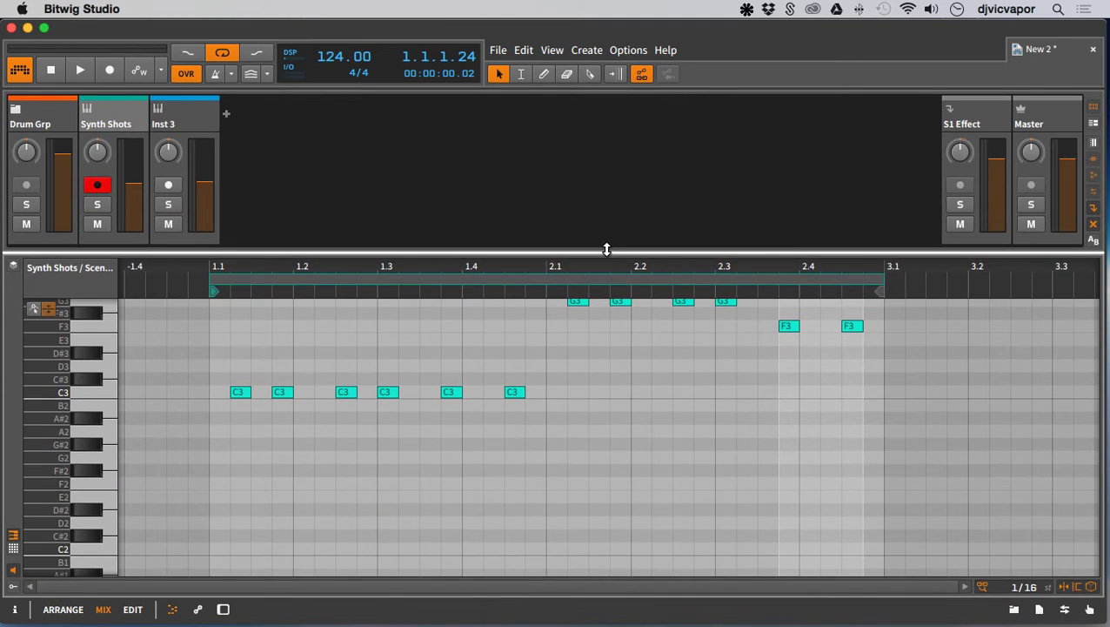
right_click(533, 288)
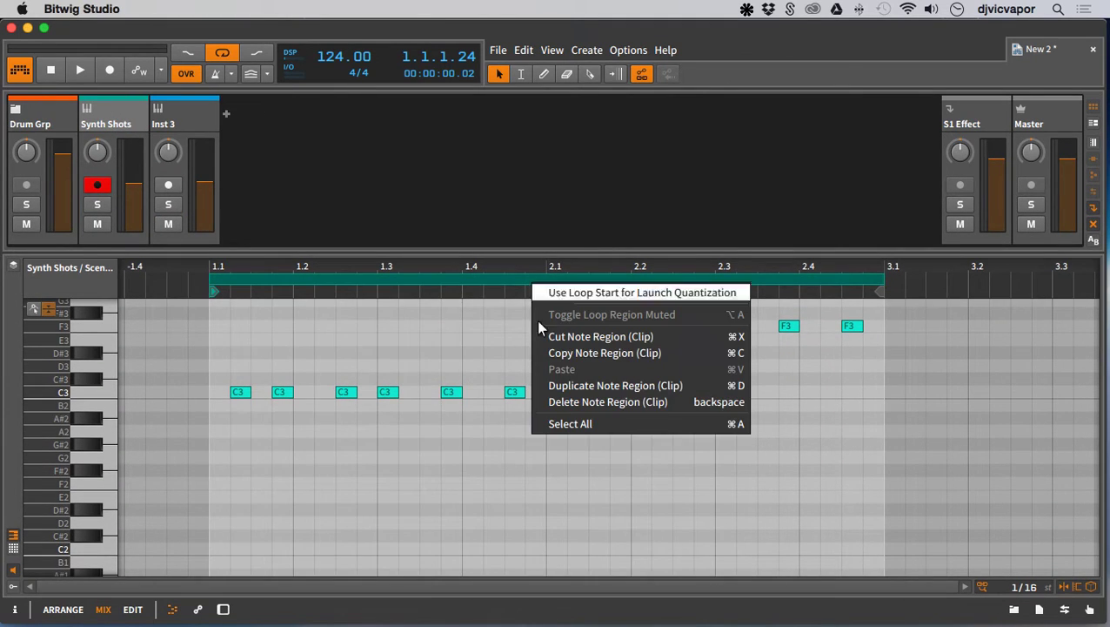
left_click(547, 384)
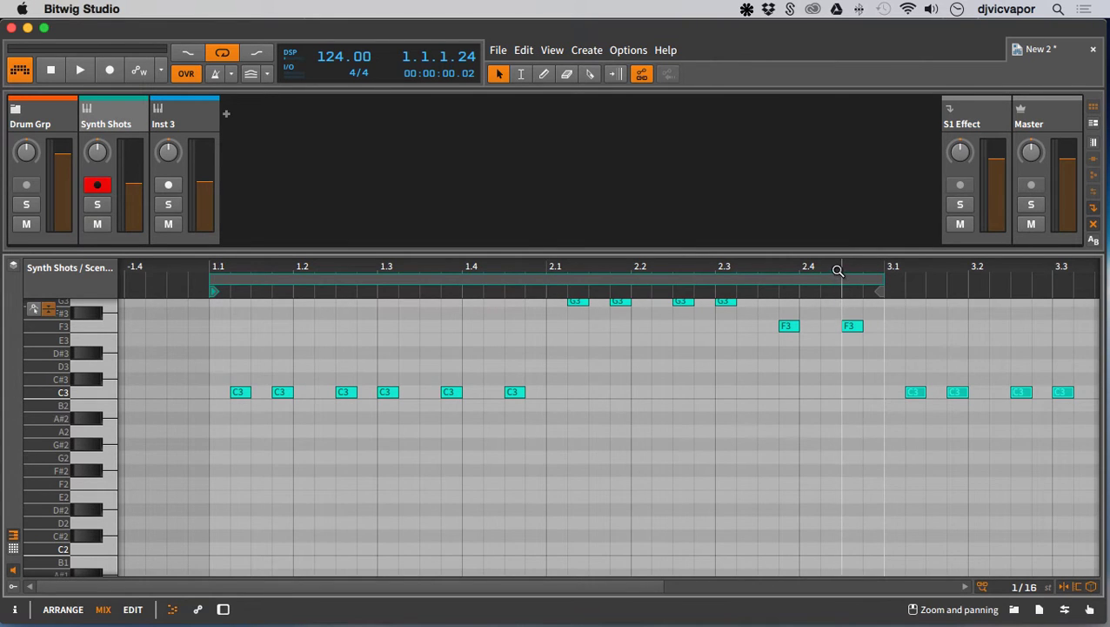
left_click_drag(838, 270, 578, 243)
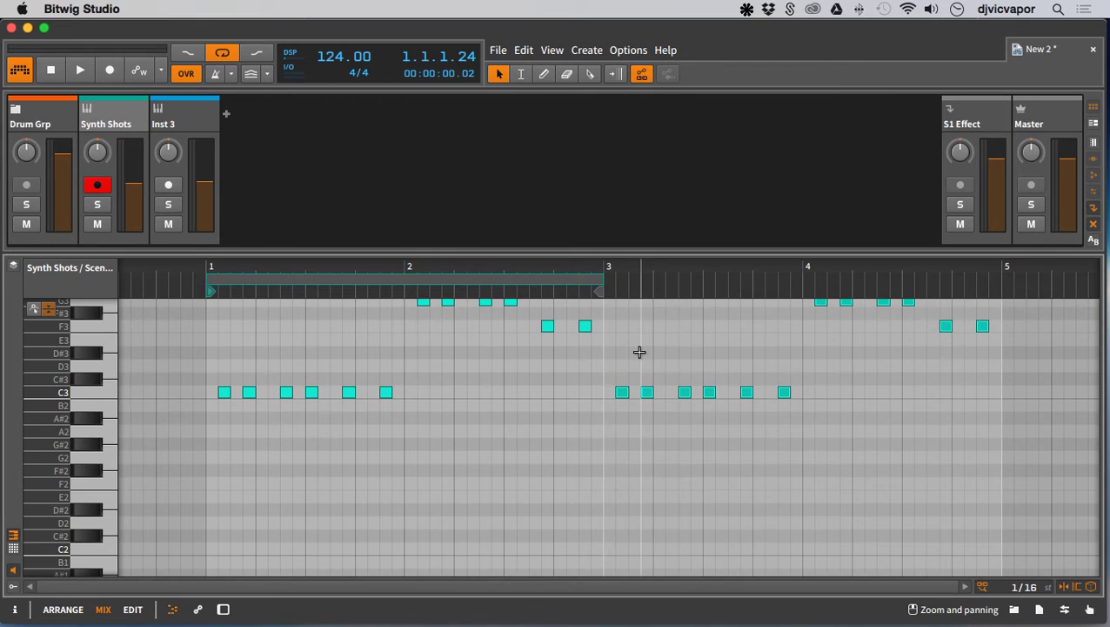
scroll(639, 352, "up", 5)
left_click_drag(602, 282, 1001, 294)
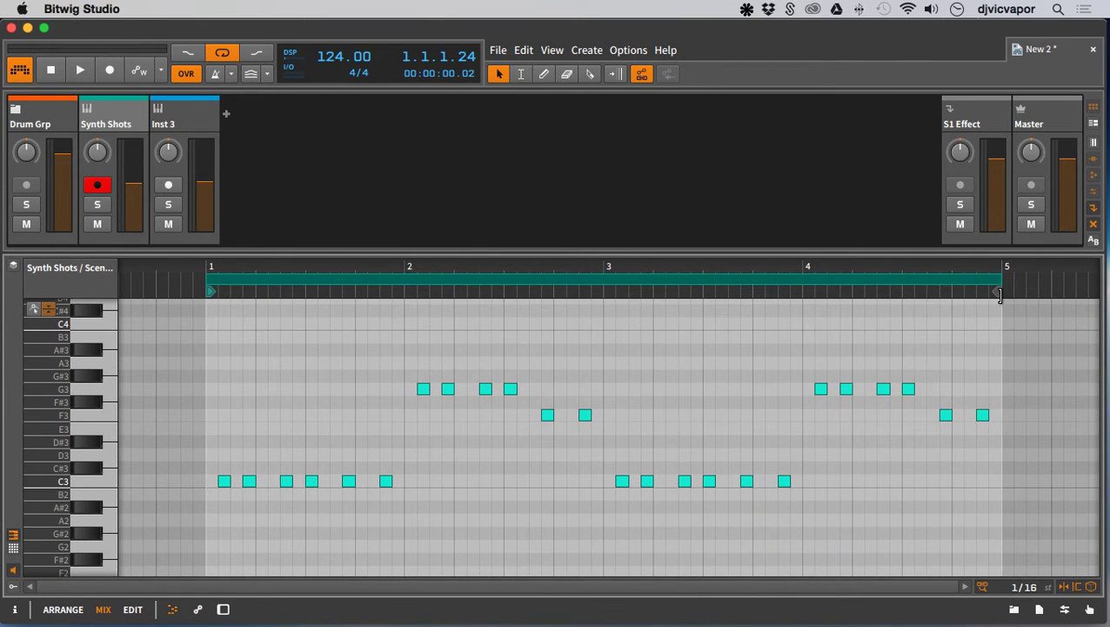
- Lower the four G3 notes in bar 4 to F3 and raise that bar's last two F3 notes to G3
left_click_drag(857, 266, 808, 266)
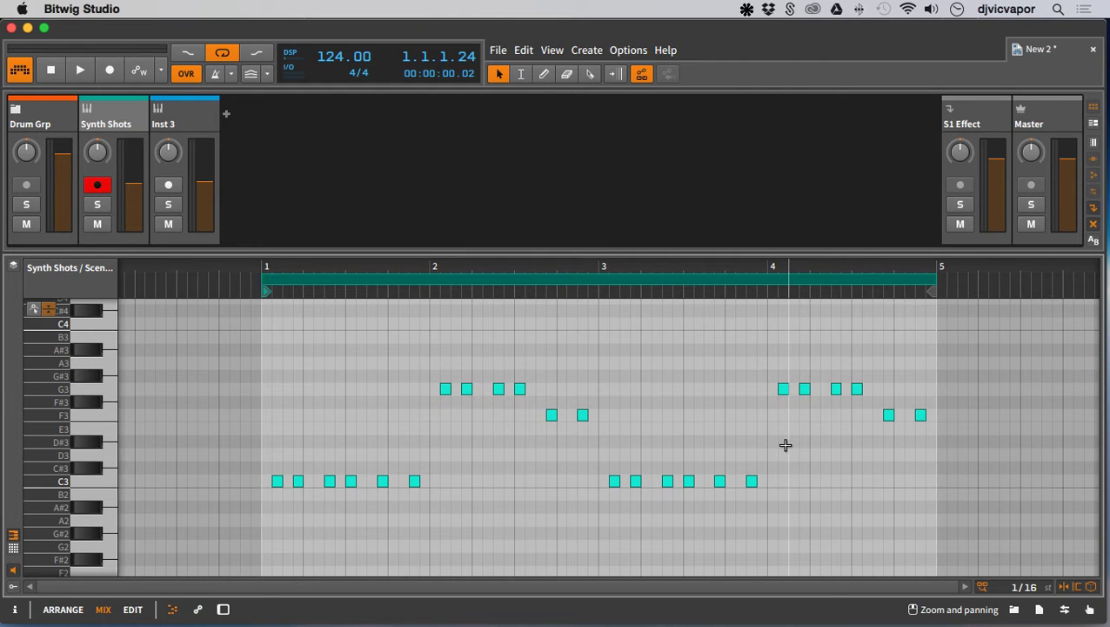
left_click_drag(765, 390, 873, 386)
key("Down")
key("Down")
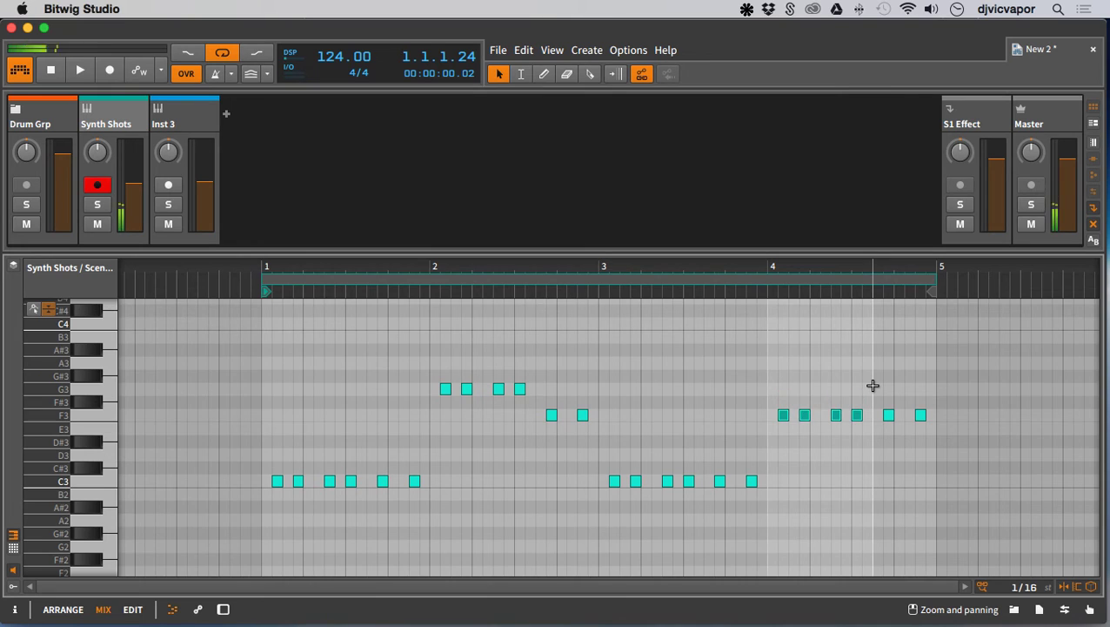
left_click_drag(878, 413, 920, 413)
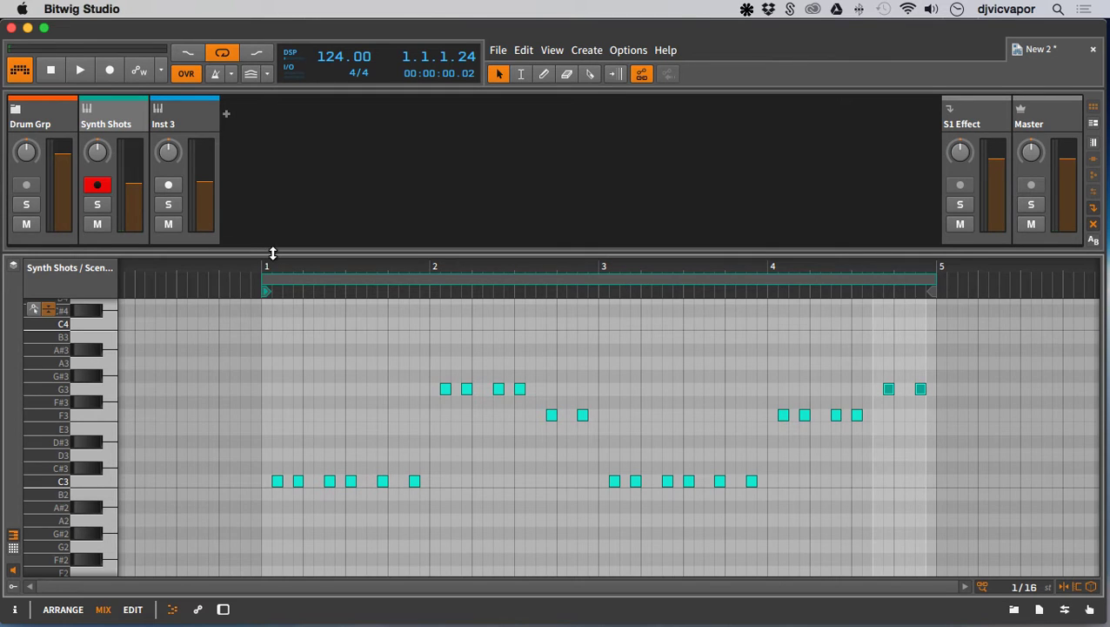
- Play the four-bar Synth Shots clip with the drums, shrink the note editor to show the full mixer, and restart playback
left_click_drag(272, 253, 268, 329)
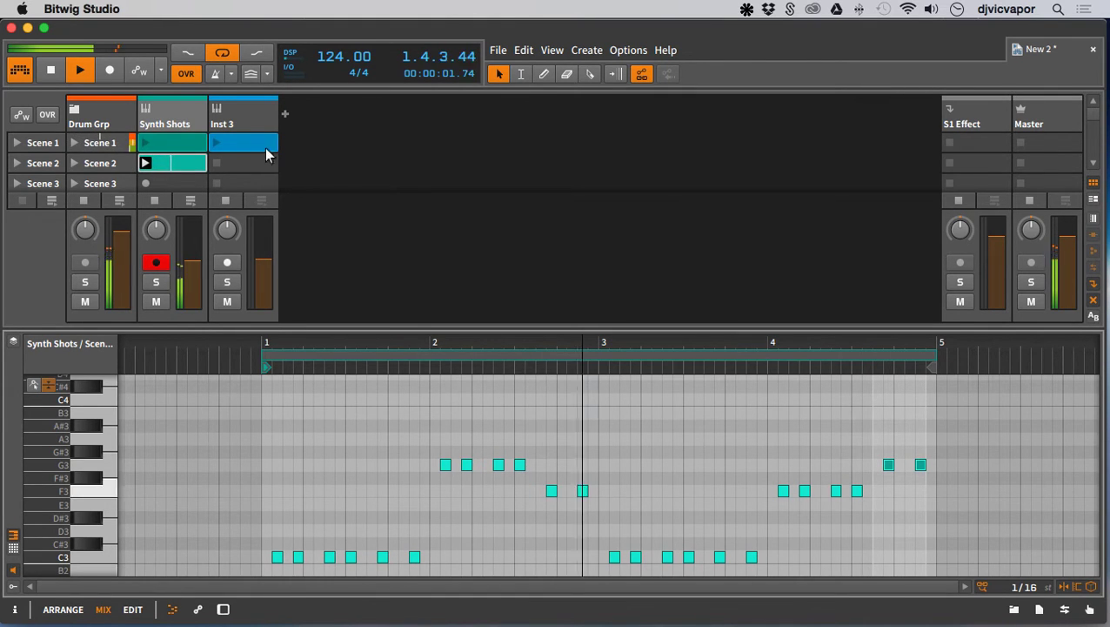
left_click(56, 73)
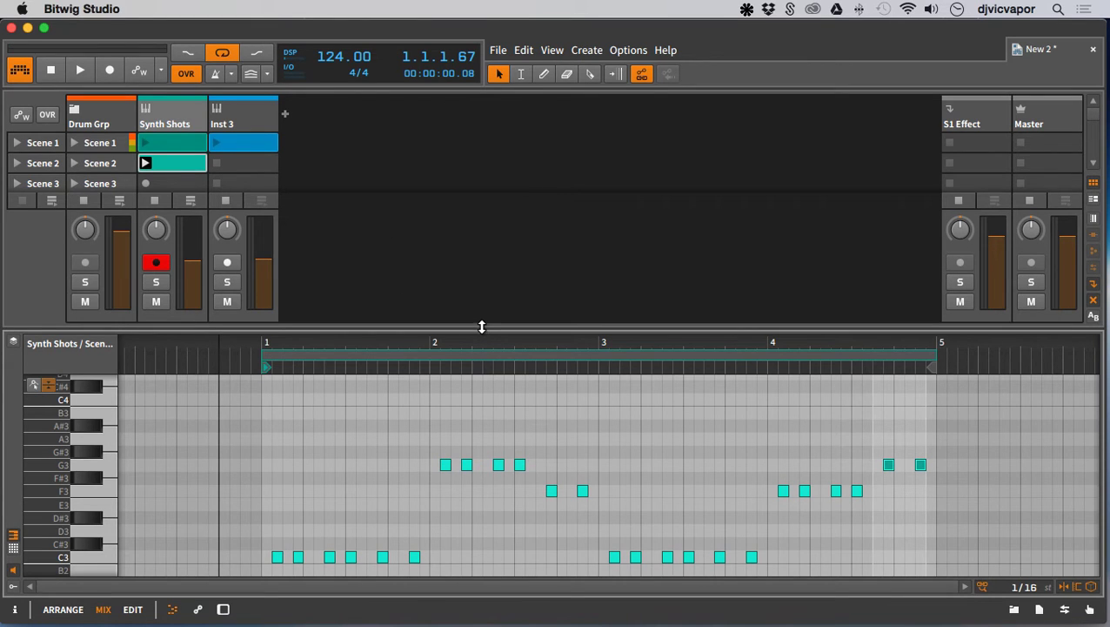
left_click_drag(482, 326, 467, 439)
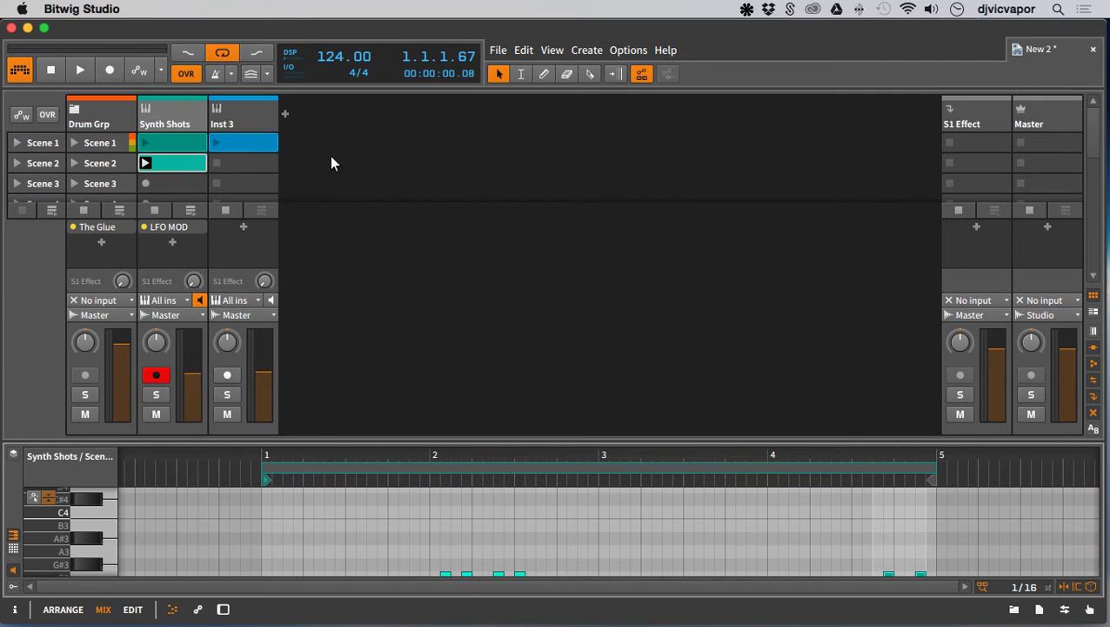
left_click(81, 70)
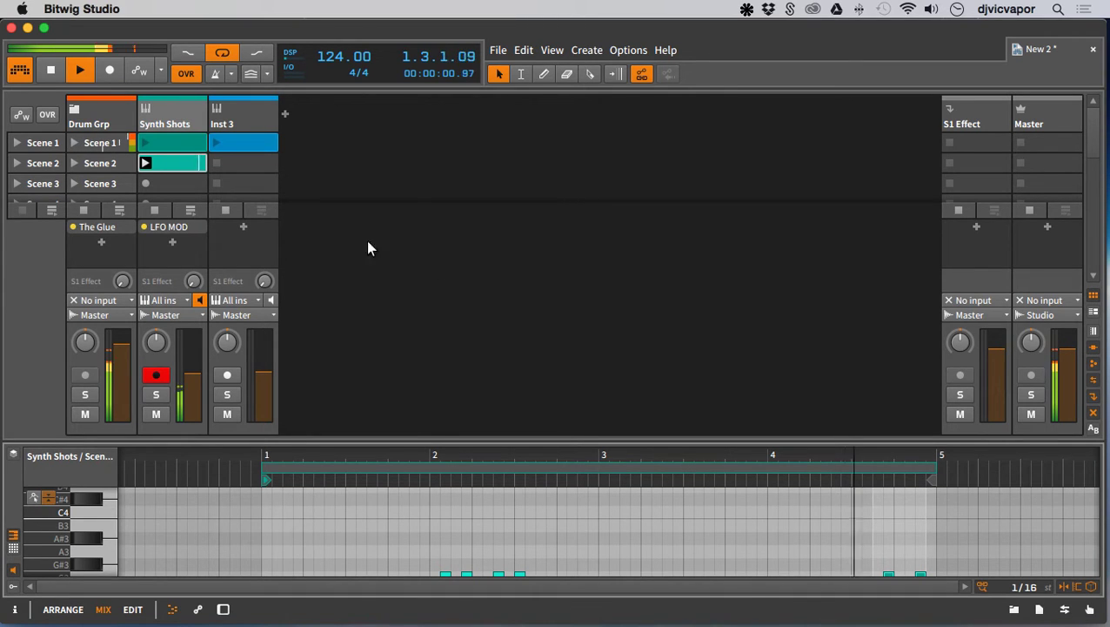
- Delete the Inst 3 track, show the file browser and expand Drum Grp into its individual tracks
key("Delete")
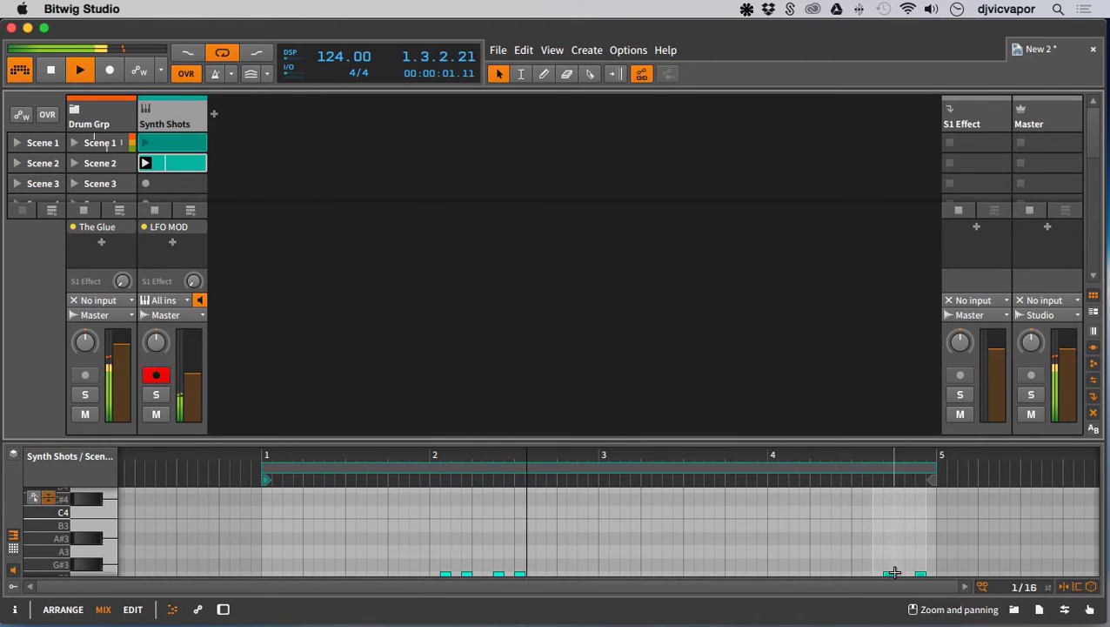
left_click(1014, 610)
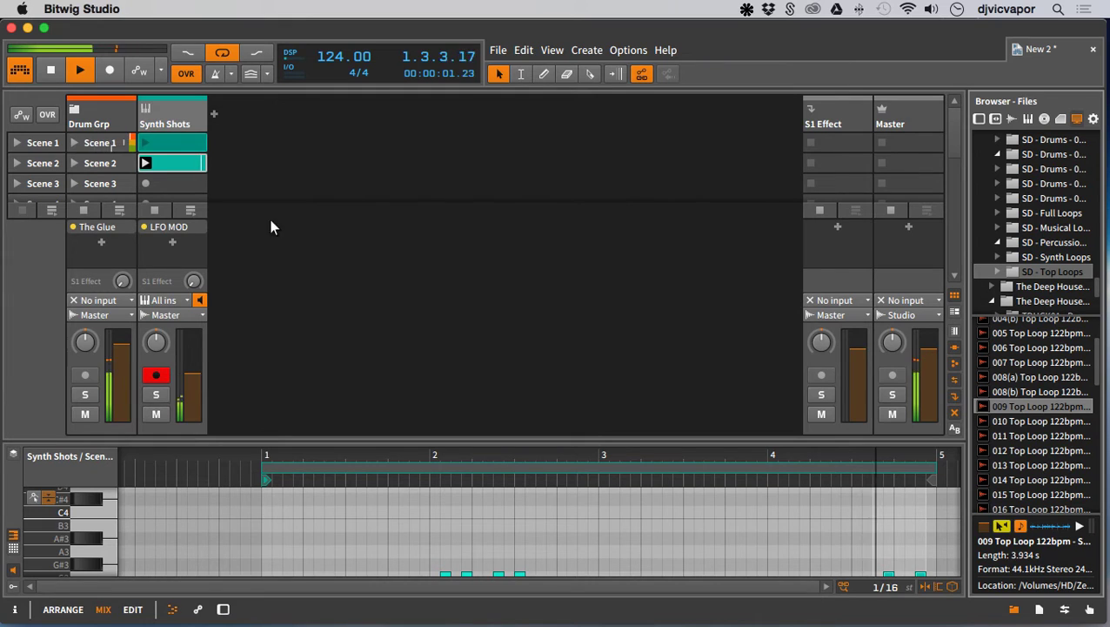
left_click(77, 109)
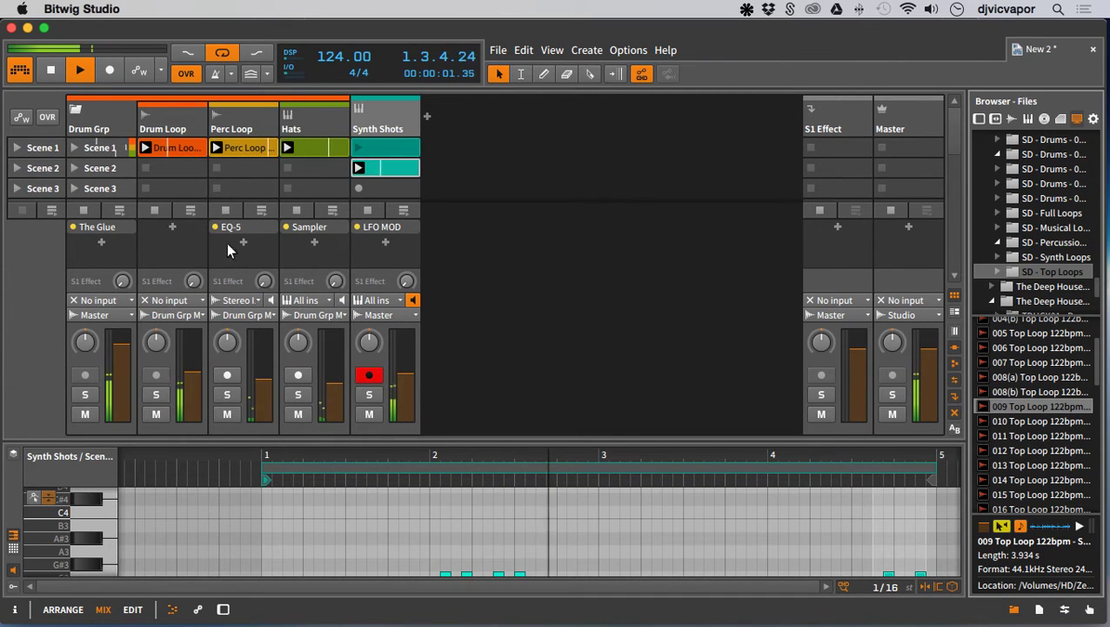
- Check the groove with Perc Loop and then Hats muted, and delete the Hats track from Drum Grp
left_click(222, 412)
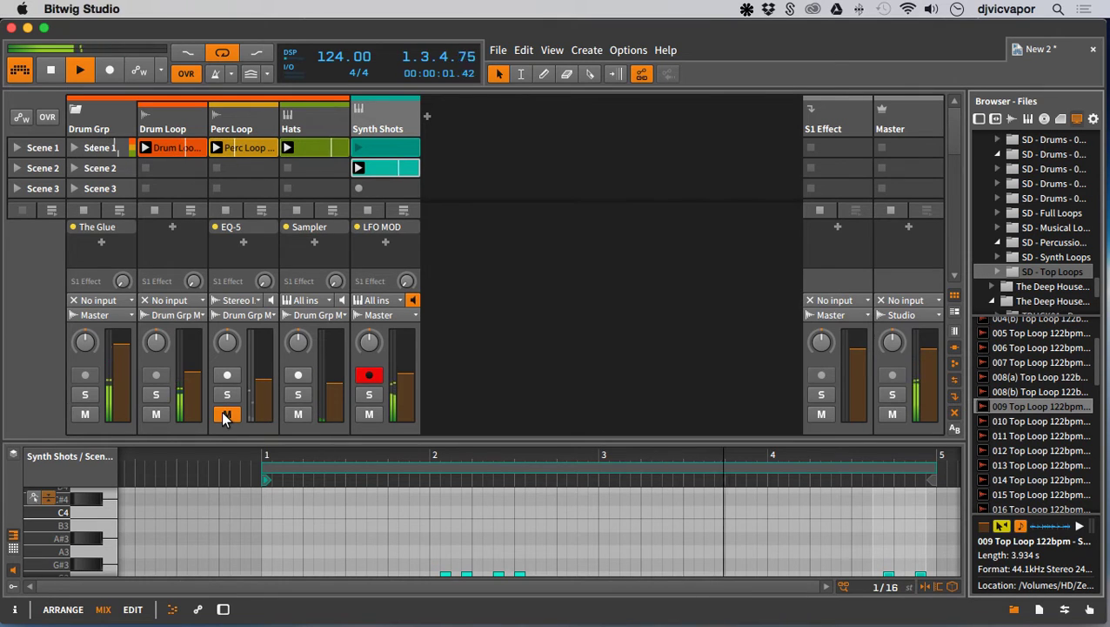
left_click(225, 414)
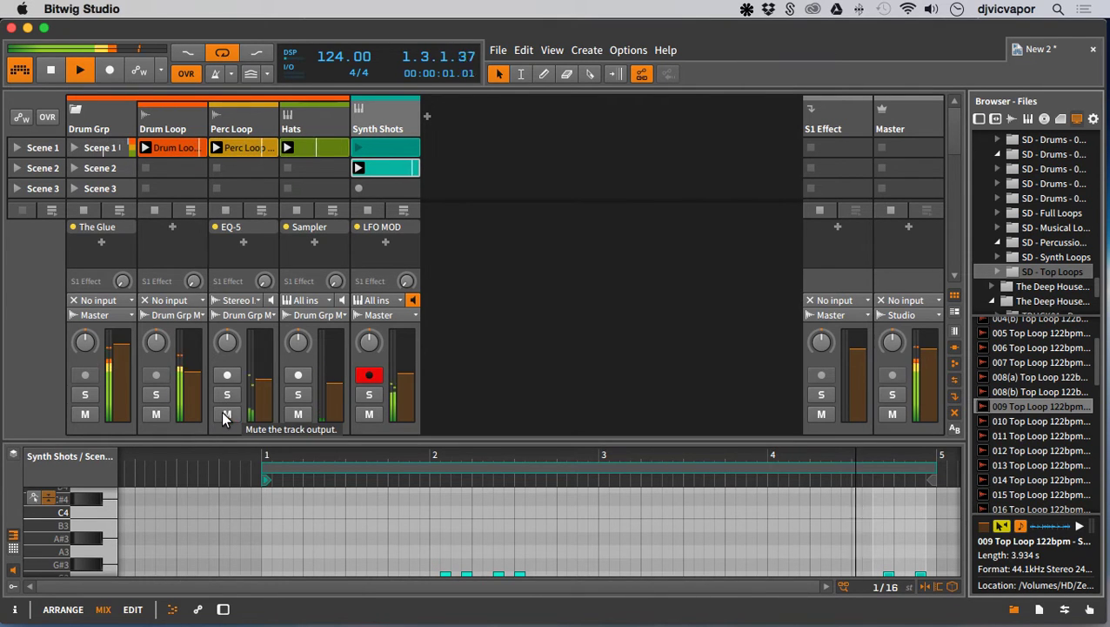
left_click(296, 414)
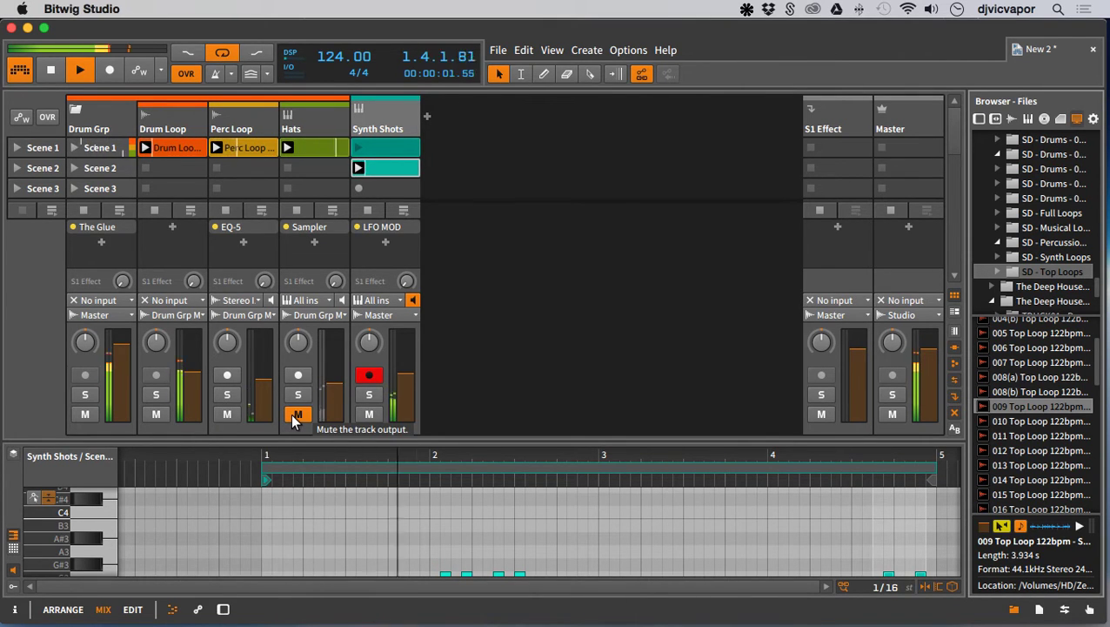
left_click(309, 147)
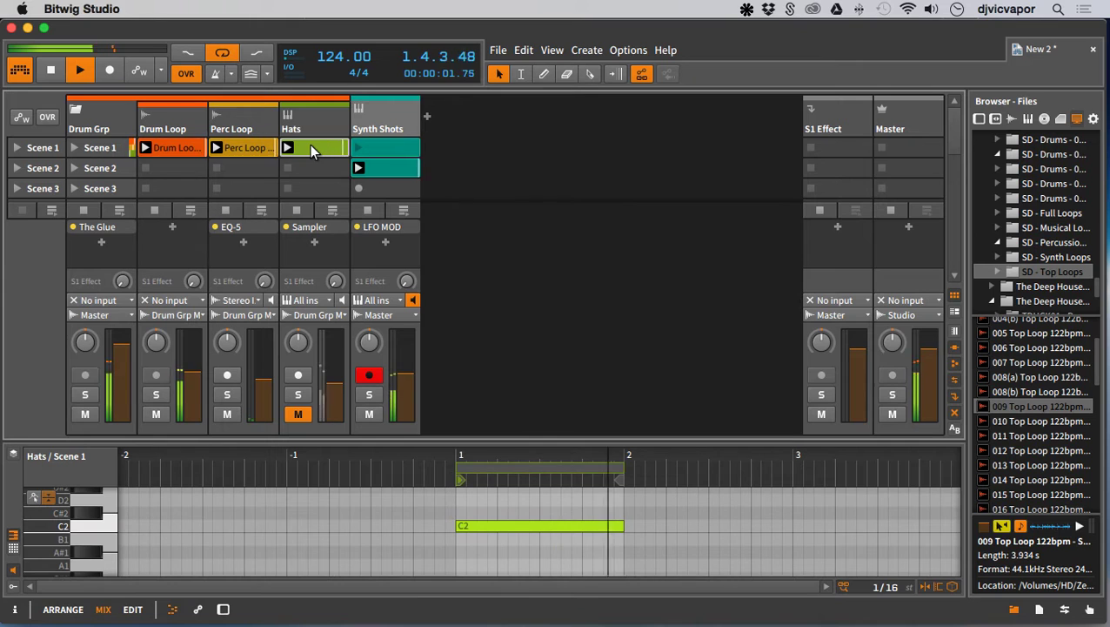
left_click(305, 123)
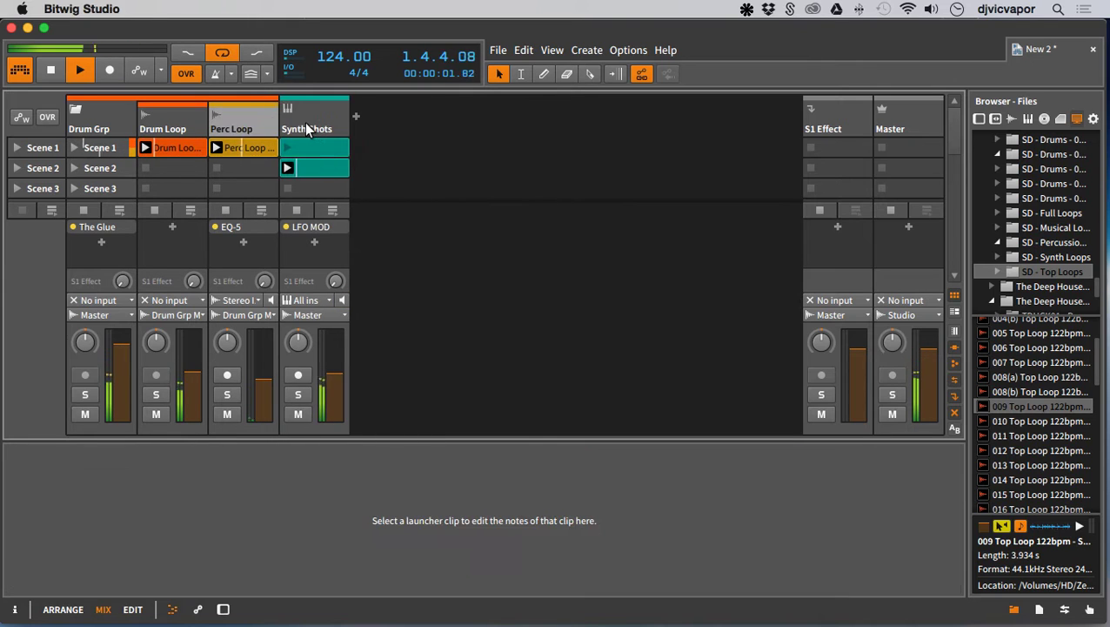
key("Delete")
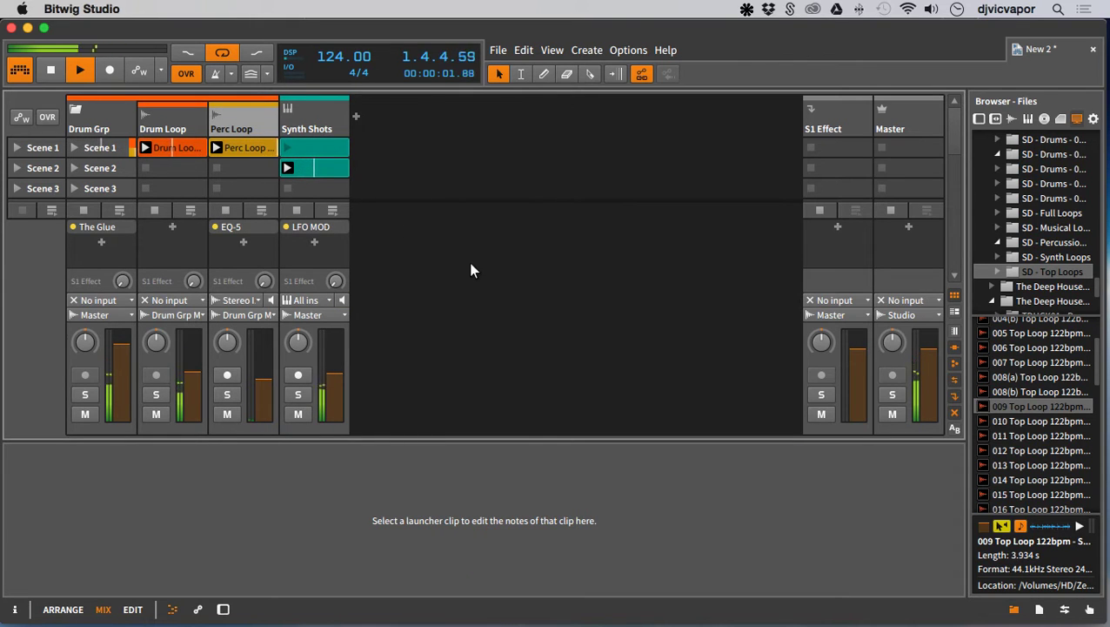
- Preview the 010 and 011 Top Loop samples and add 011 Top Loop 122bpm as a track between Drum Loop and Perc Loop
left_click(1016, 419)
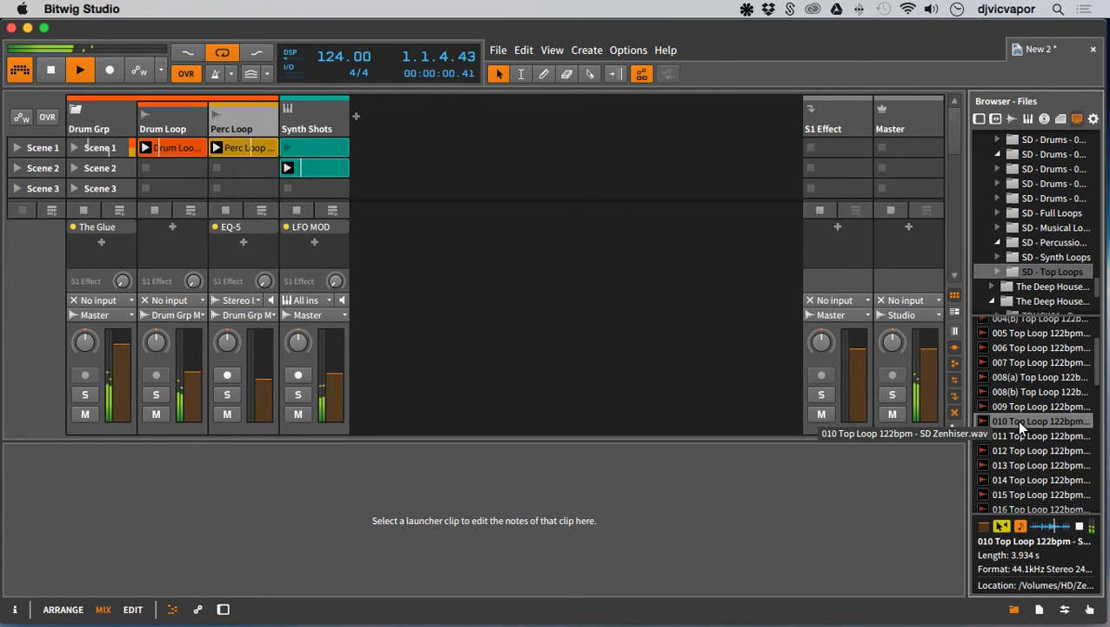
key("Down")
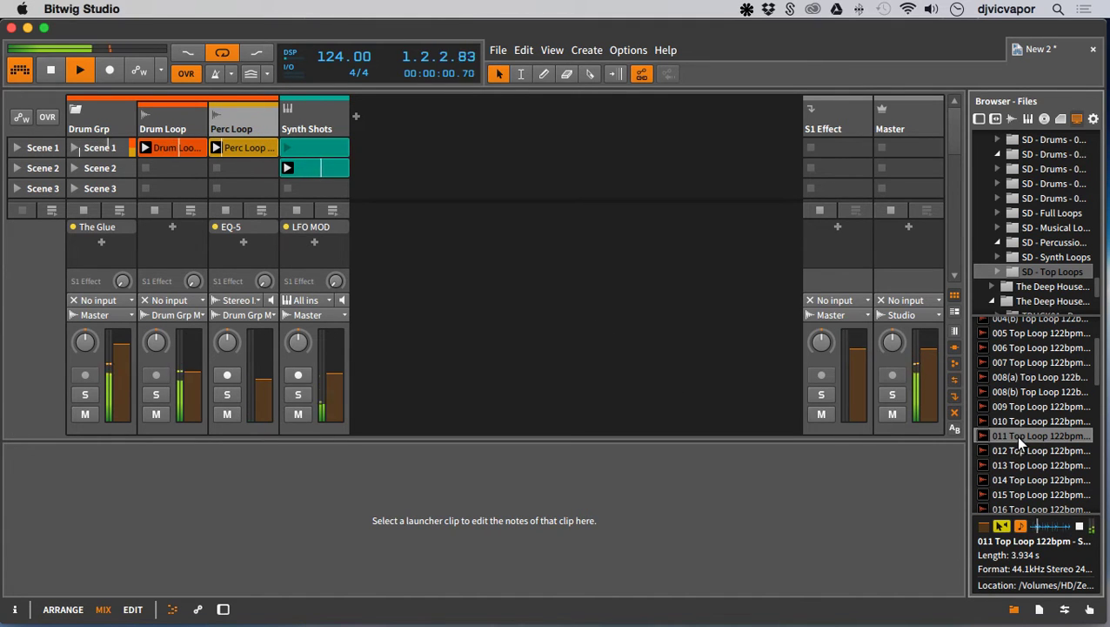
left_click_drag(1014, 435, 359, 133)
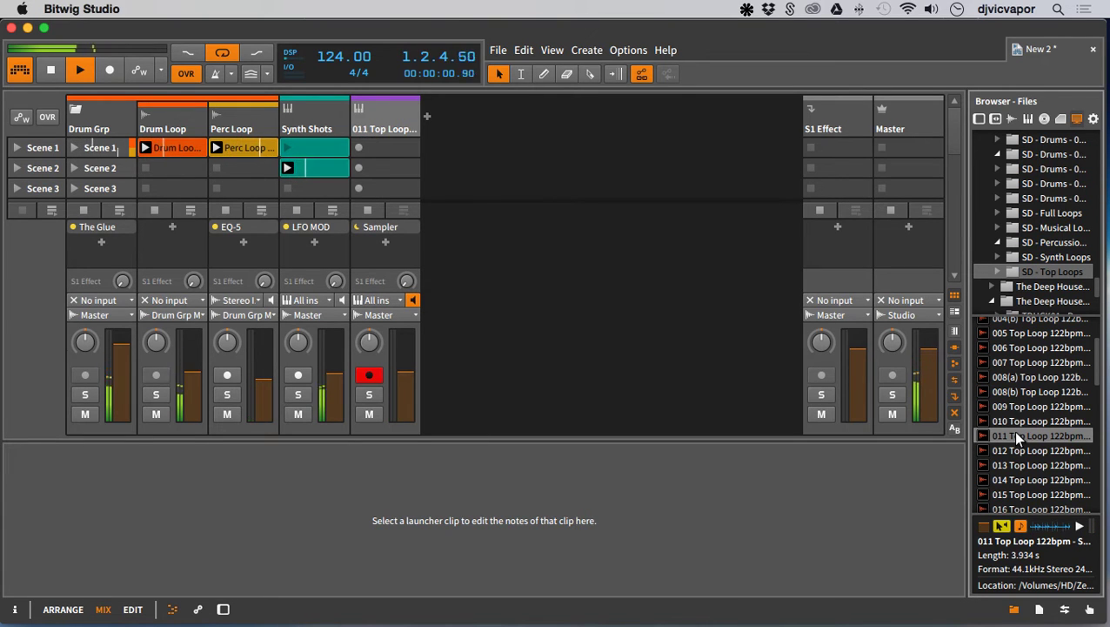
left_click_drag(1012, 430, 216, 129)
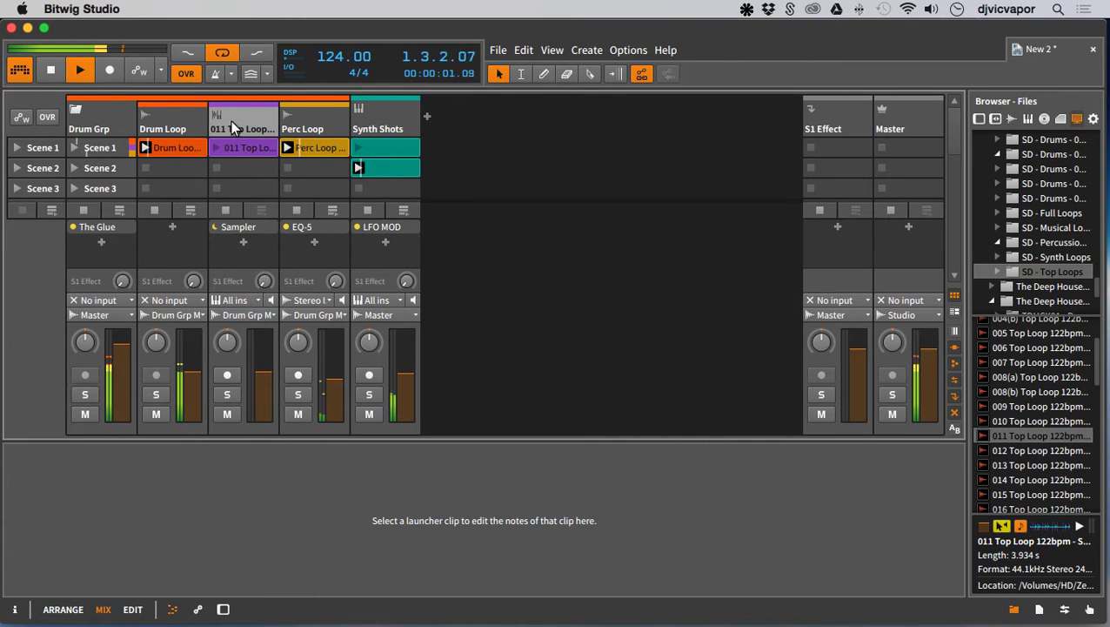
- Rename the 011 Top Loop track in Drum Grp as Top Loop
right_click(231, 128)
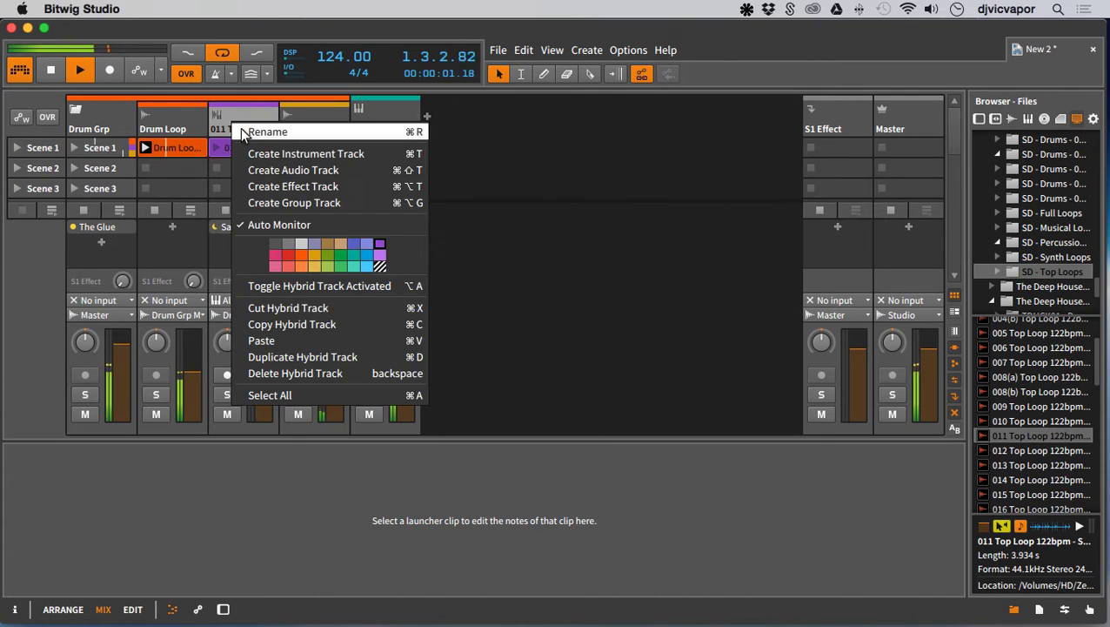
left_click(243, 129)
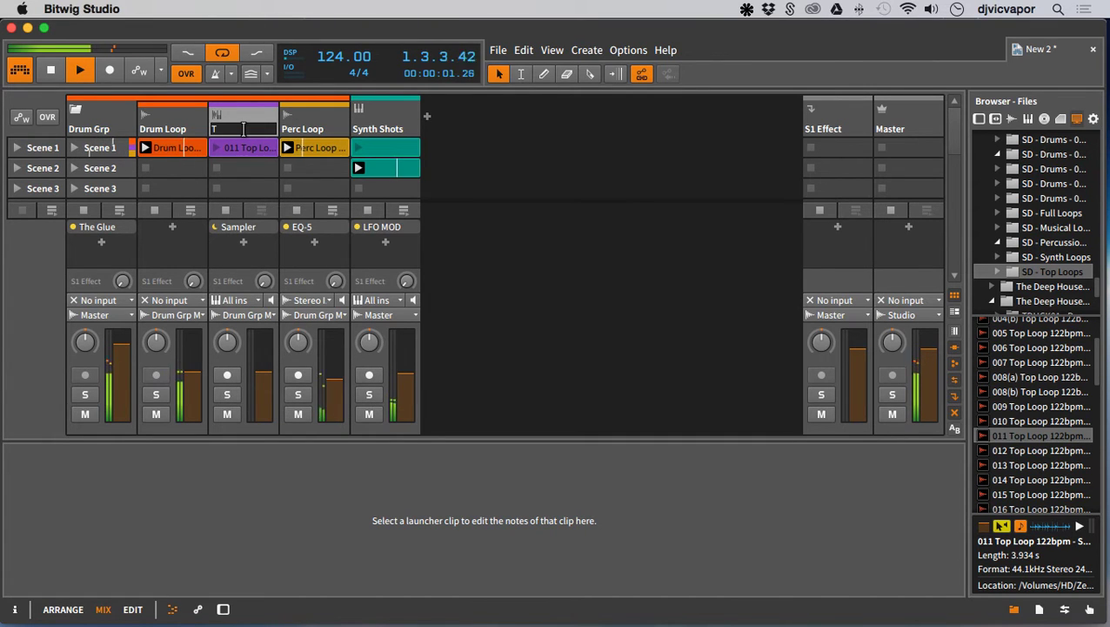
type("Top Loop")
key("Return")
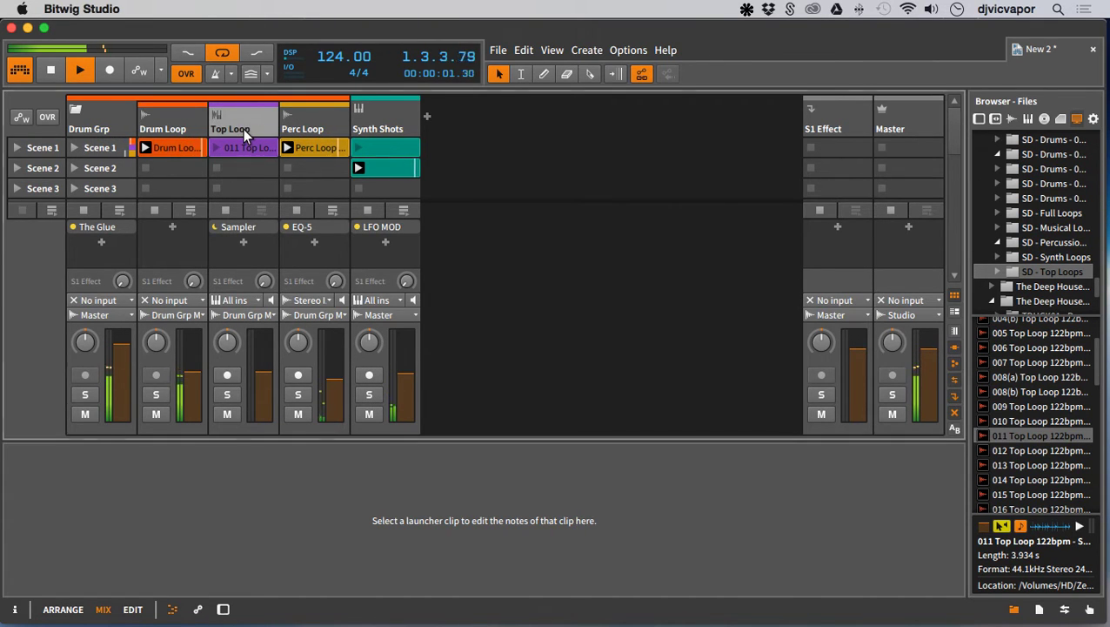
- Rename the Scene 1 clip on the Top Loop track as Top Loop
left_click(244, 149)
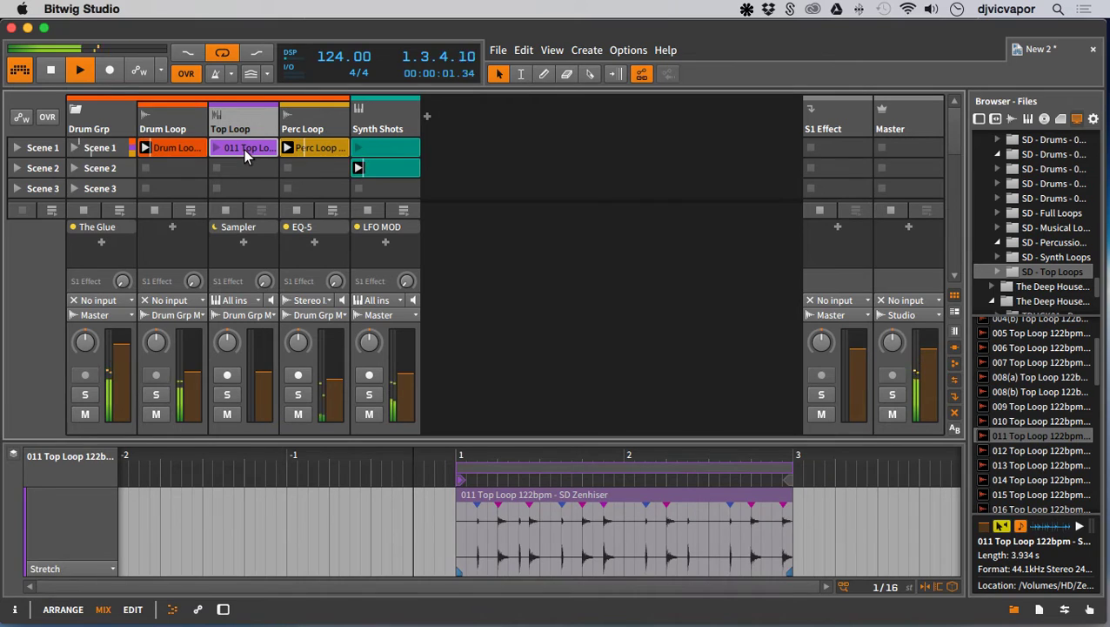
key("super+r")
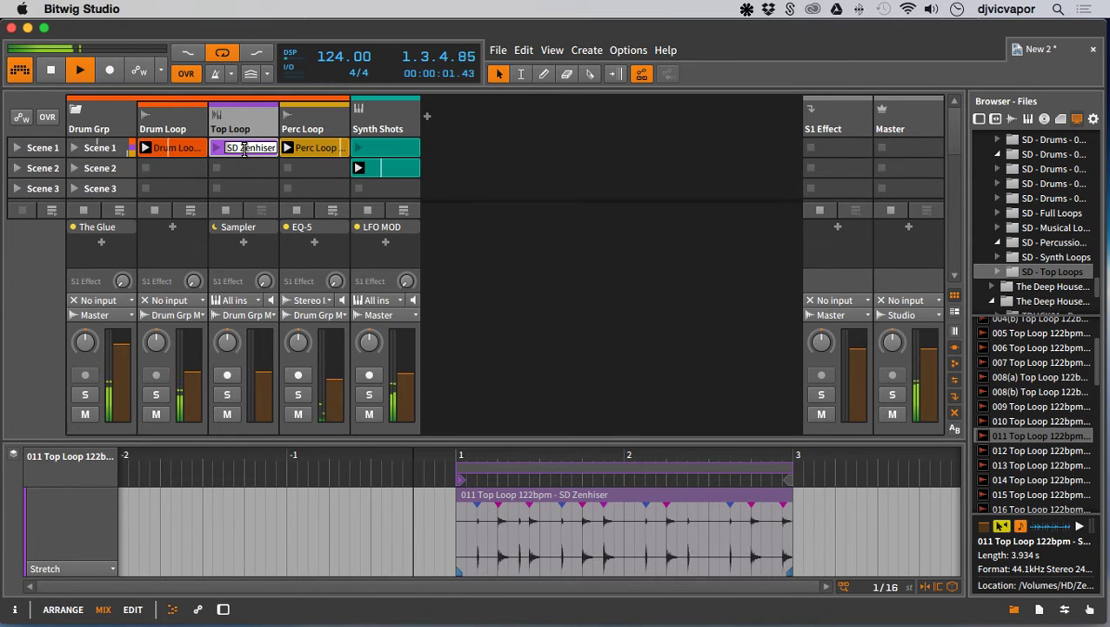
type("Top Loop")
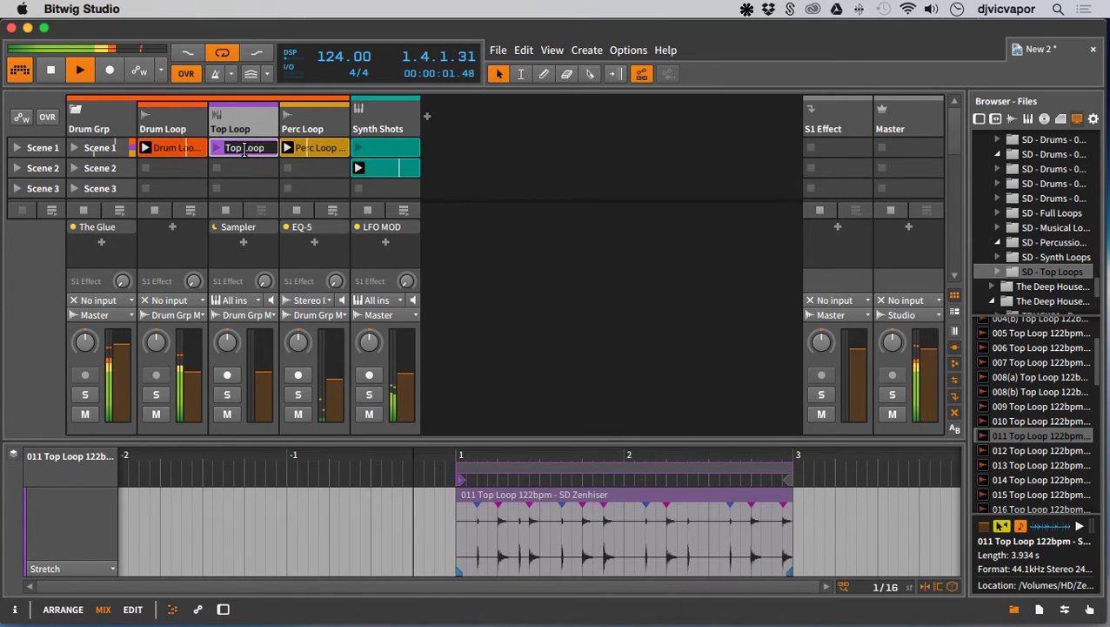
key("Return")
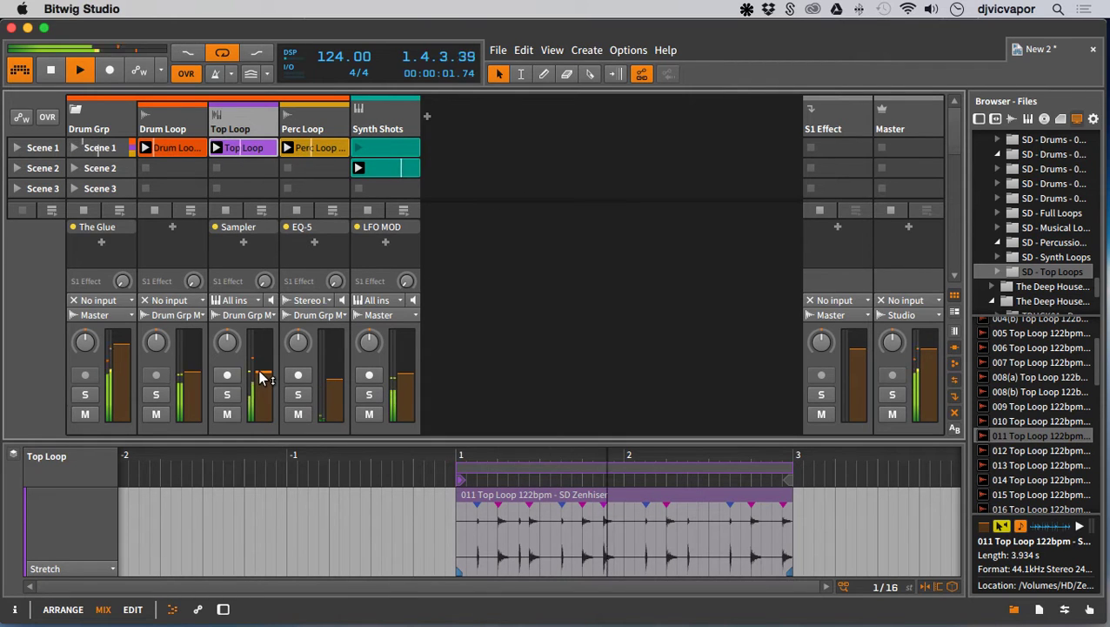
- Lower the Top Loop track's volume slightly and hide the file browser
left_click_drag(260, 372, 263, 379)
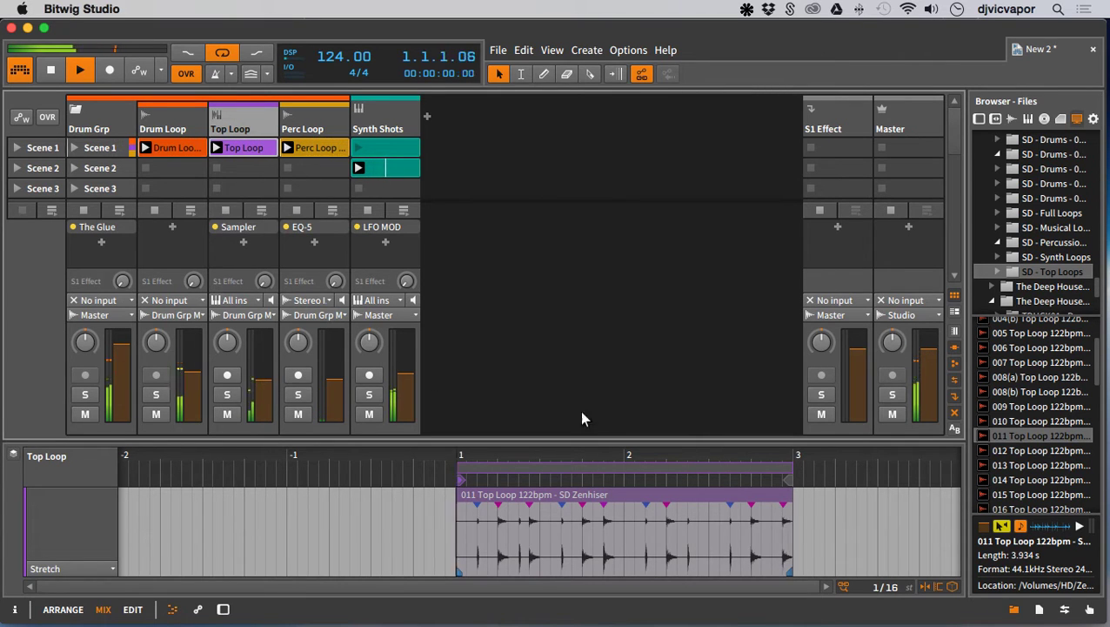
left_click(1012, 609)
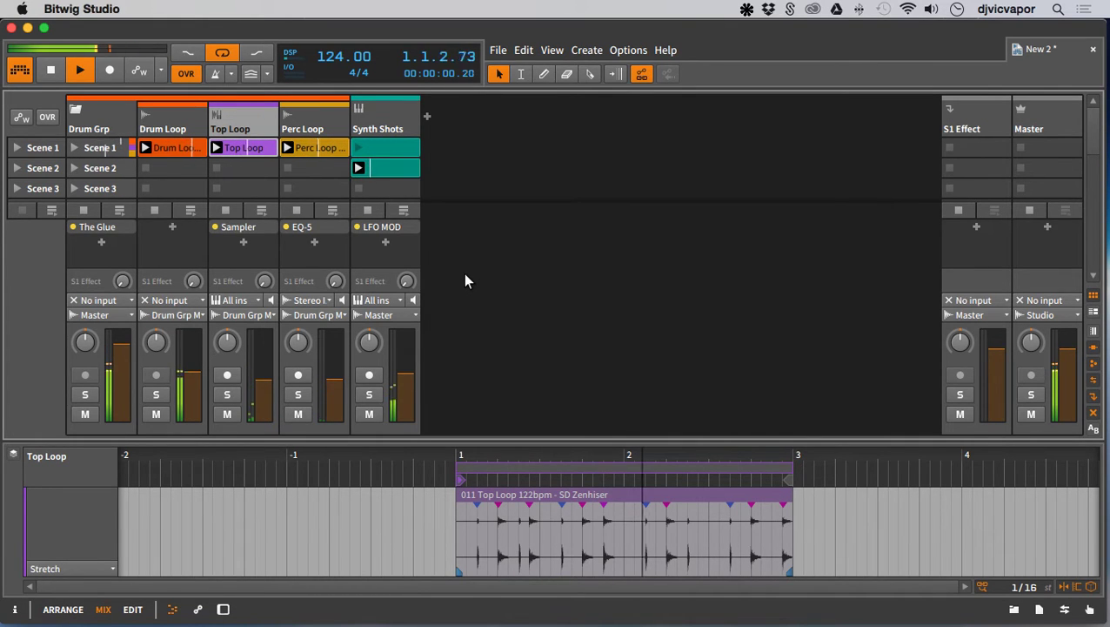
- Hide the mixer's device, effect send and input/output sections while playing the Scene 1 and then the Scene 2 Synth Shots clip
left_click(359, 148)
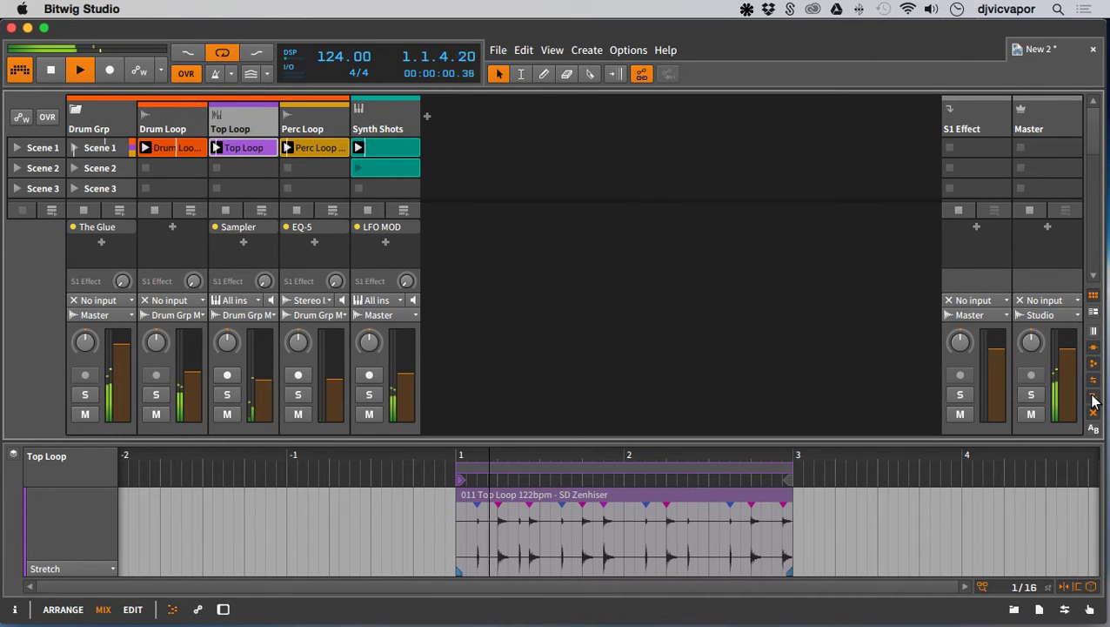
left_click(1094, 348)
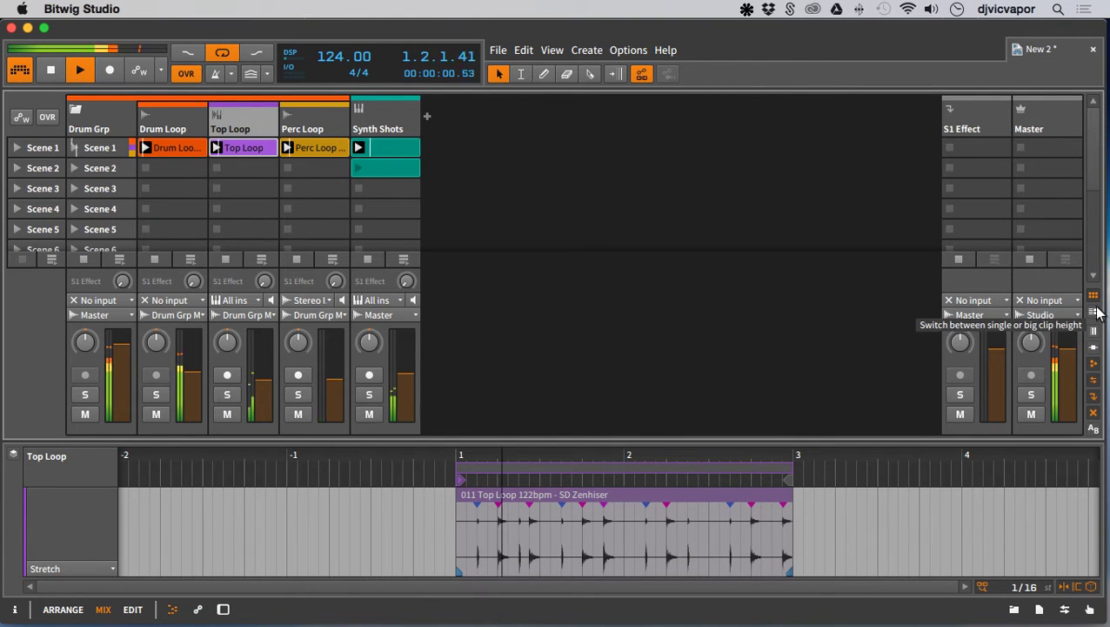
left_click(1093, 365)
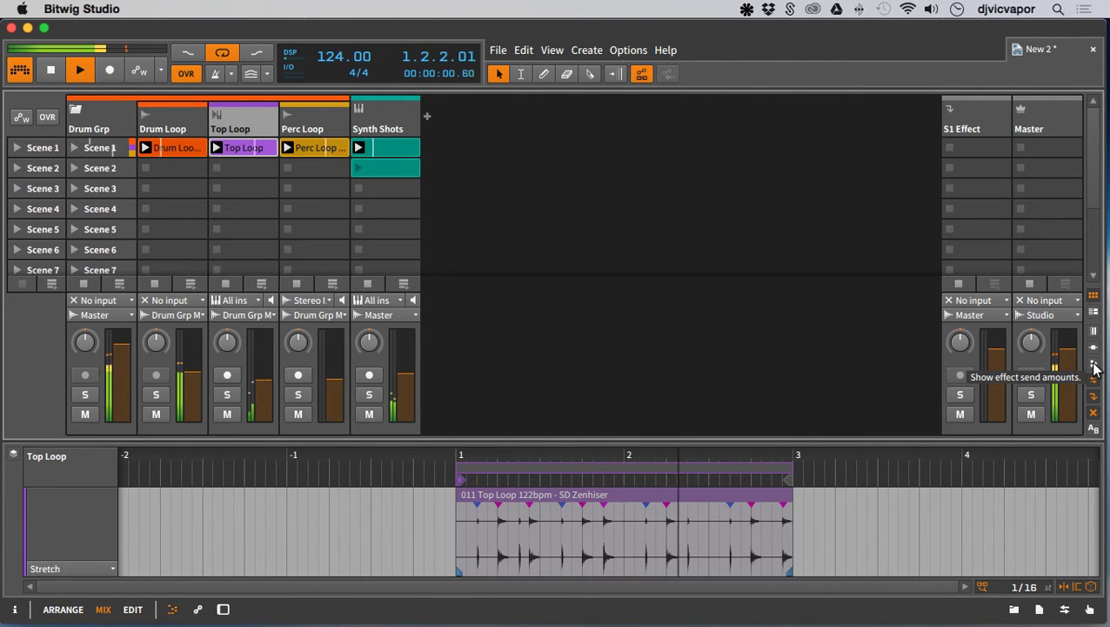
left_click(1094, 381)
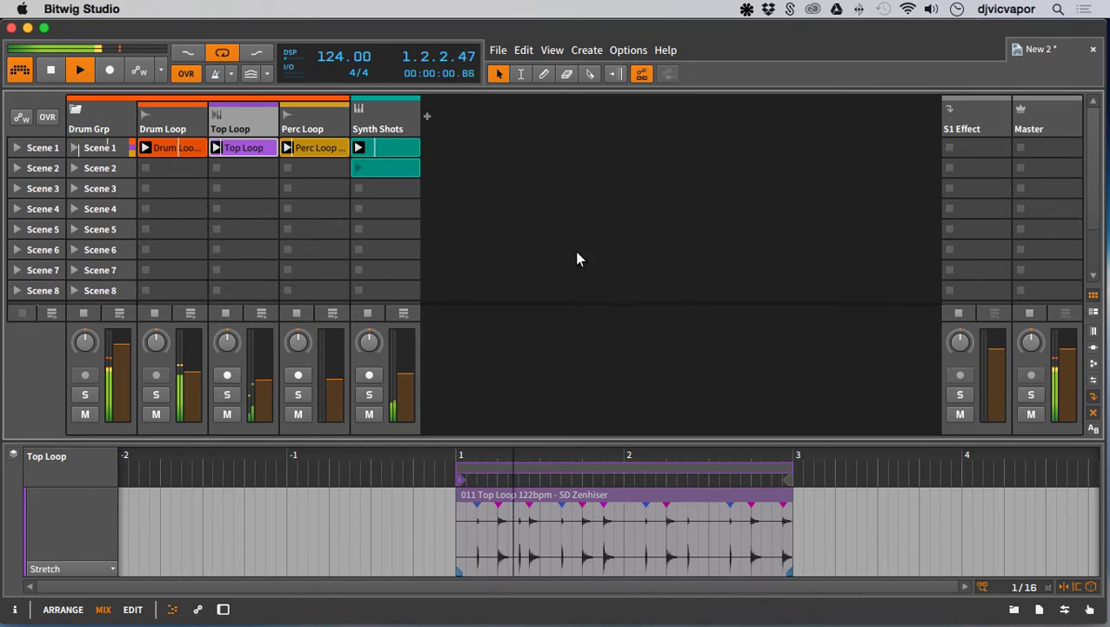
left_click(357, 168)
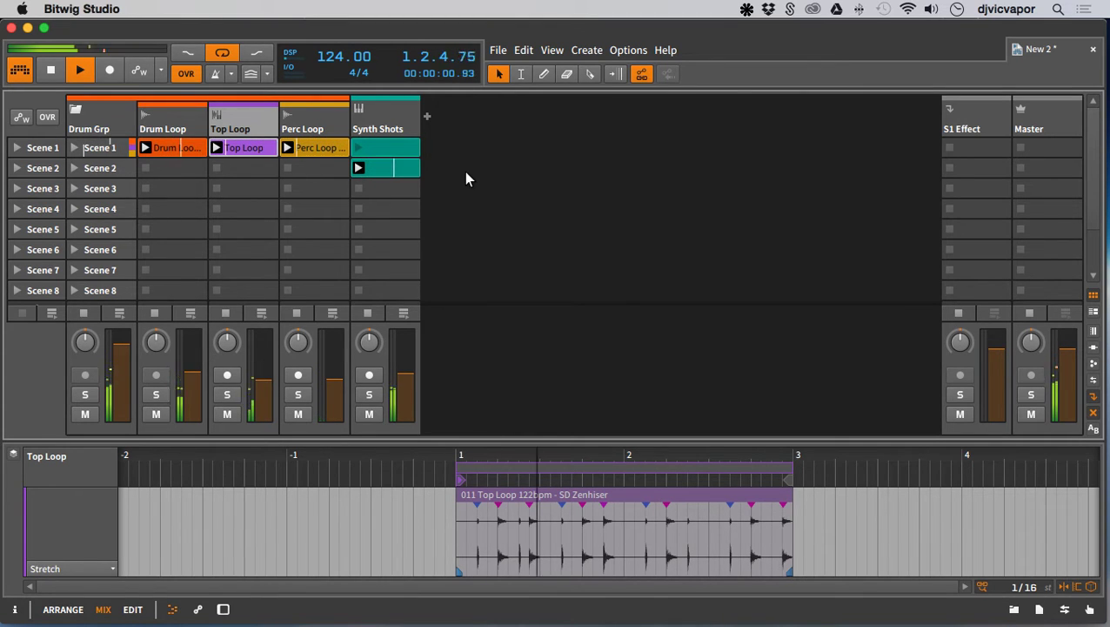
- Raise the Top Loop track's volume slightly and add an EQ-5 after the Sampler in its device chain
left_click_drag(263, 379, 263, 373)
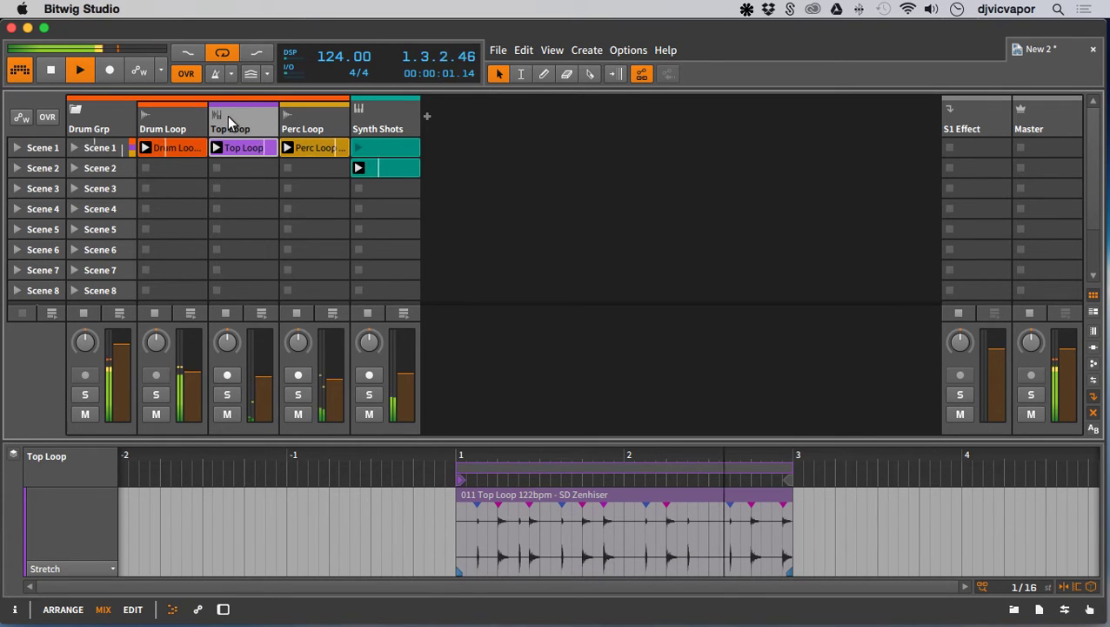
key("d")
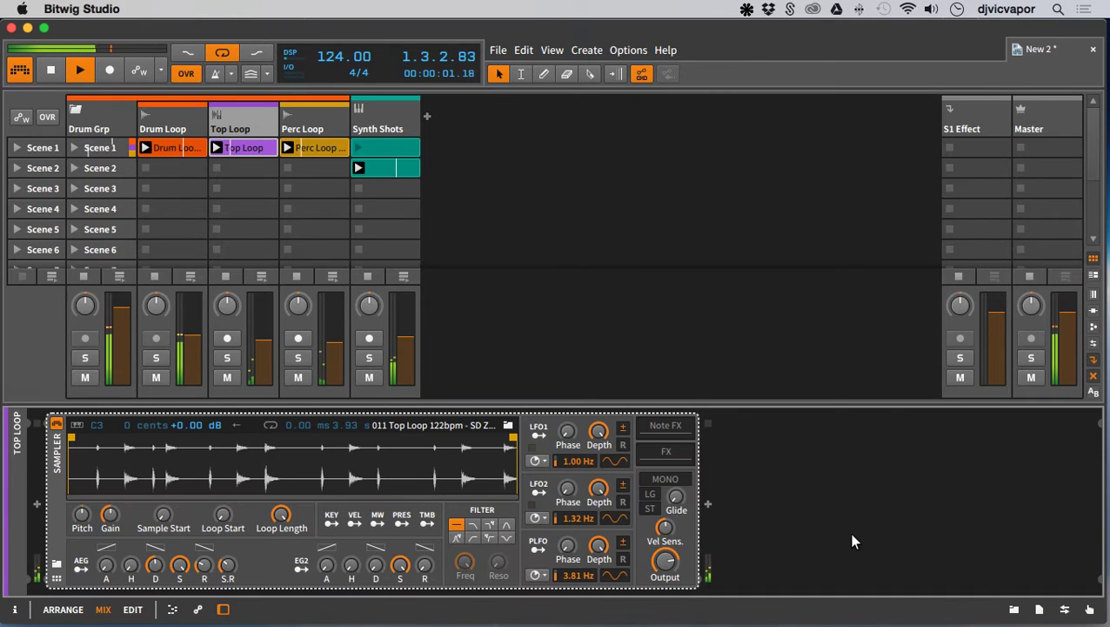
left_click(707, 504)
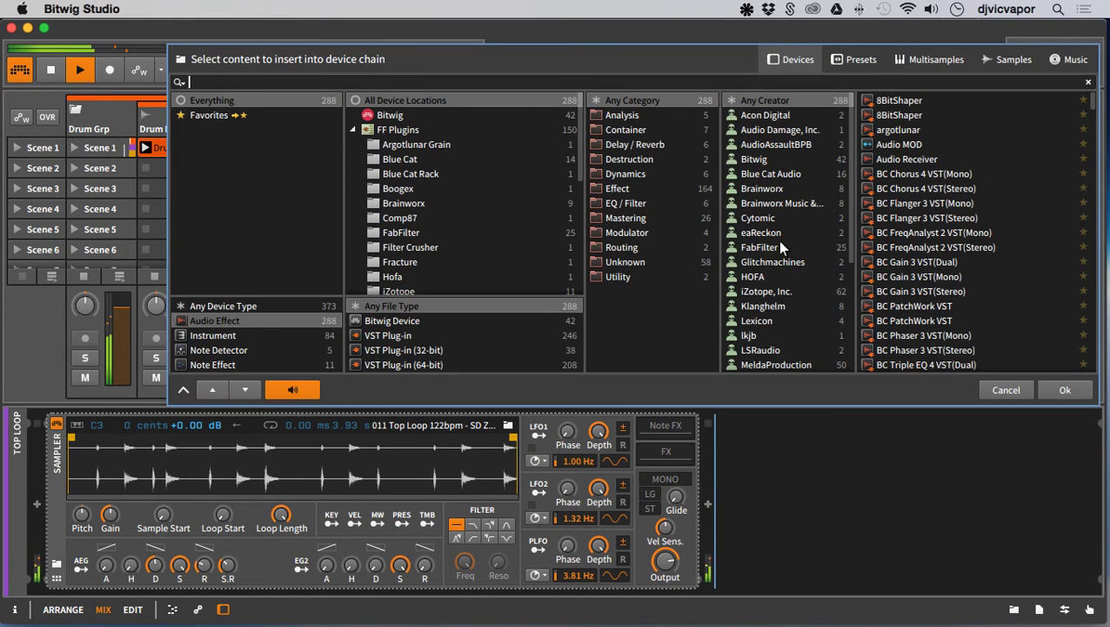
left_click(624, 206)
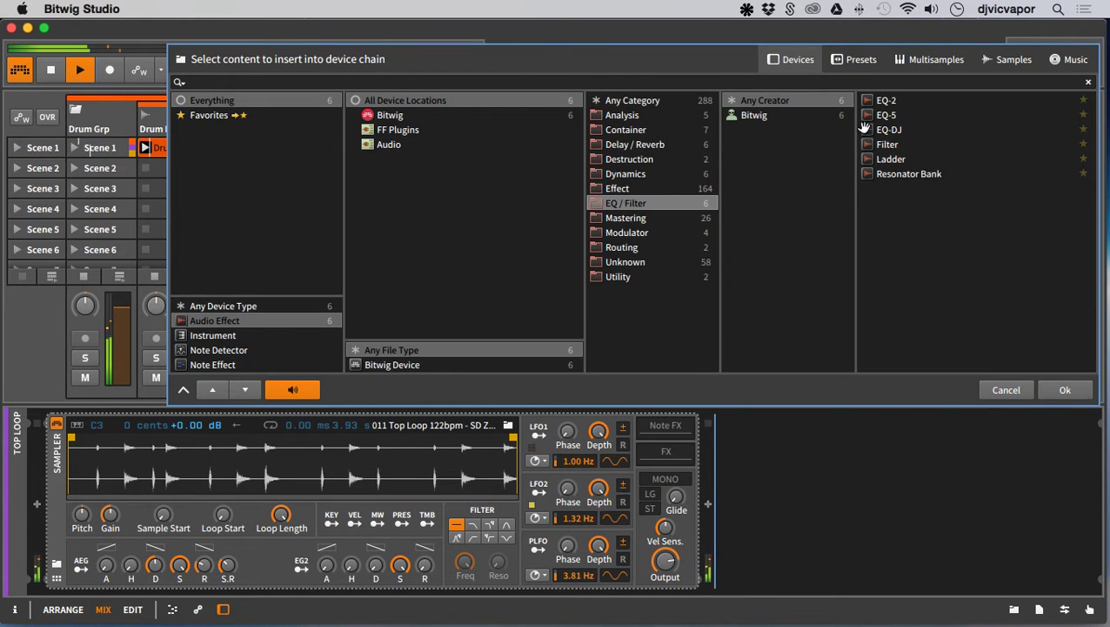
left_click(883, 117)
left_click(1064, 388)
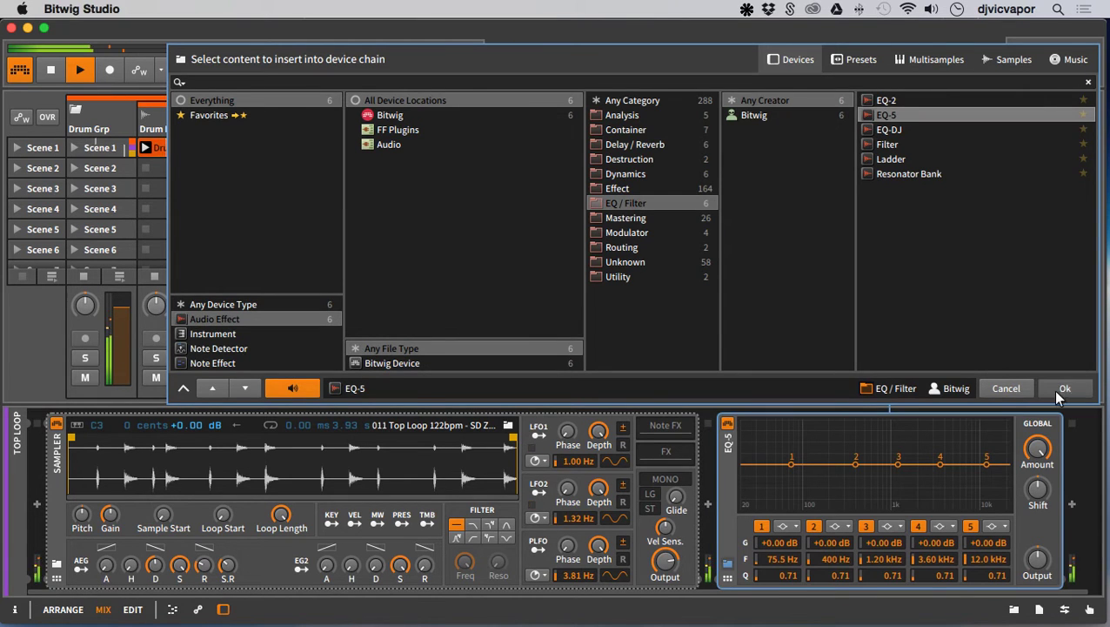
- Set band 1 of the Top Loop's EQ-5 to highpass12 at 320 Hz with Q 0.37, checking it in solo
left_click(785, 528)
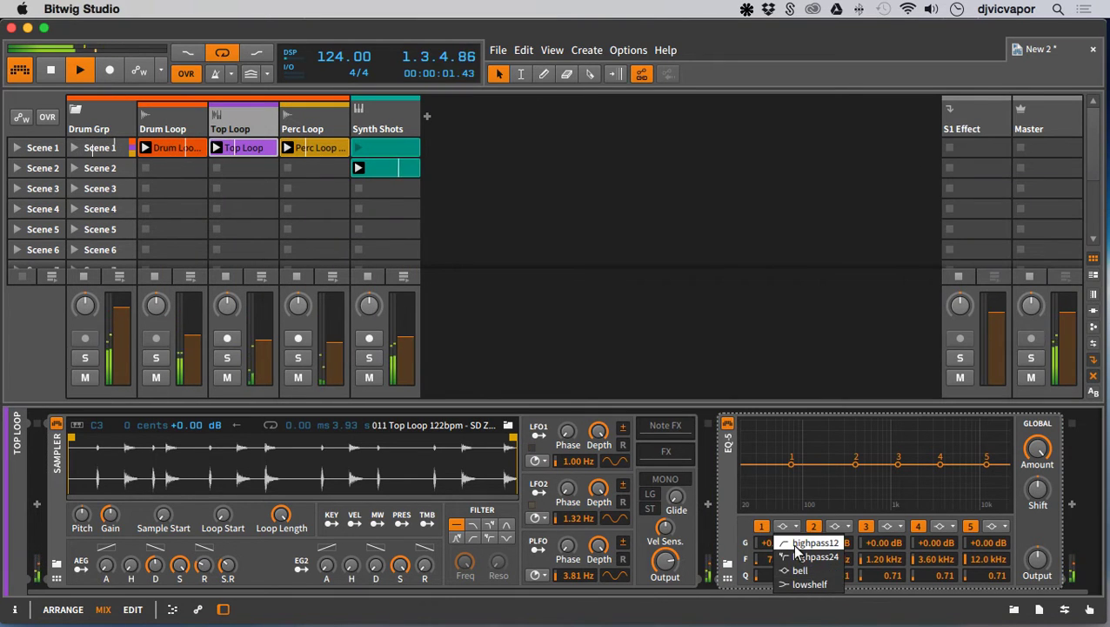
left_click(796, 542)
left_click_drag(787, 570, 787, 600)
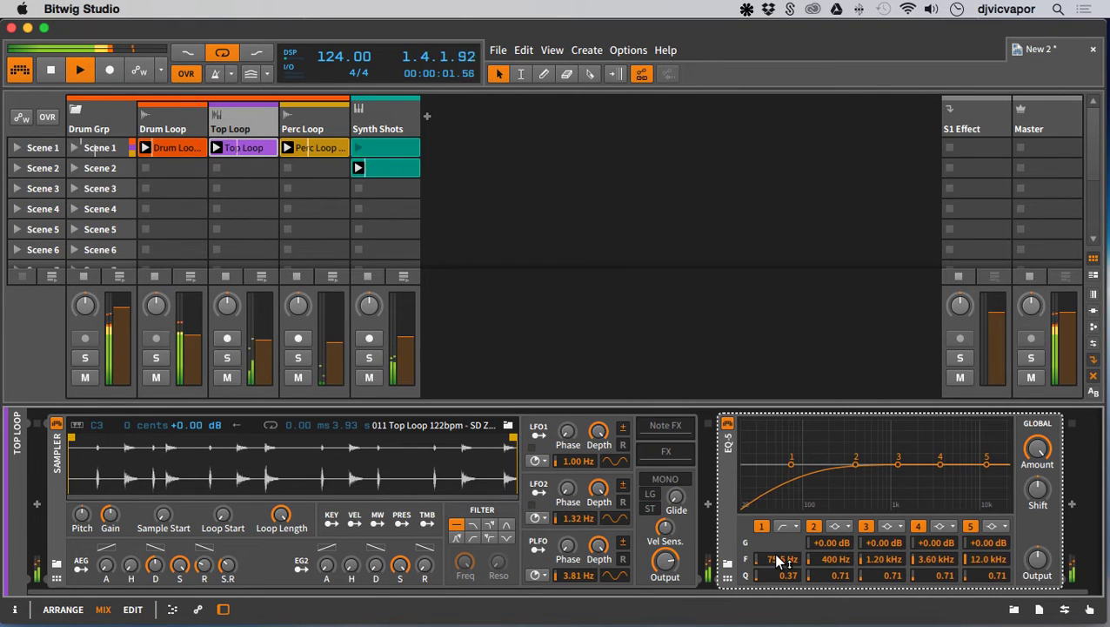
left_click_drag(777, 561, 777, 525)
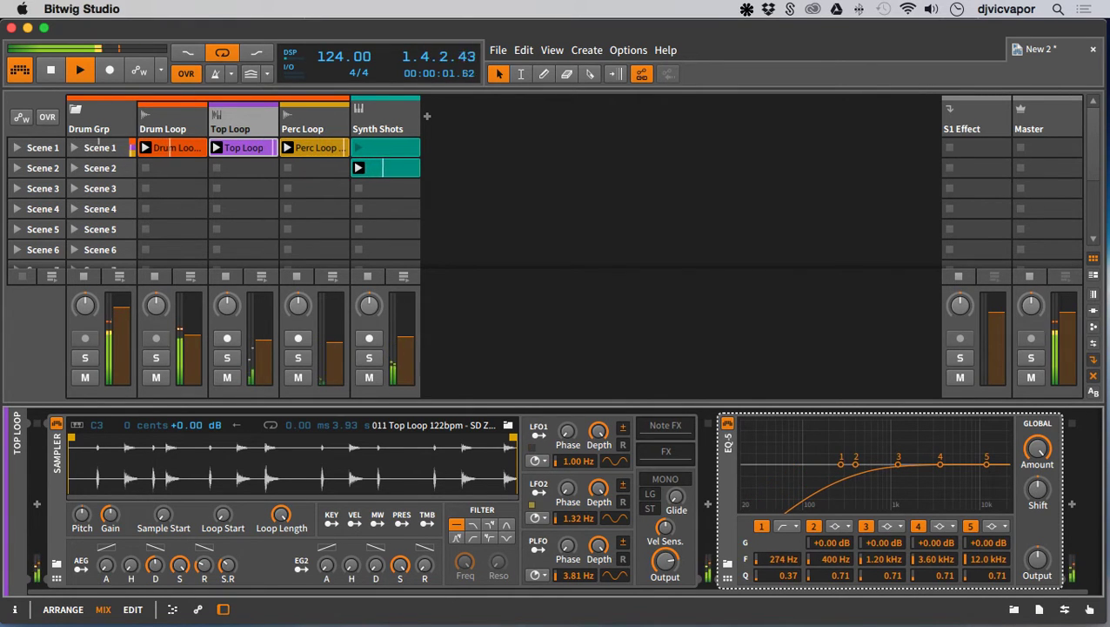
left_click(227, 359)
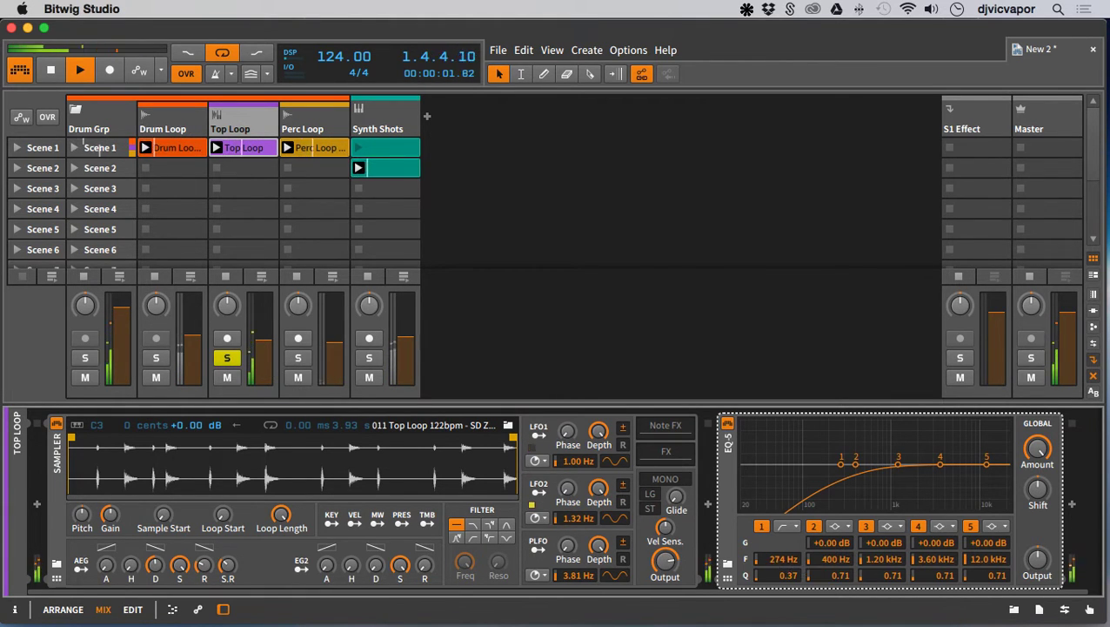
mouse_move(783, 559)
left_mouse_down()
mouse_move(783, 531)
mouse_move(783, 548)
left_mouse_up()
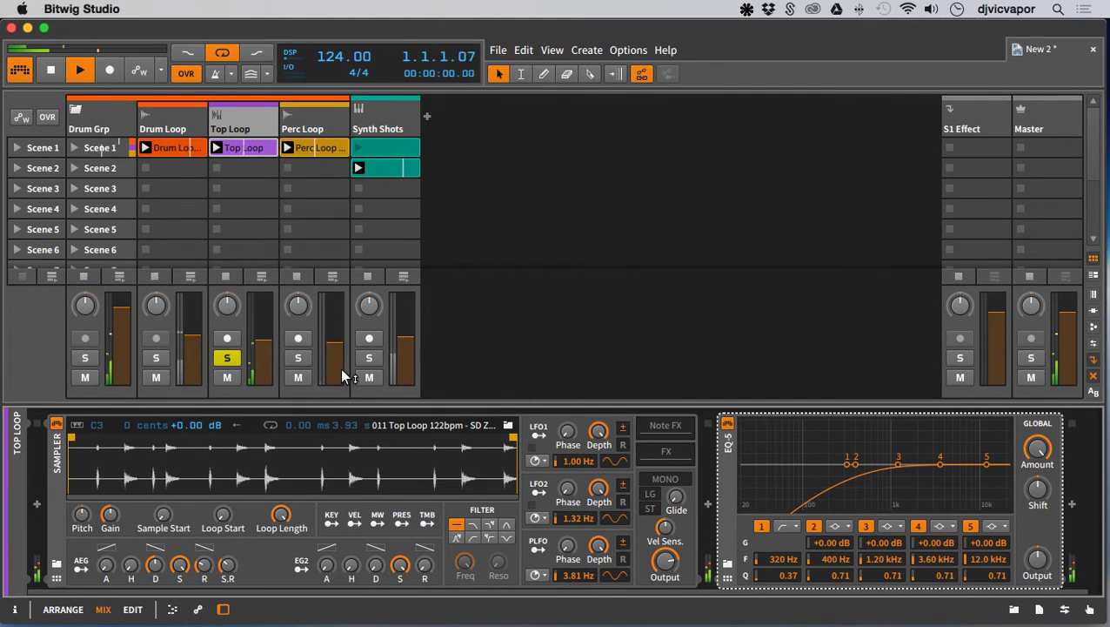
left_click(226, 358)
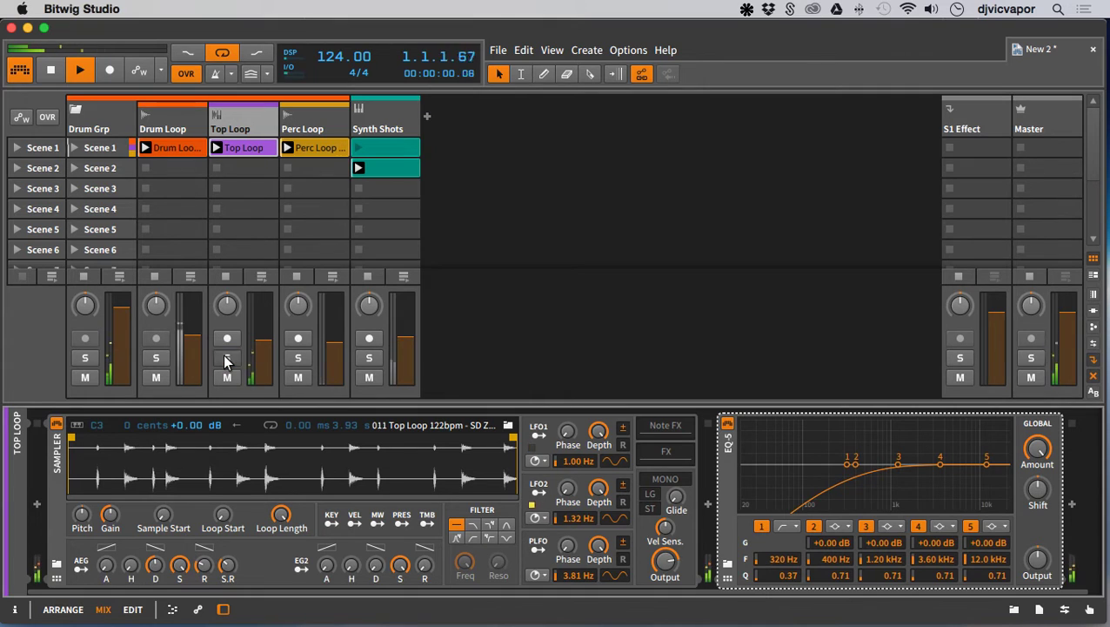
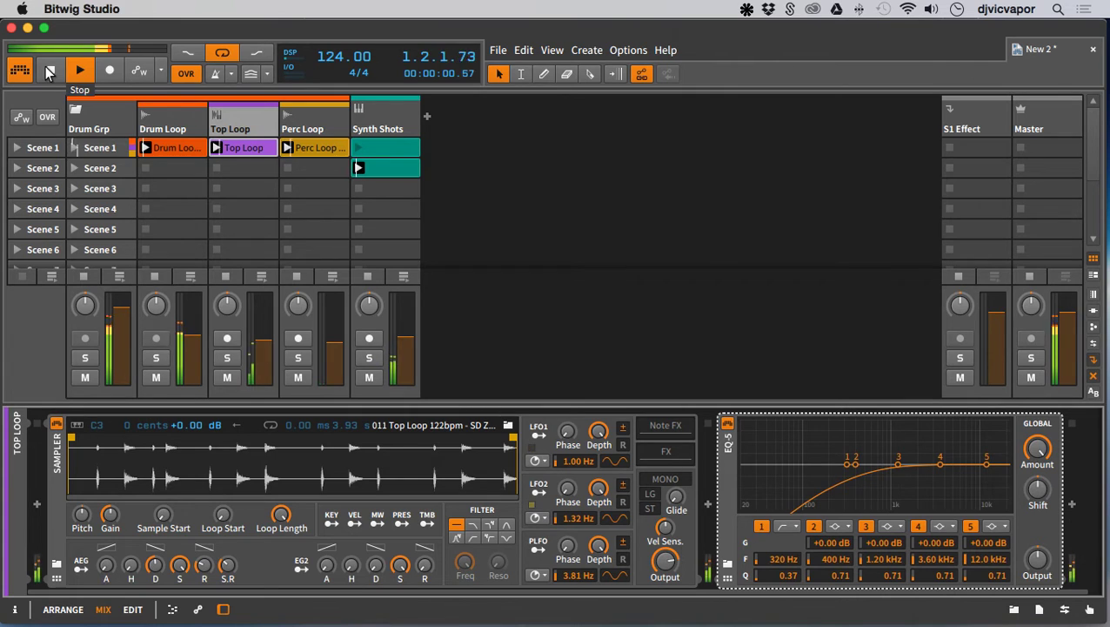
- Set the Perc Loop track's volume to about -15.6 dB, comparing the groove with it soloed and muted
left_click(297, 359)
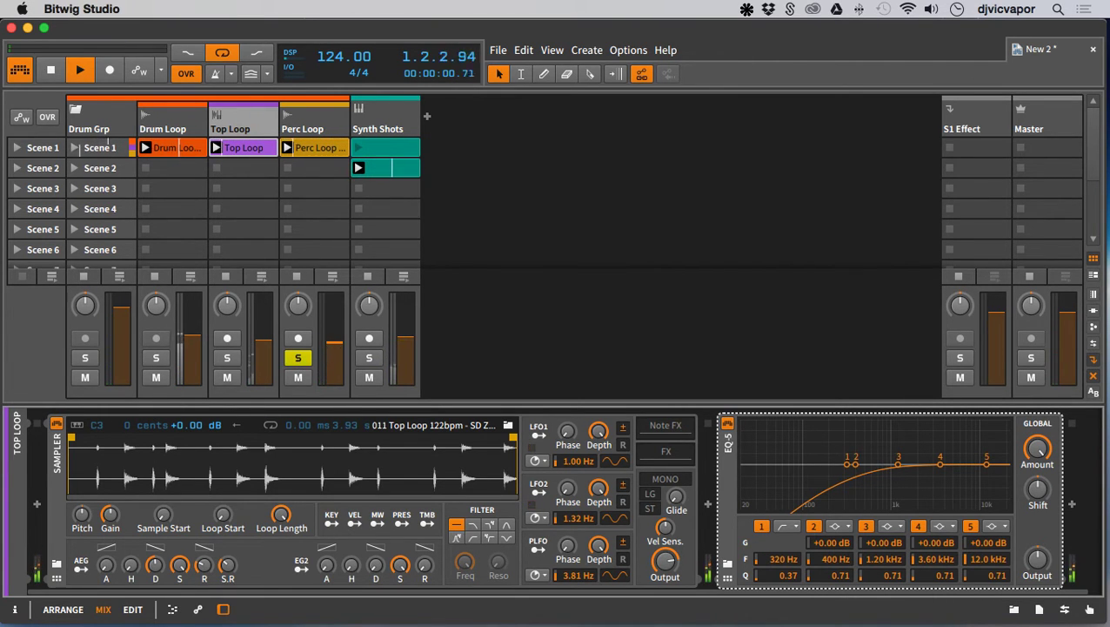
mouse_move(335, 375)
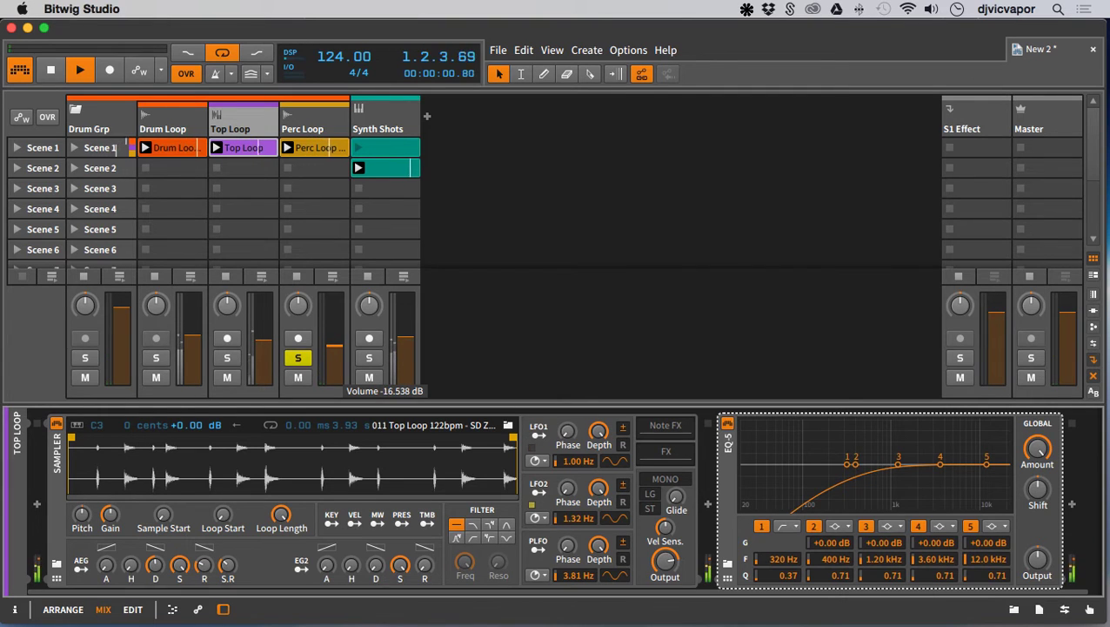
left_click(298, 358)
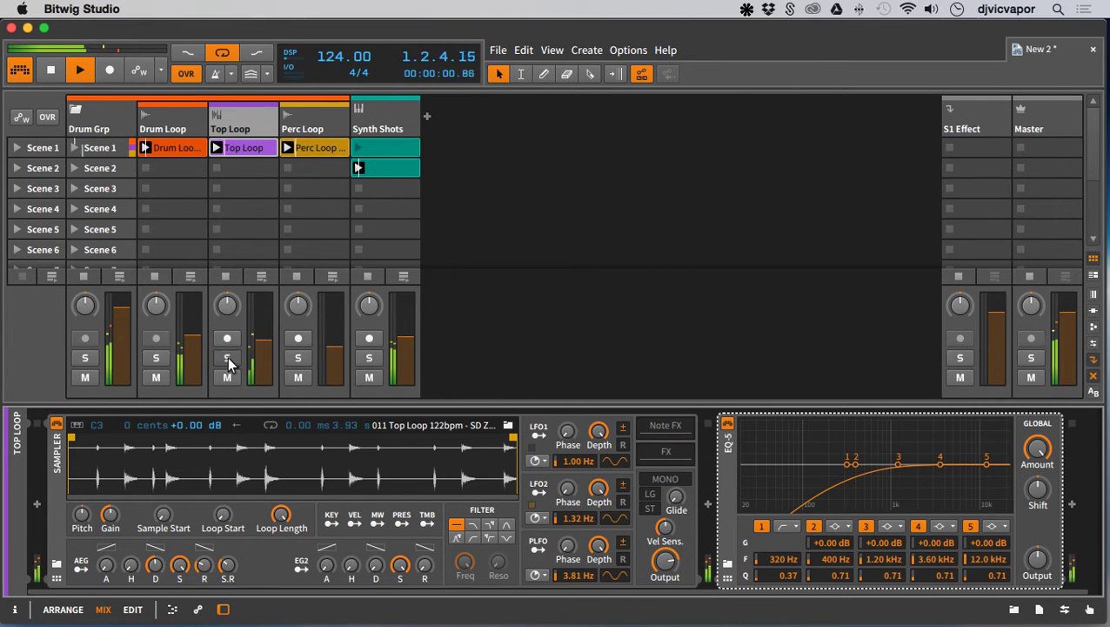
left_click(228, 359)
left_click(228, 359)
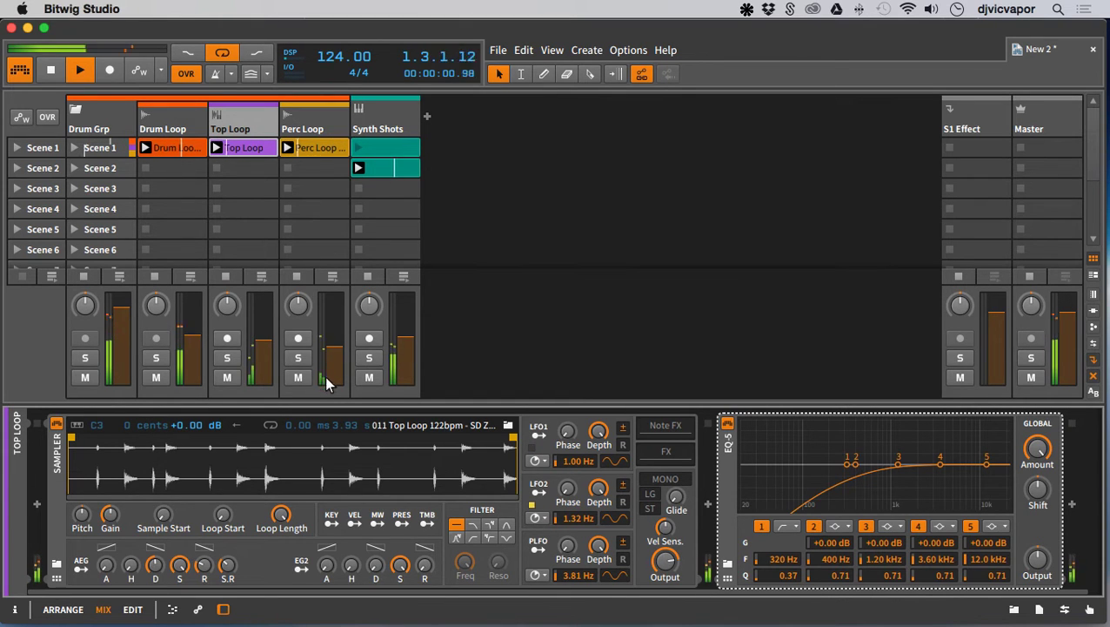
mouse_move(337, 352)
left_mouse_down()
mouse_move(337, 336)
mouse_move(337, 349)
left_mouse_up()
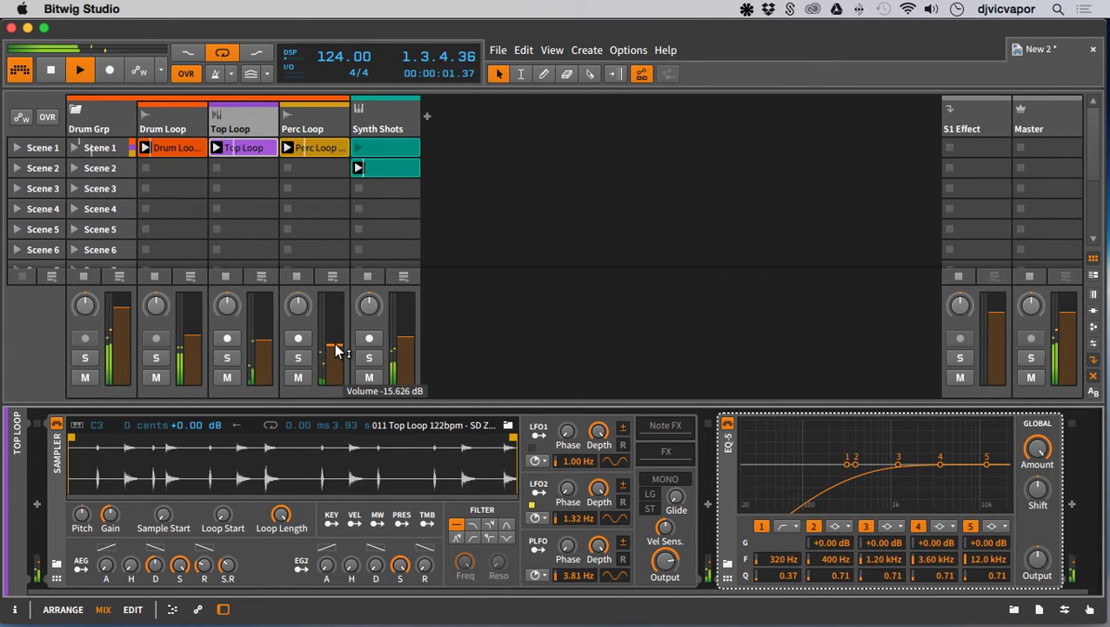
left_click(298, 376)
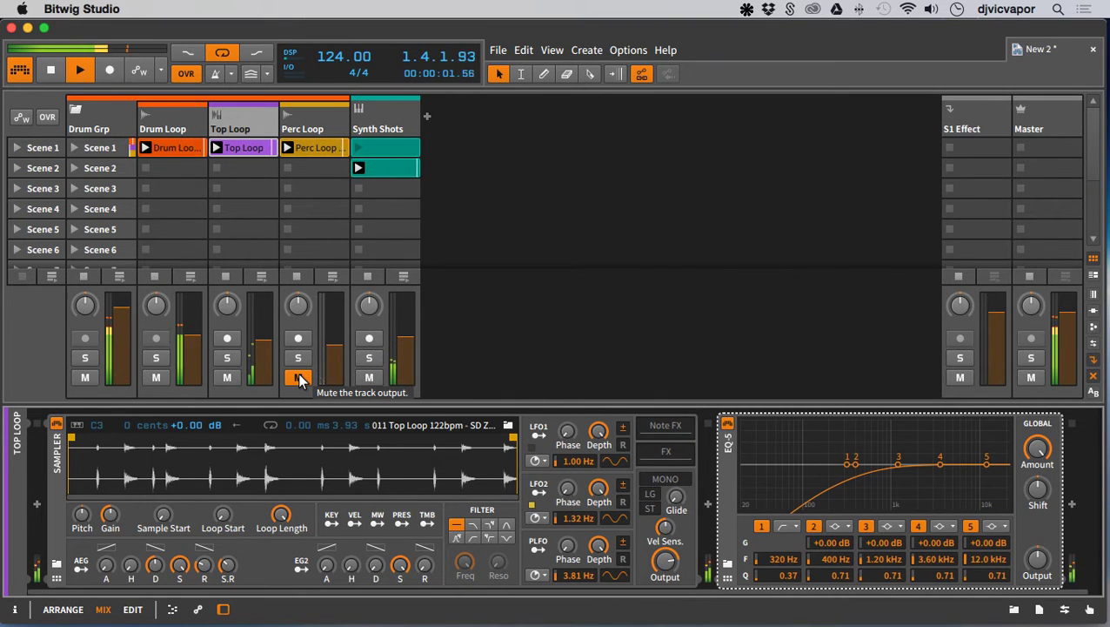
left_click(298, 377)
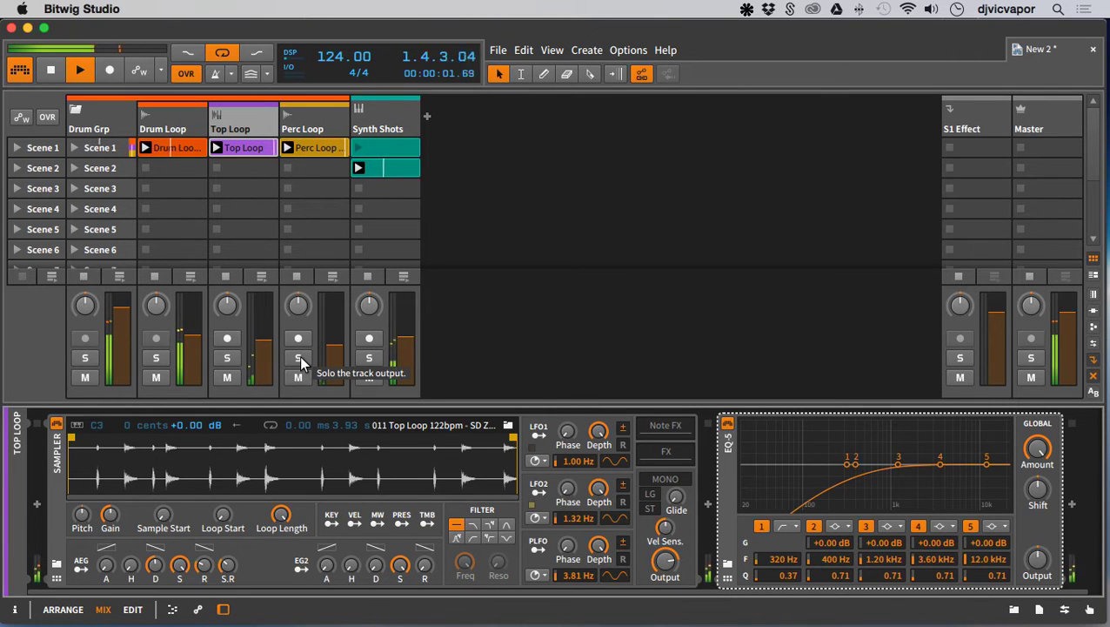
- Solo Perc Loop, preview the 015 Perc Loop 122bpm sample and replace the track's Scene 1 clip with it
left_click(298, 358)
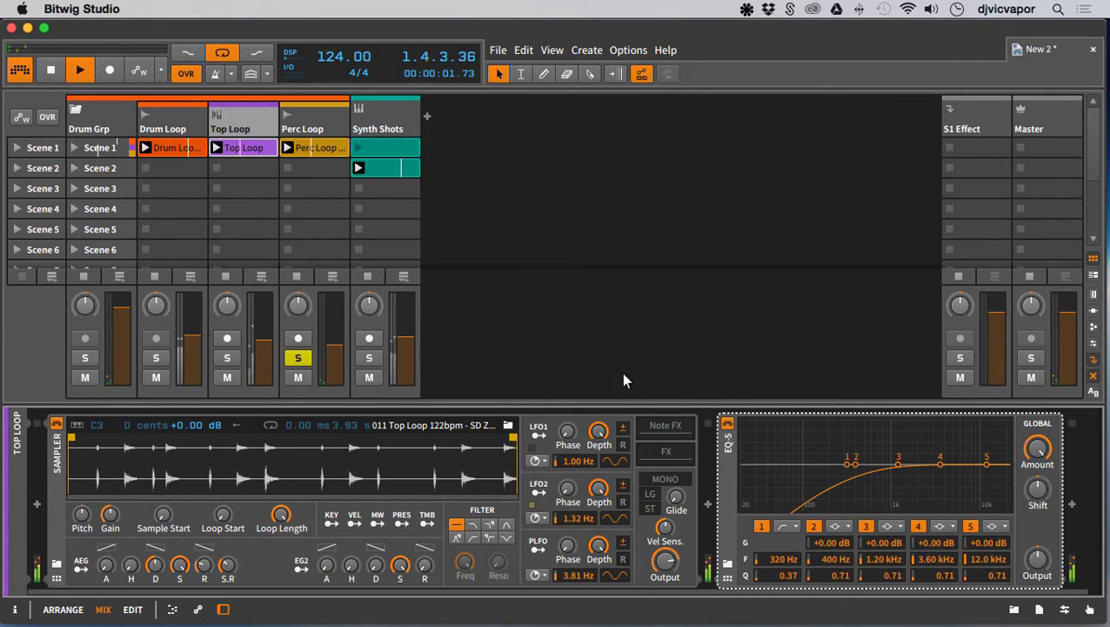
left_click(1013, 611)
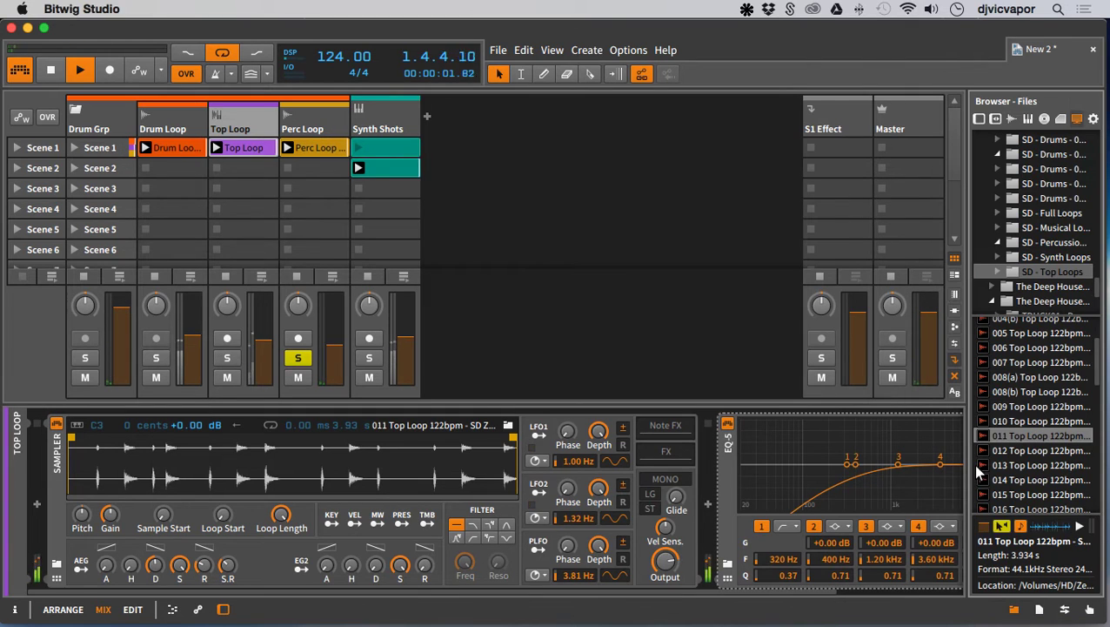
left_click(1023, 243)
left_click(1020, 448)
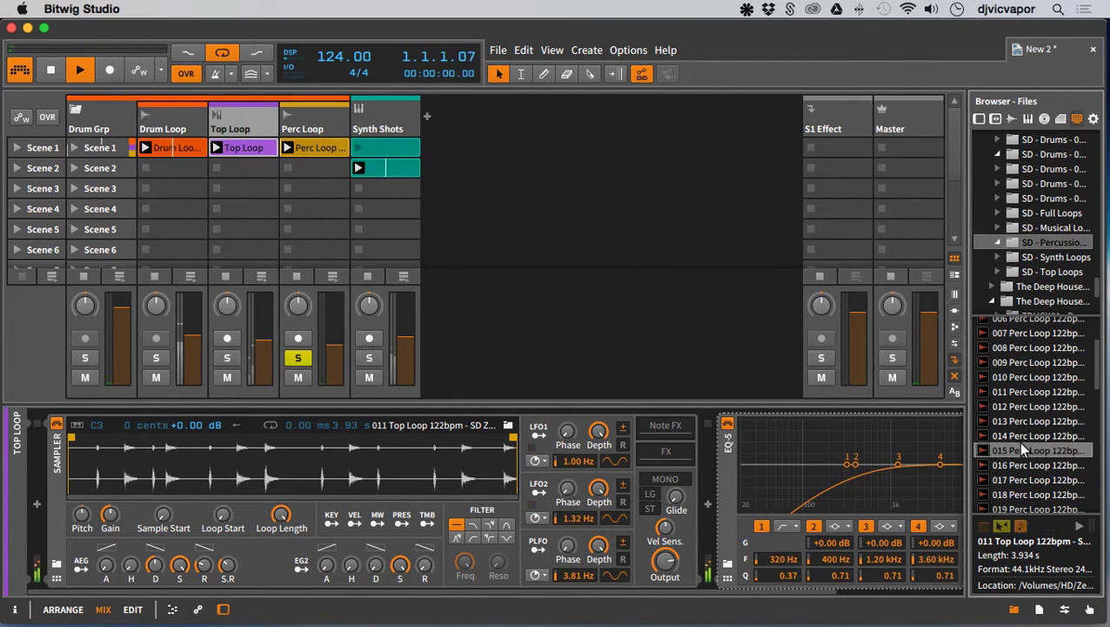
scroll(1021, 446, "down", 3)
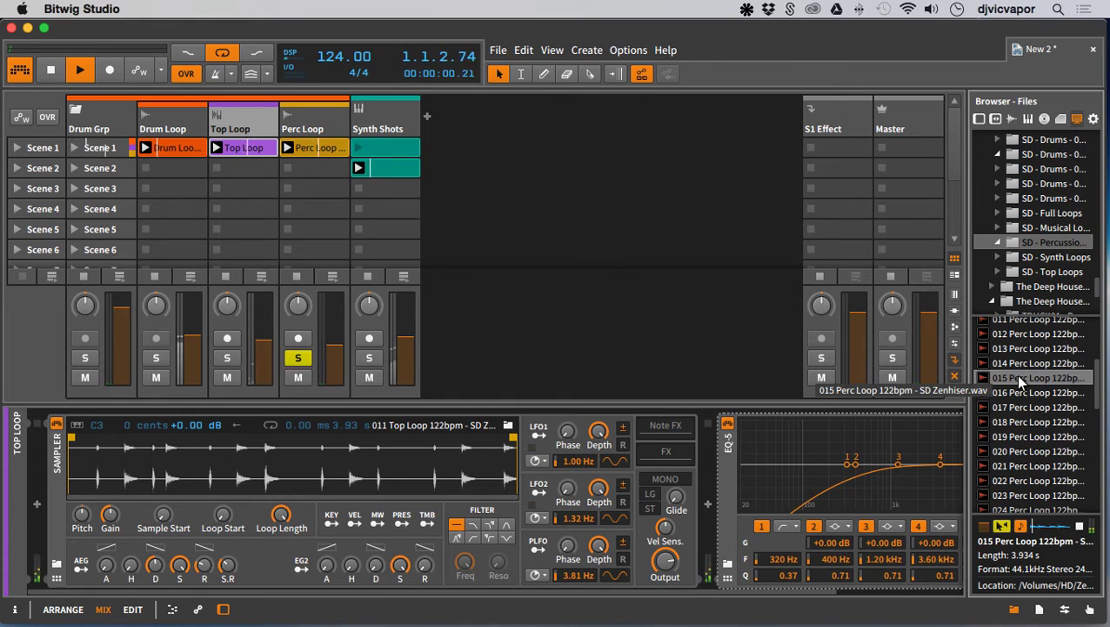
left_click_drag(1020, 380, 336, 149)
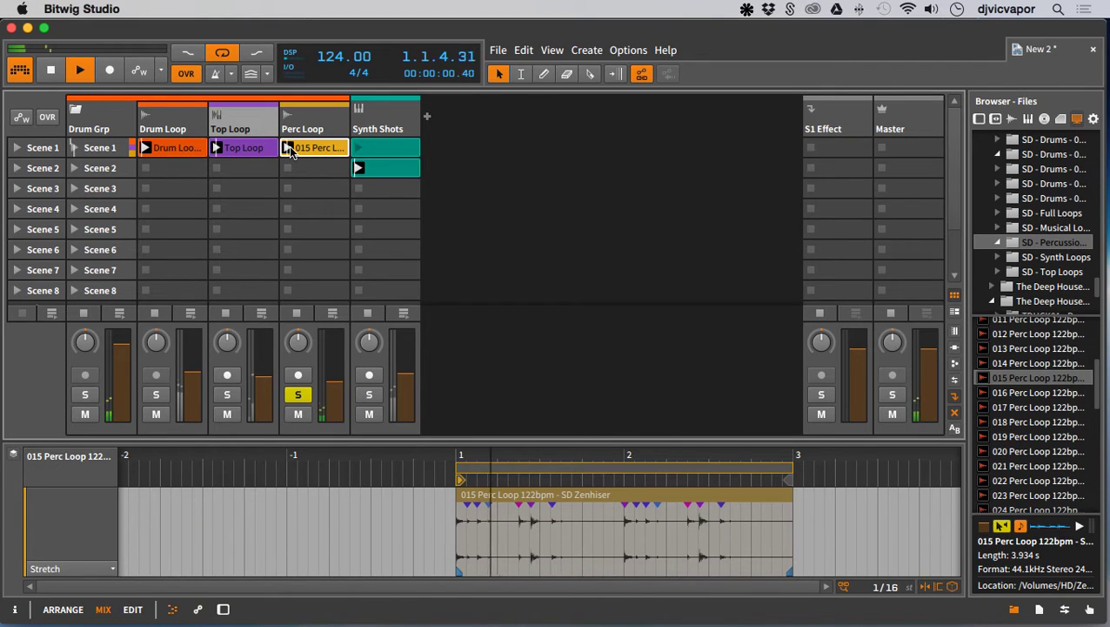
- Unsolo Perc Loop and raise its volume to about -8.6 dB in the full mix
left_click(301, 395)
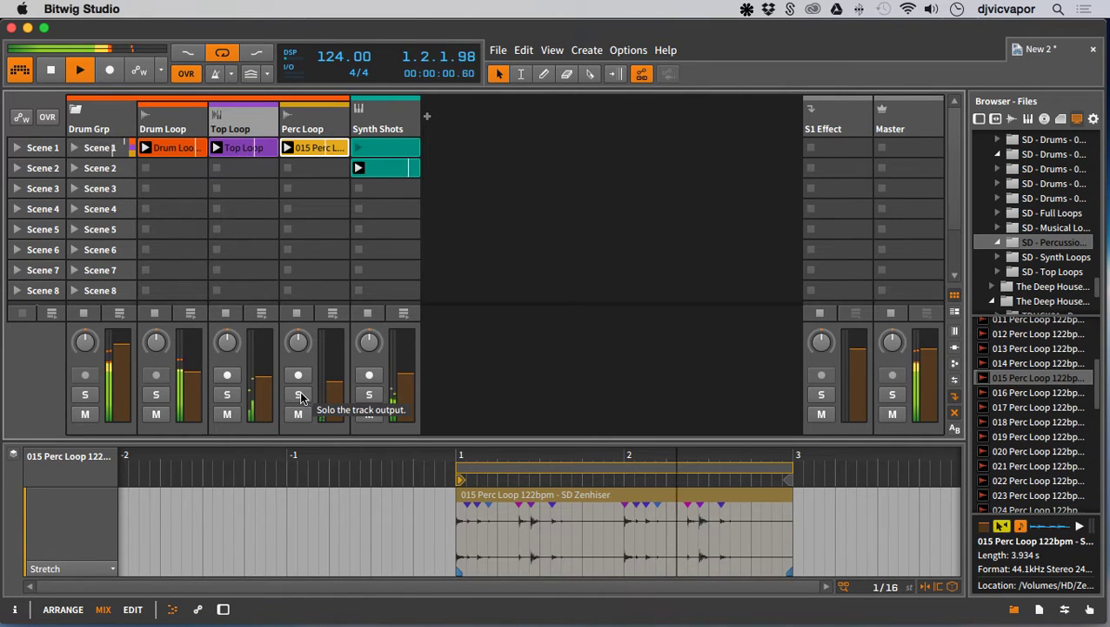
left_click_drag(334, 416, 333, 406)
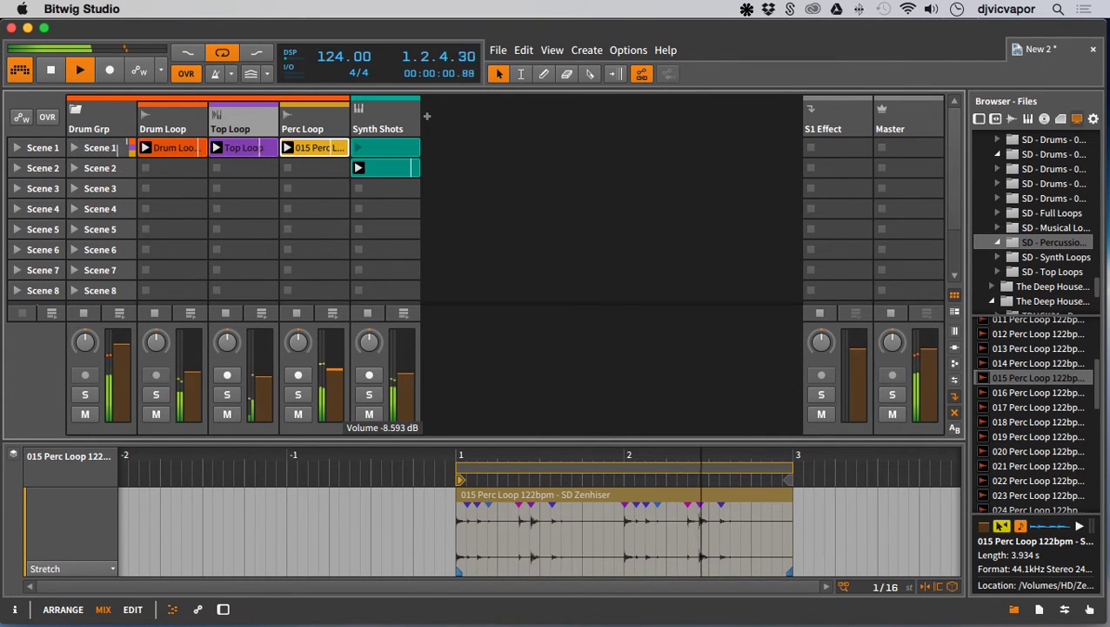
- Solo Perc Loop, preview the 016 and 018 perc samples and replace the track's Scene 1 clip with 018 Perc Loop 122bpm
left_click(297, 393)
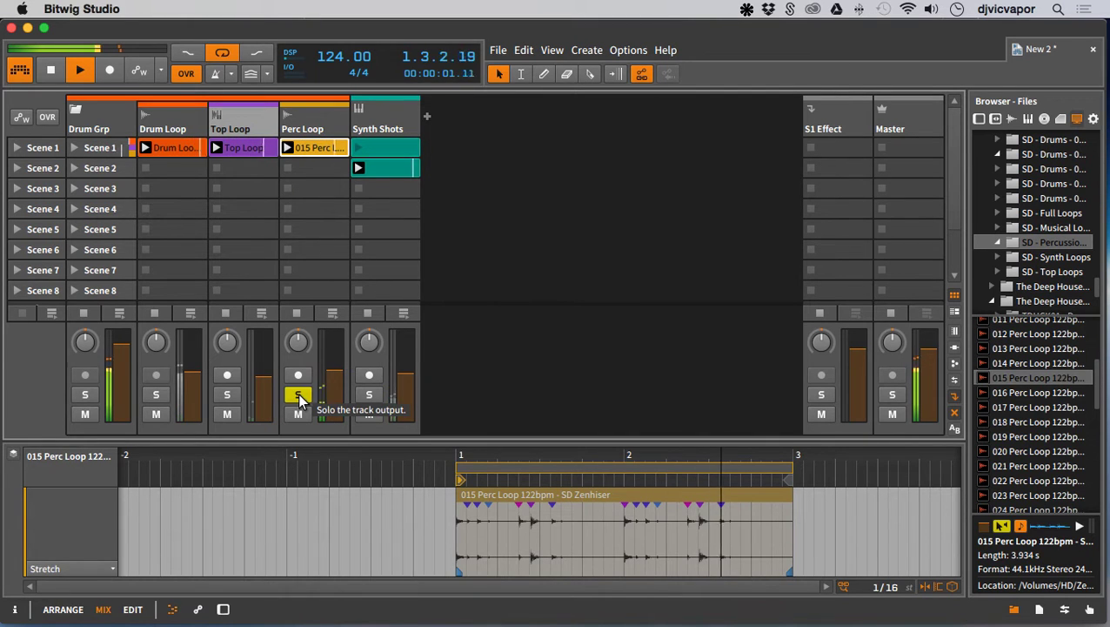
left_click(1016, 393)
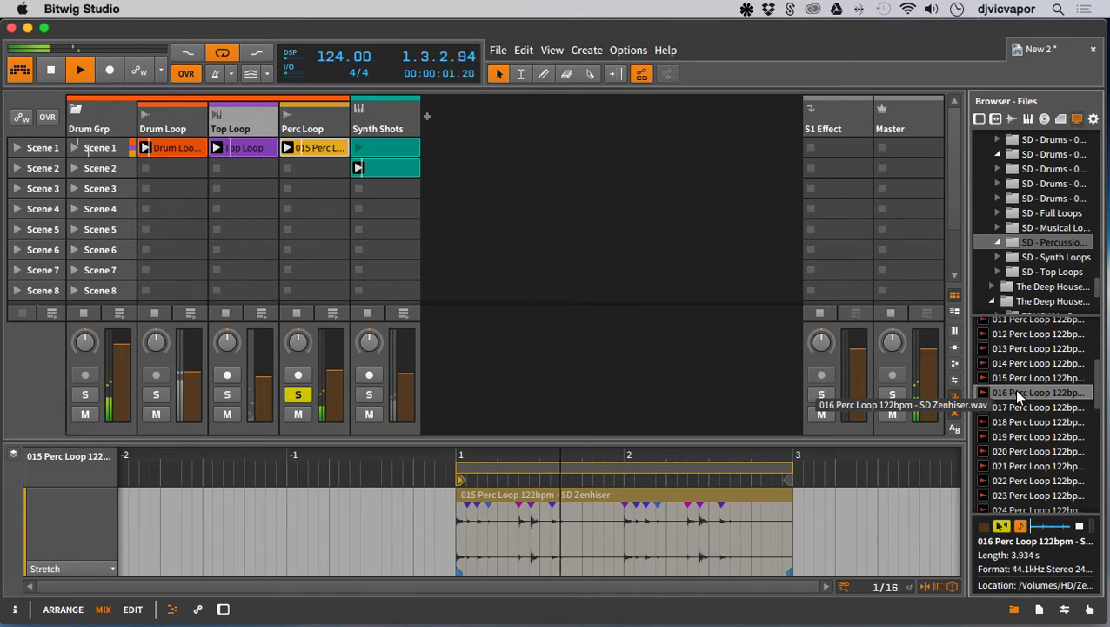
left_click(1010, 407)
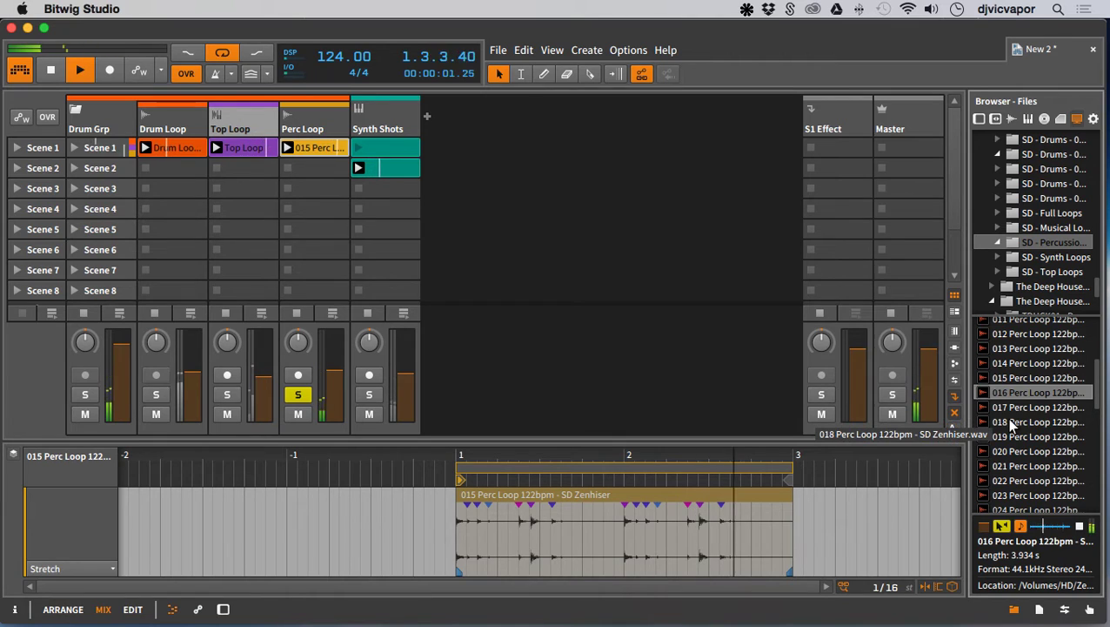
left_click(1006, 421)
scroll(1009, 421, "down", 1)
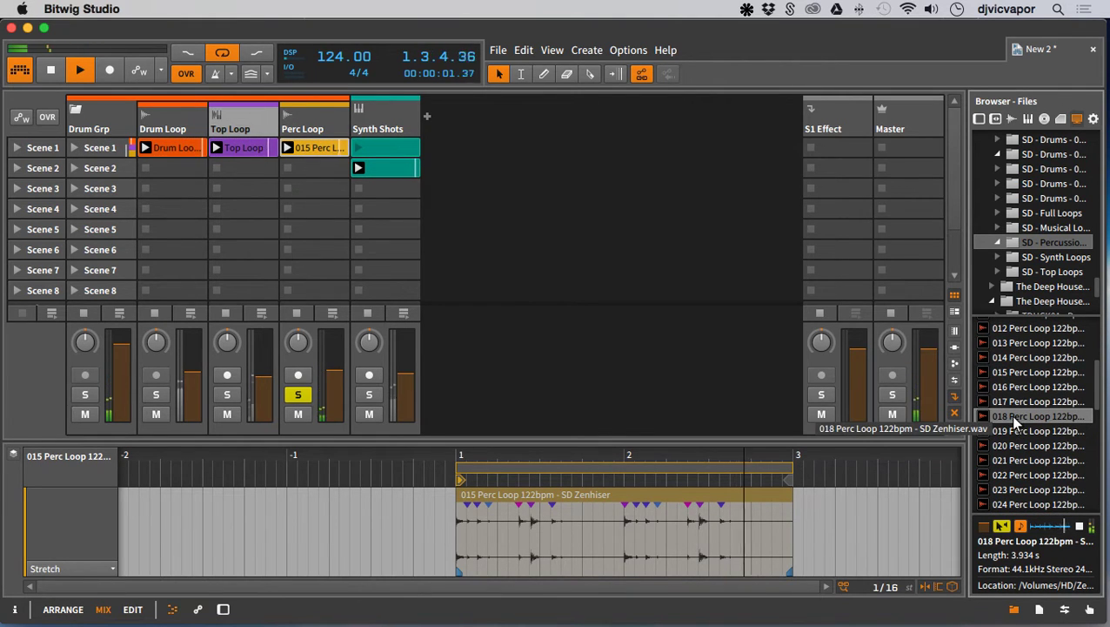
left_click_drag(1010, 415, 327, 150)
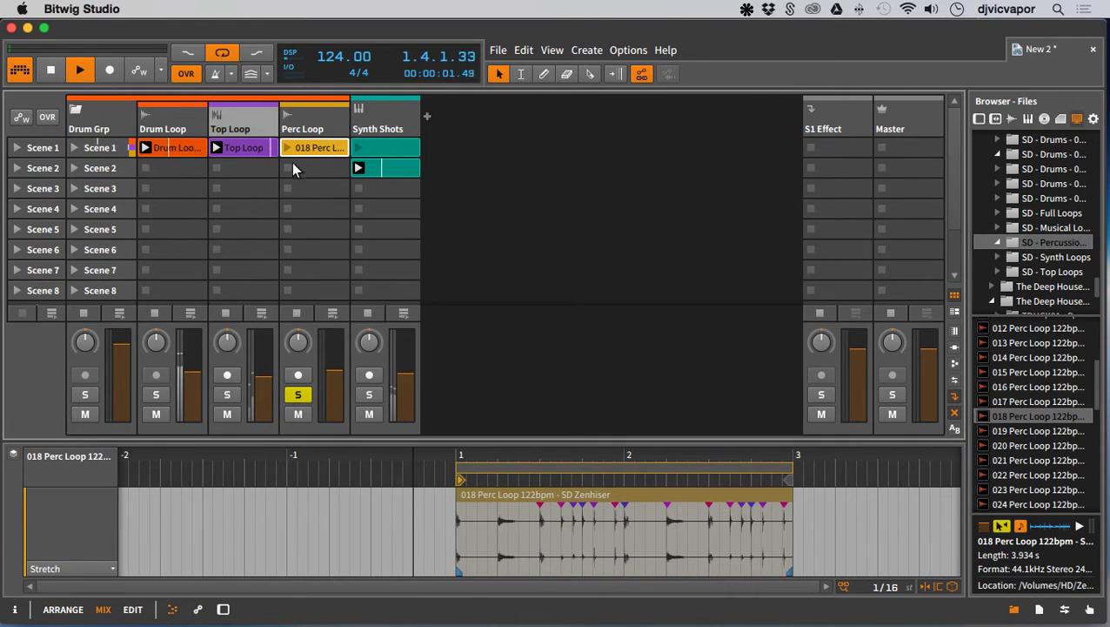
- Unsolo Perc Loop, lower its volume to about -16.2 dB in the full mix and enlarge the clip editor
left_click(298, 396)
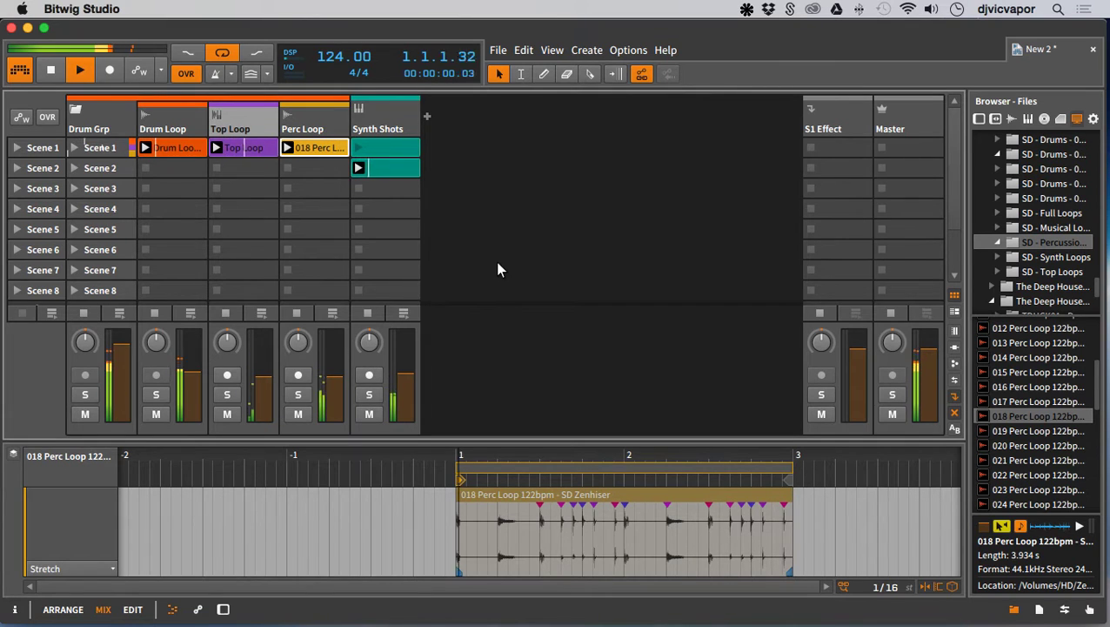
left_click_drag(333, 375, 333, 389)
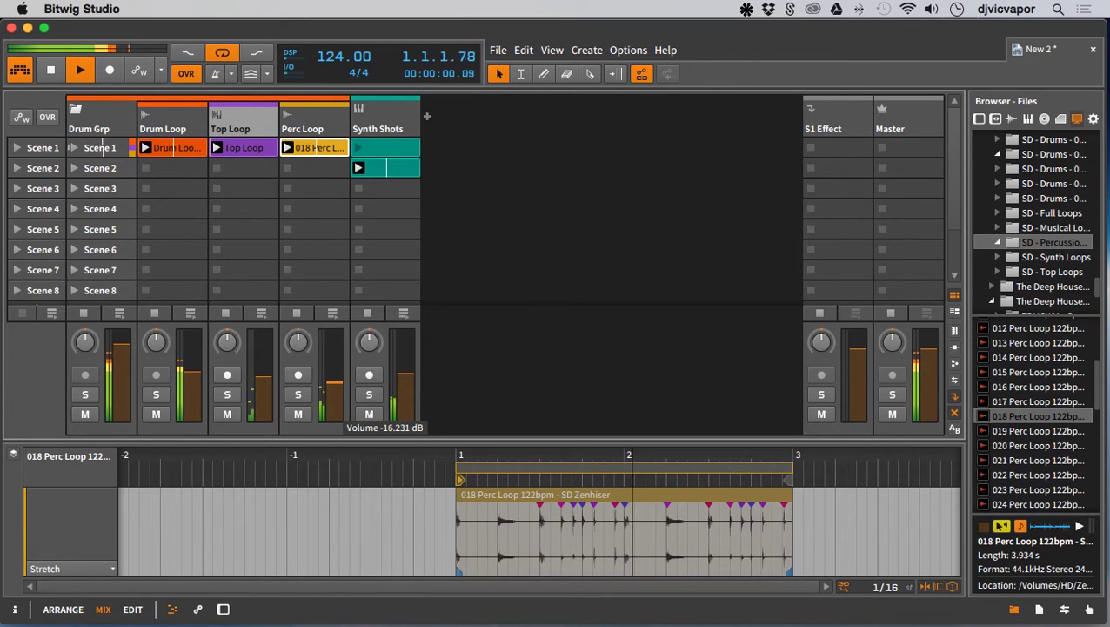
left_click_drag(567, 436, 566, 354)
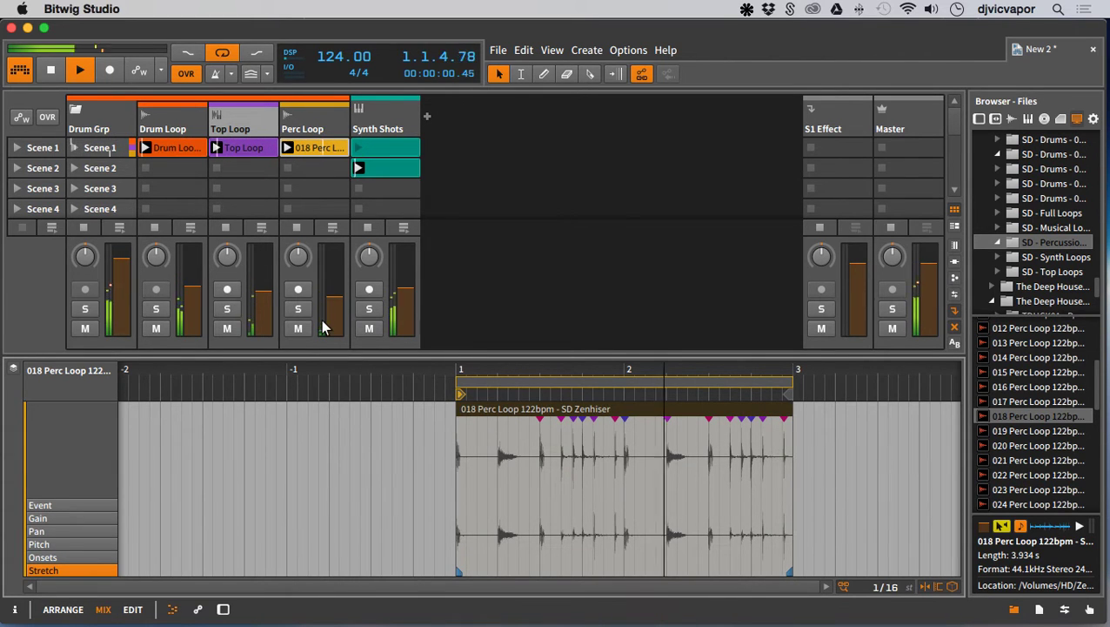
- Solo Perc Loop, preview the samples from 019 to 022 and replace its Scene 1 clip with 022 Perc Loop 122bpm
left_click(297, 309)
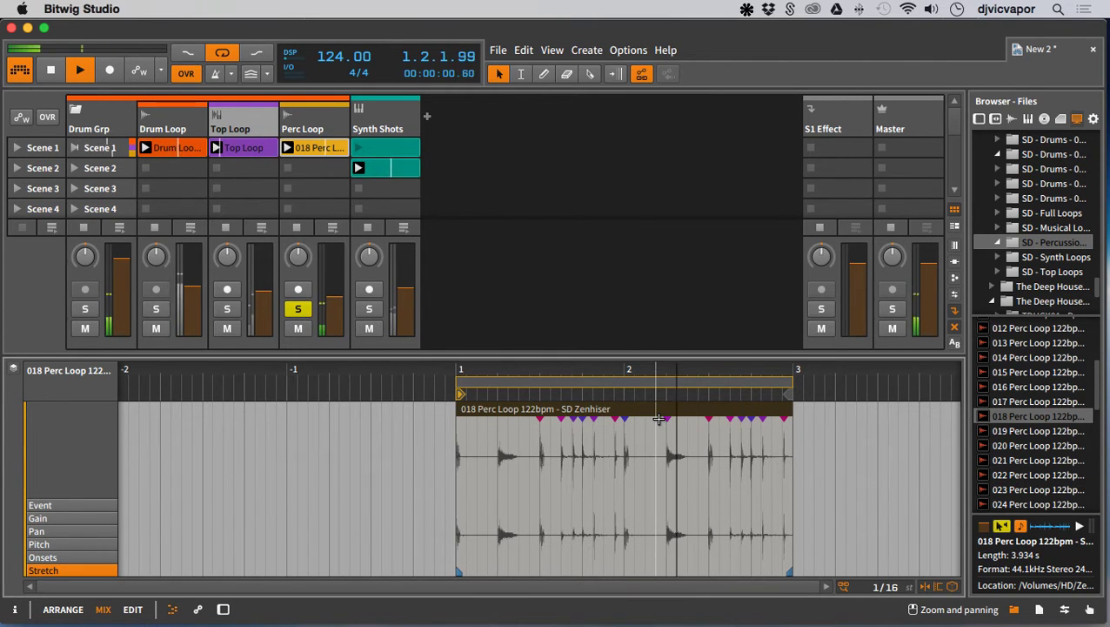
left_click(1021, 433)
scroll(1026, 441, "down", 1)
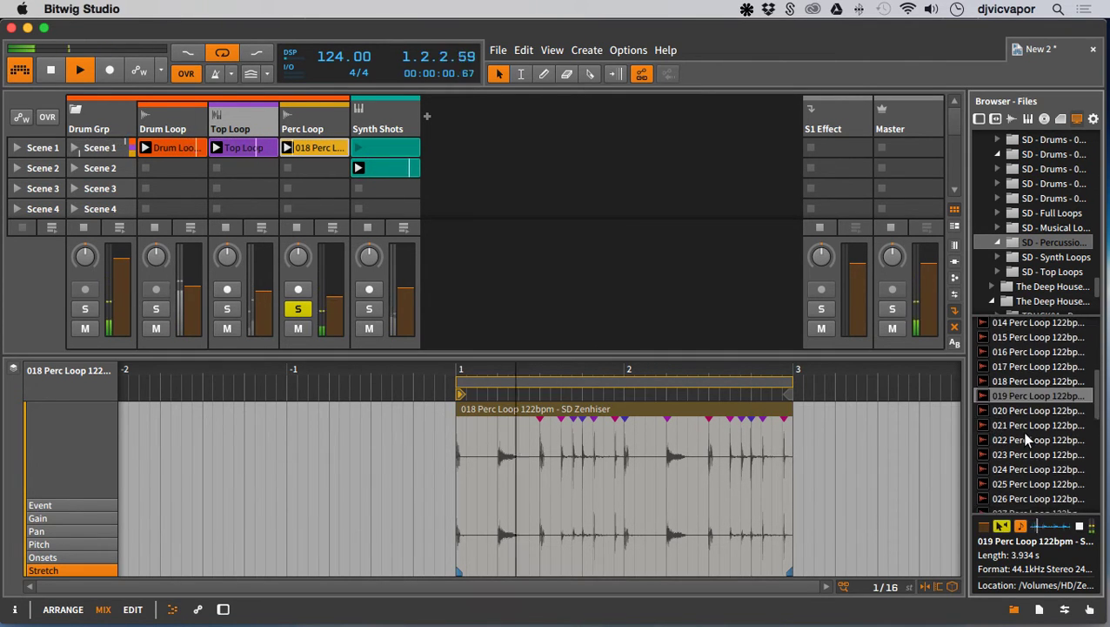
left_click(1028, 413)
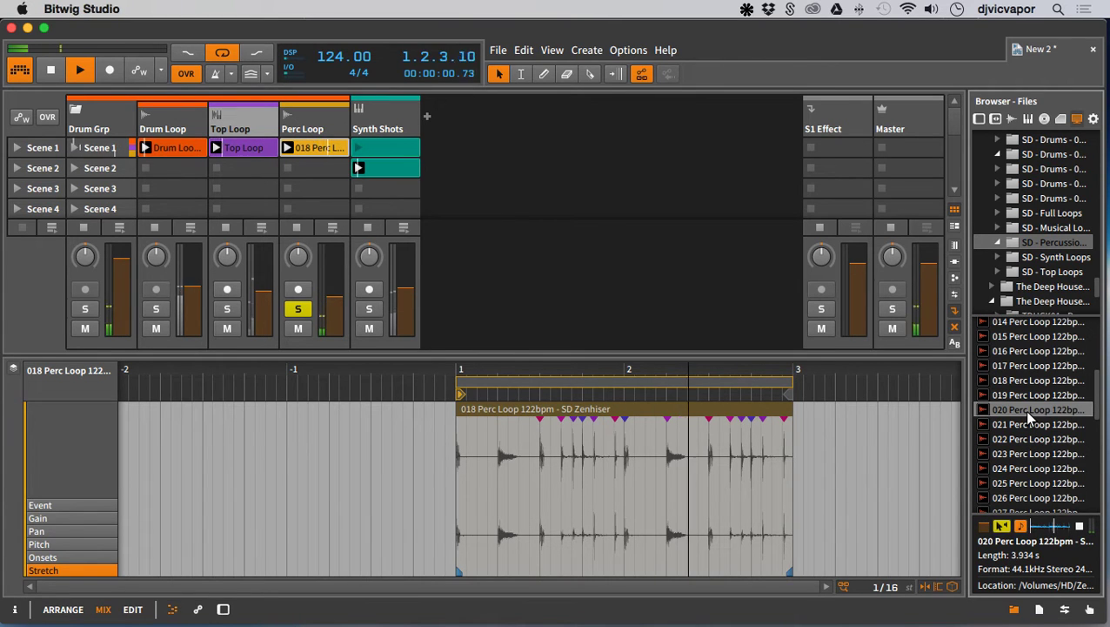
scroll(1029, 417, "down", 1)
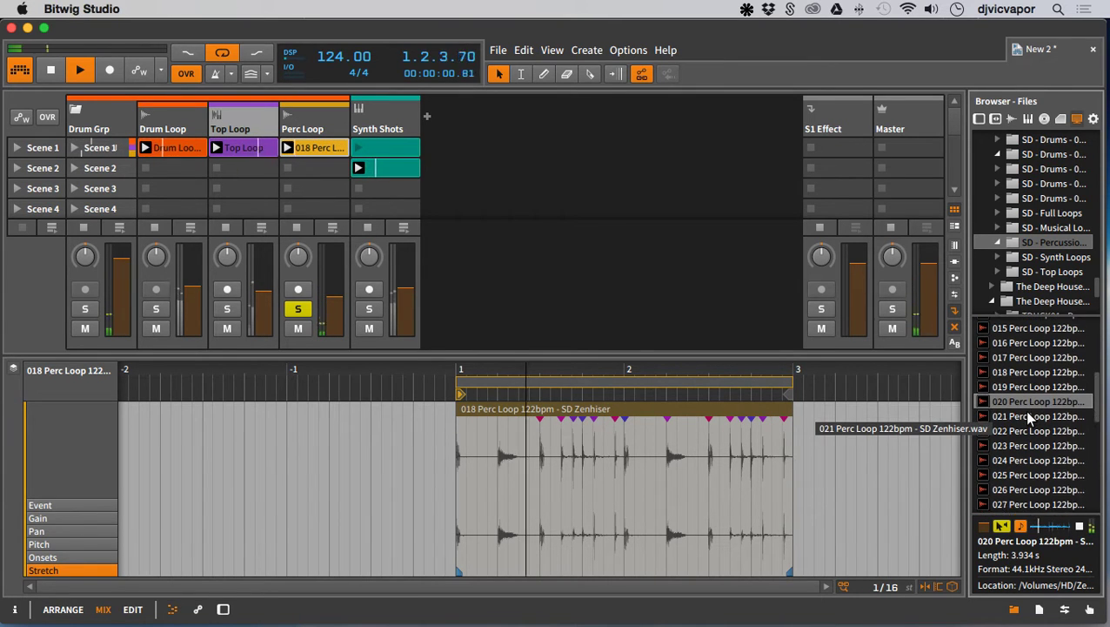
scroll(1027, 418, "down", 1)
left_click(1022, 420)
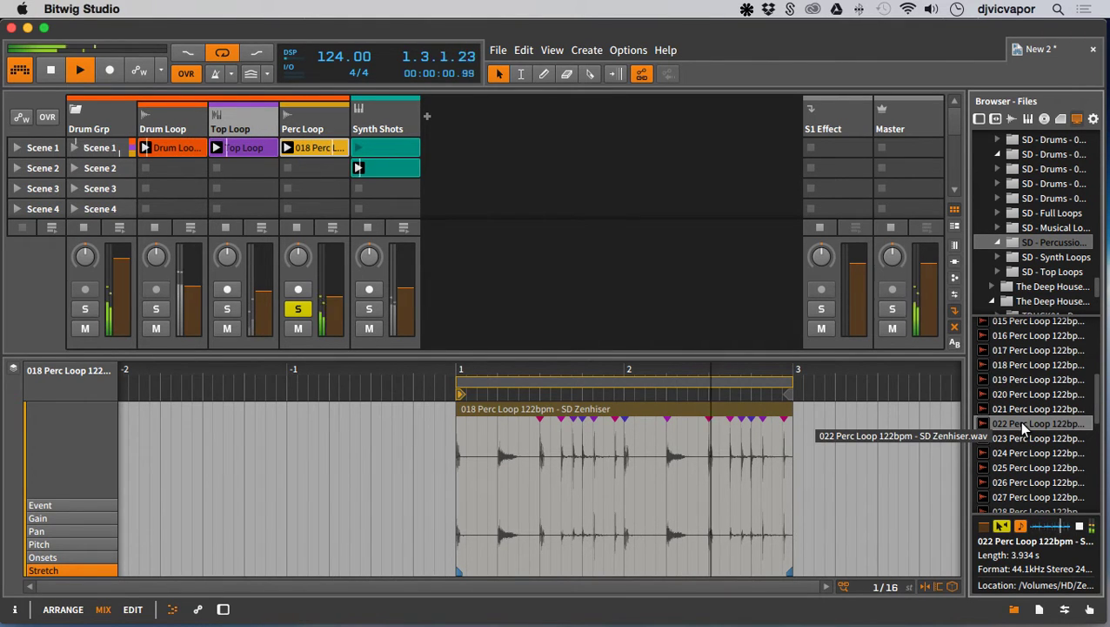
left_click_drag(1018, 416, 306, 155)
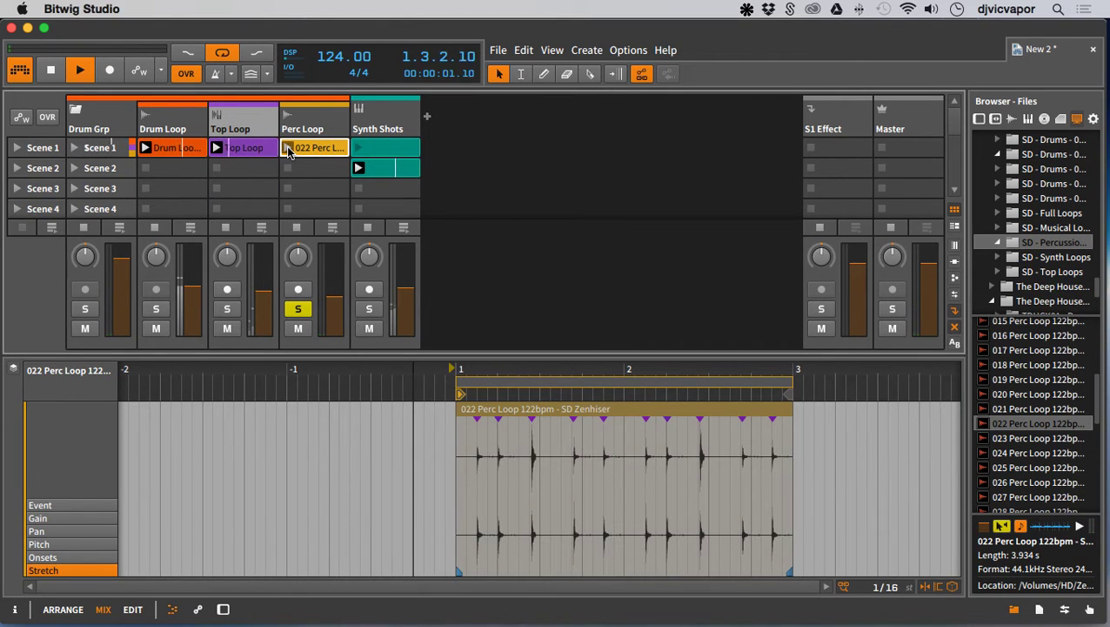
- Unsolo Perc Loop, raise its volume slightly in the full mix and shrink the clip editor
left_click(298, 309)
left_click_drag(334, 302, 334, 294)
left_click_drag(492, 357, 484, 447)
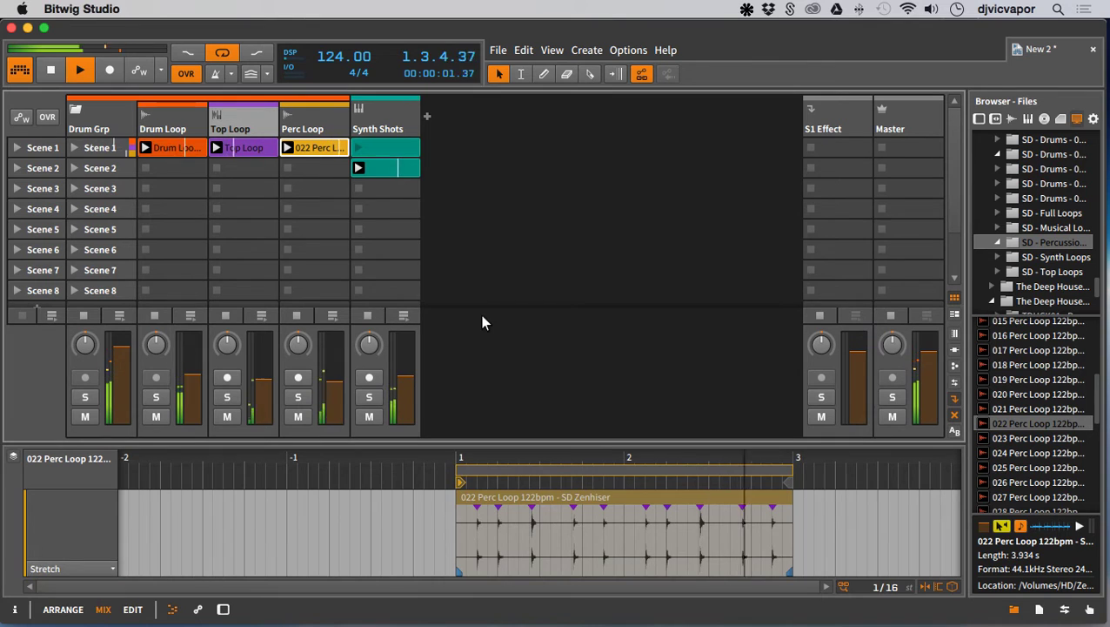
- Rename the Perc Loop track's Scene 1 clip as Perc Loop
right_click(307, 149)
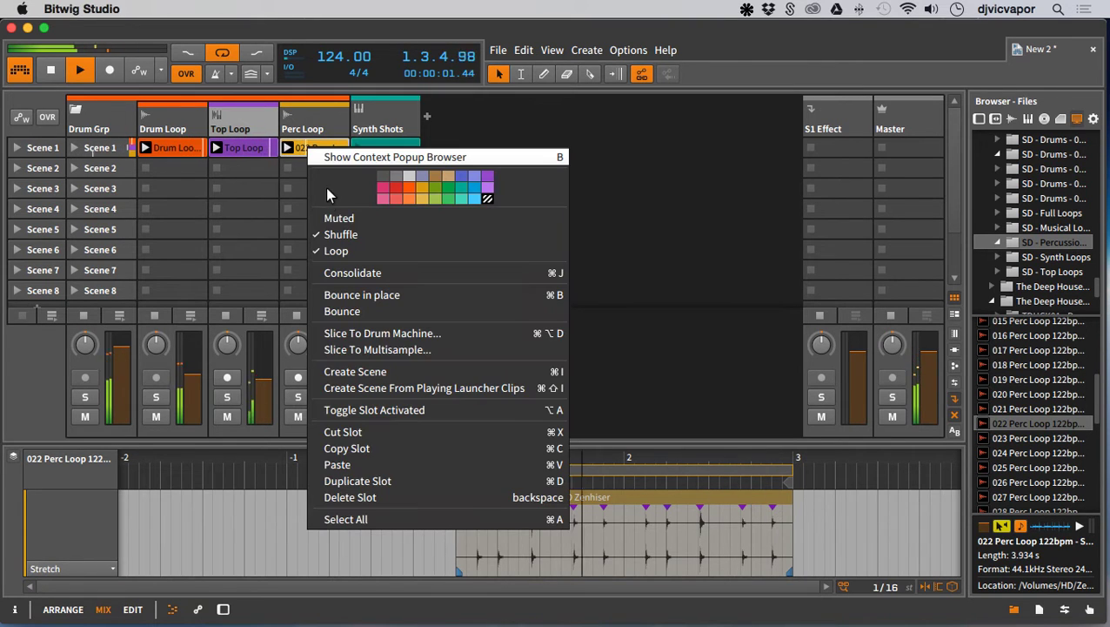
key("Escape")
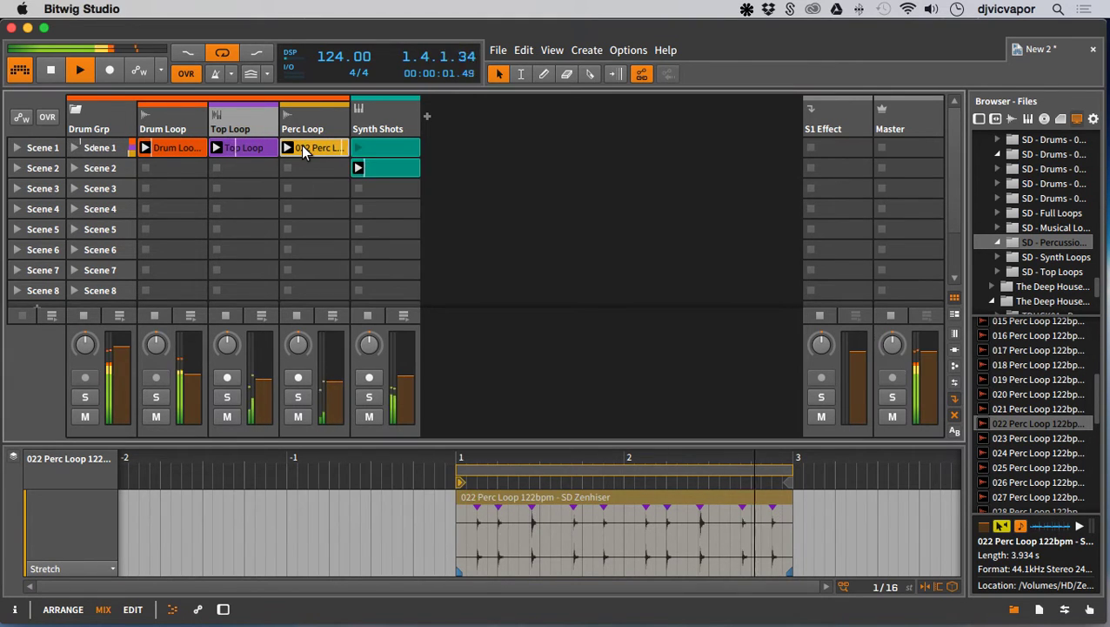
double_click(303, 148)
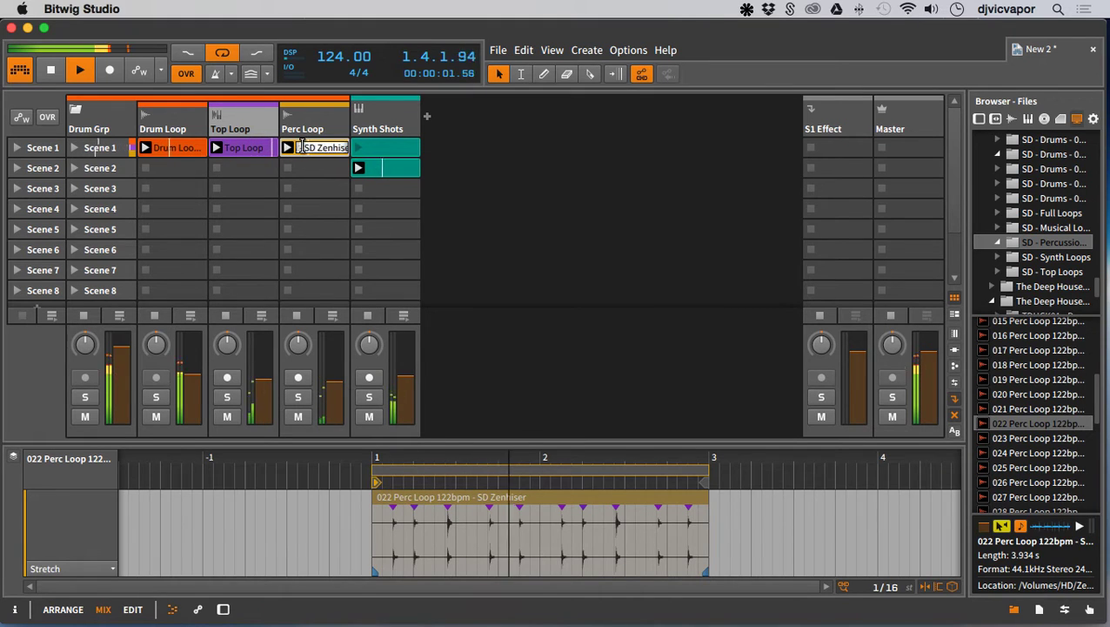
type("P")
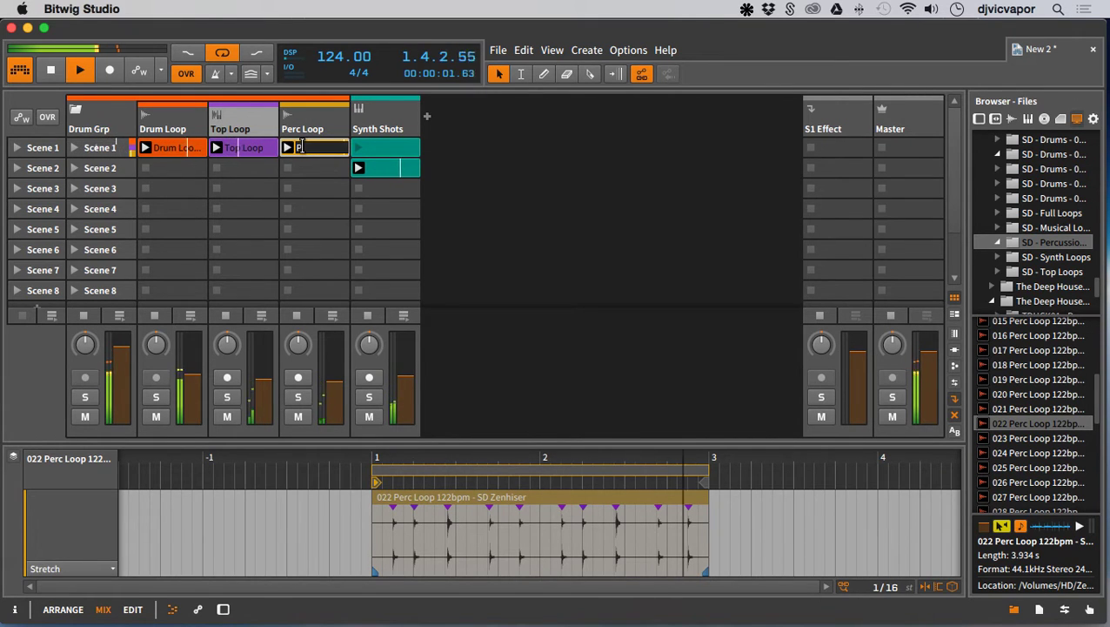
type("erc Loop")
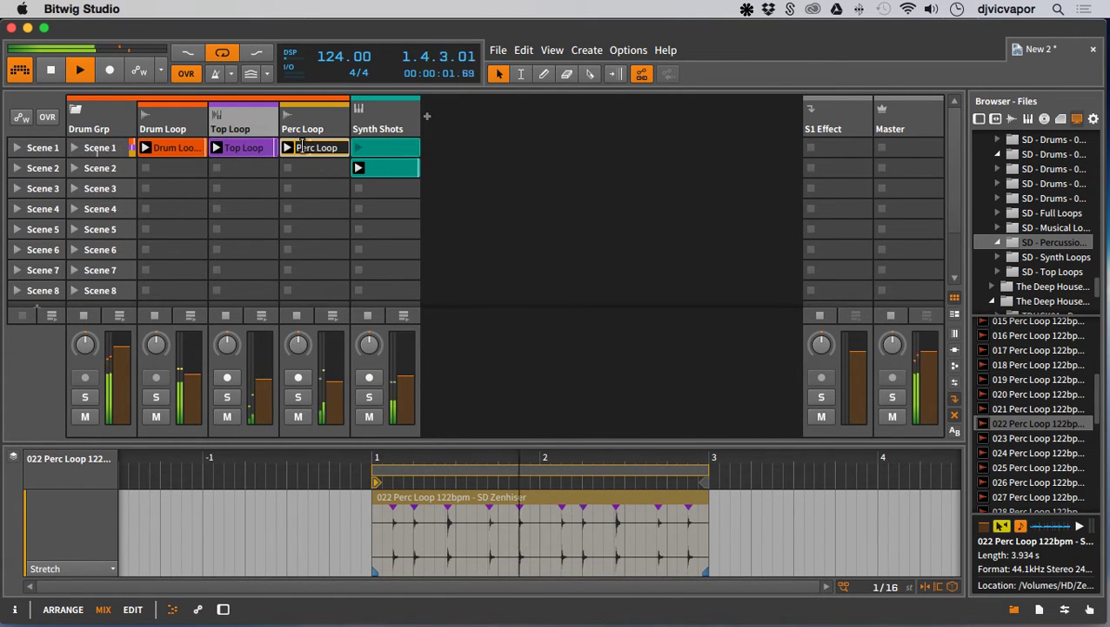
key("Return")
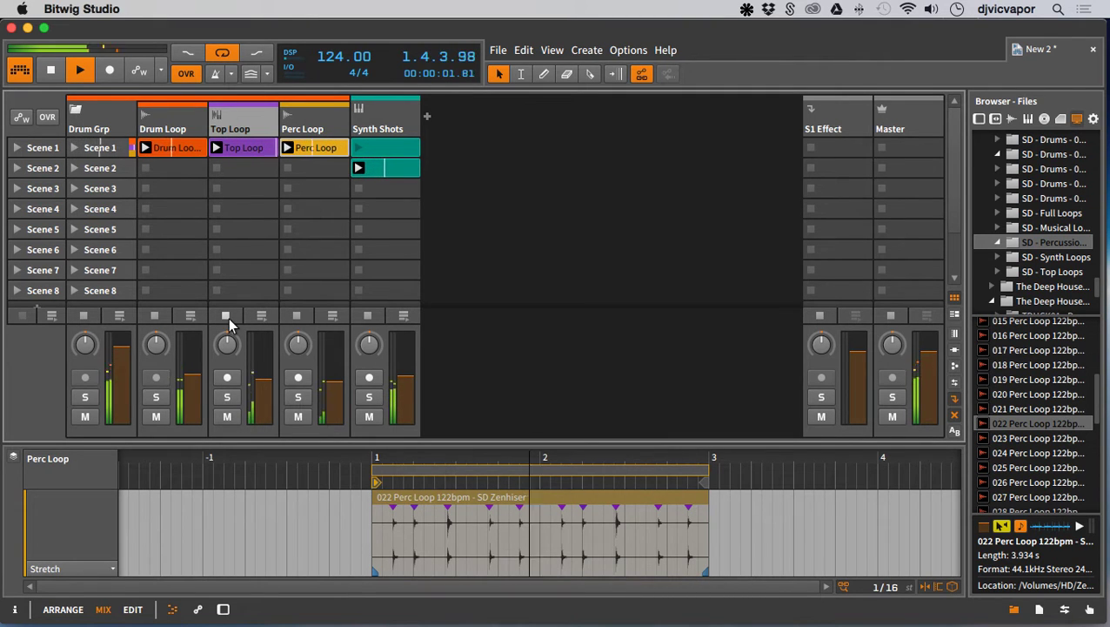
- Lower the Perc Loop track's volume to about -18.5 dB and show its device chain
left_click_drag(335, 386, 339, 394)
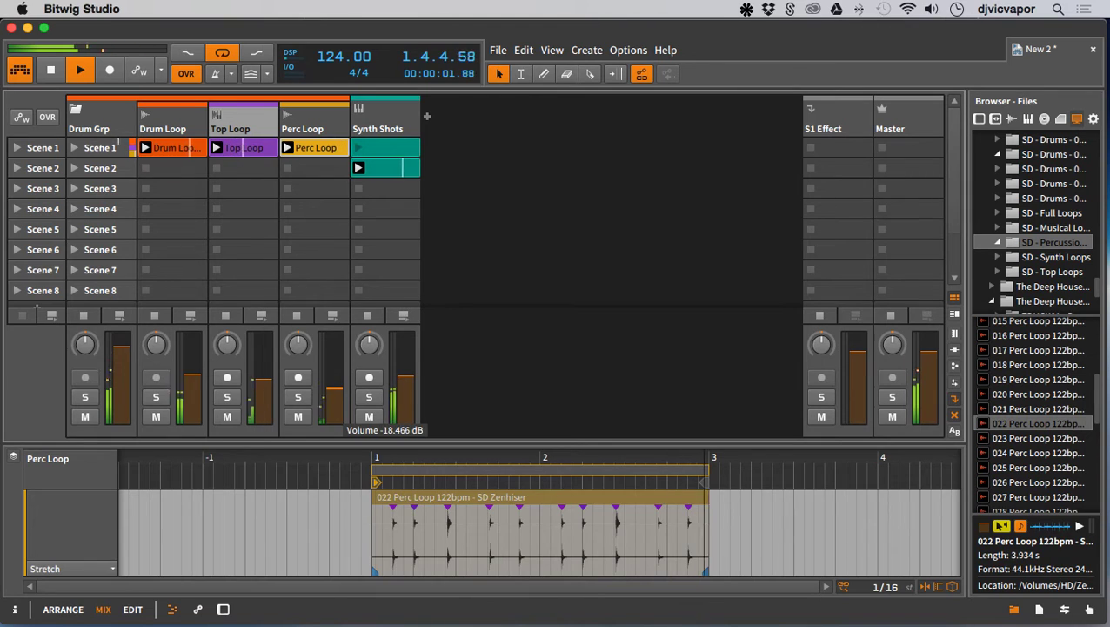
left_click(317, 122)
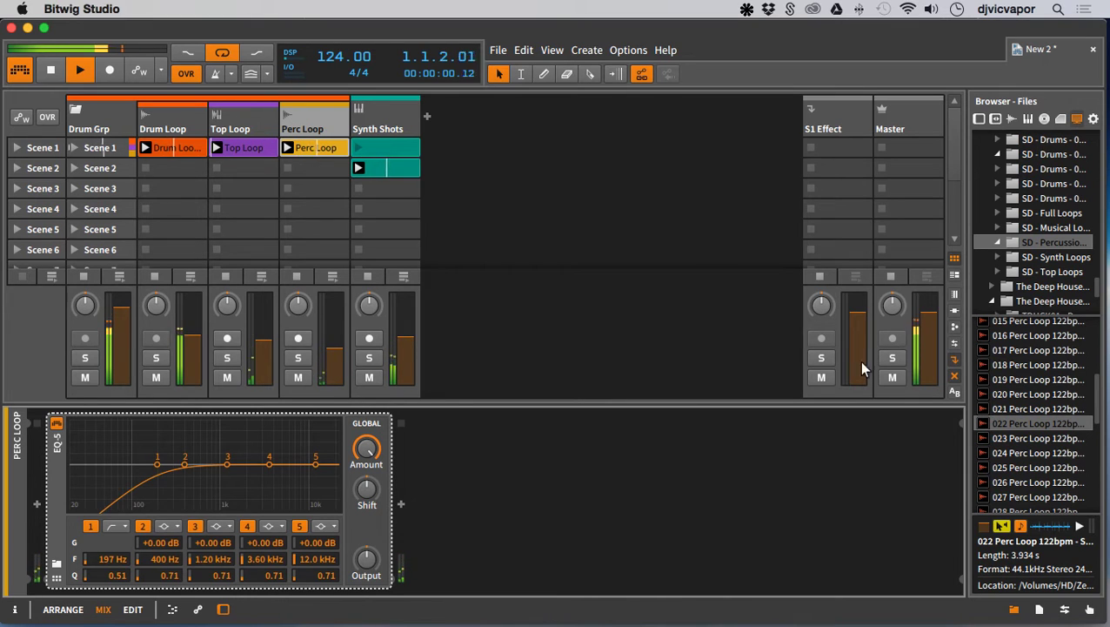
left_click(955, 343)
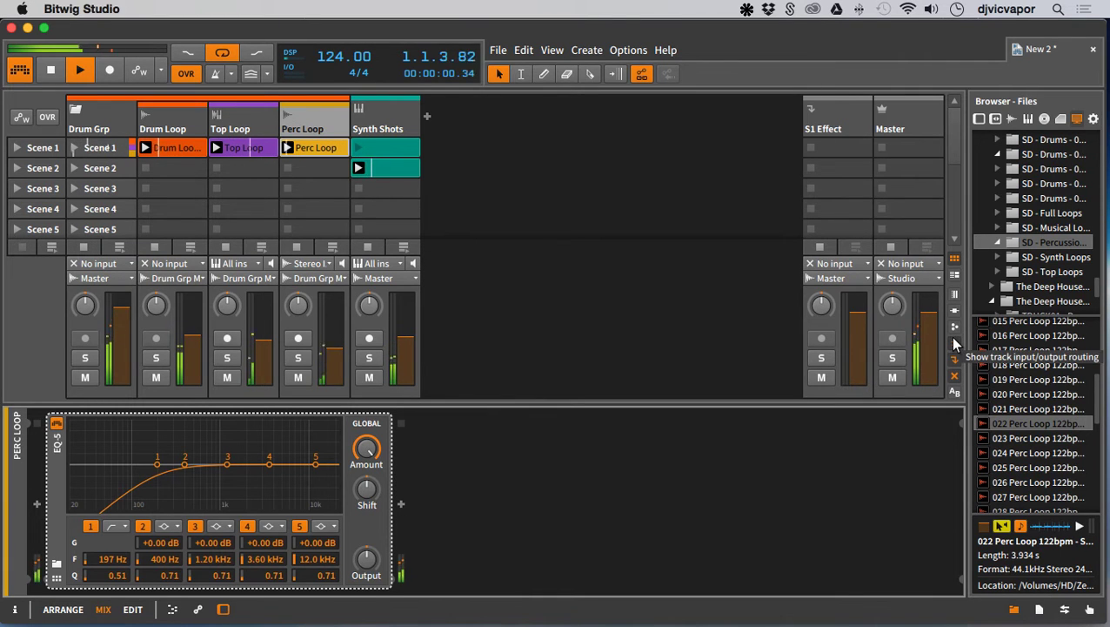
left_click(954, 343)
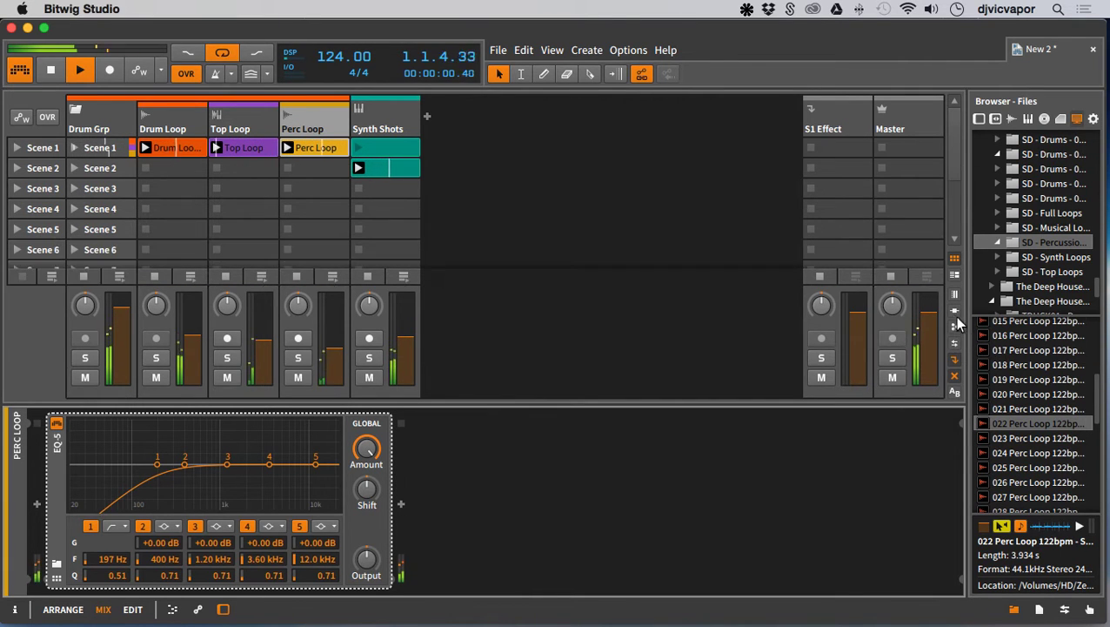
left_click(954, 311)
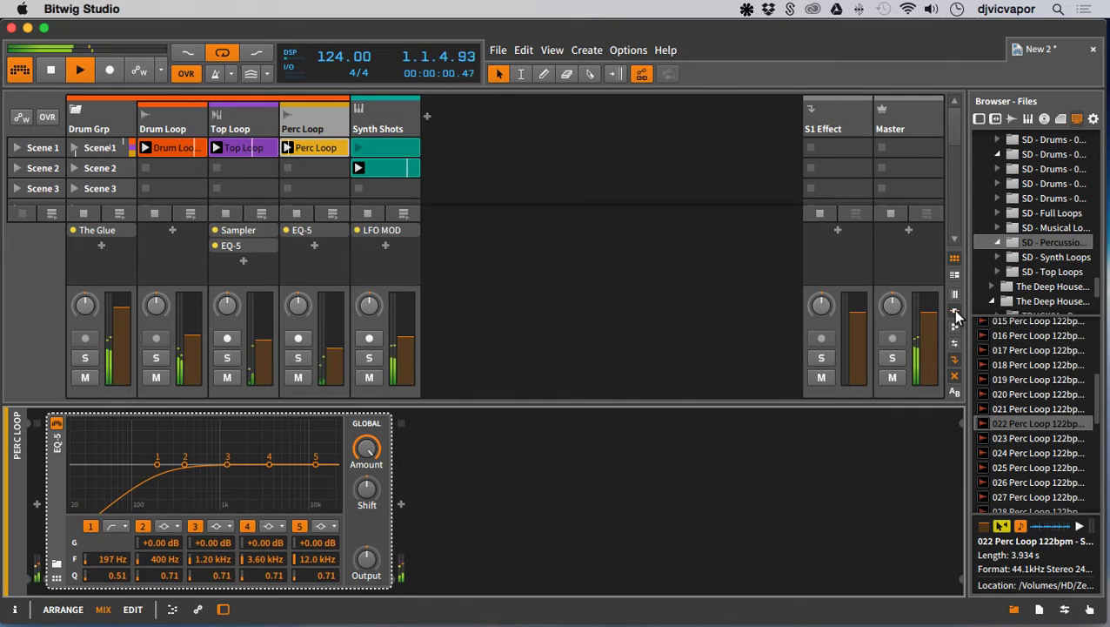
left_click(955, 315)
left_click(954, 279)
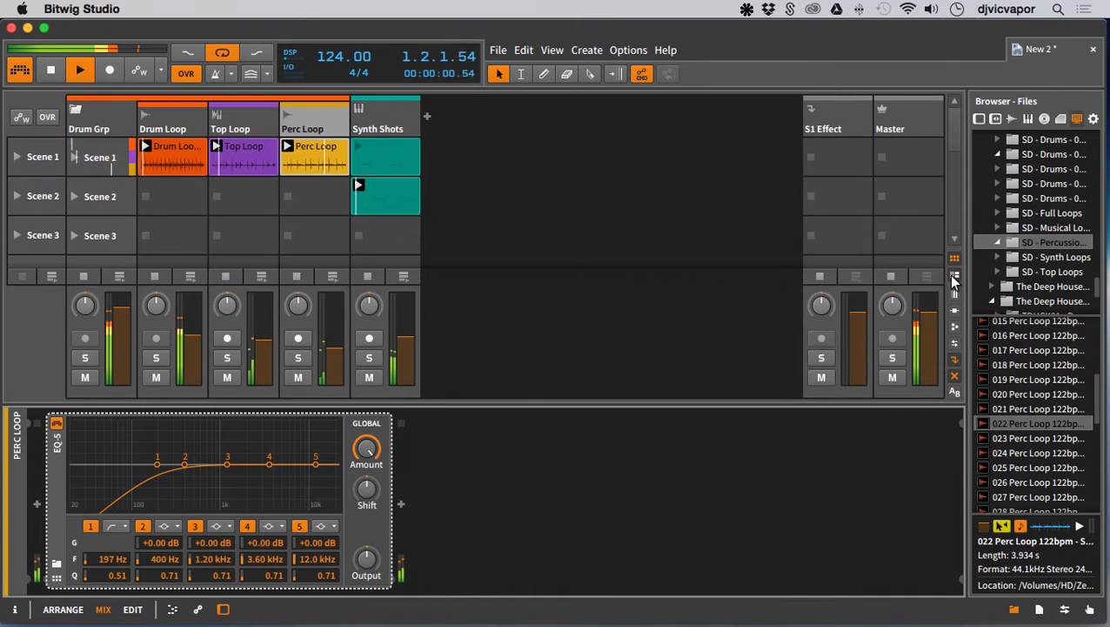
left_click(953, 280)
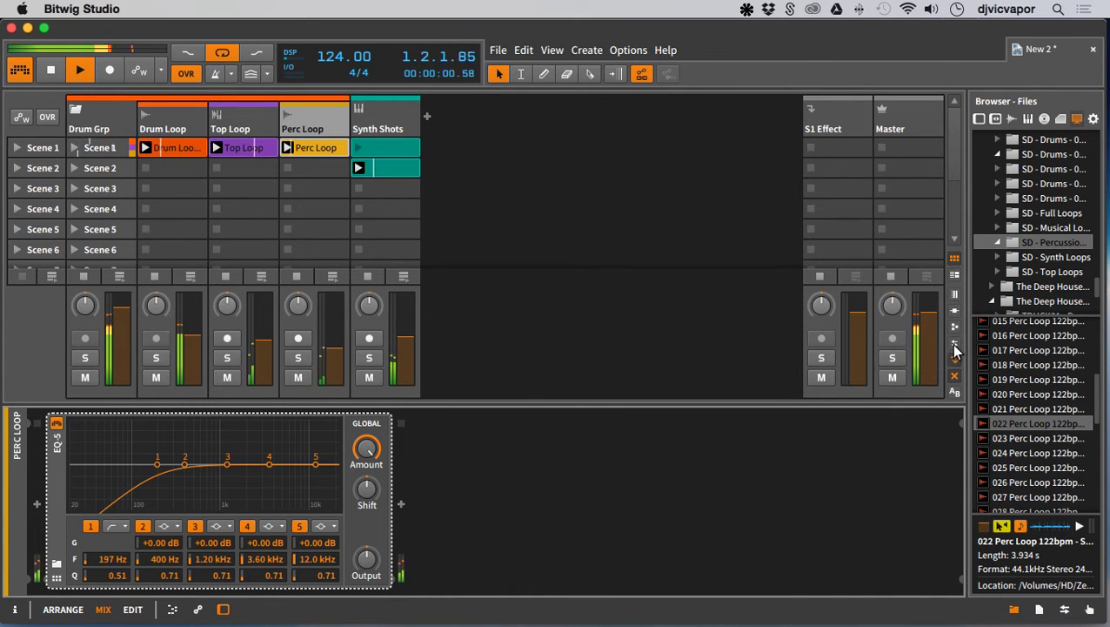
- Insert a Delay-2 device from the Delay / Reverb category on the S1 Effect track
left_click(833, 122)
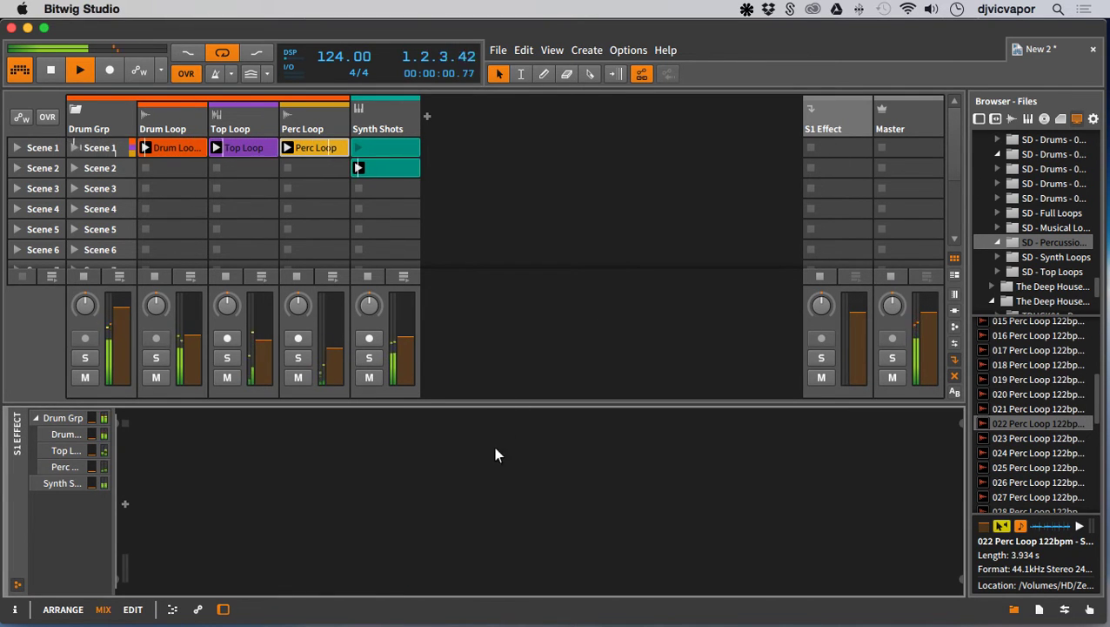
left_click(124, 503)
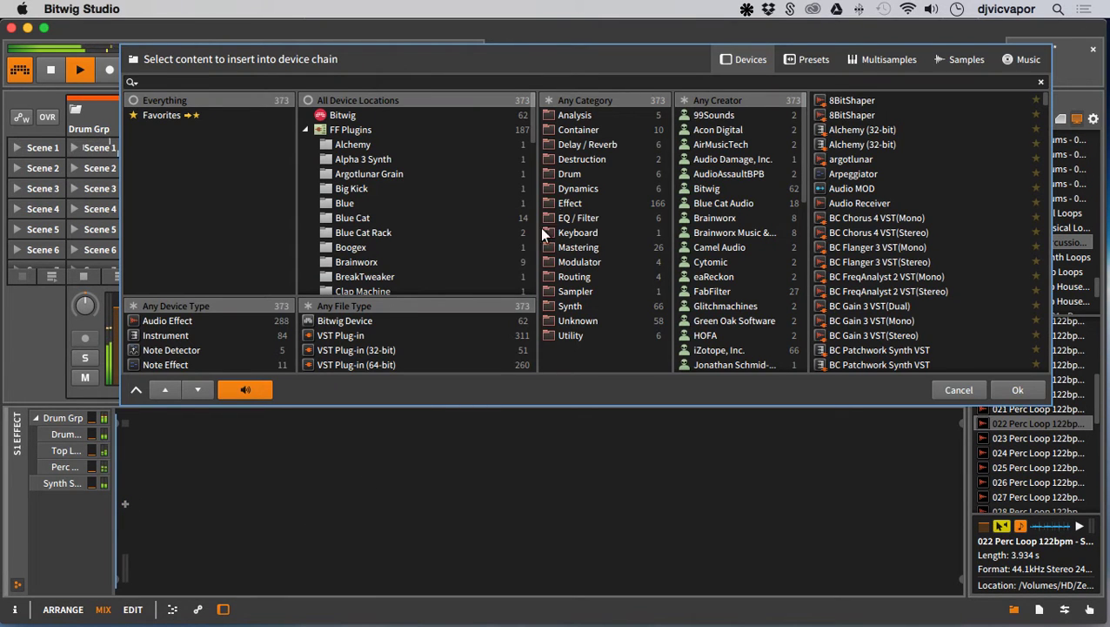
left_click(556, 142)
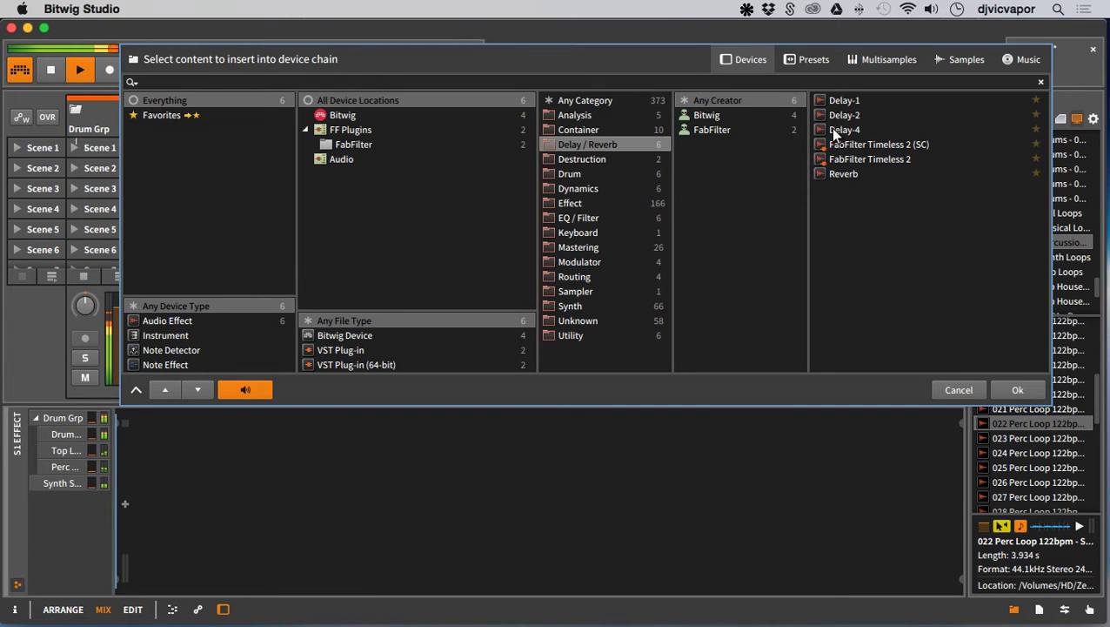
left_click(829, 120)
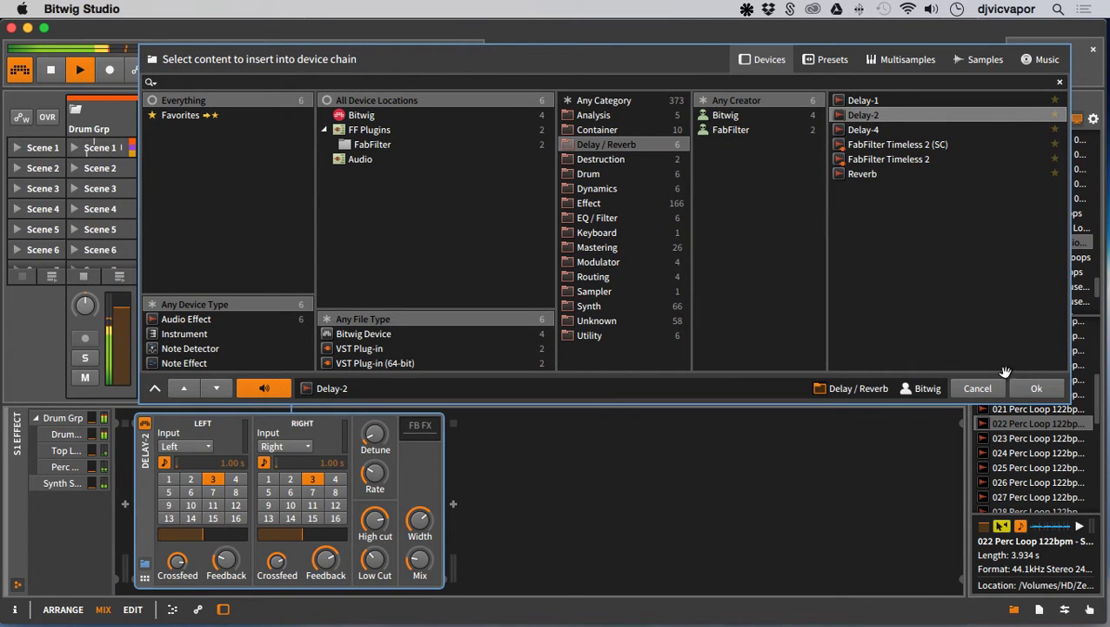
left_click(1037, 388)
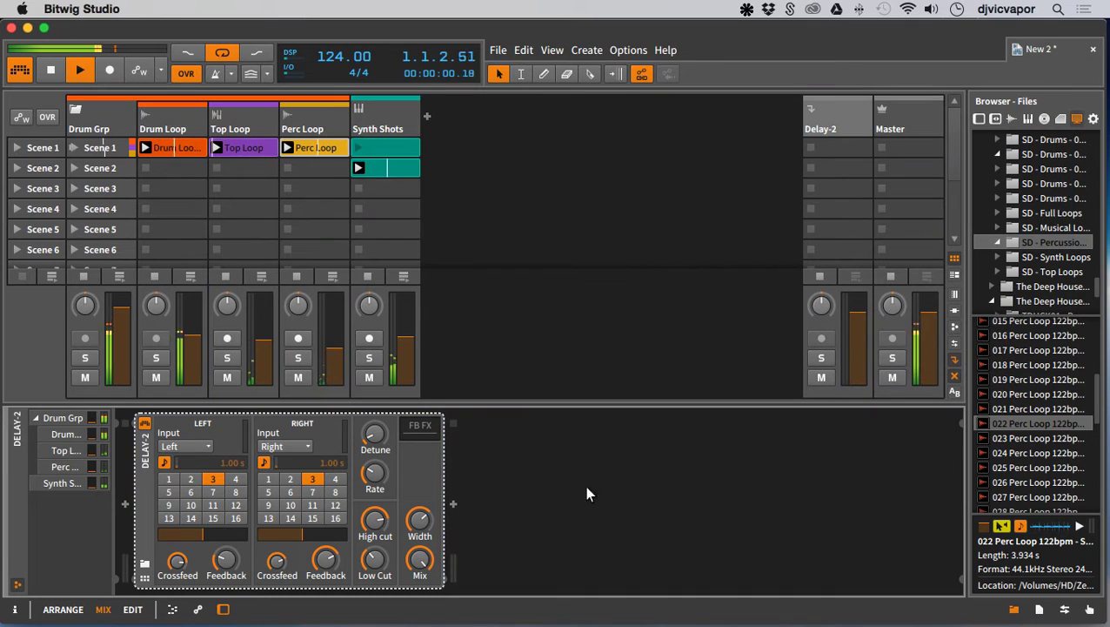
- Load the Dotted Near Infinity preset into the Delay-2 device on the effect track
left_click(145, 565)
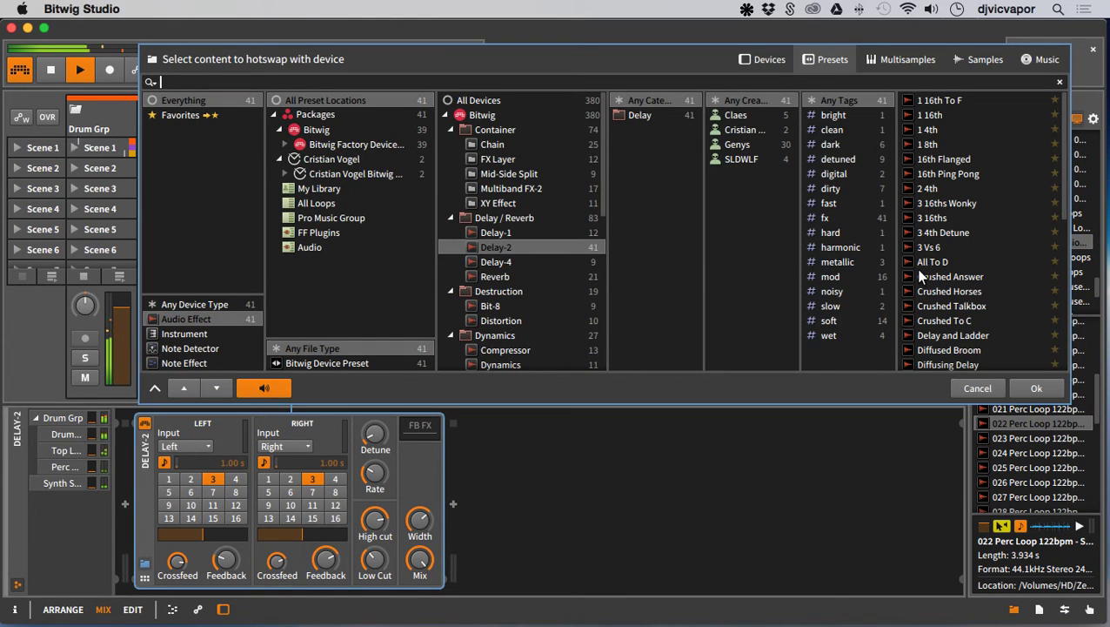
scroll(919, 274, "down", 4)
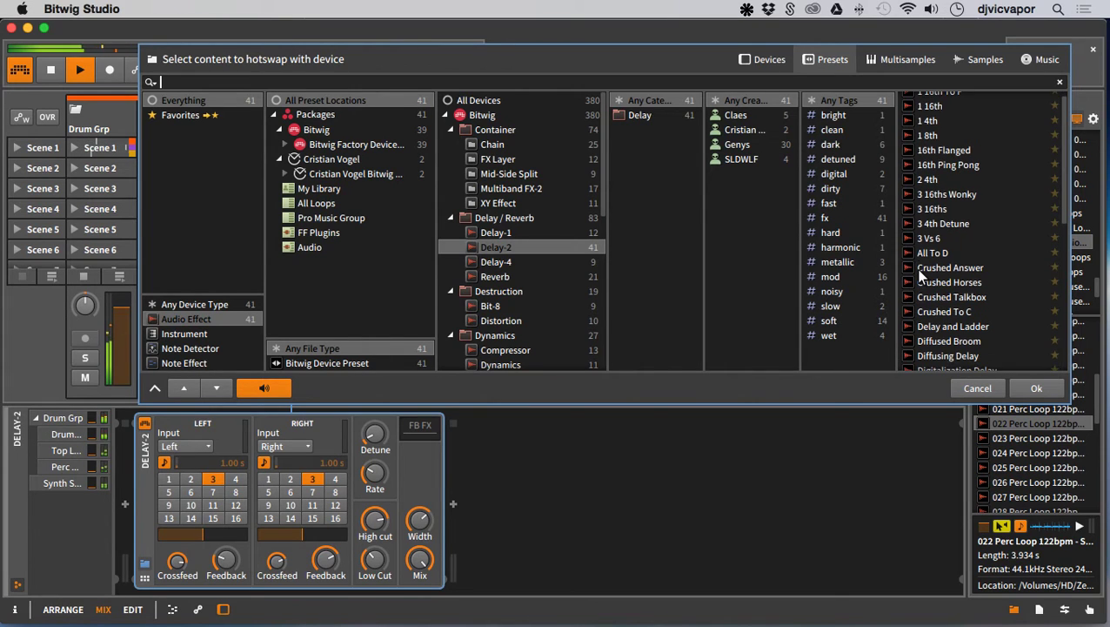
scroll(919, 273, "up", 3)
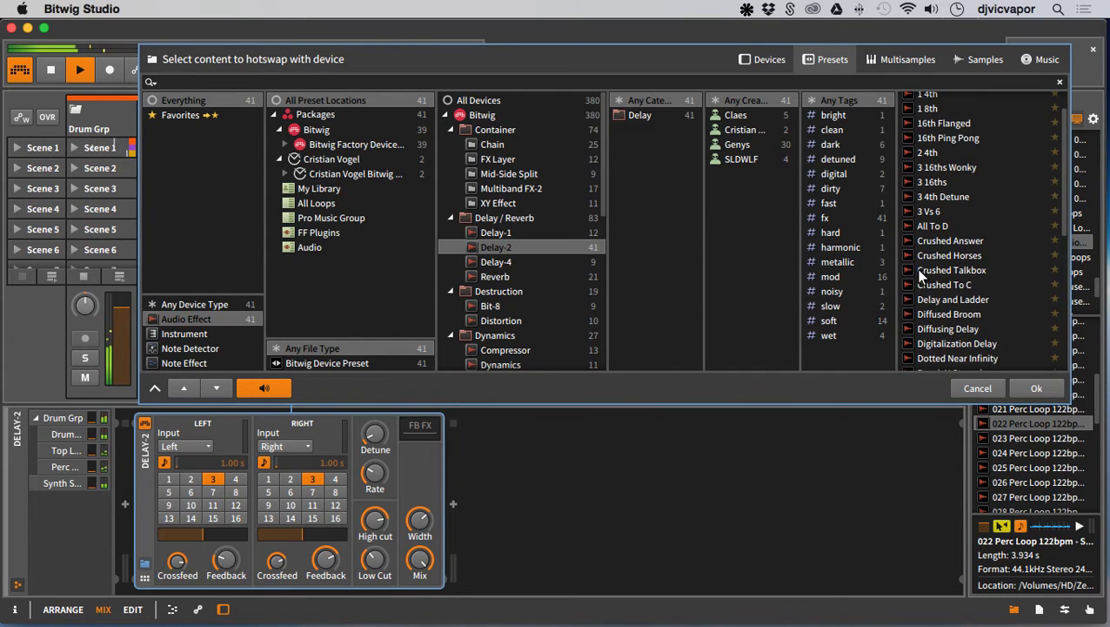
scroll(927, 272, "down", 10)
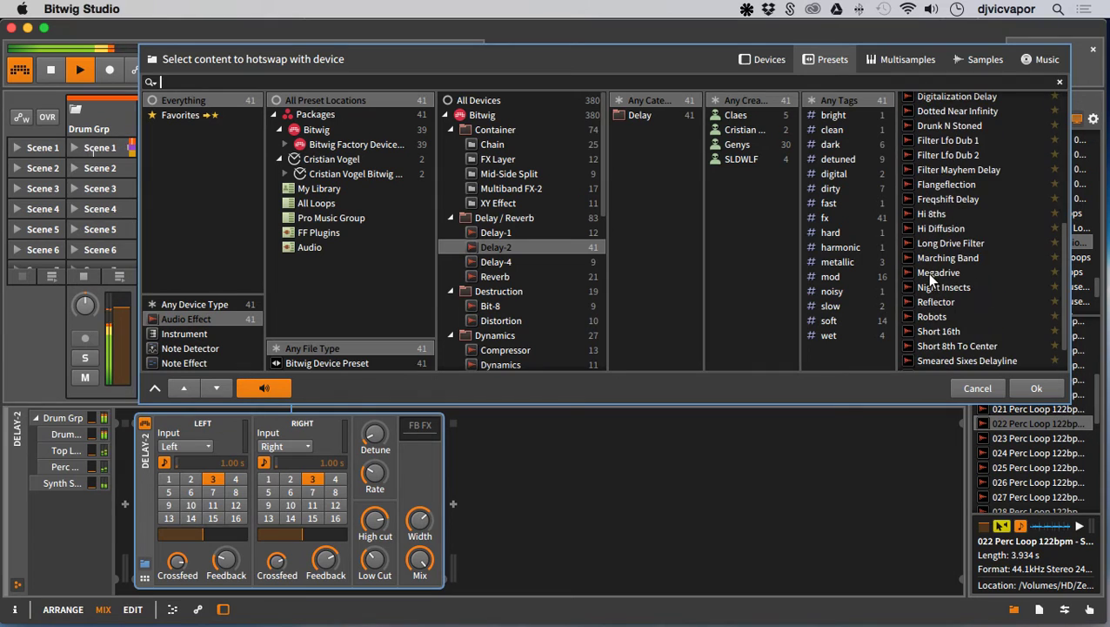
scroll(927, 272, "up", 1)
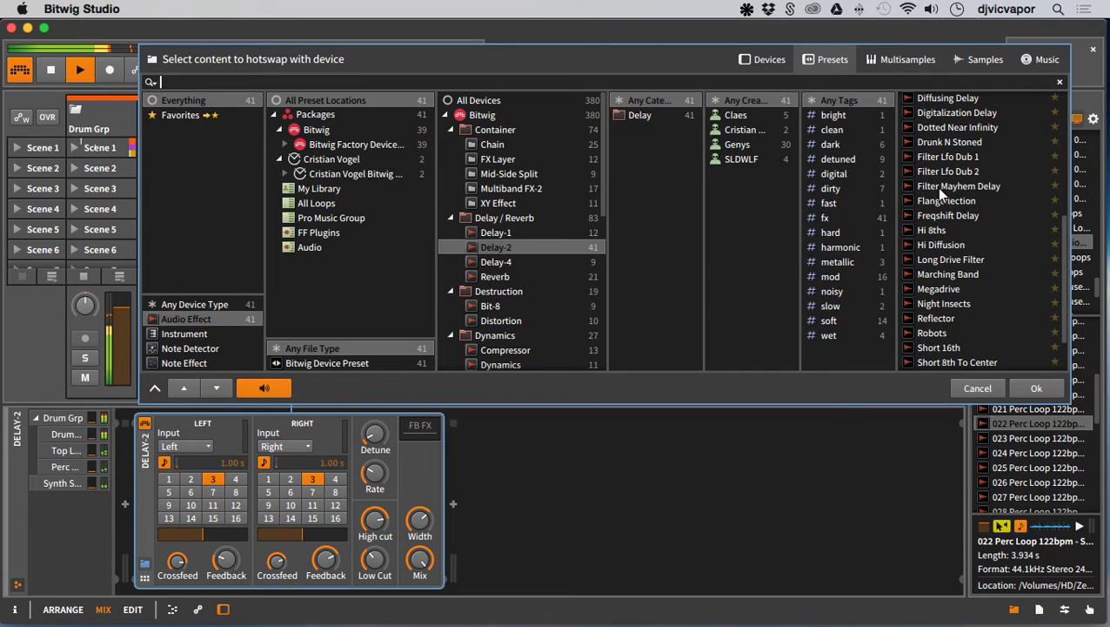
left_click(936, 126)
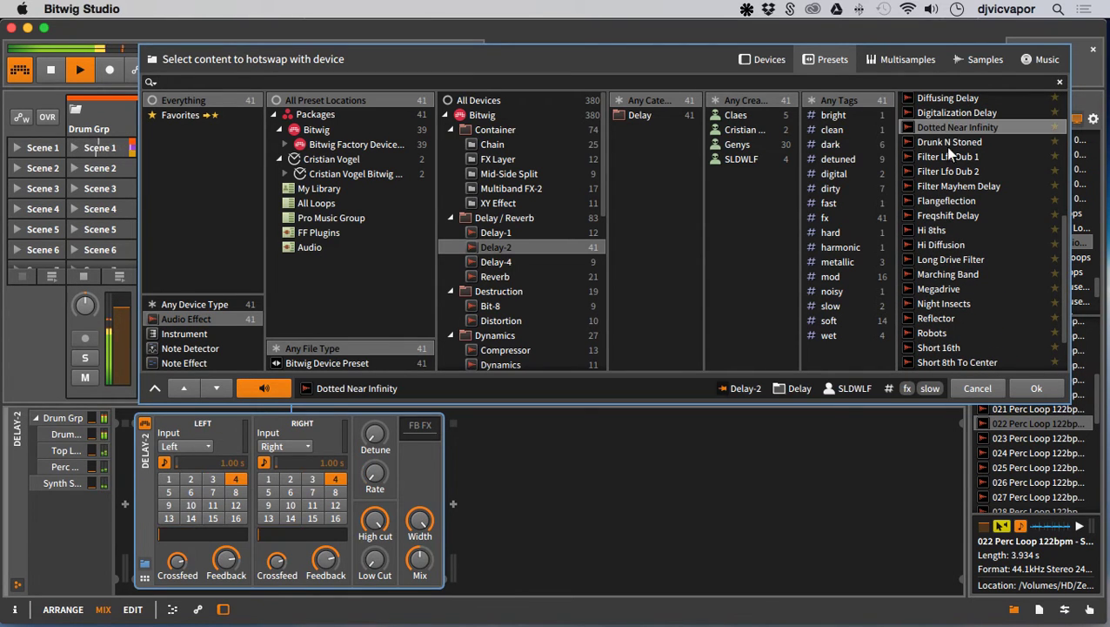
left_click(1036, 388)
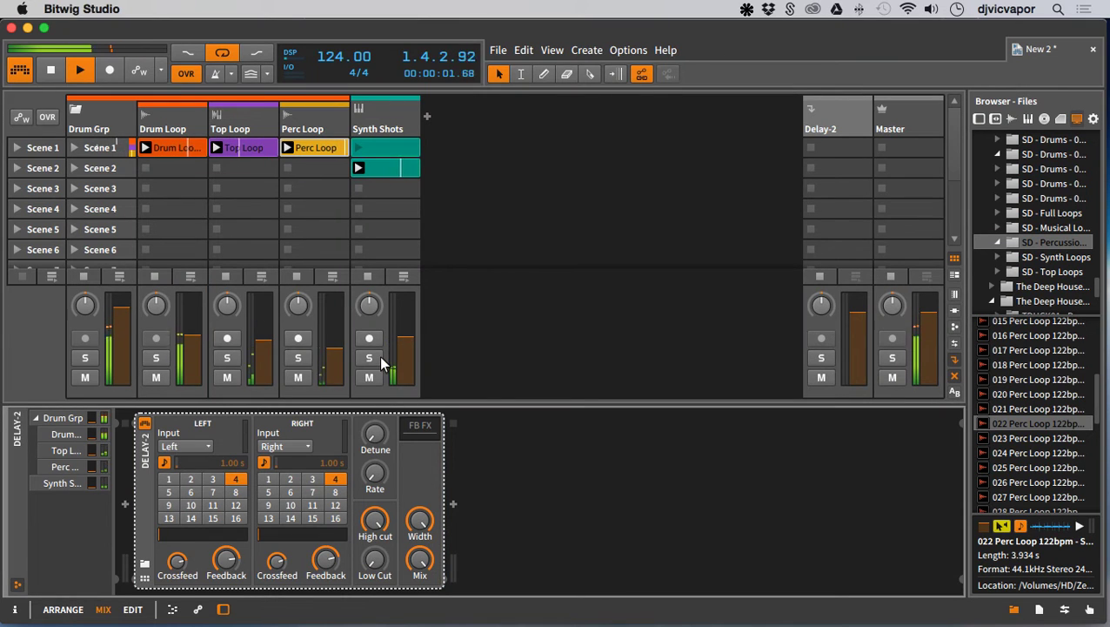
- Solo Perc Loop, try panning it to 74%, and return its pan to 0%
left_click(297, 358)
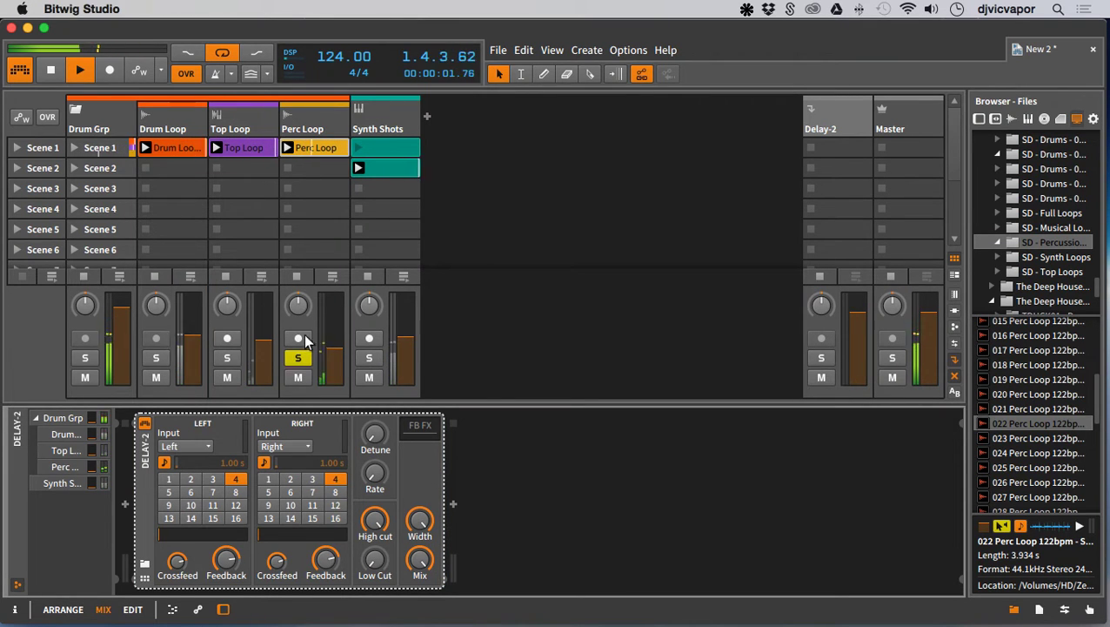
left_click_drag(297, 303, 297, 276)
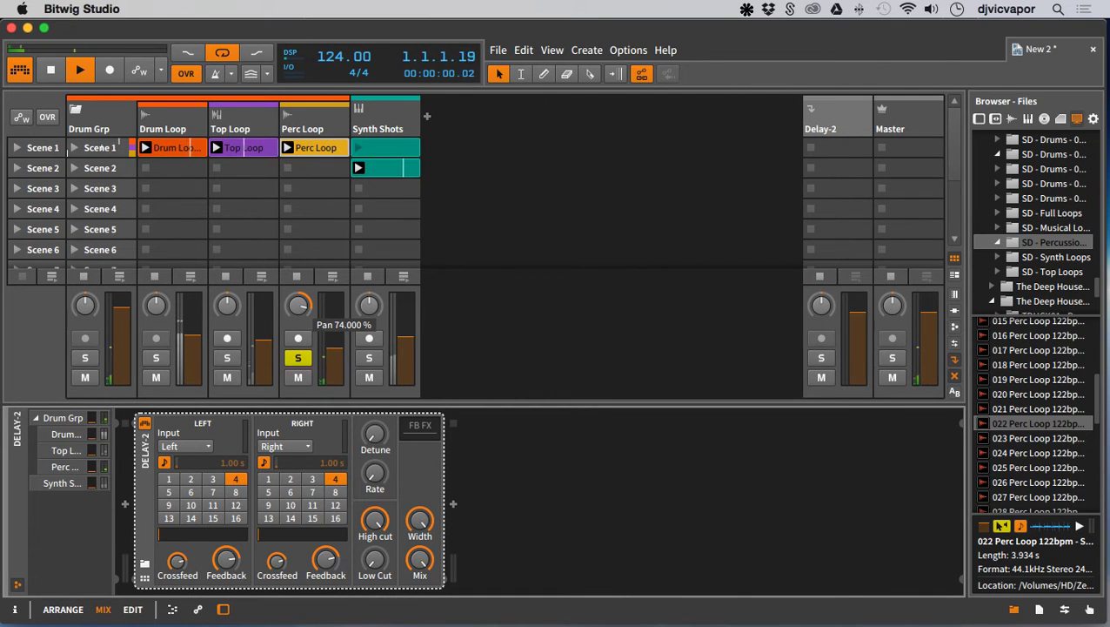
left_click_drag(297, 302, 298, 311)
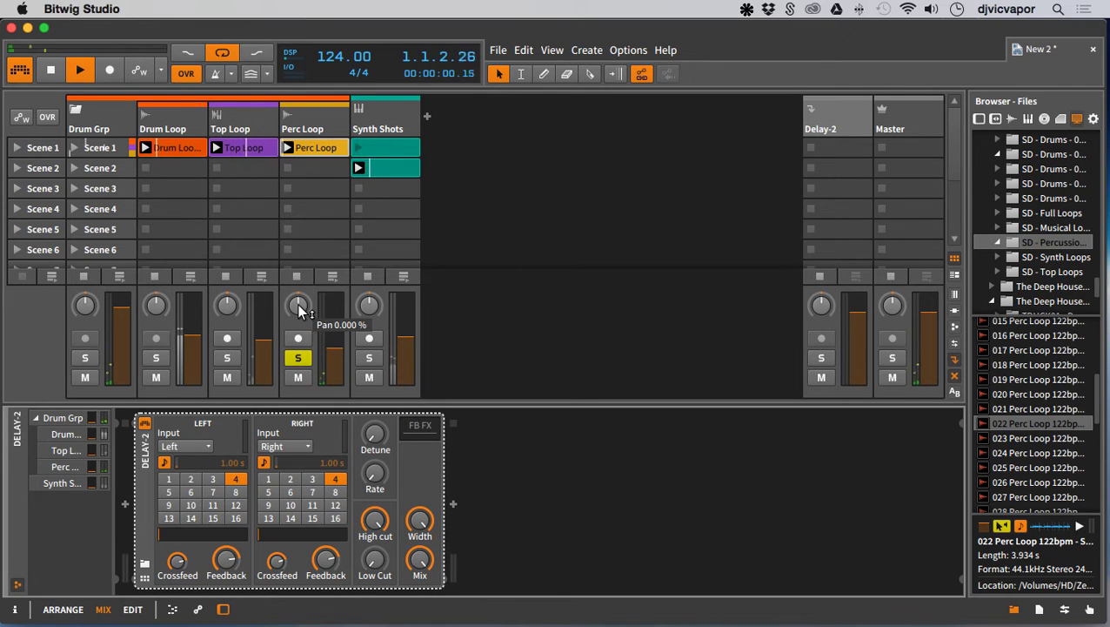
- Show the mixer's device and input/output sections and set the Perc Loop track's input to Delay-2 (PRE)
left_click(955, 314)
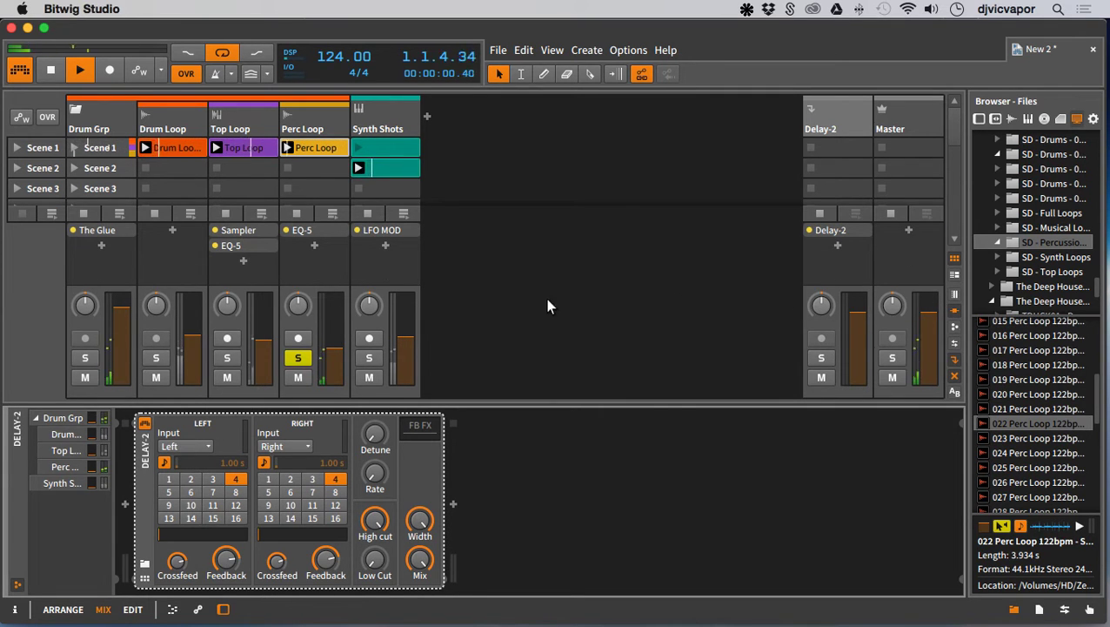
left_click(952, 342)
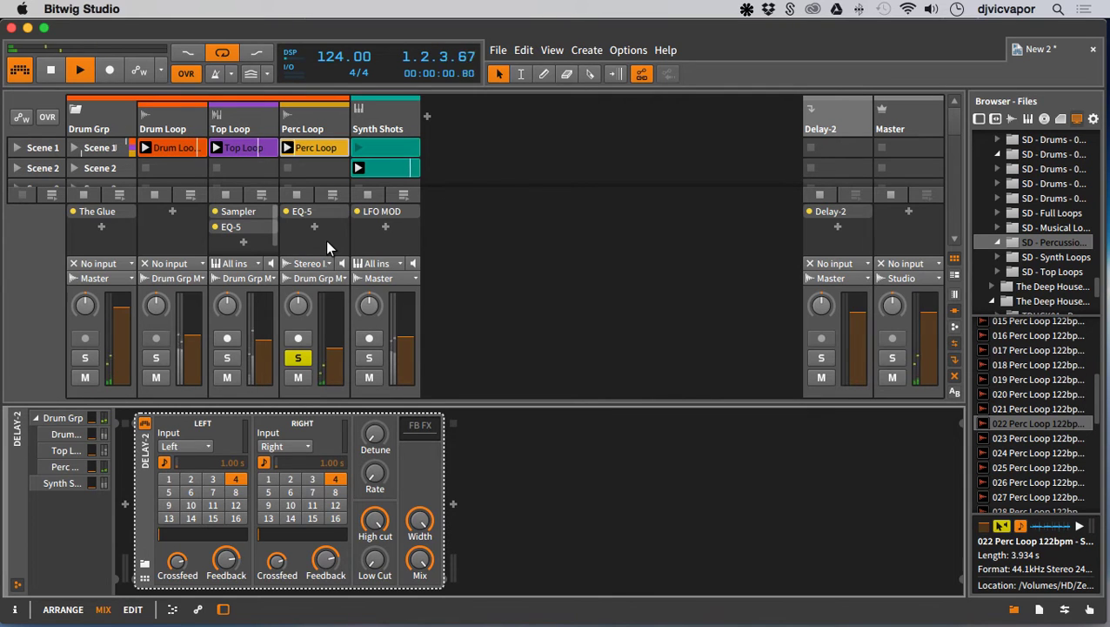
left_click(323, 264)
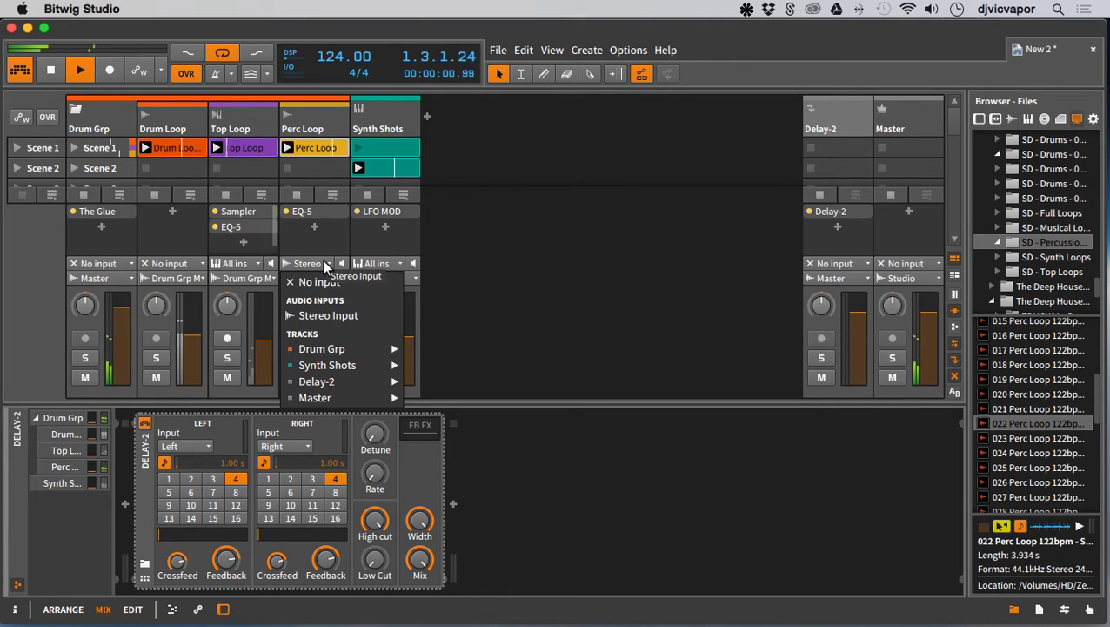
mouse_move(329, 384)
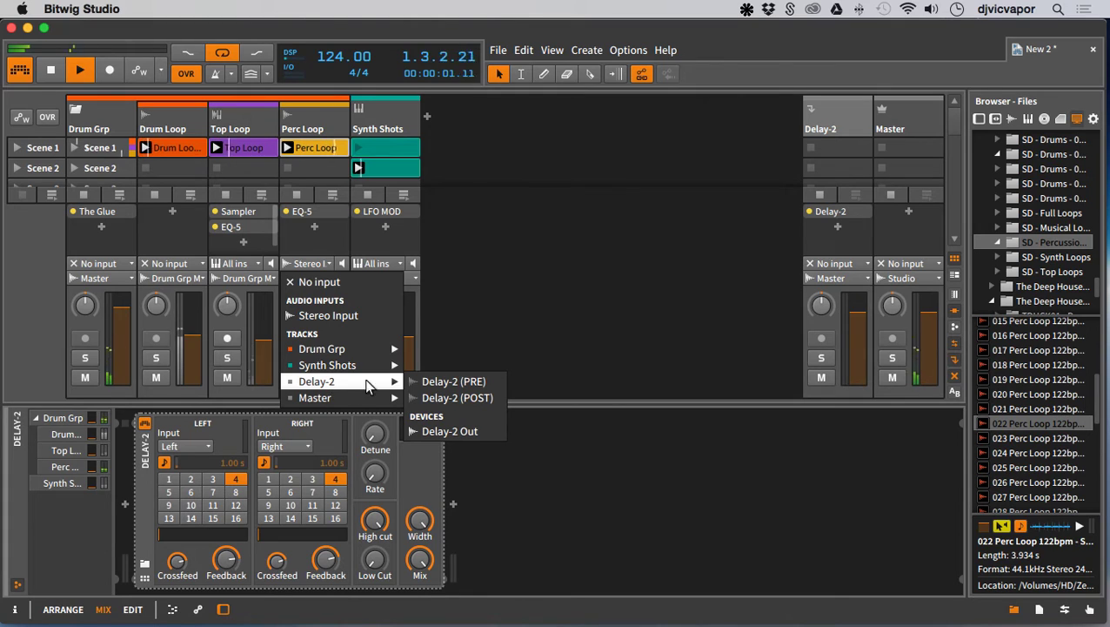
left_click(421, 387)
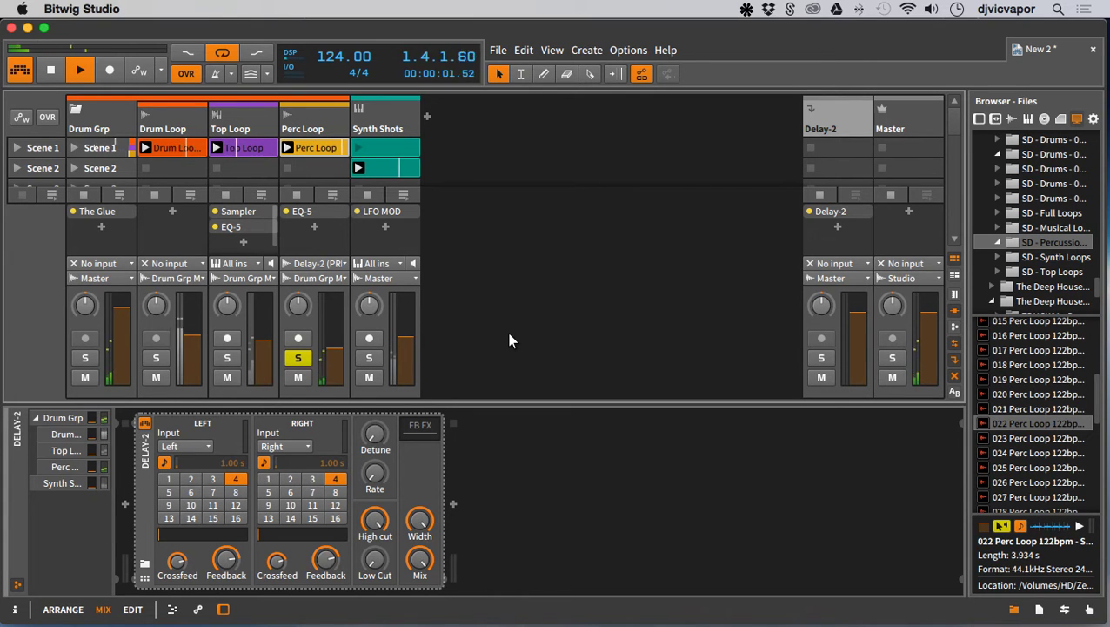
- Route the Perc Loop track's output to Delay-2 and lower the track's volume slightly
left_click(340, 279)
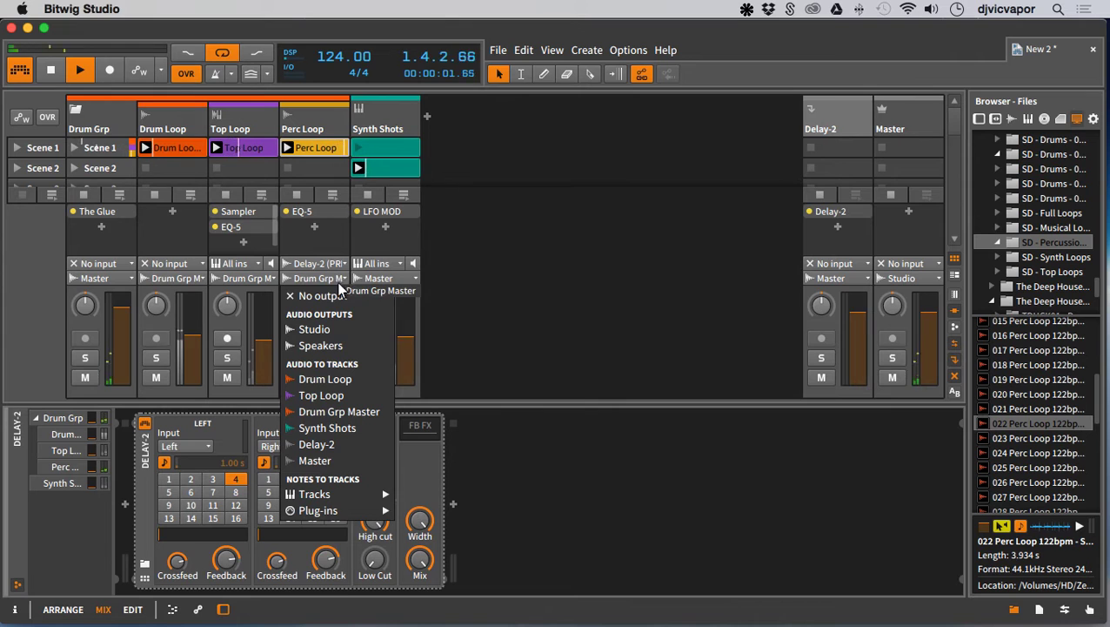
left_click(317, 444)
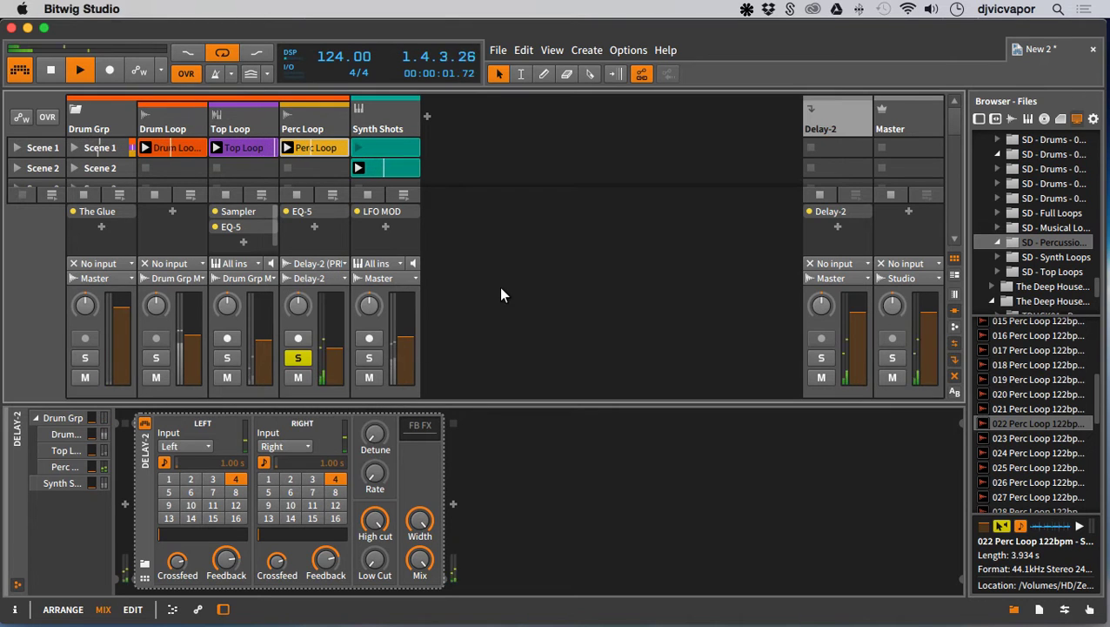
left_click_drag(335, 347, 335, 355)
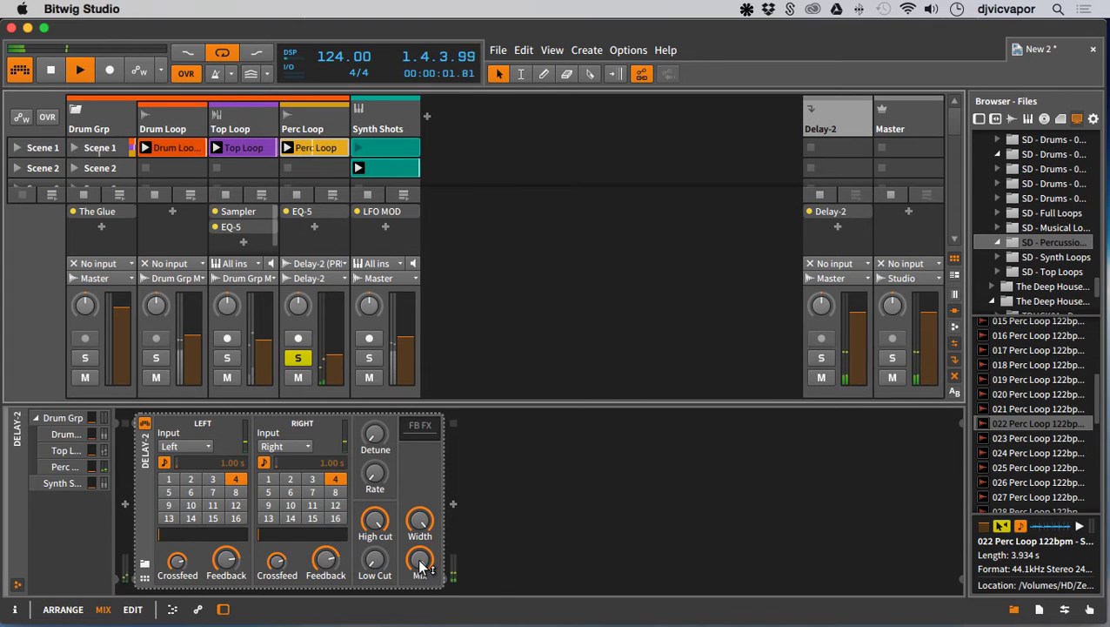
left_click_drag(421, 561, 421, 562)
- Replace the Delay-2 device's preset with Hi 8ths
left_click(144, 566)
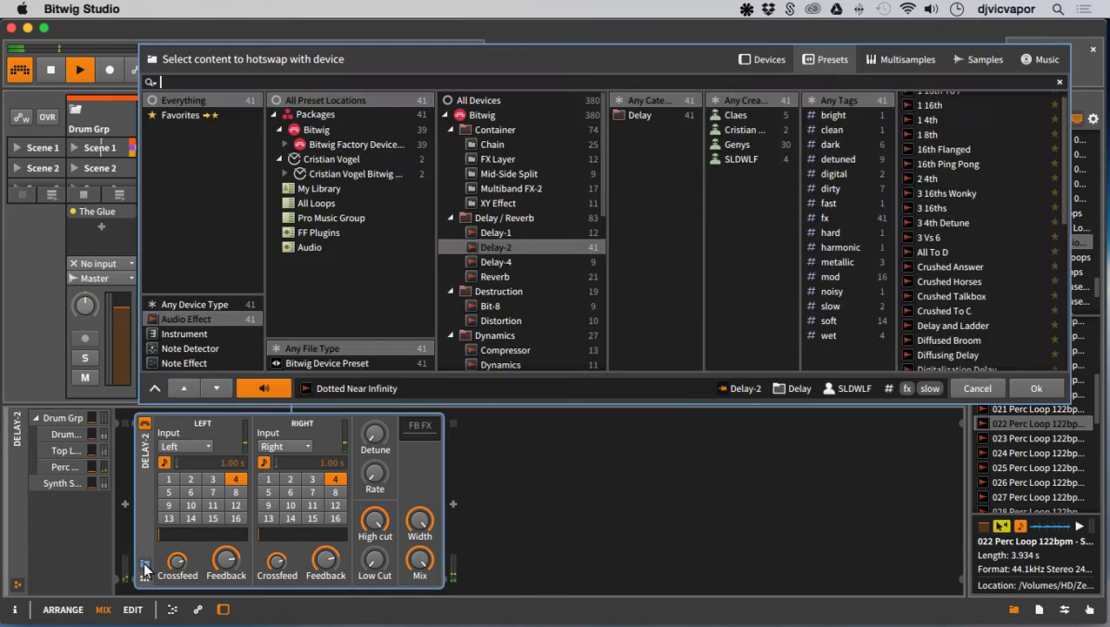
scroll(947, 293, "down", 5)
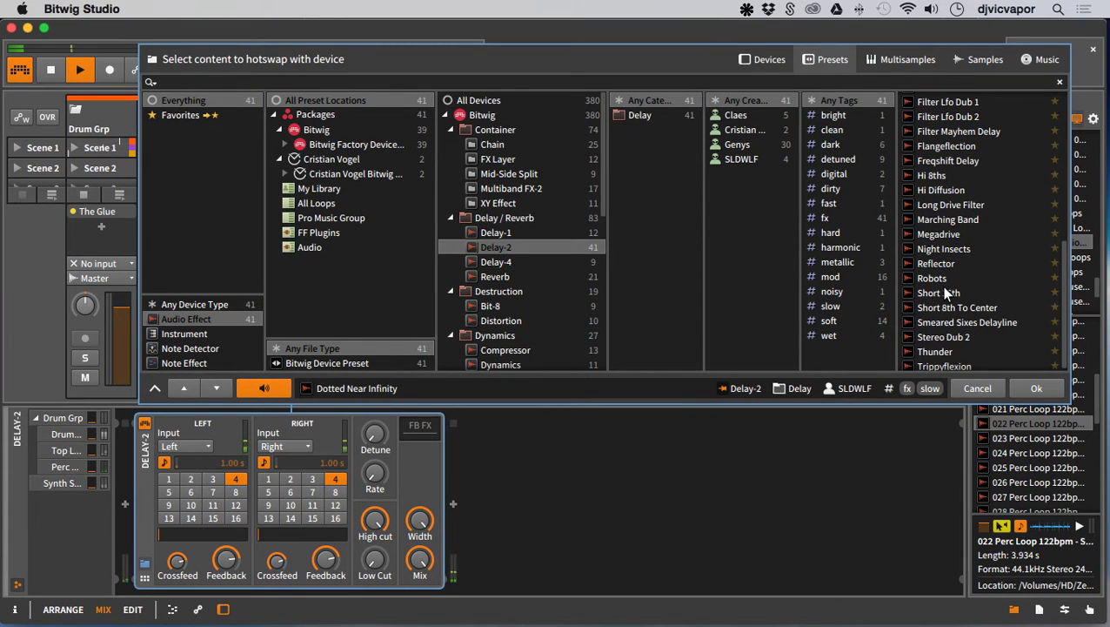
scroll(947, 294, "up", 1)
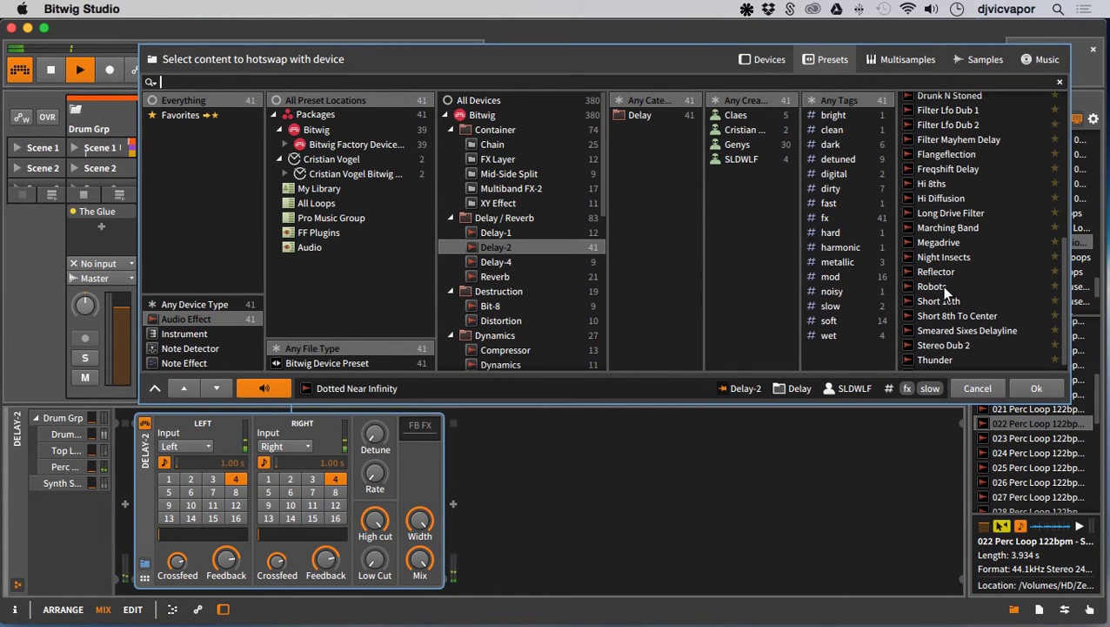
left_click(940, 180)
left_click(1025, 387)
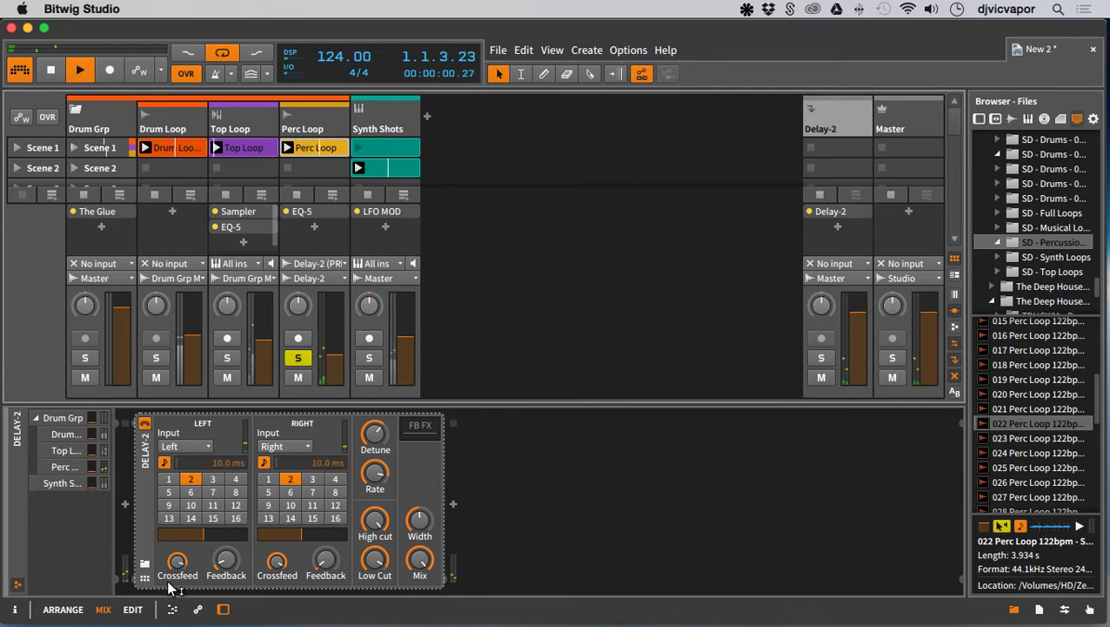
- Load the Stereo Dub 2 preset into the Delay-2 device and reduce its Mix amount
left_click(144, 563)
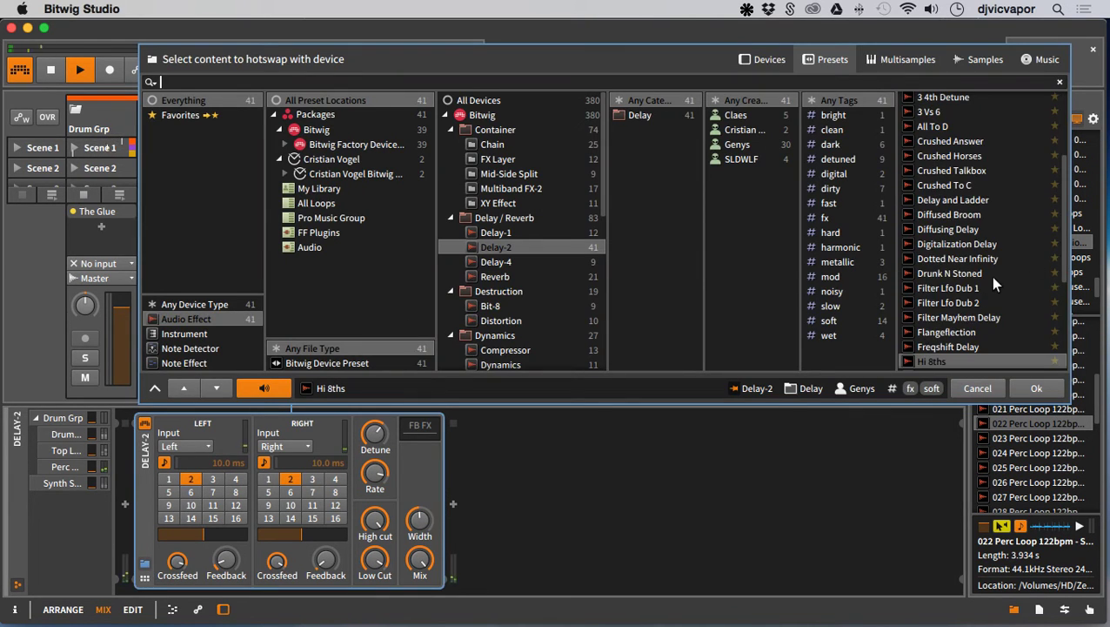
scroll(995, 282, "down", 5)
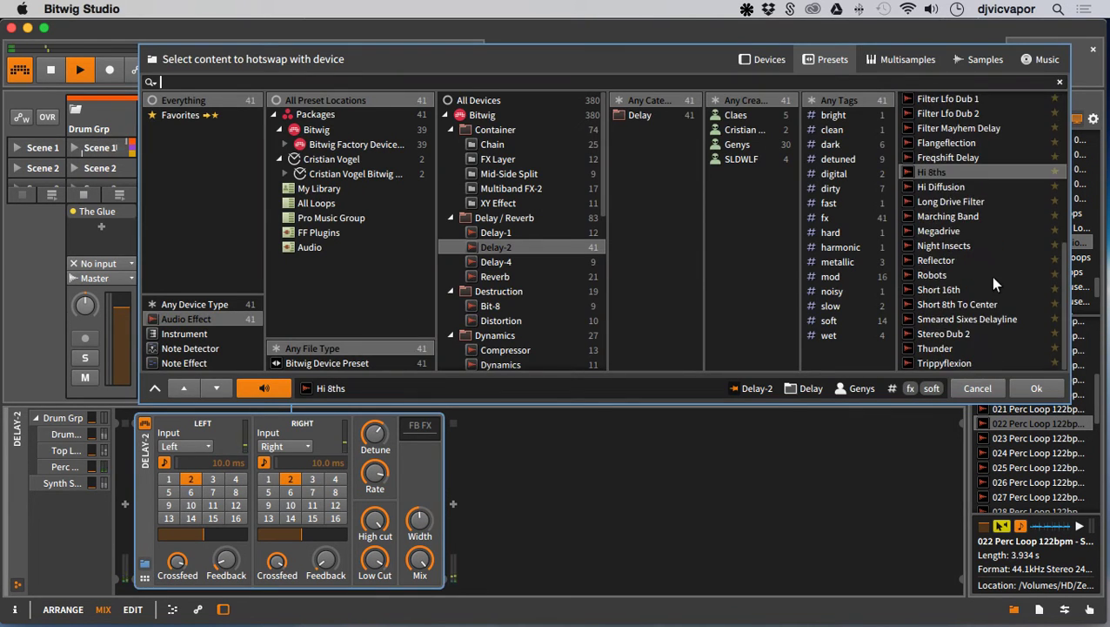
left_click(959, 330)
left_click(1020, 386)
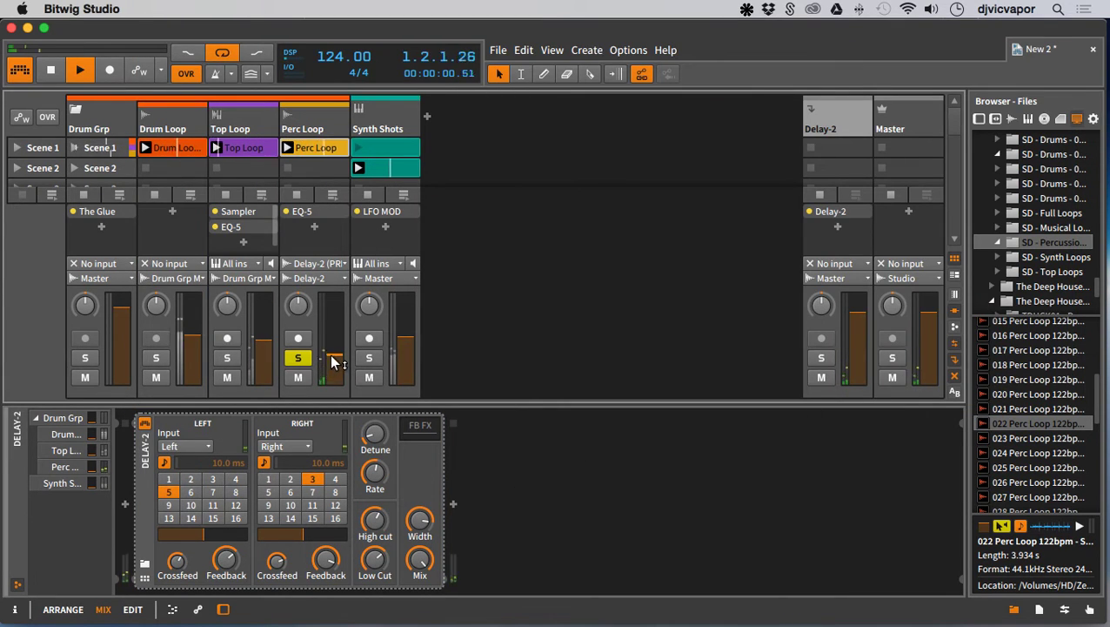
mouse_move(420, 559)
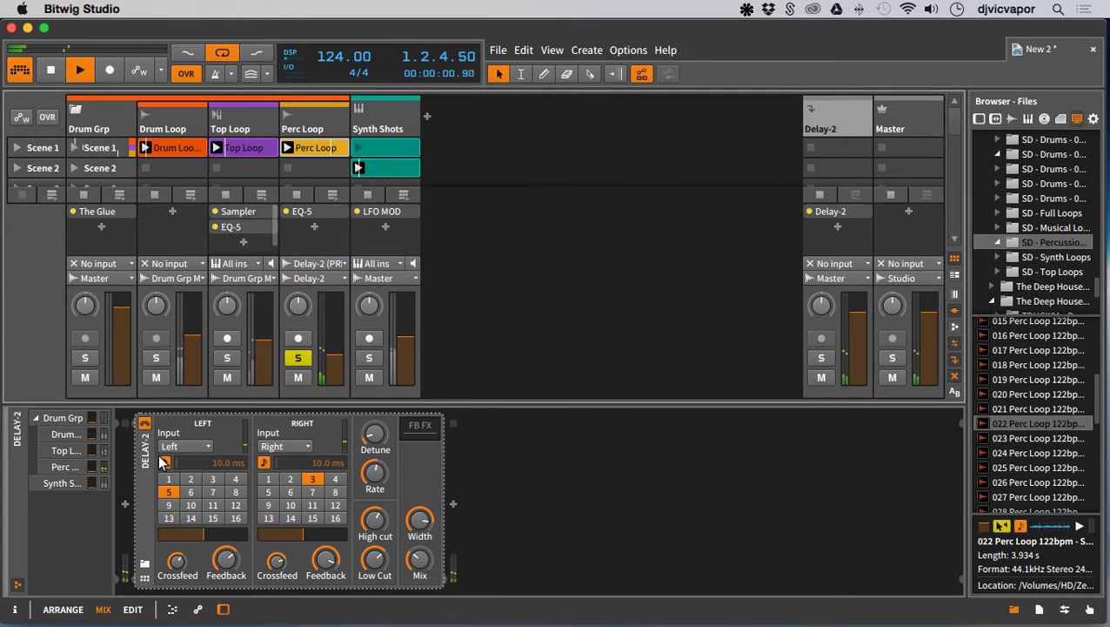
- Unsolo Perc Loop, raise its volume in the full mix and trim it back slightly
left_click(299, 358)
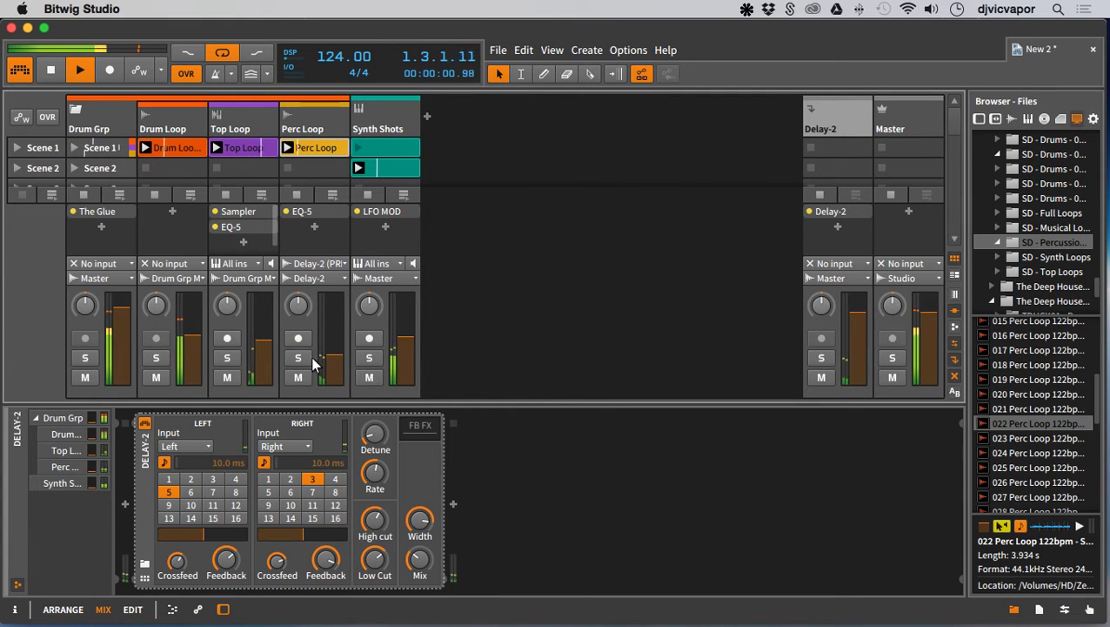
left_click_drag(315, 364, 315, 326)
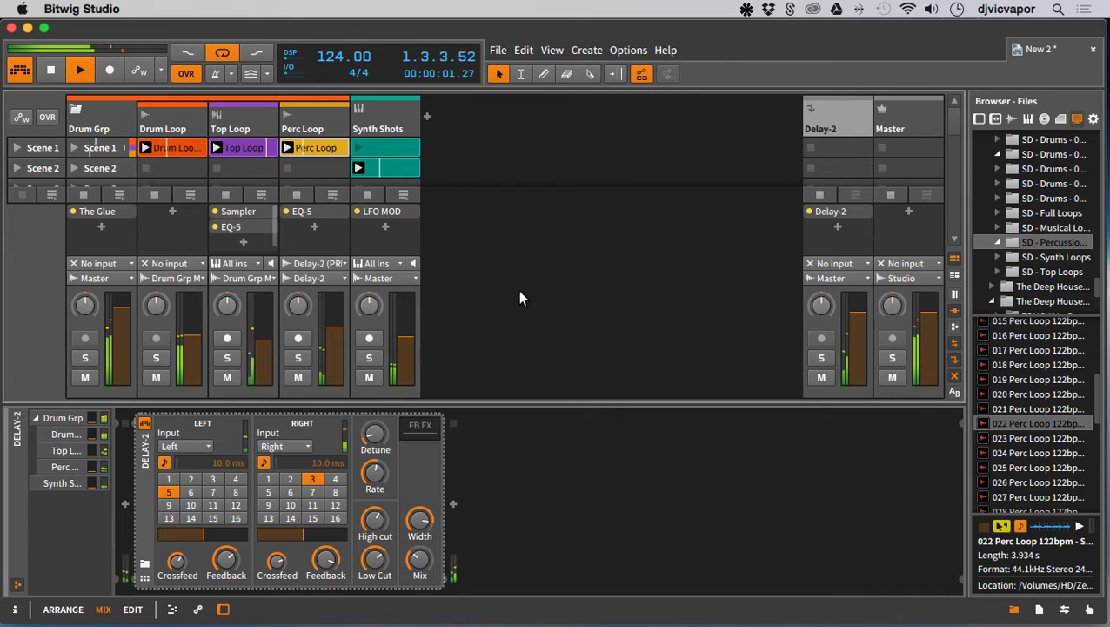
left_click_drag(331, 327, 336, 336)
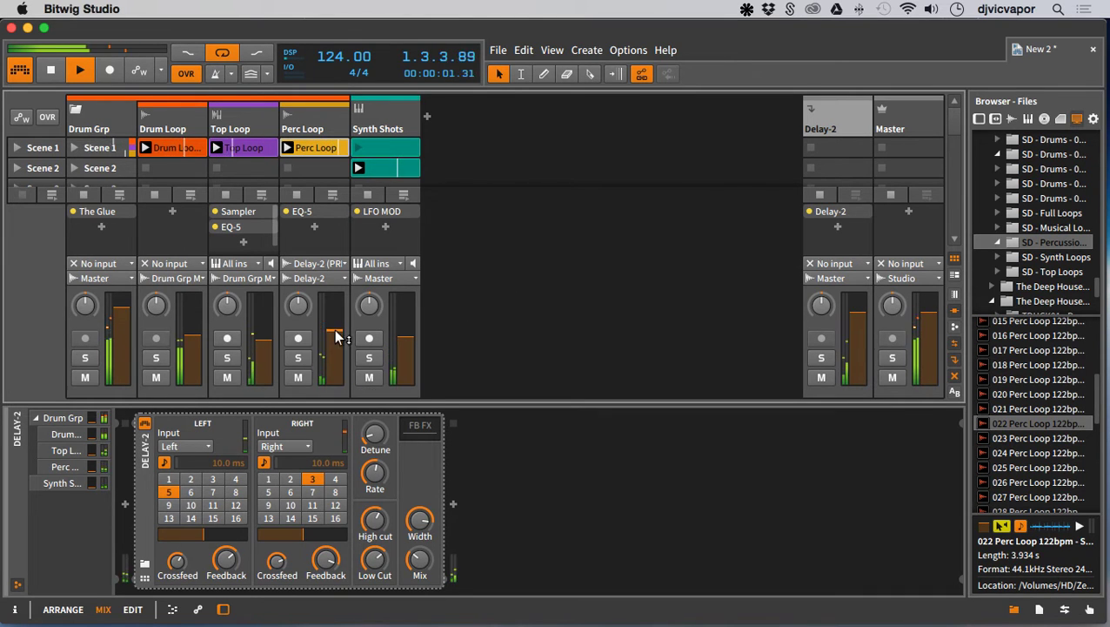
- With Perc Loop soloed, switch both Delay-2 channels to unsynced times, setting the right channel to 15.0 ms and Mix to 80.5%
left_click(298, 357)
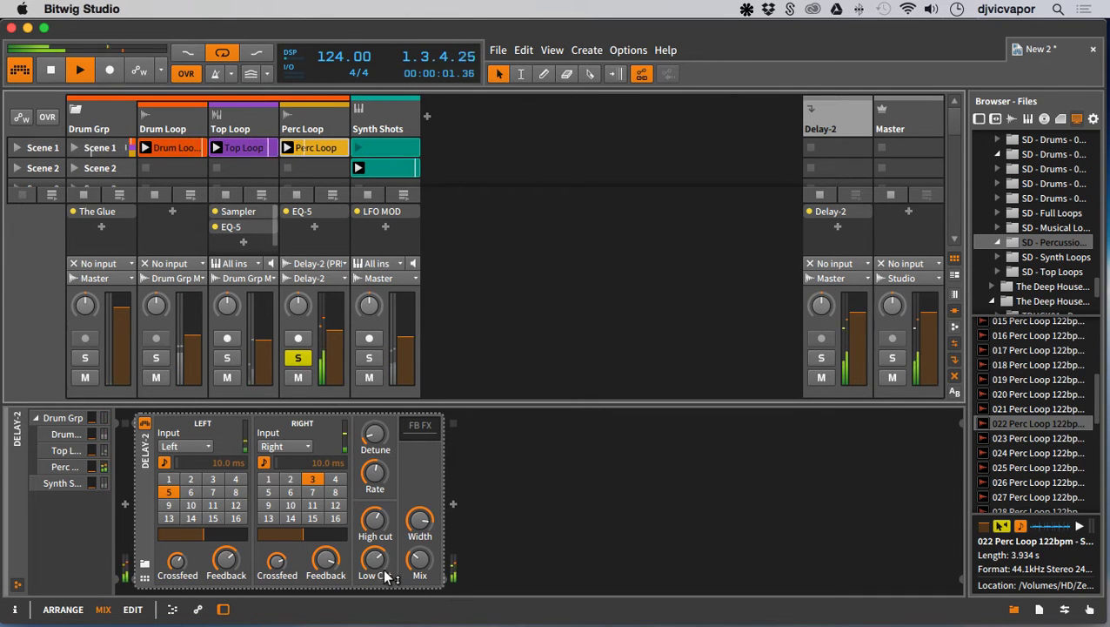
left_click(165, 462)
left_click(264, 462)
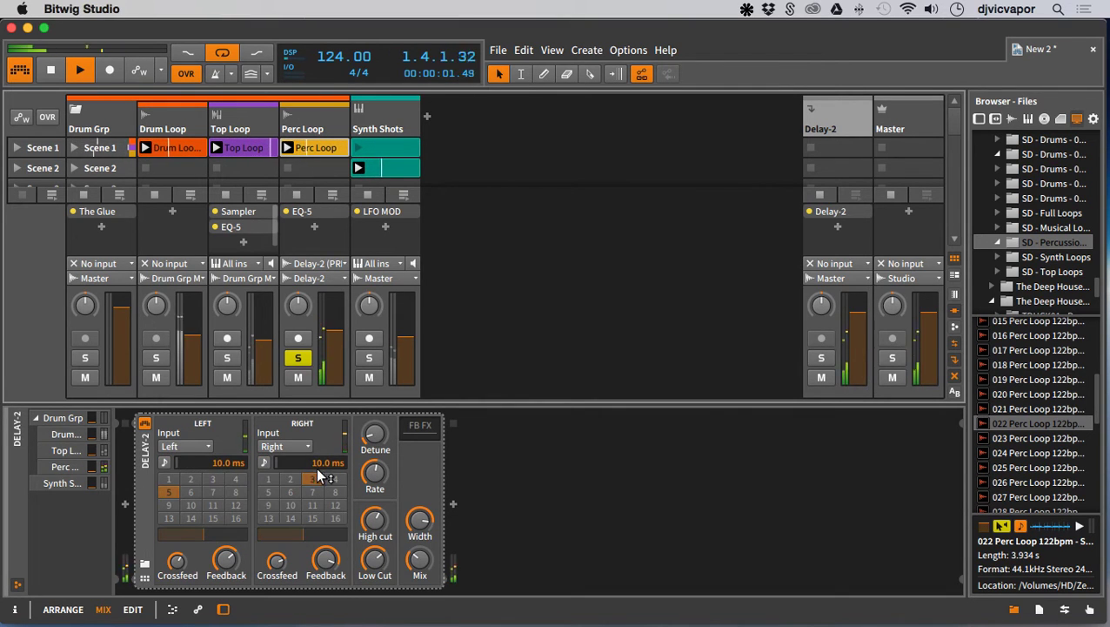
left_click(319, 475)
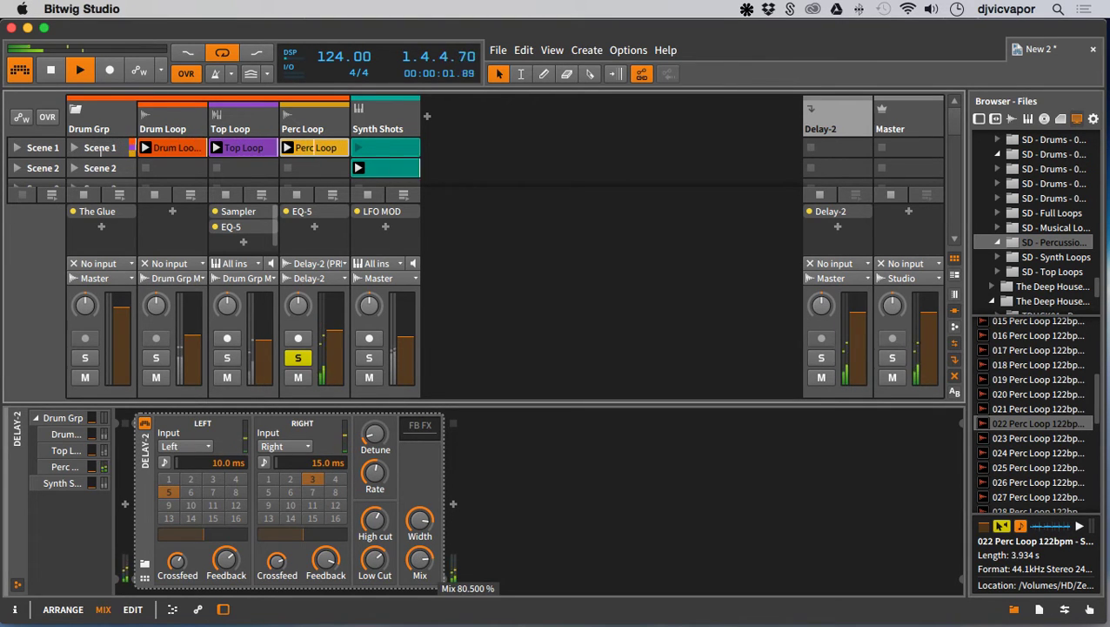
- Load the Flangeflection preset into the Delay-2 device and set its delay times to 10.0 ms left and 67.0 ms right
left_click(144, 565)
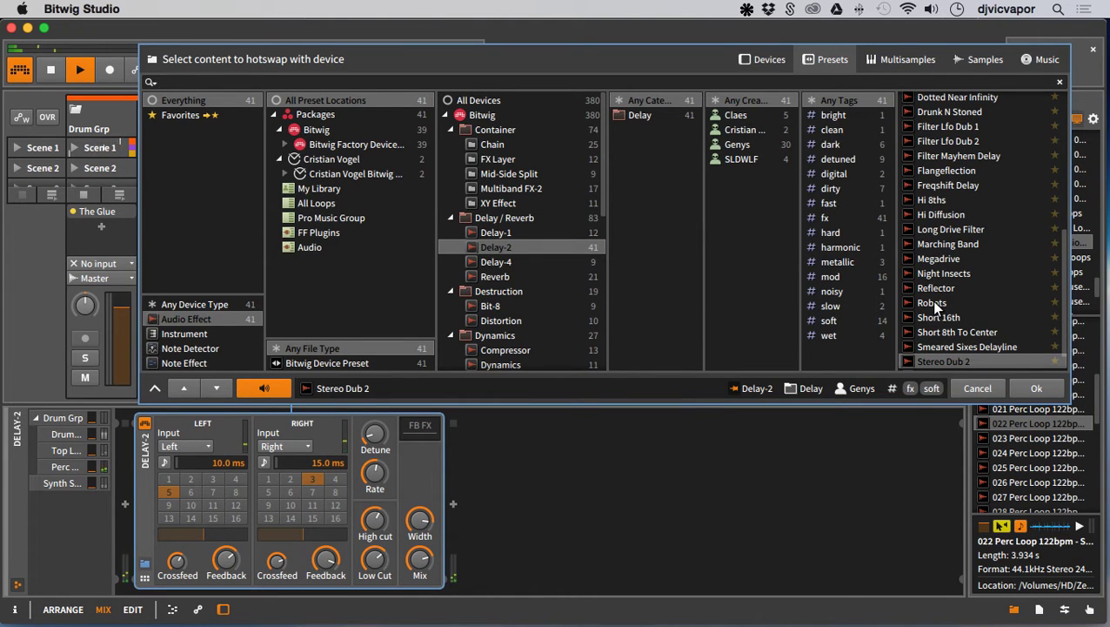
scroll(931, 300, "down", 1)
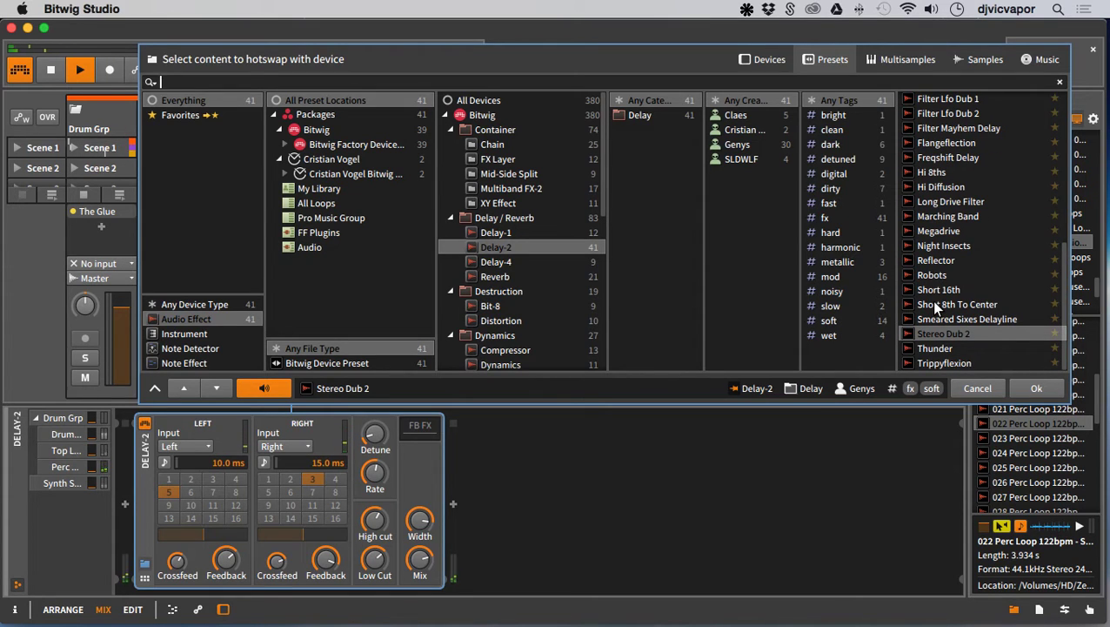
scroll(931, 301, "up", 2)
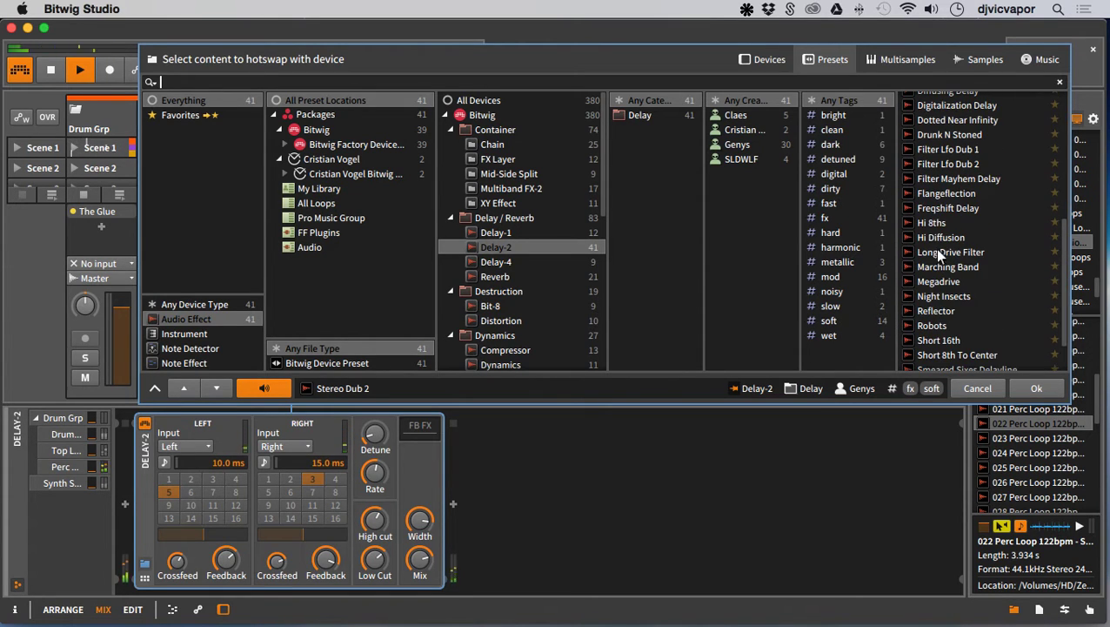
left_click(935, 196)
left_click(1029, 387)
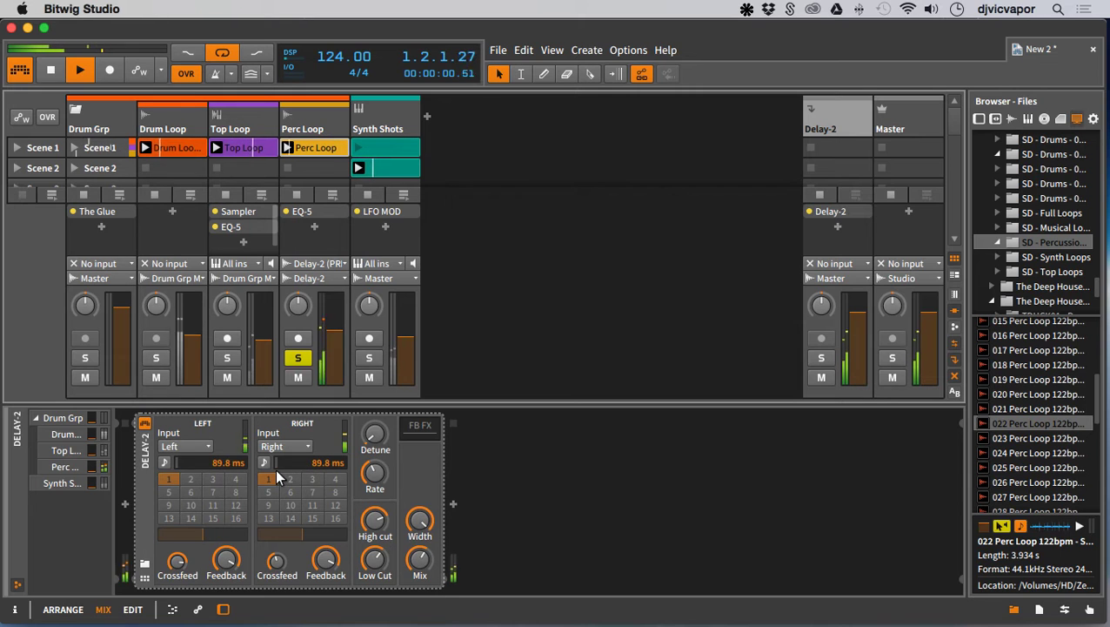
mouse_move(218, 471)
left_mouse_down()
mouse_move(217, 544)
mouse_move(221, 471)
left_mouse_up()
mouse_move(309, 462)
left_mouse_down()
mouse_move(309, 524)
mouse_move(309, 483)
left_mouse_up()
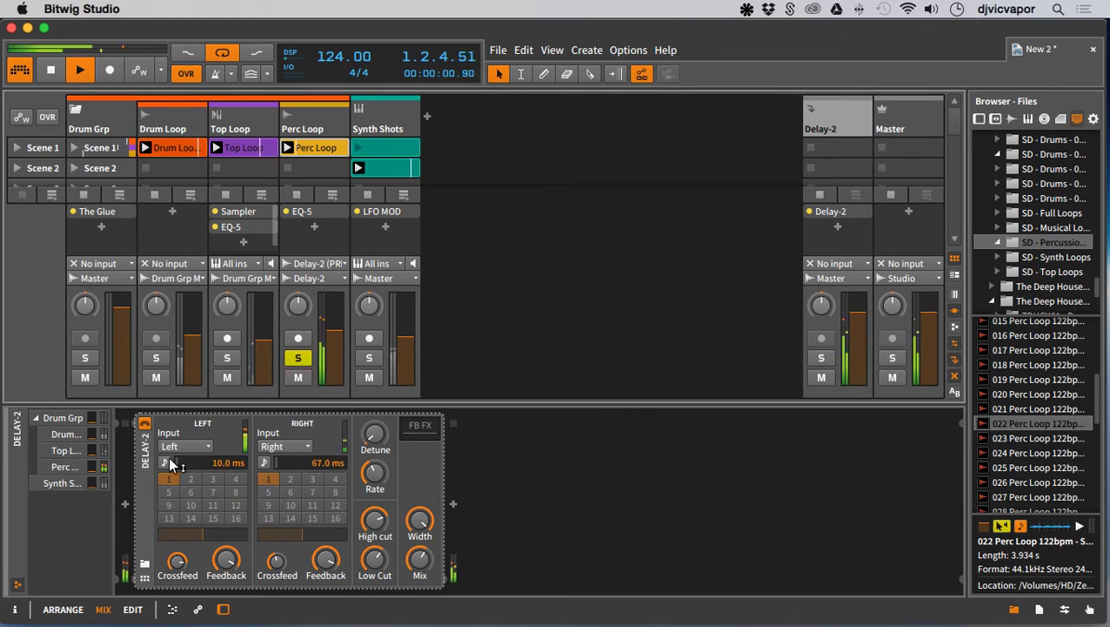
- Delete the Delay-2 device from the effect track and unsolo Perc Loop
key("Delete")
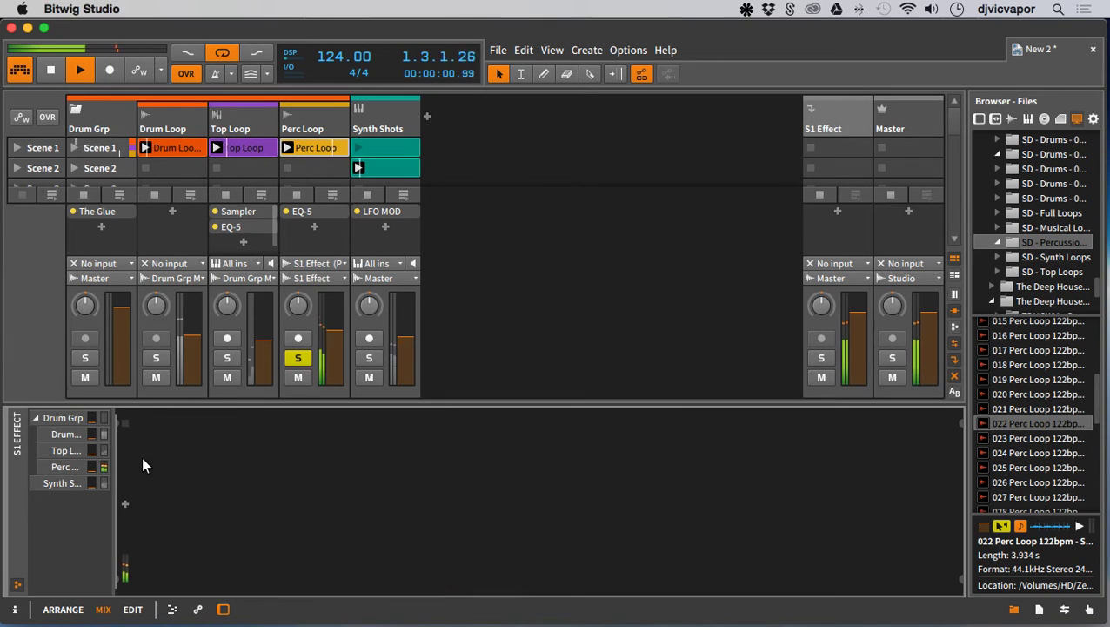
left_click(296, 357)
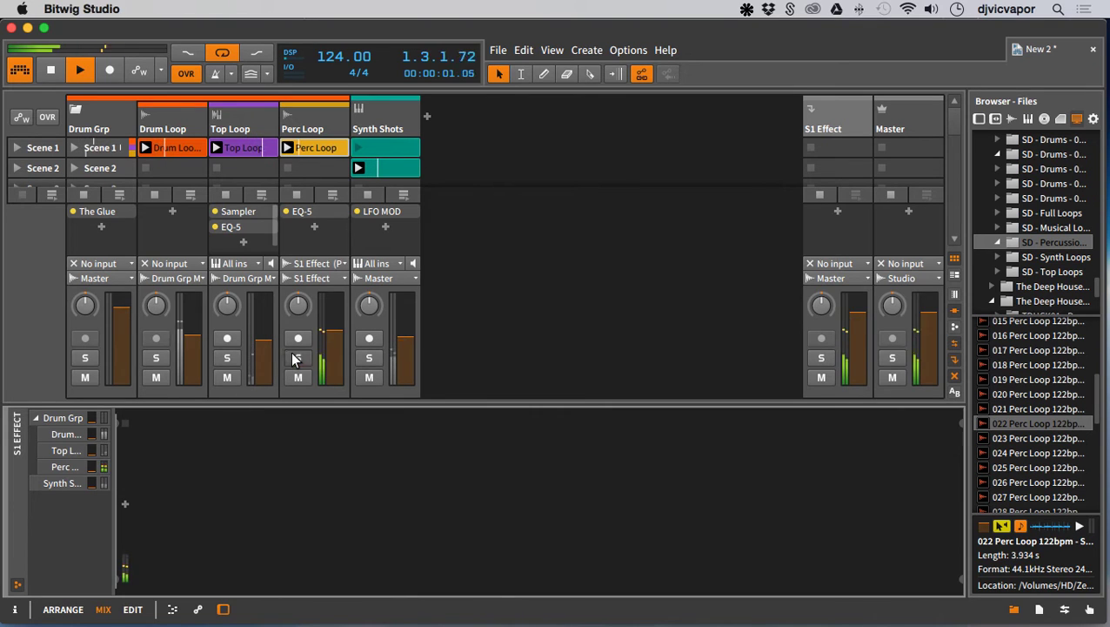
- Collapse the Drum Grp track and hide the device chain and browser to enlarge the mixer view
left_click(223, 610)
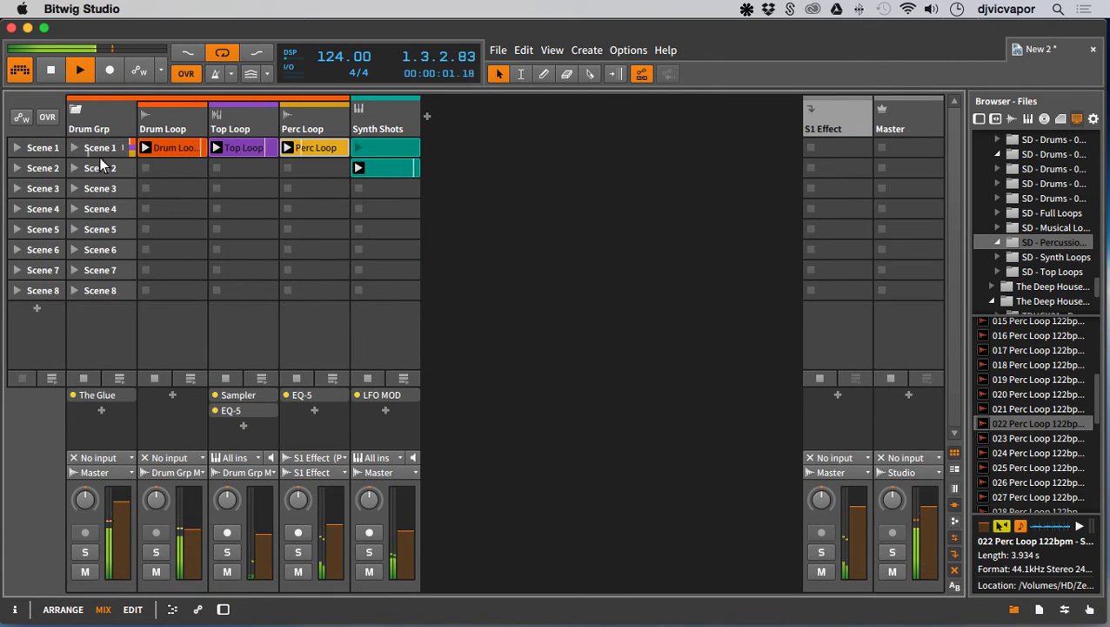
left_click(75, 109)
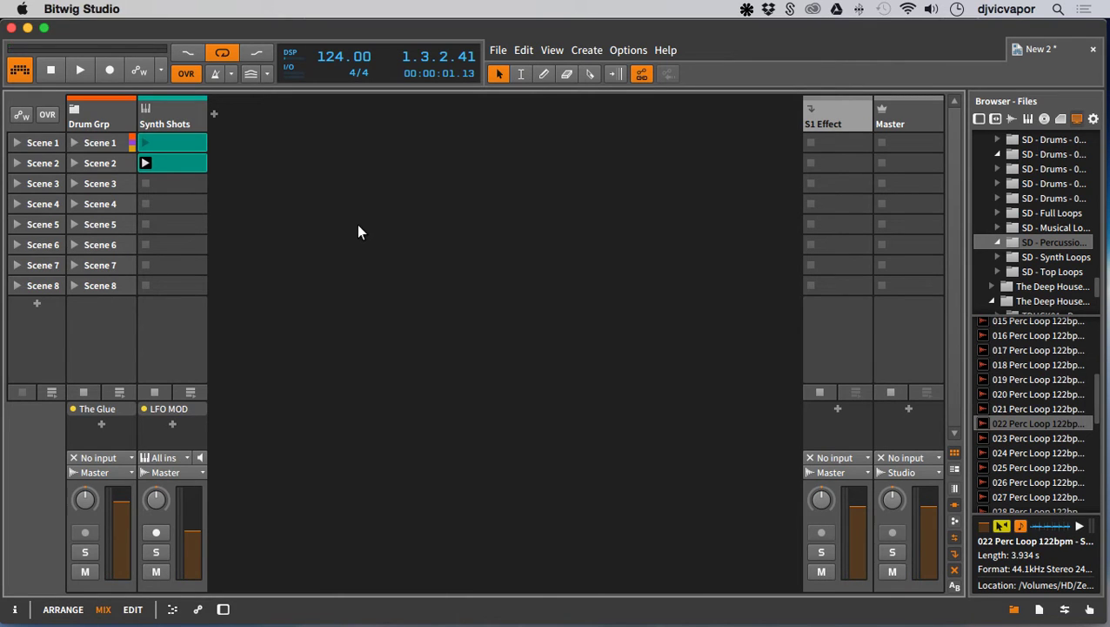
left_click(1012, 610)
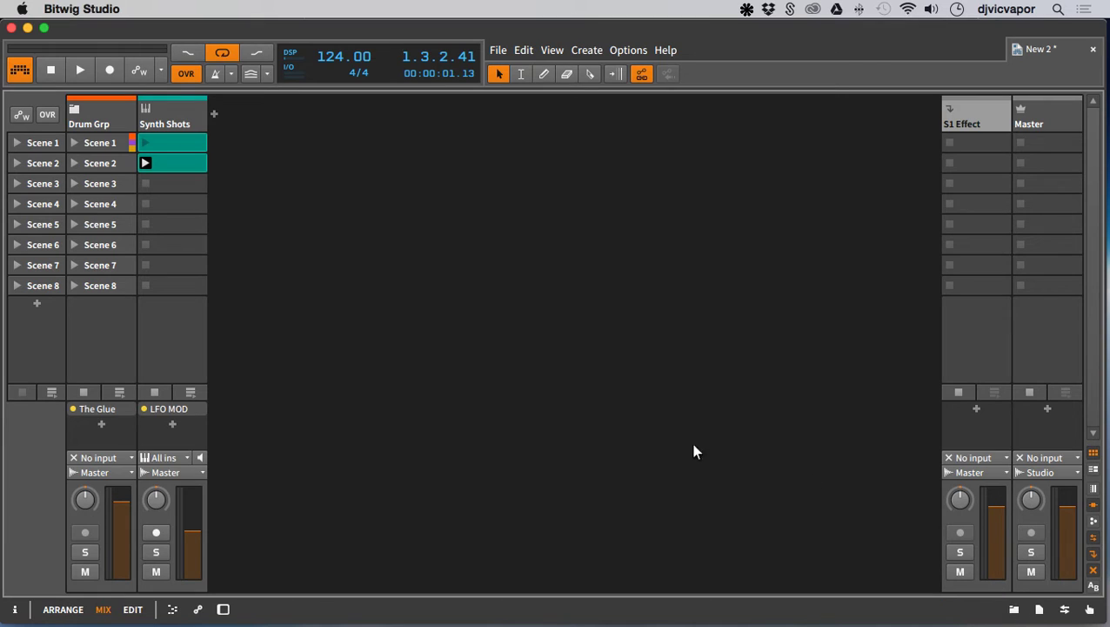
- Create a new instrument track after Synth Shots and add an empty clip to its Scene 1 slot
left_click(76, 72)
left_click(50, 70)
right_click(252, 121)
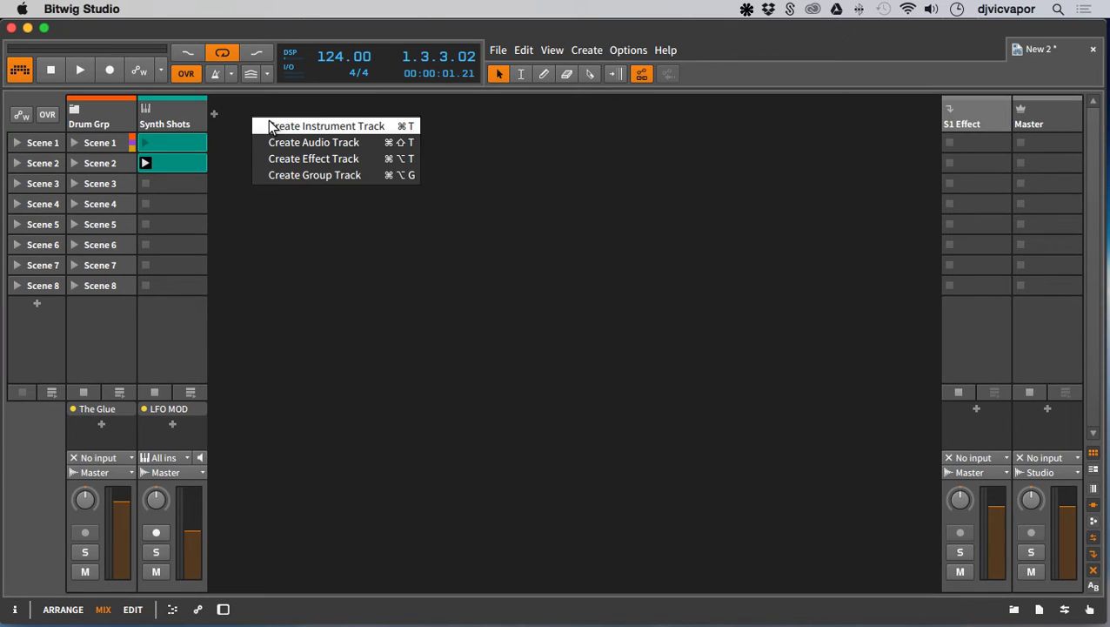
left_click(266, 124)
double_click(248, 142)
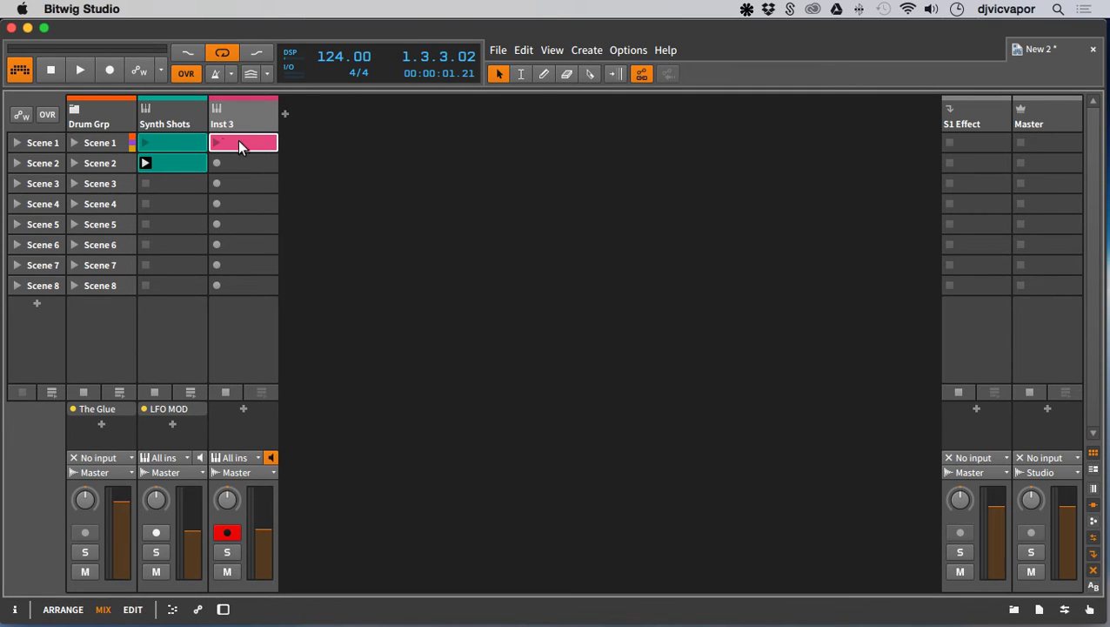
- Mute Synth Shots and open the Inst 3 Scene 1 clip in an enlarged note editor
left_click(180, 122)
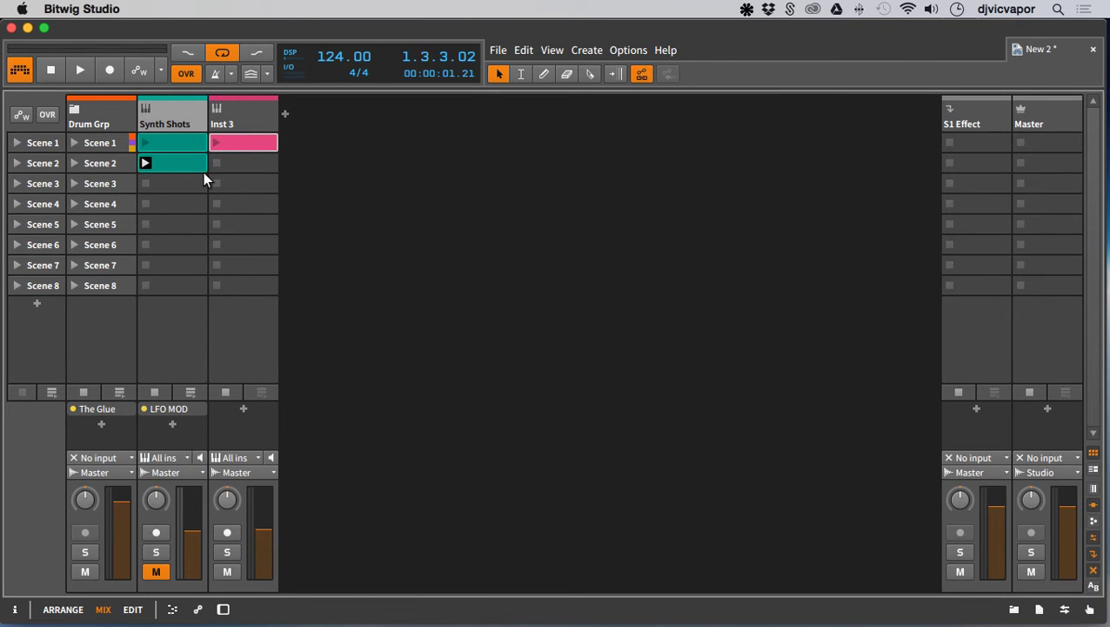
double_click(236, 139)
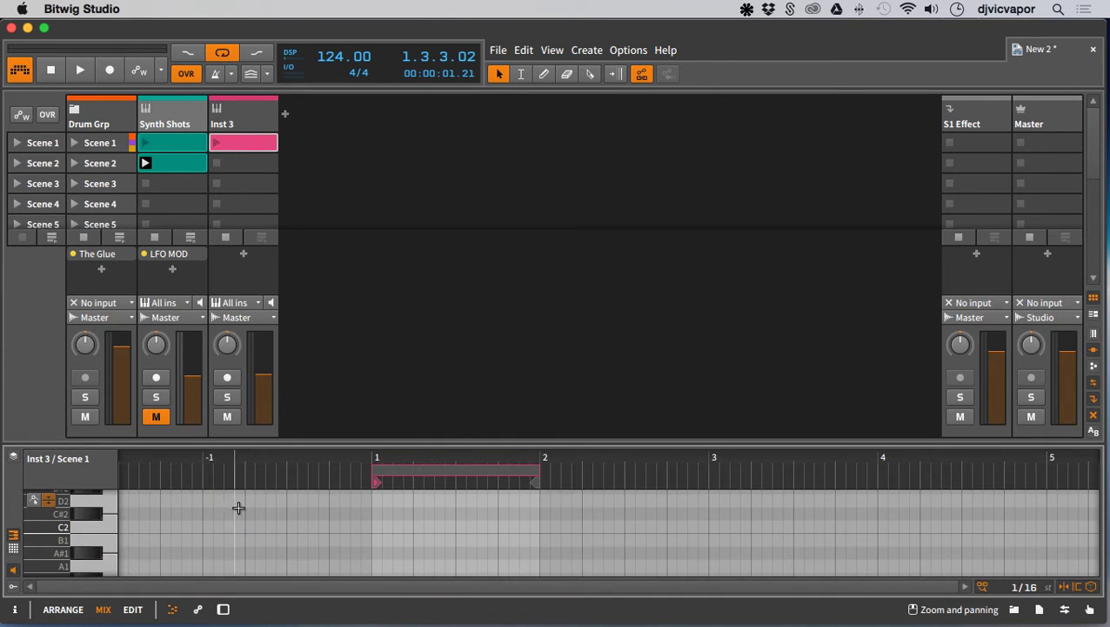
left_click_drag(454, 449, 470, 269)
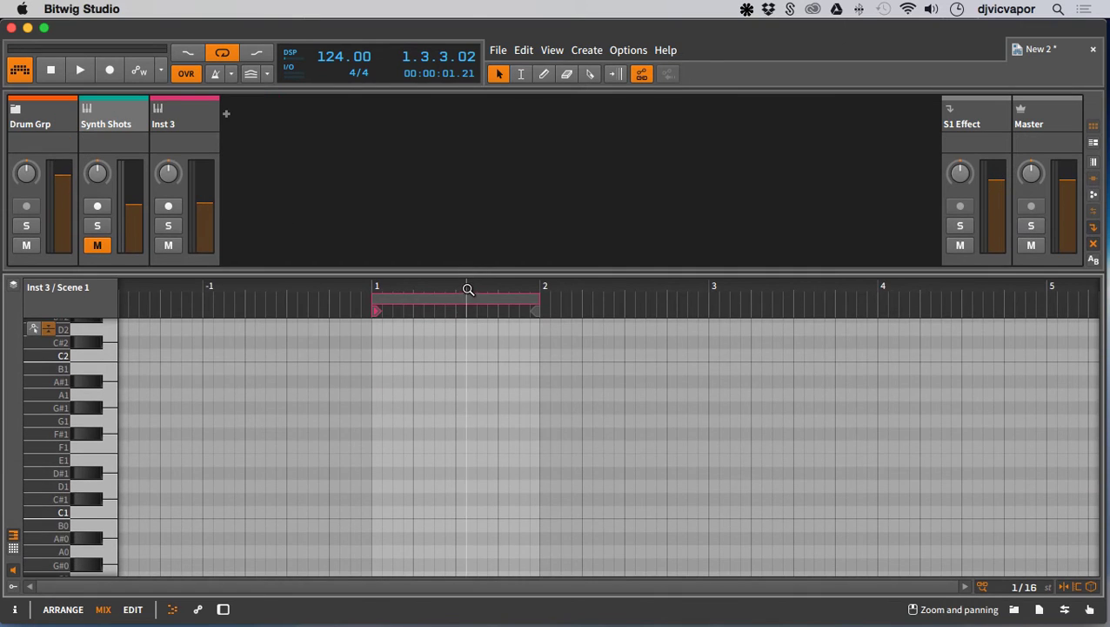
key("z")
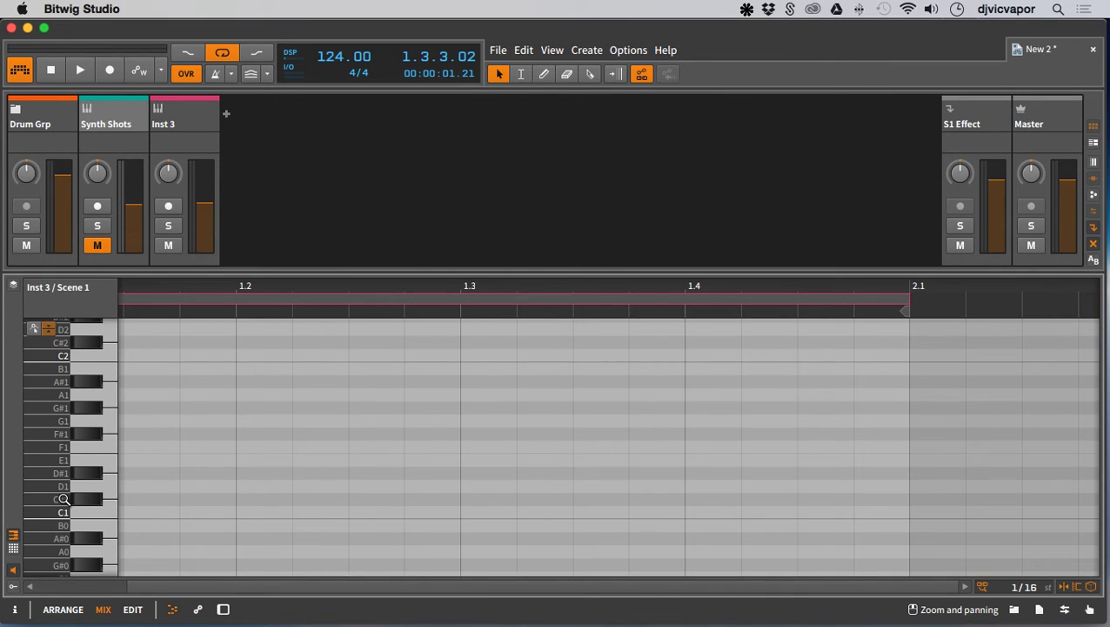
scroll(61, 497, "up", 10)
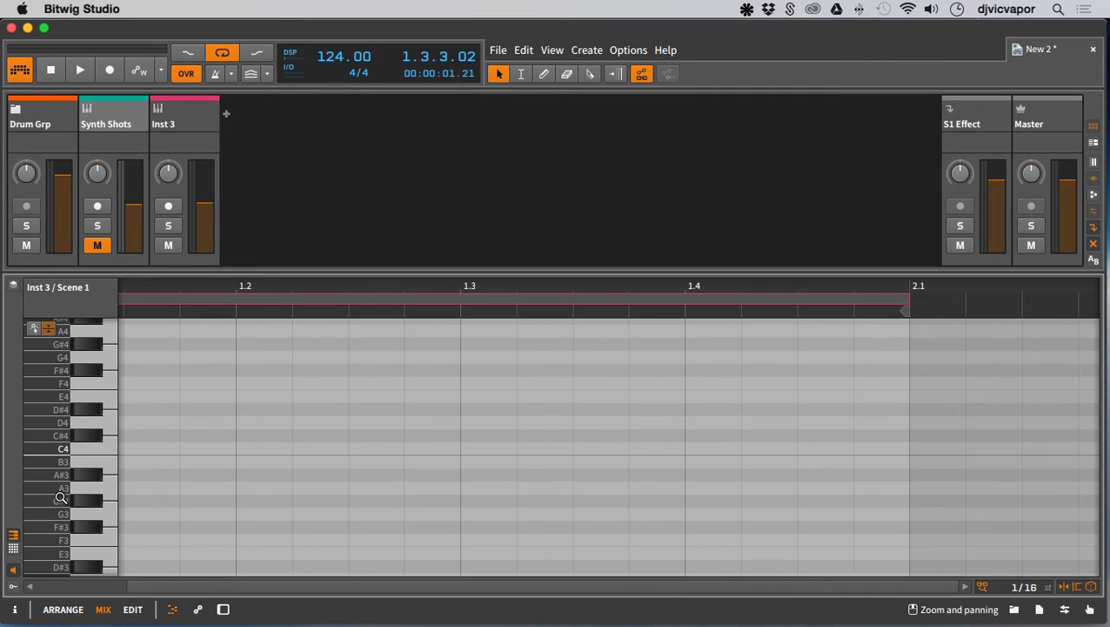
scroll(61, 497, "down", 1)
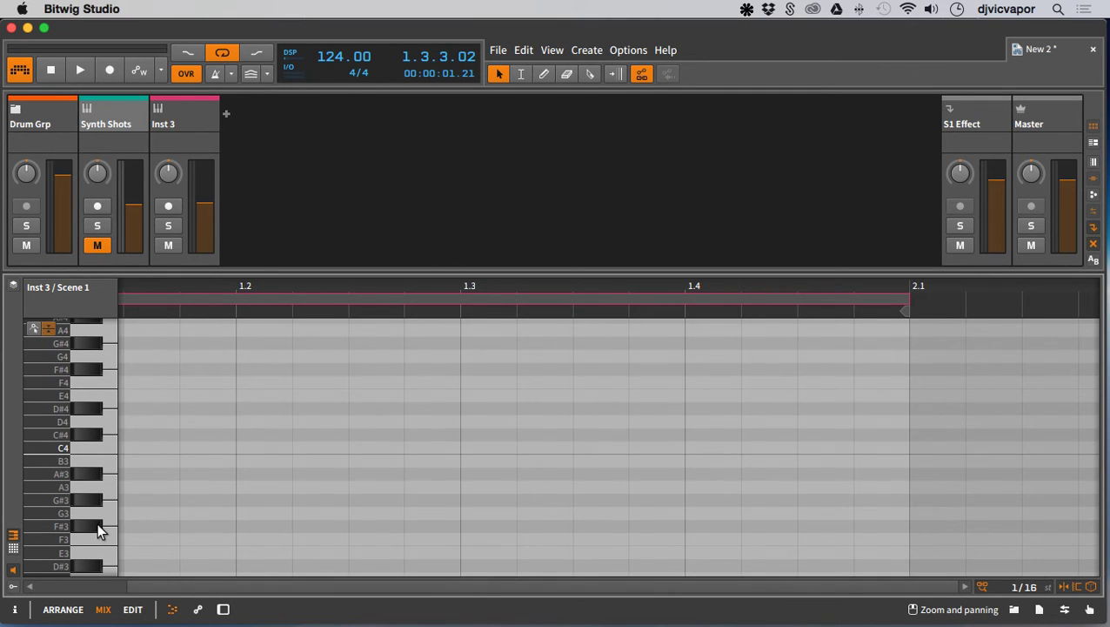
mouse_move(235, 291)
left_mouse_down()
mouse_move(252, 277)
mouse_move(228, 272)
left_mouse_up()
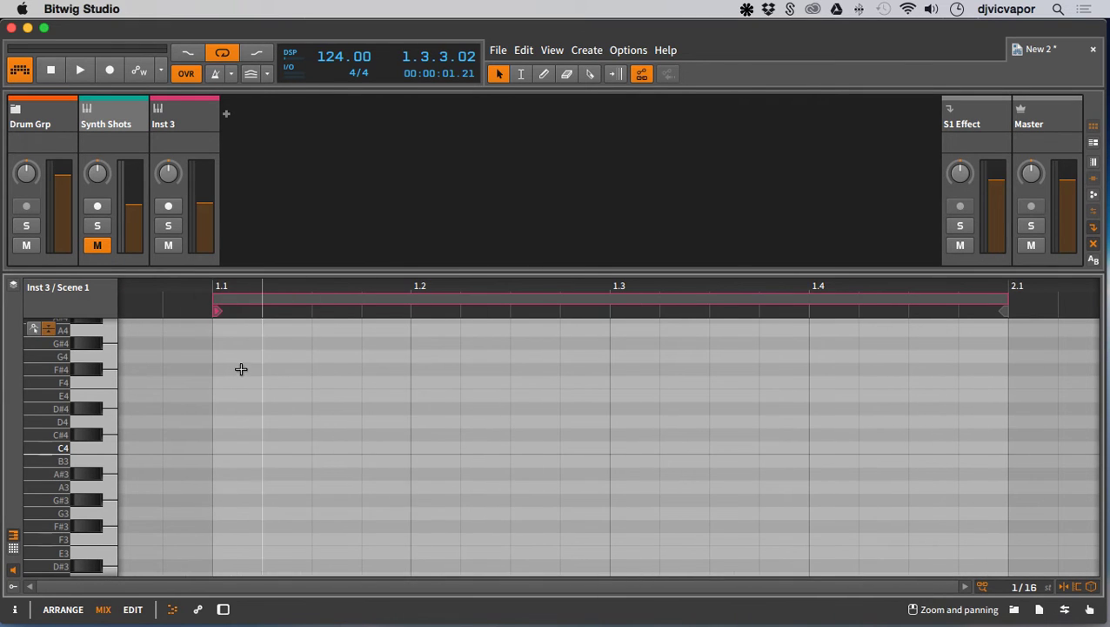
- Insert Bitwig's FM-4 synth into the Inst 3 track's device chain
left_click(187, 110)
key("d")
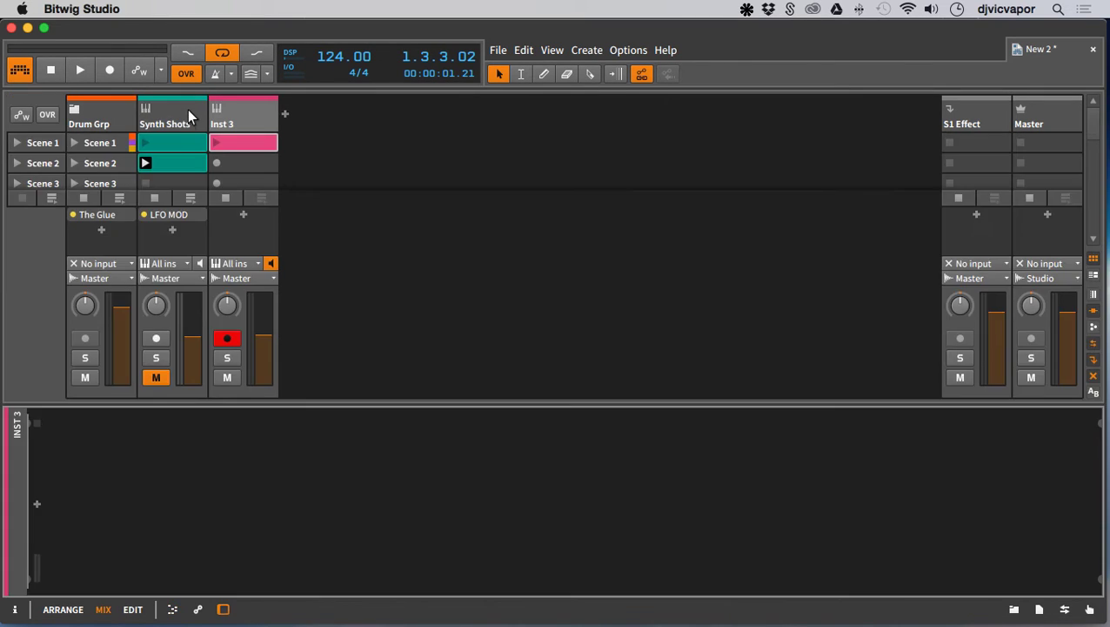
left_click(36, 503)
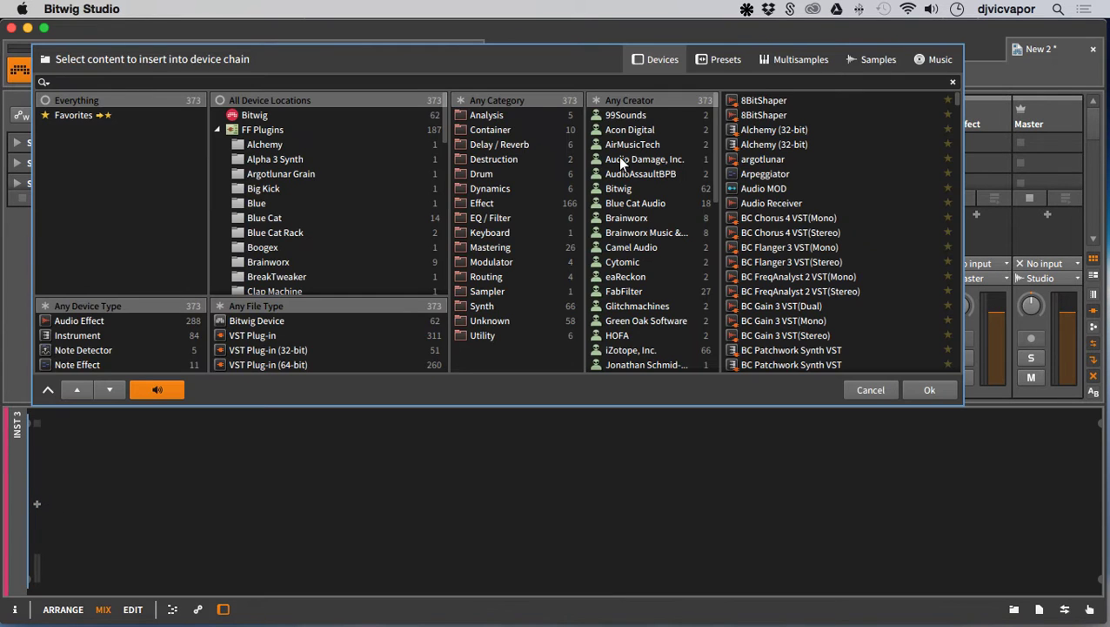
left_click(721, 60)
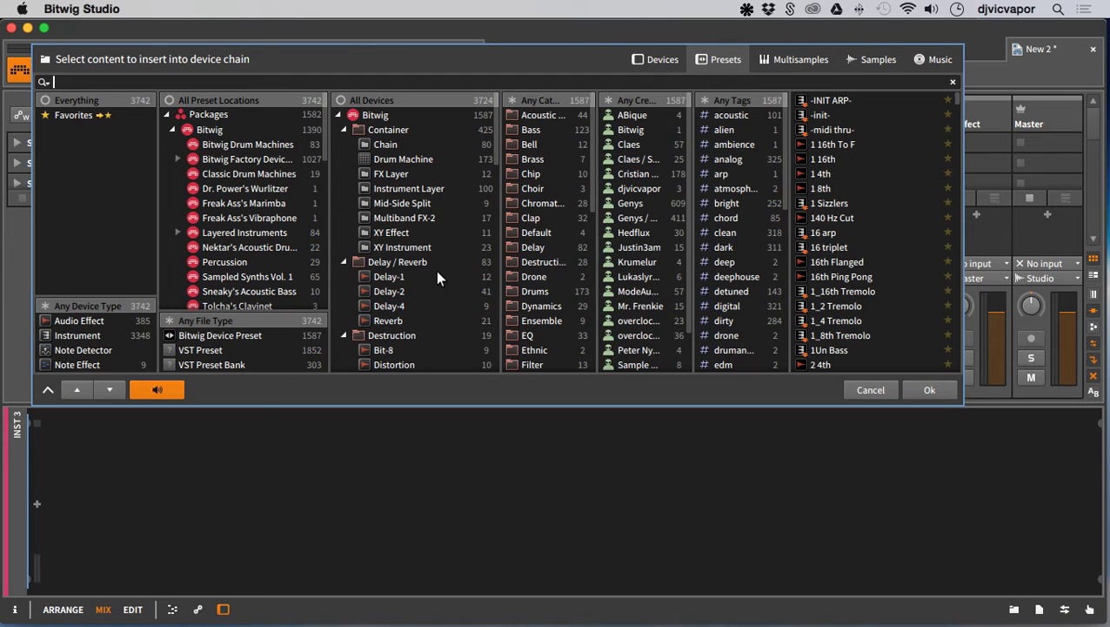
left_click(672, 57)
left_click(481, 306)
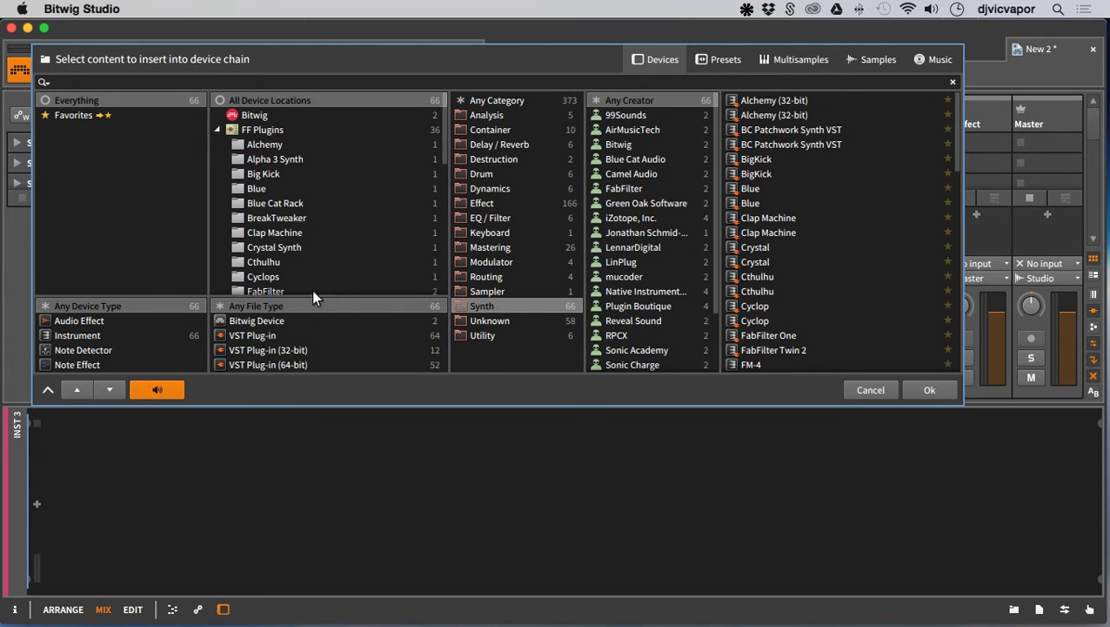
left_click(254, 115)
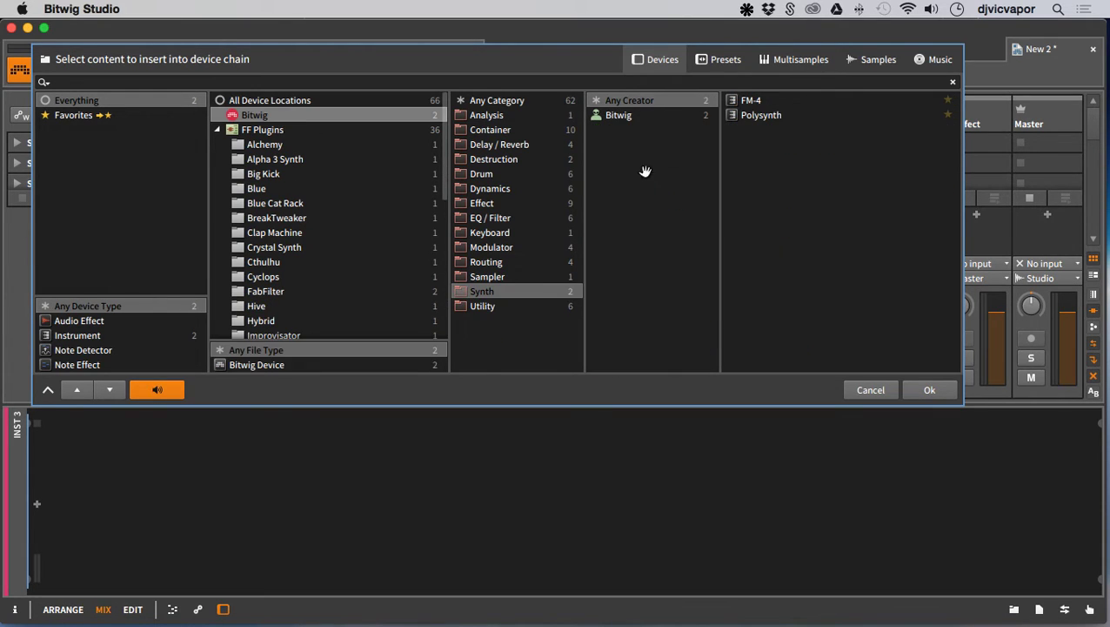
left_click(744, 100)
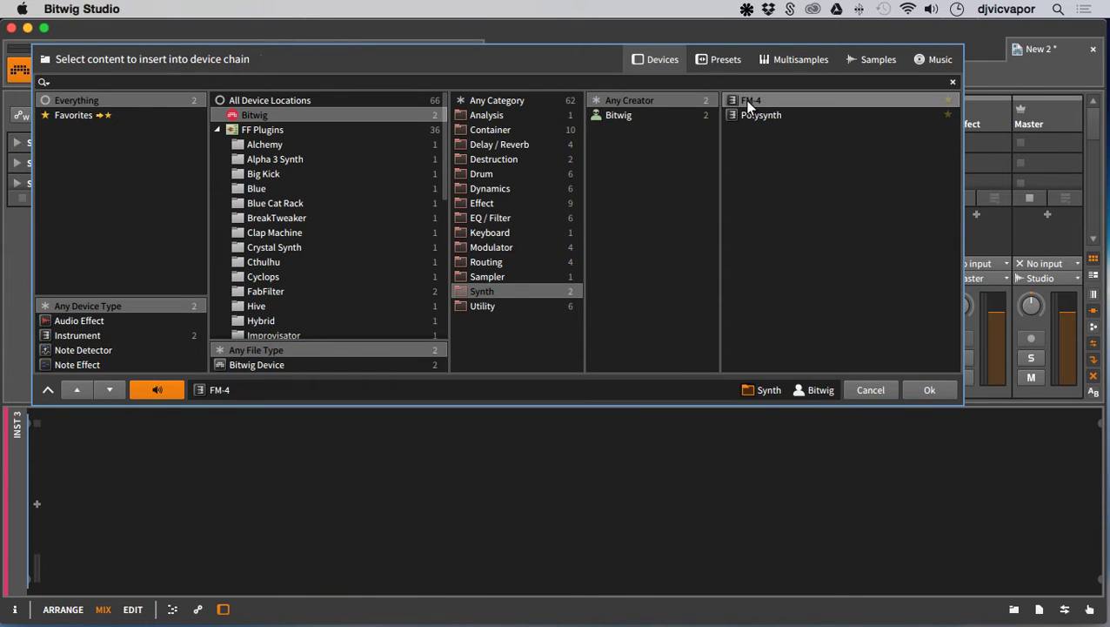
left_click(949, 390)
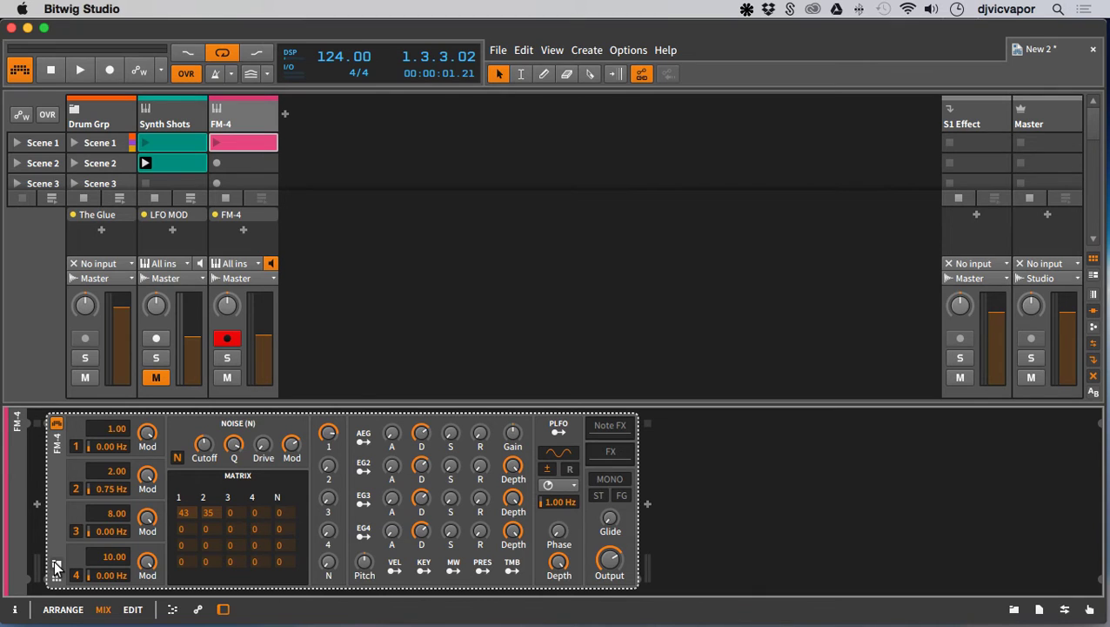
- Audition F#3 in the FM-4 Scene 1 clip, add a 1/16 F#3 note and place it on 1.1.3
double_click(258, 143)
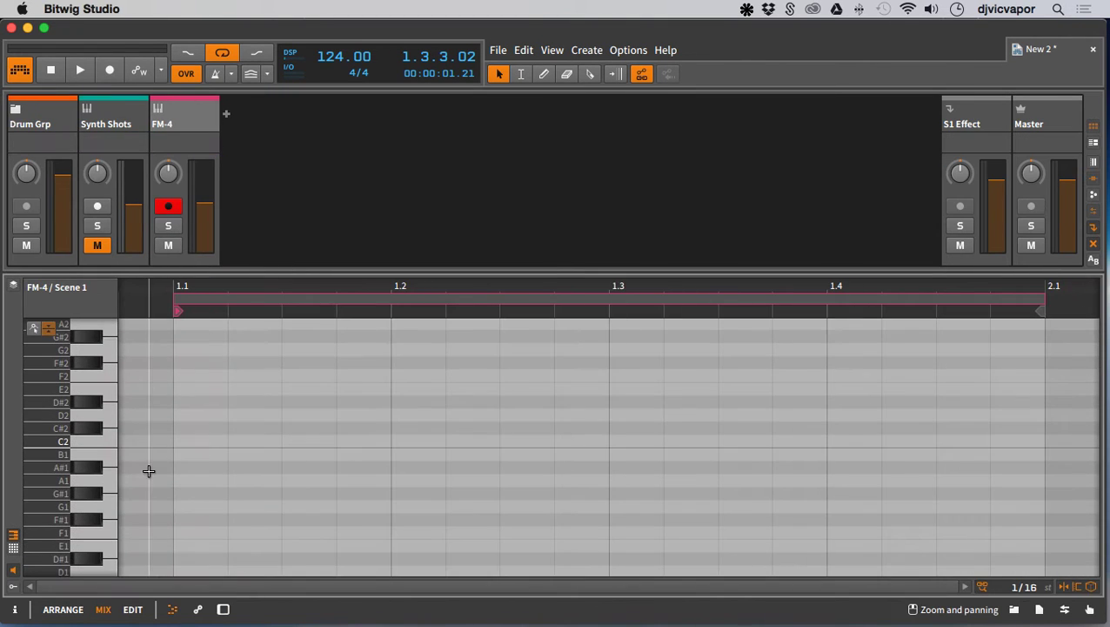
scroll(95, 488, "up", 3)
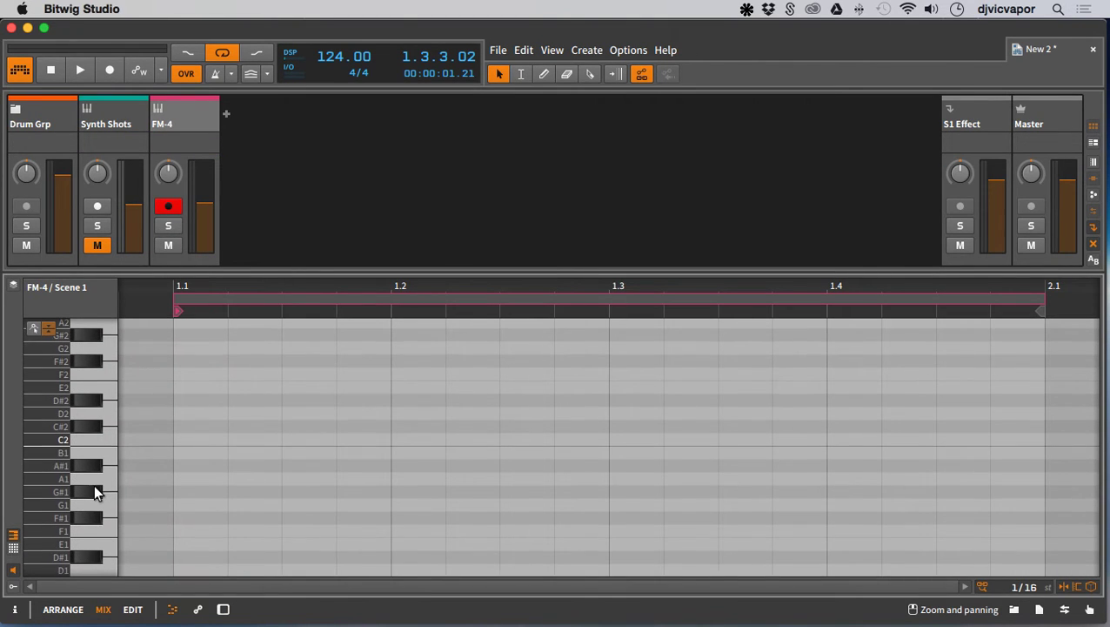
scroll(94, 488, "up", 4)
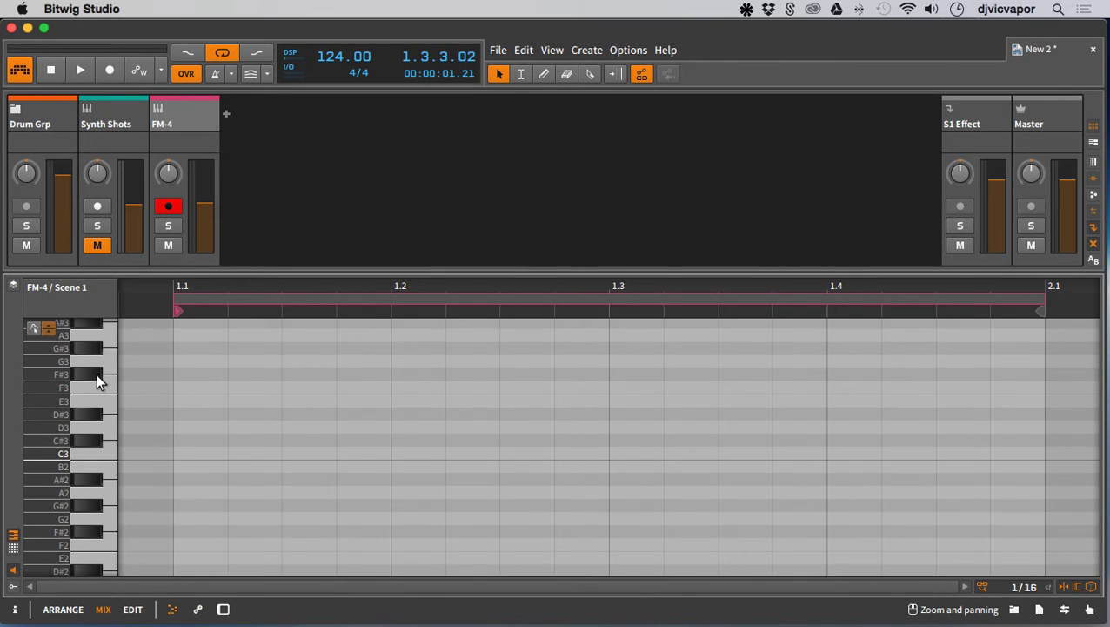
left_click(97, 374)
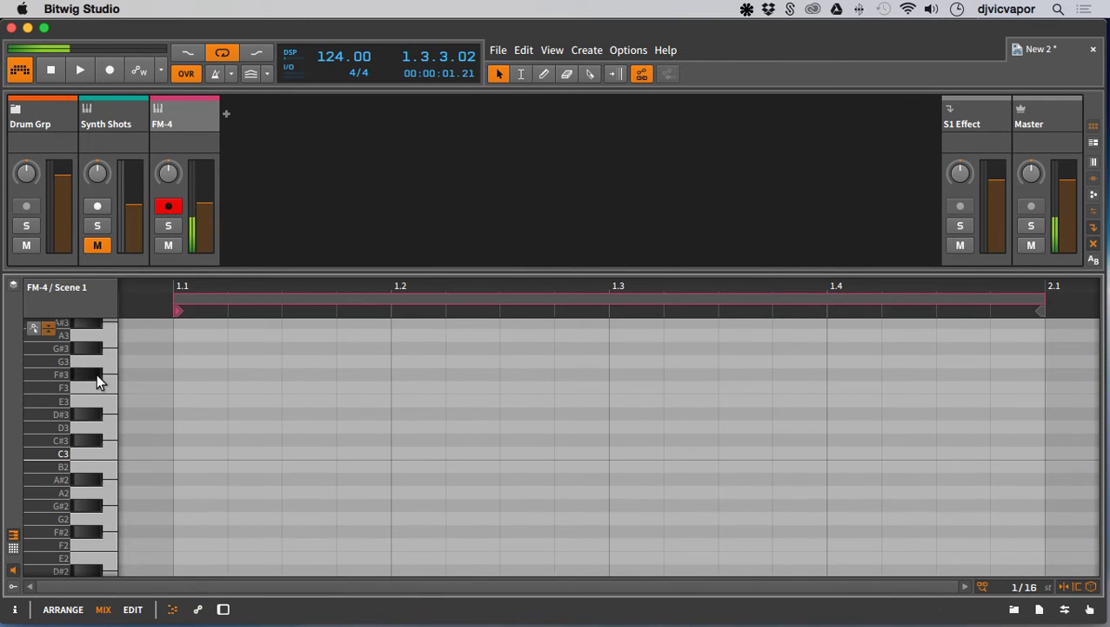
double_click(183, 372)
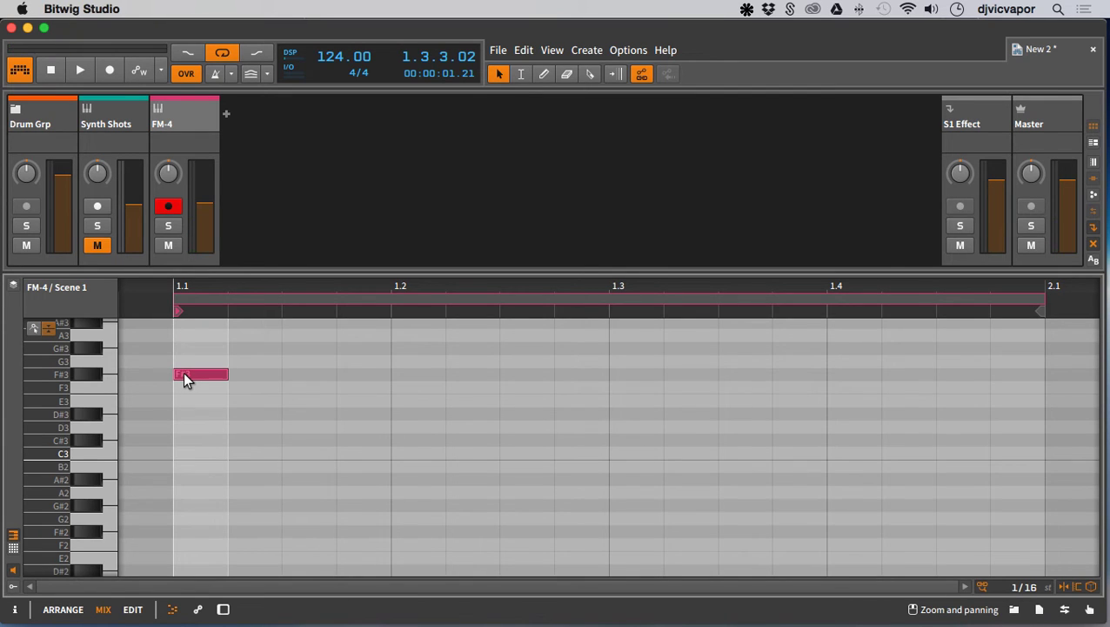
left_click_drag(184, 376, 302, 379)
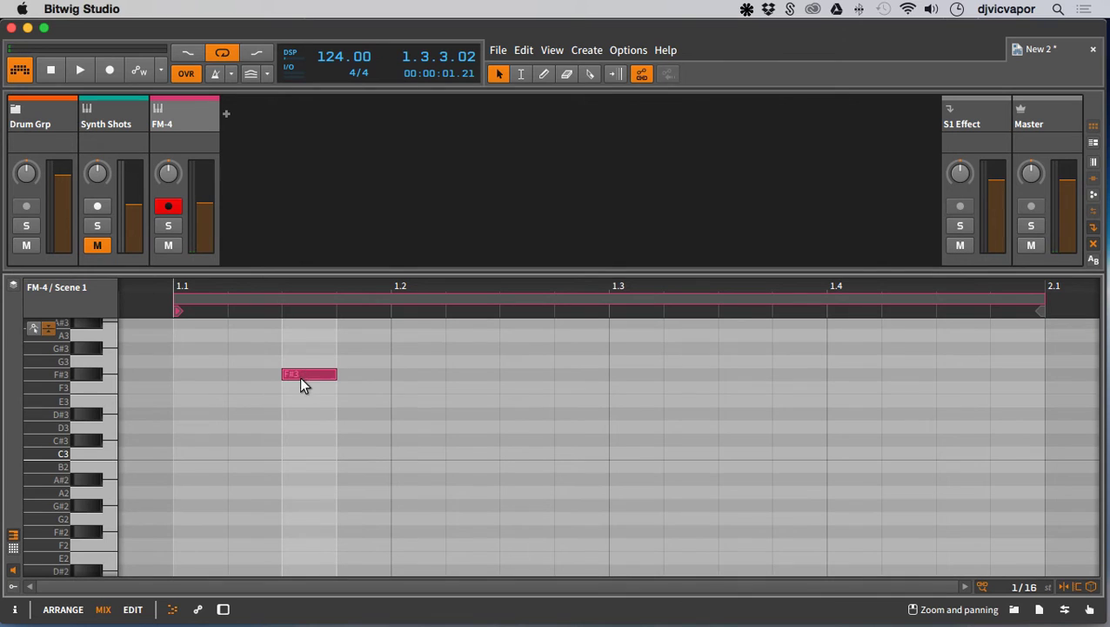
- Add a 1/16 F#3 note on 1.2.2 and copy both F#3 notes up to A3 and C#4
scroll(297, 402, "up", 5)
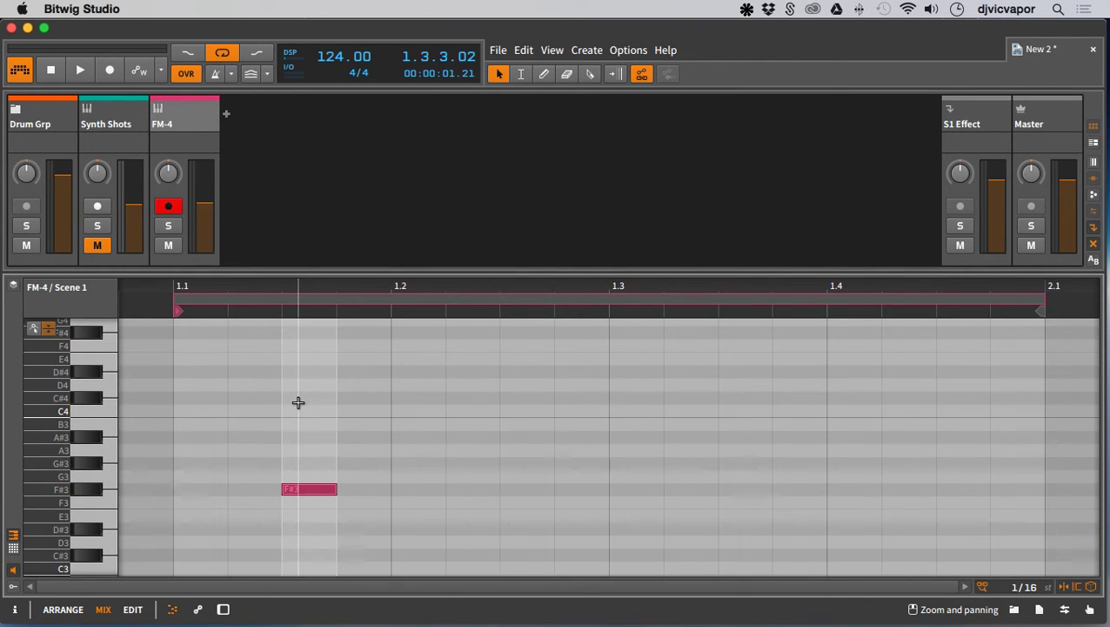
double_click(469, 488)
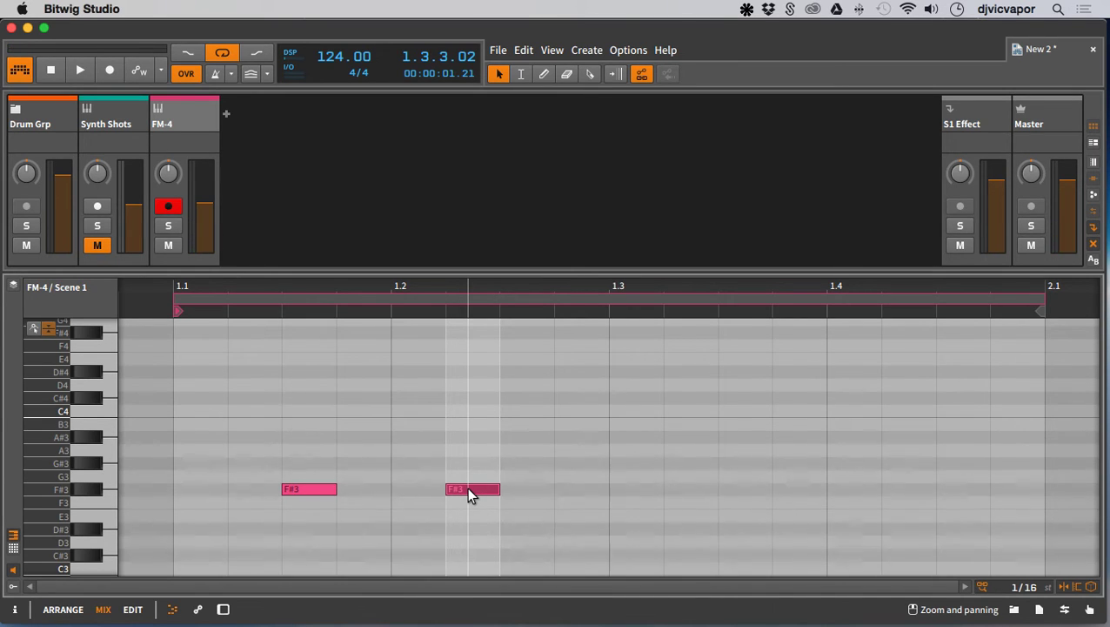
left_click_drag(475, 517, 296, 492)
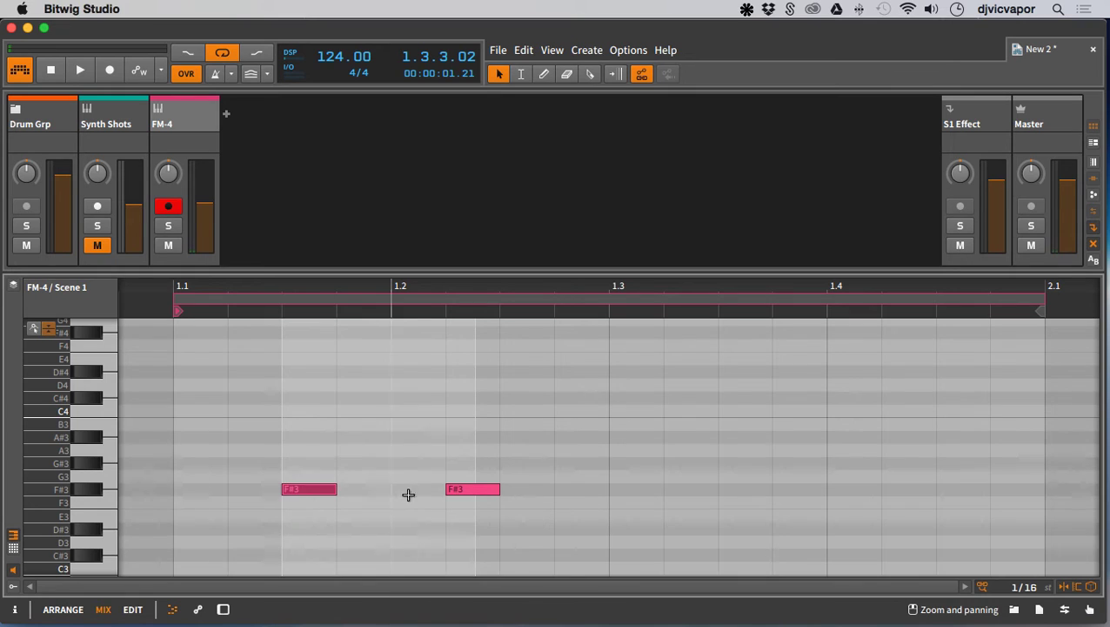
left_click_drag(455, 510, 306, 459)
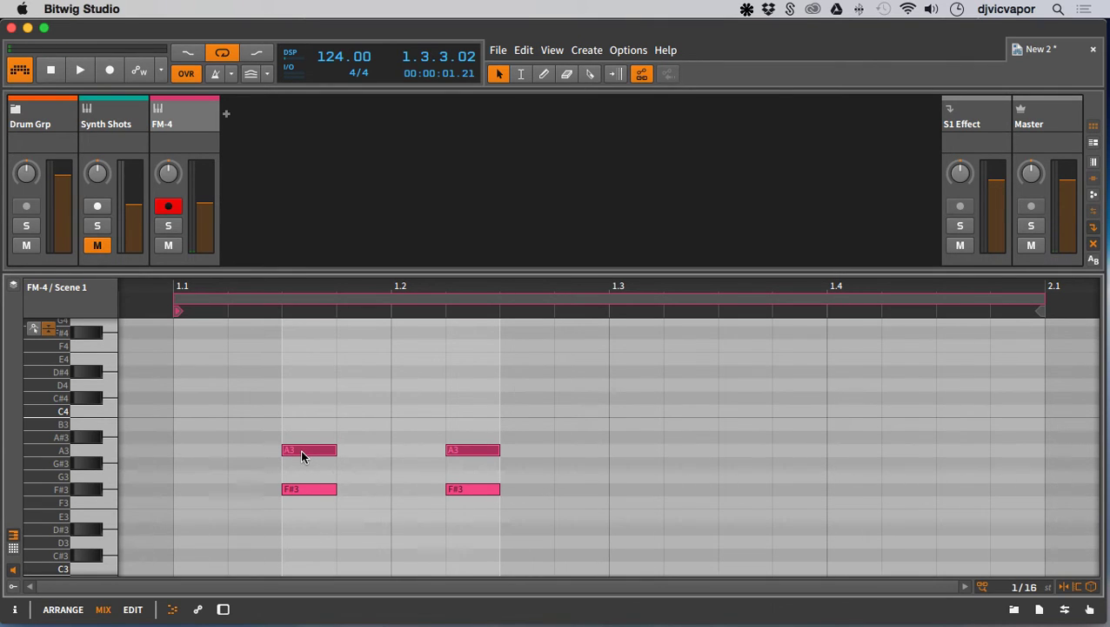
left_click_drag(300, 449, 311, 401)
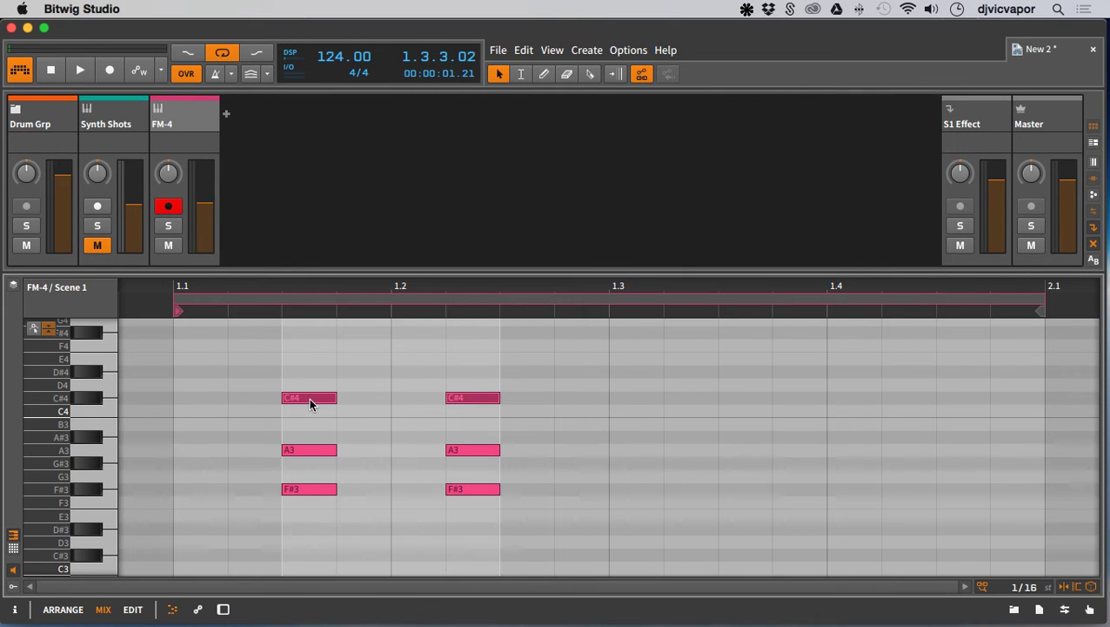
- Launch the FM-4 Scene 1 clip and copy the two C#4 notes up to E4
left_click_drag(295, 272, 296, 318)
left_click(218, 142)
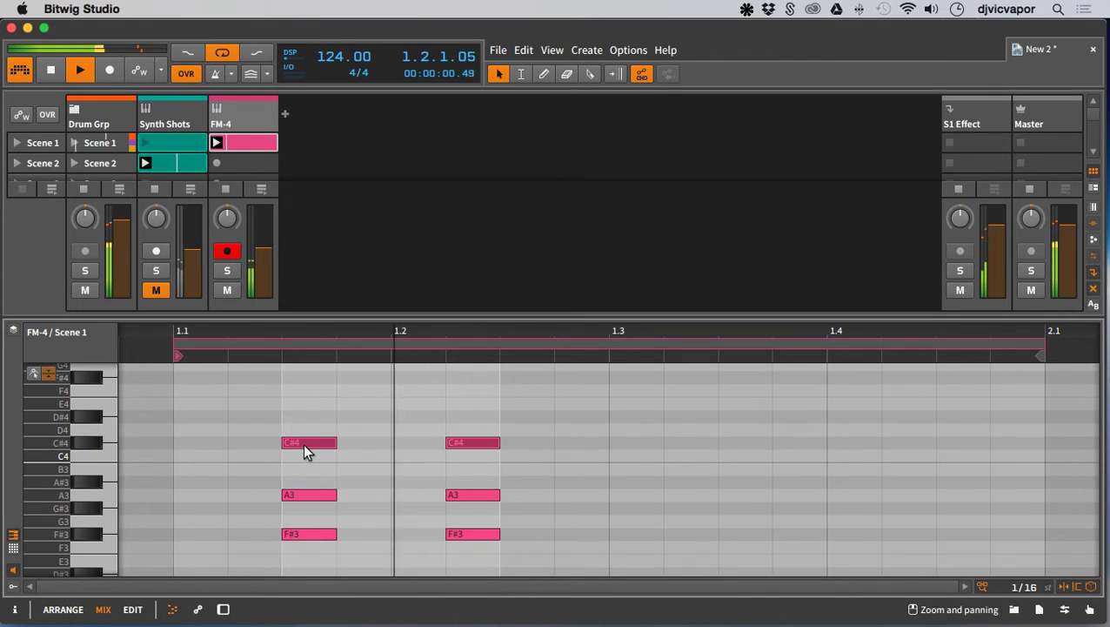
left_click_drag(302, 443, 301, 404)
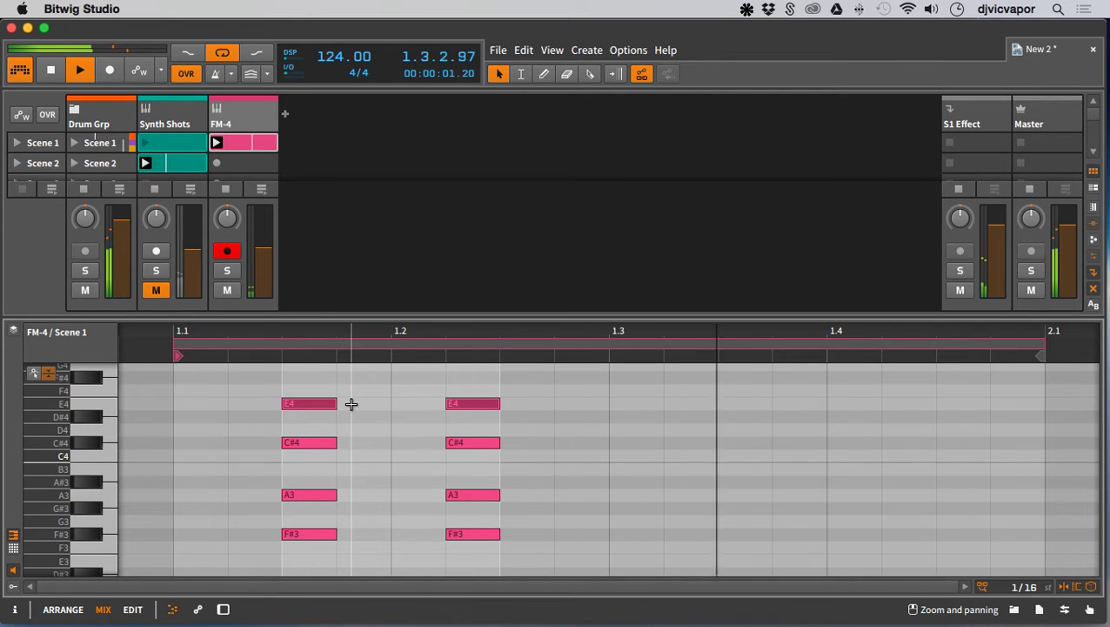
- Copy the chord on 1.2.2 to 1.3.1, transposed down to C#3, E3, G#3 and B3, with 1/8 note lengths
left_click_drag(479, 563, 461, 389)
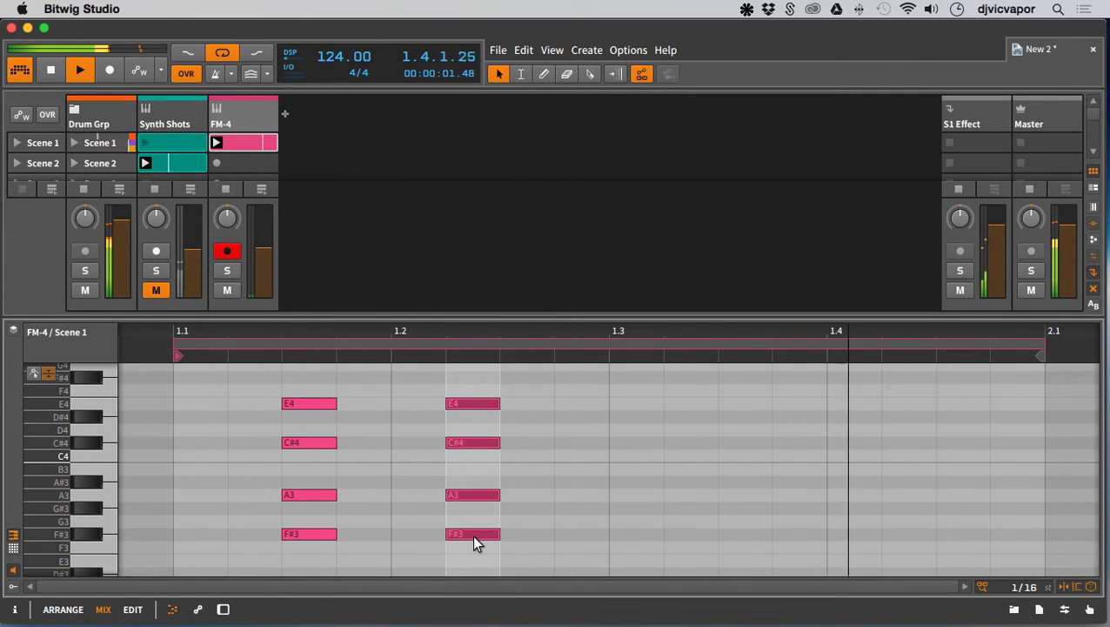
left_click_drag(474, 535, 725, 516)
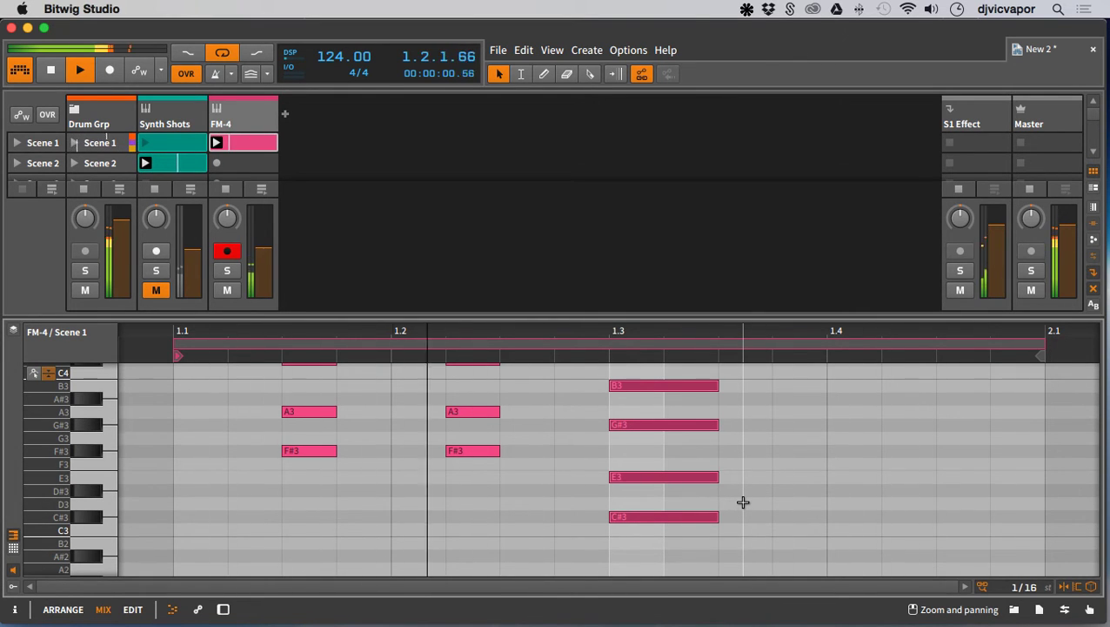
left_click(530, 346)
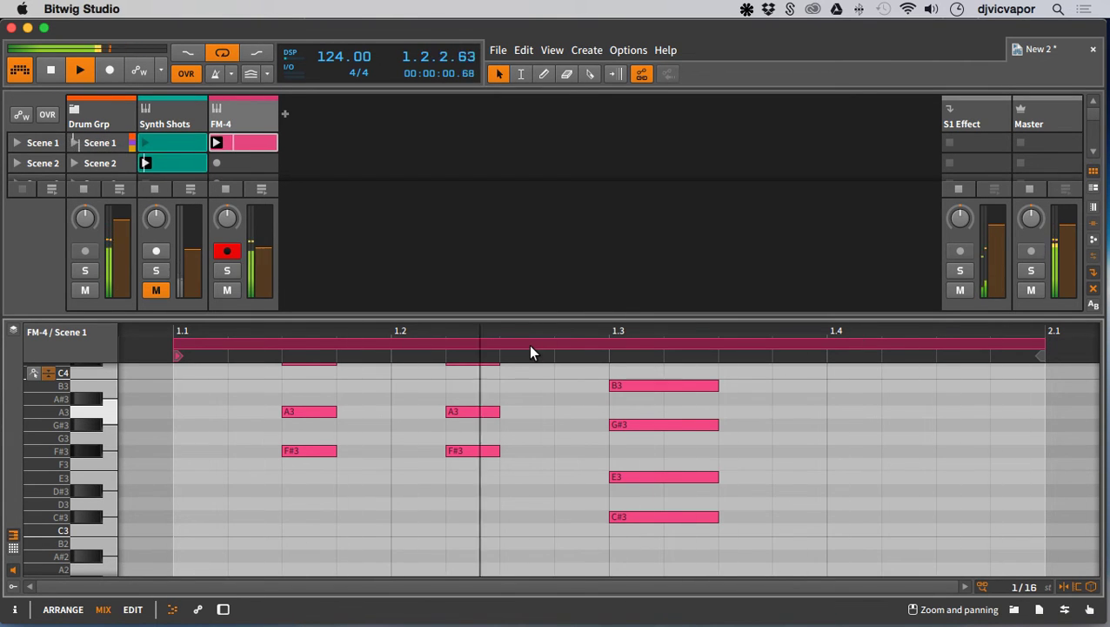
- Solo the FM-4 track and disarm its recording
left_click_drag(620, 324, 521, 304)
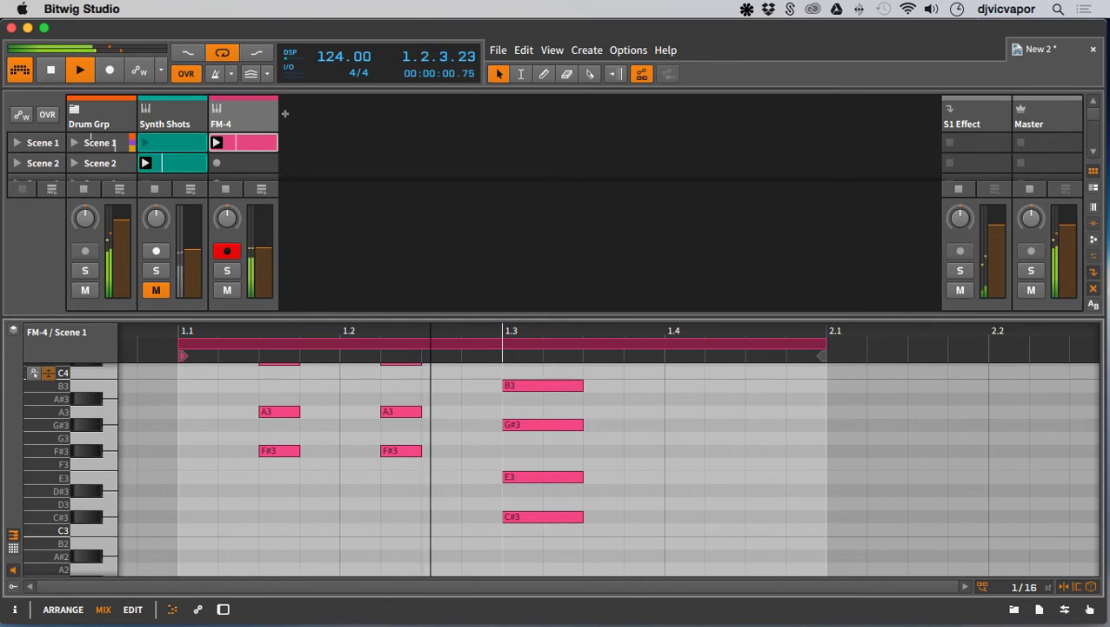
left_click(228, 270)
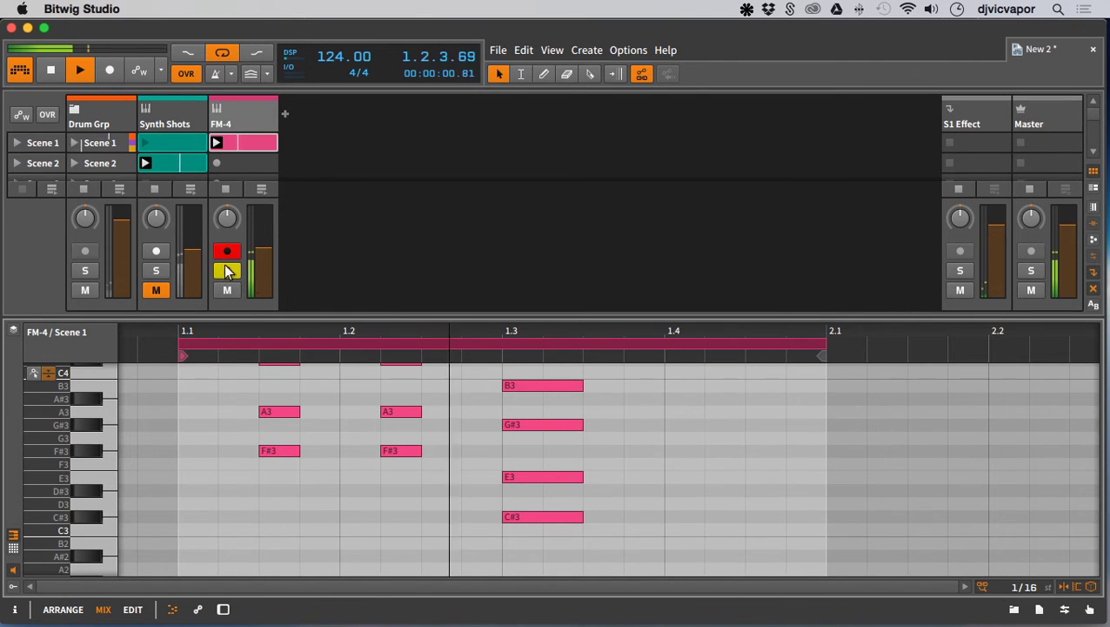
left_click(226, 251)
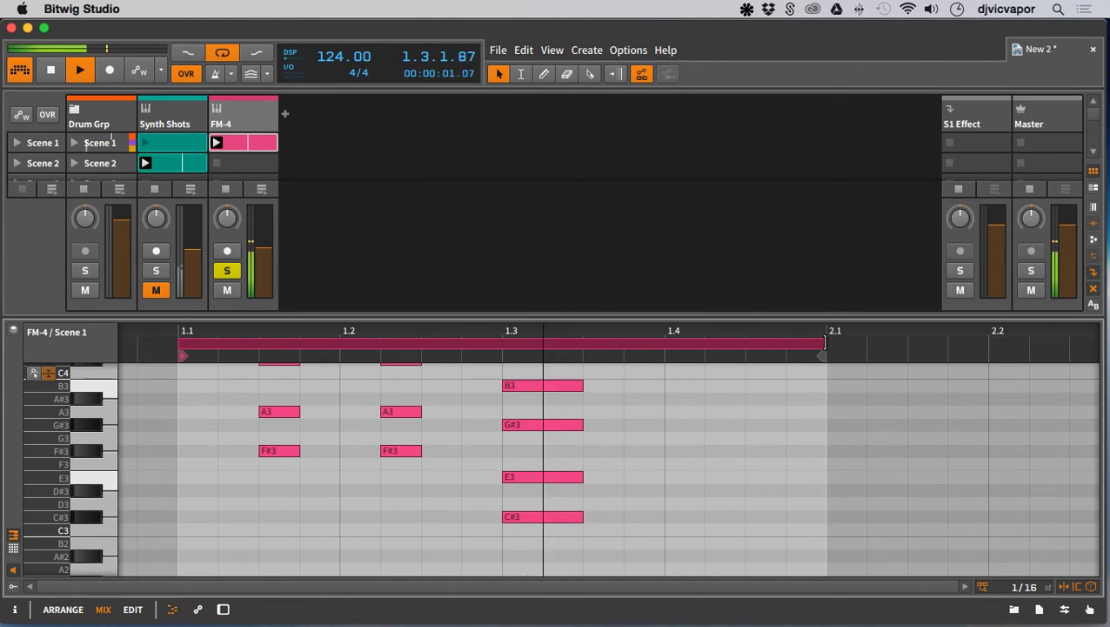
- Extend the FM-4 Scene 1 clip to four bars, ending at 5.1
left_click_drag(825, 342, 956, 371)
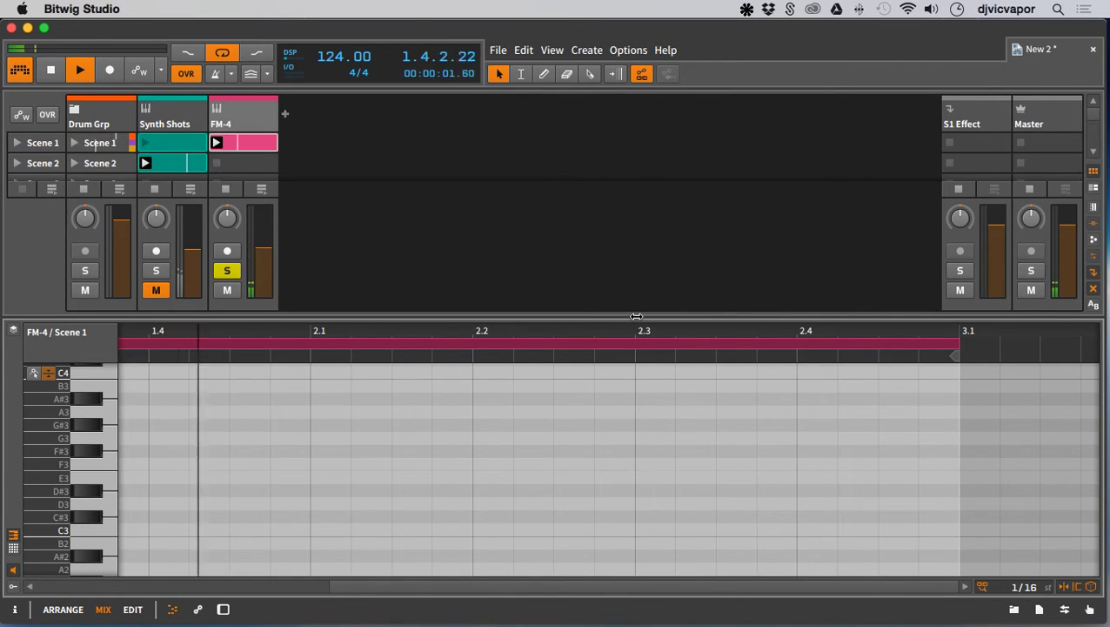
left_click_drag(632, 310, 747, 242)
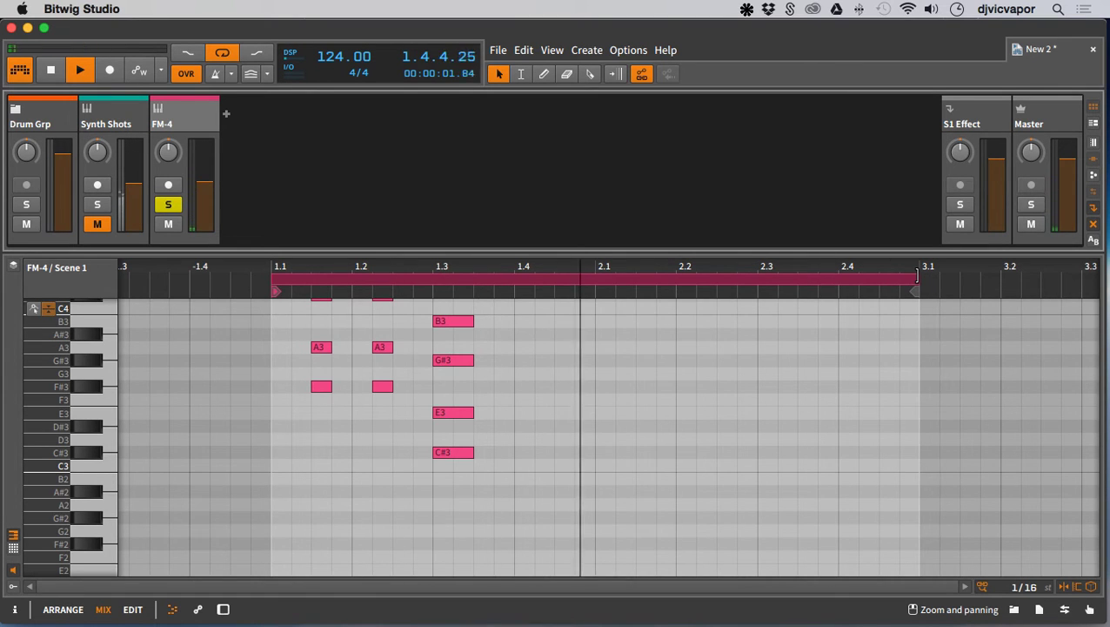
mouse_move(917, 277)
left_mouse_down()
mouse_move(1098, 291)
mouse_move(1107, 301)
mouse_move(981, 292)
mouse_move(835, 307)
left_mouse_up()
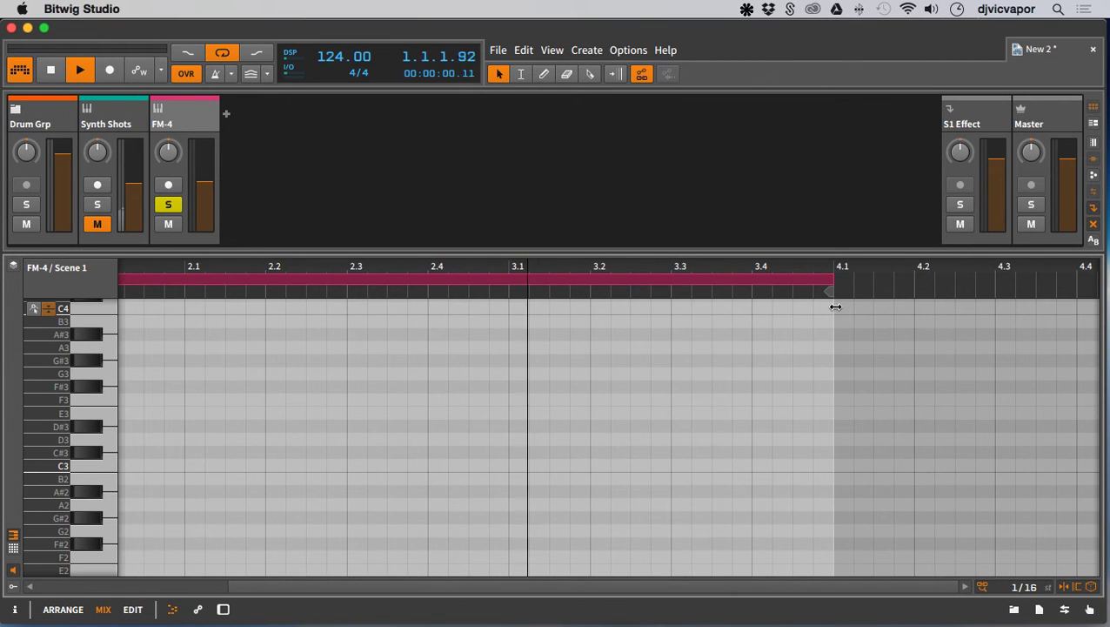
mouse_move(834, 307)
left_mouse_down()
mouse_move(1101, 309)
mouse_move(999, 327)
mouse_move(1047, 318)
left_mouse_up()
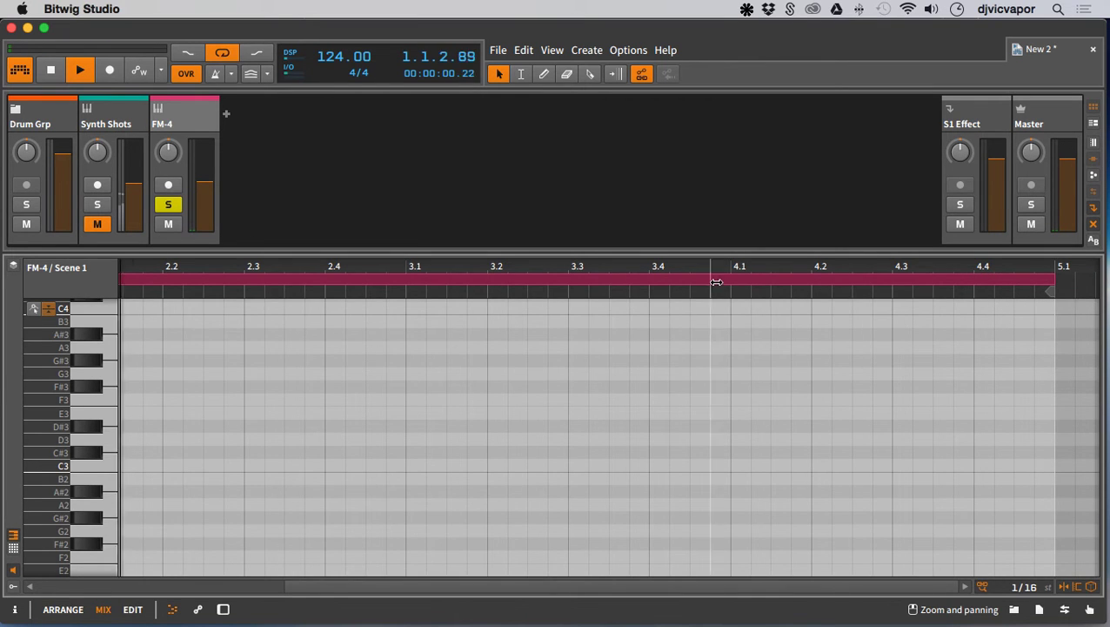
- Duplicate all of bar 1's chords into bar 3, moving the copy so its first chord starts on 3.1.3
left_click_drag(712, 267, 742, 261)
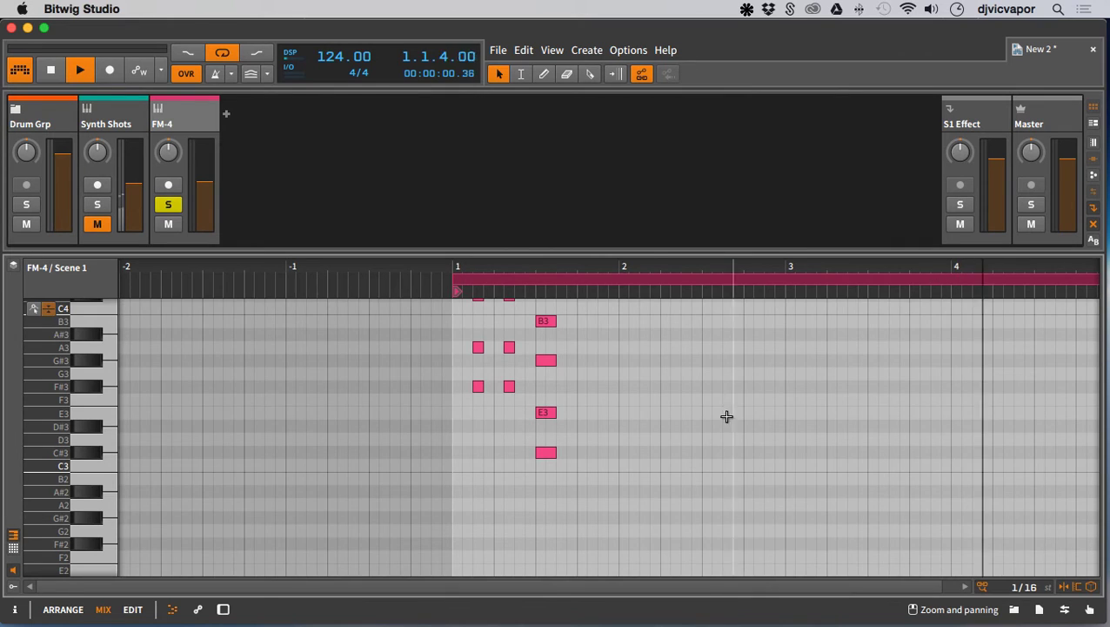
scroll(636, 424, "up", 4)
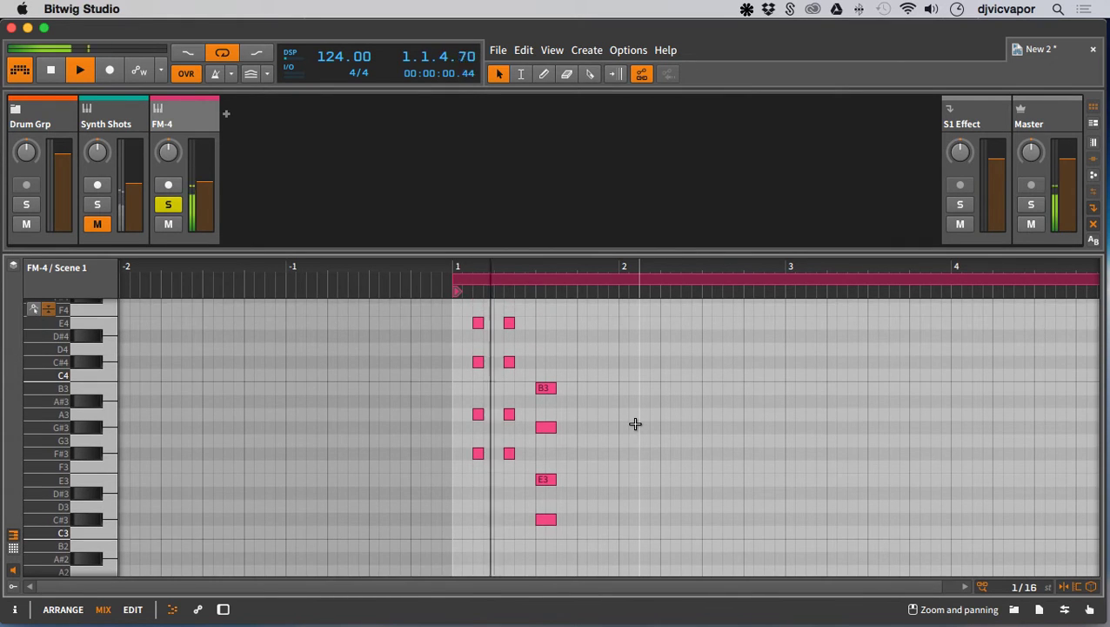
scroll(635, 424, "up", 1)
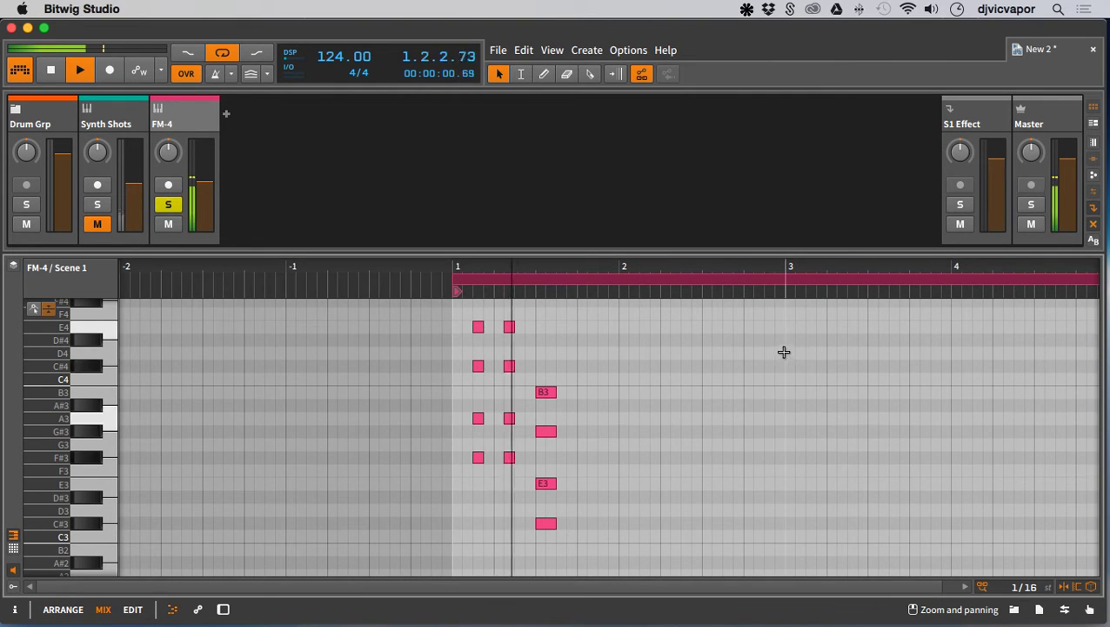
left_click_drag(782, 325, 473, 530)
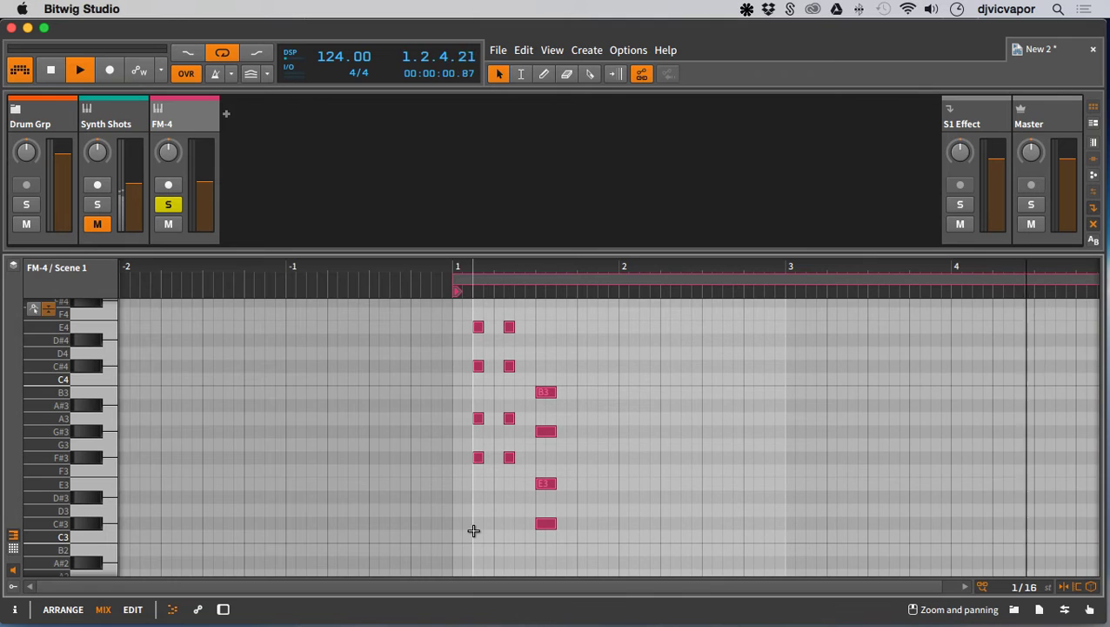
key("super+d")
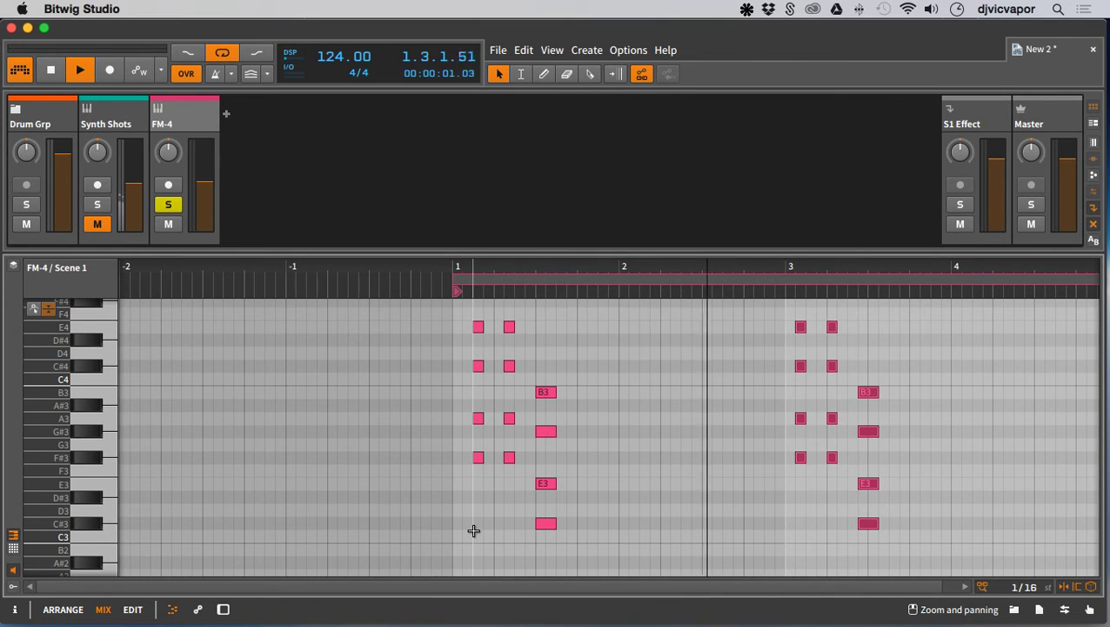
key("Right")
key("Right")
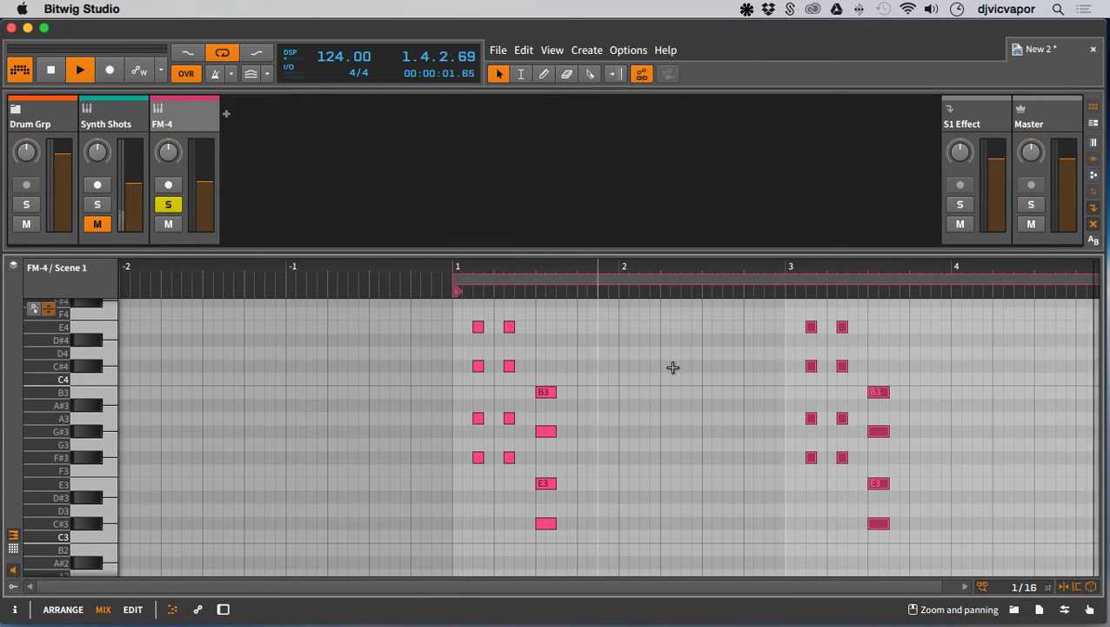
- Copy the chord on 3.3.1 to 4.1.3 and lengthen the copied notes to end at 4.3
left_click_drag(913, 267, 646, 350)
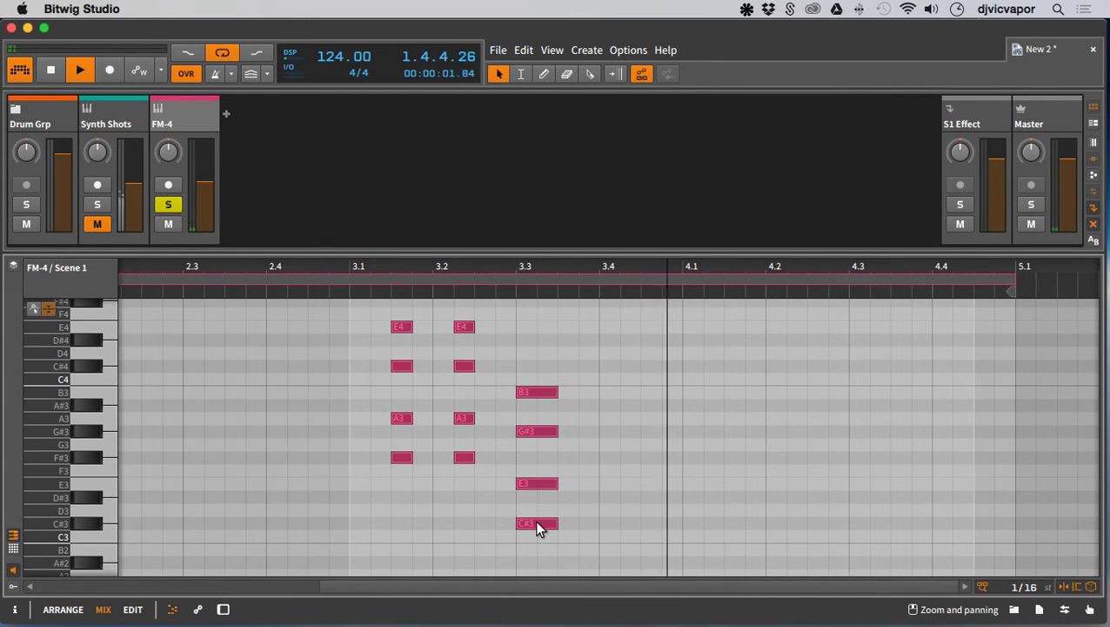
left_click_drag(535, 519, 530, 404)
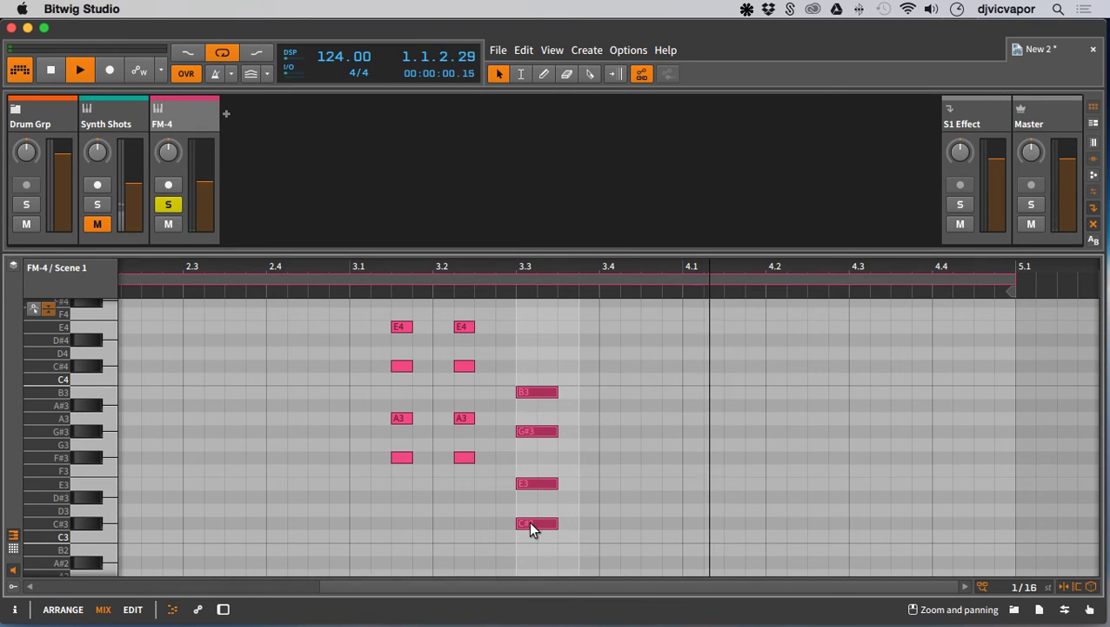
left_click_drag(528, 520, 732, 522)
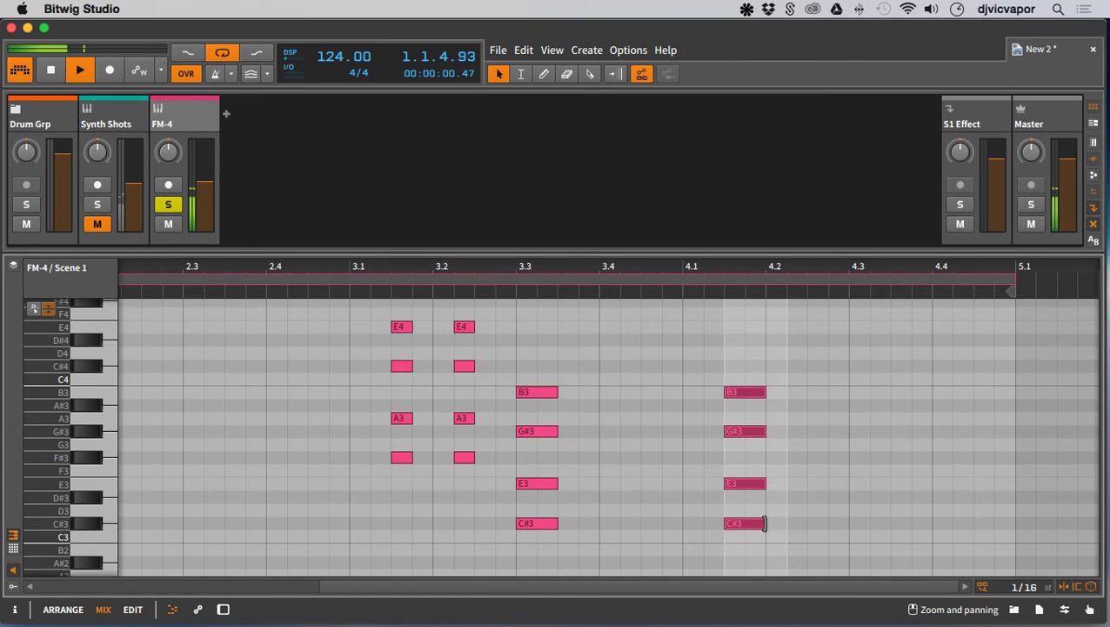
left_click_drag(765, 523, 820, 529)
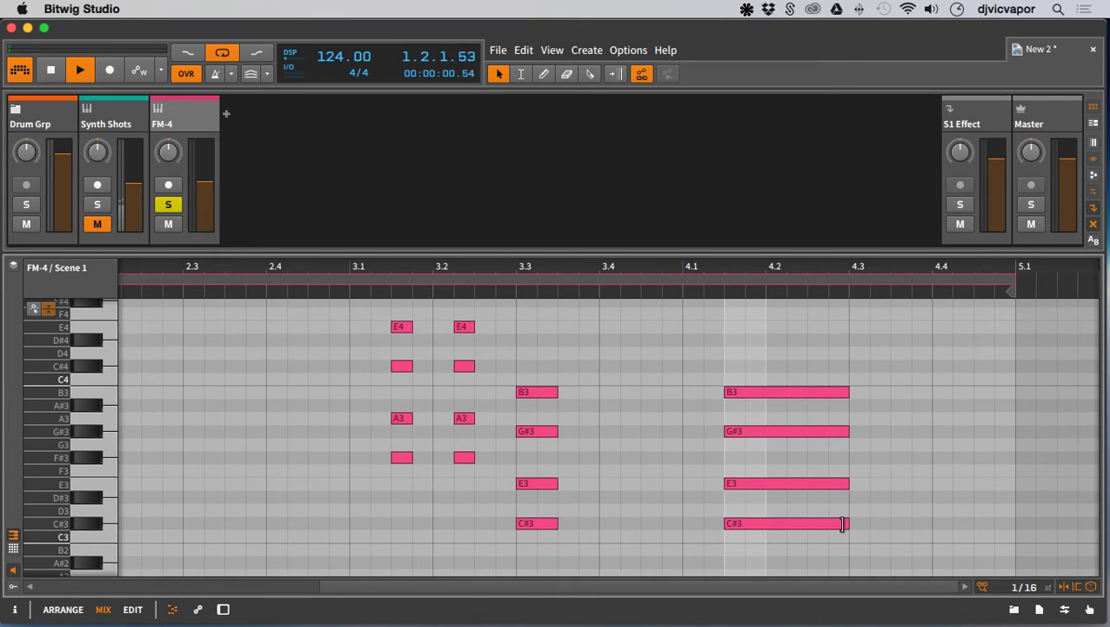
- Copy the long chord on 4.1.3 to 4.3.1, transposed down to G#2, B2, D#3 and F#3
scroll(877, 450, "down", 2)
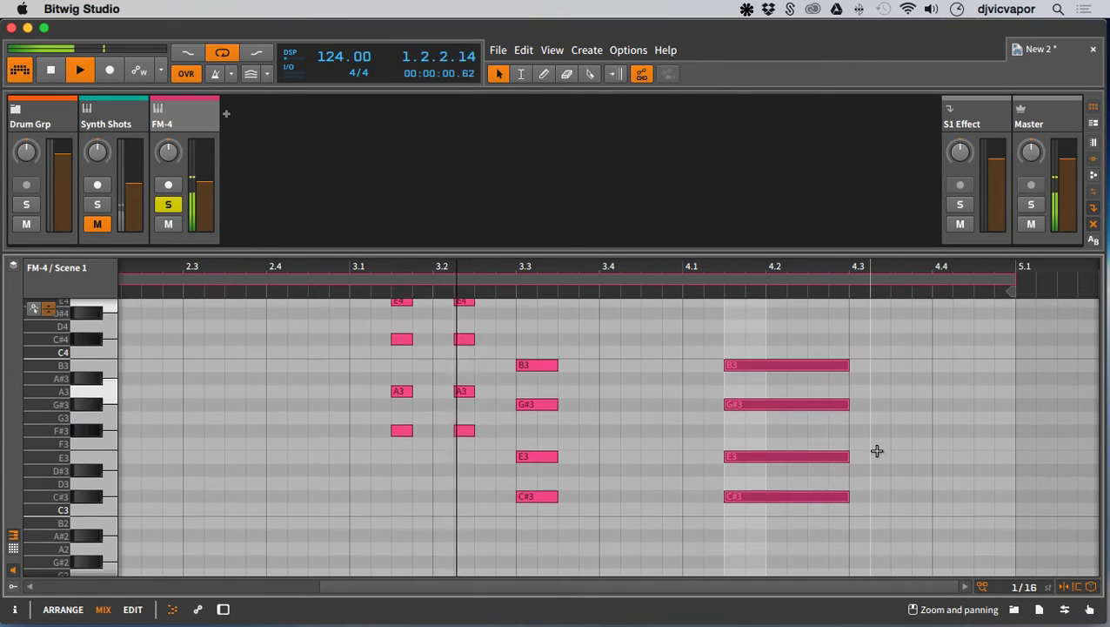
scroll(877, 451, "down", 1)
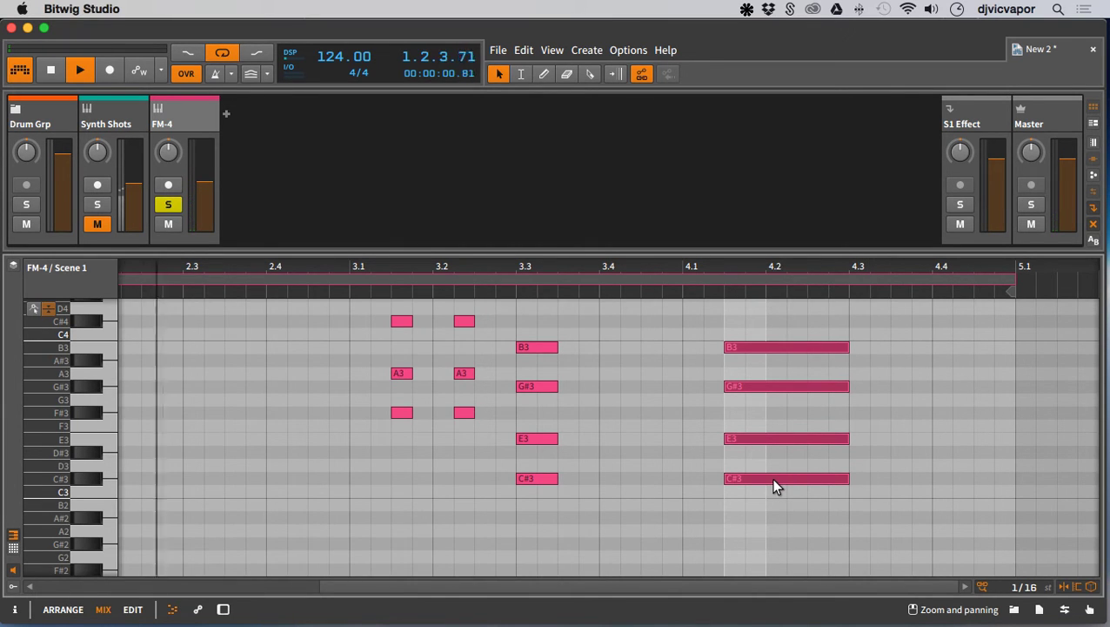
left_click_drag(770, 477, 900, 543)
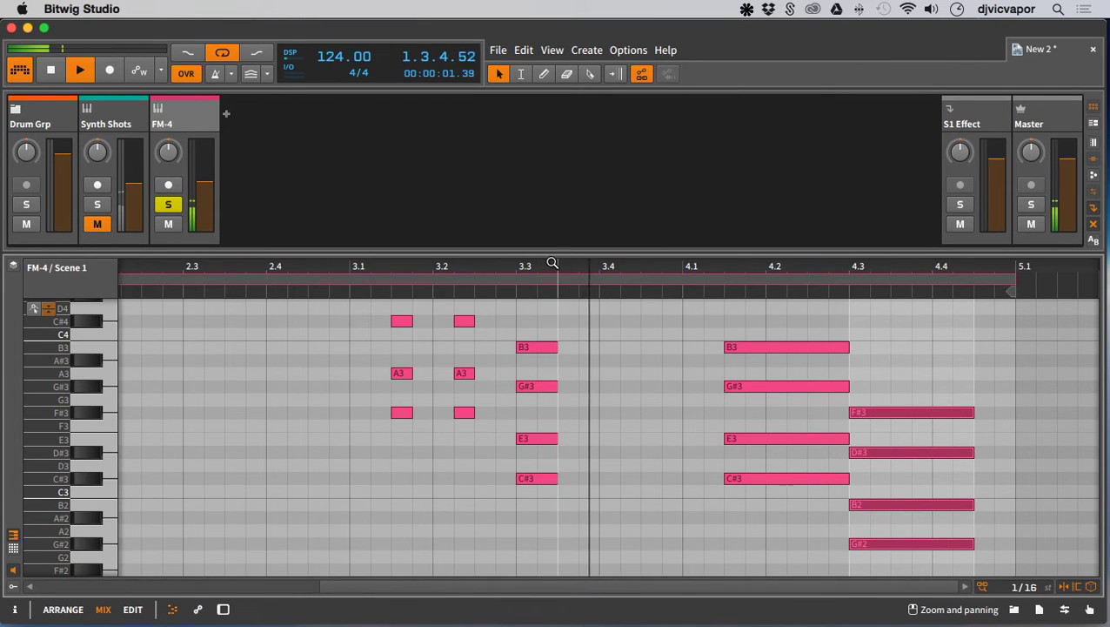
- Unsolo the FM-4 track and delete the Synth Shots track
left_click_drag(553, 252, 540, 342)
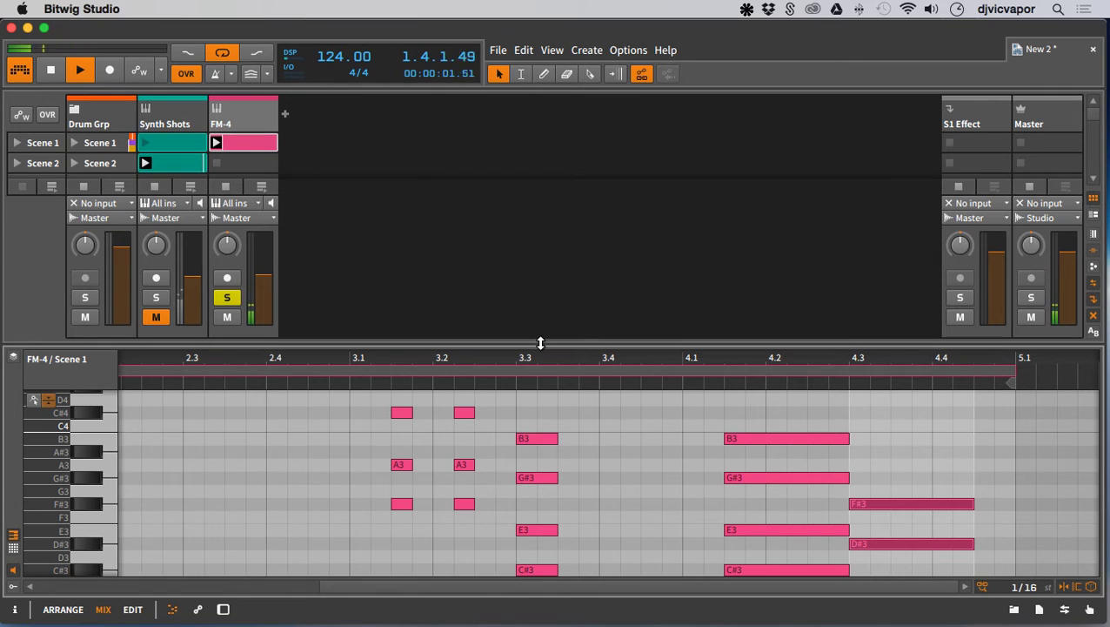
left_click(232, 297)
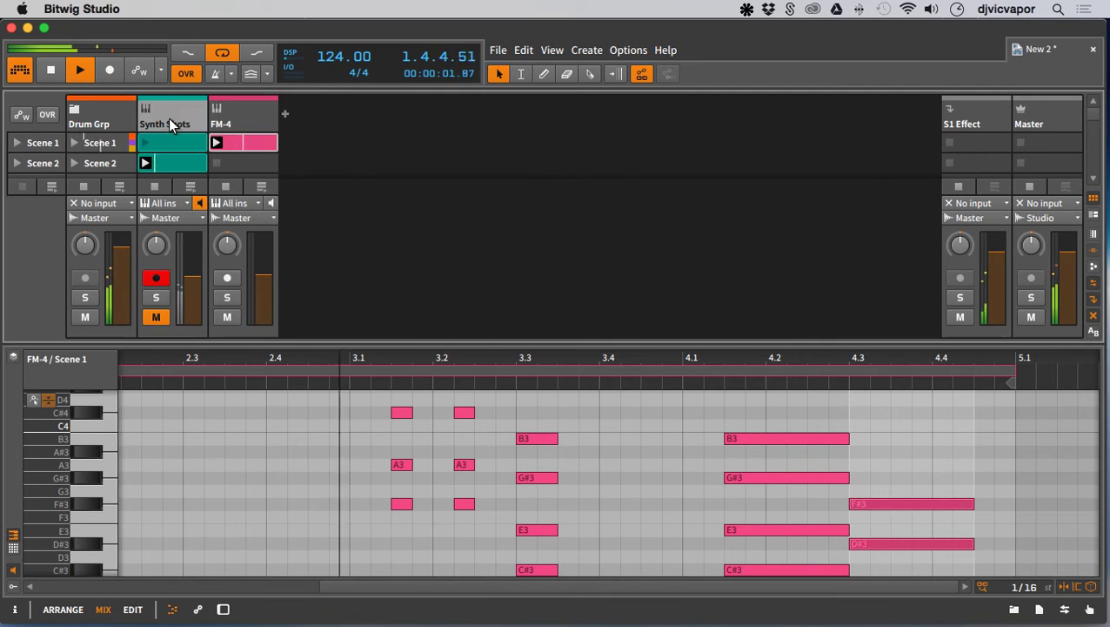
key("BackSpace")
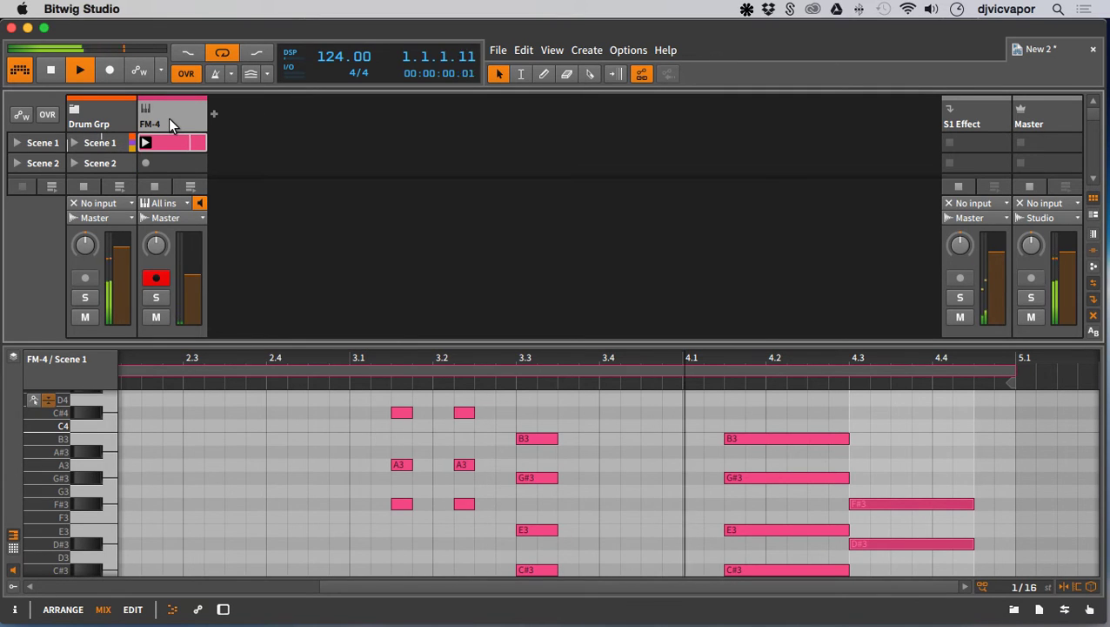
- Browse replacement presets for the FM-4 device, filtered by the analog tag, and audition Bread, Blue Moon, Depth Charge and Distress
key("d")
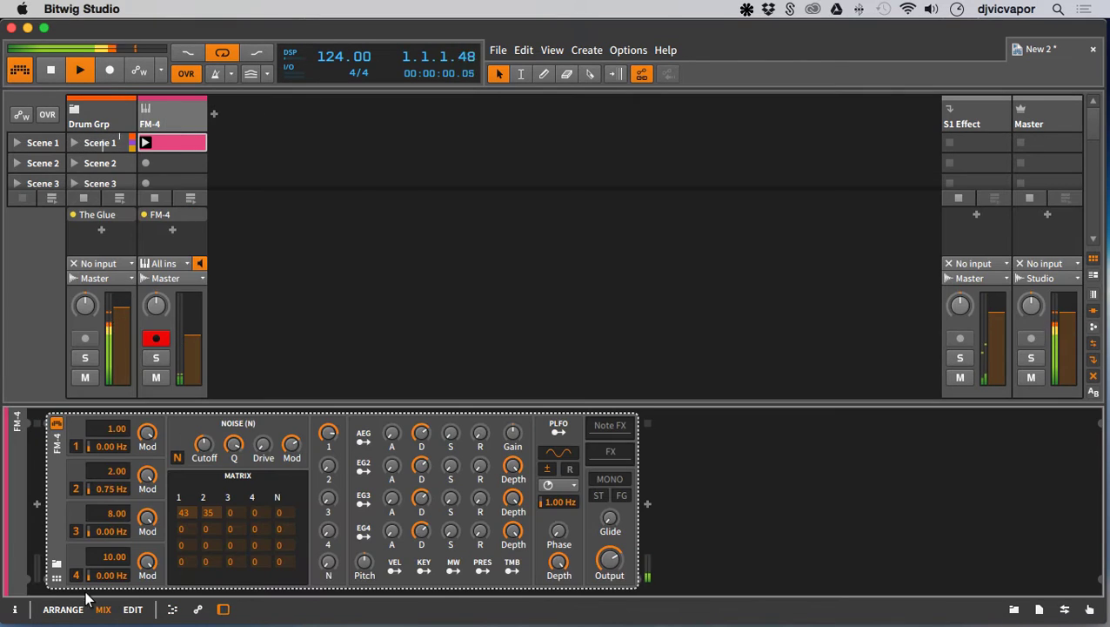
left_click(57, 565)
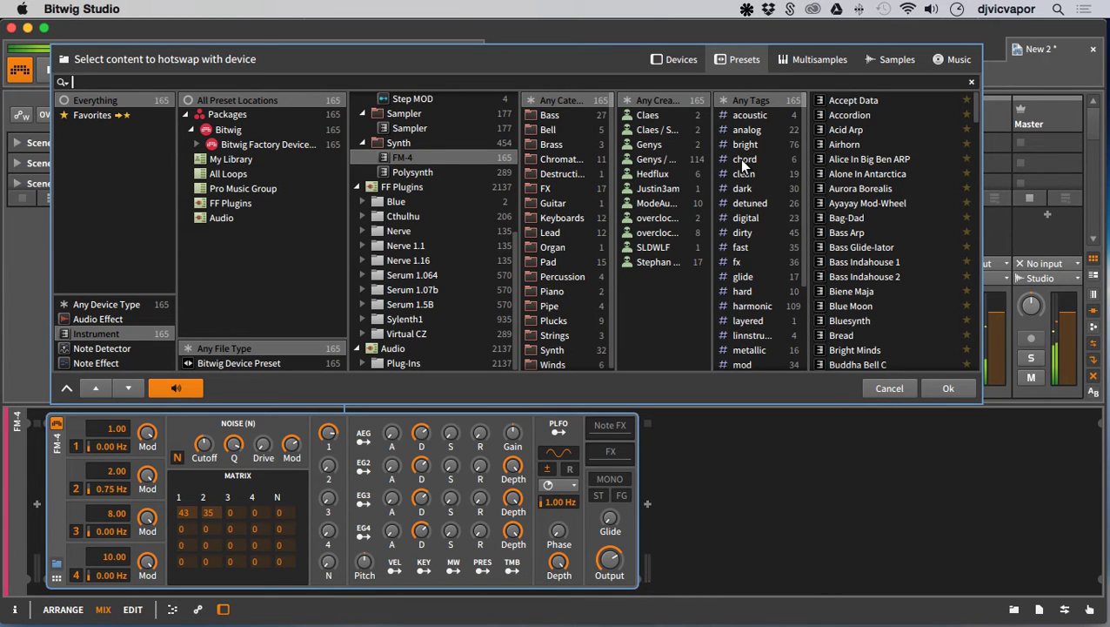
left_click(751, 130)
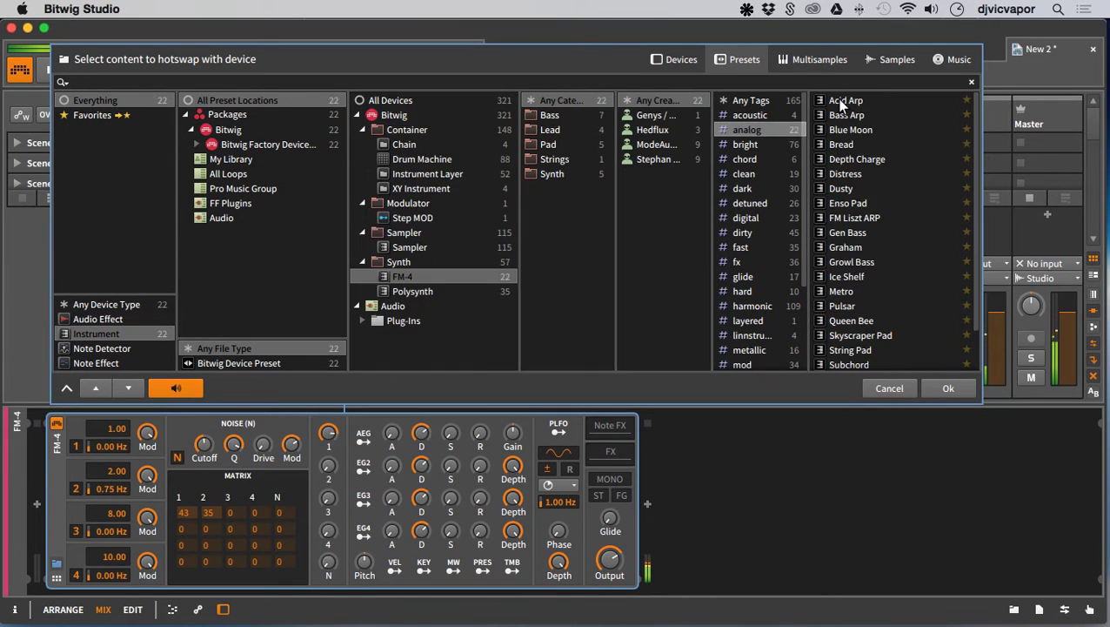
left_click(839, 146)
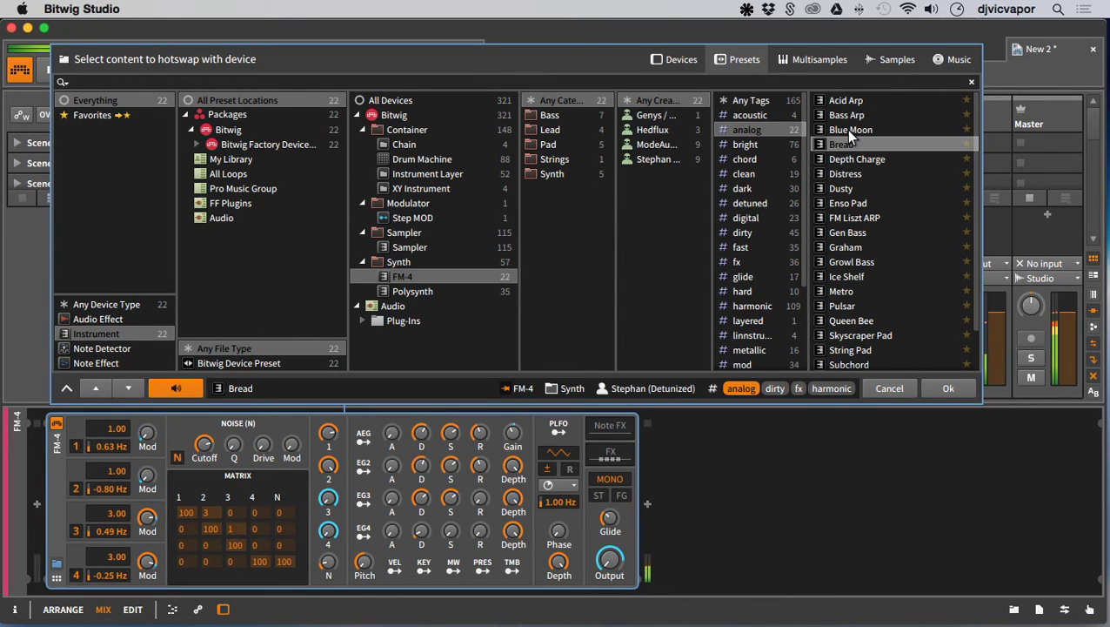
left_click(845, 130)
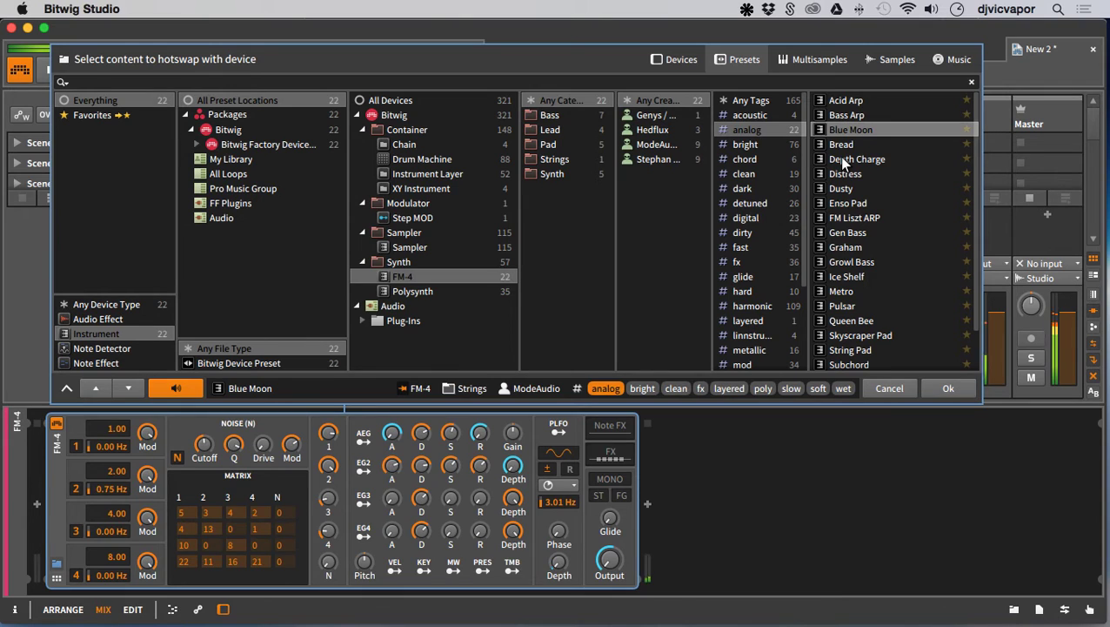
left_click(839, 155)
key("Down")
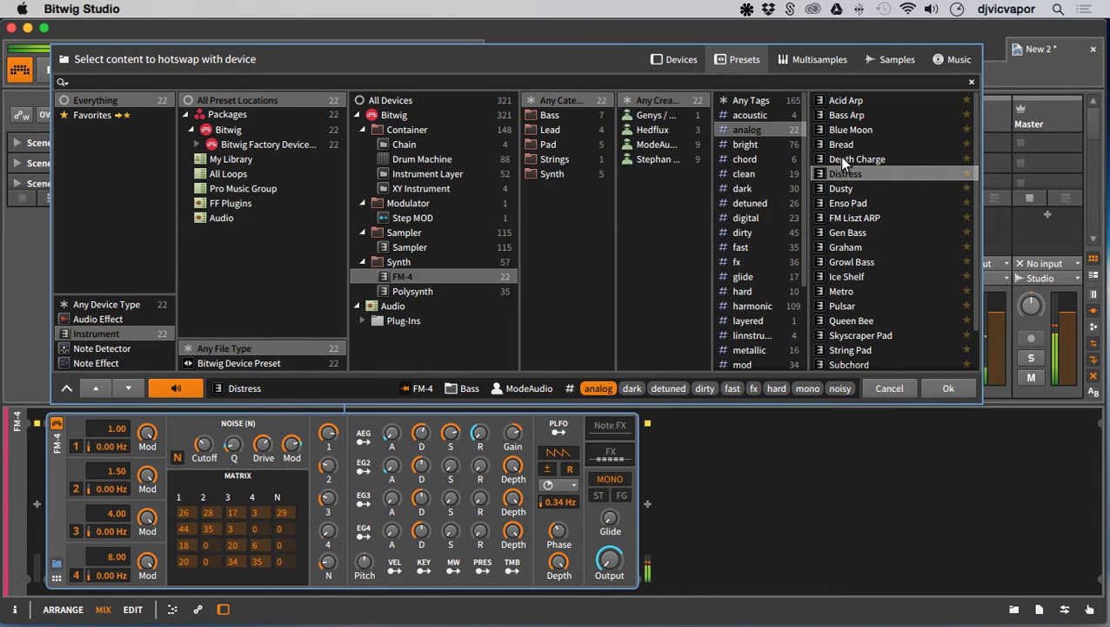
- Audition the analog-tagged FM-4 presets one after another, from Distress down to Pulsar
key("Down")
key("Down")
key("Down")
key("Down")
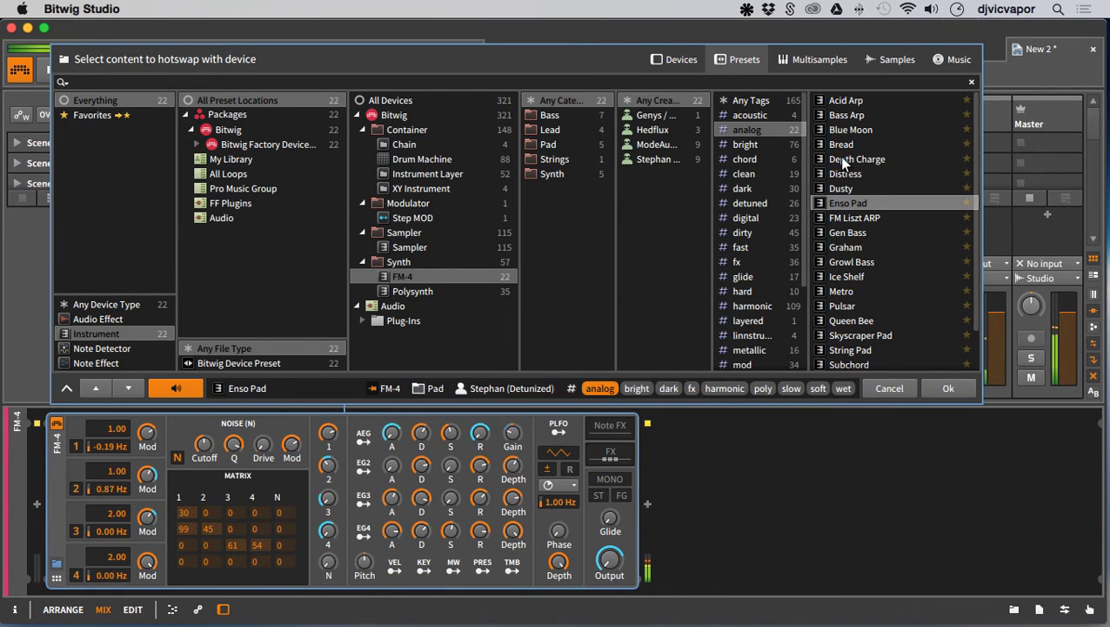
key("Down")
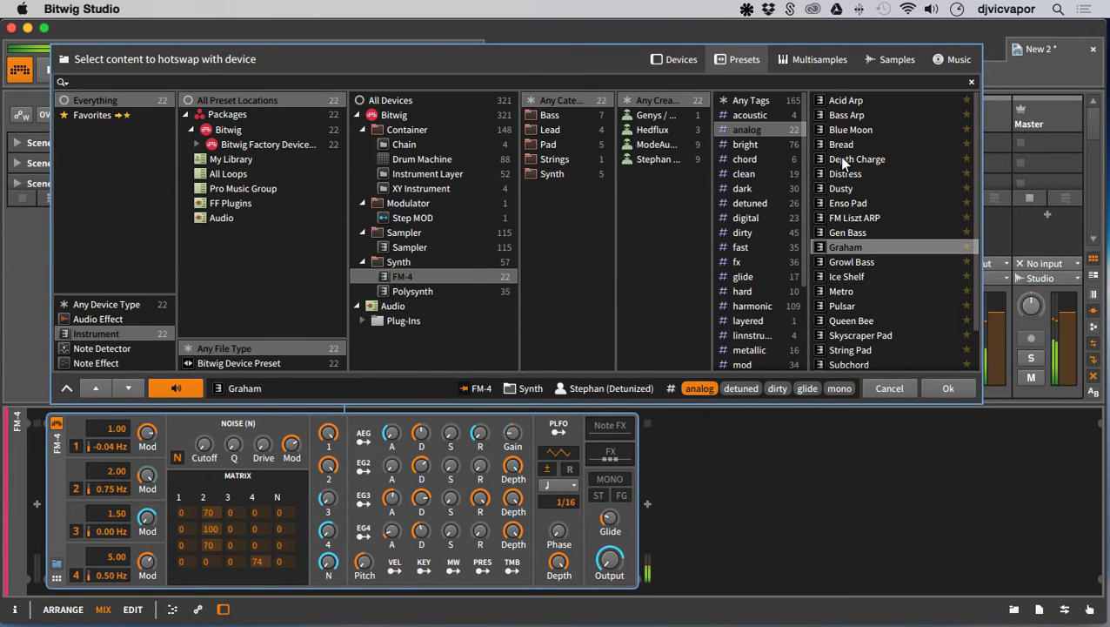
key("Down")
key("Down")
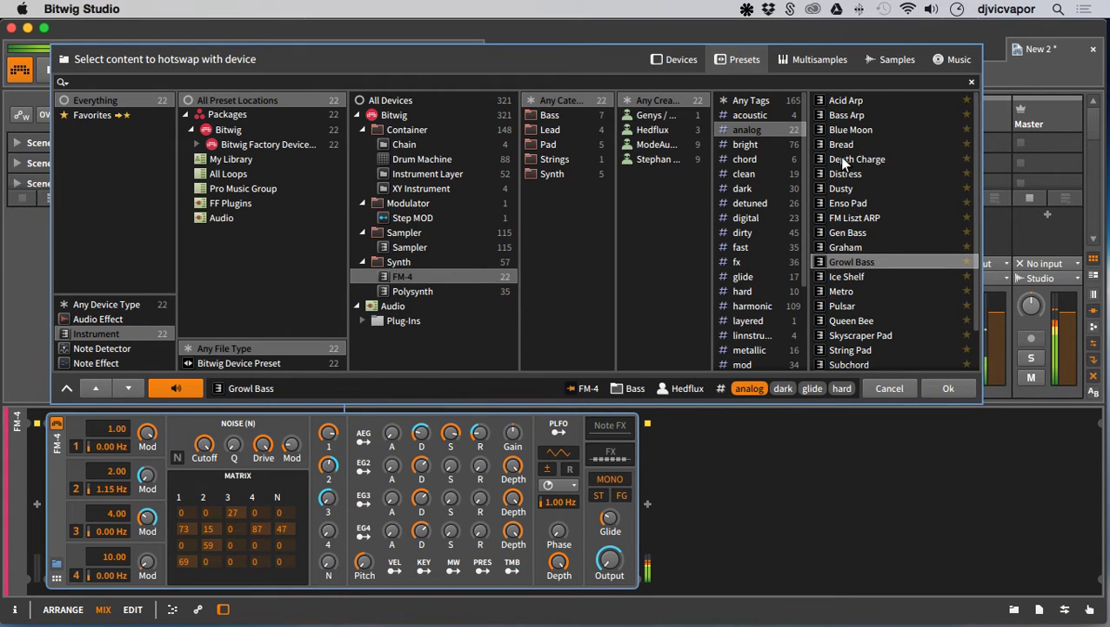
key("Down")
key("Down")
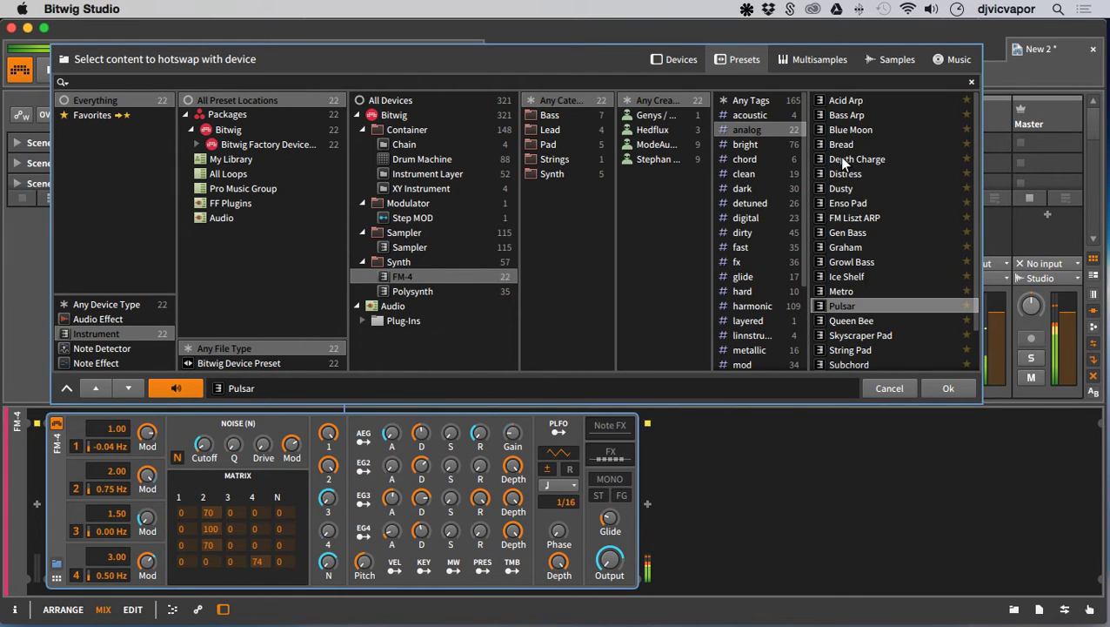
- Audition the String Pad and Ice Shelf presets among the analog-tagged FM-4 sounds
scroll(866, 202, "down", 3)
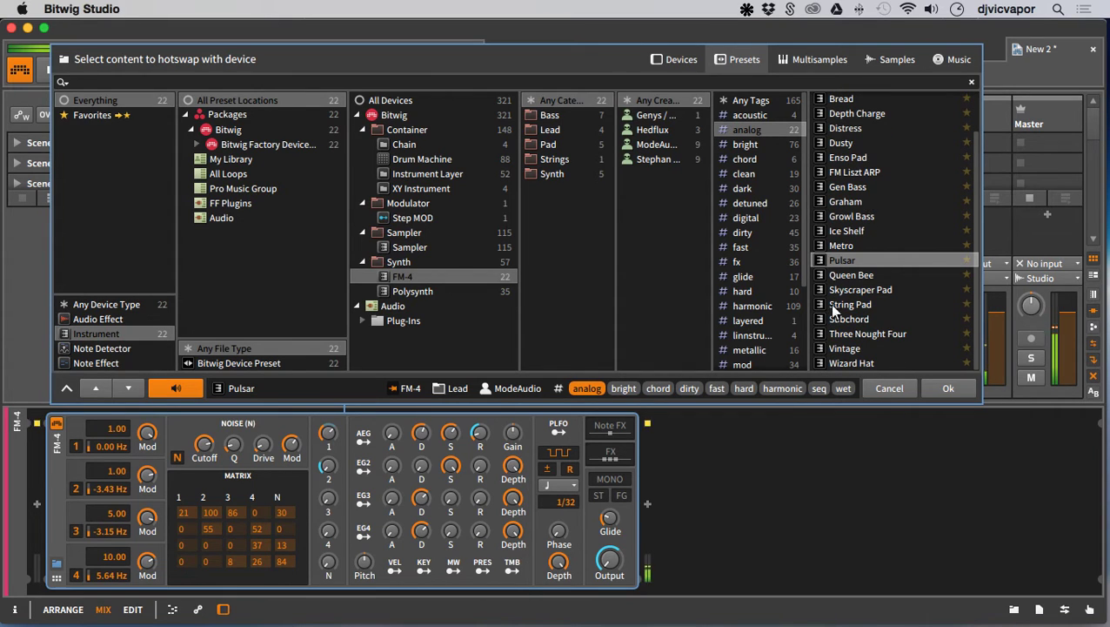
left_click(839, 334)
left_click(841, 307)
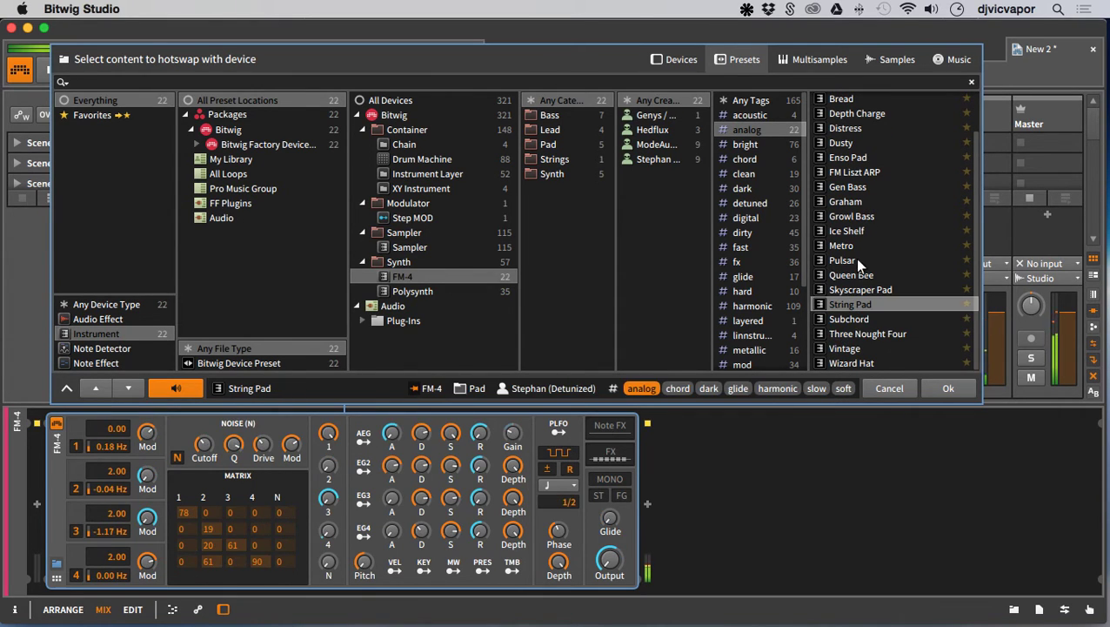
left_click(838, 229)
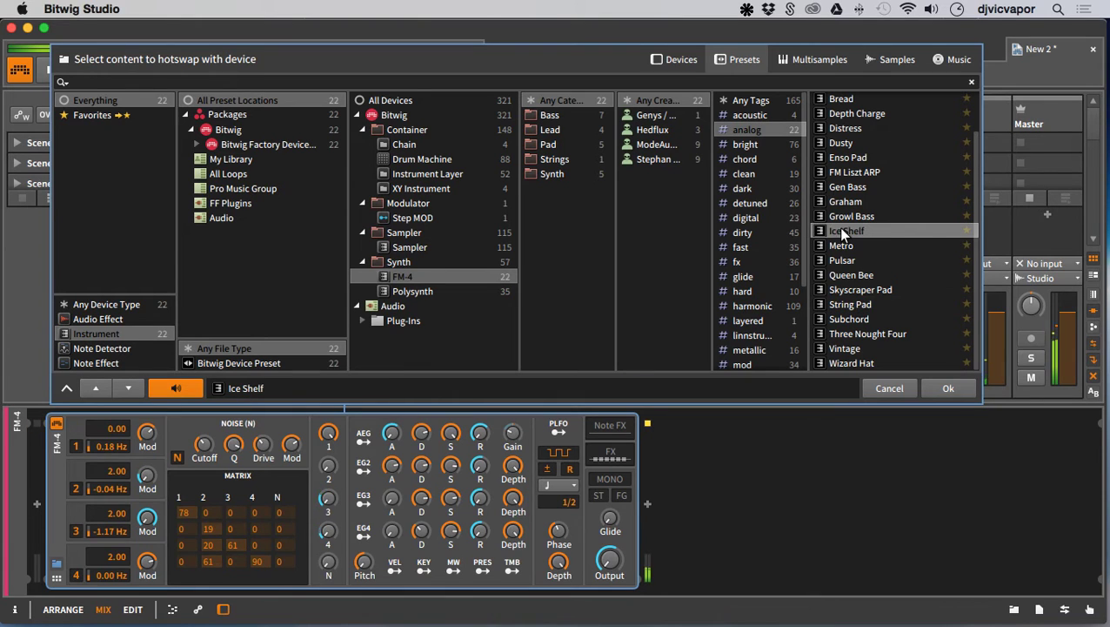
- Filter the FM-4 presets by the detuned tag and audition Findyourtoy, Niceguy Getting Angry and Vintage
left_click(754, 203)
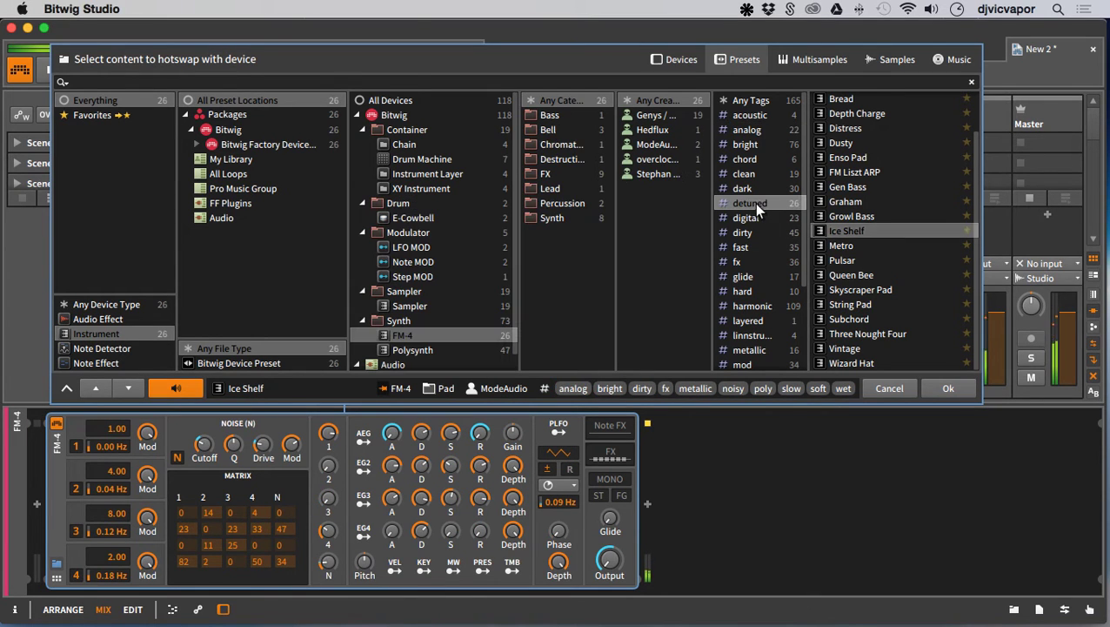
left_click(853, 188)
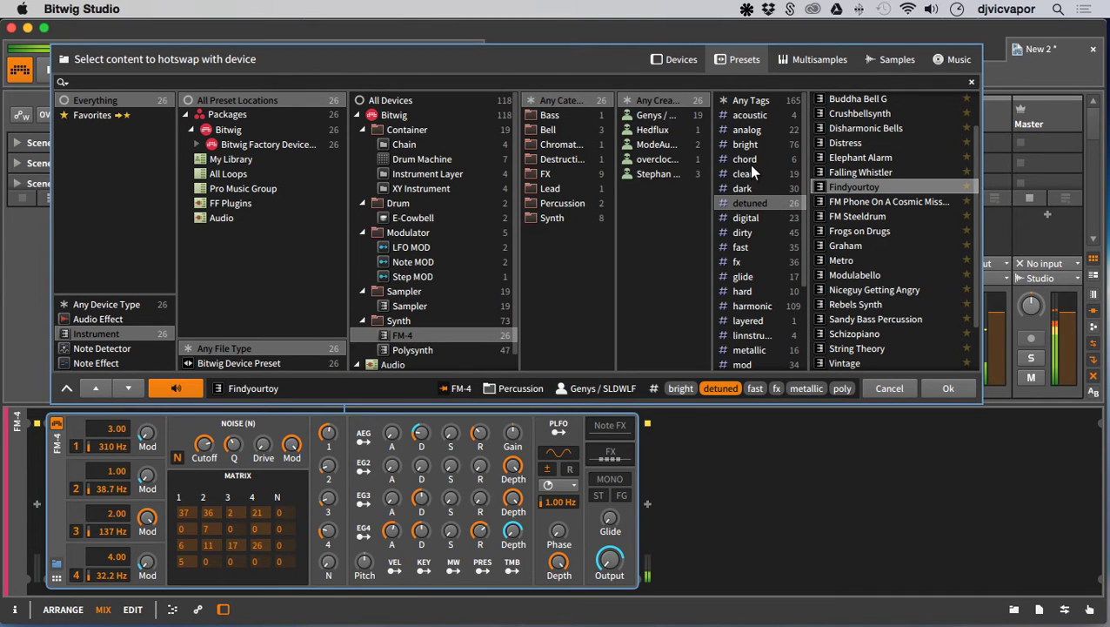
left_click(850, 291)
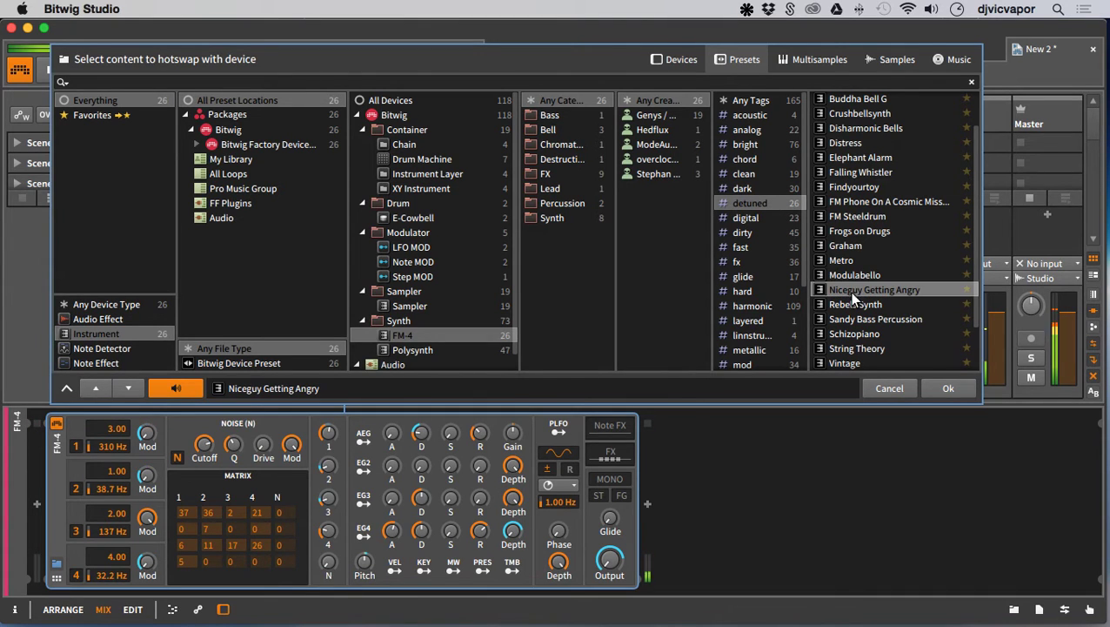
scroll(851, 308, "down", 2)
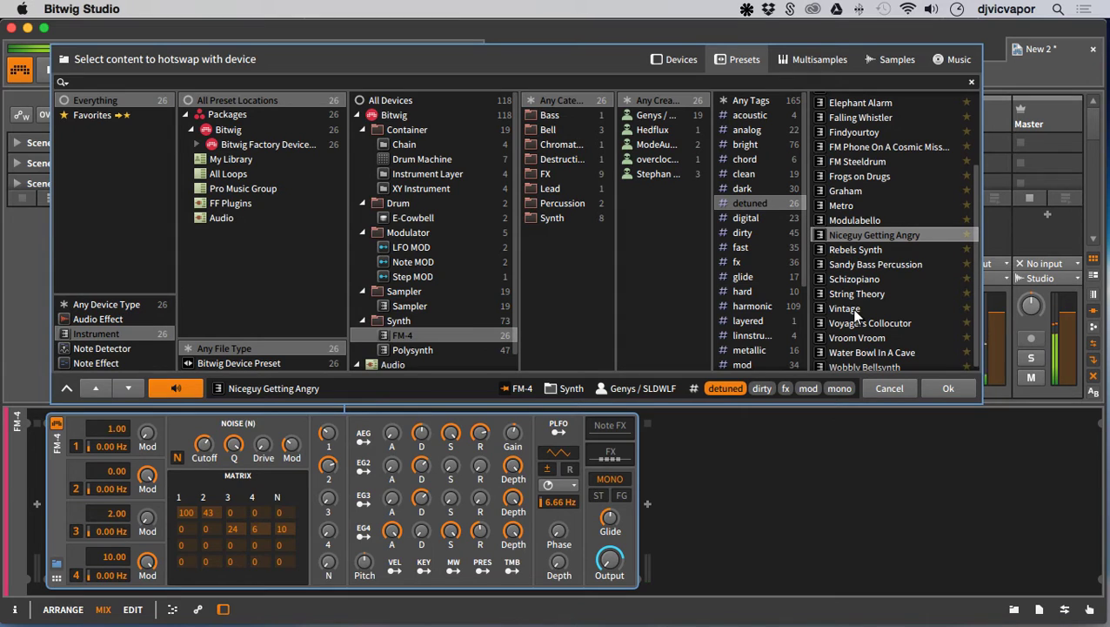
left_click(852, 308)
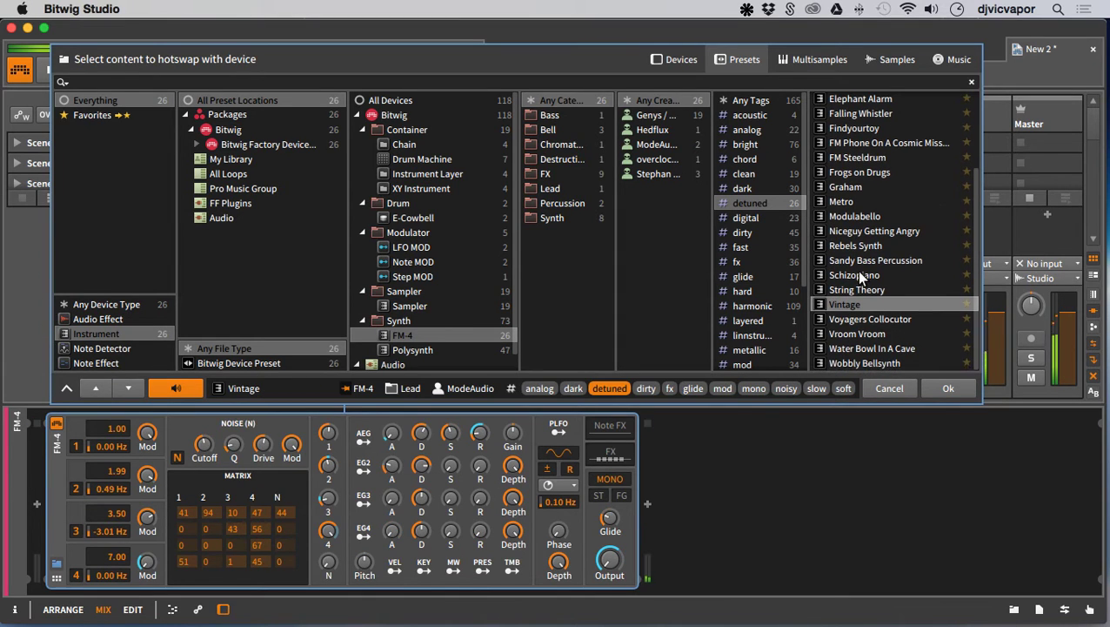
- Filter the FM-4 presets by the chord tag and audition Galactic Drift, Skyscraper Pad, Subchord and Vital Organ
left_click(745, 161)
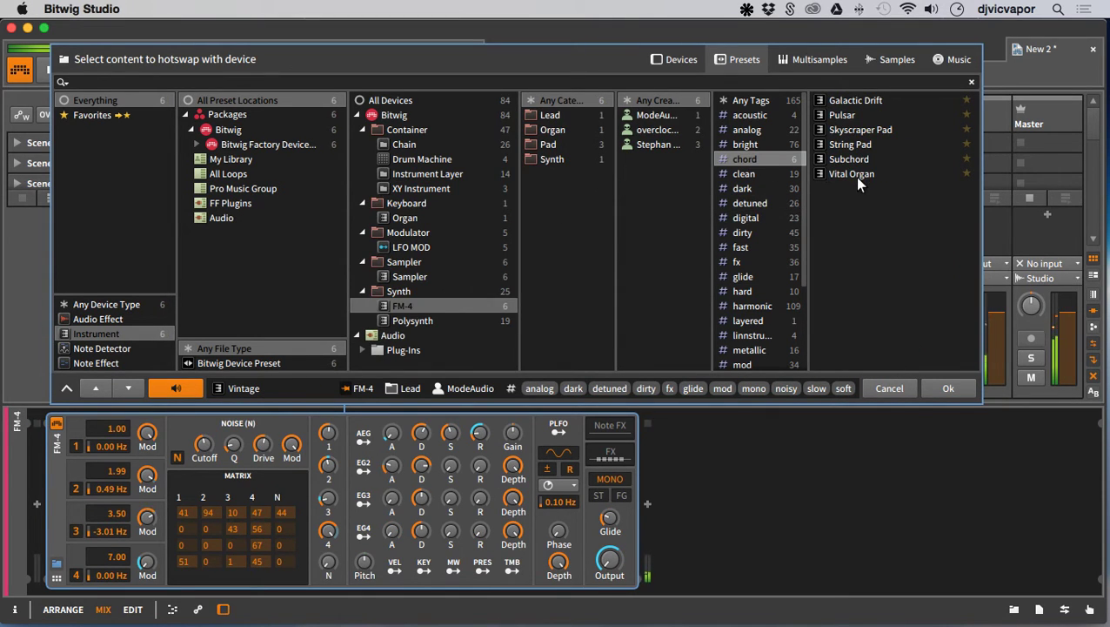
left_click(850, 102)
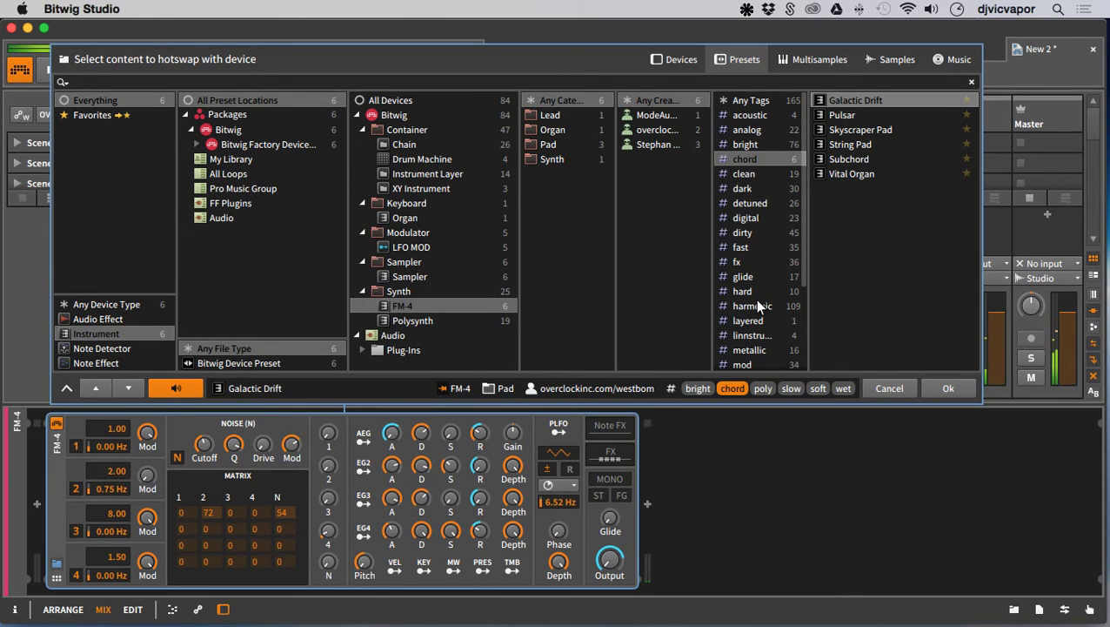
left_click(858, 127)
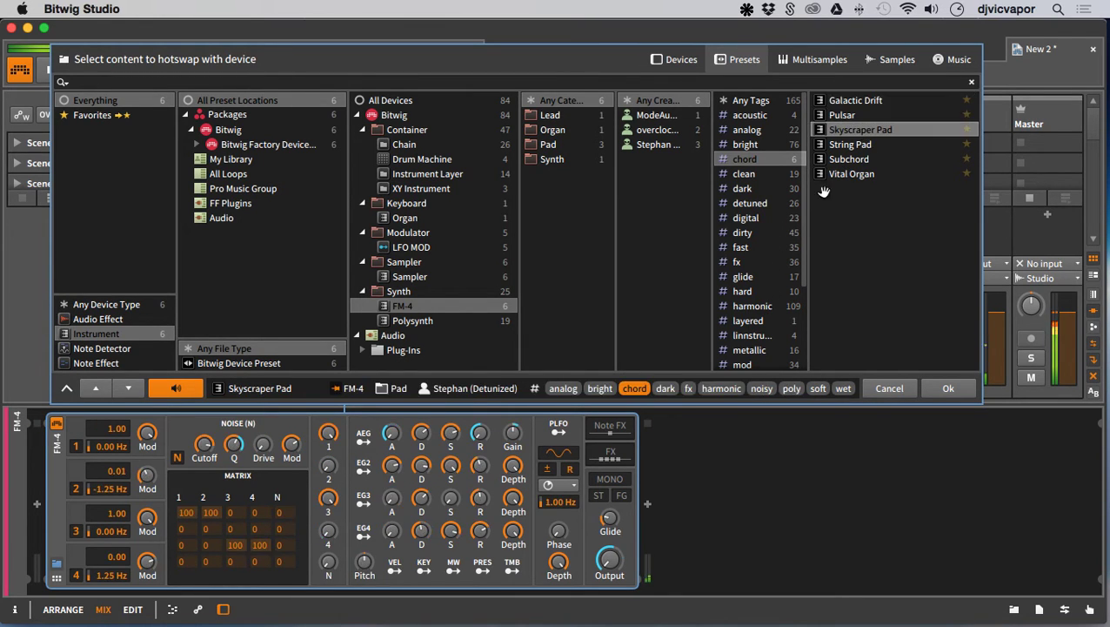
left_click(848, 160)
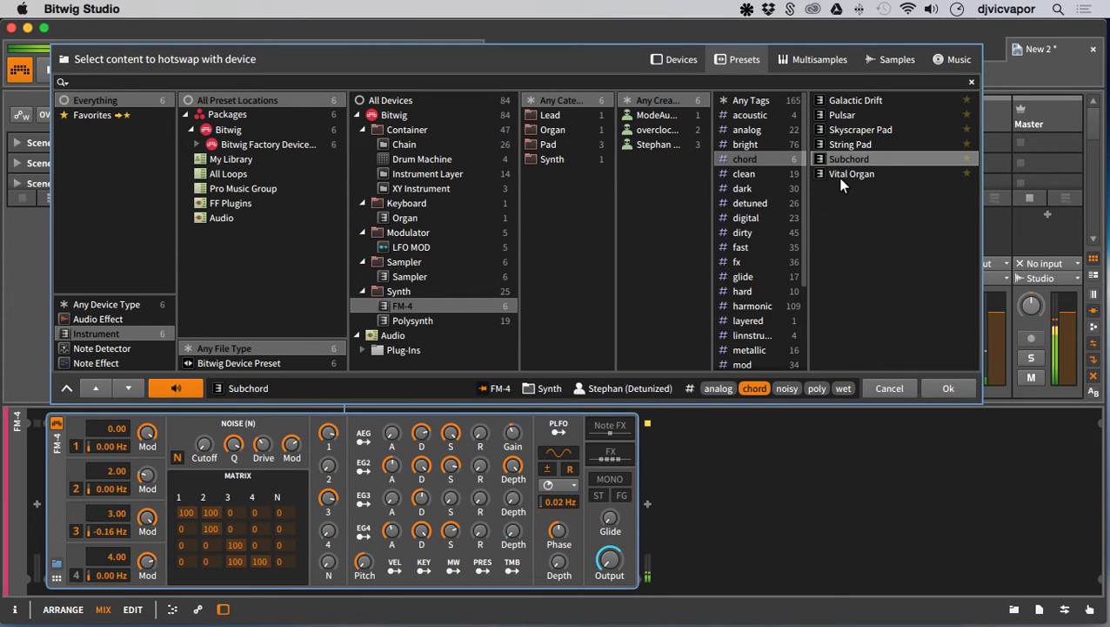
left_click(842, 176)
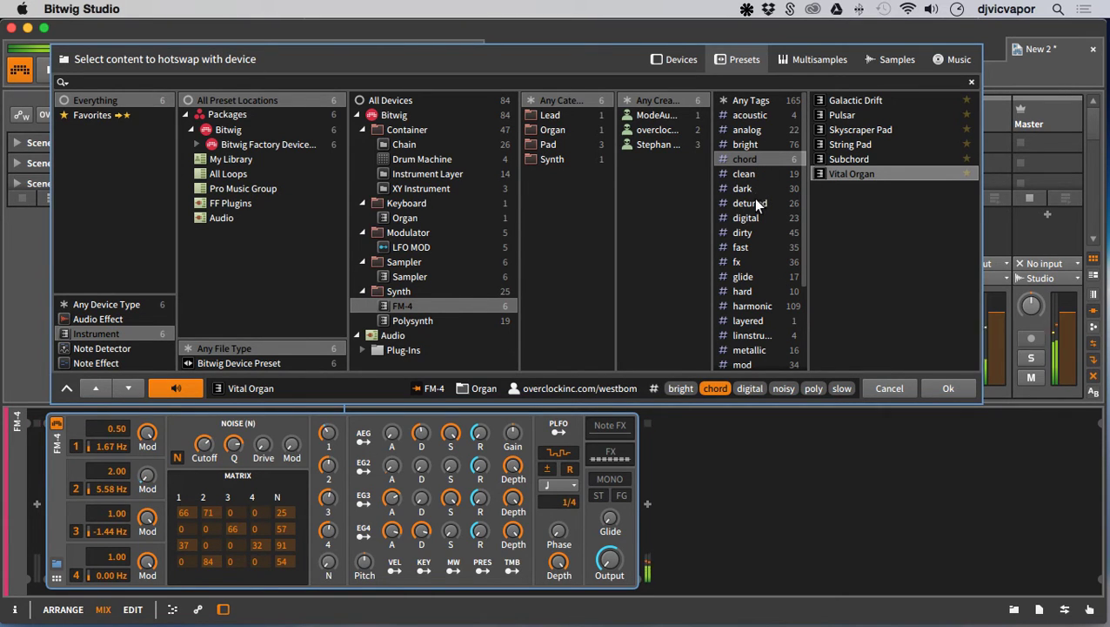
- Filter the FM-4 presets by the harmonic tag and audition them from Accordion through Bass Indahouse 2
left_click(754, 306)
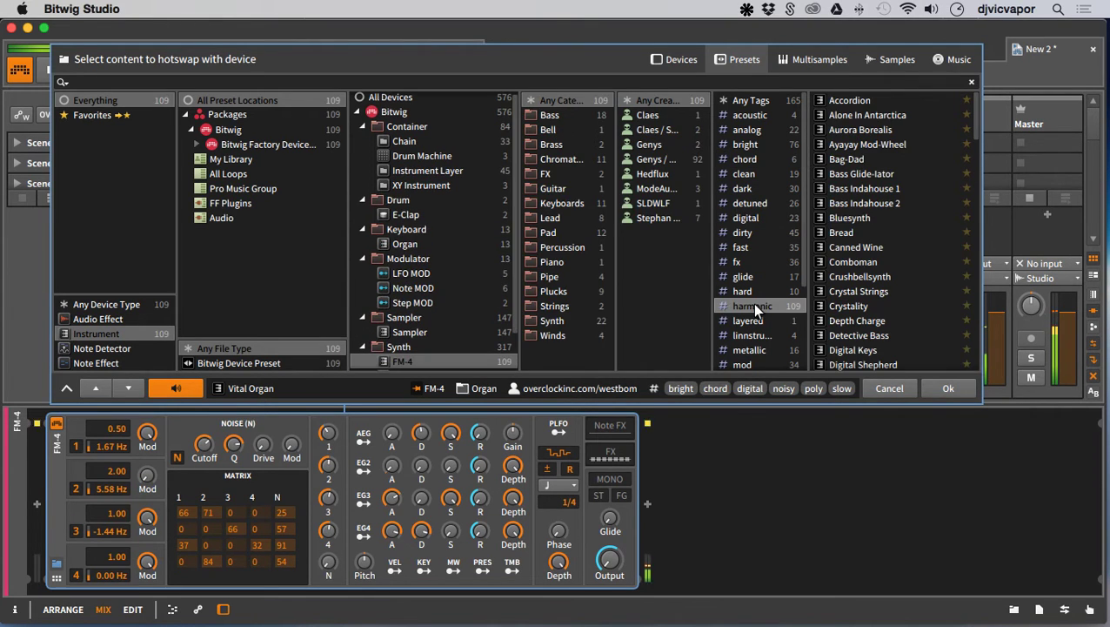
left_click(849, 103)
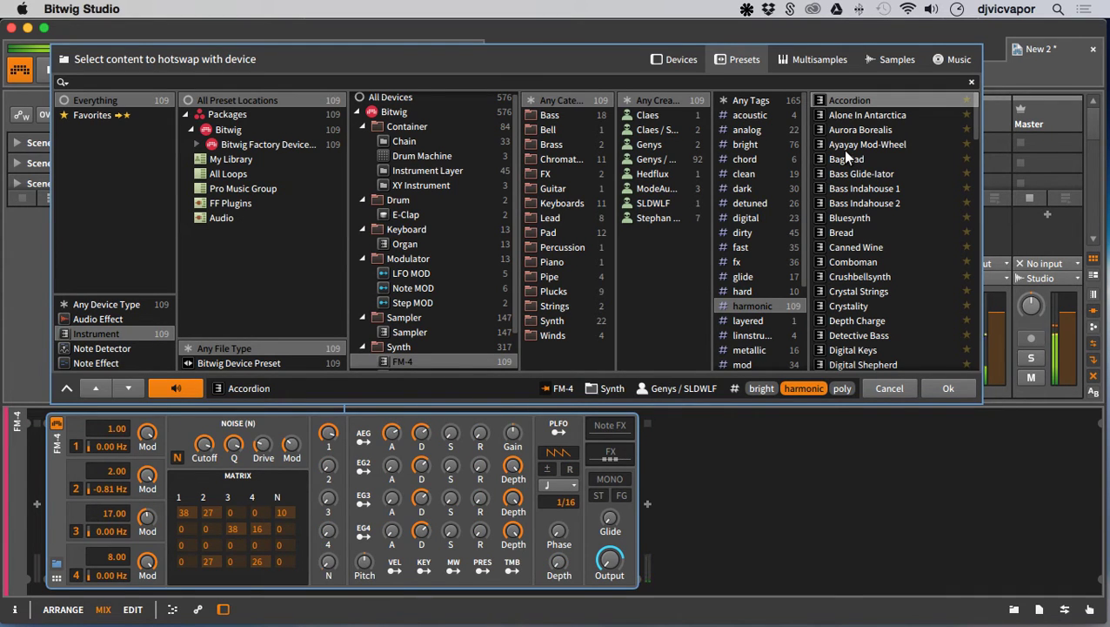
key("Down")
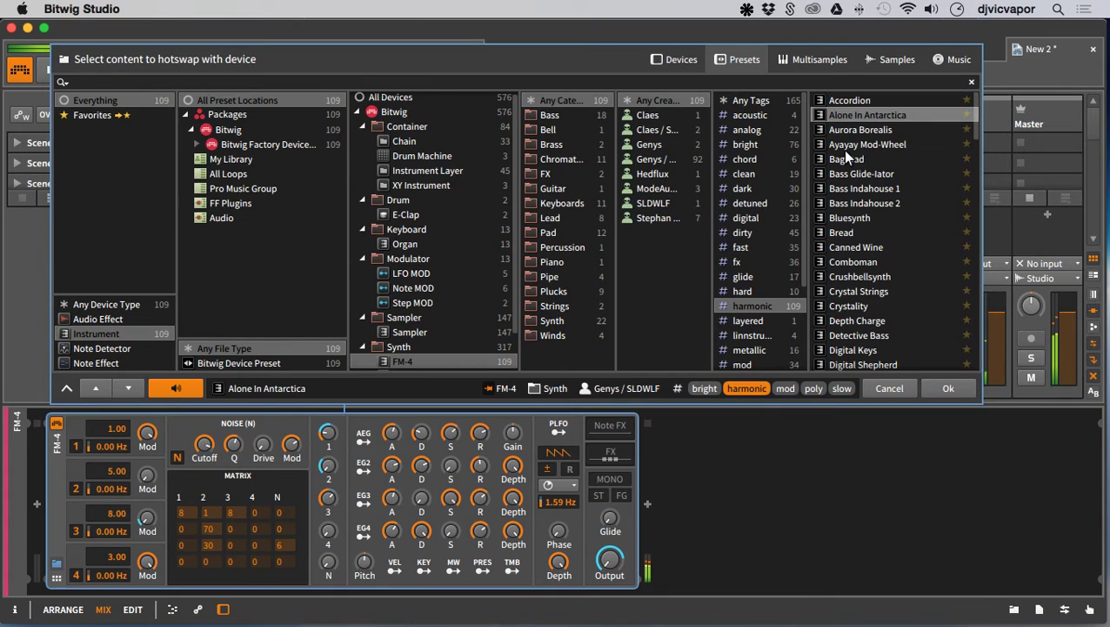
key("Down")
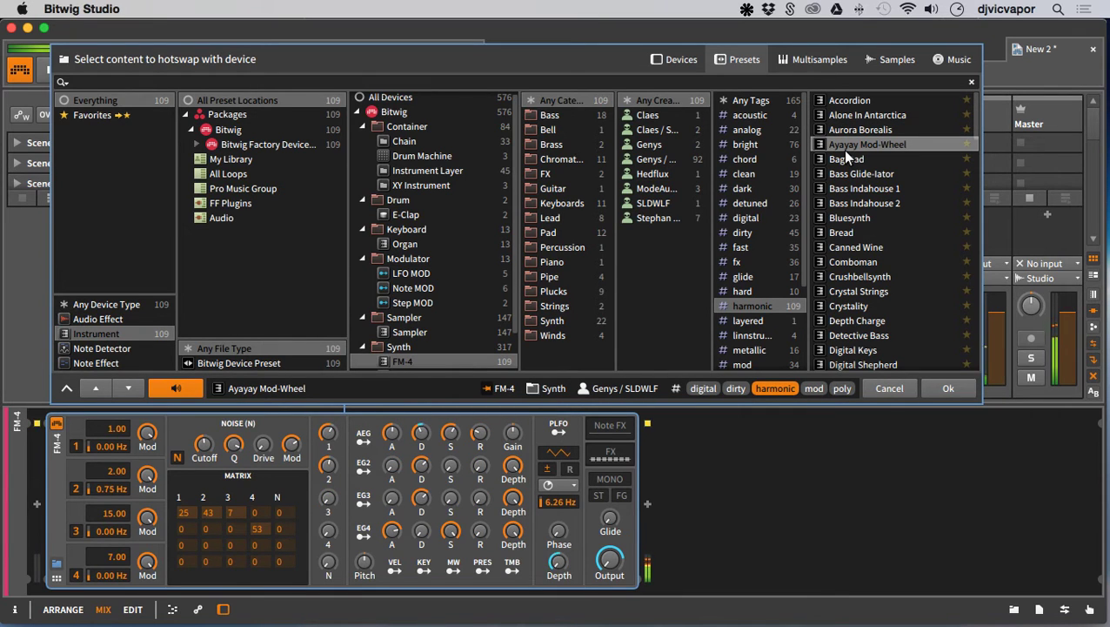
key("Down")
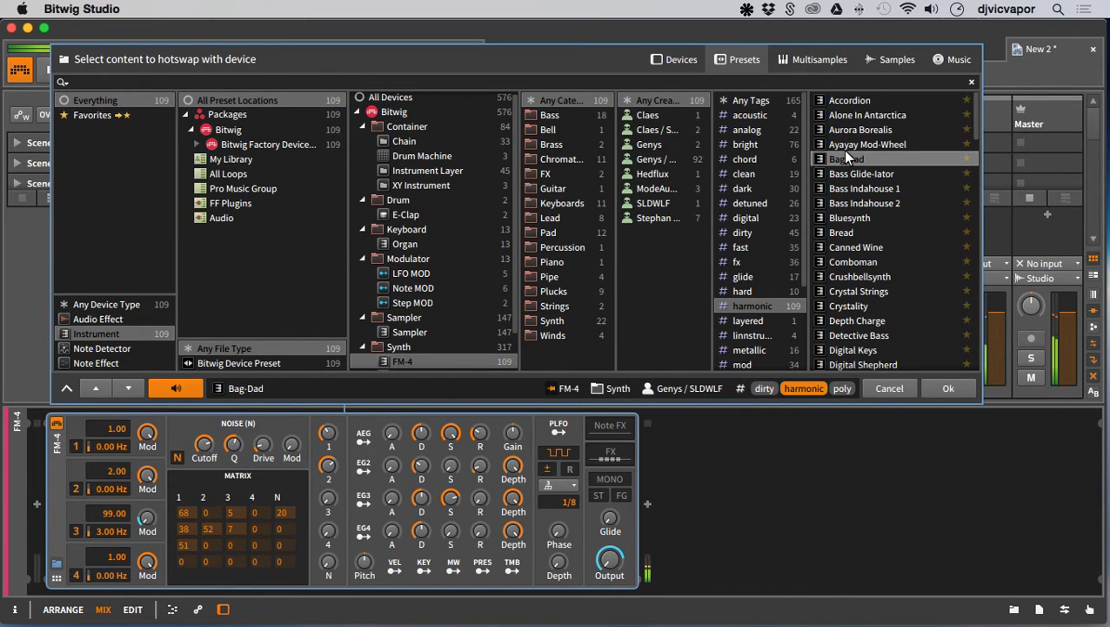
key("Down")
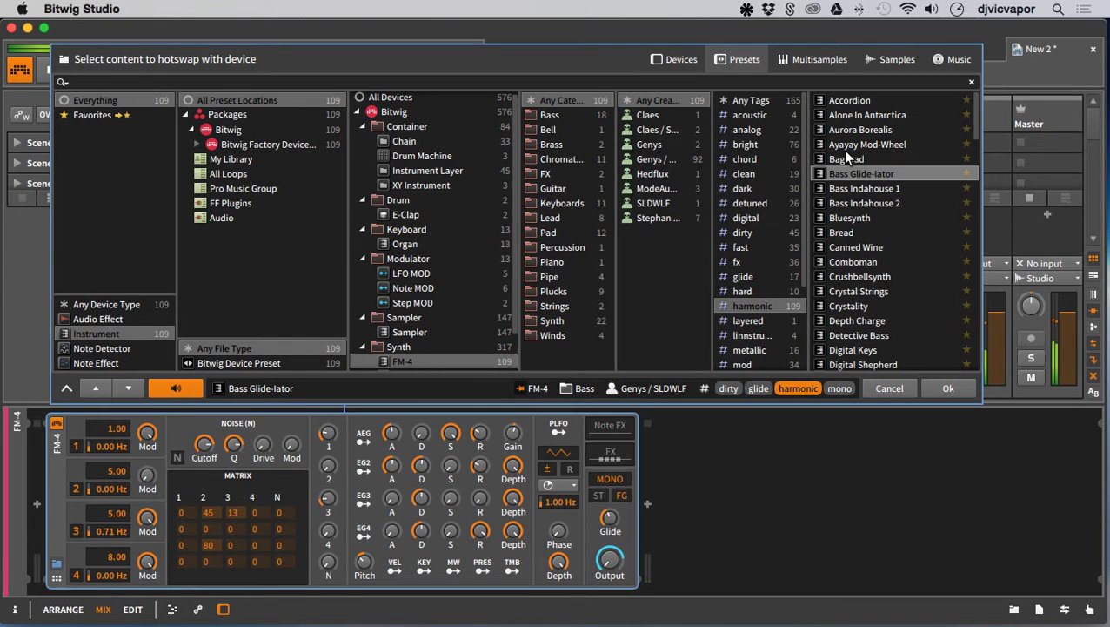
key("Down")
key("Down")
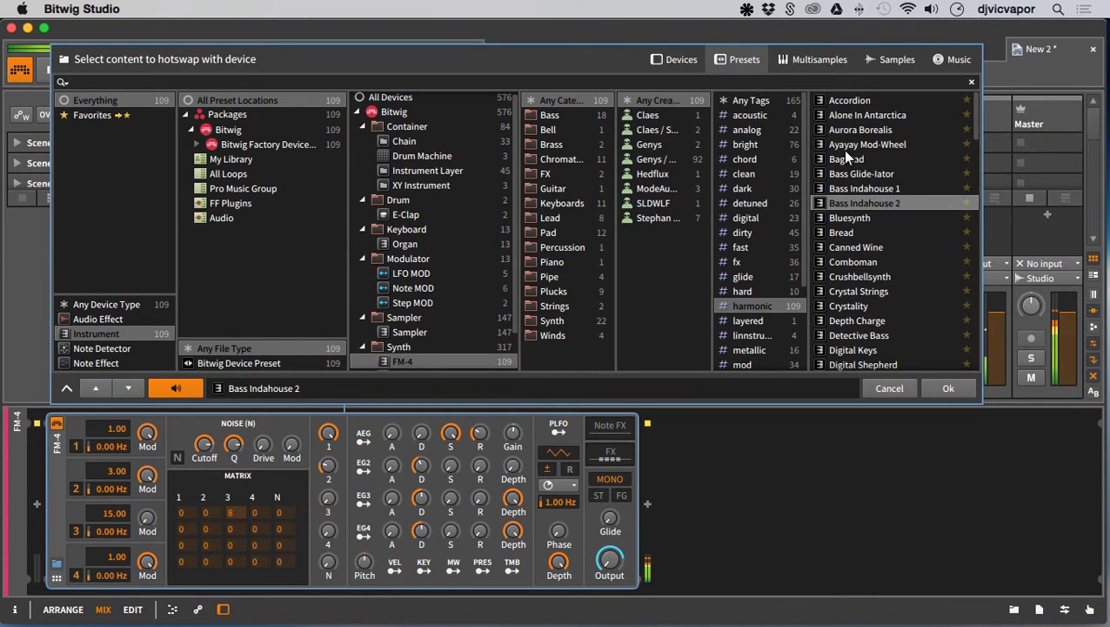
- Load the Bluesynth preset into the FM-4 device and show its remote controls
key("Down")
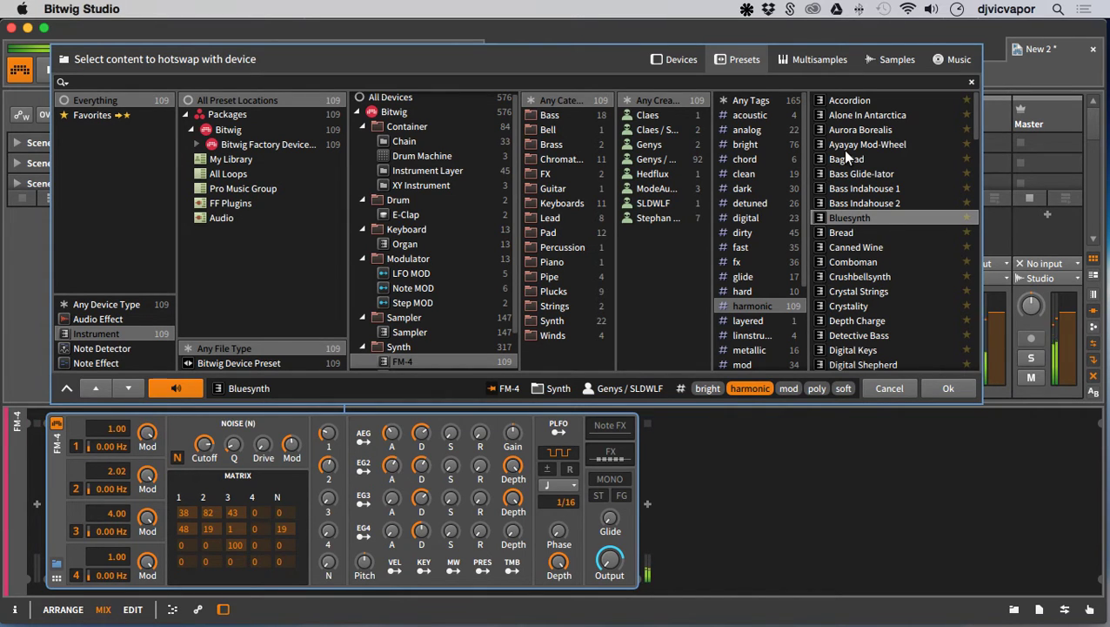
left_click(54, 579)
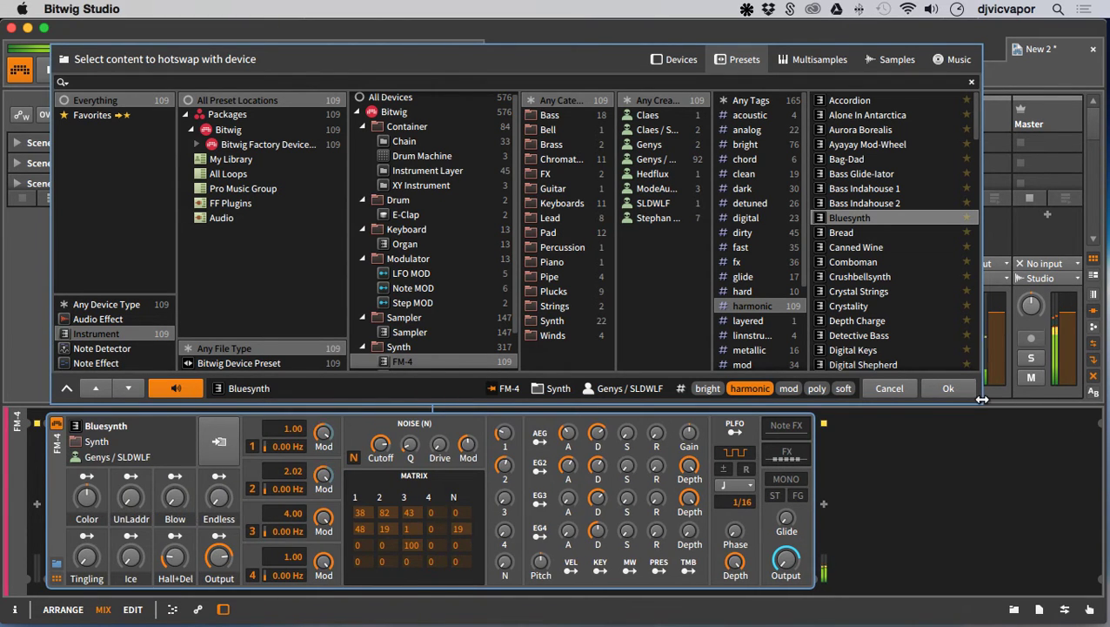
left_click(948, 388)
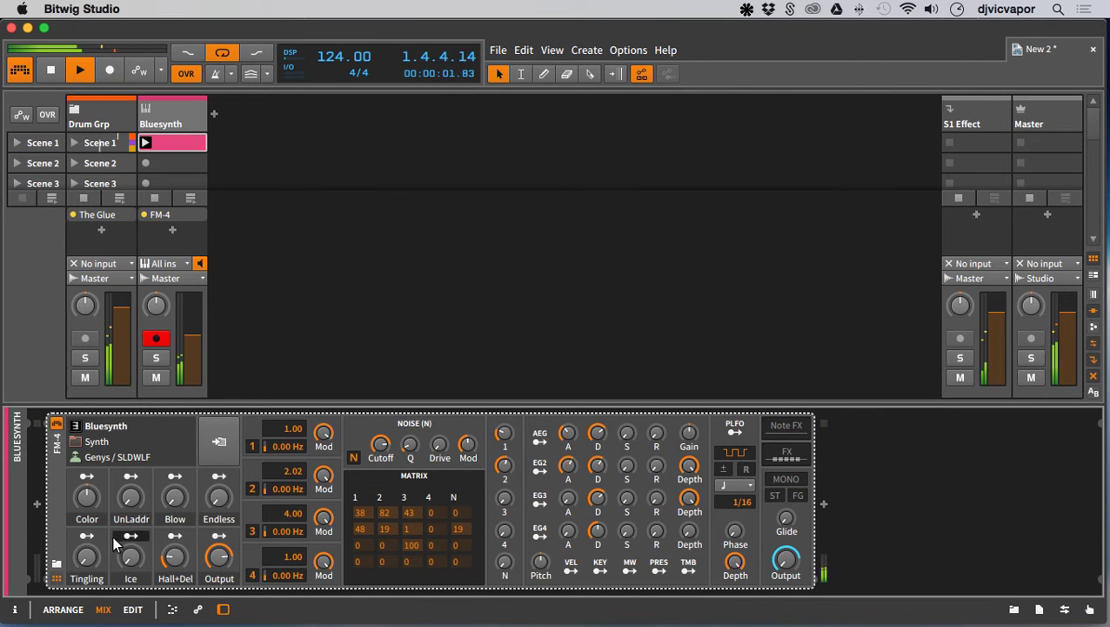
- Shape the Bluesynth sound with its remote controls by lowering Color, raising Blow to about a quarter and raising UnLaddr
left_click_drag(87, 493, 87, 522)
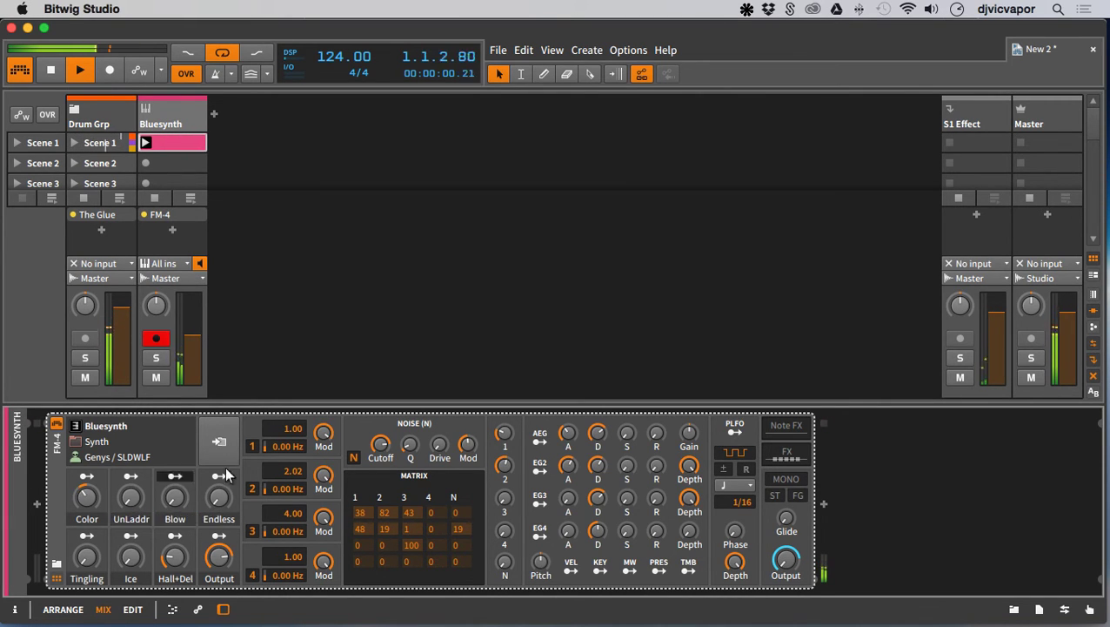
left_click_drag(372, 447, 372, 413)
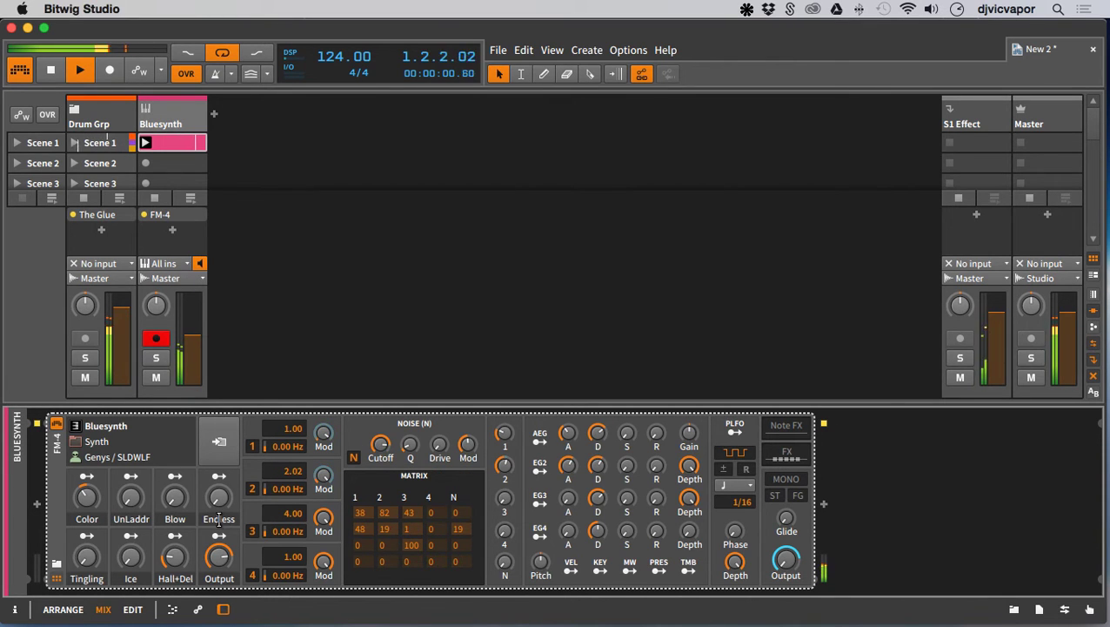
left_click_drag(174, 499, 174, 485)
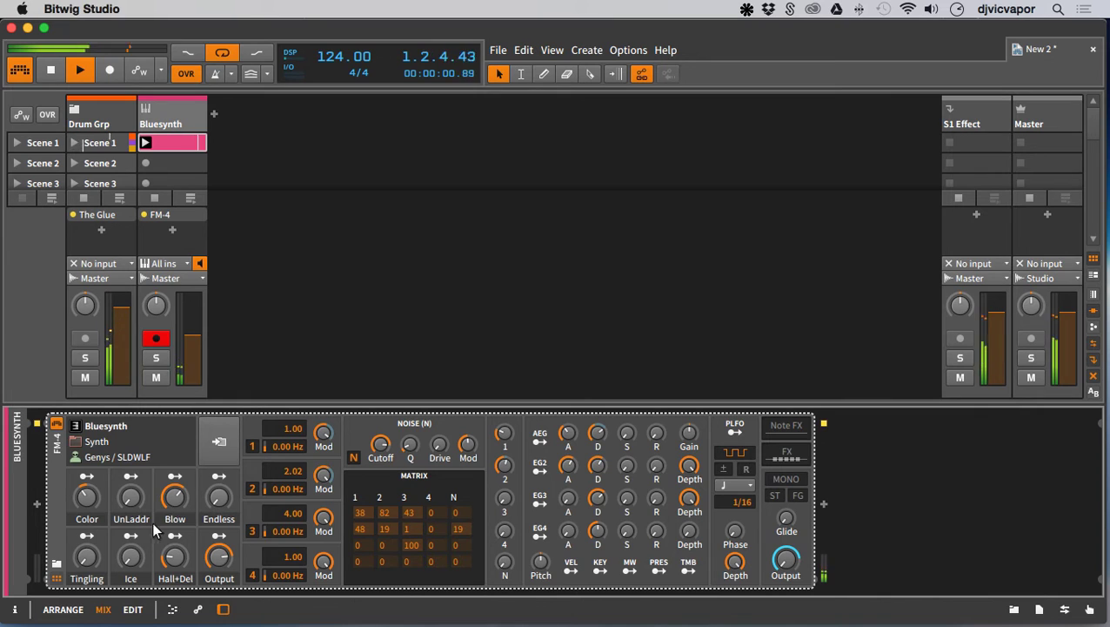
mouse_move(174, 496)
left_mouse_down()
mouse_move(174, 523)
mouse_move(170, 515)
left_mouse_up()
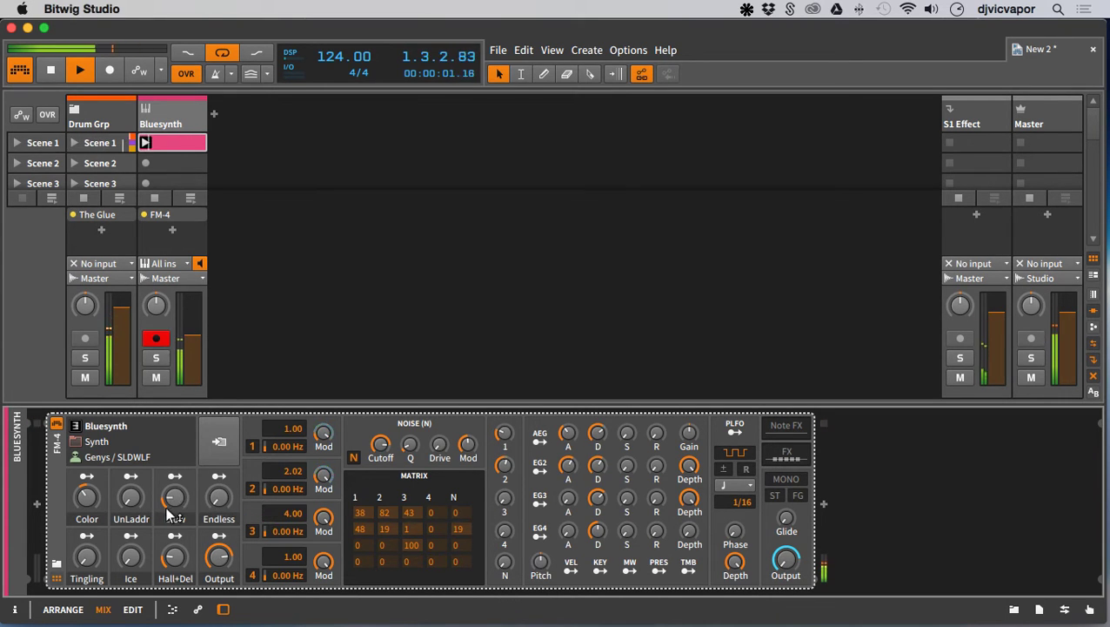
left_click_drag(130, 557, 90, 562)
left_click_drag(130, 497, 130, 498)
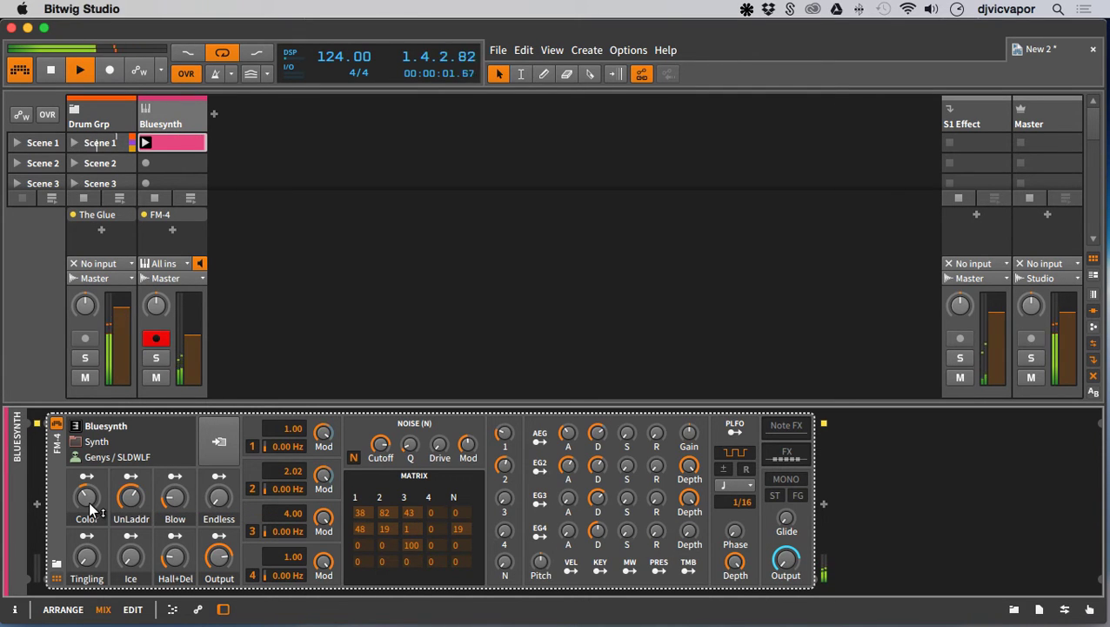
- Raise the Bluesynth track's volume to about -7 dB and disarm the track for recording
mouse_move(94, 510)
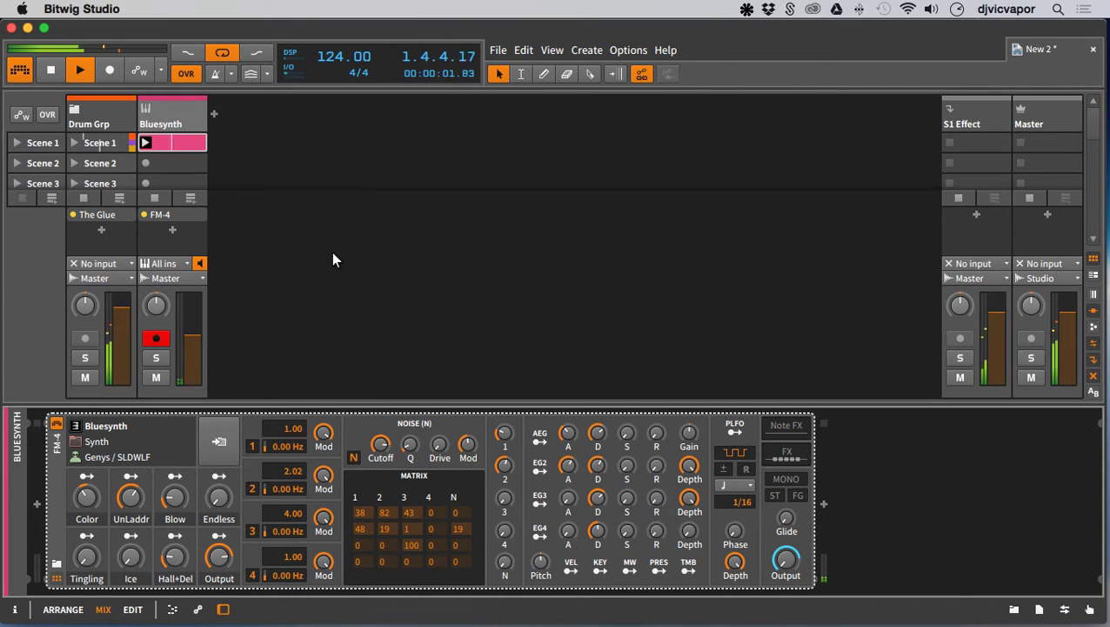
left_click_drag(189, 334, 190, 328)
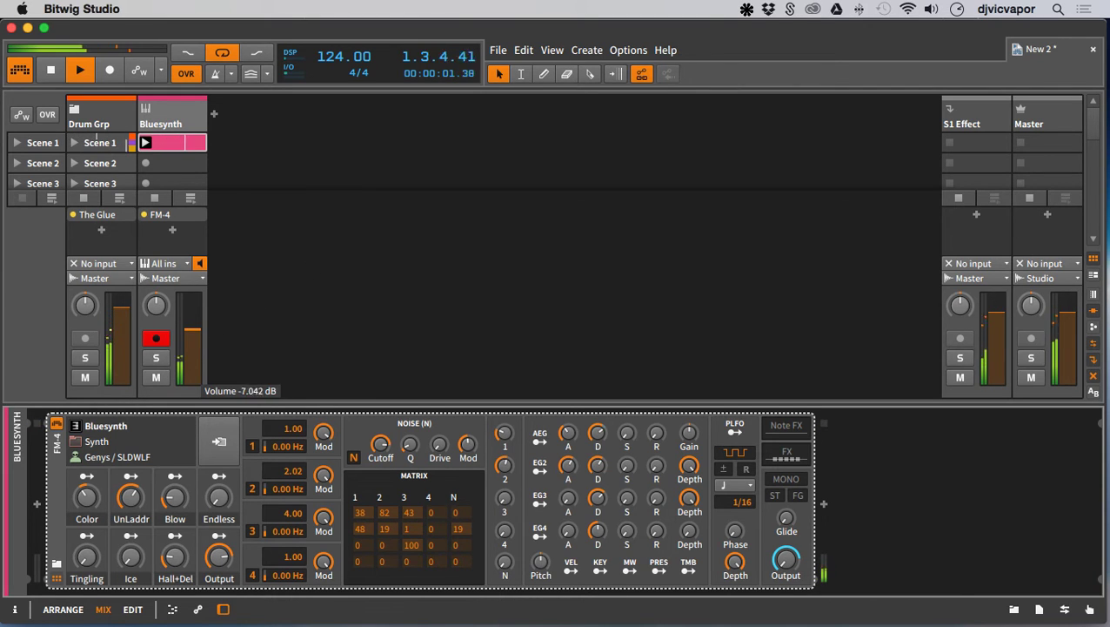
left_click(156, 337)
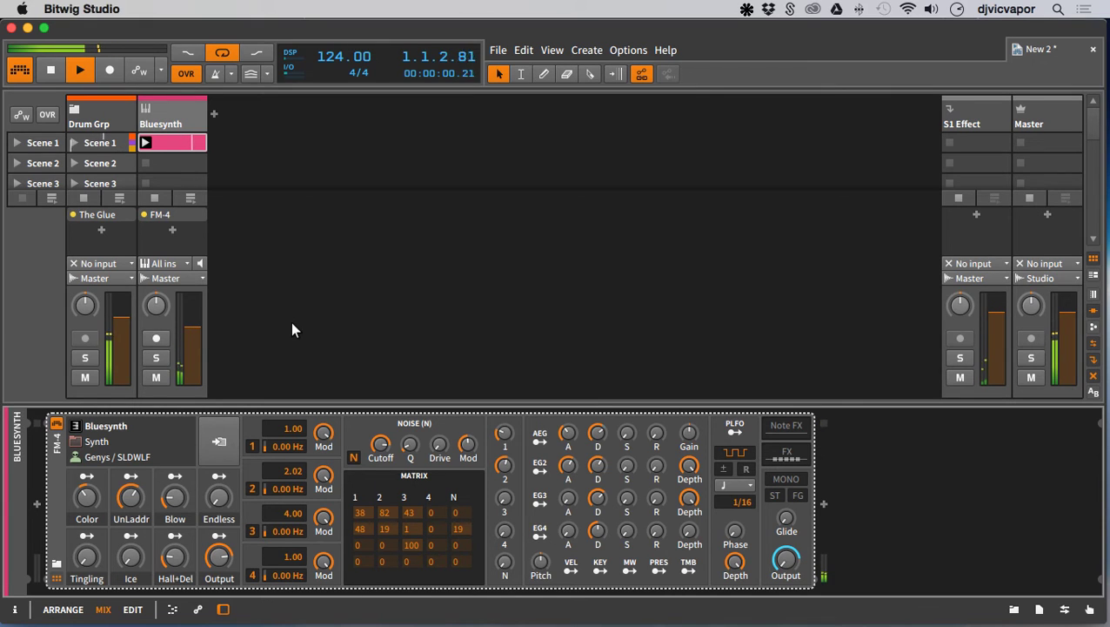
- Hide the mixer's device and input/output sections, and collapse the remote controls of the FM-4 device
left_click(1094, 311)
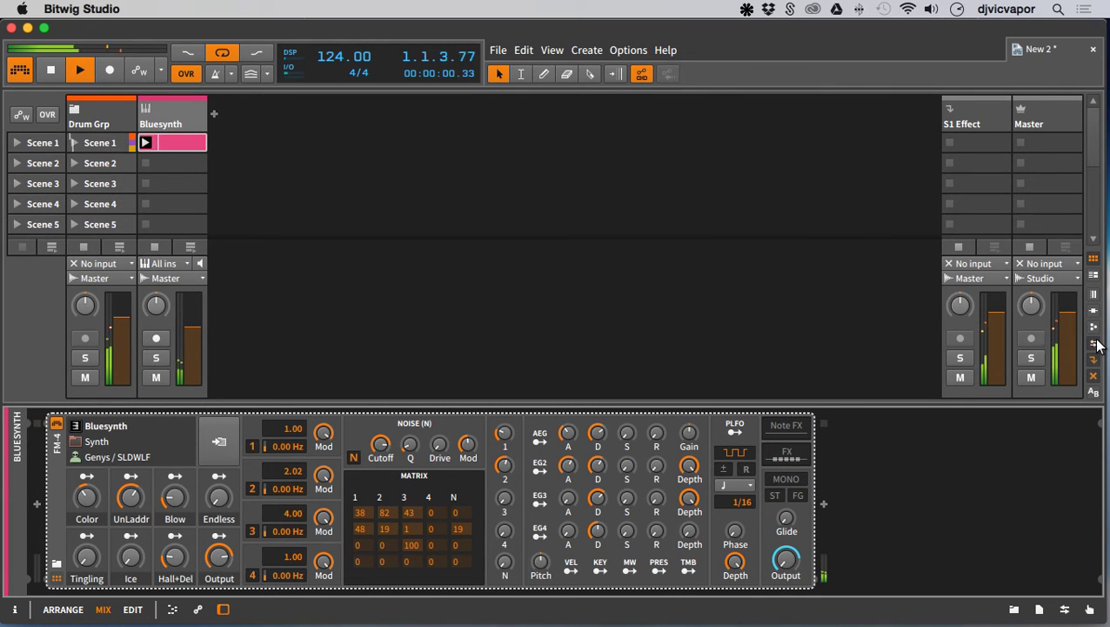
left_click(1095, 344)
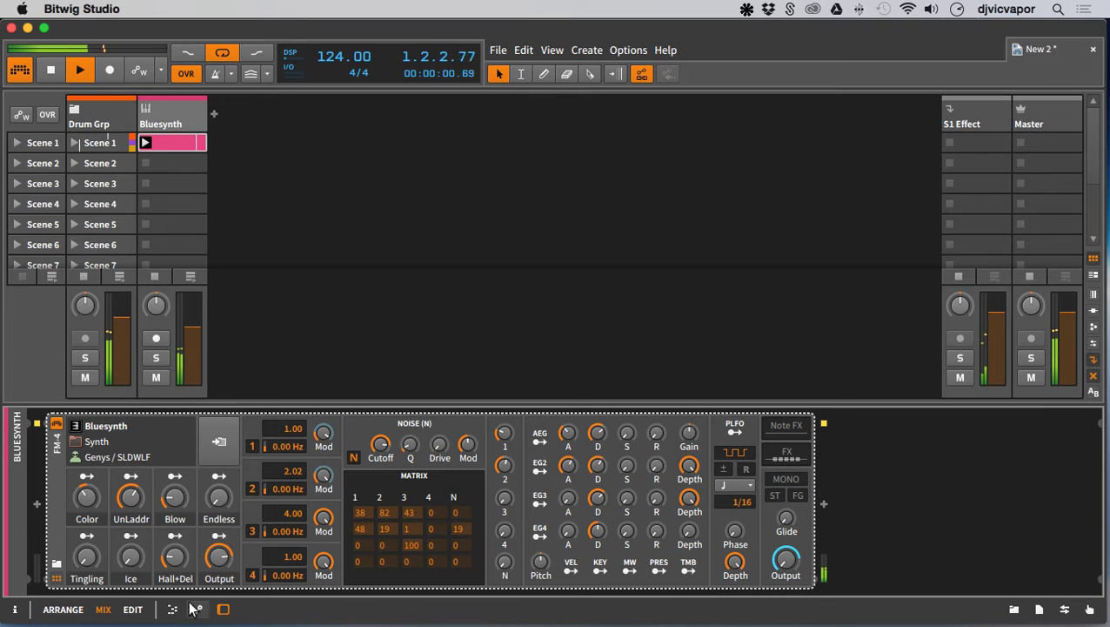
left_click(56, 579)
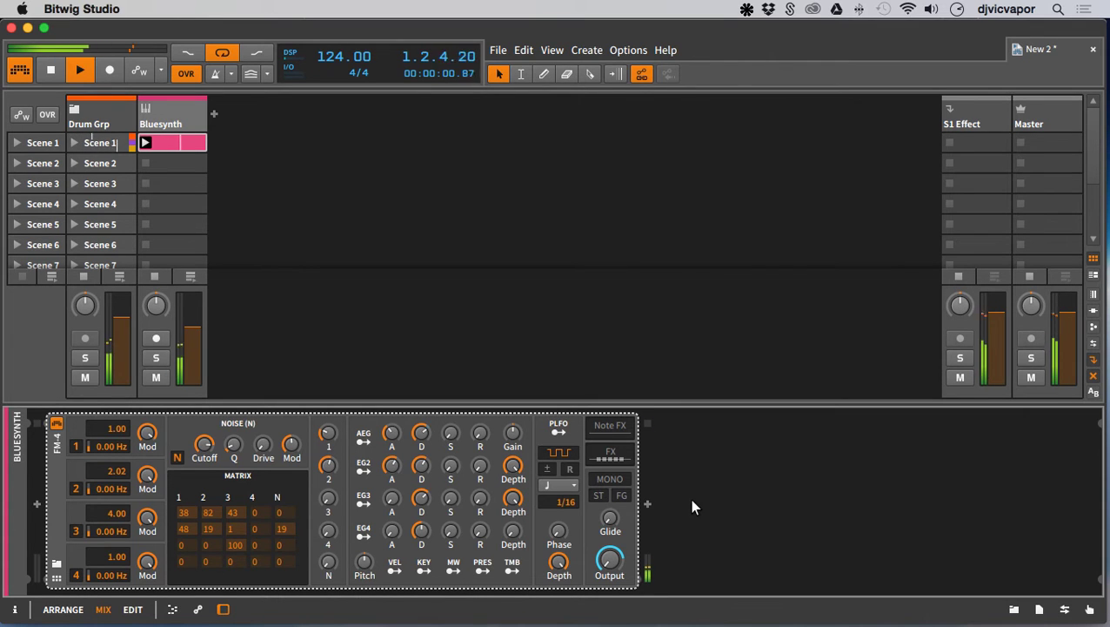
- Insert an EQ-5 from the EQ / Filter category after the FM-4 in the Bluesynth device chain
left_click(648, 504)
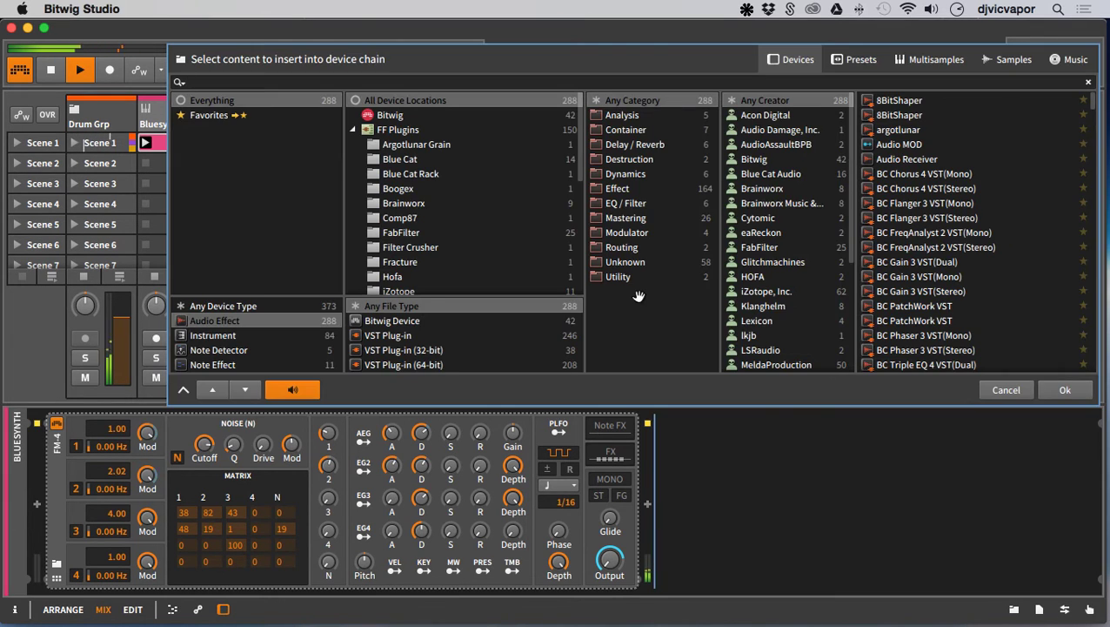
left_click(625, 202)
left_click(886, 117)
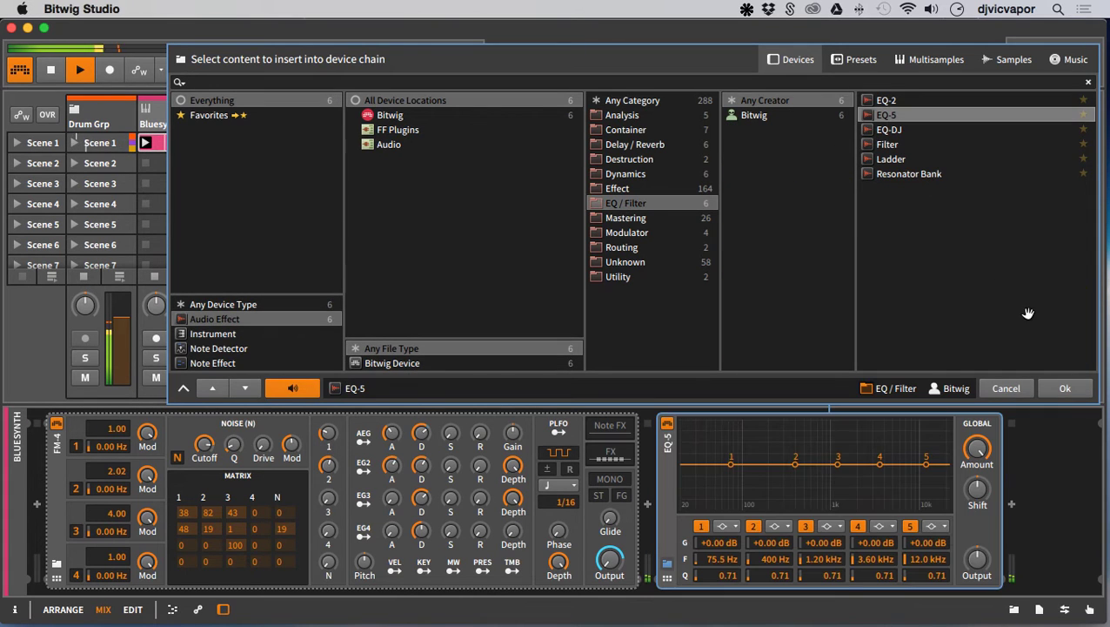
left_click(1062, 389)
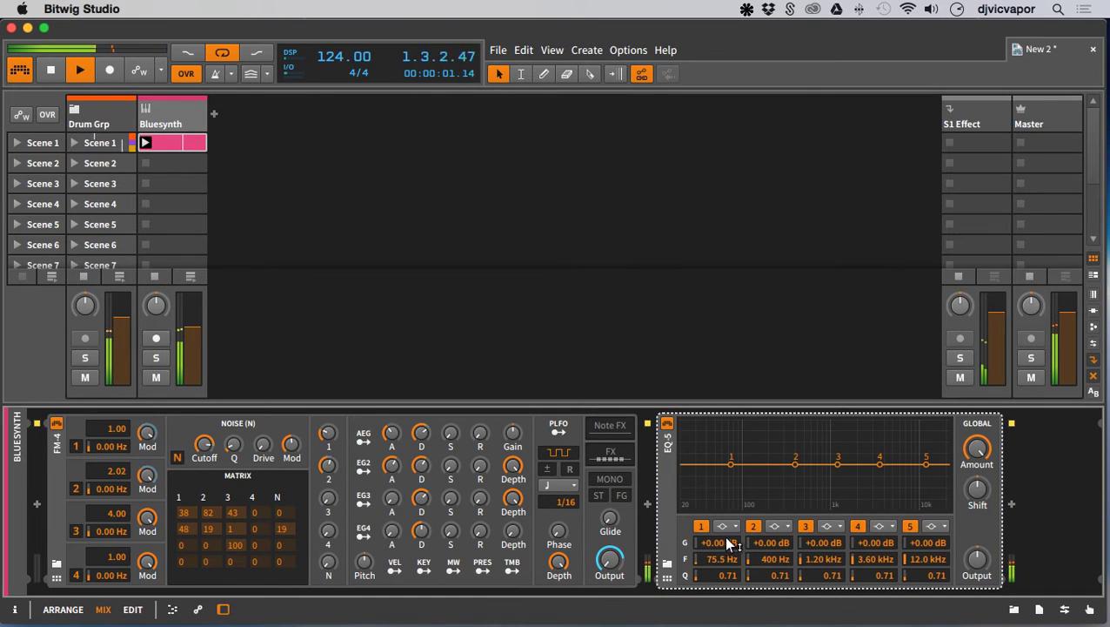
- Turn EQ-5 band 1 into a low-cut filter at about 245 Hz with a Q of 0.57
left_click(737, 528)
left_click(738, 537)
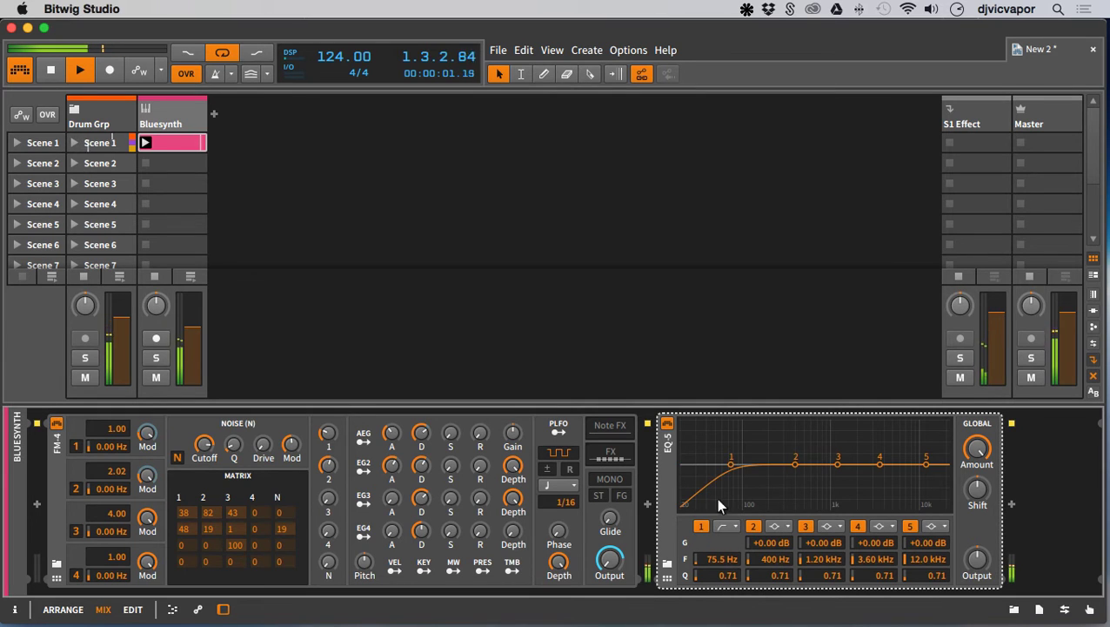
left_click_drag(730, 465, 798, 464)
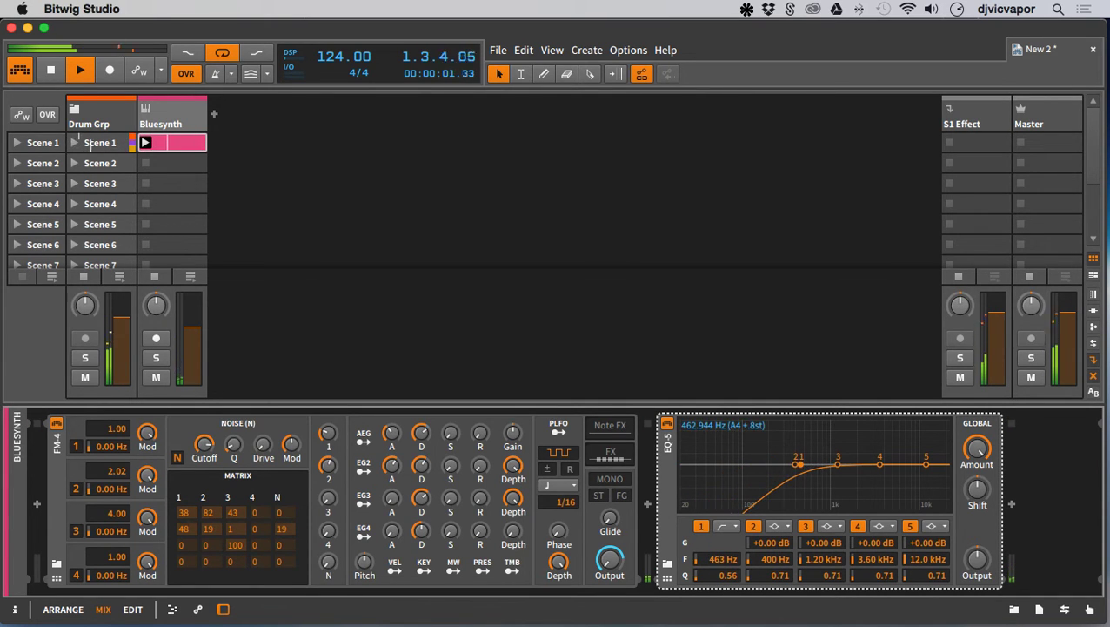
left_click_drag(722, 575, 725, 578)
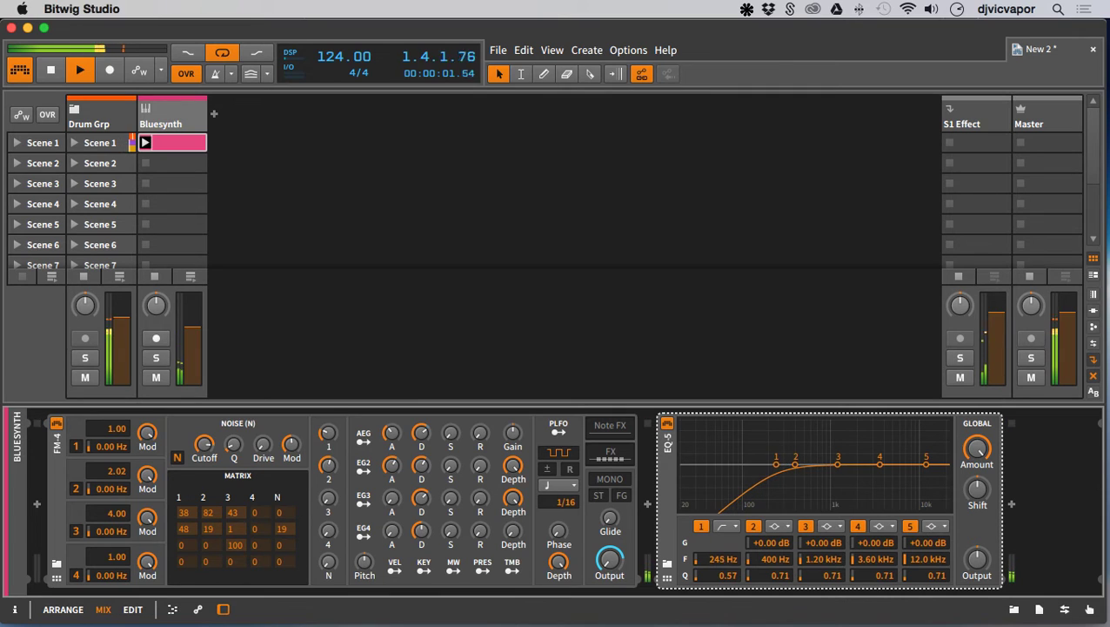
- Insert a Dynamics device from the Dynamics category after the EQ-5 on the Bluesynth track
left_click(1011, 504)
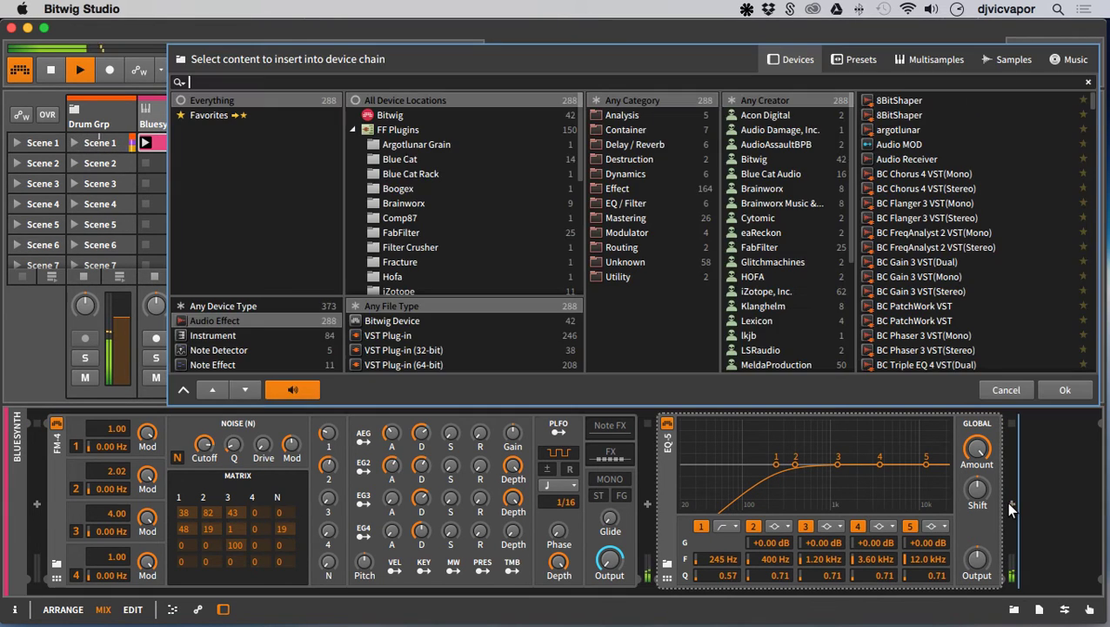
left_click(647, 173)
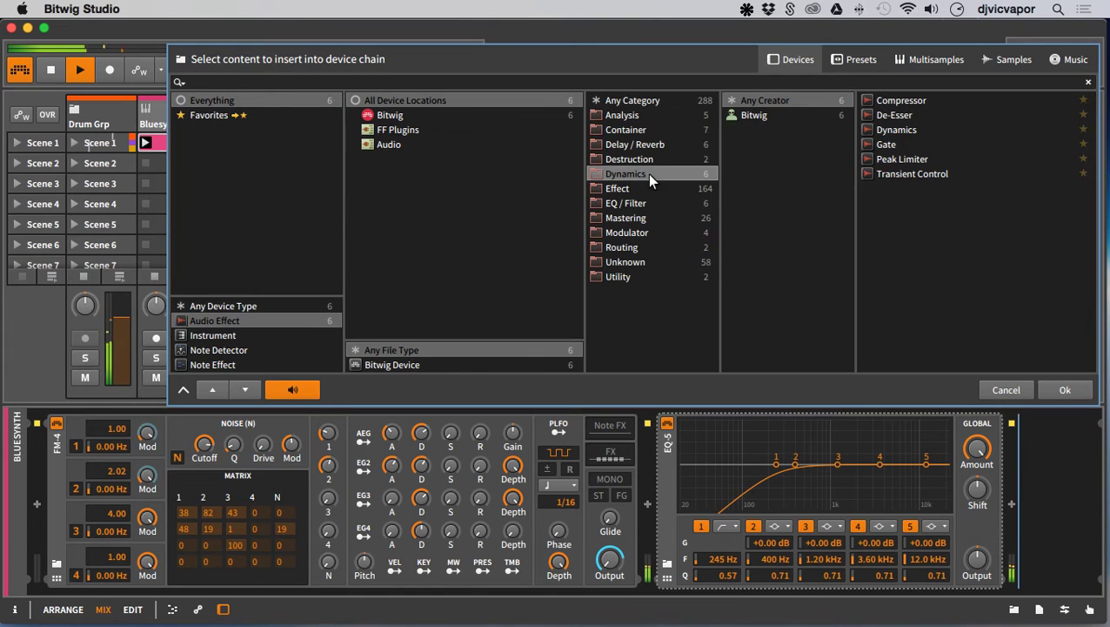
left_click(897, 131)
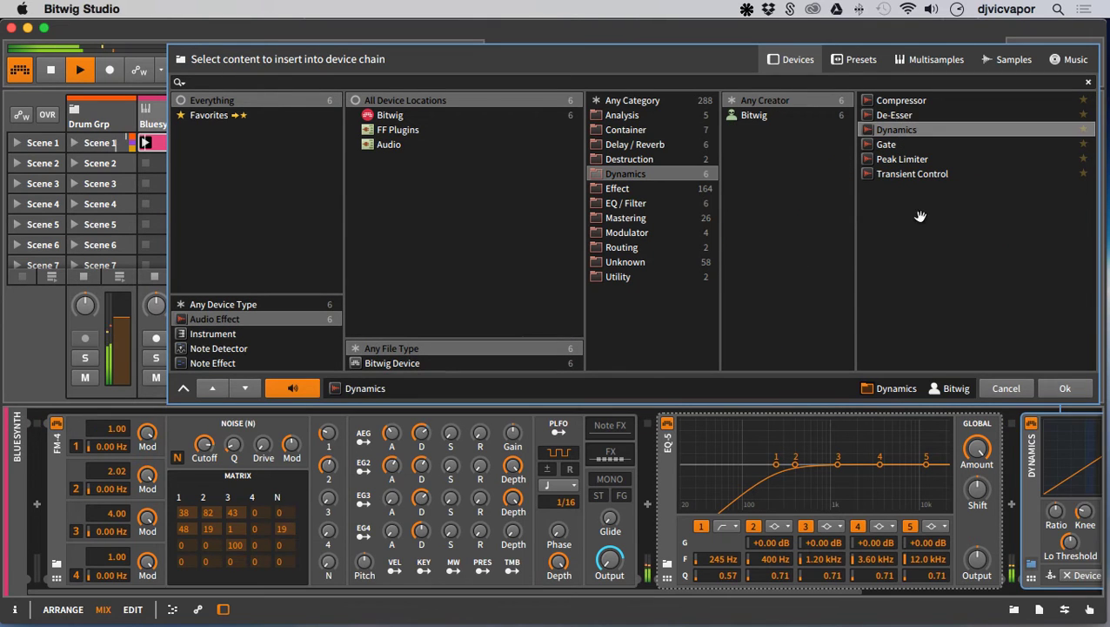
left_click(1065, 389)
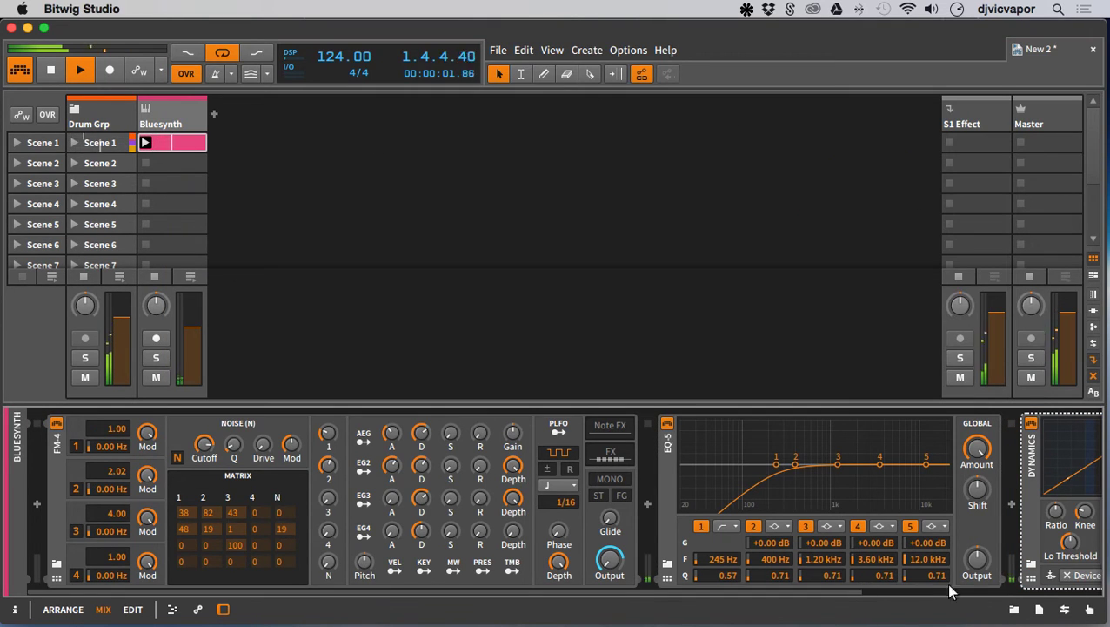
- Set the Dynamics device's sidechain source to Drum Loop (PRE) from the Drum Grp
scroll(950, 591, "right", 5)
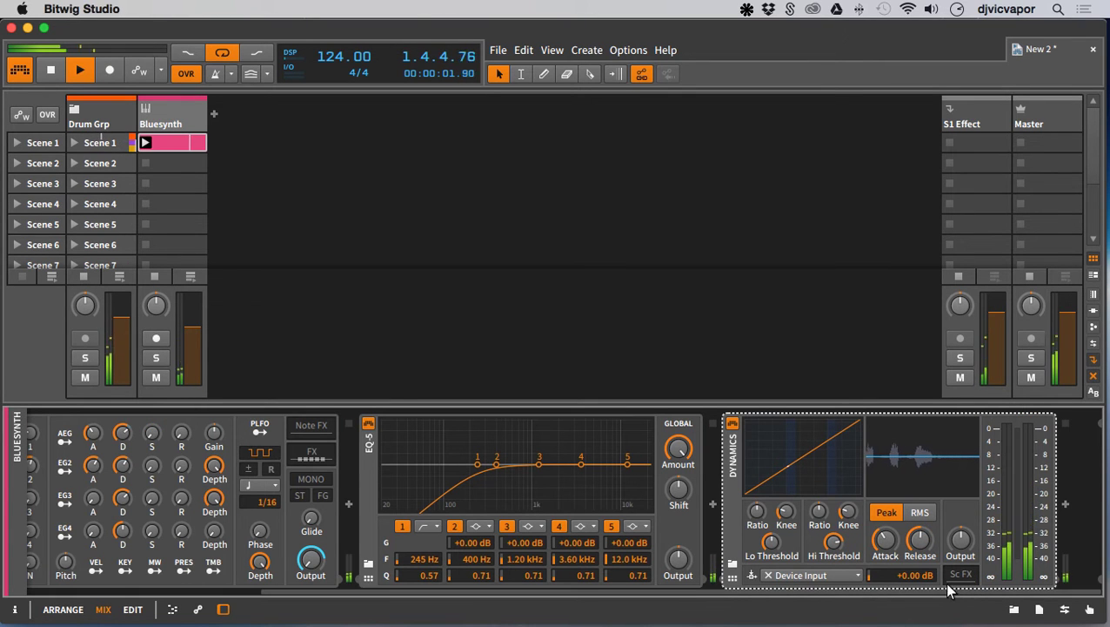
left_click(814, 575)
mouse_move(854, 541)
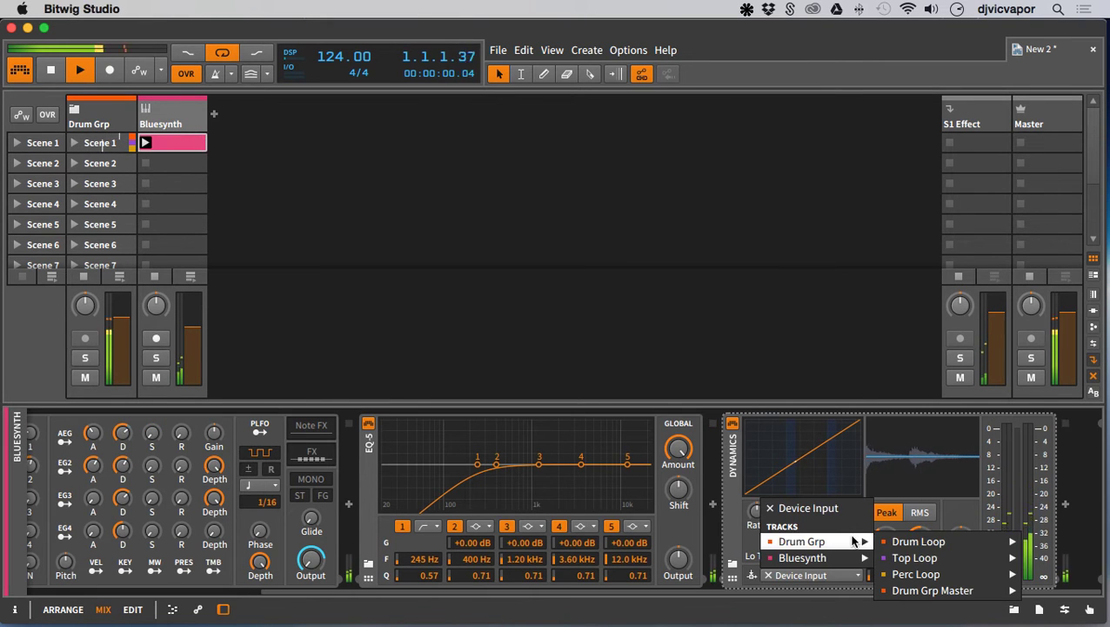
mouse_move(896, 541)
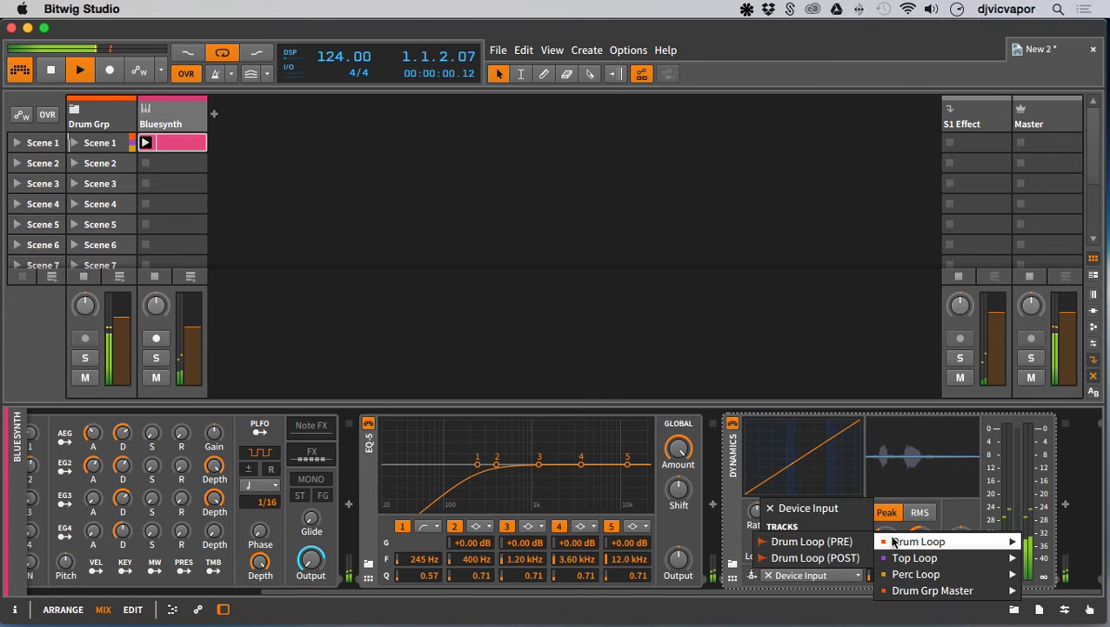
mouse_move(897, 592)
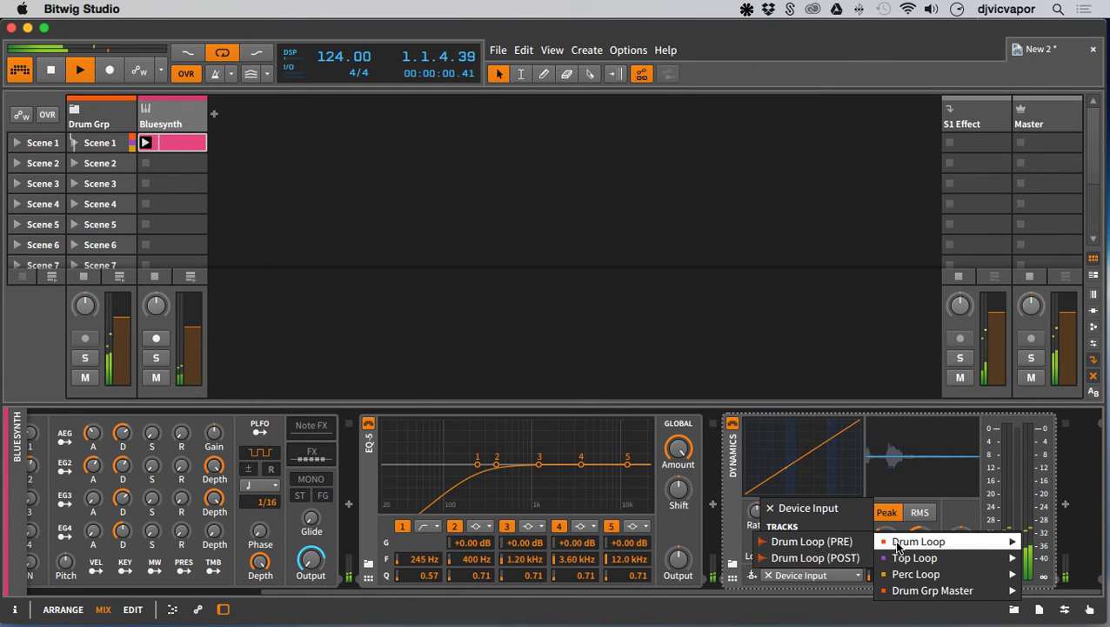
left_click(826, 543)
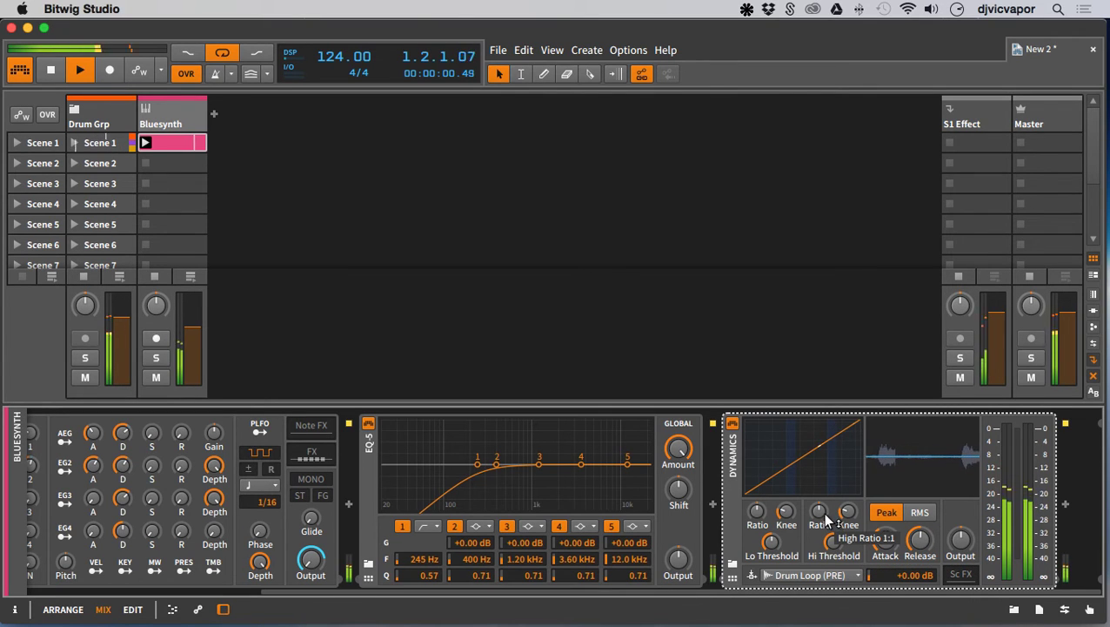
- Set the Dynamics high ratio to about 1:3.17, adjust its high knee, high threshold and release, and raise the Bluesynth track's volume slightly
left_click_drag(828, 520, 771, 554)
left_click_drag(848, 512, 819, 517)
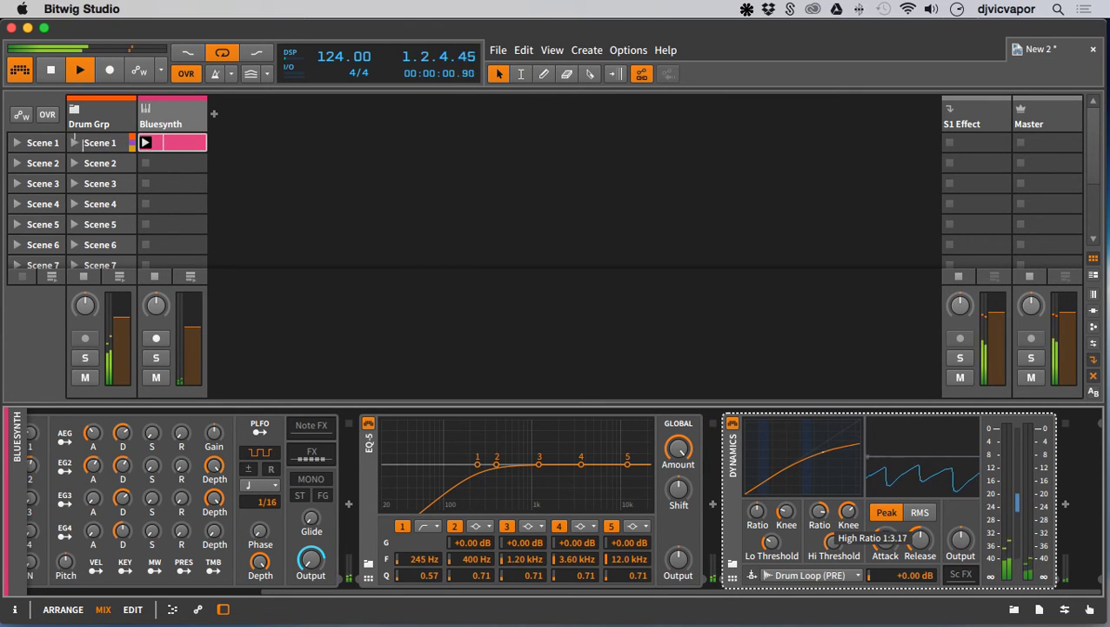
left_click_drag(833, 541, 919, 542)
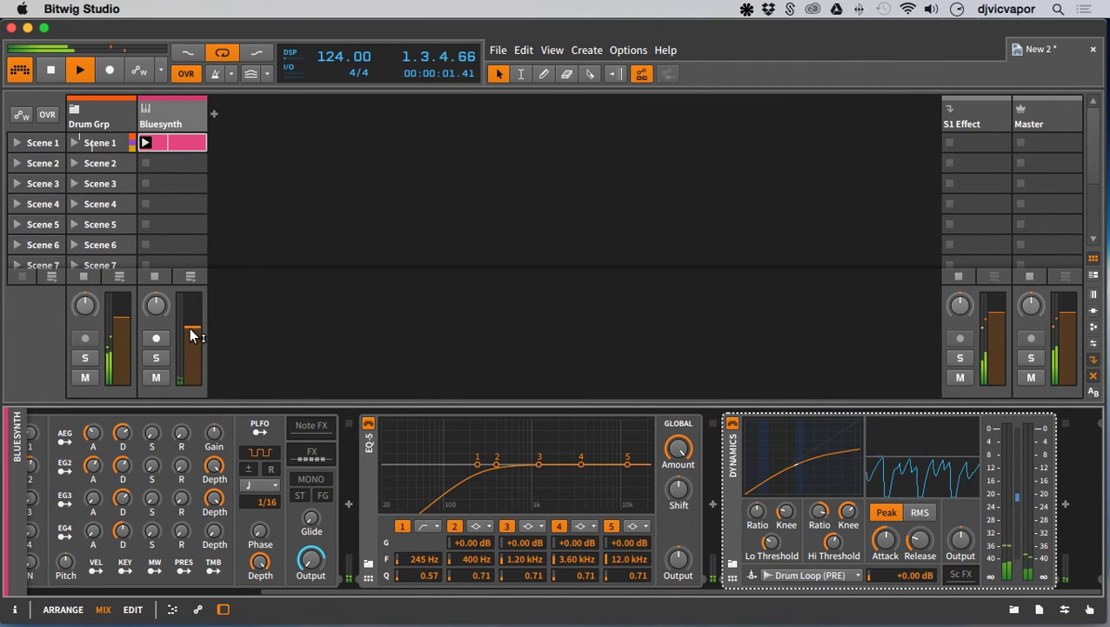
left_click_drag(190, 330, 191, 326)
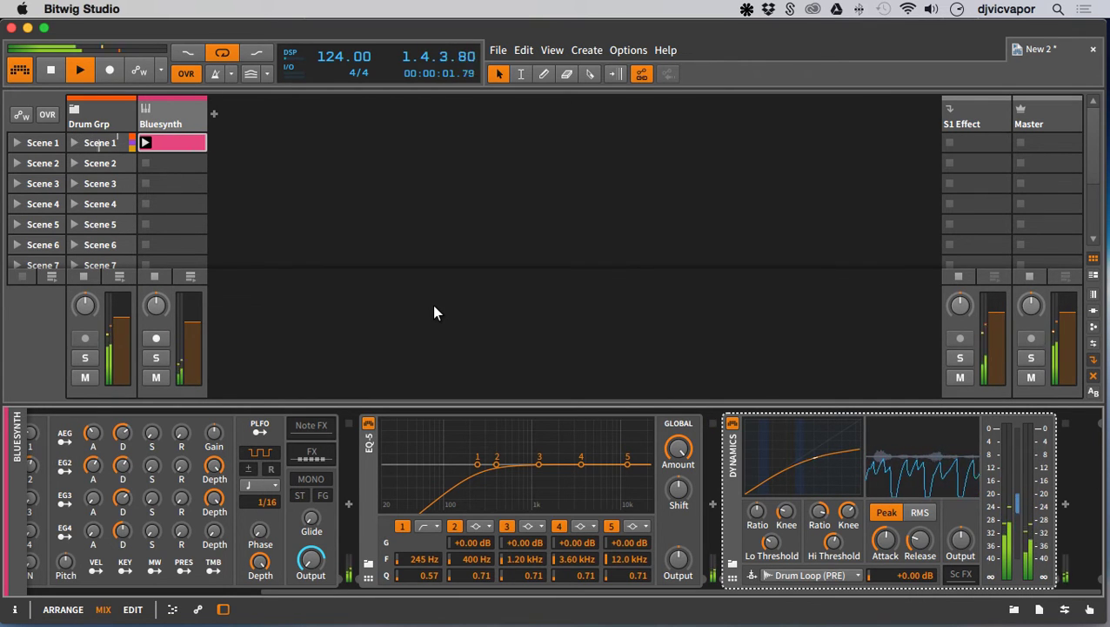
key("space")
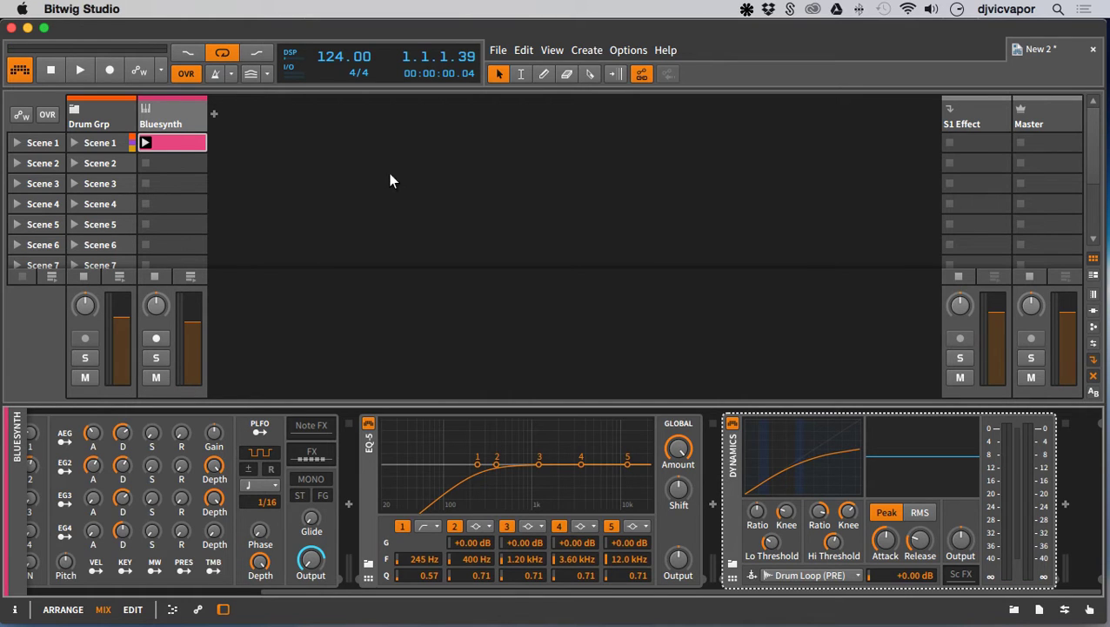
- Rename the Bluesynth track as Chords
right_click(178, 127)
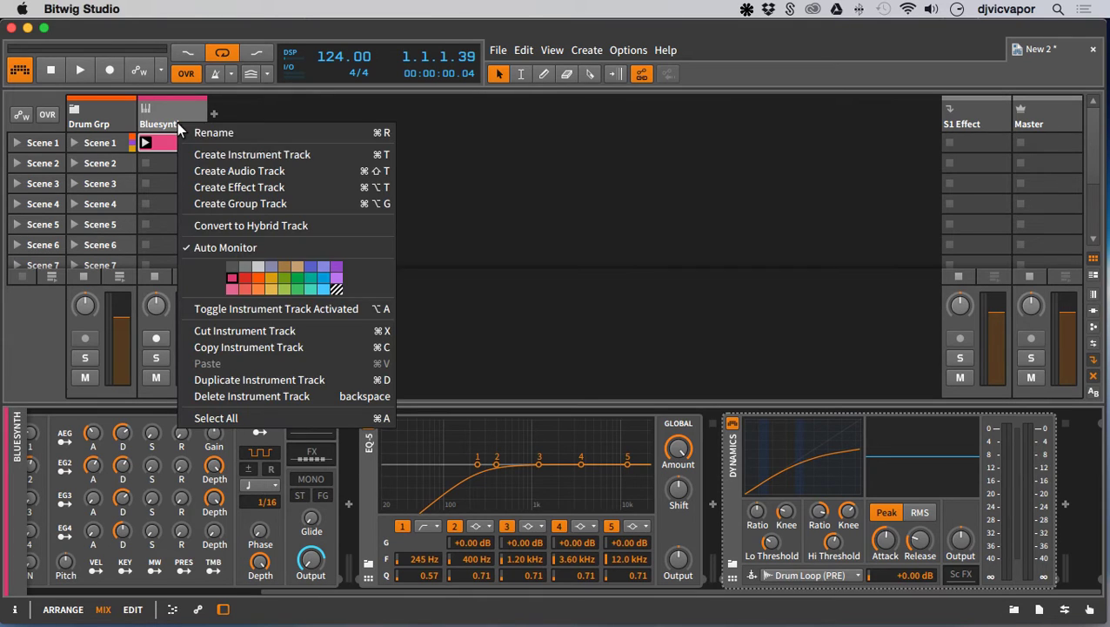
left_click(182, 133)
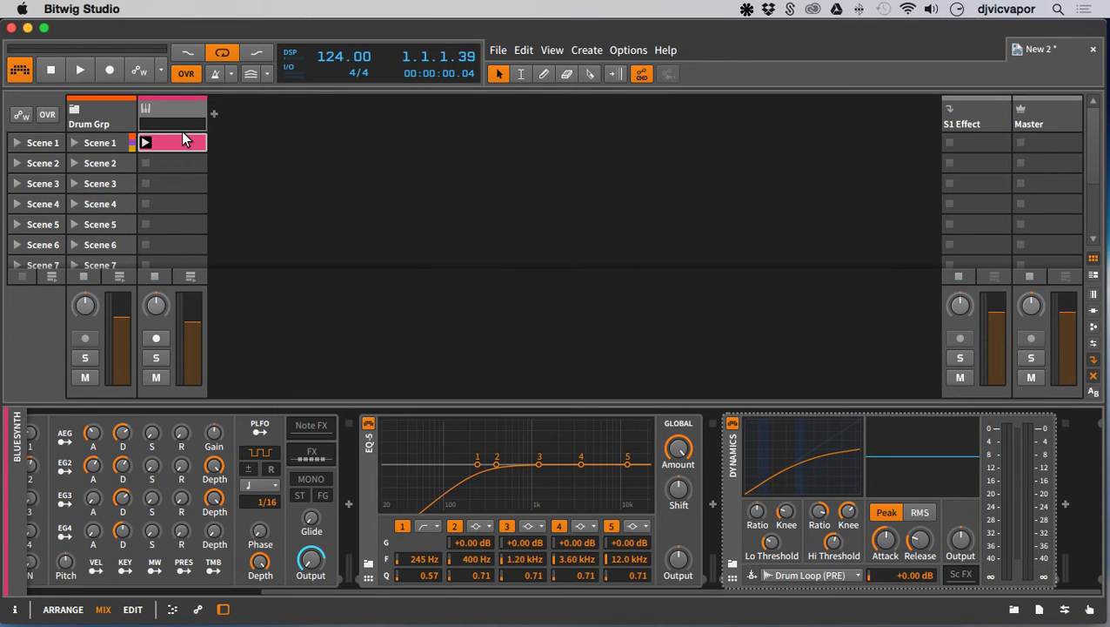
key("Return")
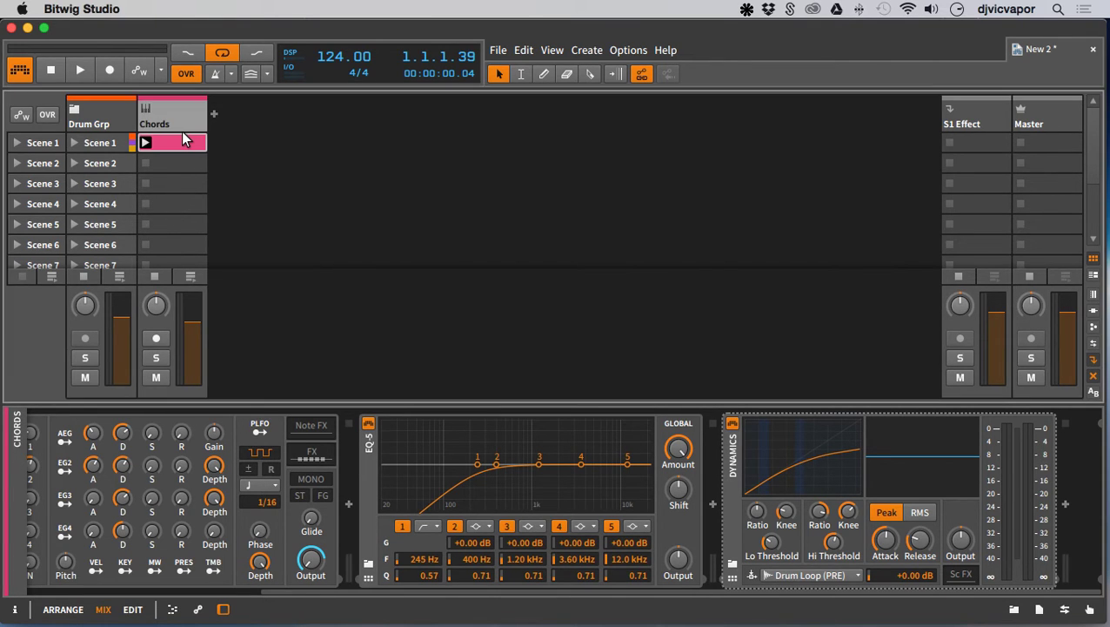
- Create a new instrument track beside Chords and name it Bass
right_click(261, 128)
left_click(267, 127)
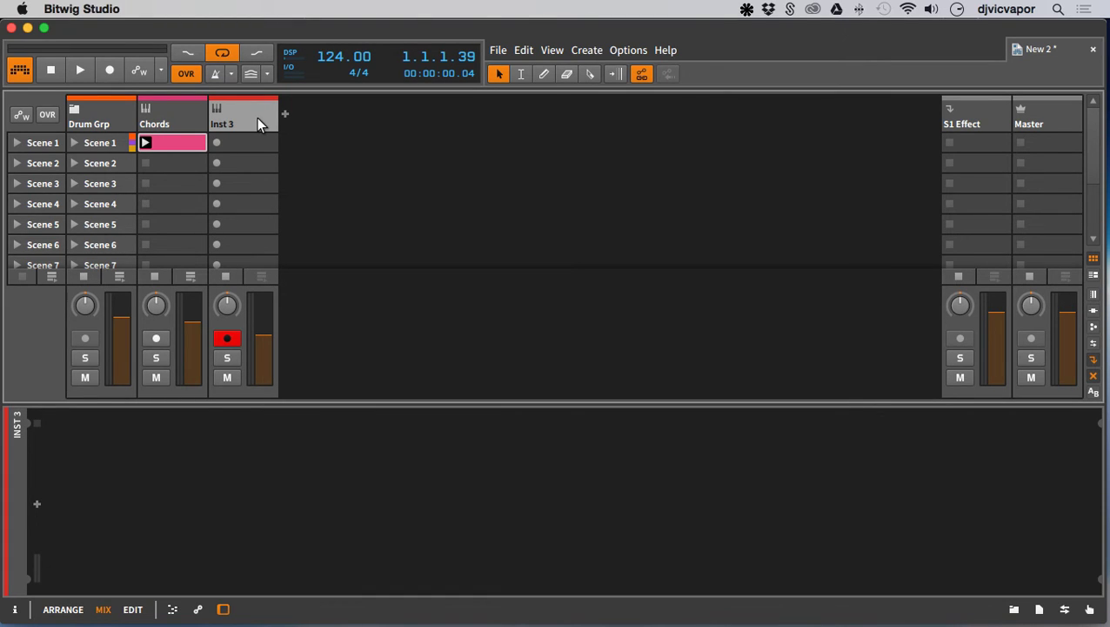
double_click(257, 117)
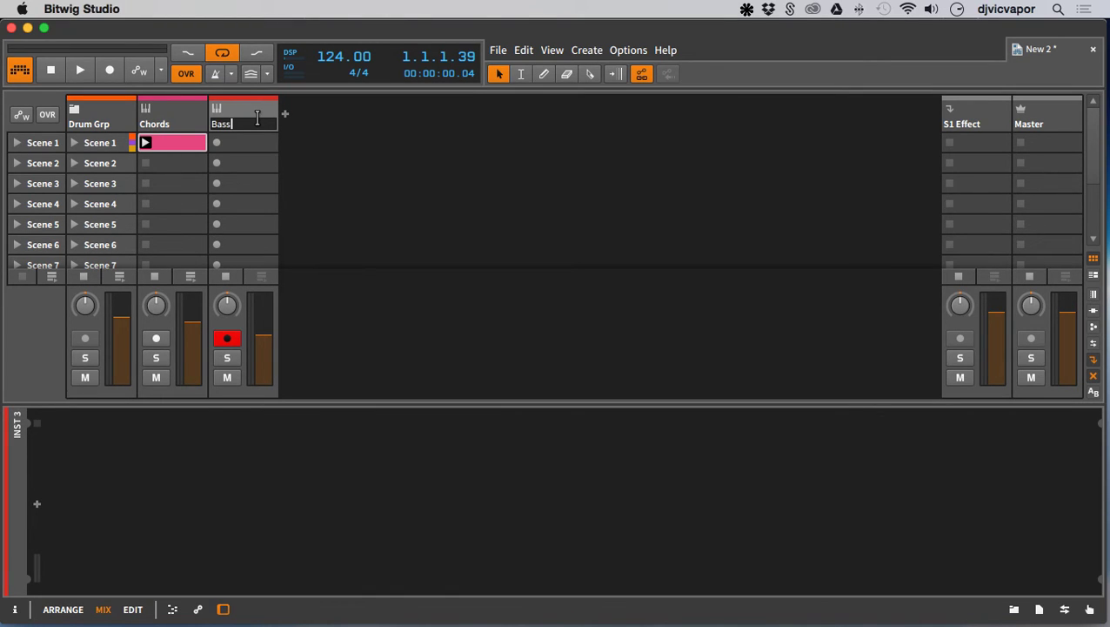
key("Return")
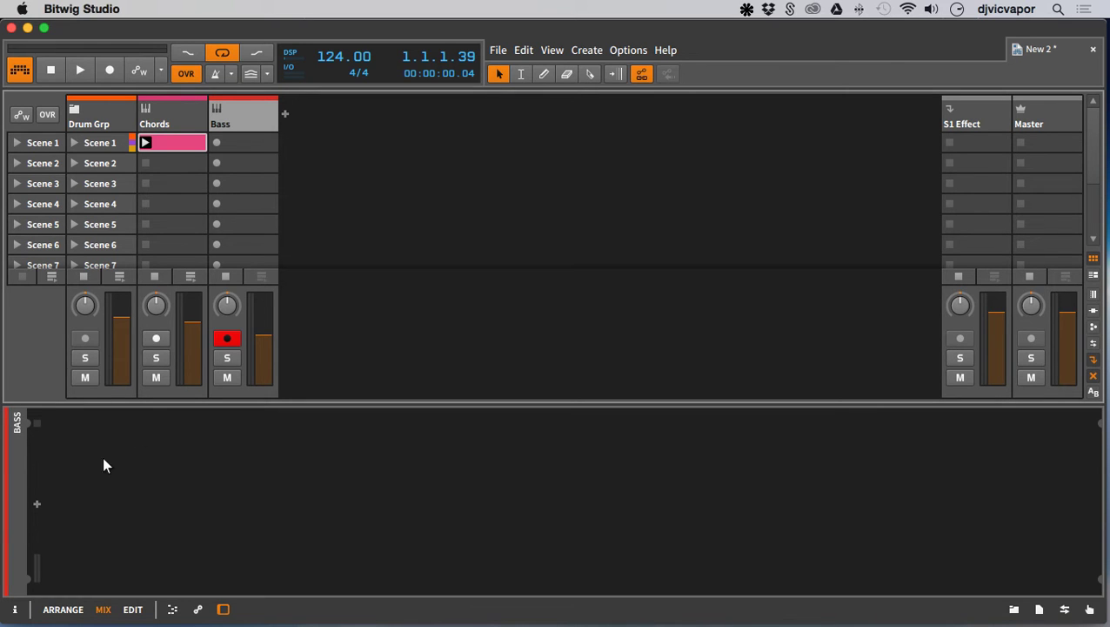
- Insert the Polysynth from Bitwig's Synth category into the Bass track's device chain
left_click(37, 503)
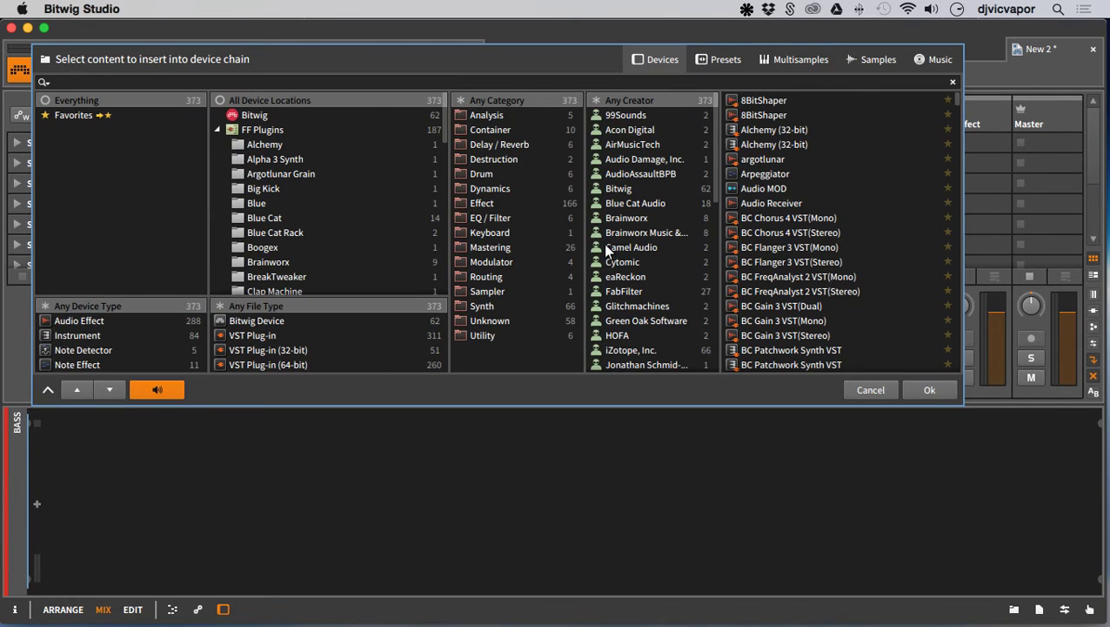
left_click(287, 115)
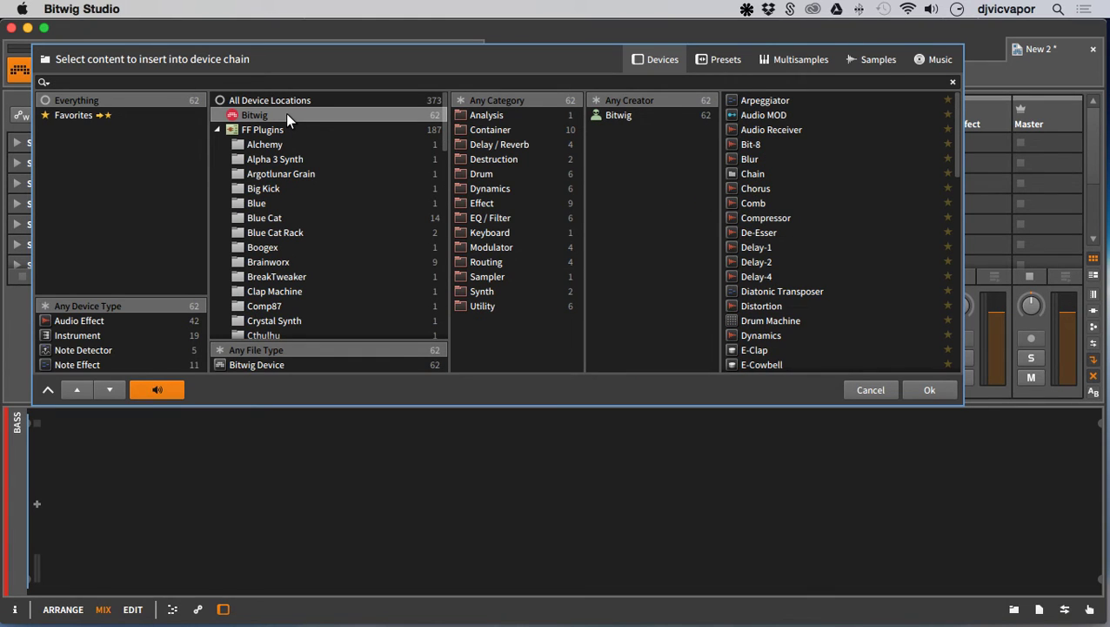
left_click(478, 293)
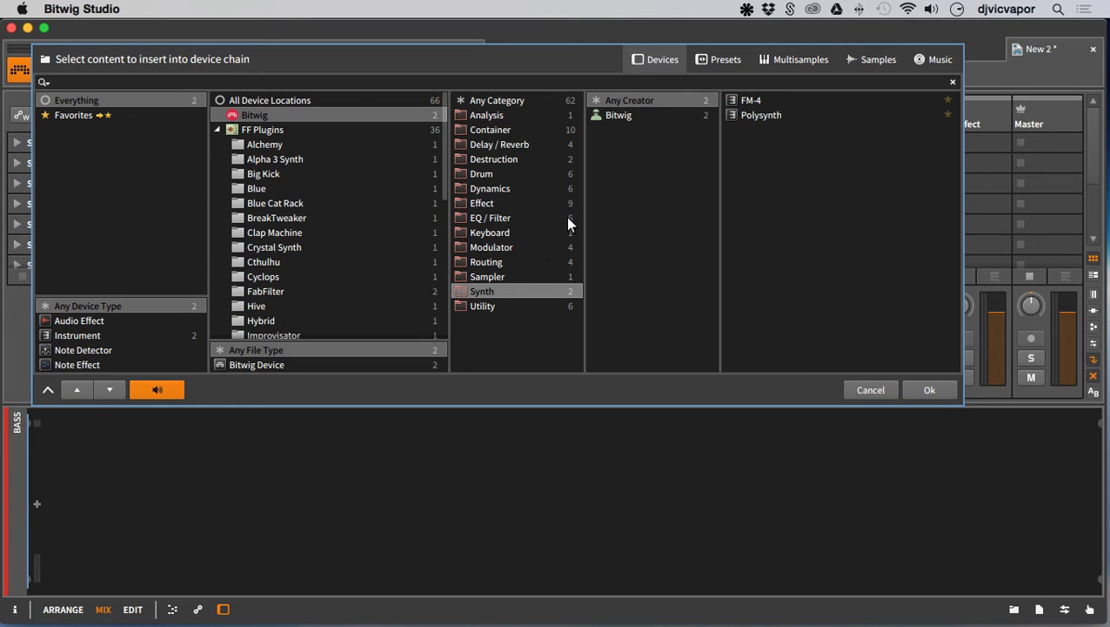
left_click(744, 116)
left_click(928, 386)
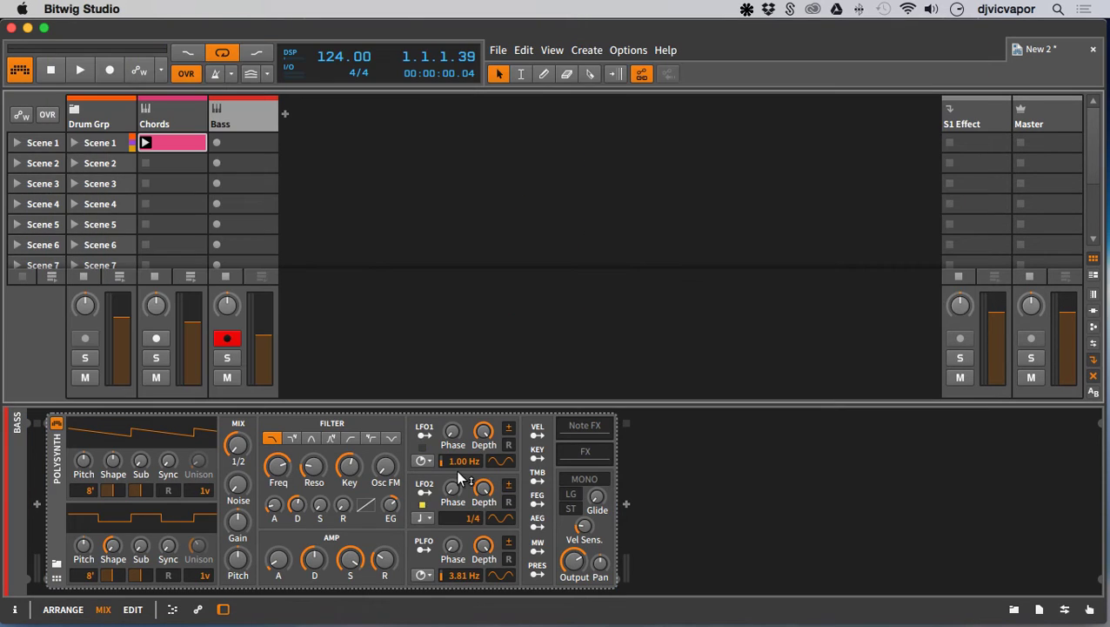
- Load the Bass 1 preset from the Bass category into the Bass track's Polysynth
left_click(55, 563)
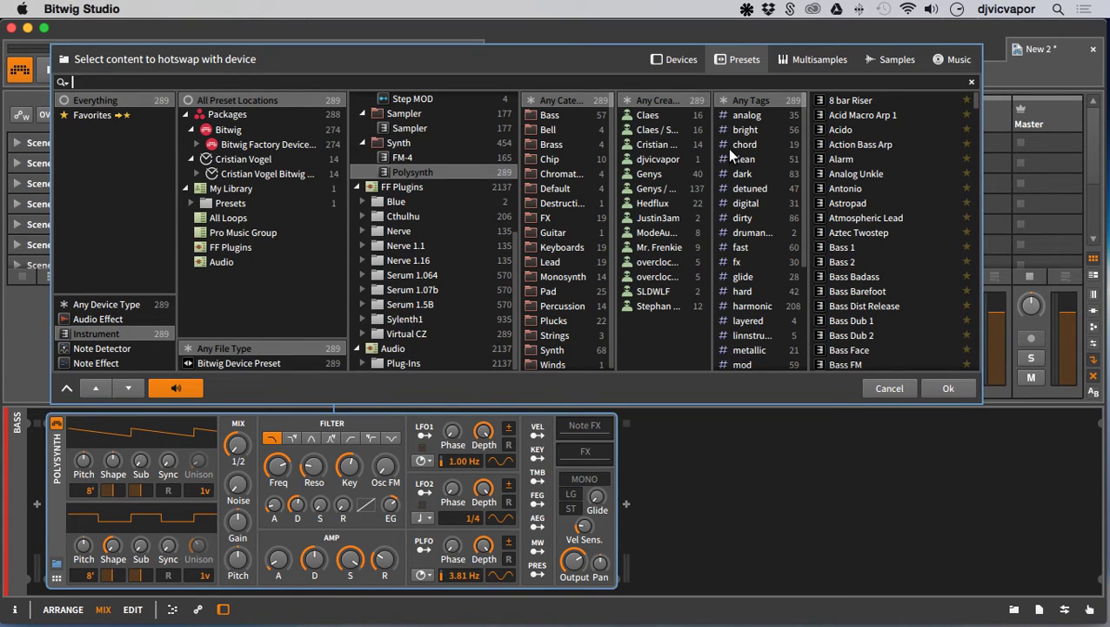
left_click(562, 117)
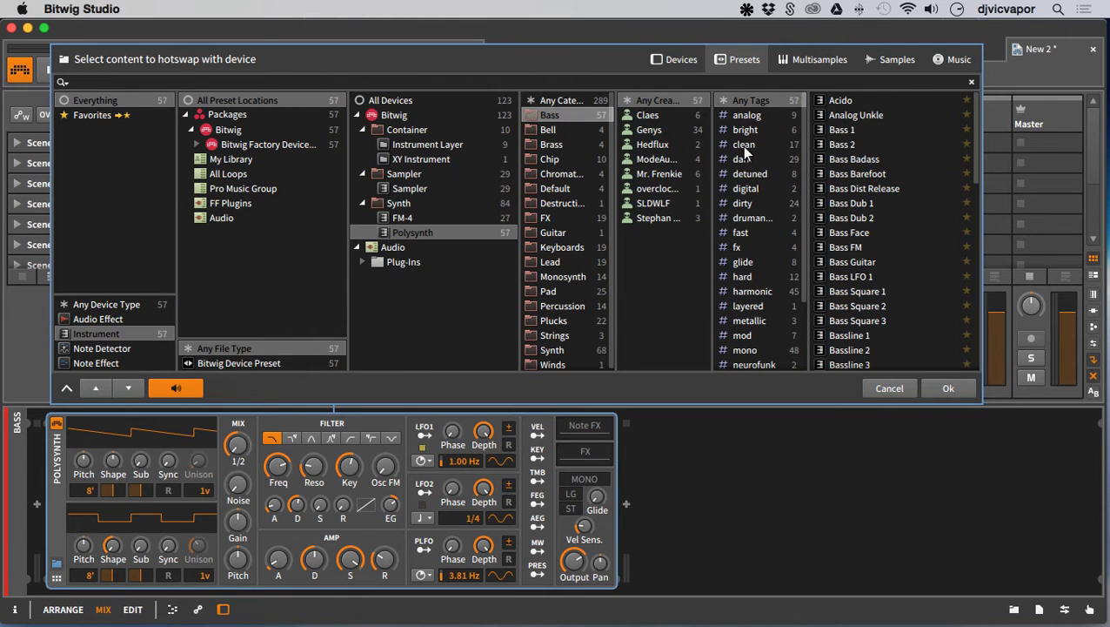
left_click(835, 130)
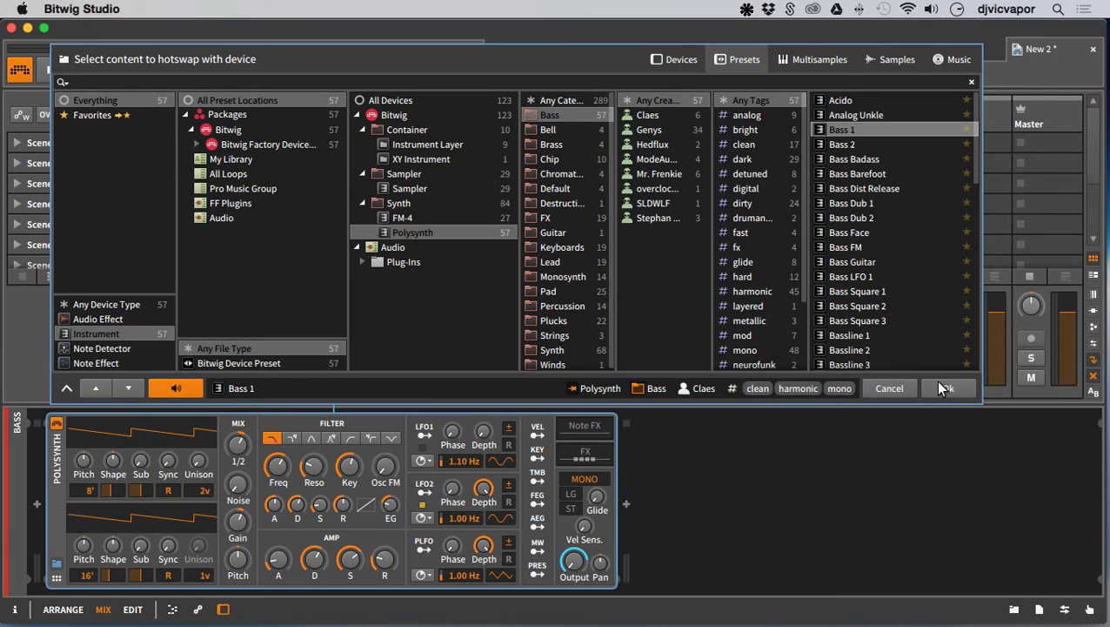
left_click(936, 381)
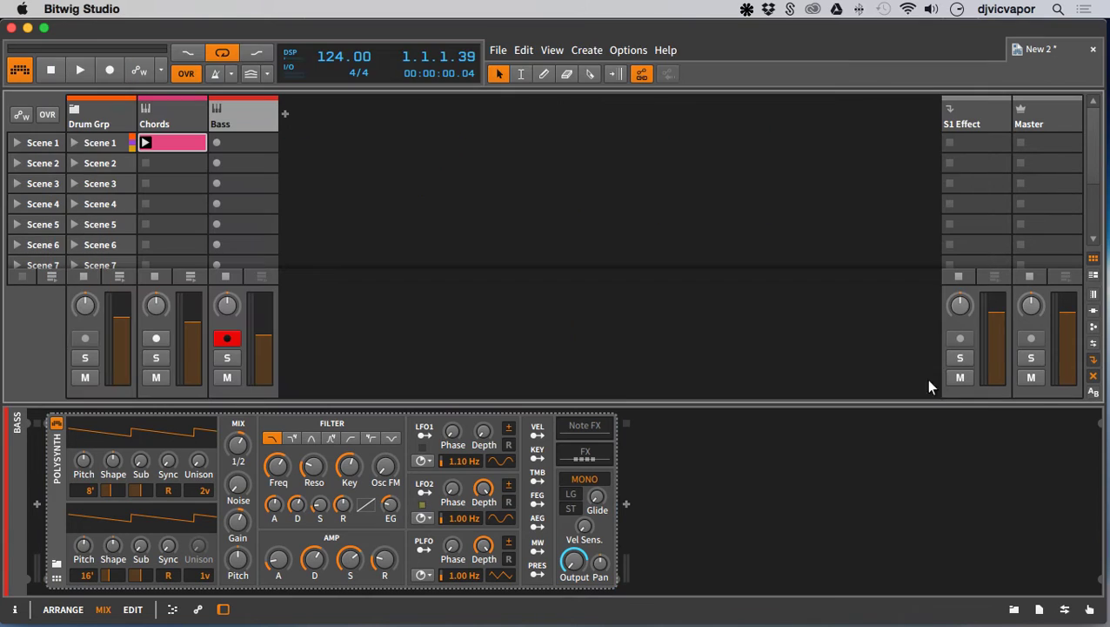
- Create an empty clip in the Bass track's Scene 1 slot and enlarge the note editor, showing the clip from 1.1
left_click(240, 145)
double_click(236, 141)
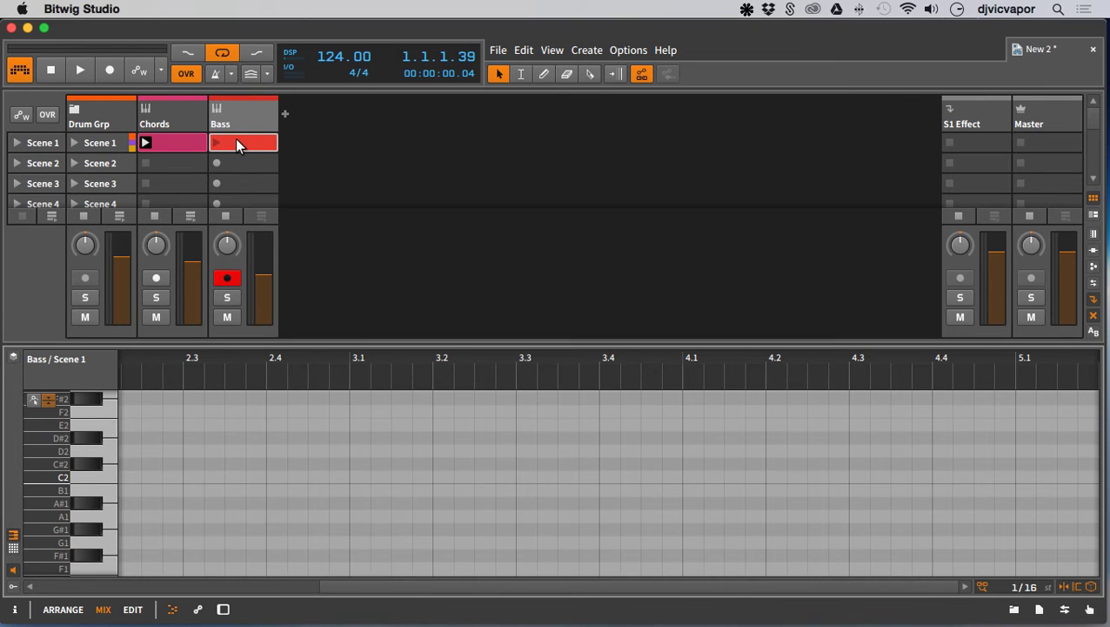
left_click_drag(479, 344, 472, 315)
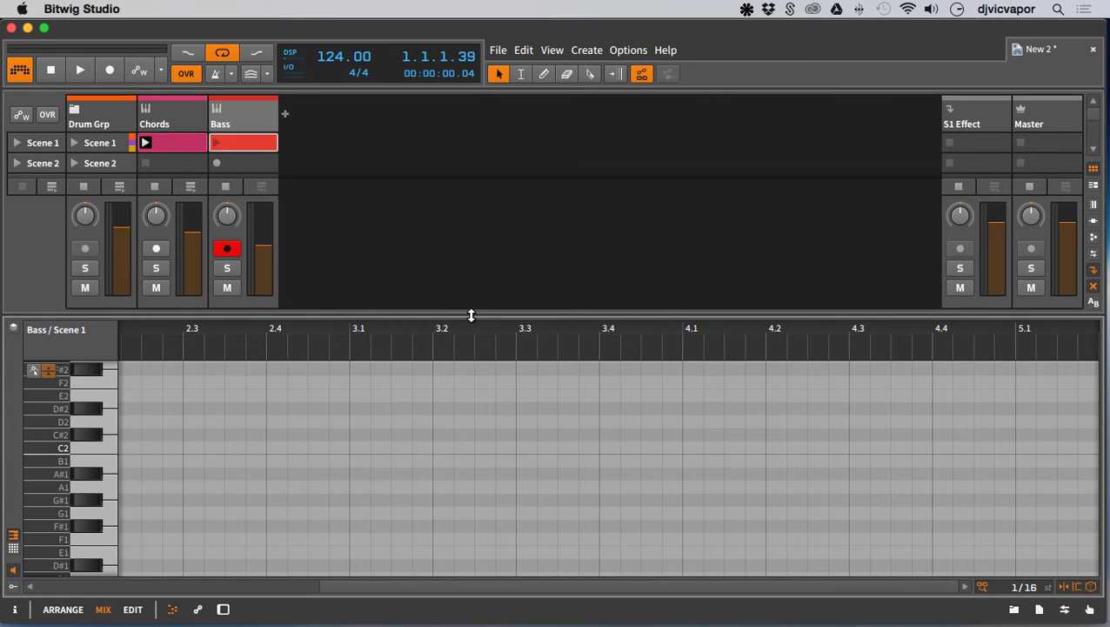
scroll(46, 537, "up", 3)
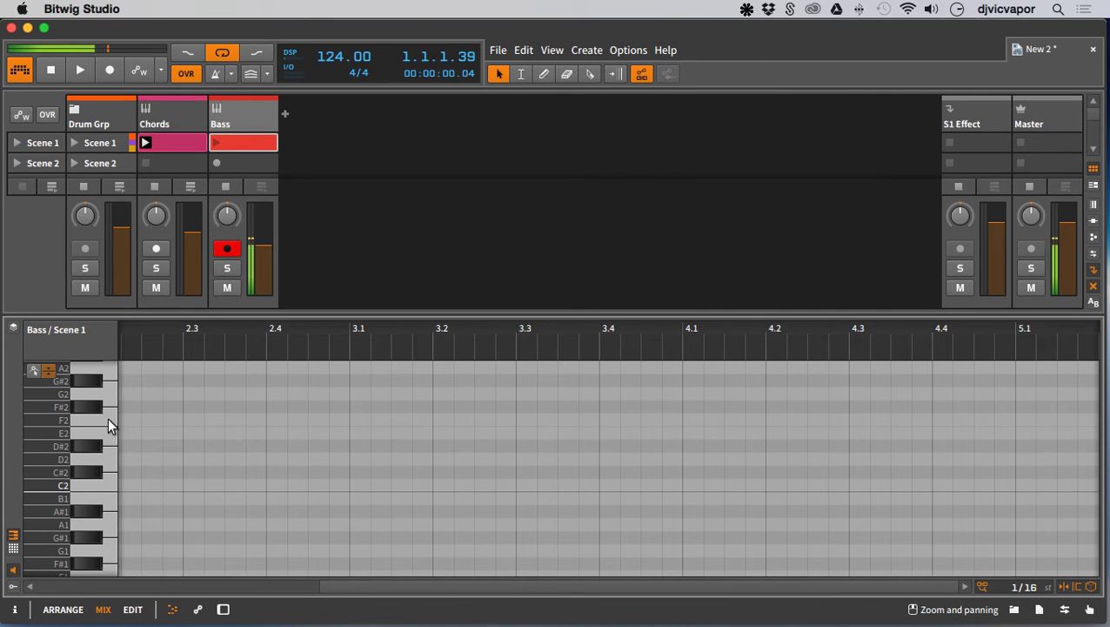
mouse_move(178, 359)
left_mouse_down()
mouse_move(348, 452)
mouse_move(401, 383)
mouse_move(229, 348)
mouse_move(246, 348)
mouse_move(190, 348)
left_mouse_up()
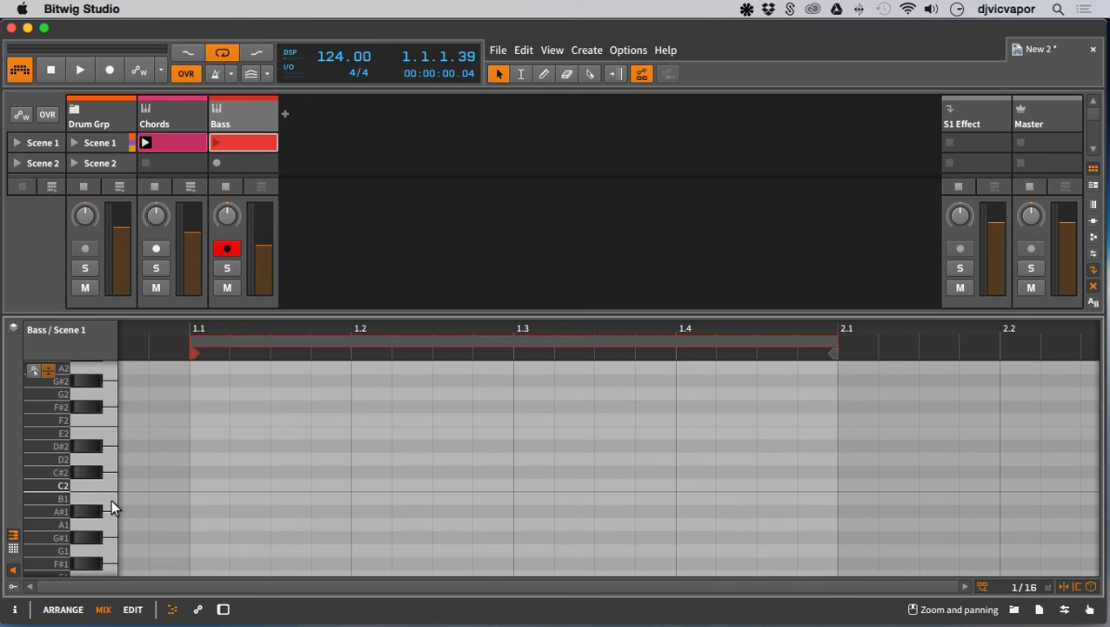
- Audition F#2 and add two F#2 notes to the Bass clip: an eighth note at 1.1 and a sixteenth just before 1.2
left_click(101, 406)
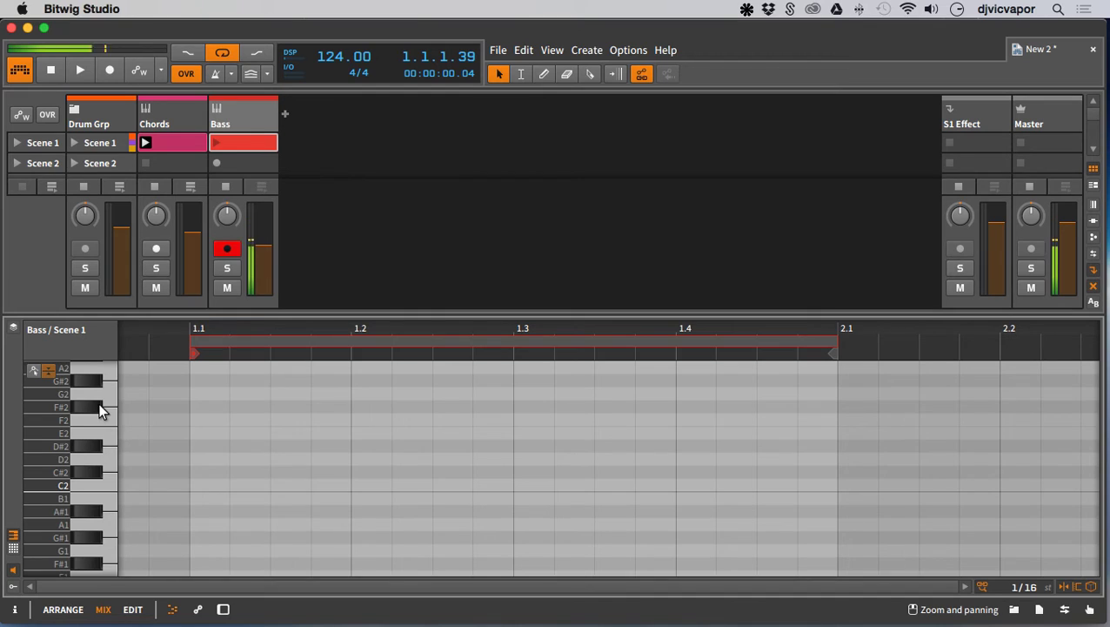
double_click(201, 406)
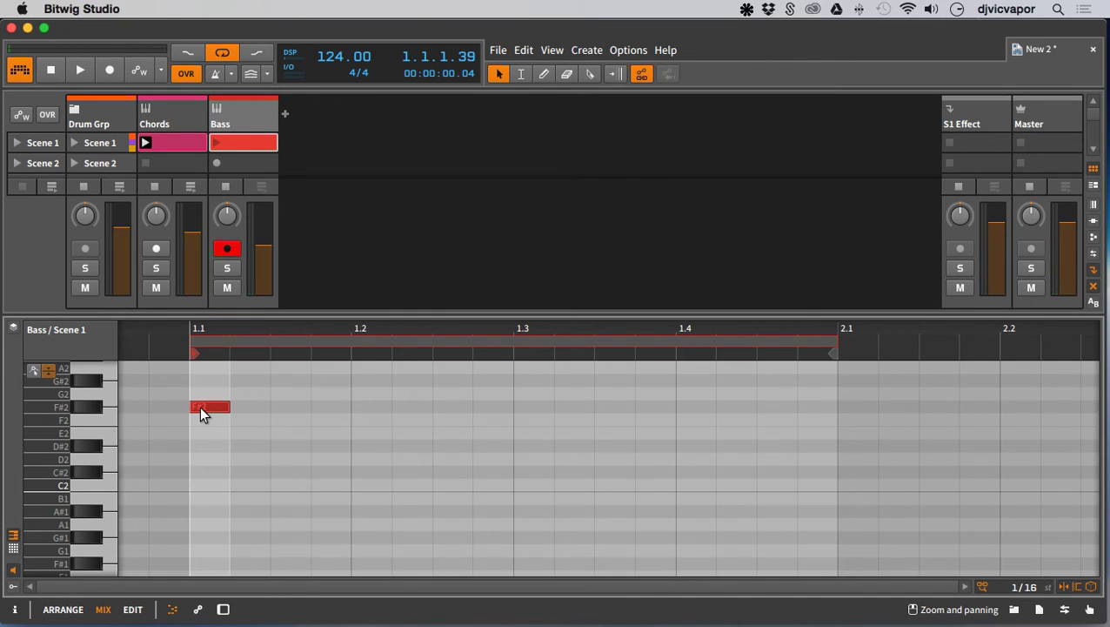
left_click_drag(225, 405, 270, 405)
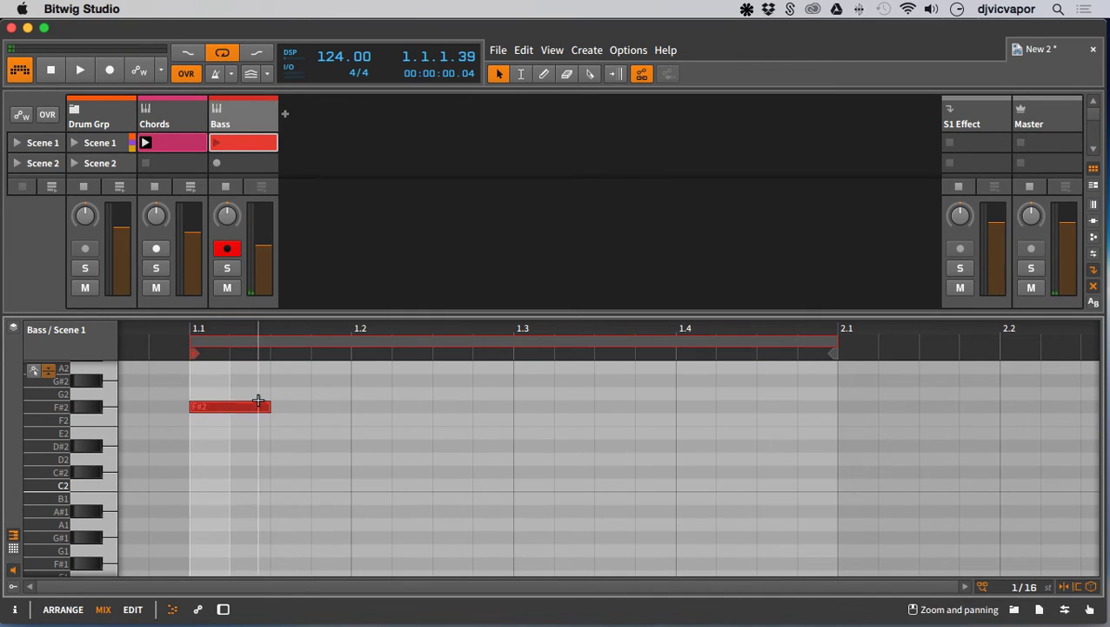
double_click(325, 406)
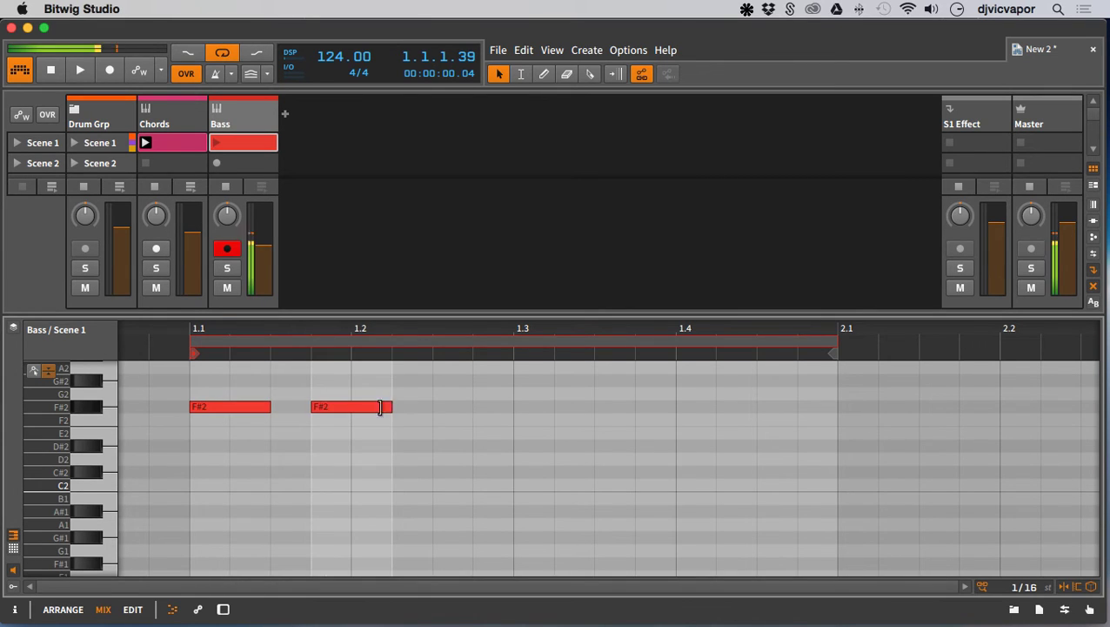
left_click_drag(389, 405, 353, 408)
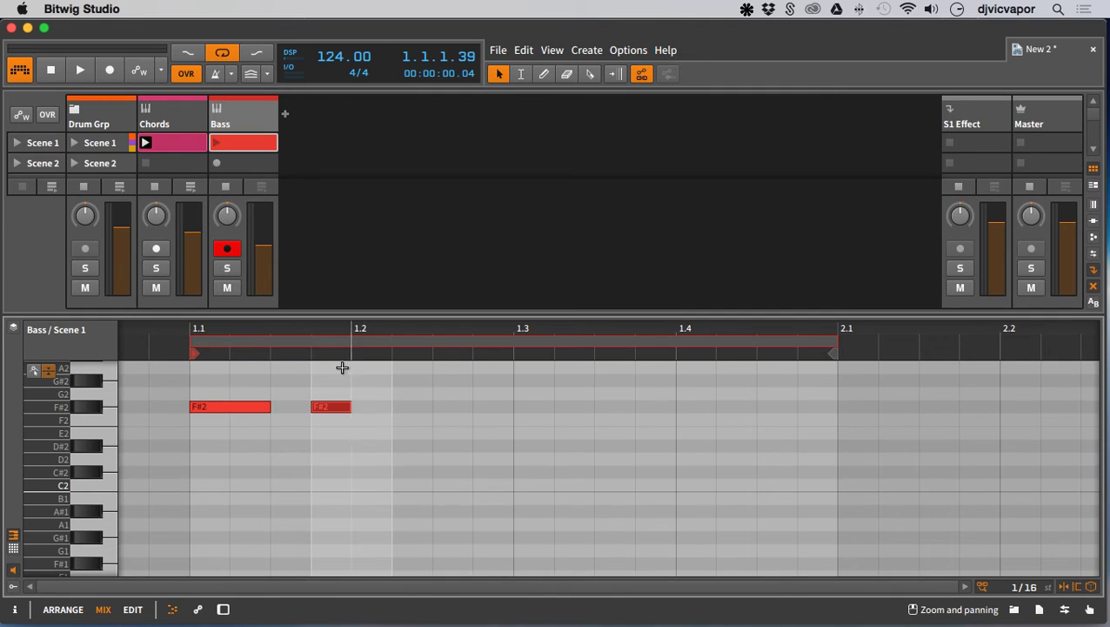
- Launch the Bass clip and add eighth-long F#2 notes one sixteenth after 1.2, at 1.3, and one sixteenth before 1.4
left_click(212, 145)
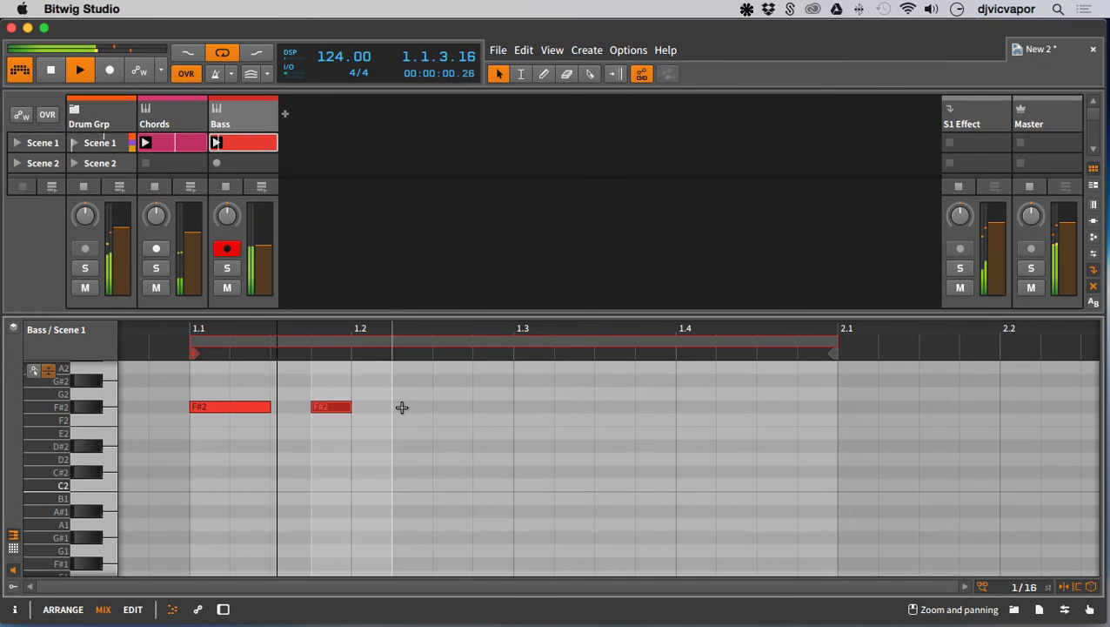
double_click(399, 407)
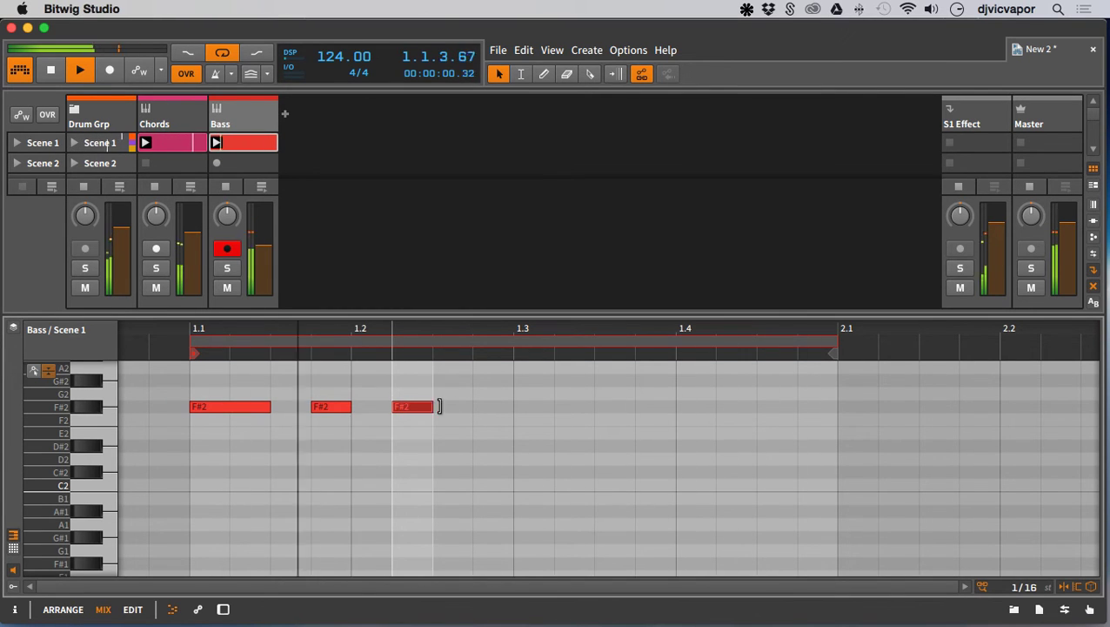
left_click_drag(433, 406, 471, 407)
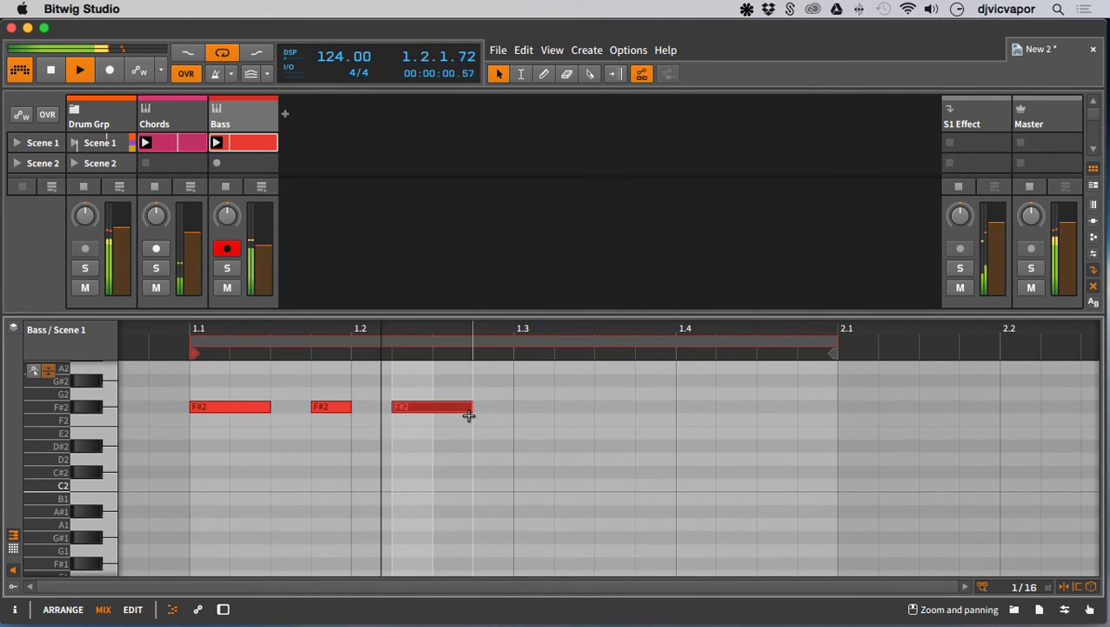
left_click(518, 406)
double_click(517, 405)
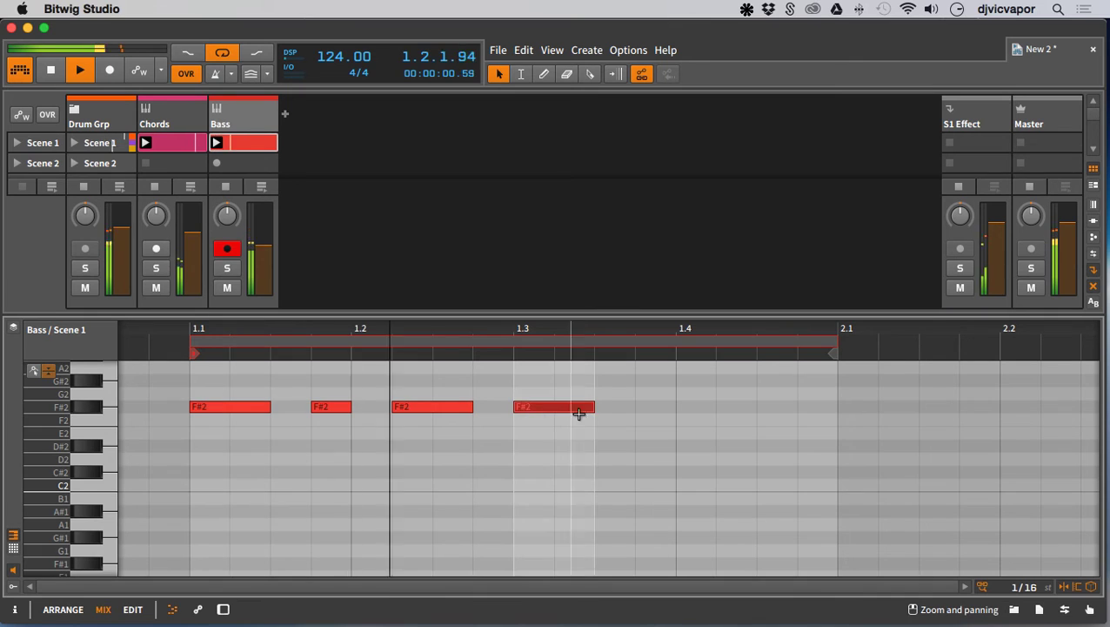
left_click(649, 409)
double_click(649, 409)
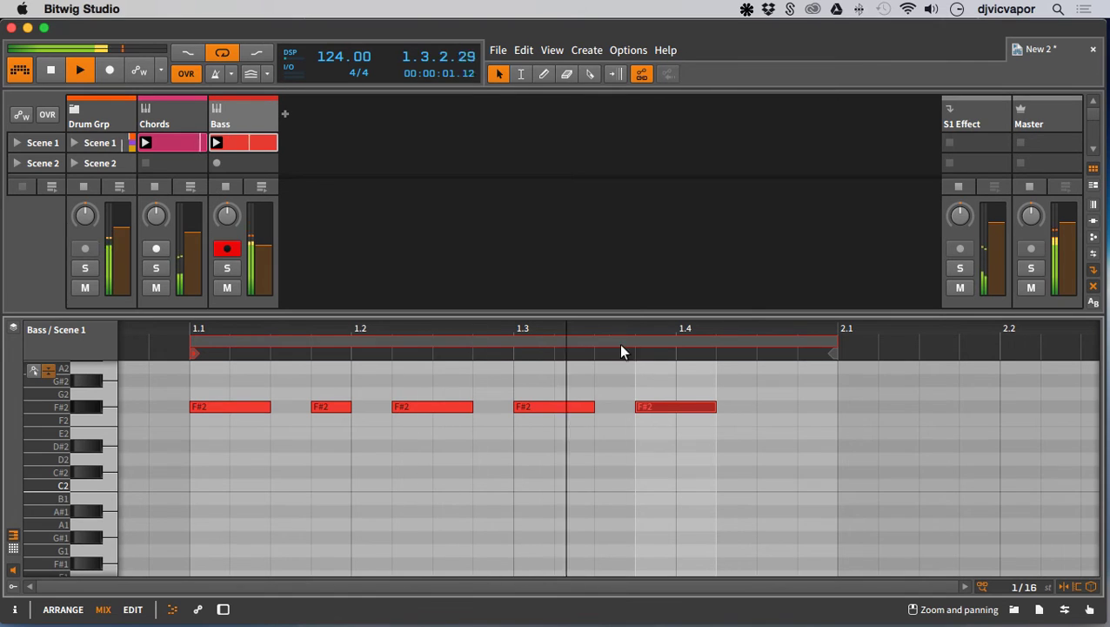
- Duplicate the one-bar bass note region and extend the clip's loop end to 3.1
left_click_drag(585, 330, 530, 330)
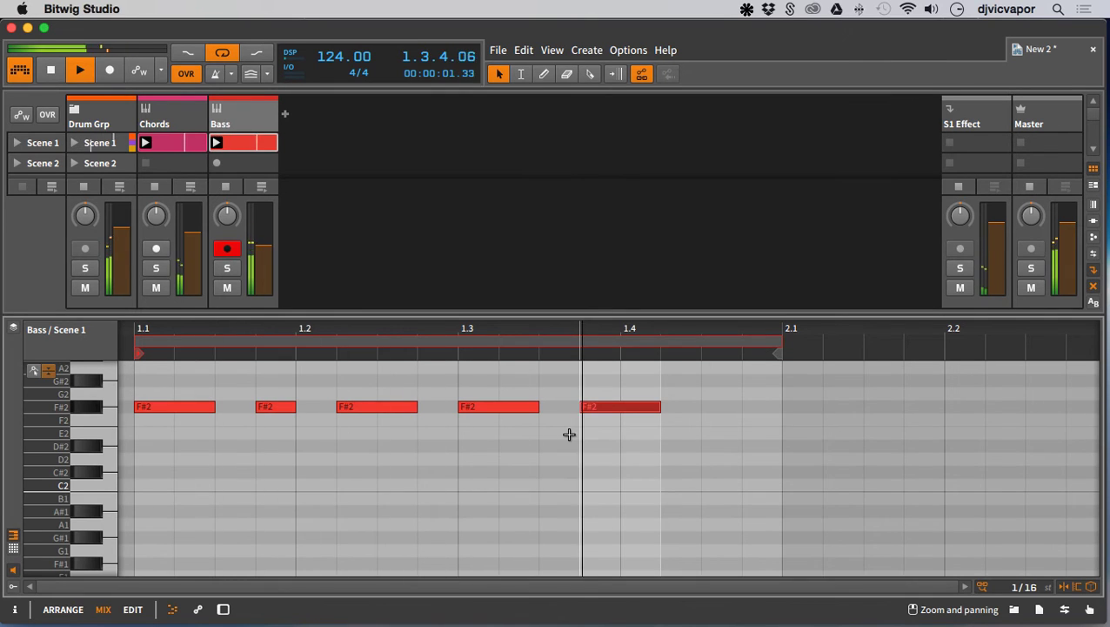
scroll(567, 433, "up", 2)
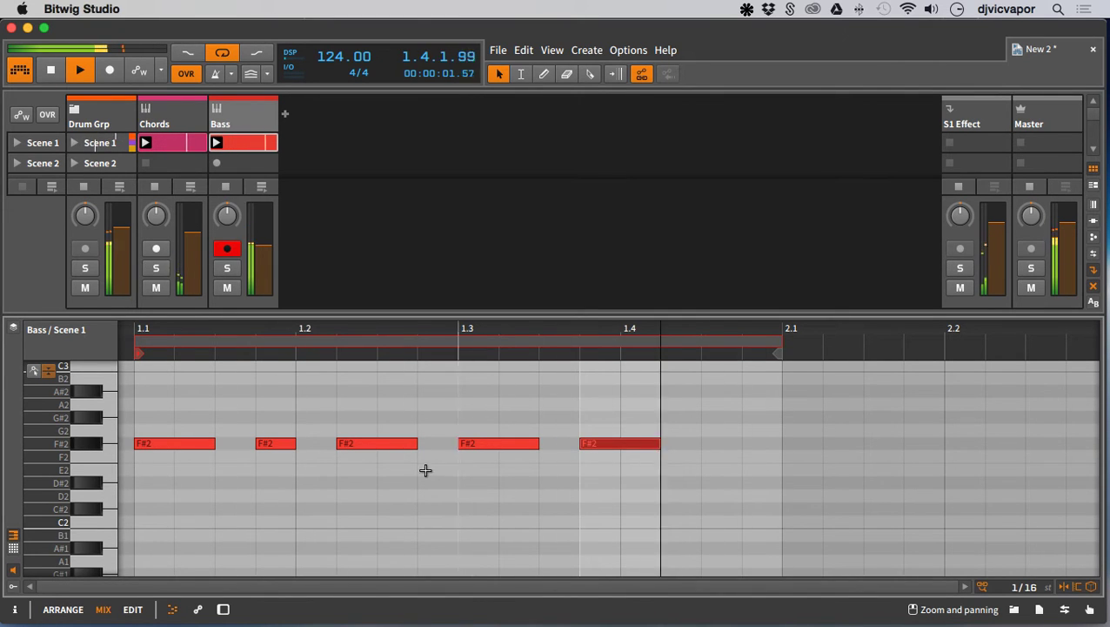
left_click(601, 501)
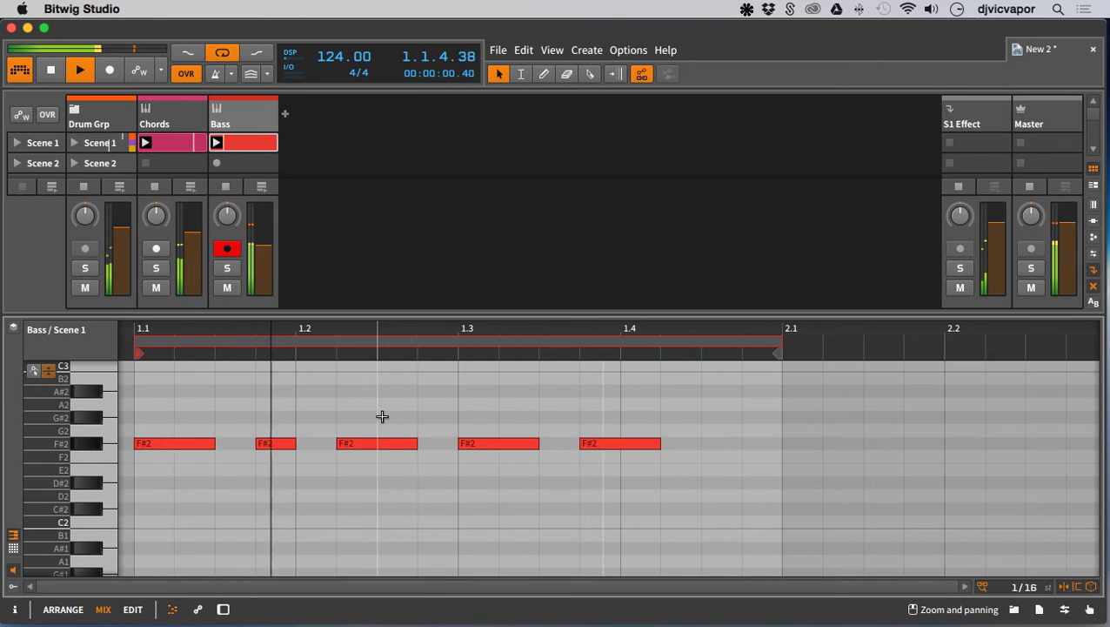
right_click(389, 340)
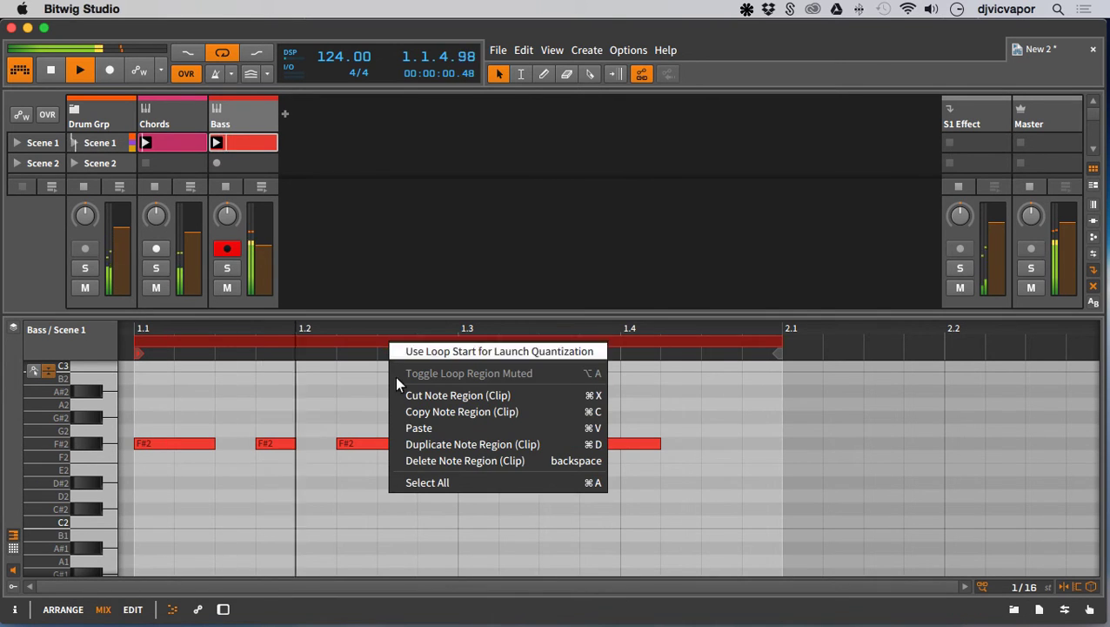
left_click(413, 444)
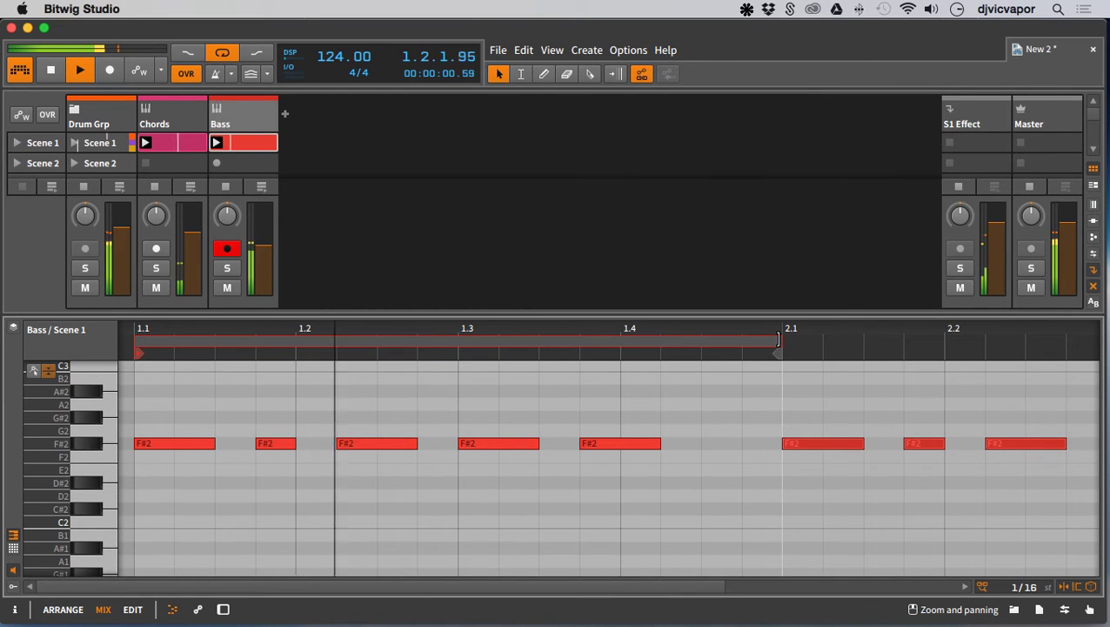
mouse_move(779, 340)
left_mouse_down()
mouse_move(1044, 344)
mouse_move(1101, 357)
mouse_move(1107, 376)
mouse_move(818, 366)
left_mouse_up()
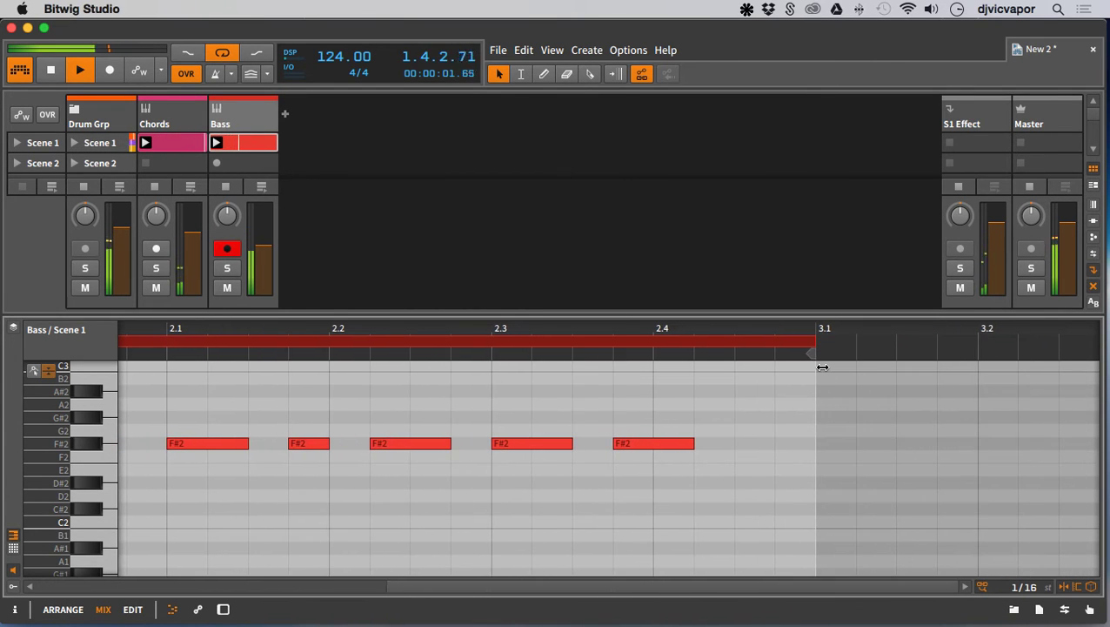
- Duplicate the two-bar bass note region and extend the clip's loop end to 5.1
right_click(660, 344)
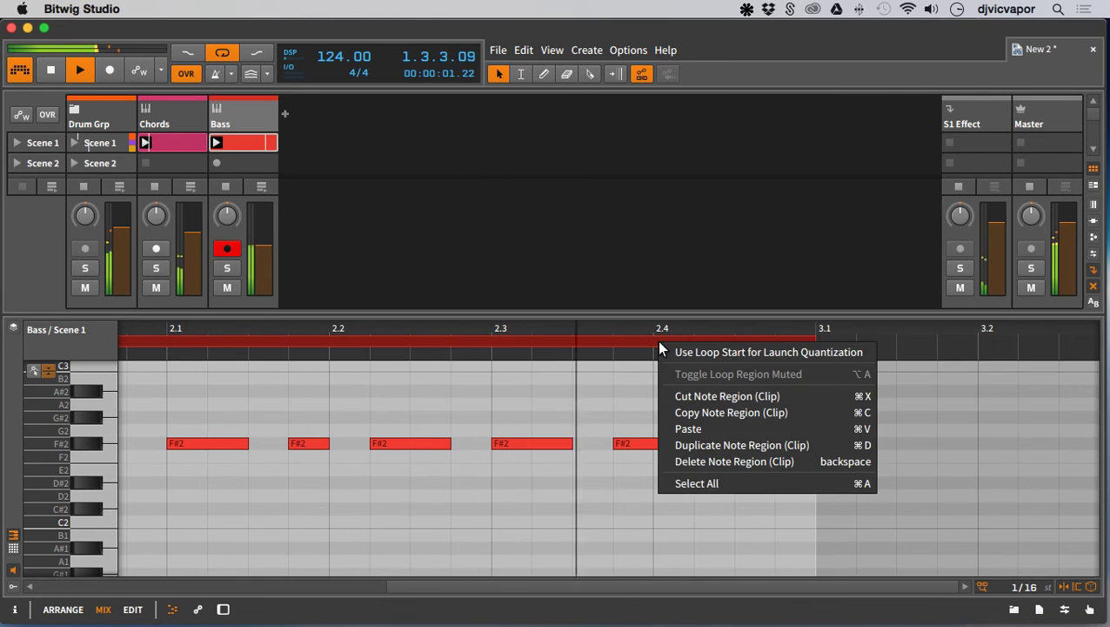
left_click(679, 447)
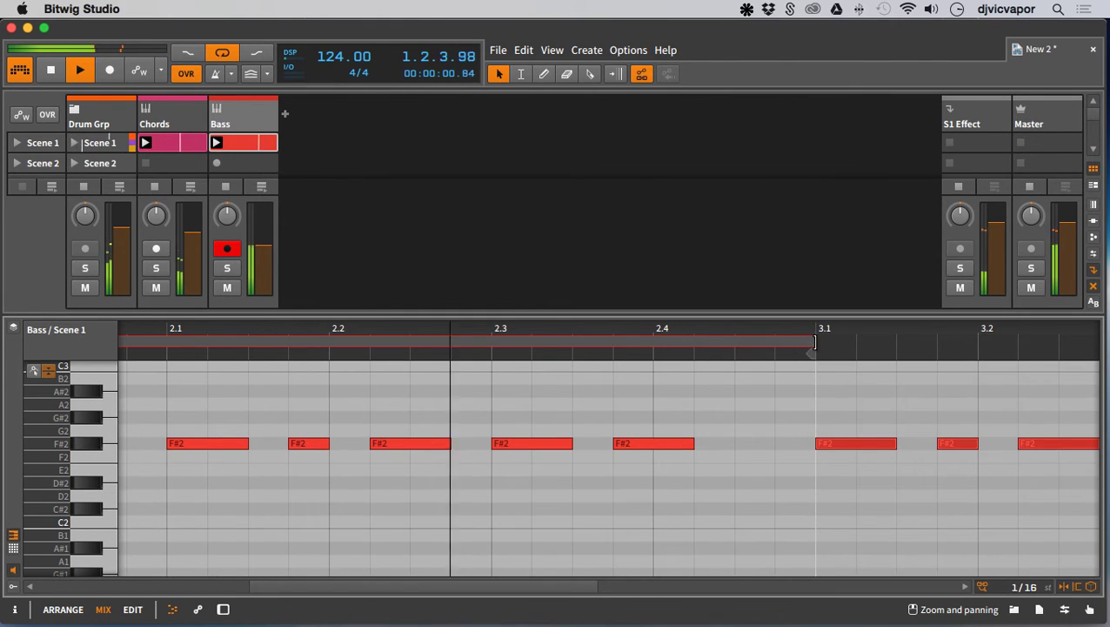
mouse_move(907, 345)
left_mouse_down()
mouse_move(1103, 356)
mouse_move(824, 351)
mouse_move(898, 359)
left_mouse_up()
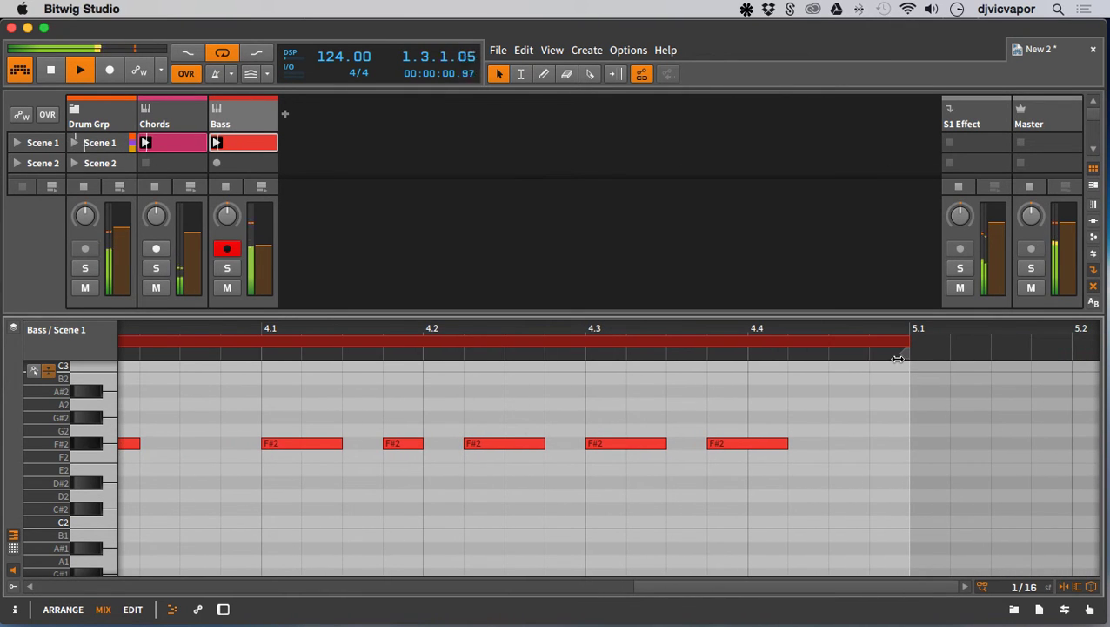
- Lower the fourth bass note in bar 1 by one semitone to F2, keeping its original timing
left_click_drag(531, 330, 468, 454)
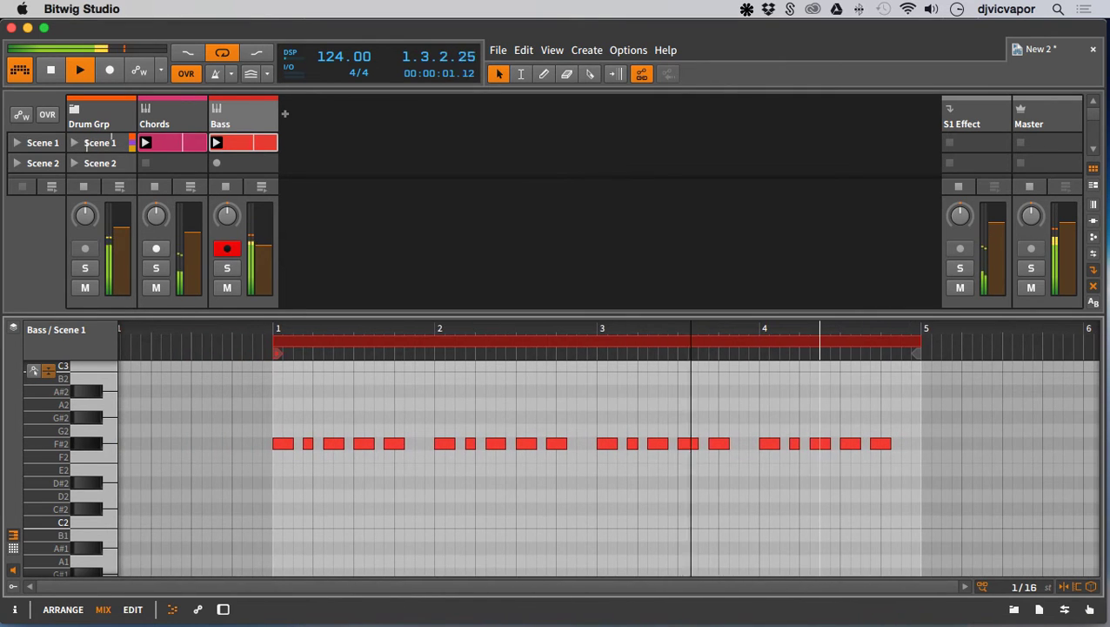
scroll(468, 447, "up", 1)
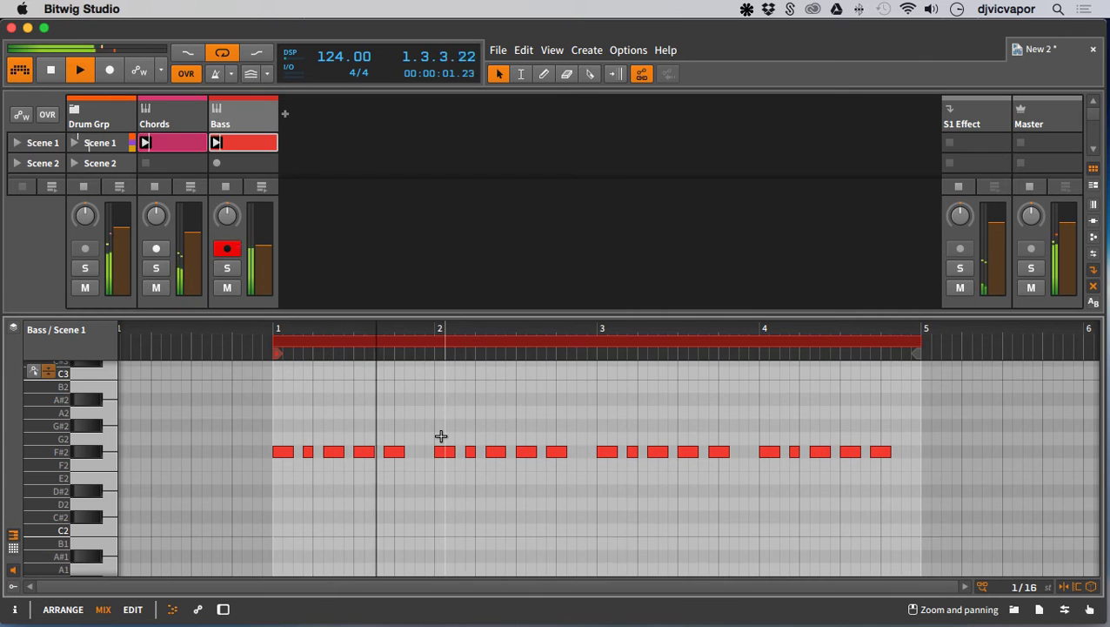
scroll(441, 437, "up", 3)
scroll(441, 436, "up", 1)
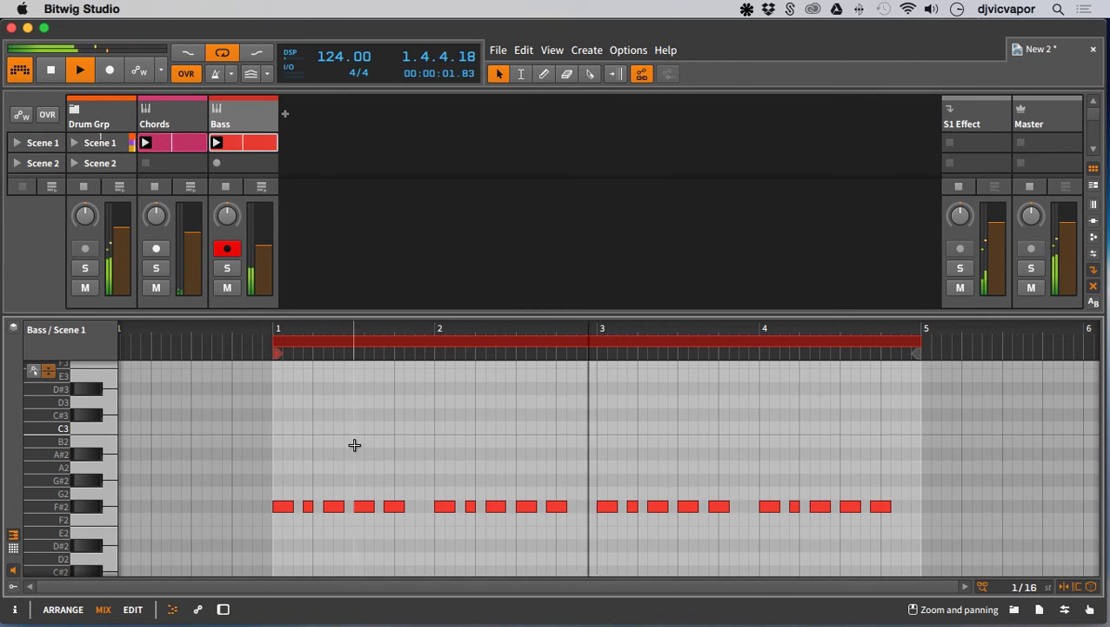
scroll(369, 434, "down", 3)
scroll(369, 433, "down", 1)
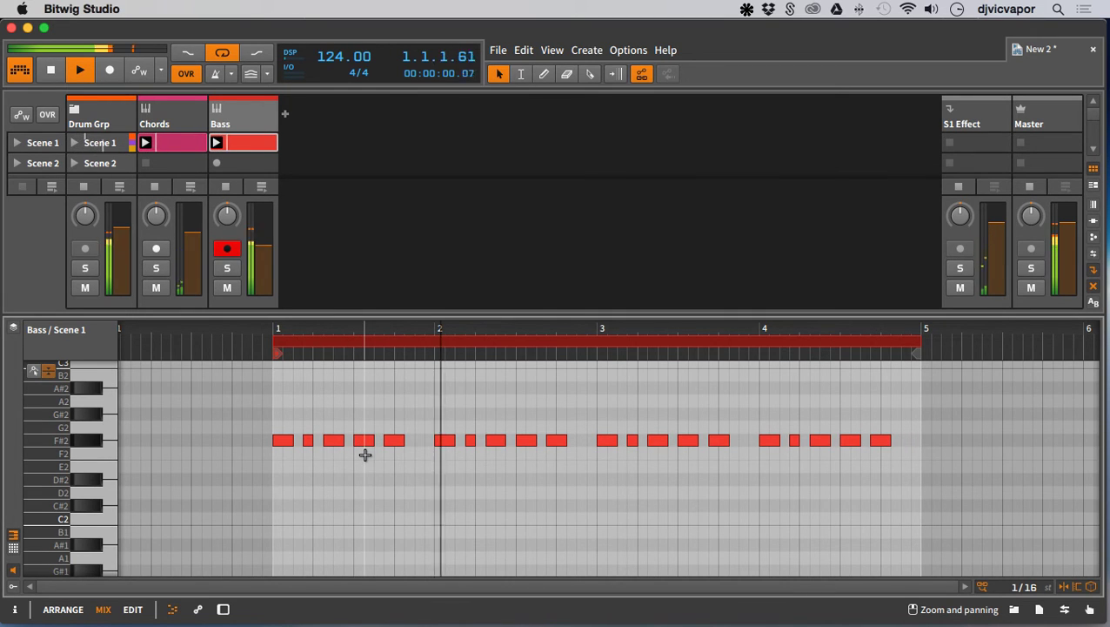
left_click(364, 441)
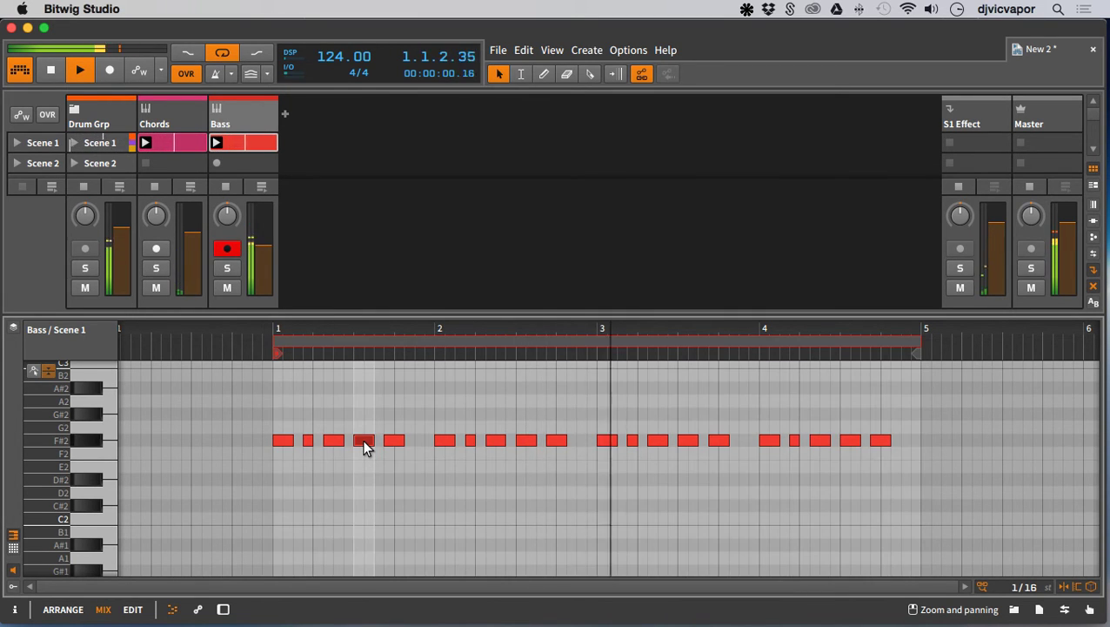
key("Left")
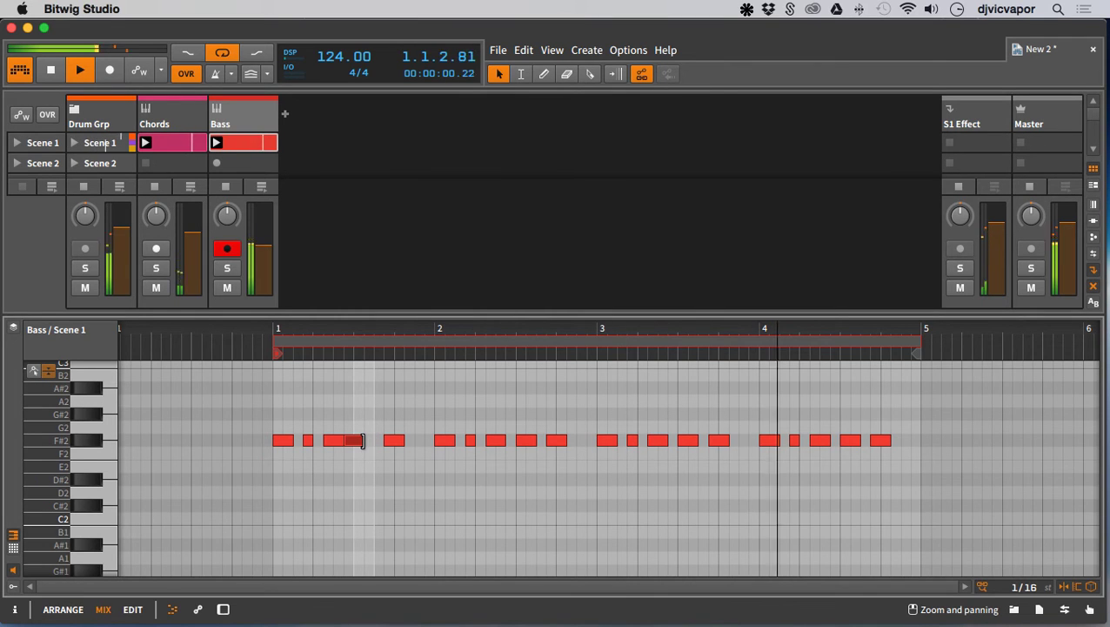
key("Right")
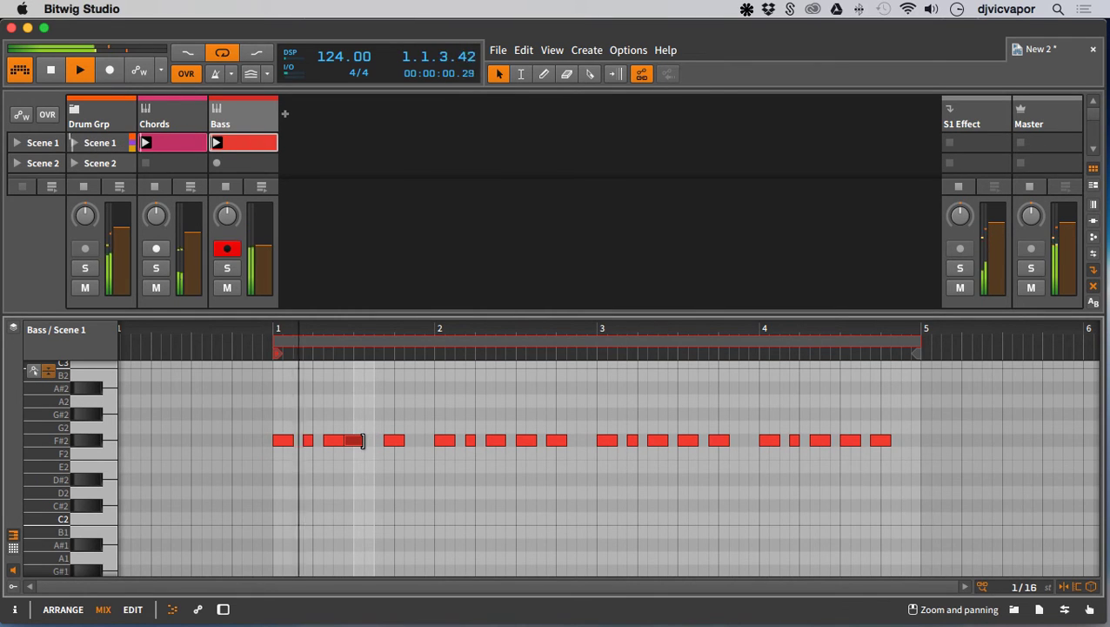
key("Down")
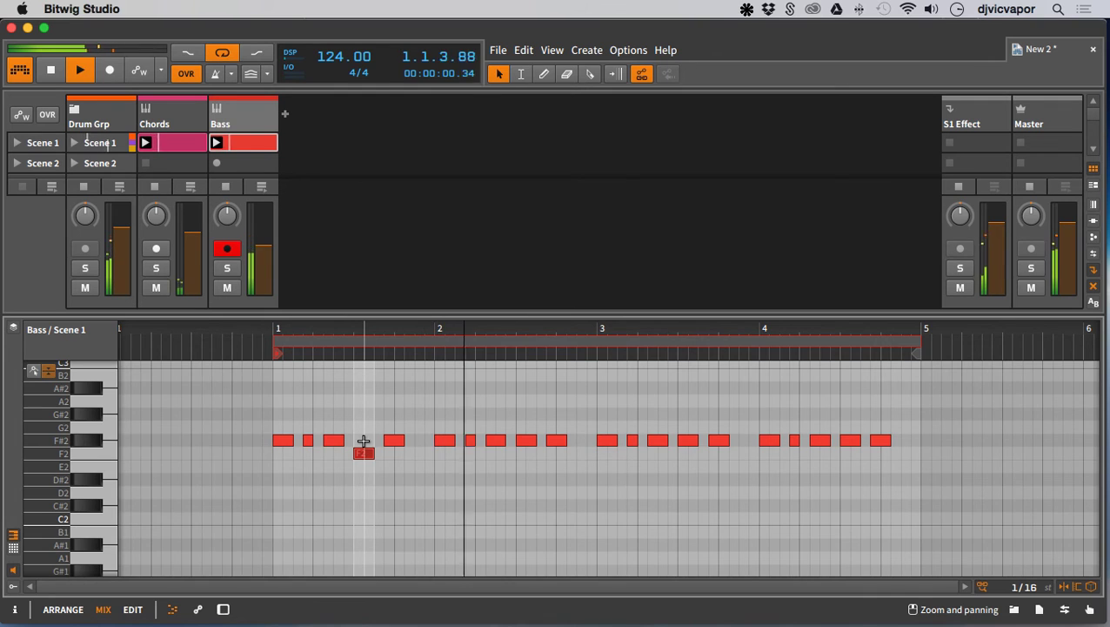
- Lower the fourth bass note in bar 1 to E2 and the fifth note to C#2, keeping their timing
key("Down")
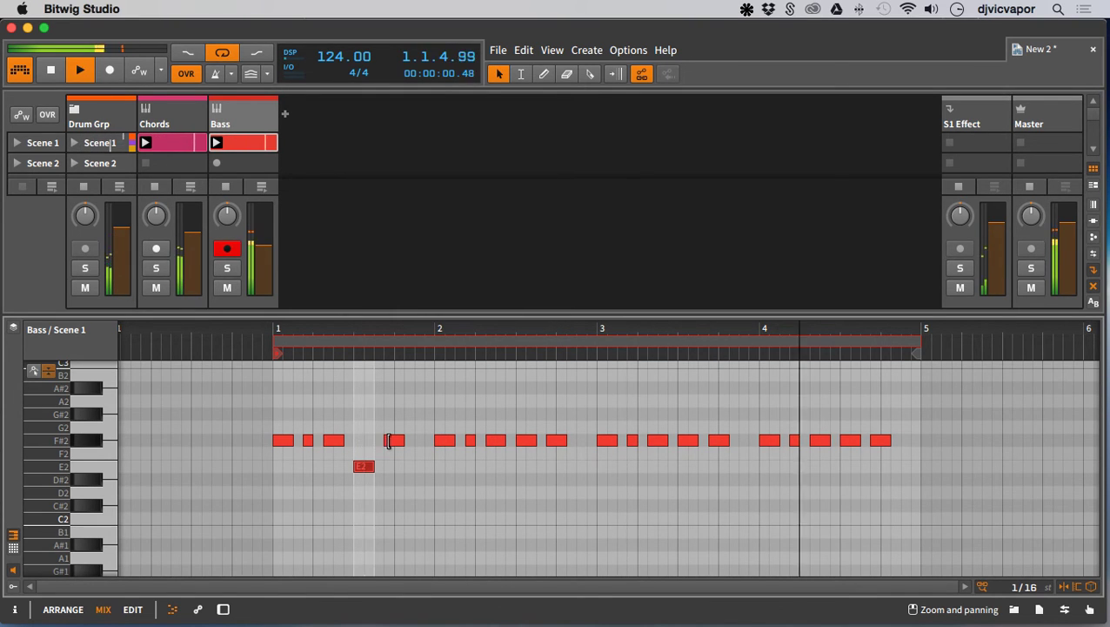
left_click(389, 440)
key("Down")
key("Down")
key("Down")
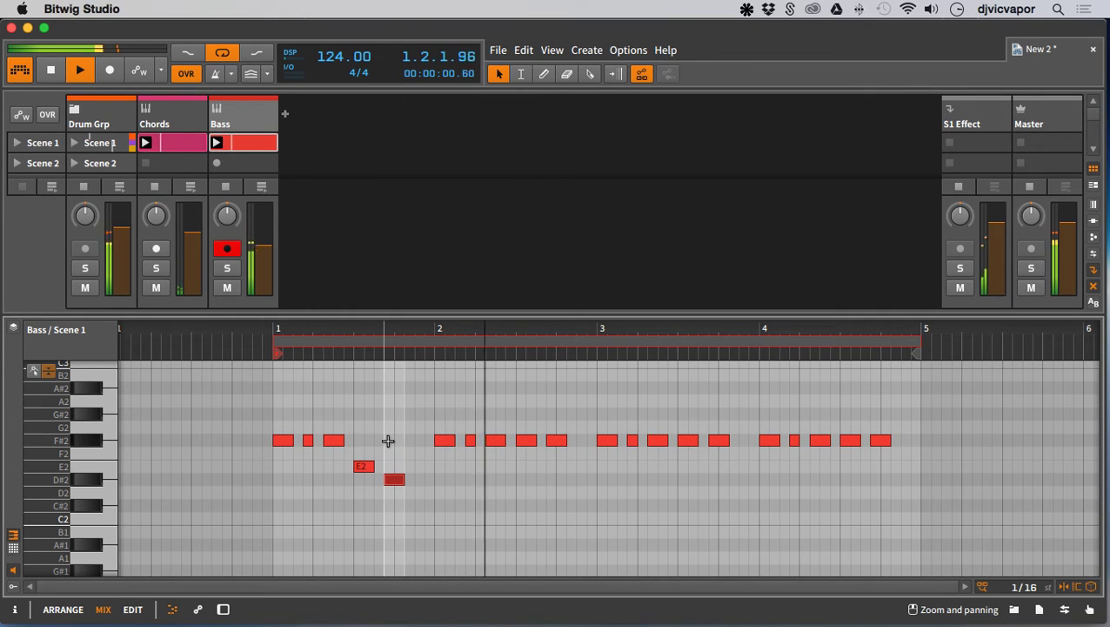
key("Down")
key("Down")
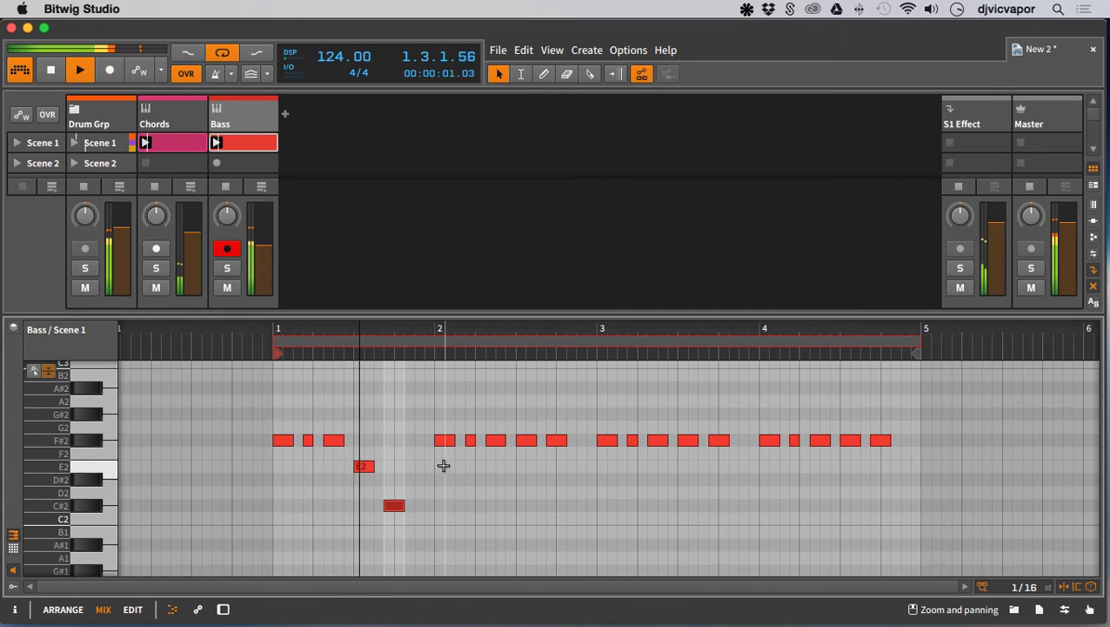
- Raise the first three bass notes in bar 2 to G#2 and the bar's last two notes to A2
left_click_drag(444, 464, 493, 424)
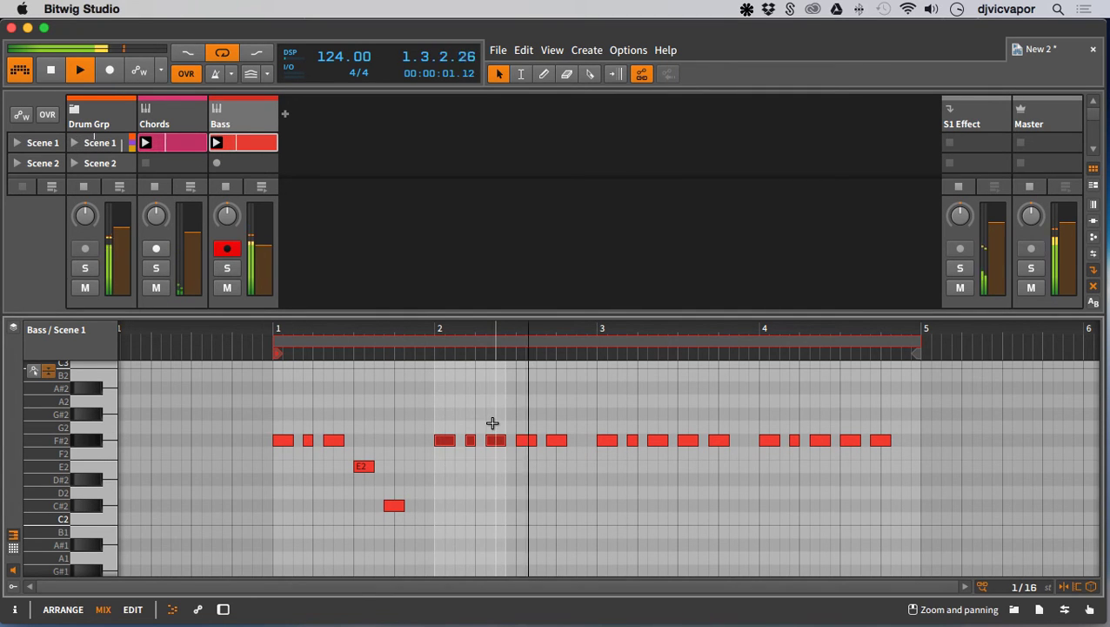
key("Up")
key("Up")
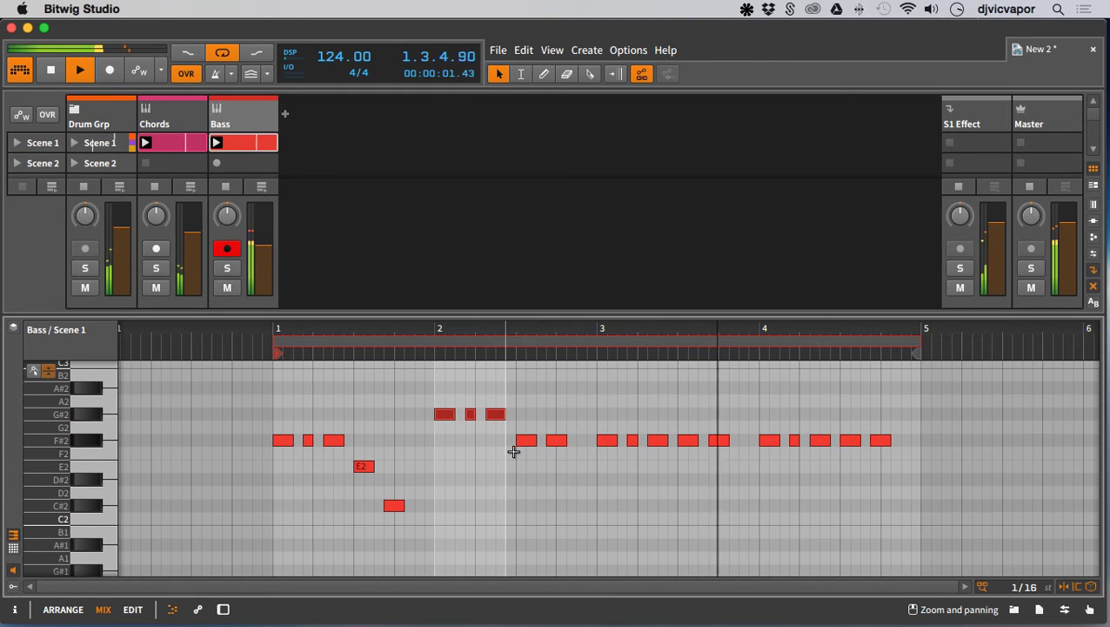
left_click_drag(525, 453, 555, 428)
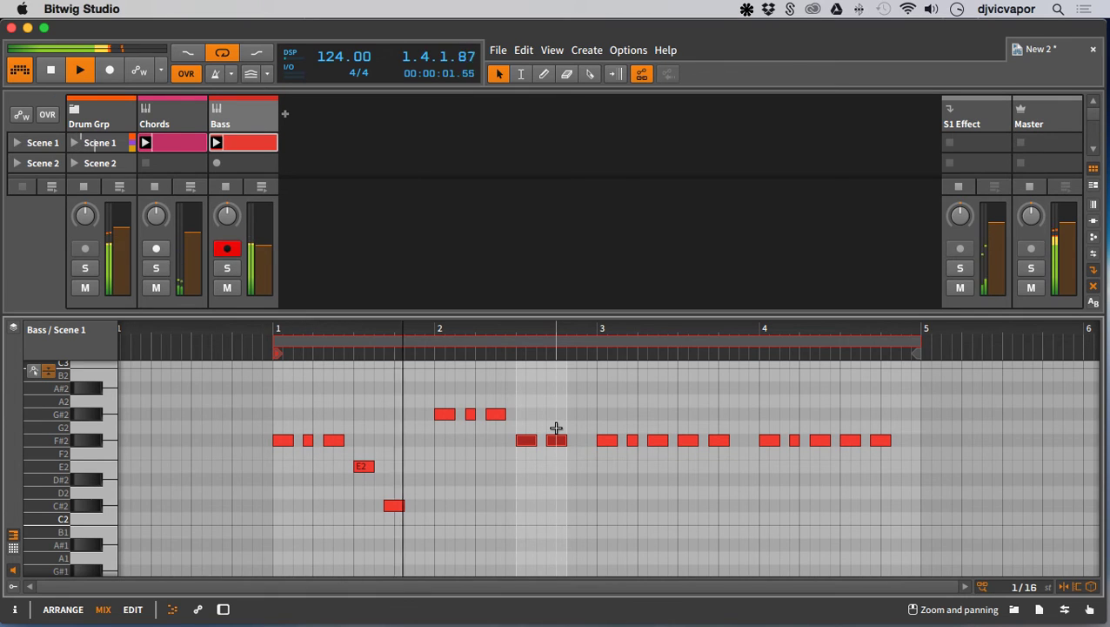
key("Up")
key("Up")
key("Up")
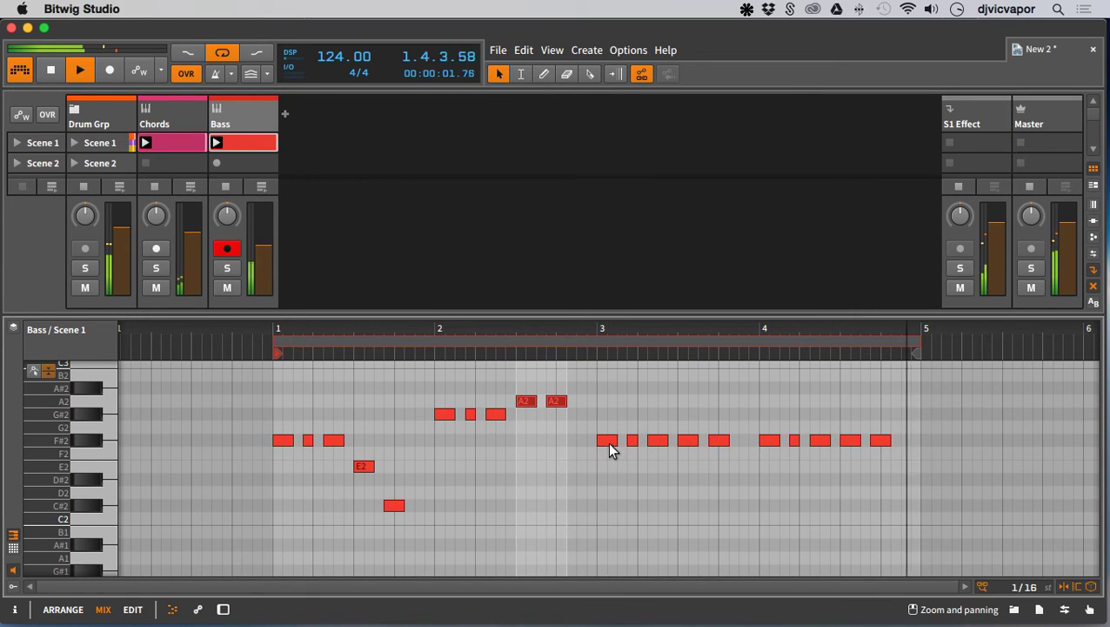
- Lower the first bass note in bar 3 to E2
left_click(607, 440)
key("Down")
key("Down")
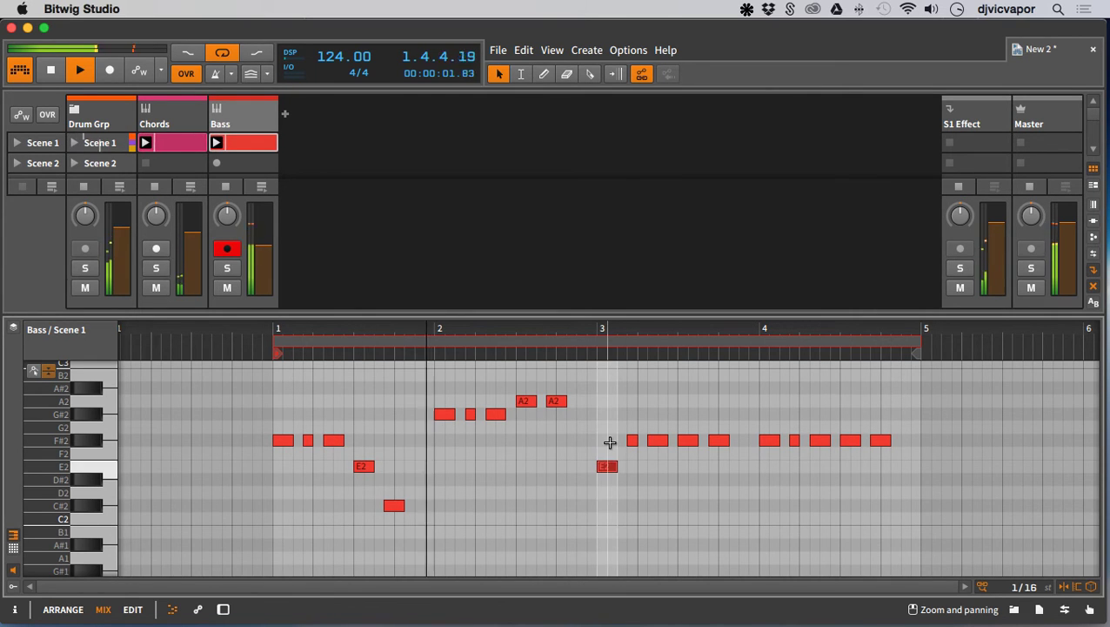
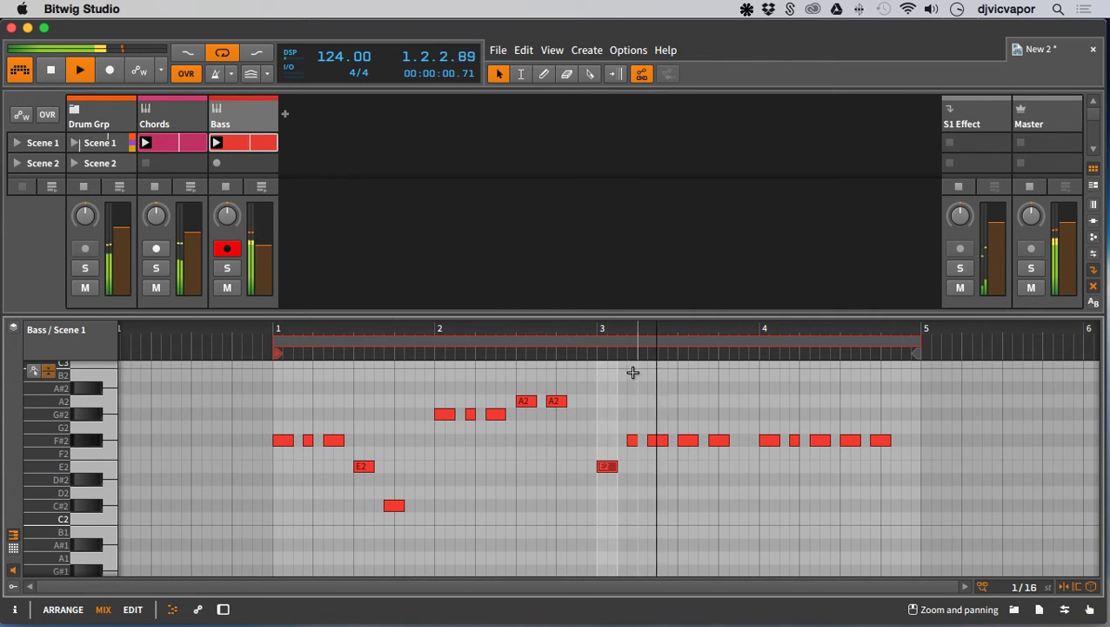
mouse_move(642, 332)
left_mouse_down()
mouse_move(641, 352)
mouse_move(642, 341)
left_mouse_up()
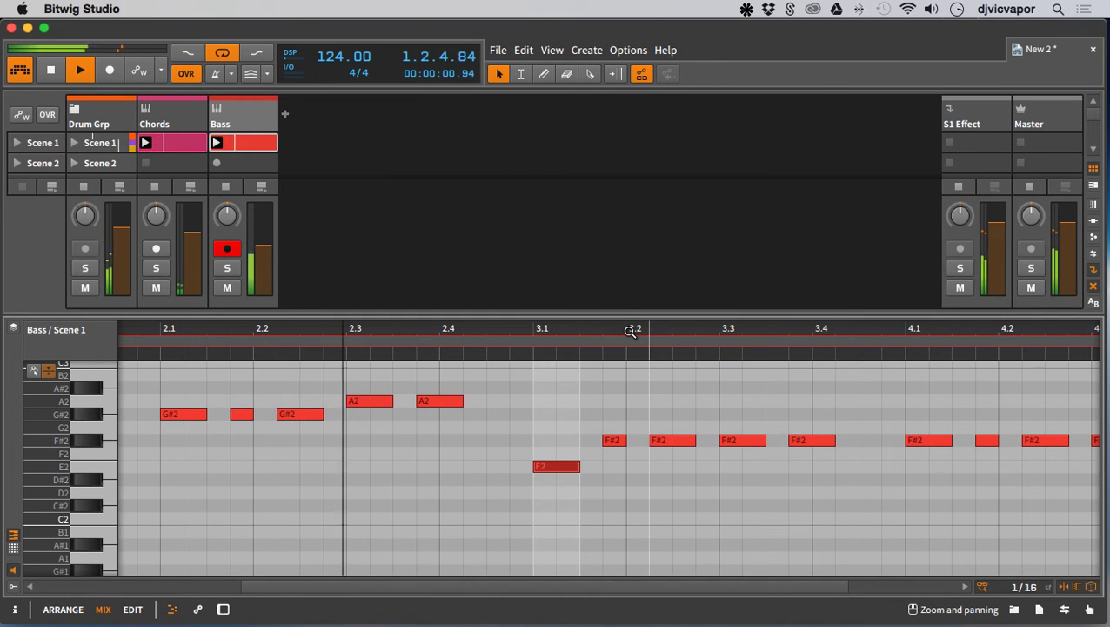
key("space")
key("space")
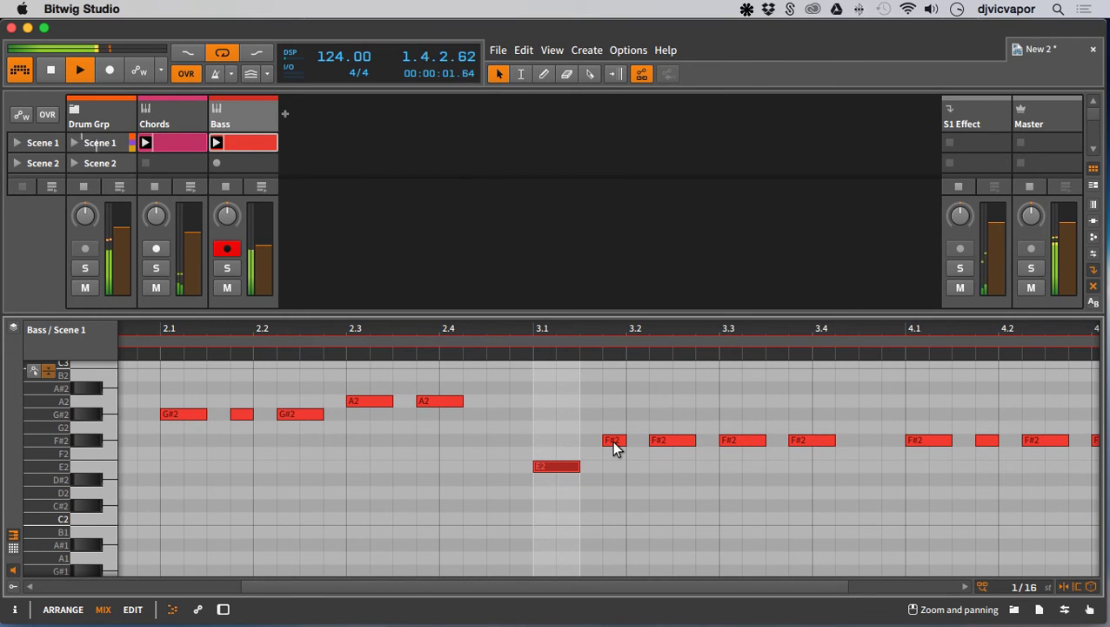
- Move the E2 note two sixteenths earlier so it ends at 3.1, and place a copy of it at 3.1 on A2
key("Left")
key("Left")
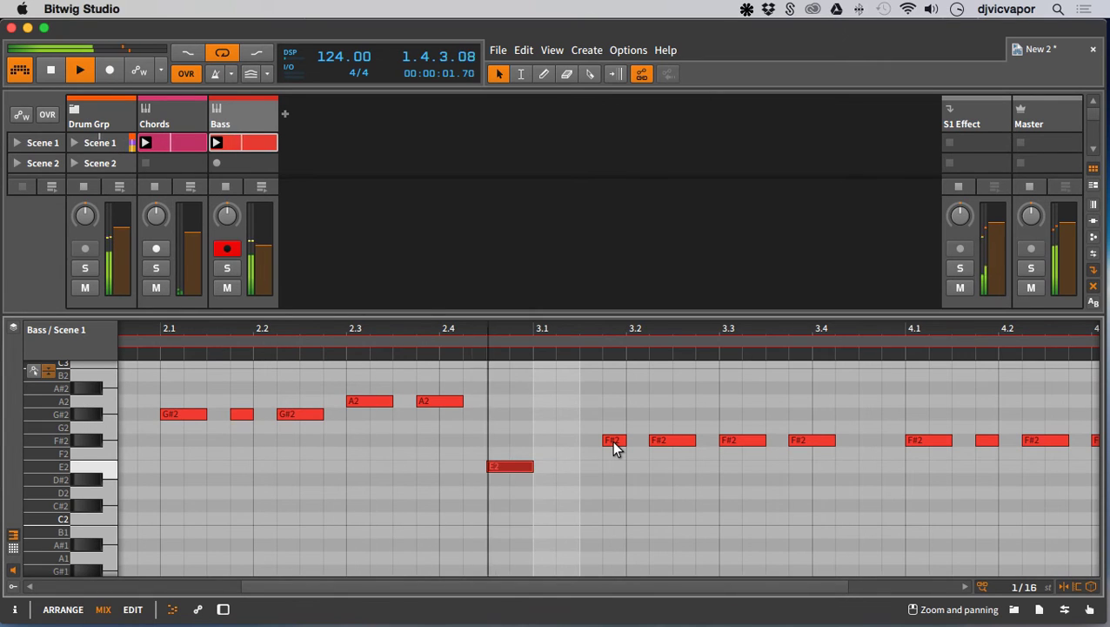
left_click(513, 467)
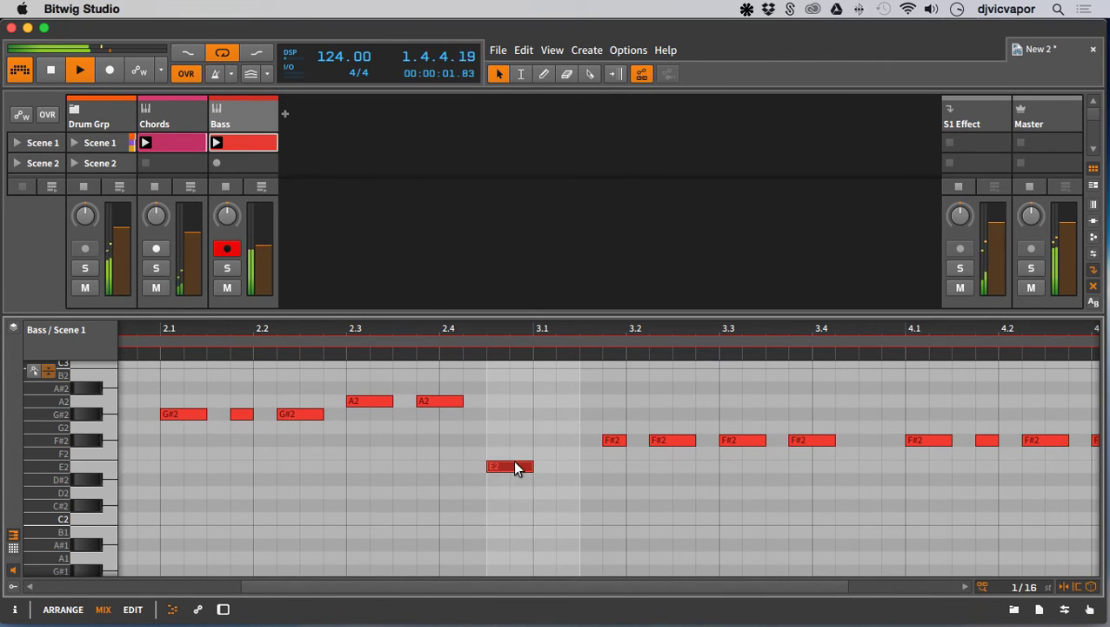
left_click_drag(514, 468, 555, 409)
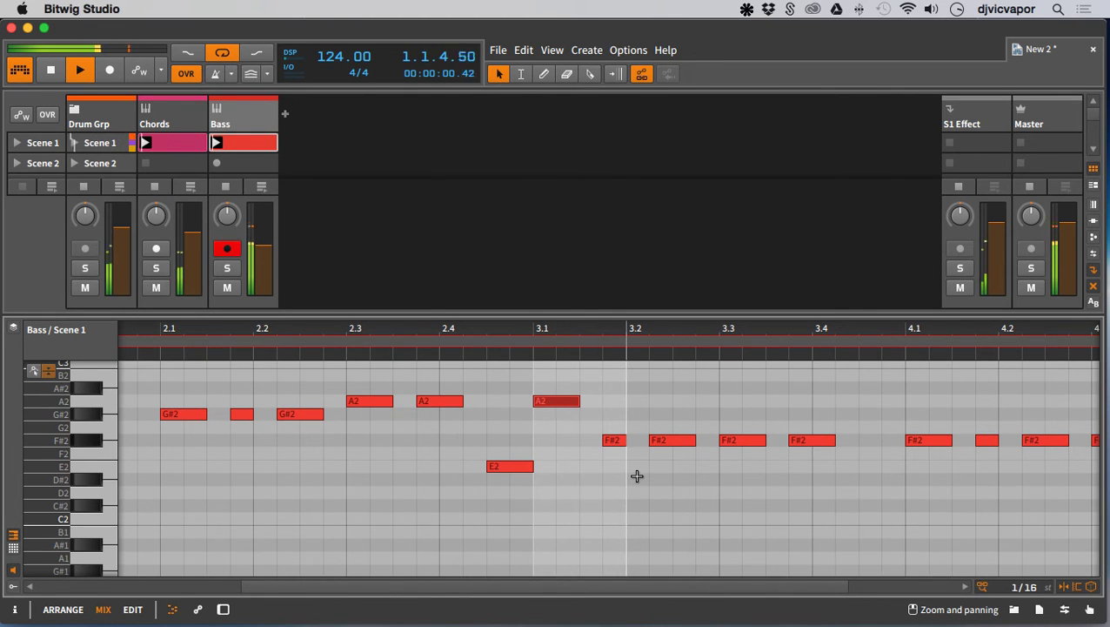
- Lower the note at 3.3 to E2 and the last bass note in bar 3 to C#2
left_click(729, 440)
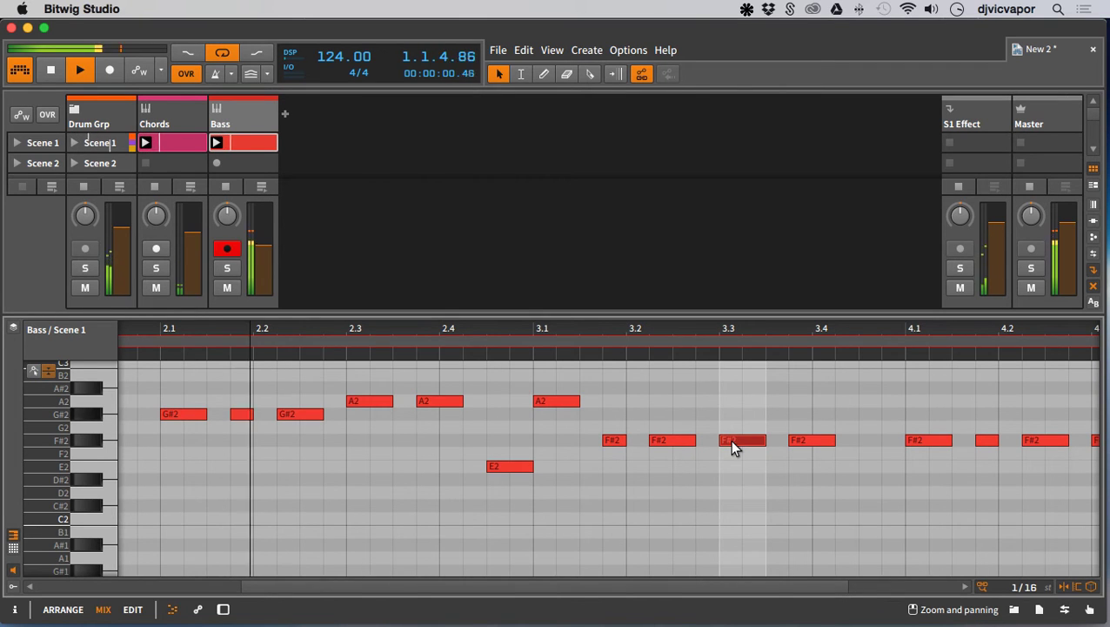
key("Down")
key("Down")
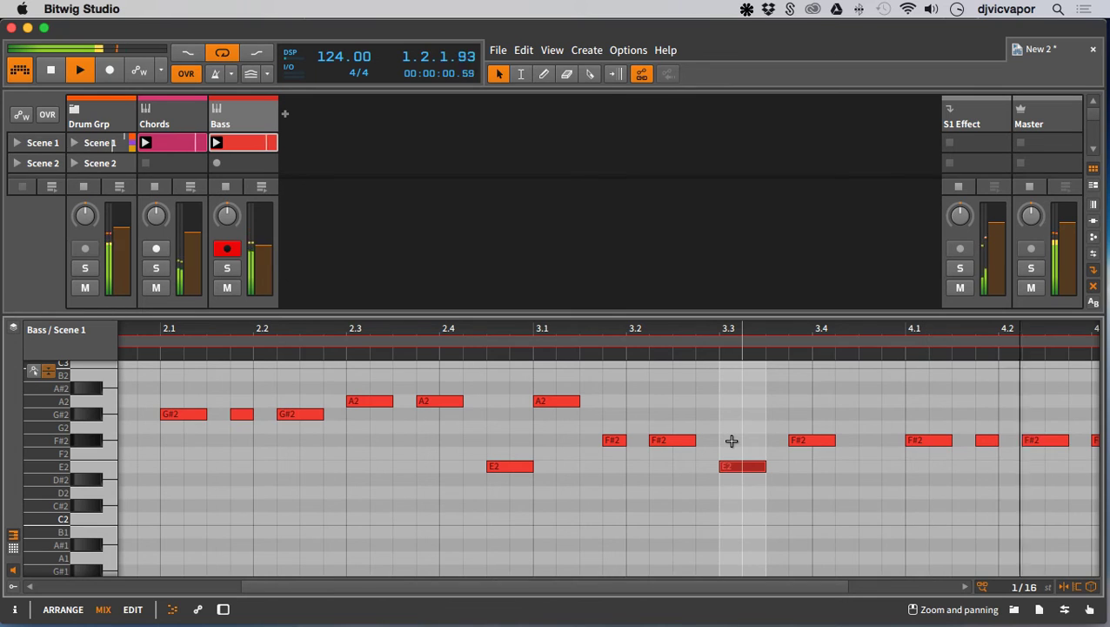
left_click(829, 439)
key("Down")
key("Down")
key("Down")
key("Down")
key("Down")
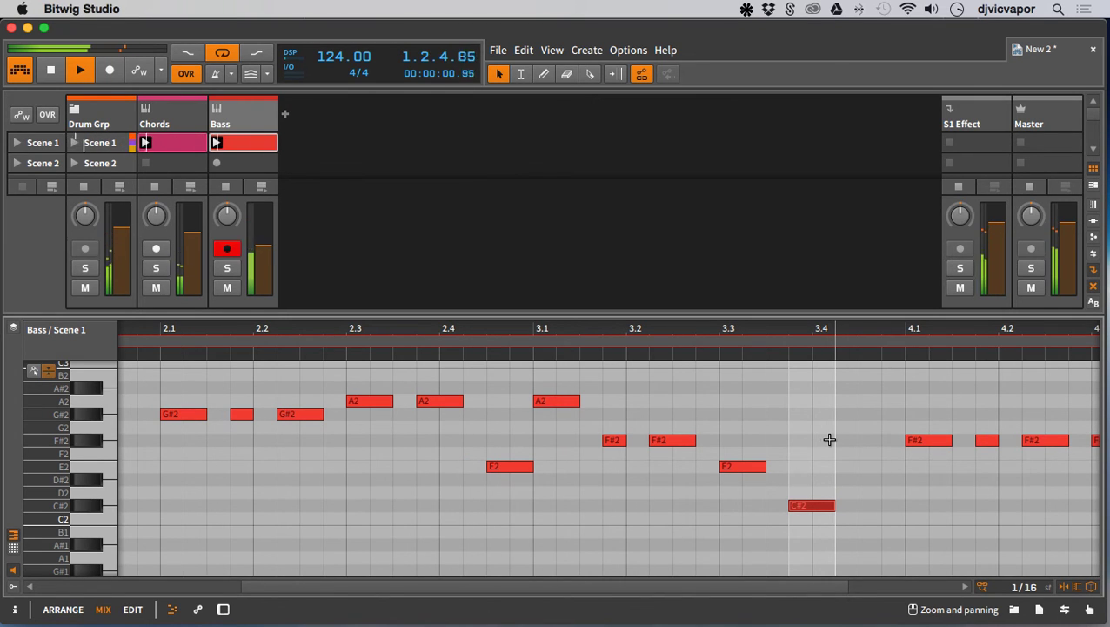
- Lower the first three bass notes in bar 4 to C#2
left_click_drag(689, 330, 700, 403)
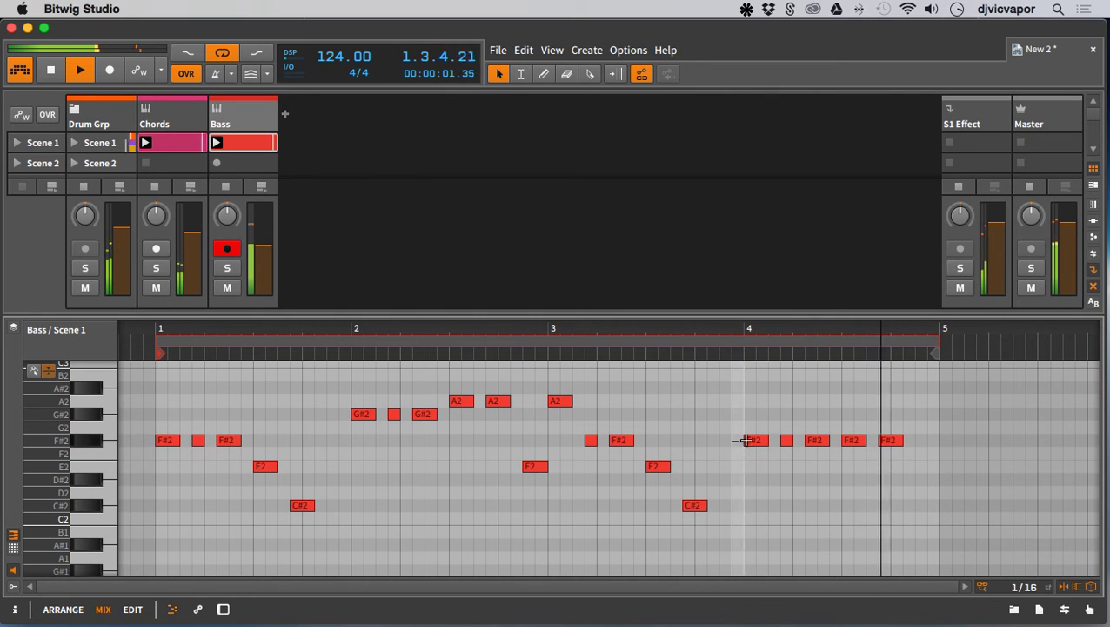
left_click_drag(746, 439, 815, 444)
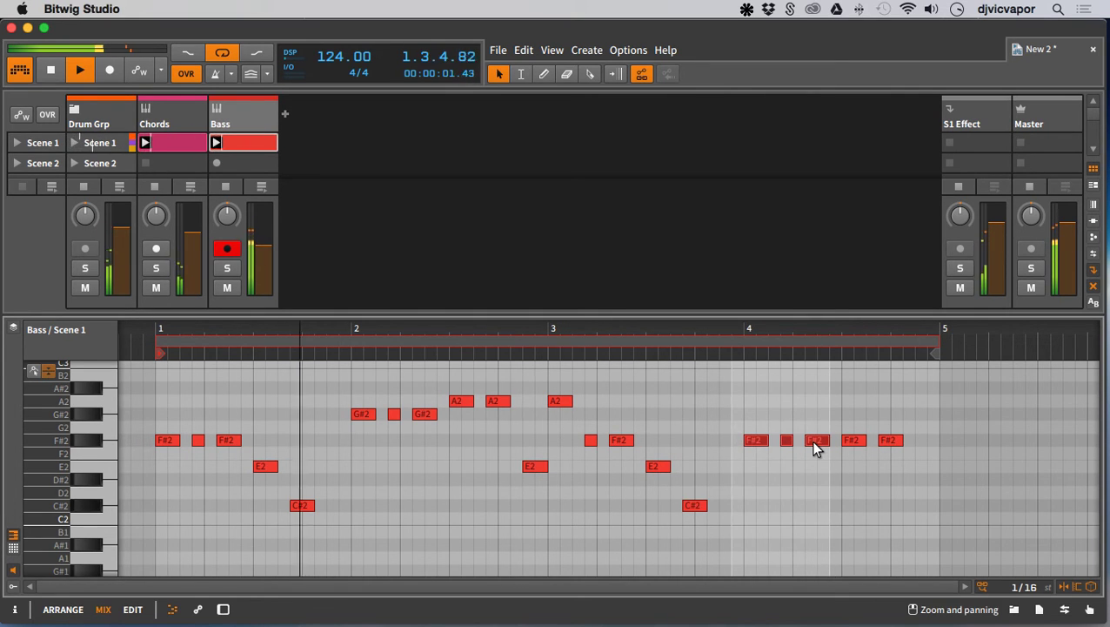
key("Down")
key("Down")
key("Down")
key("Down")
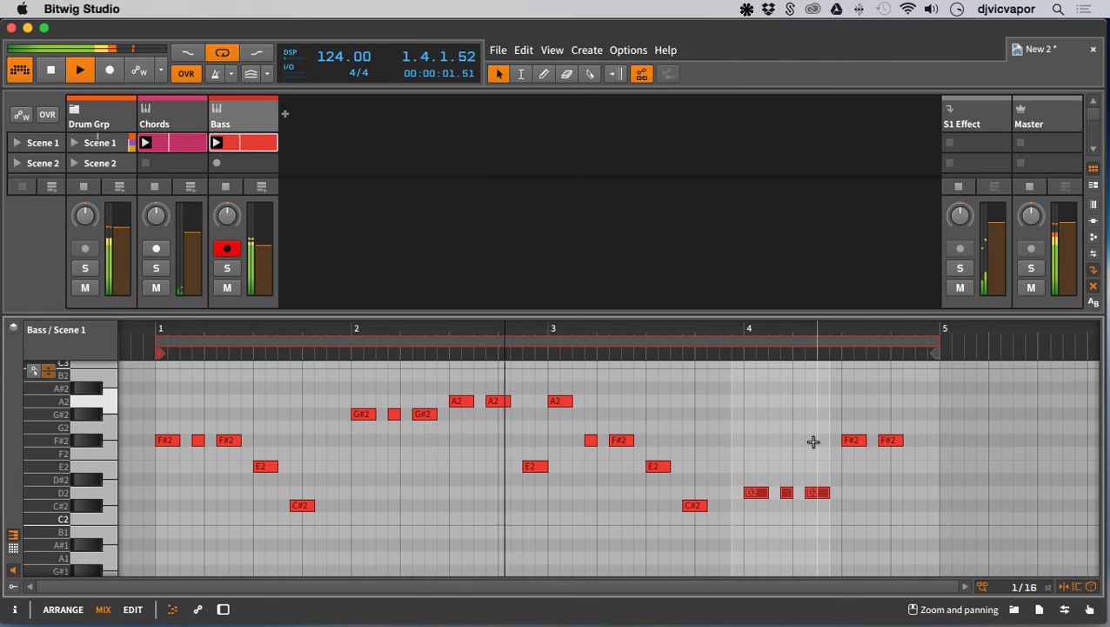
key("Down")
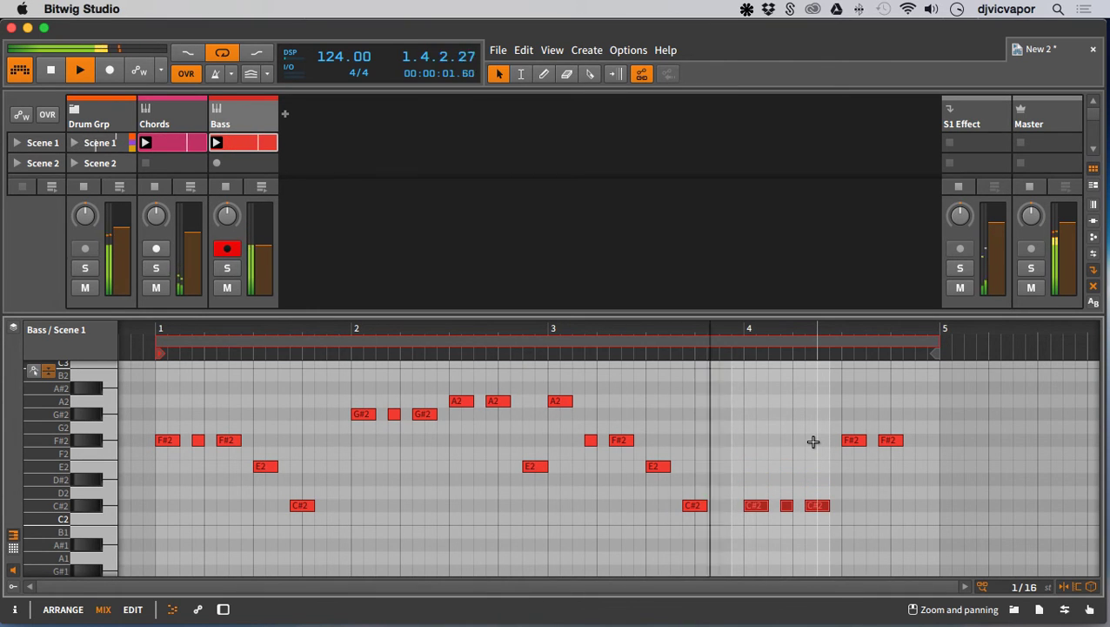
- Copy bar 4's last bass note to two sixteenths before 5.1 and raise the bar's final three notes to G#2
left_click(889, 440)
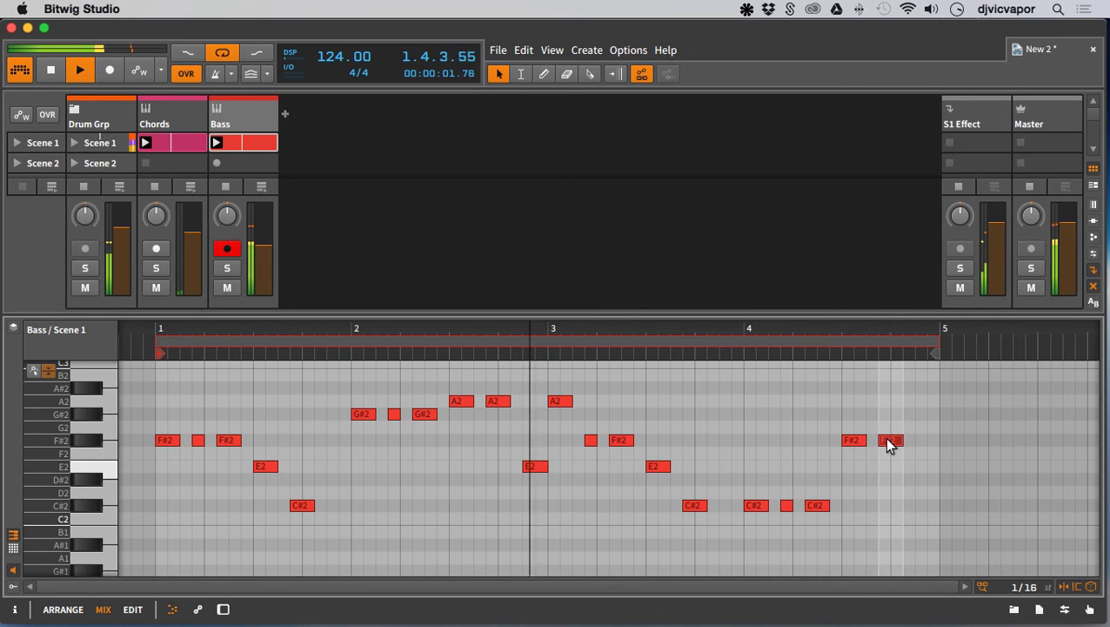
left_click_drag(889, 444, 850, 433)
key("Up")
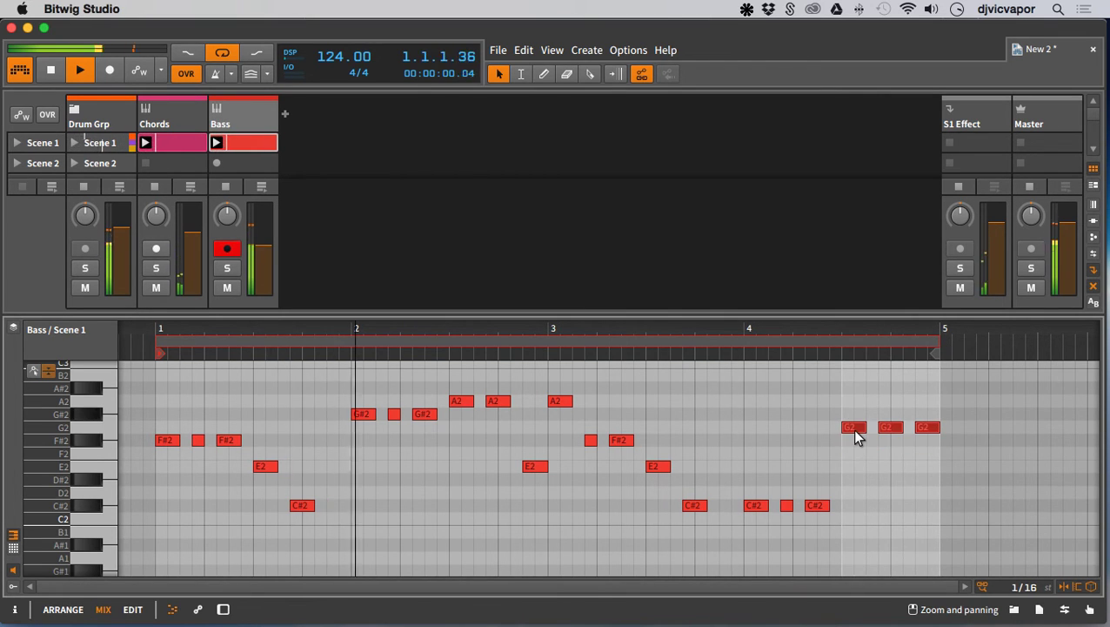
key("Up")
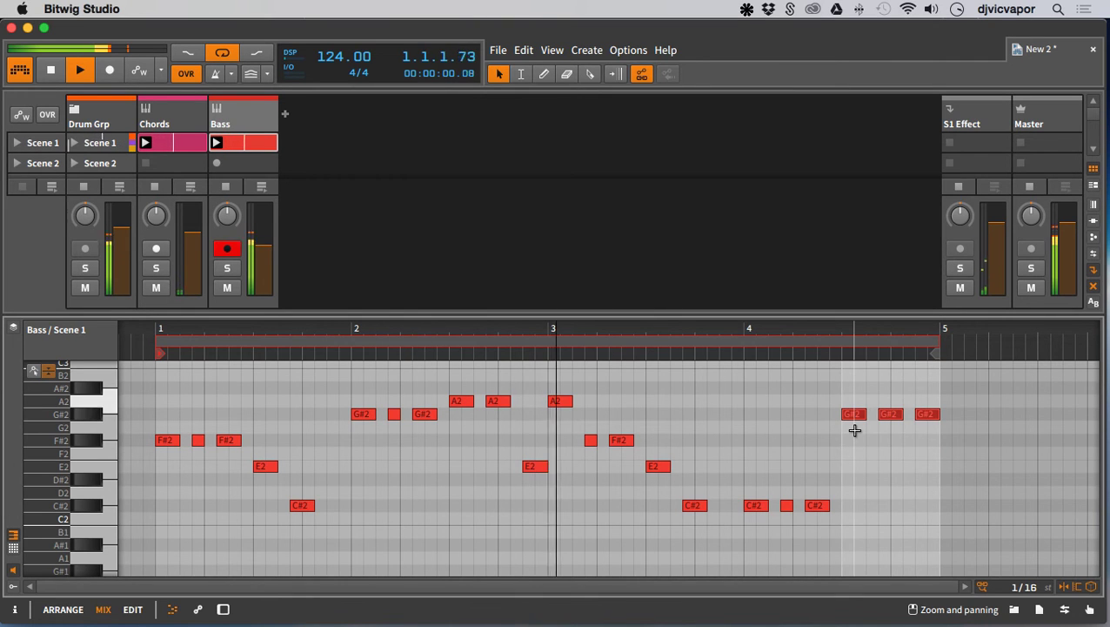
- Show the Bass track's devices, open the preset browser for hotswapping the Polysynth, and preview Bass 2
left_click_drag(588, 329, 699, 324)
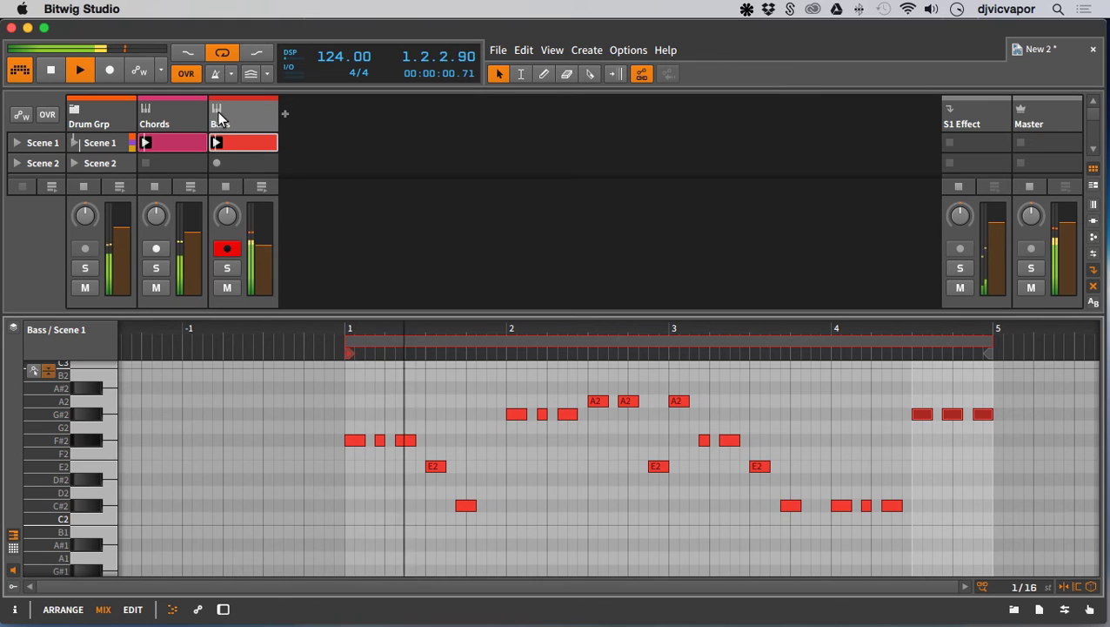
key("d")
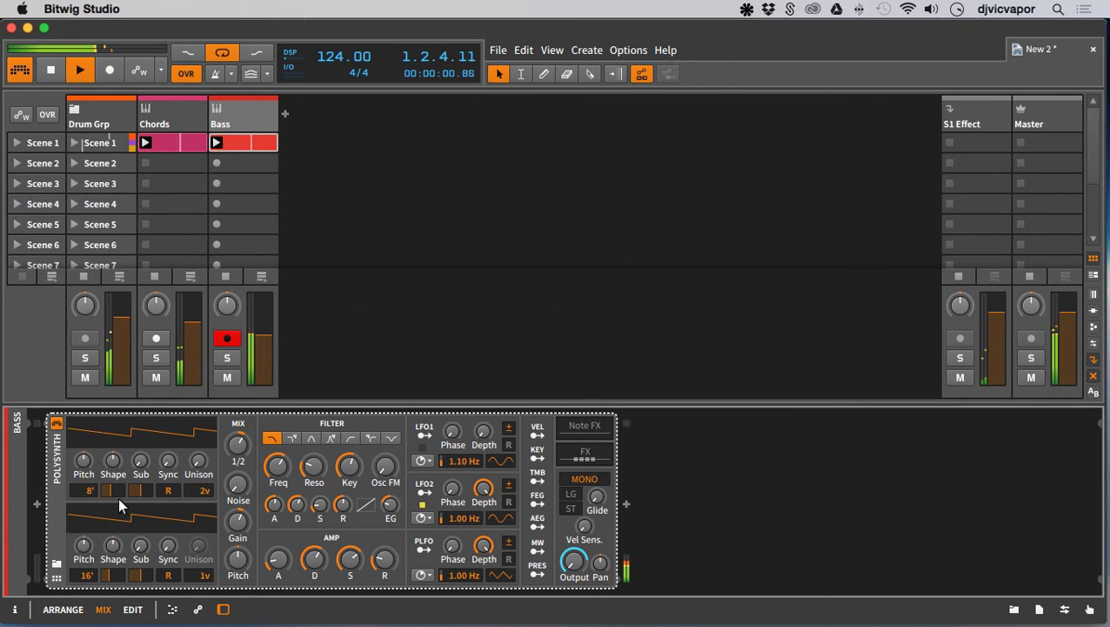
left_click(57, 563)
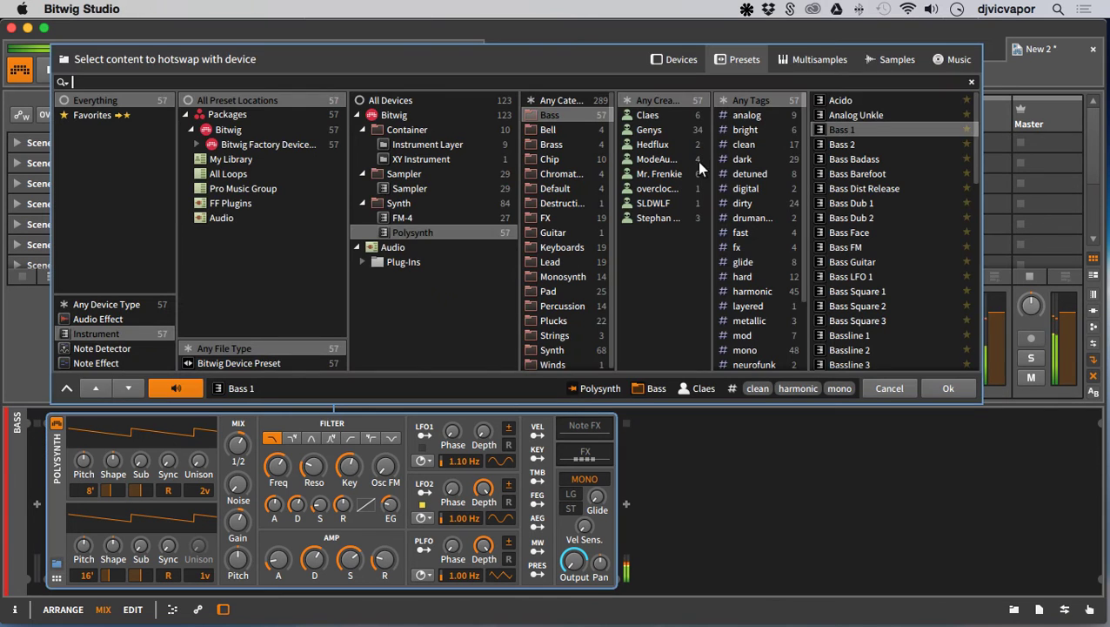
left_click(833, 145)
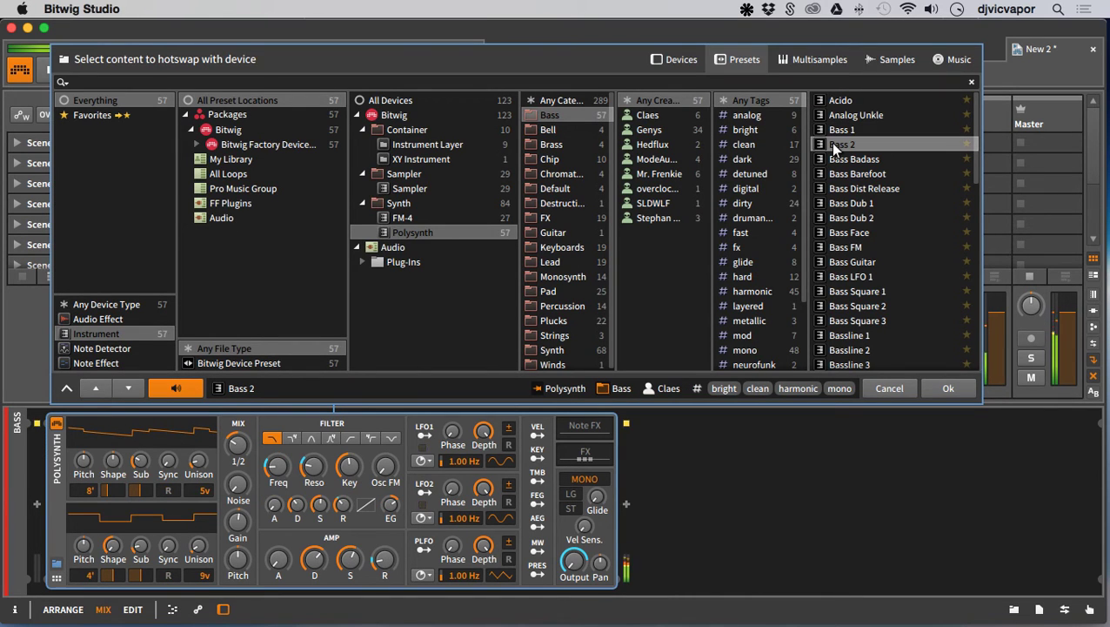
- Audition the Polysynth bass presets after Bass 2, from Bass Badass through Bassline 1
key("Down")
key("Down")
key("Down")
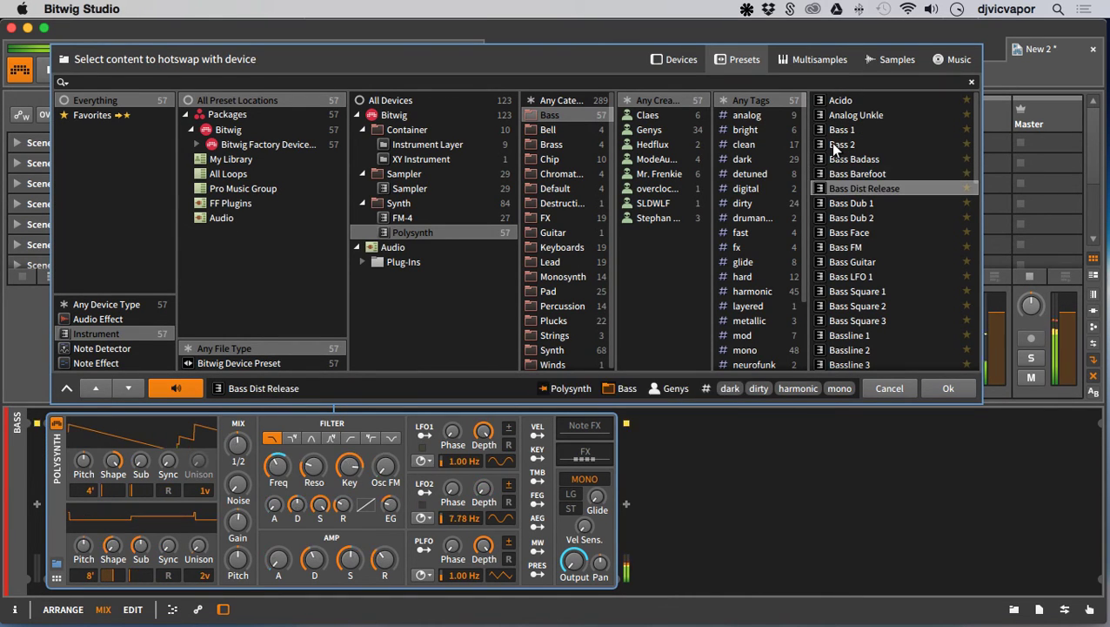
key("Down")
key("Down")
key("Down")
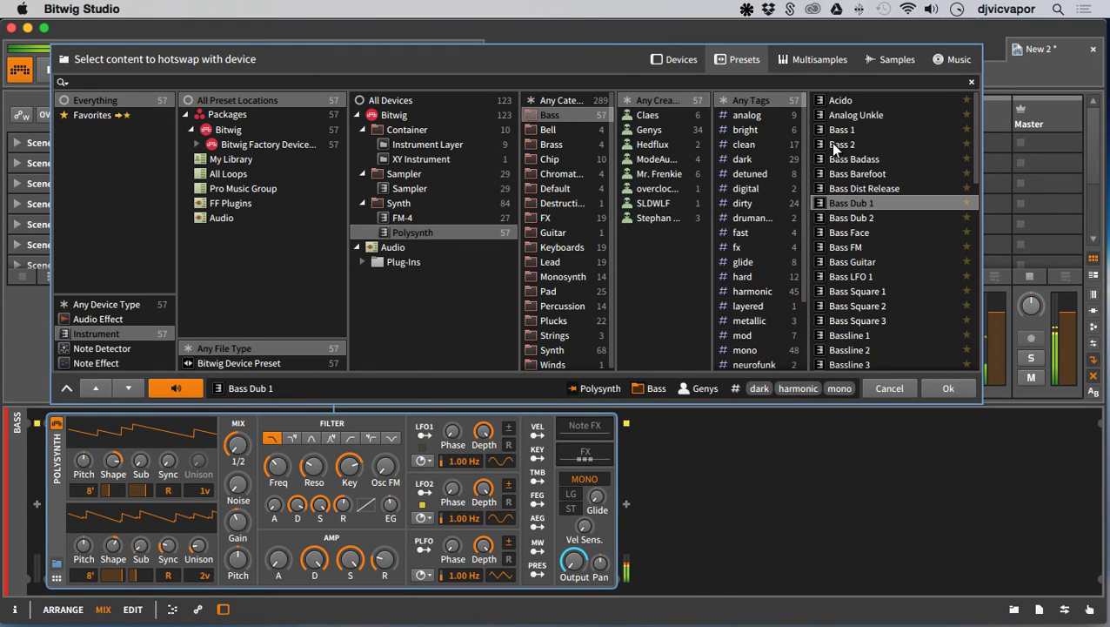
key("Down")
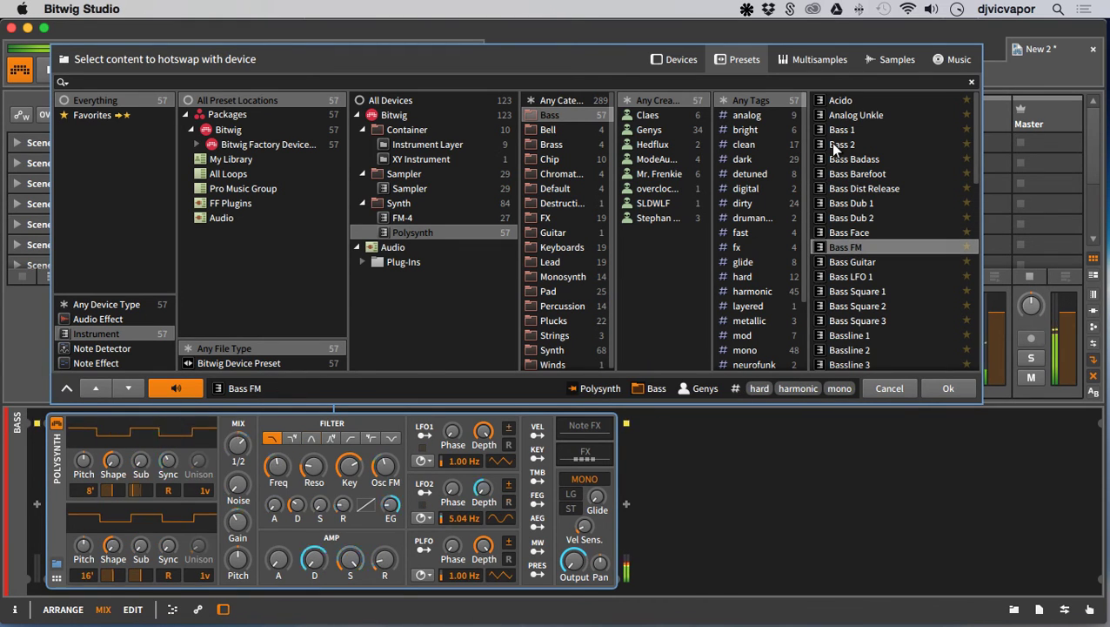
key("Down")
key("Down")
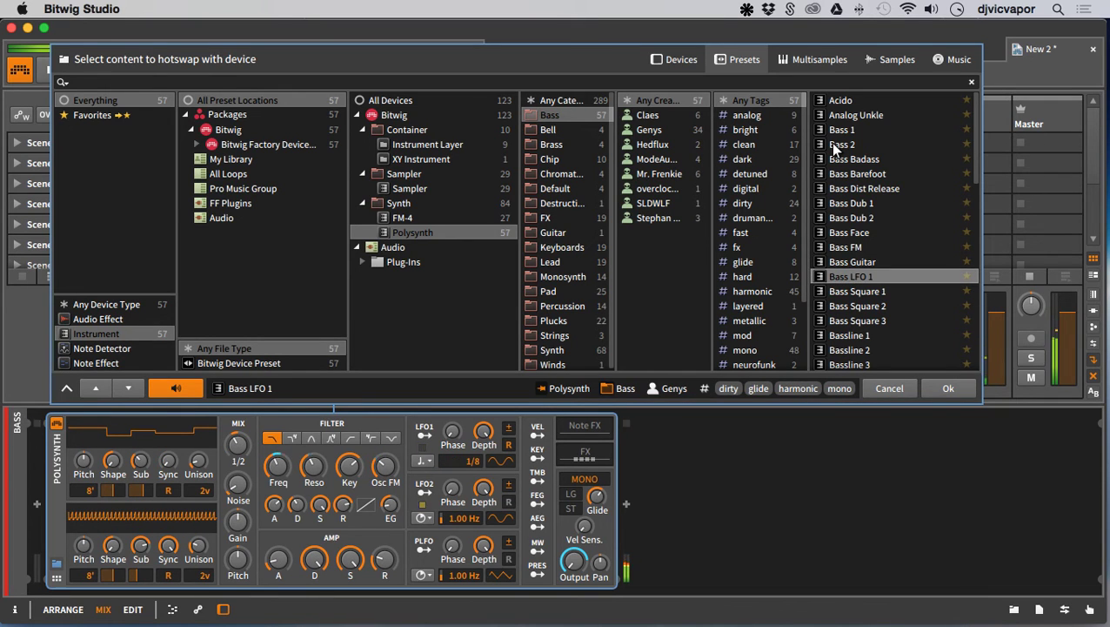
key("Down")
key("Down")
key("Down")
key("Down")
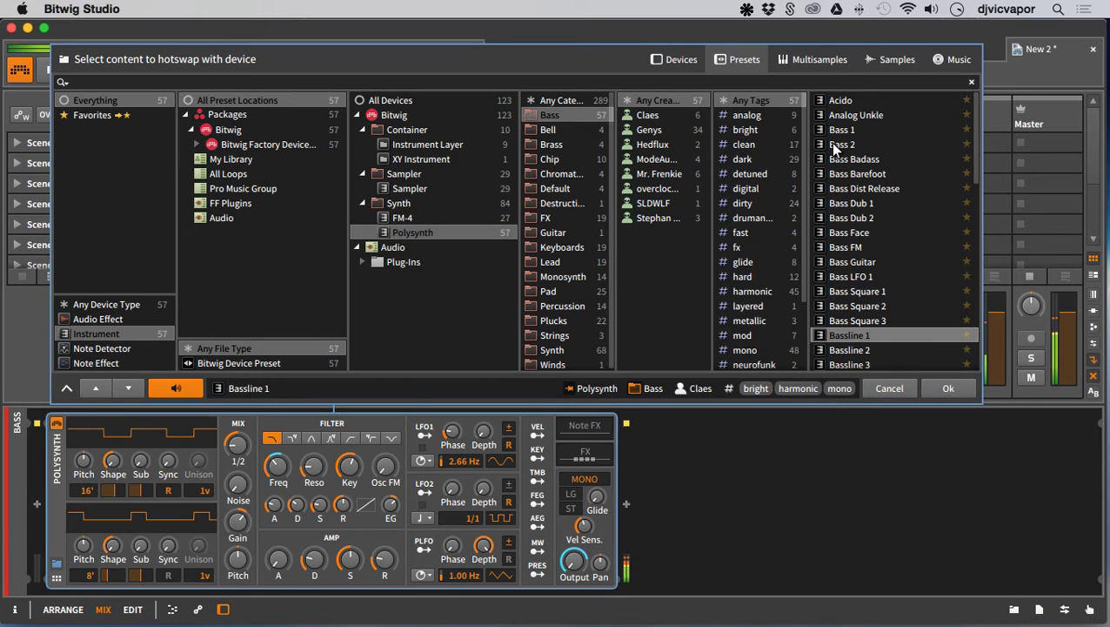
- Audition the following bass presets from Bassline 2 through Deep Bass
scroll(883, 196, "down", 5)
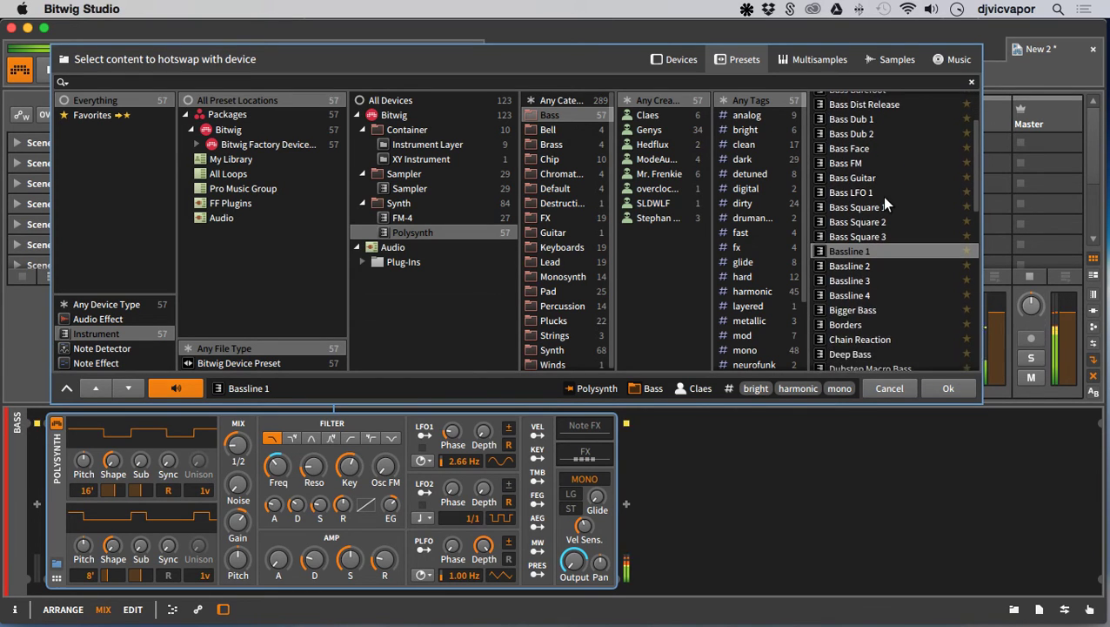
key("Down")
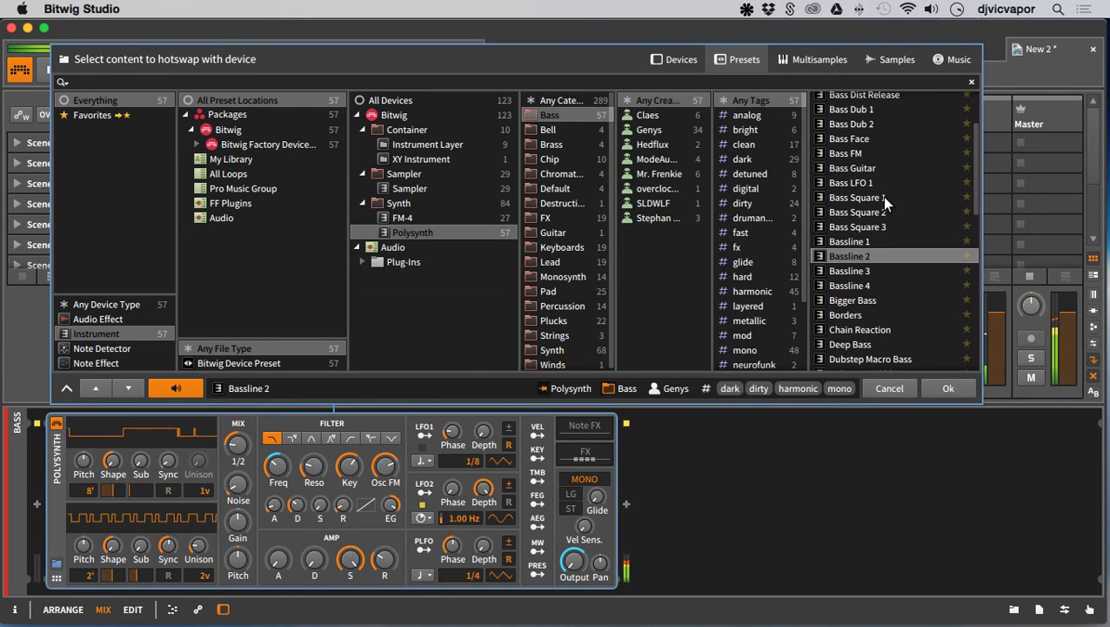
key("Down")
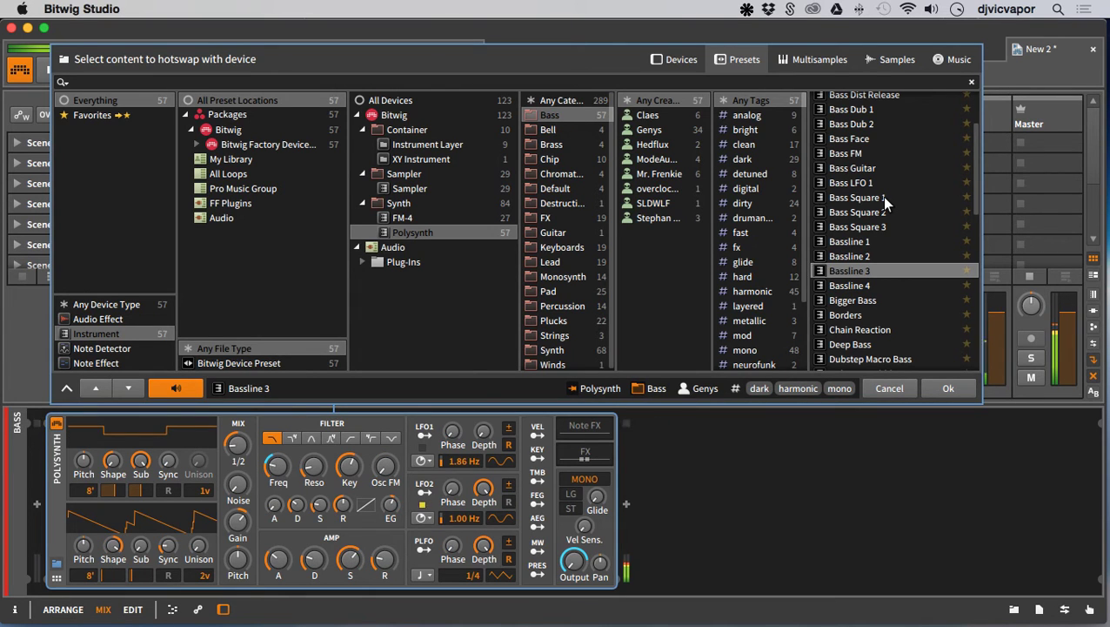
key("Down")
key("Down")
key("Down")
key("Down")
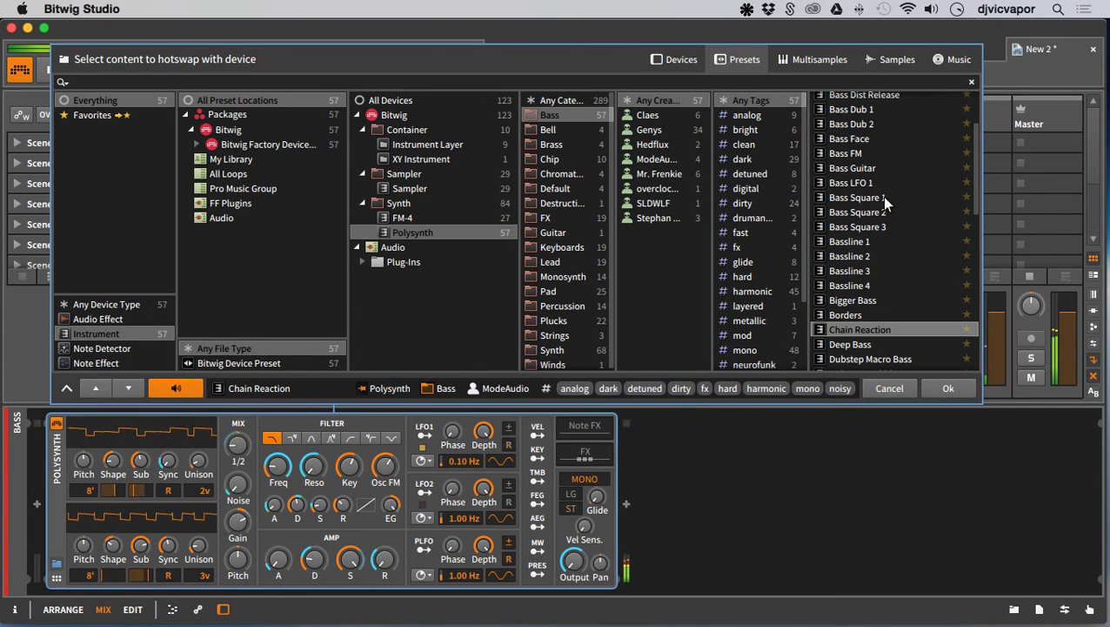
key("Down")
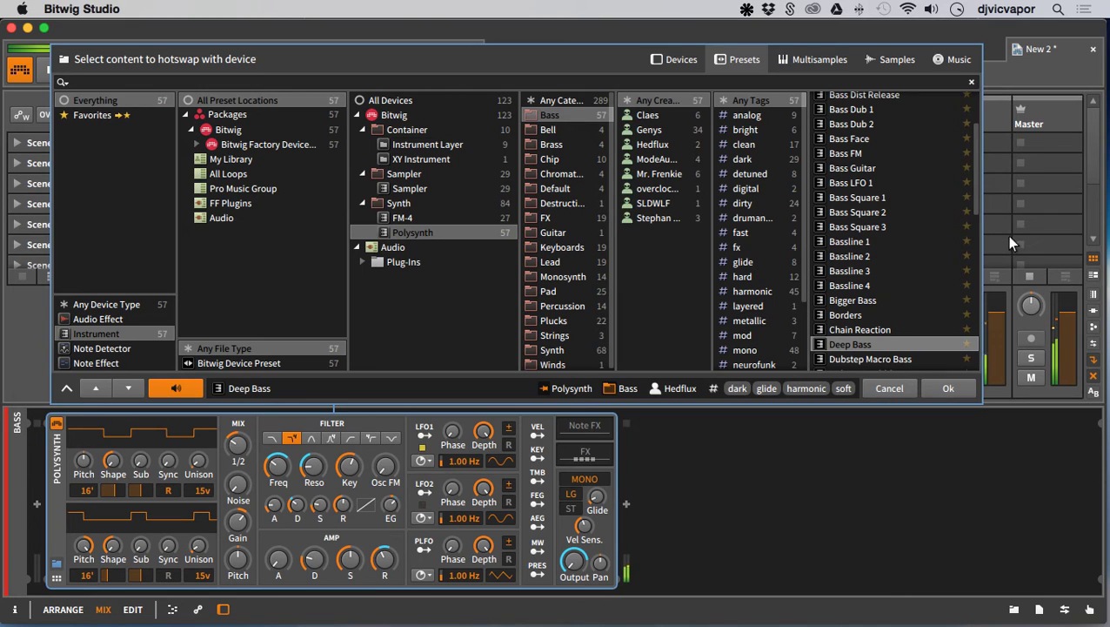
- Continue auditioning from Dubstep Macro Bass through the wobble basses and Gone Fishing to Melody Bass
scroll(921, 235, "down", 3)
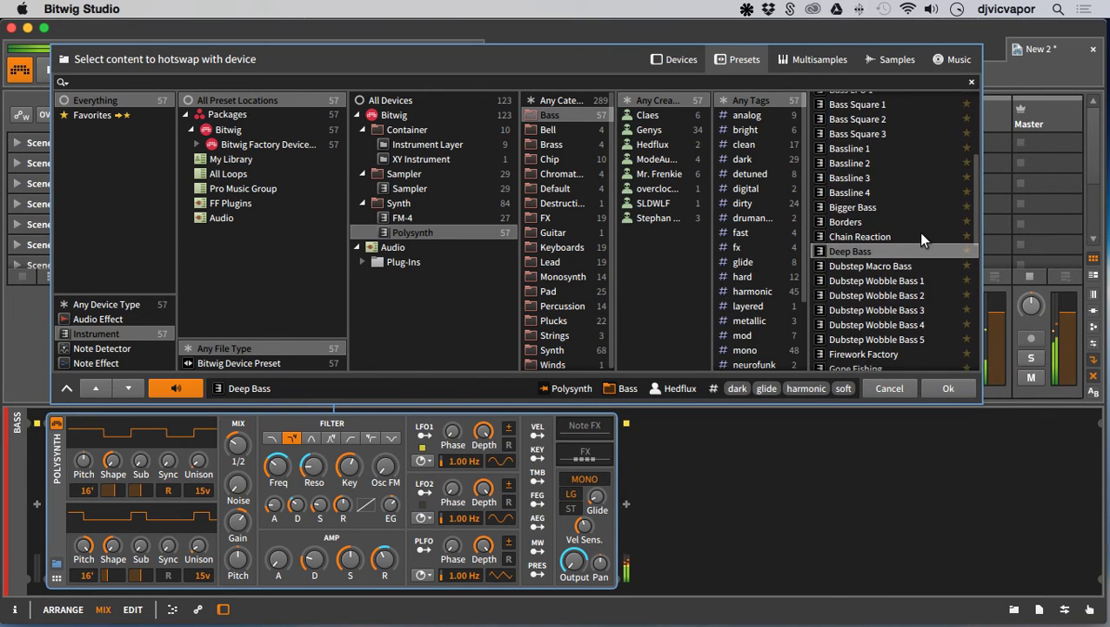
key("Down")
key("Down")
key("Down")
key("Down")
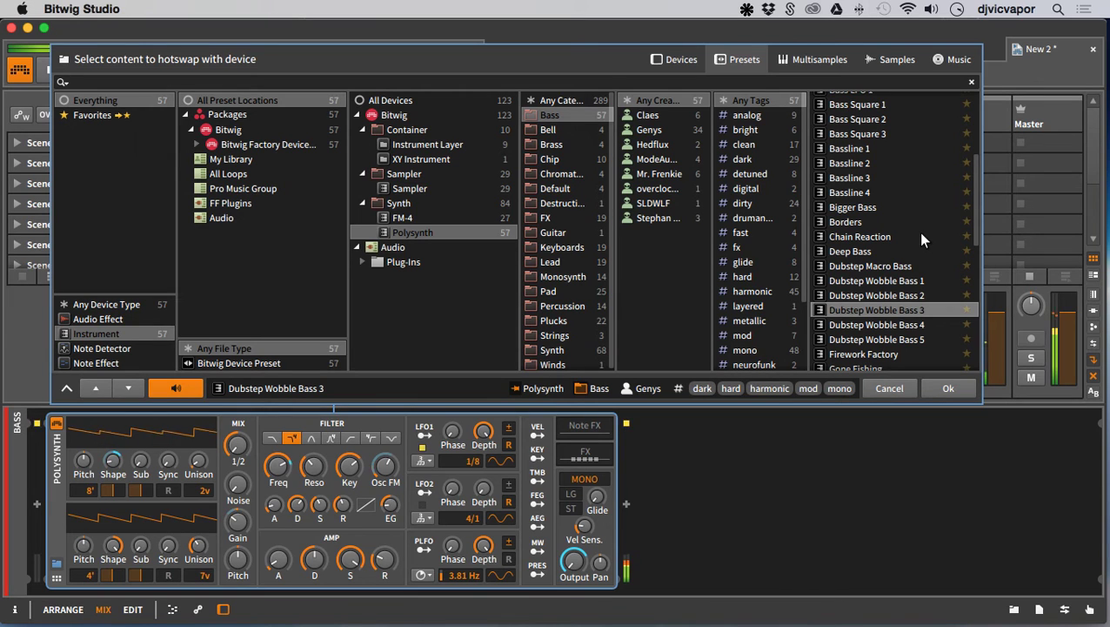
key("Down")
key("Down")
key("Down")
key("Down")
key("Down")
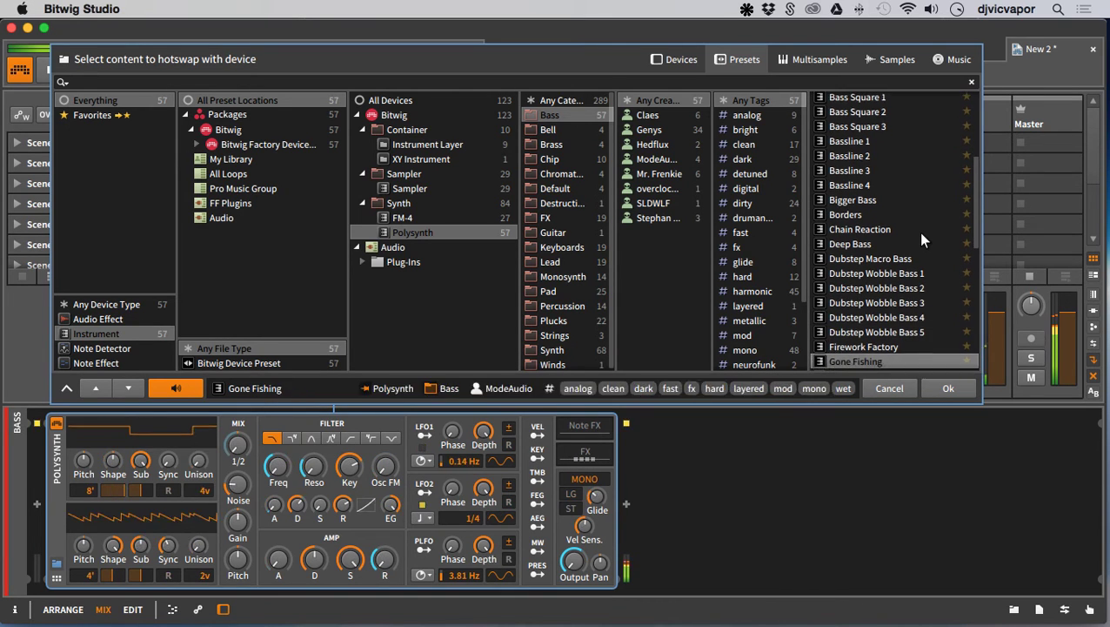
key("Down")
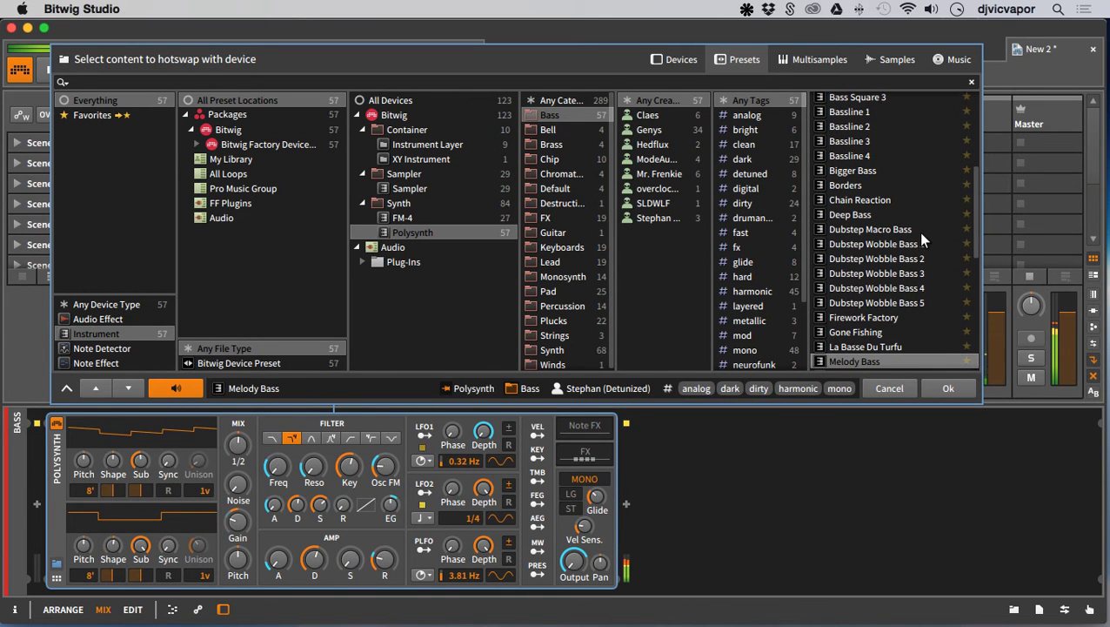
- Skip ahead in the preset list to audition Soft Bass 1 and Soft Bass 2
scroll(918, 231, "down", 5)
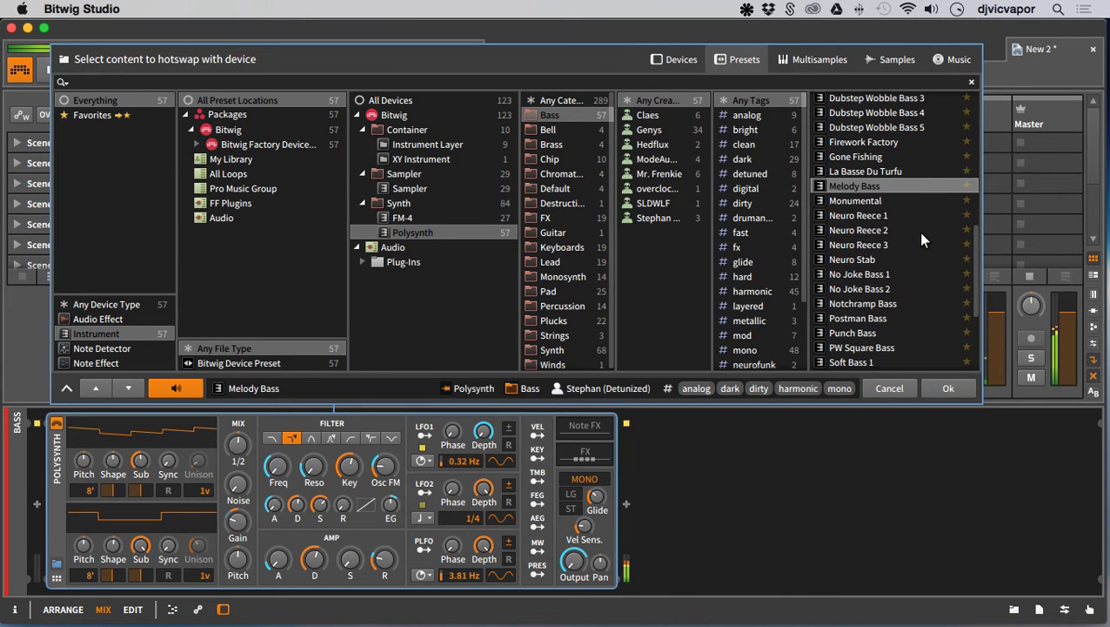
left_click(853, 343)
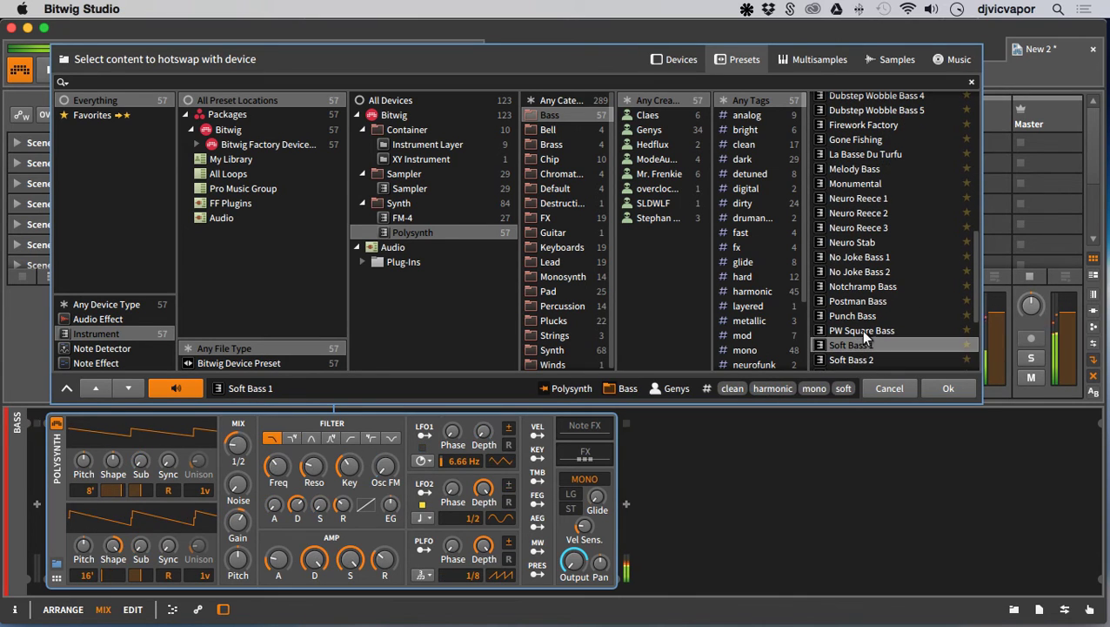
scroll(897, 245, "down", 3)
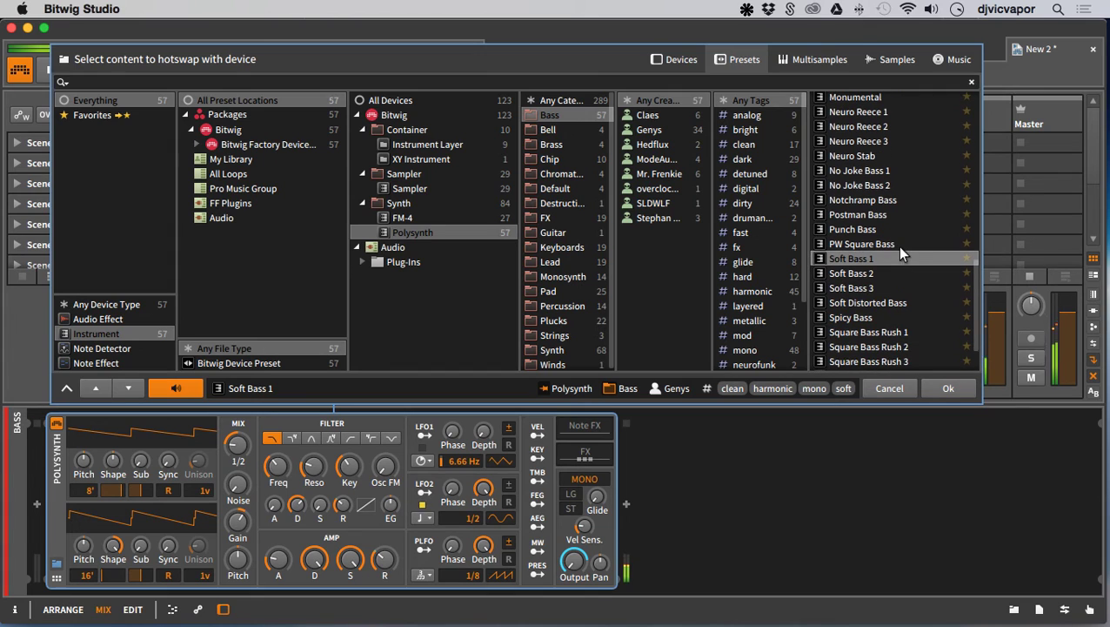
key("Down")
key("Down")
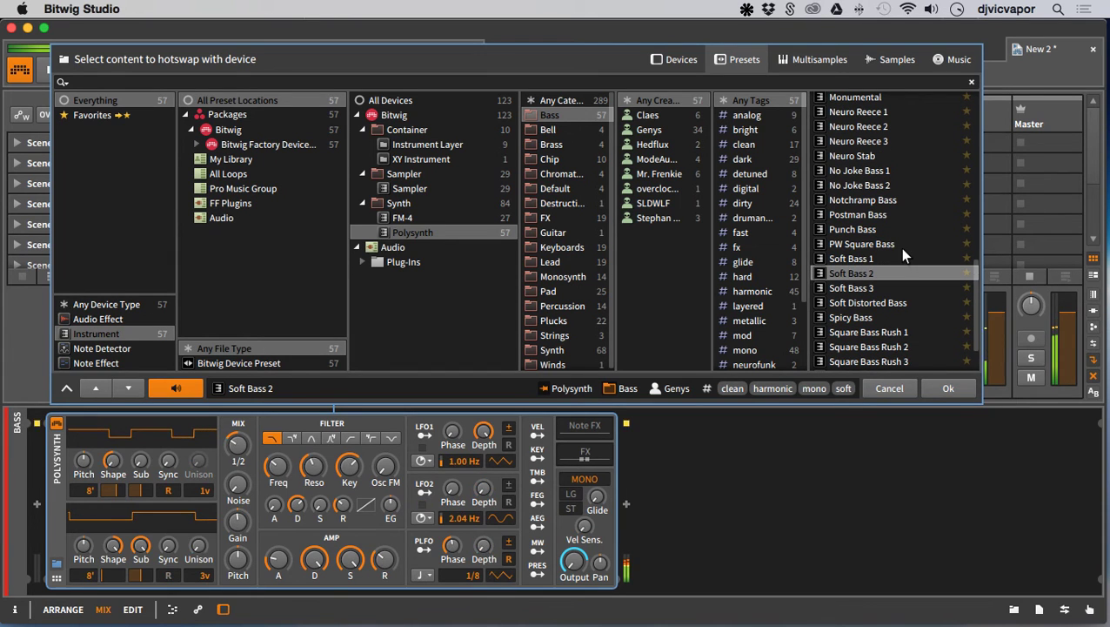
- Audition the remaining bass presets up to Unison Bass and load Unison Bass on the Bass track
key("Down")
key("Down")
key("Down")
key("Down")
key("Down")
key("Down")
key("Down")
key("Down")
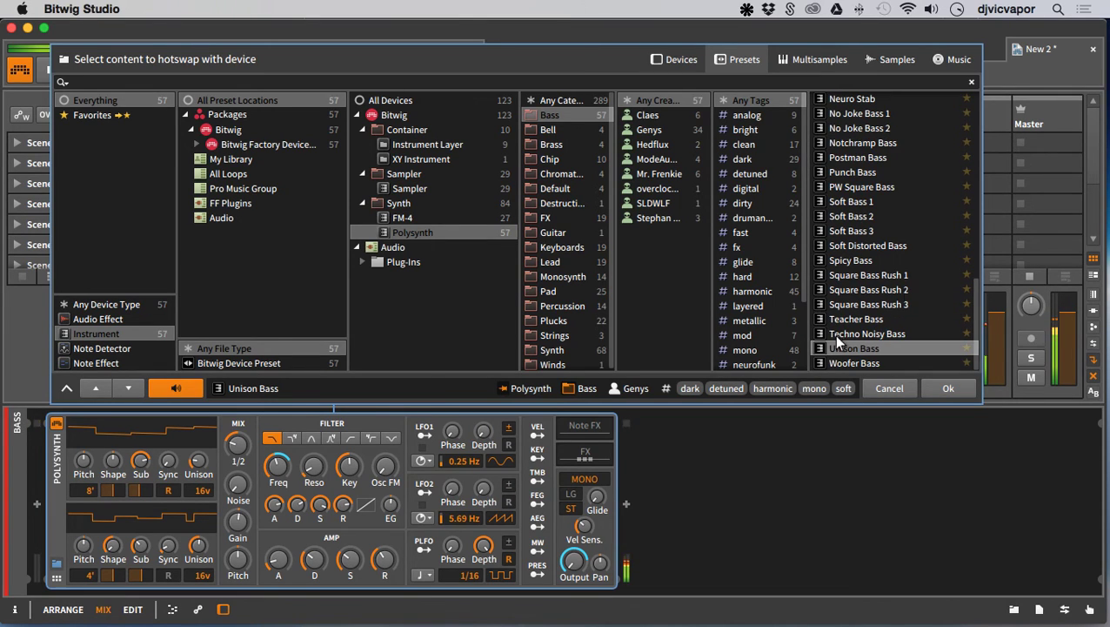
left_click(945, 388)
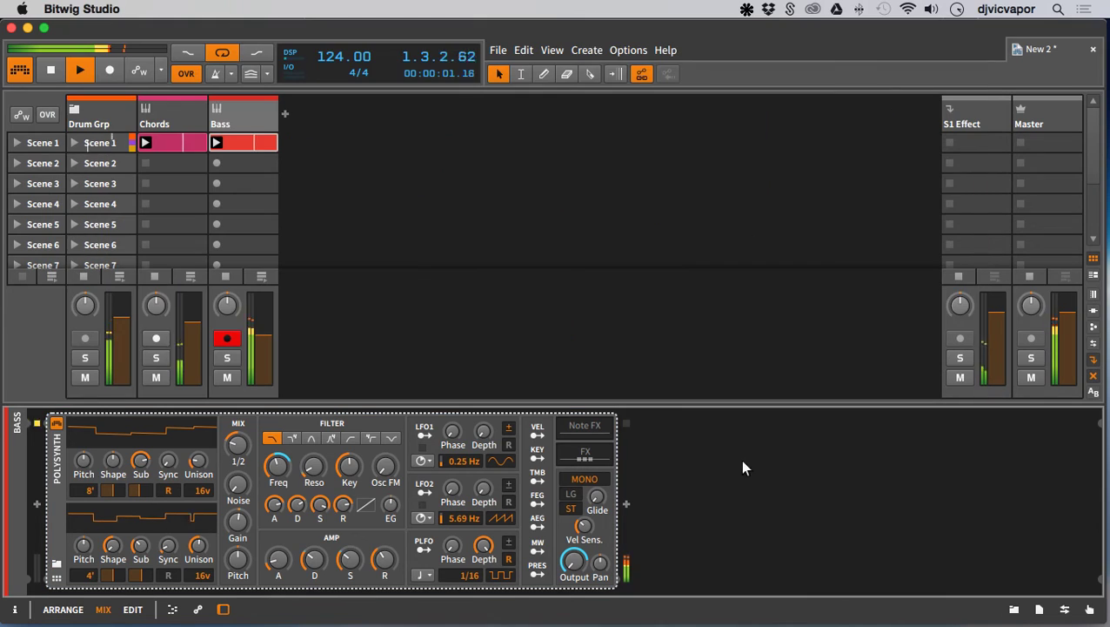
- Raise the Polysynth's Reverb macro slightly and lower the Bass track's volume to about -16.85 dB
left_click(55, 581)
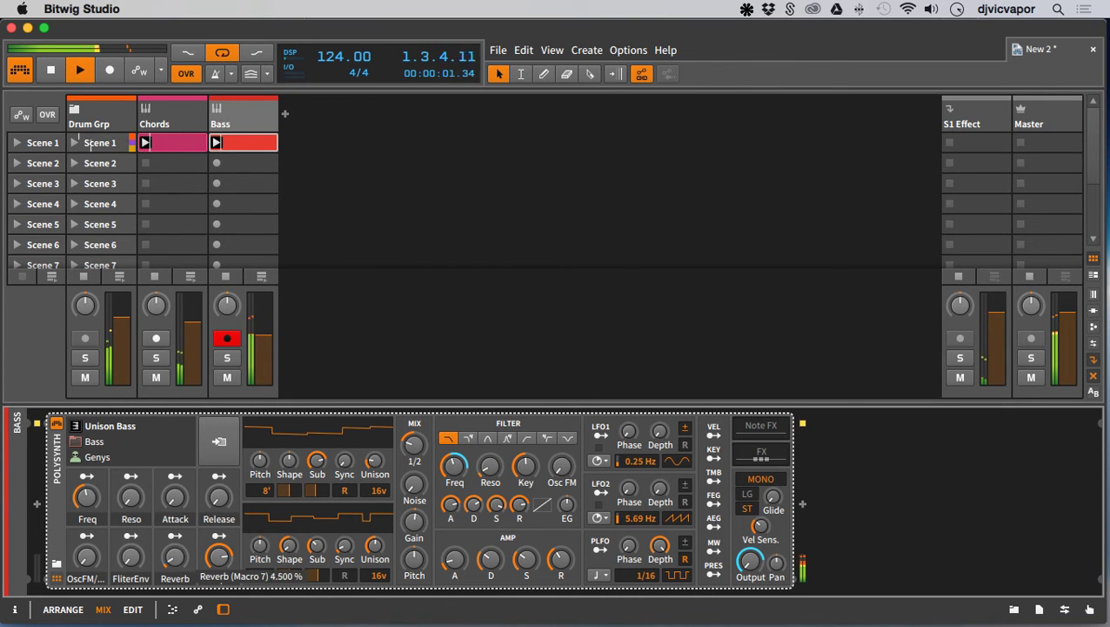
left_click_drag(174, 557, 180, 563)
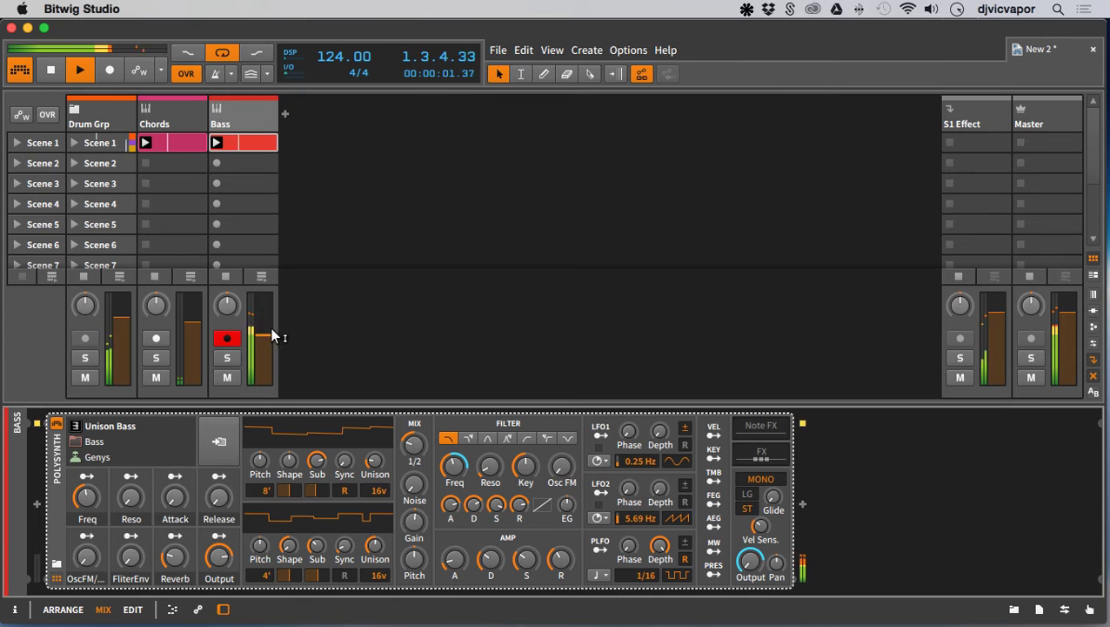
left_click_drag(273, 336, 273, 345)
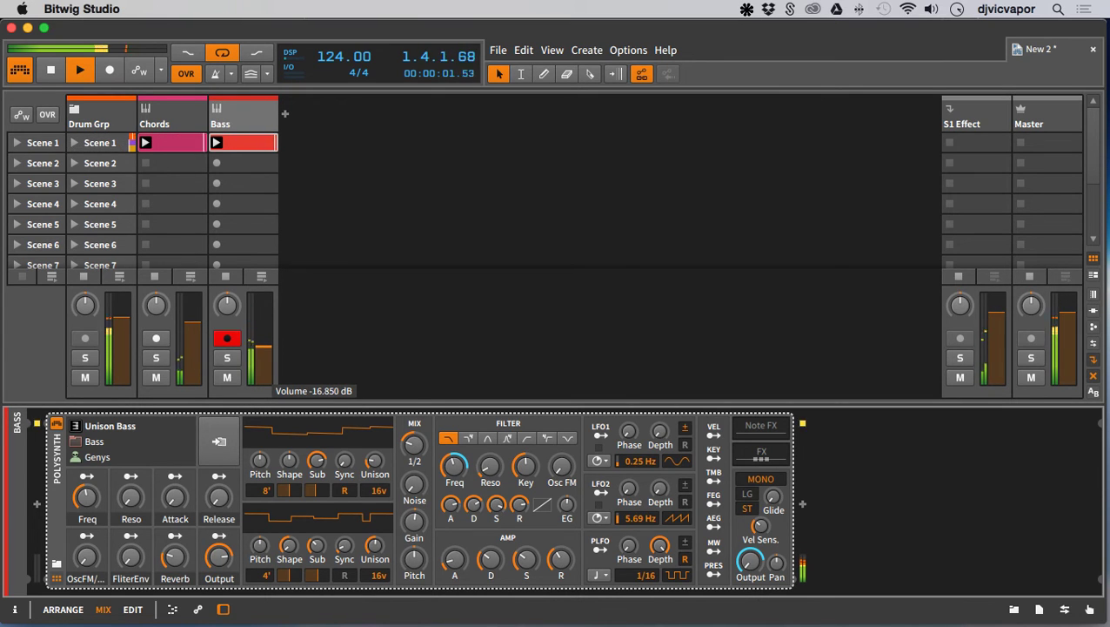
left_click_drag(272, 346, 273, 348)
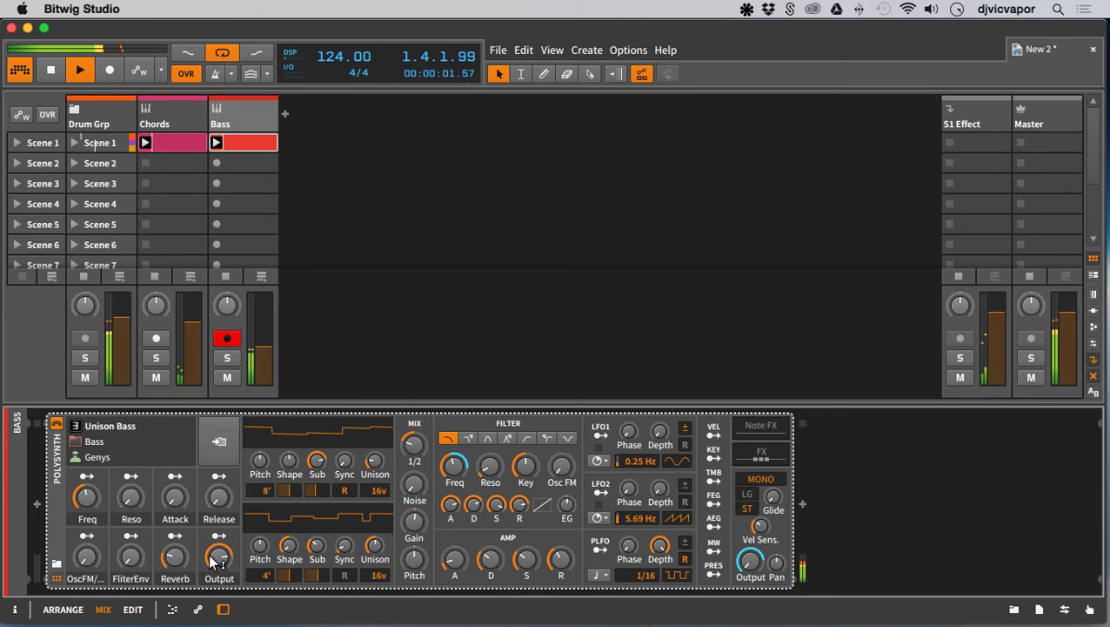
- Solo the Bass track while lowering the Polysynth's Freq macro and slightly raising its OscFM macro, and unsolo the track
left_click_drag(174, 557, 130, 559)
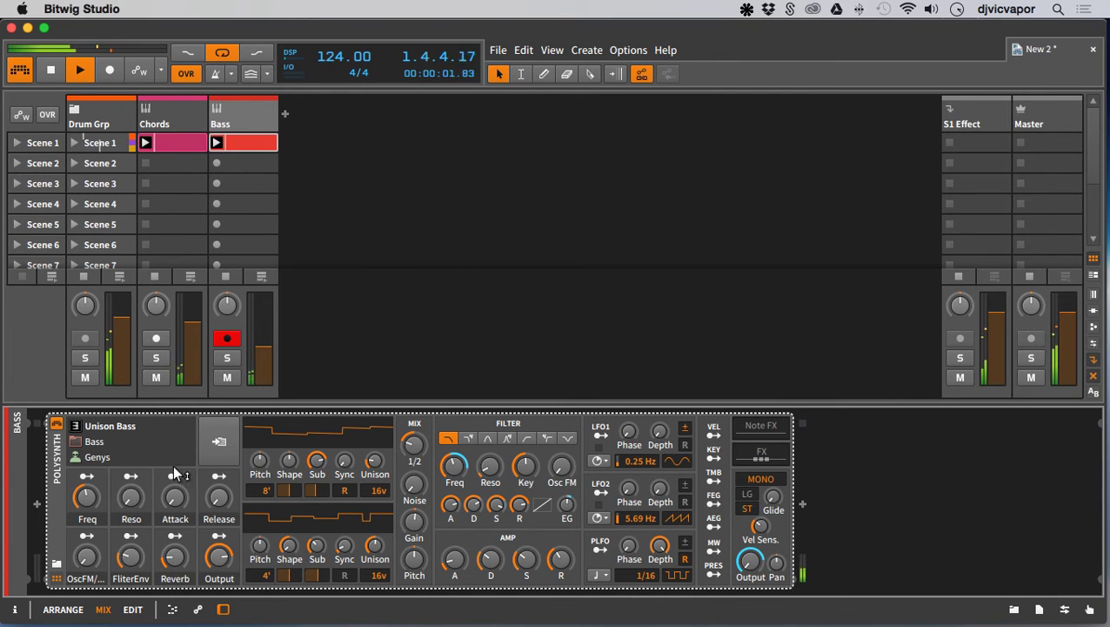
left_click(226, 358)
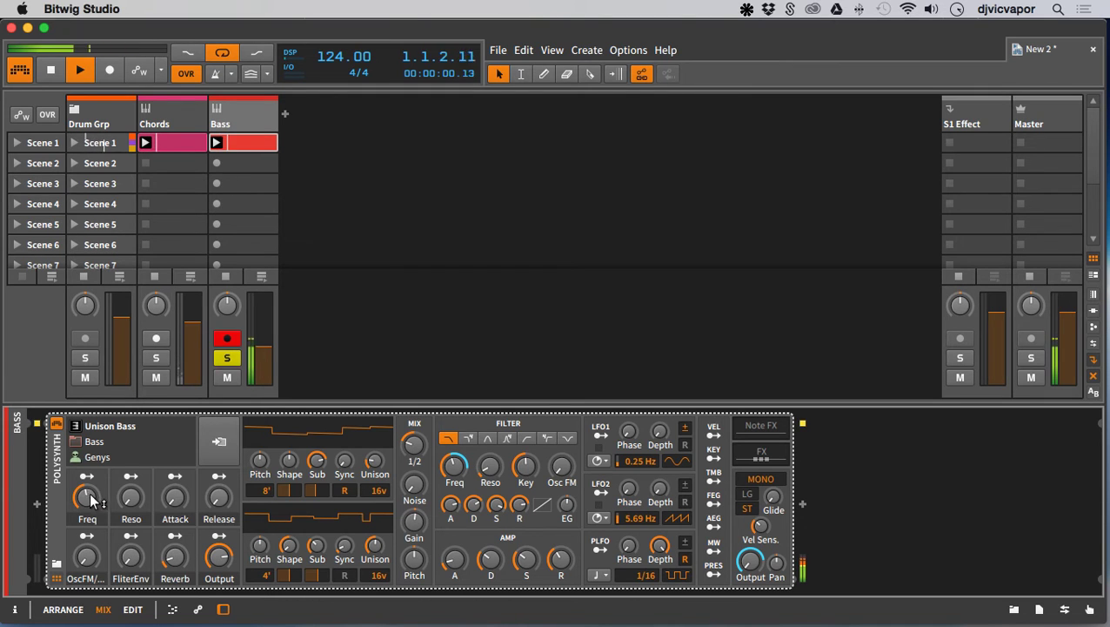
left_click_drag(94, 501, 93, 539)
left_click_drag(87, 497, 87, 428)
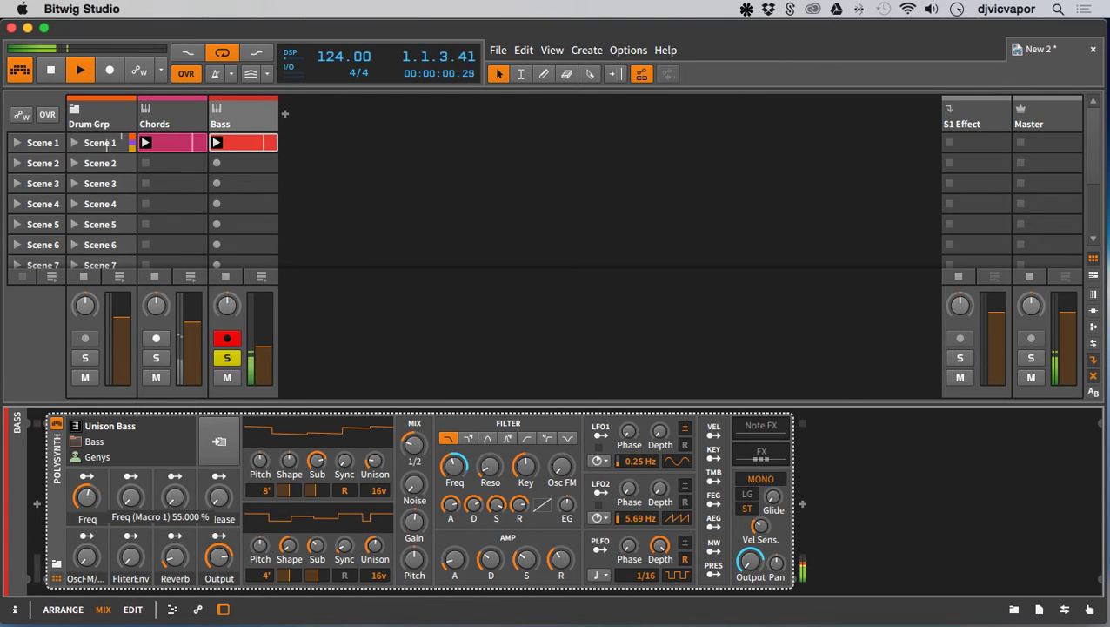
left_click_drag(87, 497, 97, 498)
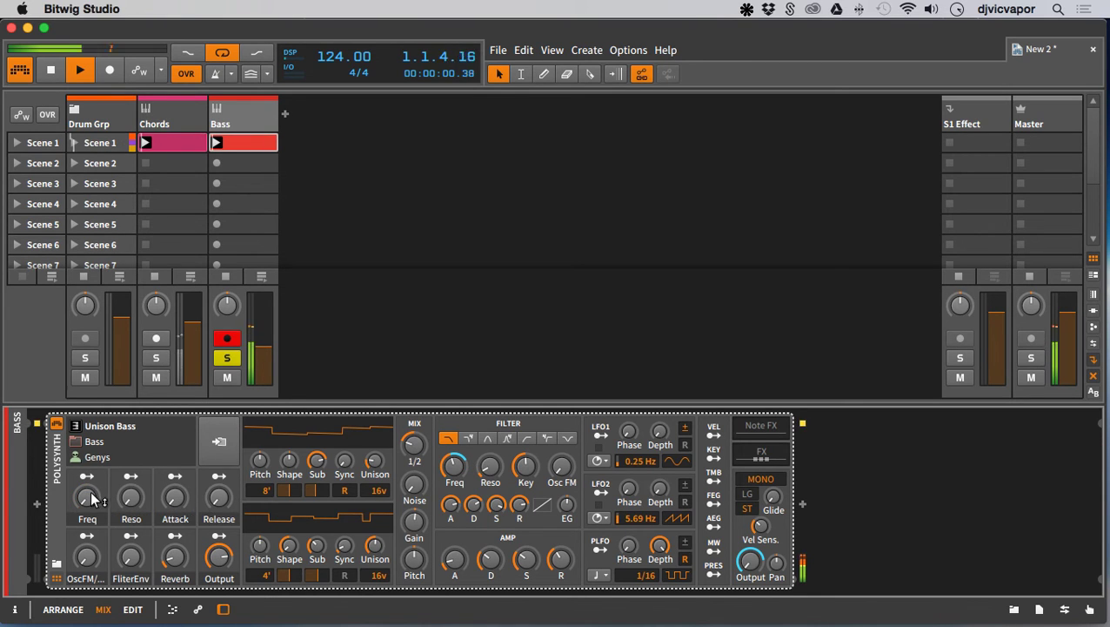
left_click_drag(213, 503, 219, 532)
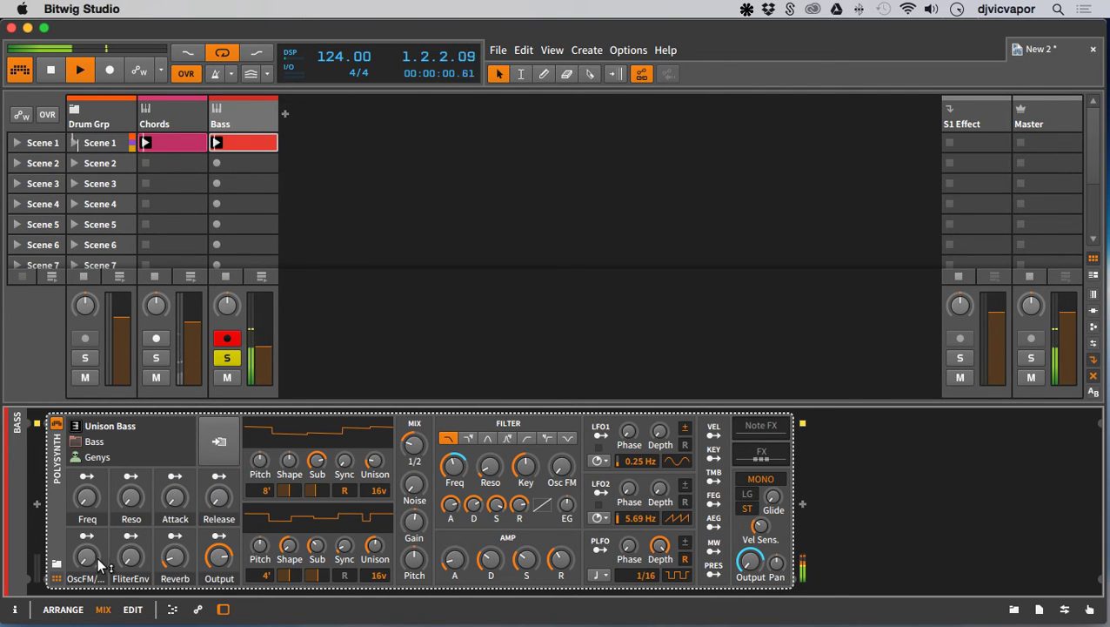
mouse_move(94, 557)
left_mouse_down()
mouse_move(94, 523)
mouse_move(94, 555)
left_mouse_up()
left_click_drag(87, 496, 87, 517)
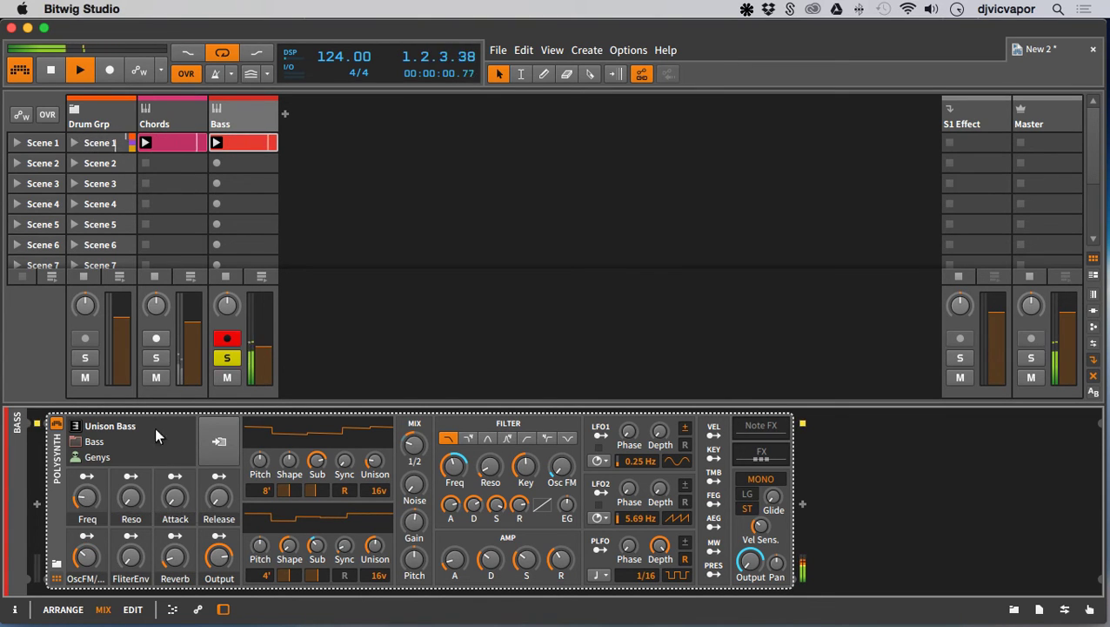
left_click(226, 359)
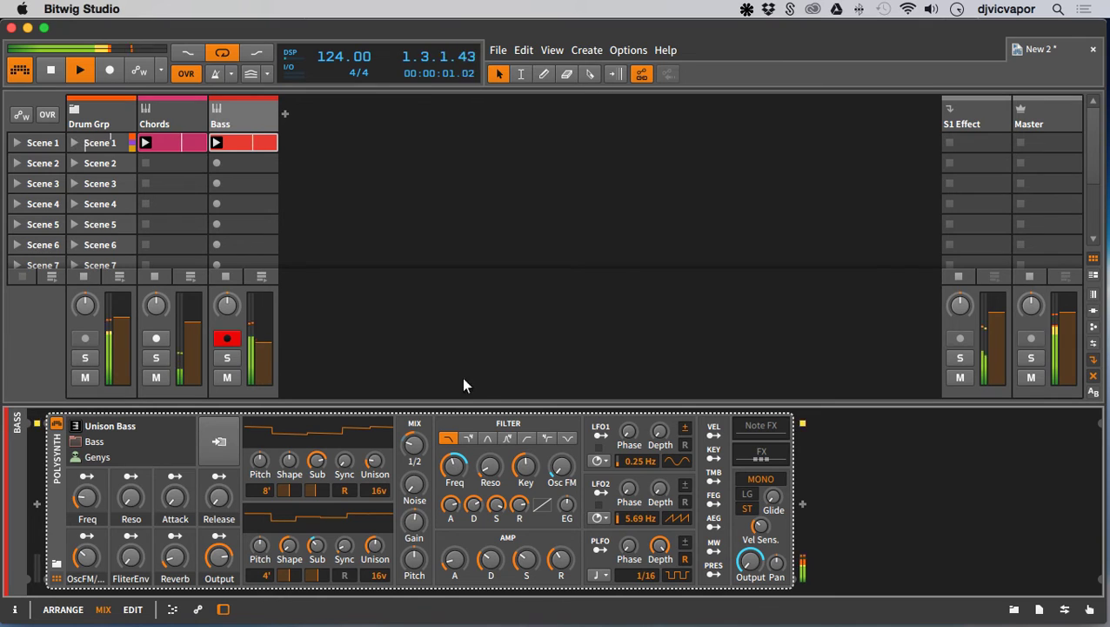
- Try the band-pass filter type on the bass Polysynth and settle on the notch type
left_click(486, 437)
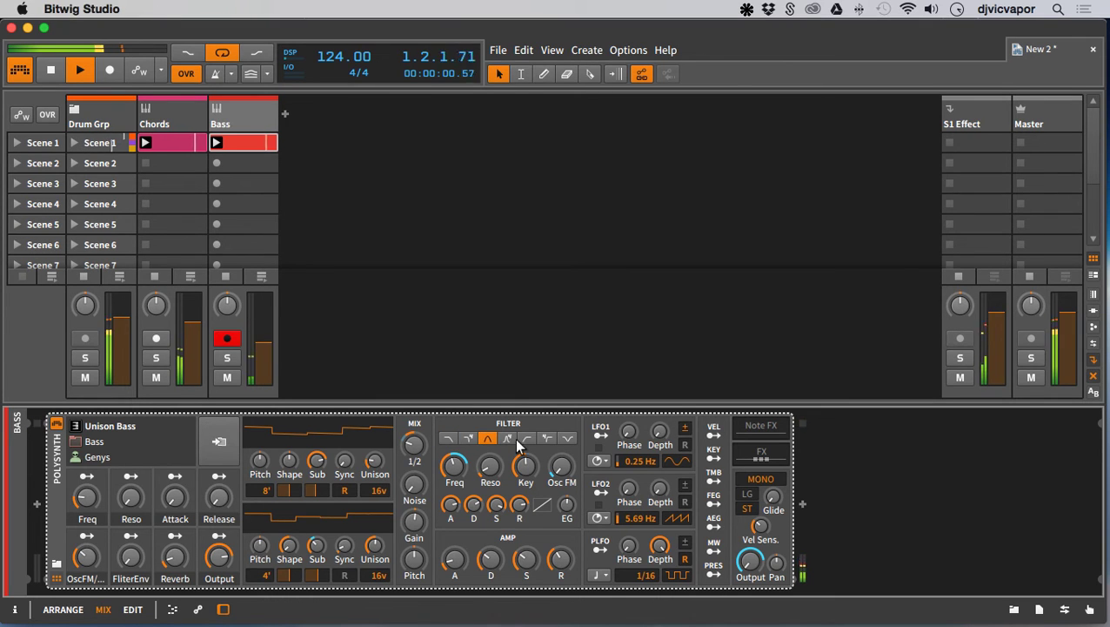
left_click(566, 438)
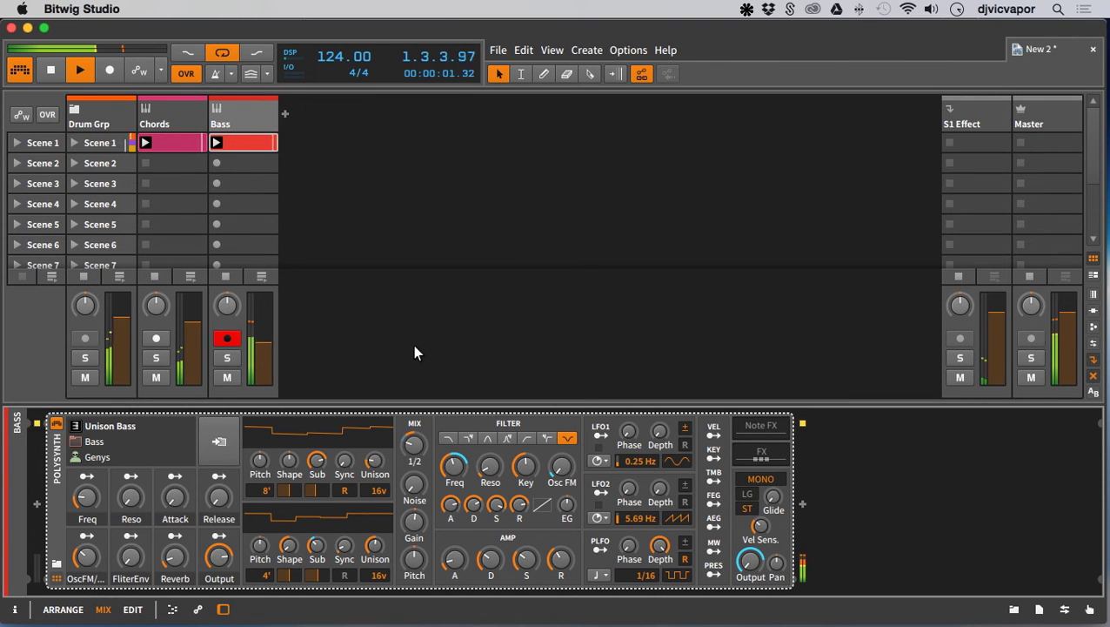
- Lower the Chords track's volume slightly and show the Chords track's devices
left_click(260, 344)
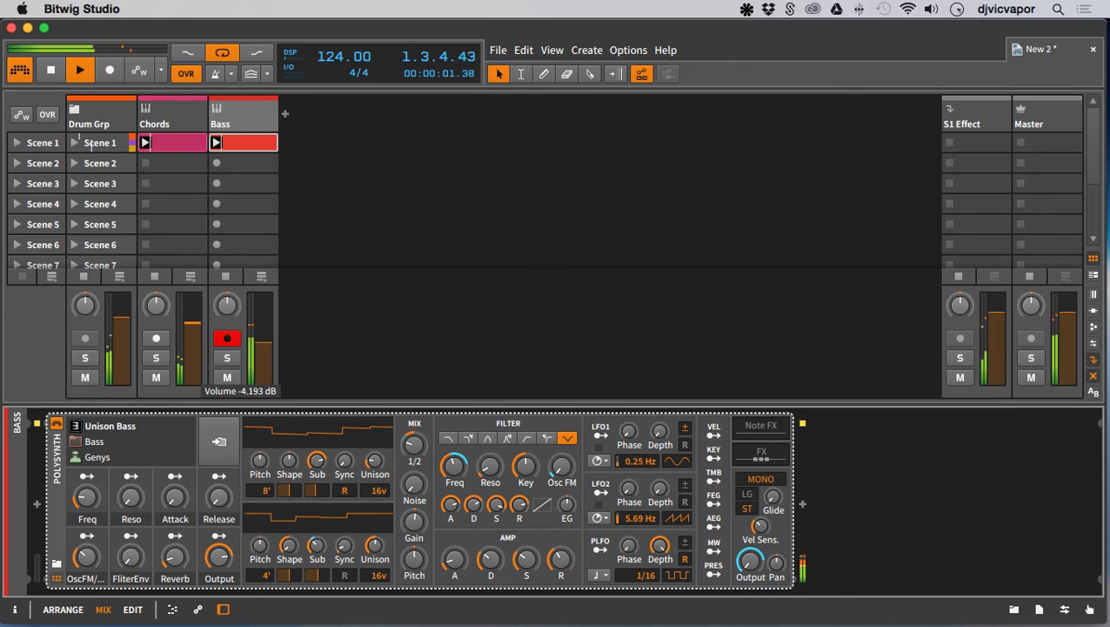
left_click(159, 125)
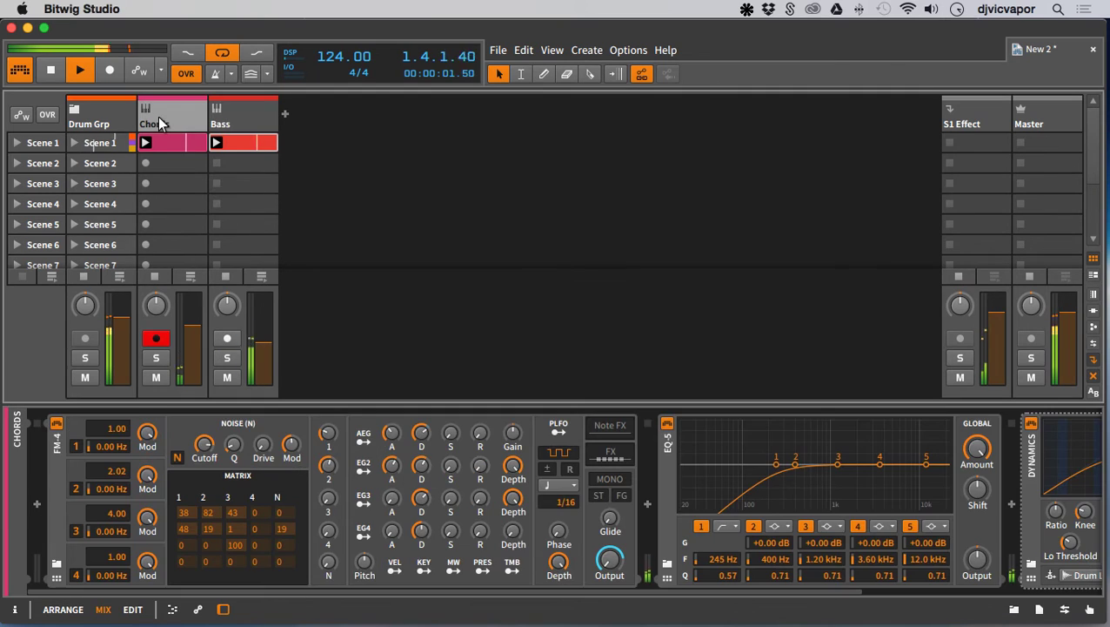
- Browse replacement presets for the Chords track's FM-4 and audition Elephant Alarm and Falling Little Pipe
left_click(57, 564)
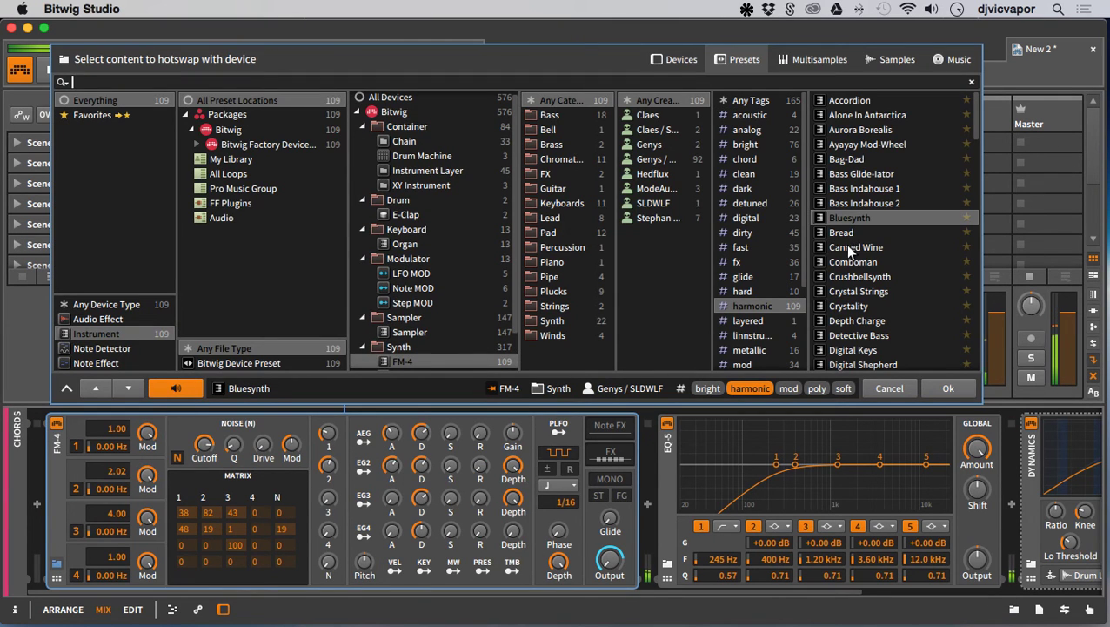
scroll(846, 248, "down", 5)
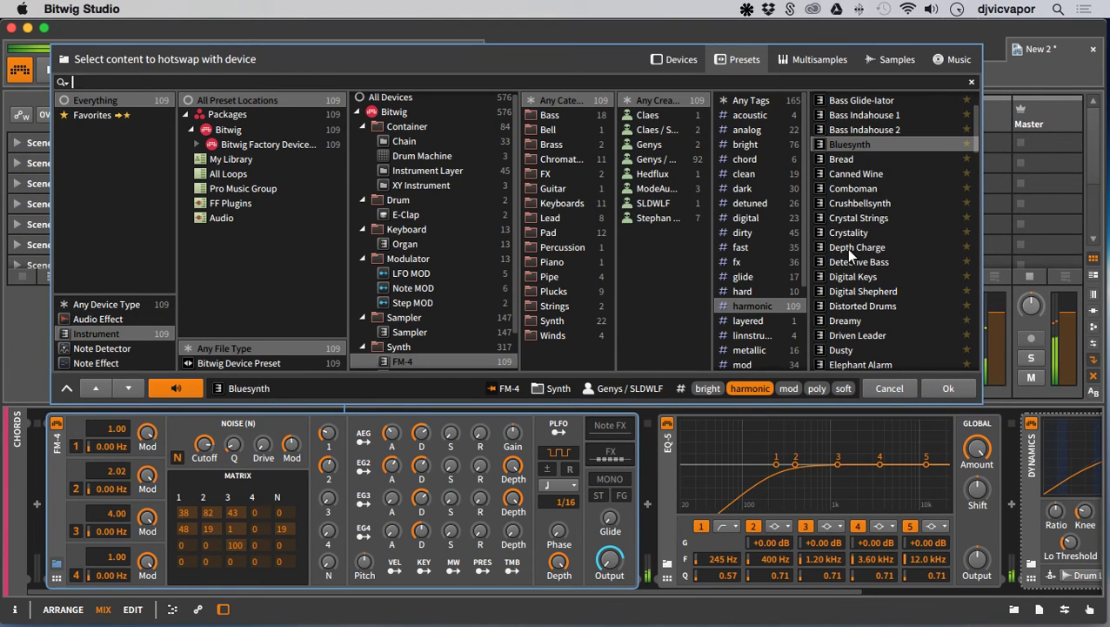
scroll(448, 237, "down", 3)
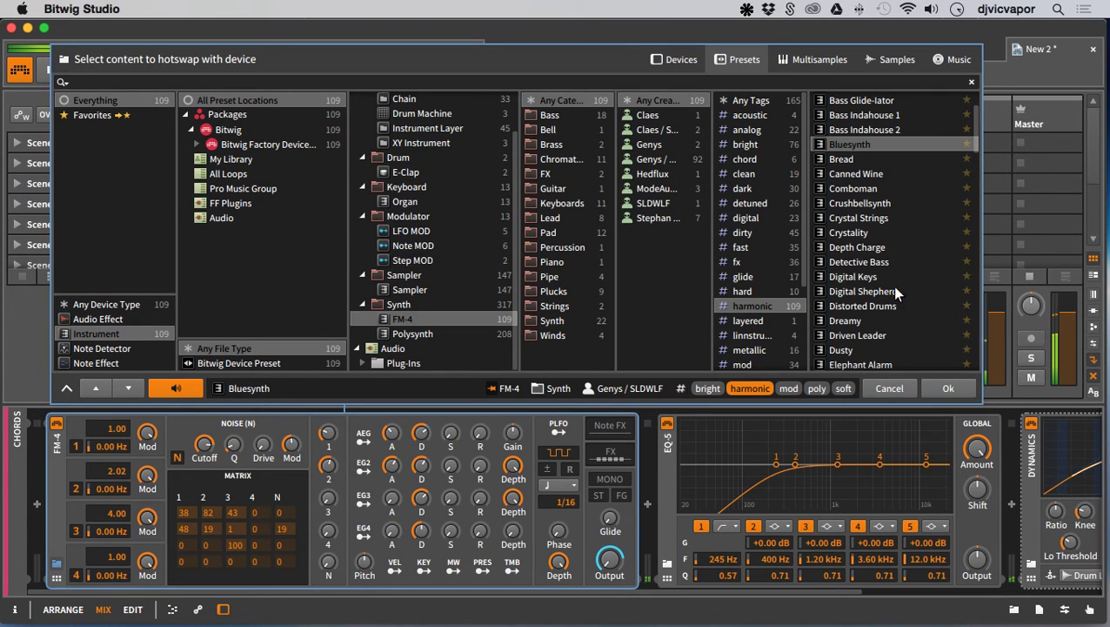
scroll(853, 271, "down", 3)
left_click(857, 320)
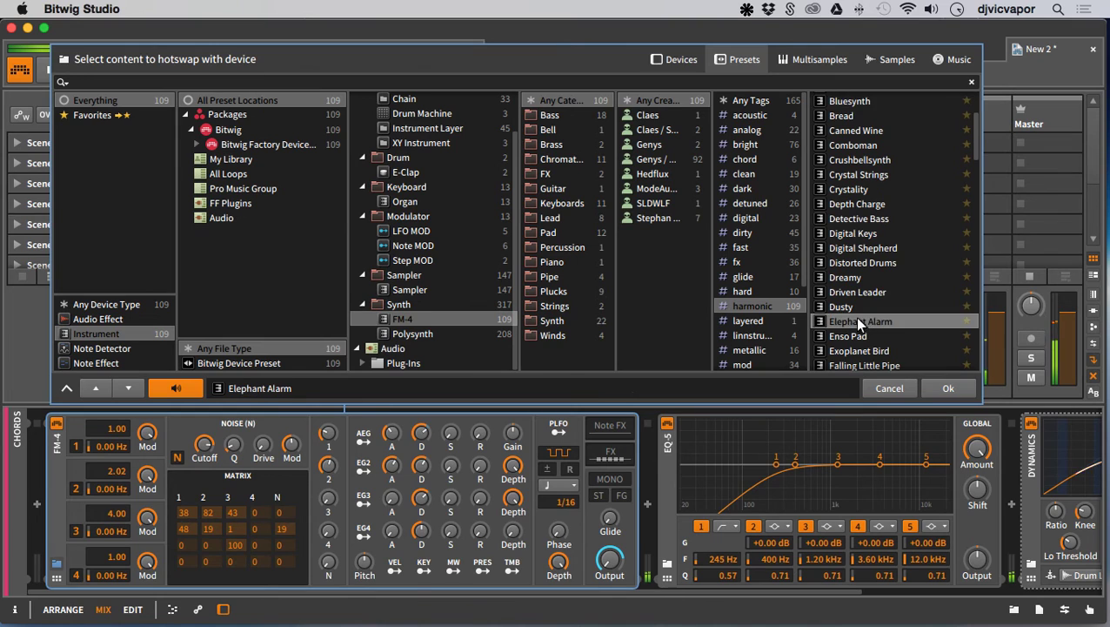
scroll(865, 276, "down", 4)
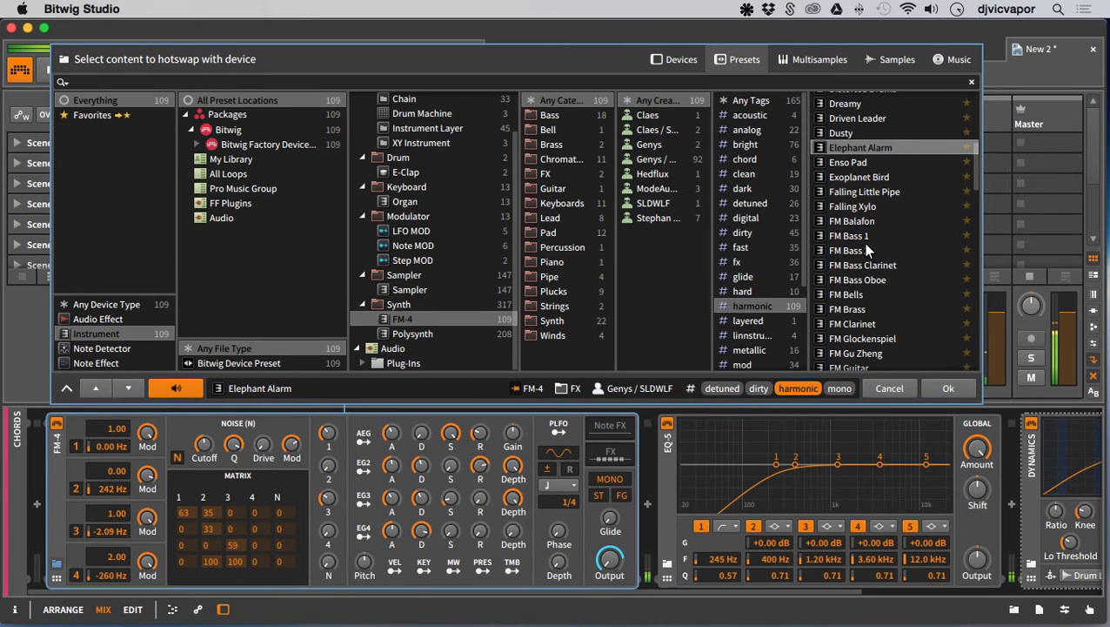
left_click(862, 236)
left_click(852, 192)
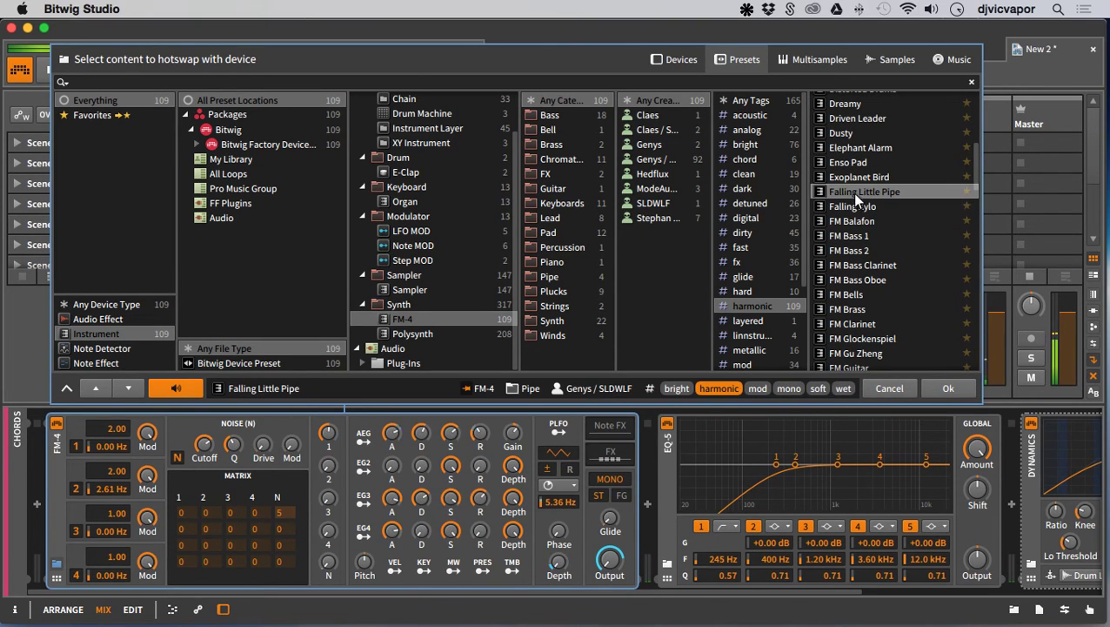
- Audition the FM Guitar, FM Lead 1 and FM Kalimba presets on the Chords FM-4
scroll(894, 239, "down", 4)
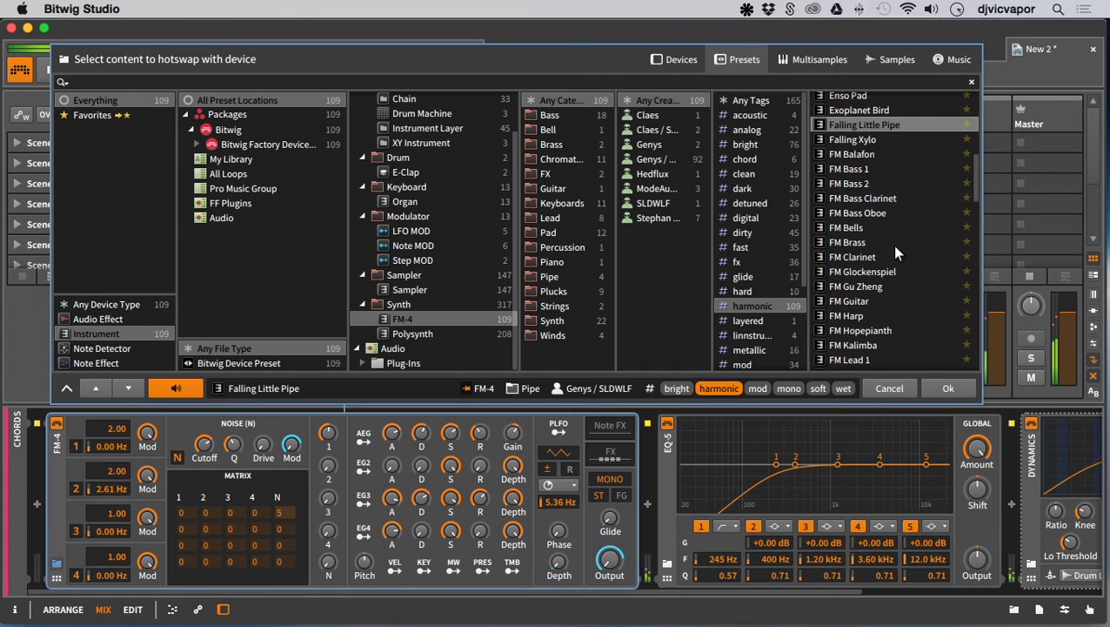
left_click(868, 298)
scroll(870, 280, "down", 4)
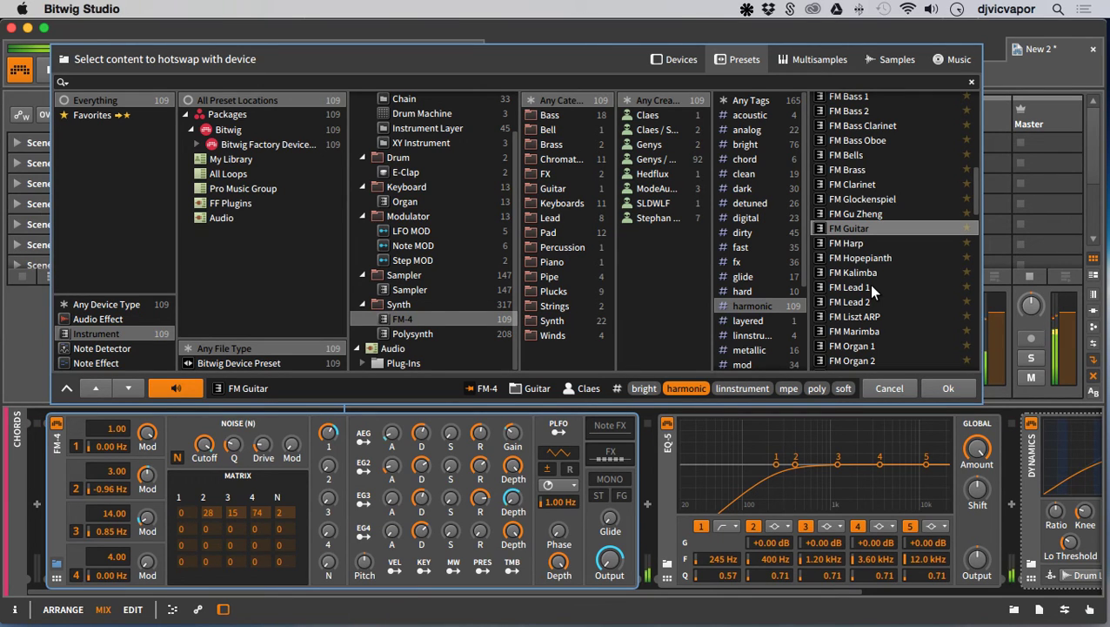
left_click(868, 286)
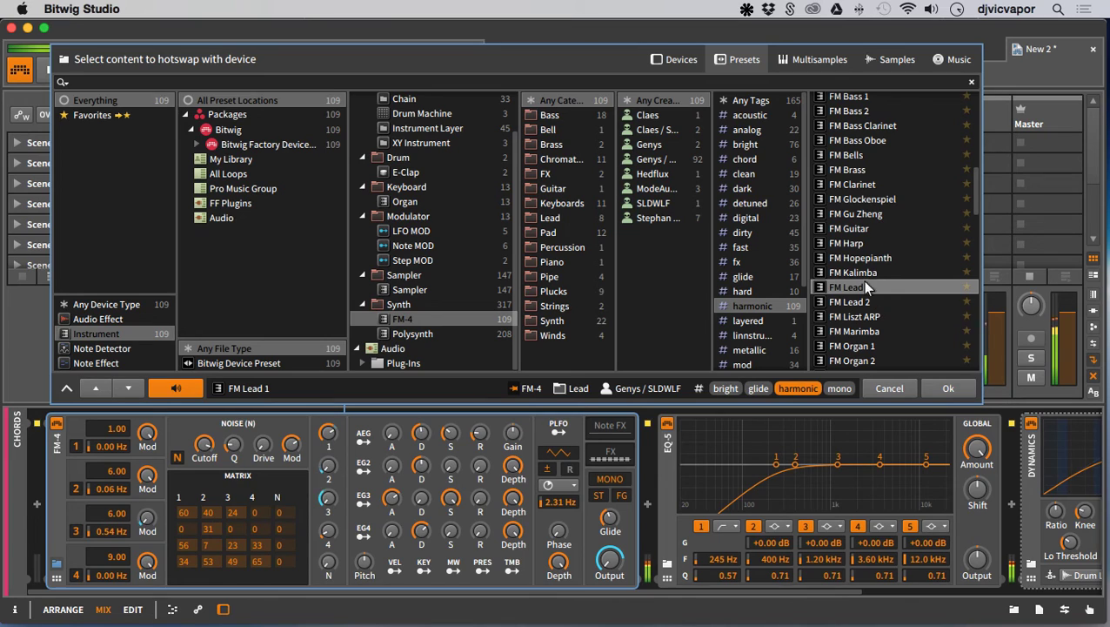
left_click(861, 273)
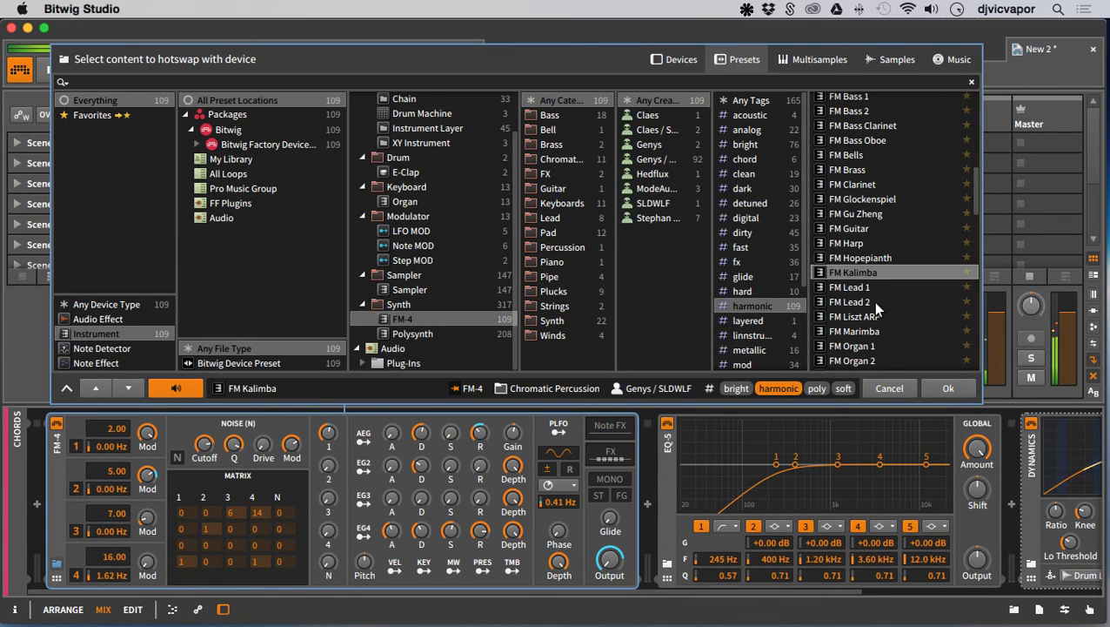
- Audition the FM Organ 1, FM Liszt ARP and FM Organ 2 presets on the Chords FM-4
scroll(906, 311, "down", 2)
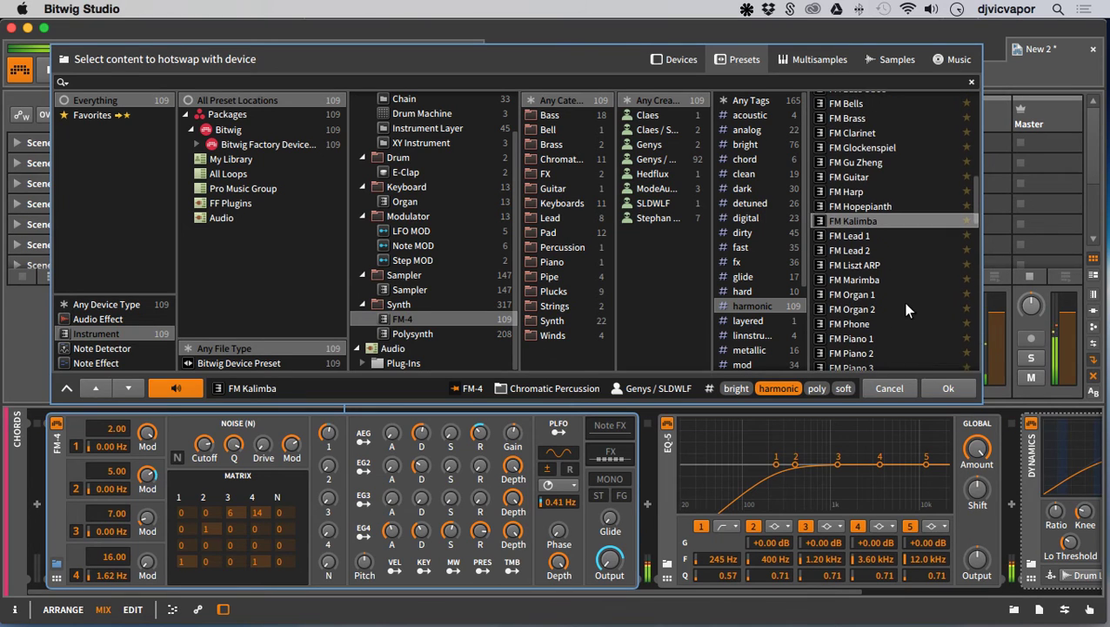
left_click(885, 294)
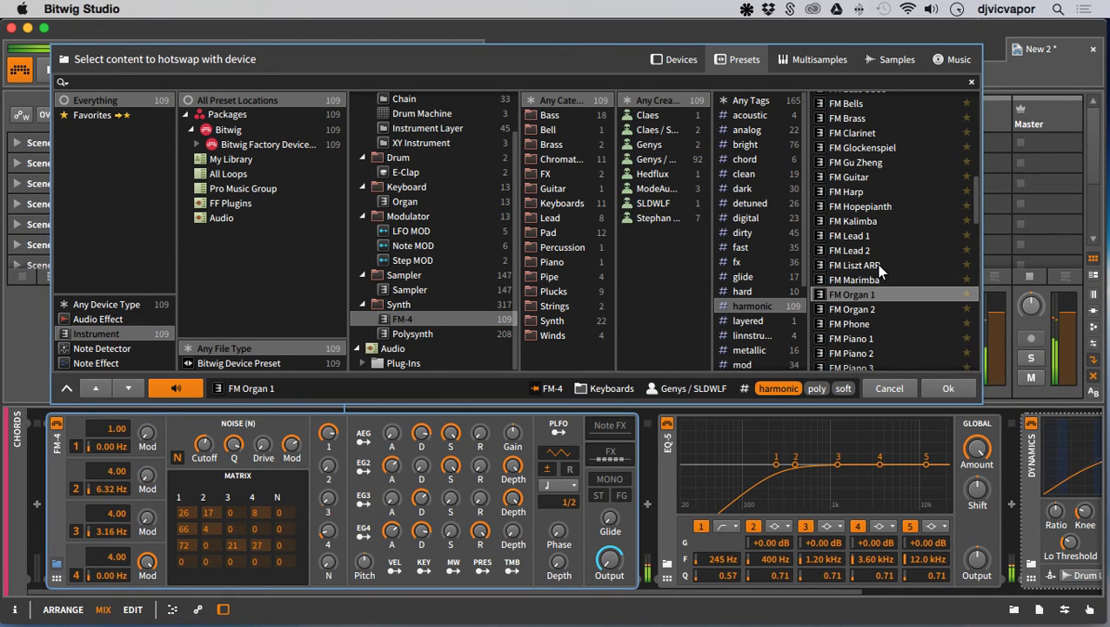
left_click(881, 270)
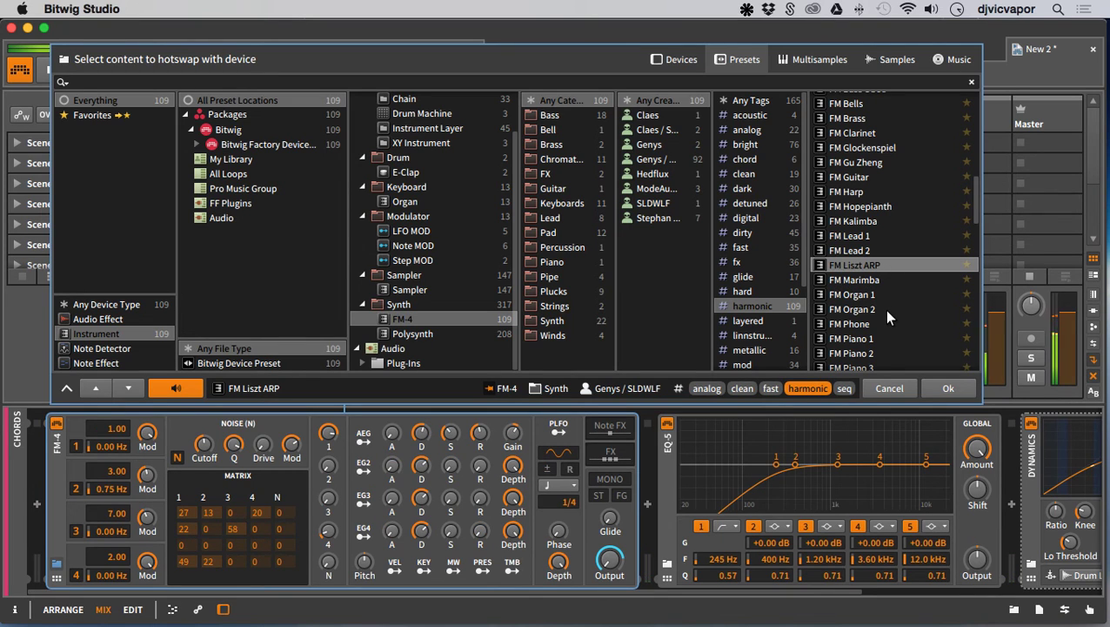
left_click(884, 309)
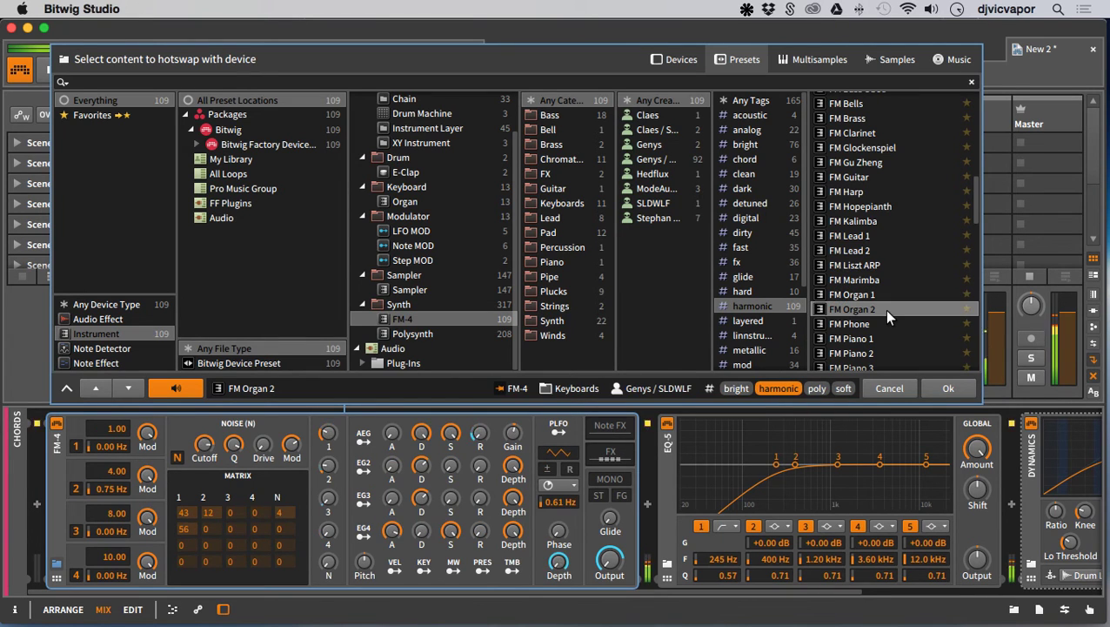
- Audition the four FM Piano presets, FM Piano 1 through FM Piano 4, on the chords
scroll(882, 324, "down", 3)
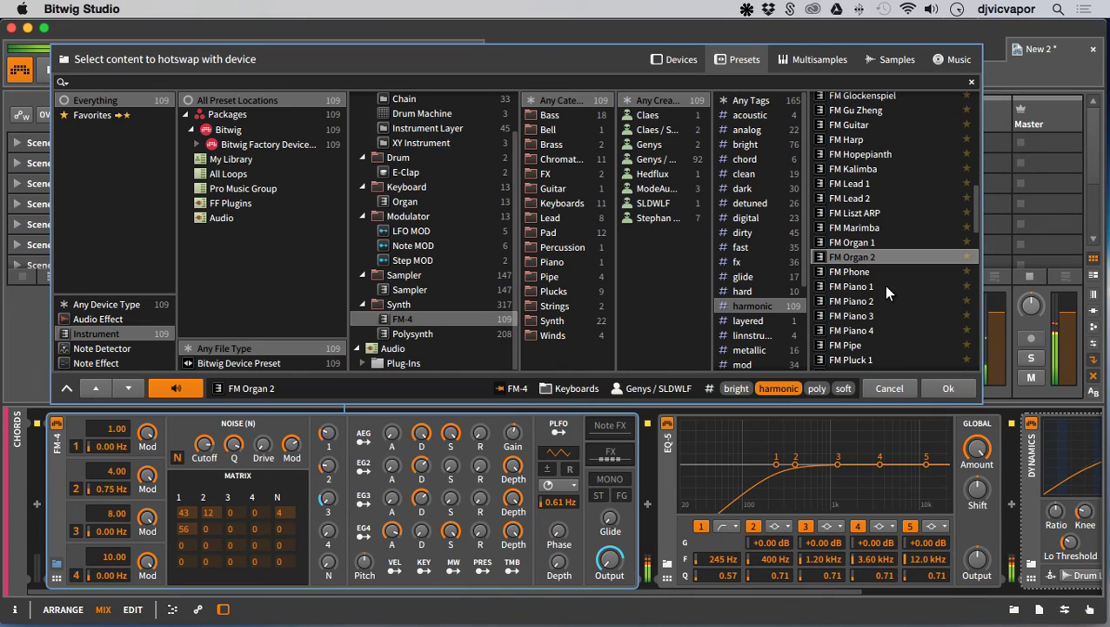
left_click(885, 288)
scroll(884, 292, "down", 3)
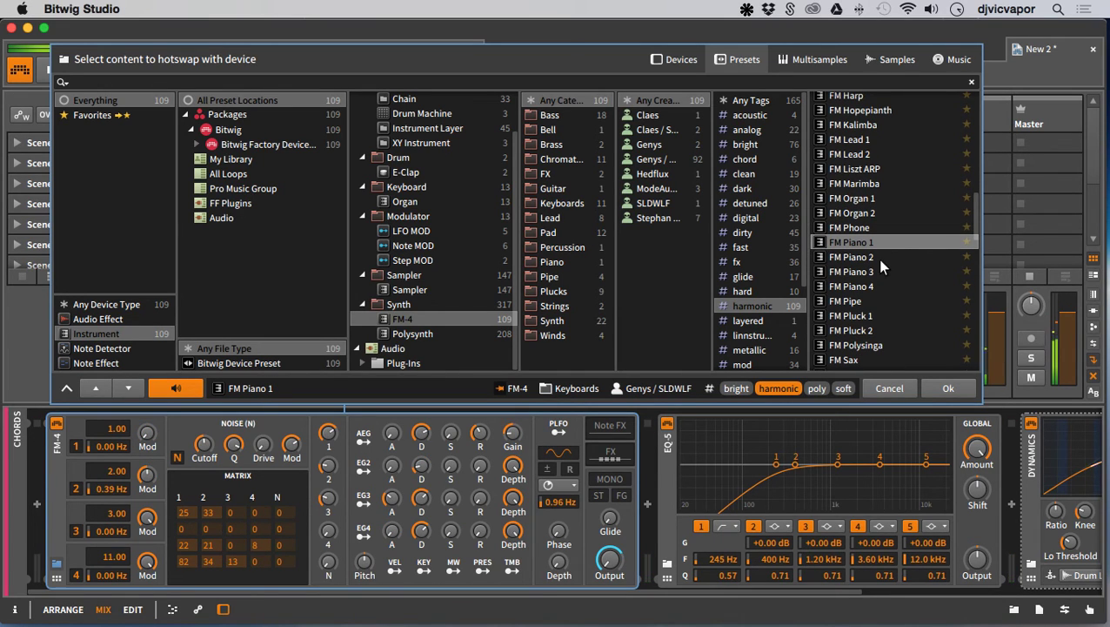
left_click(881, 261)
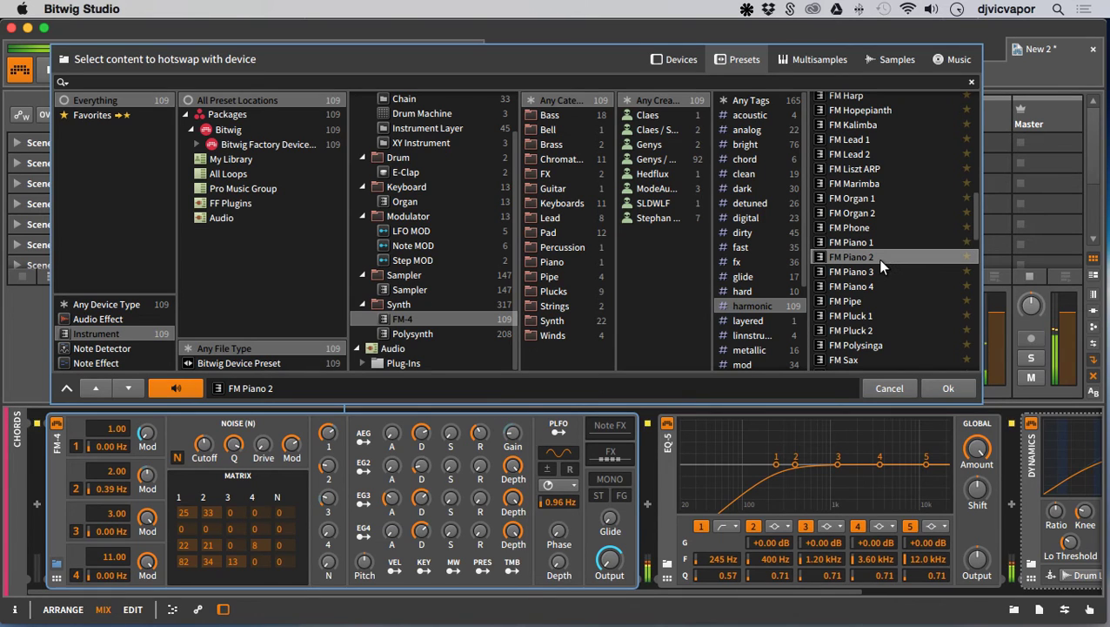
key("Down")
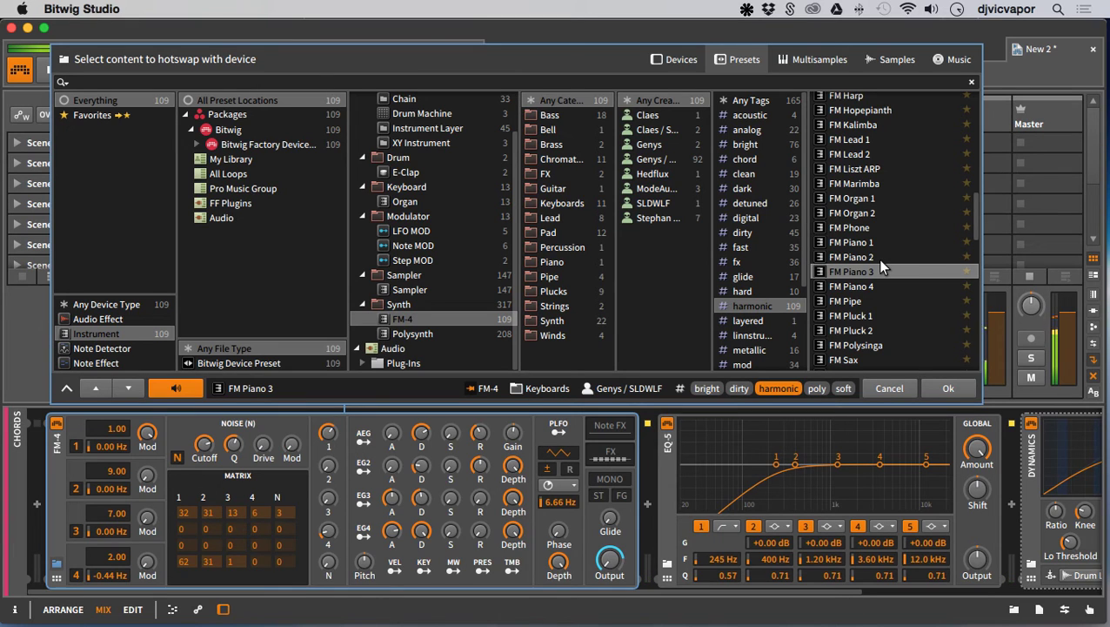
key("Down")
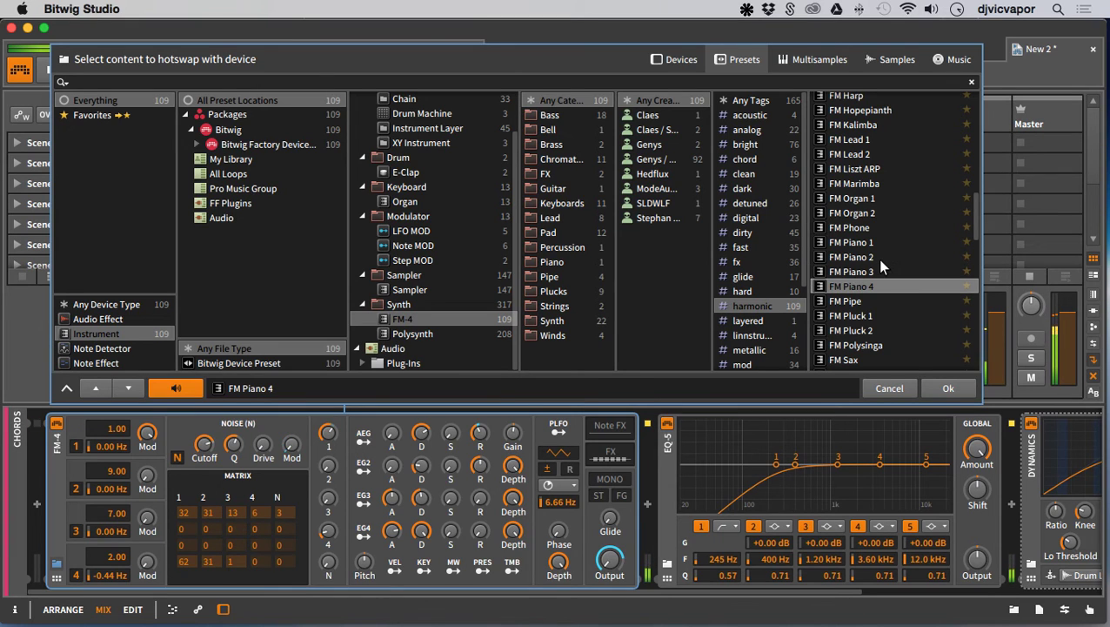
- Audition the FM Pipe, FM Pluck 1, FM Pluck 2 and FM Polysinga presets on the chords
key("Down")
key("Down")
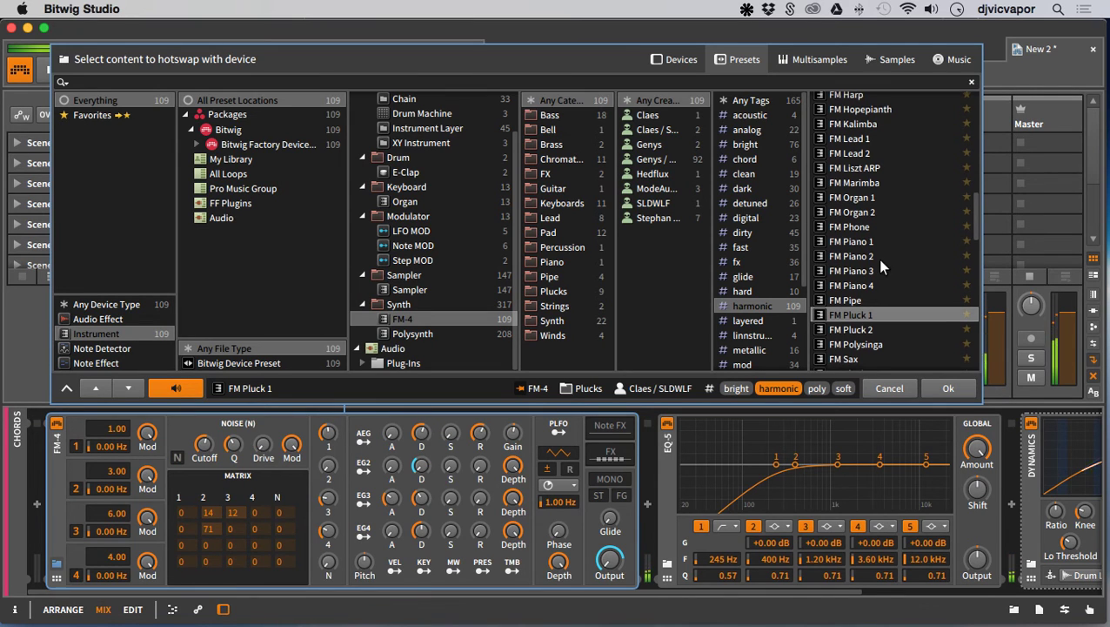
scroll(877, 258, "down", 3)
key("Down")
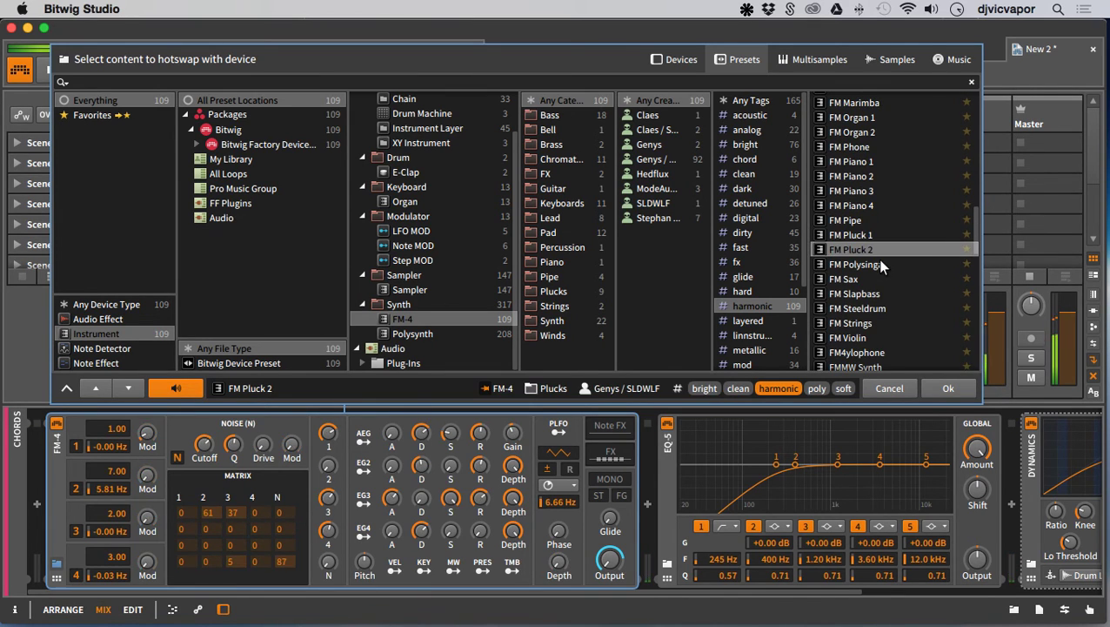
key("Down")
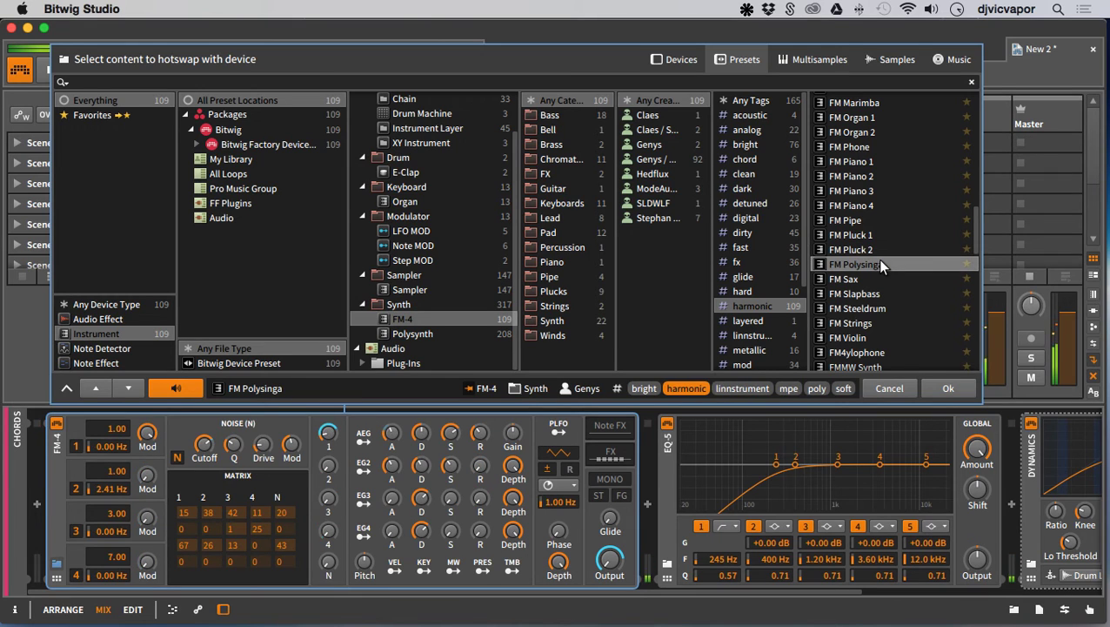
- Audition the FM Sax, FM Slapbass, FM Steeldrum, FM Strings and FM Violin presets on the chords
key("Down")
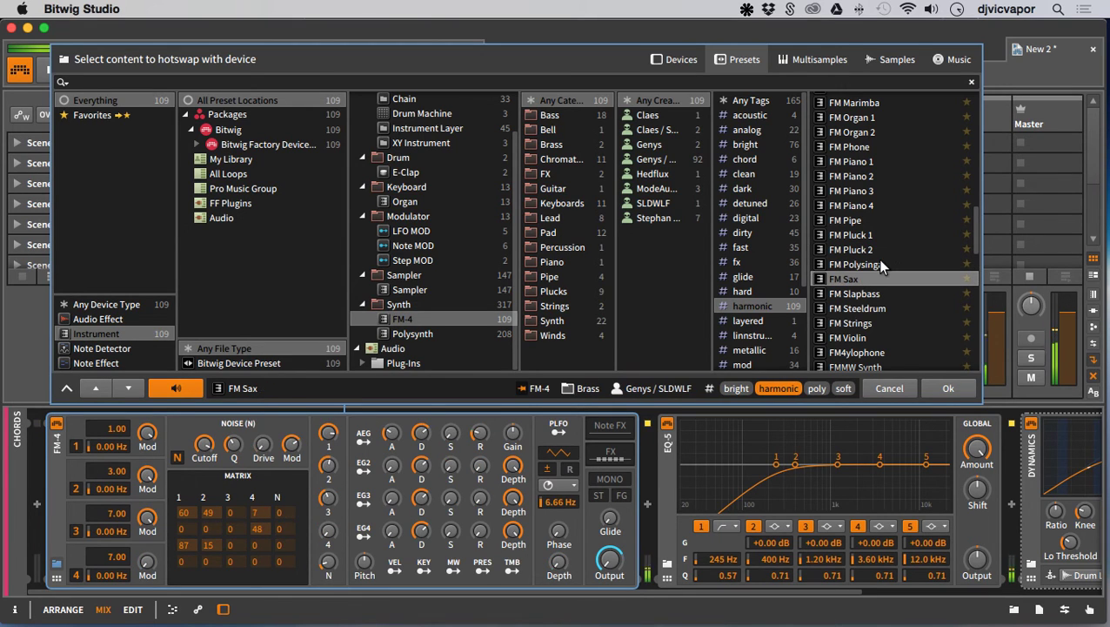
key("Down")
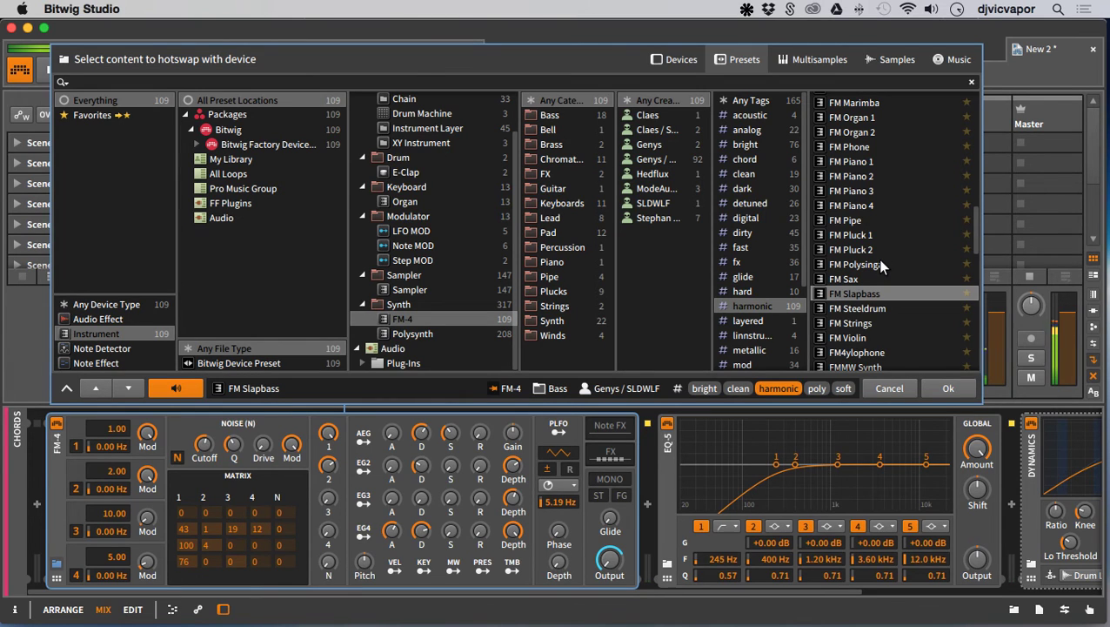
key("Down")
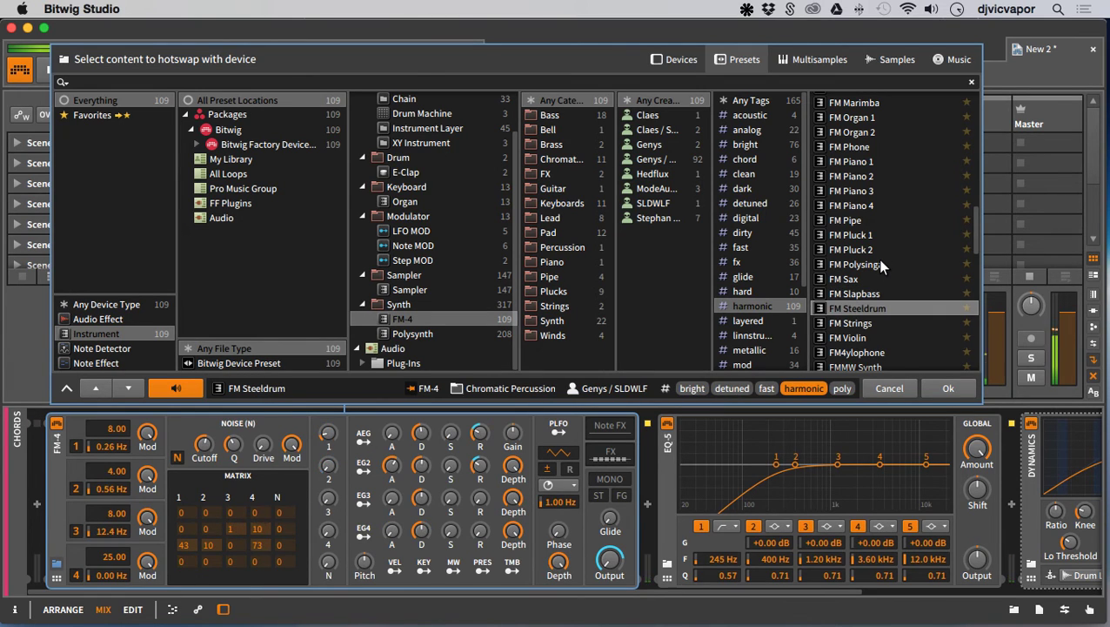
key("Down")
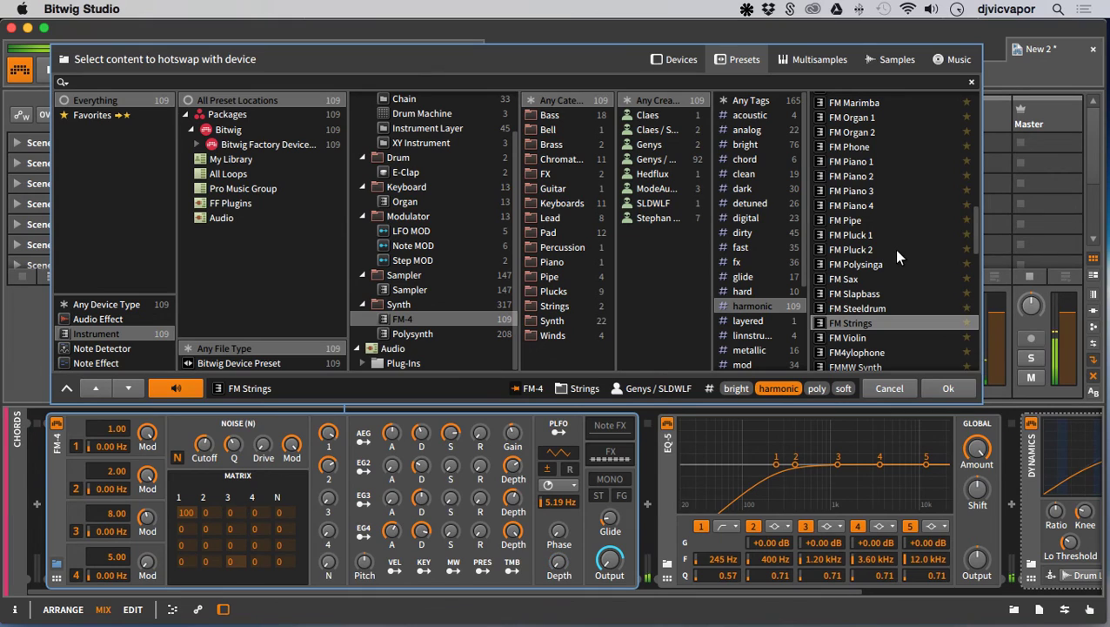
scroll(894, 249, "down", 4)
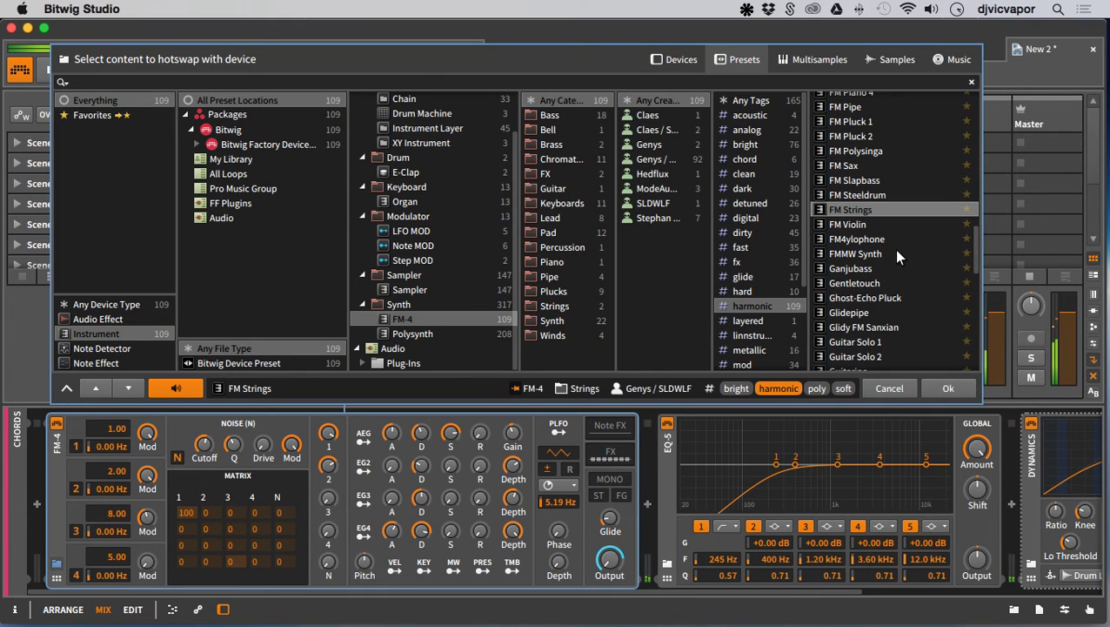
key("Down")
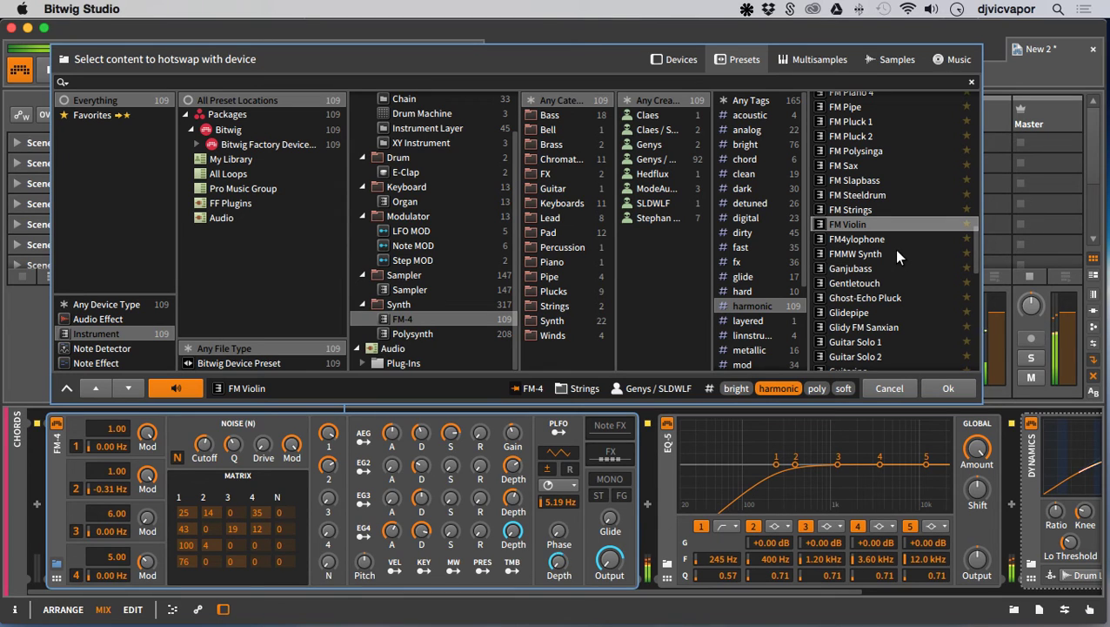
- Audition the Gentletouch, Ghost-Echo Pluck, Hammers, Guitarino and I Like Winter presets on the chords
left_click(883, 280)
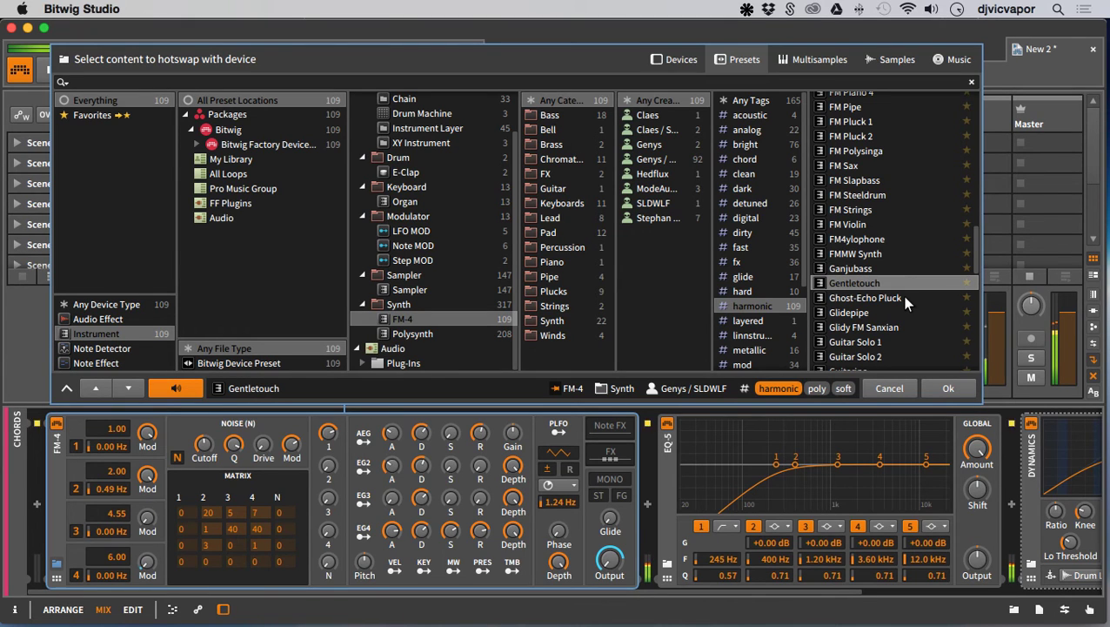
left_click(904, 297)
scroll(905, 301, "down", 3)
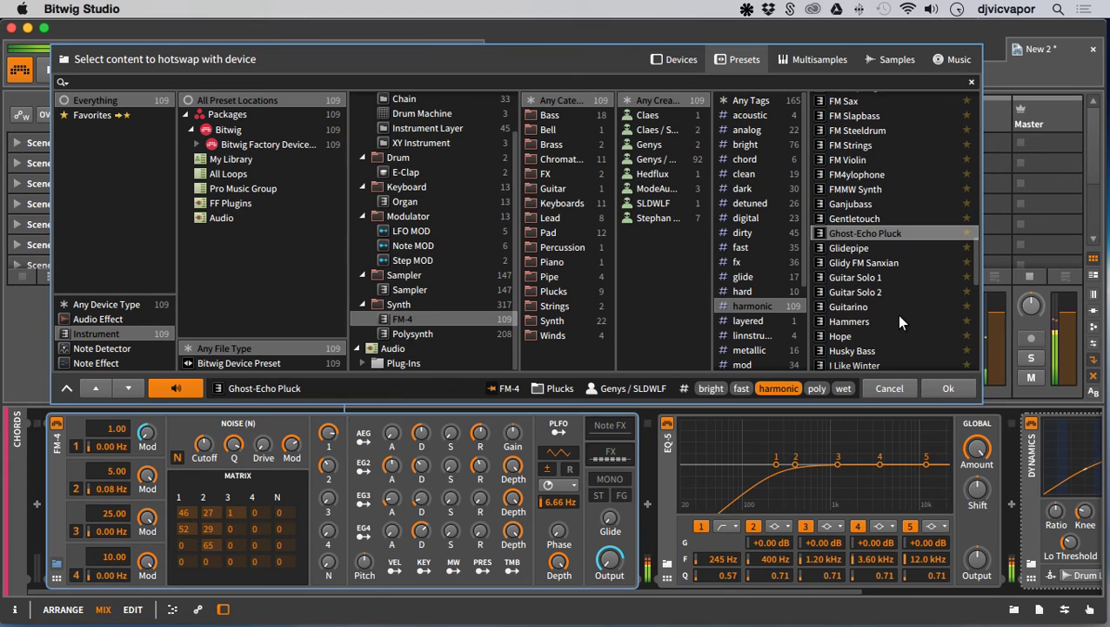
left_click(899, 321)
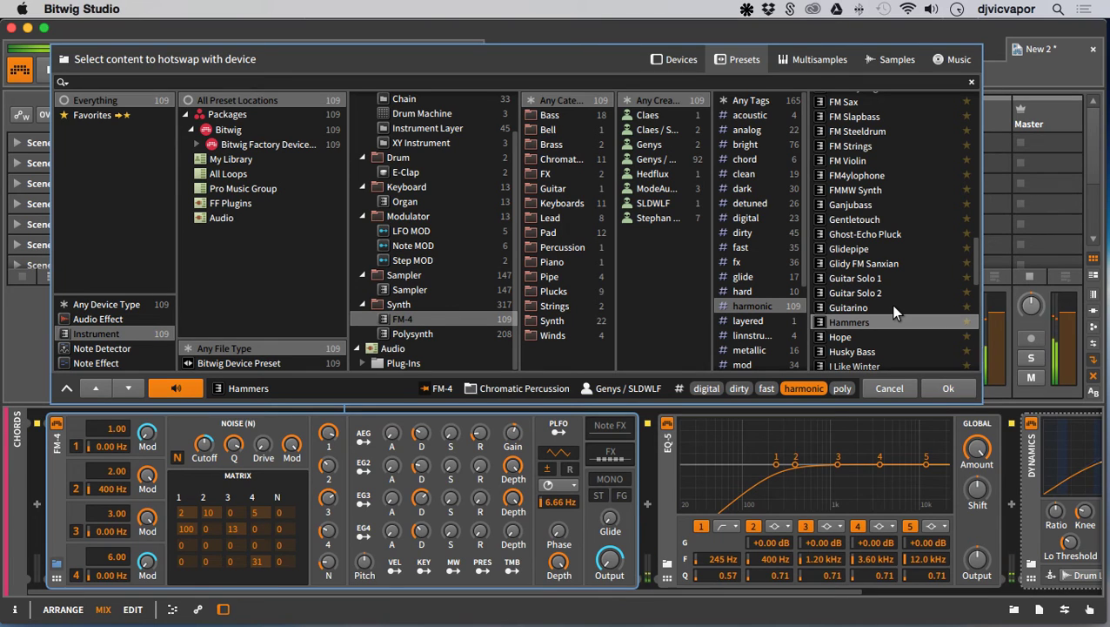
left_click(894, 306)
scroll(893, 306, "down", 1)
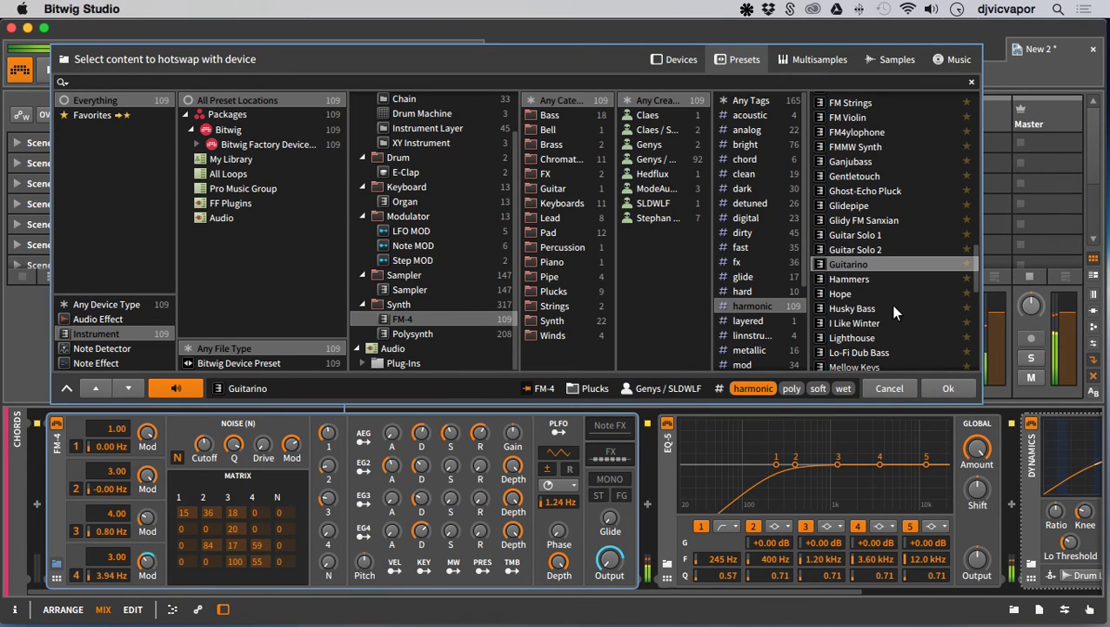
left_click(894, 317)
scroll(894, 317, "down", 1)
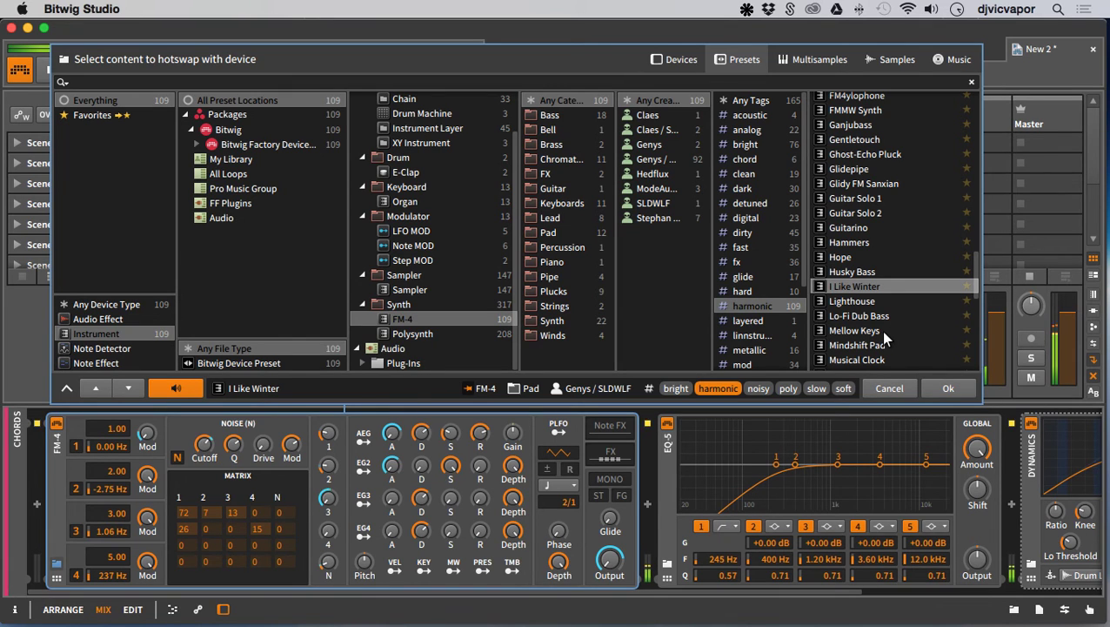
- Load the Mellow Keys preset into the Chords track's FM-4
left_click(880, 330)
scroll(918, 319, "down", 1)
scroll(921, 322, "down", 1)
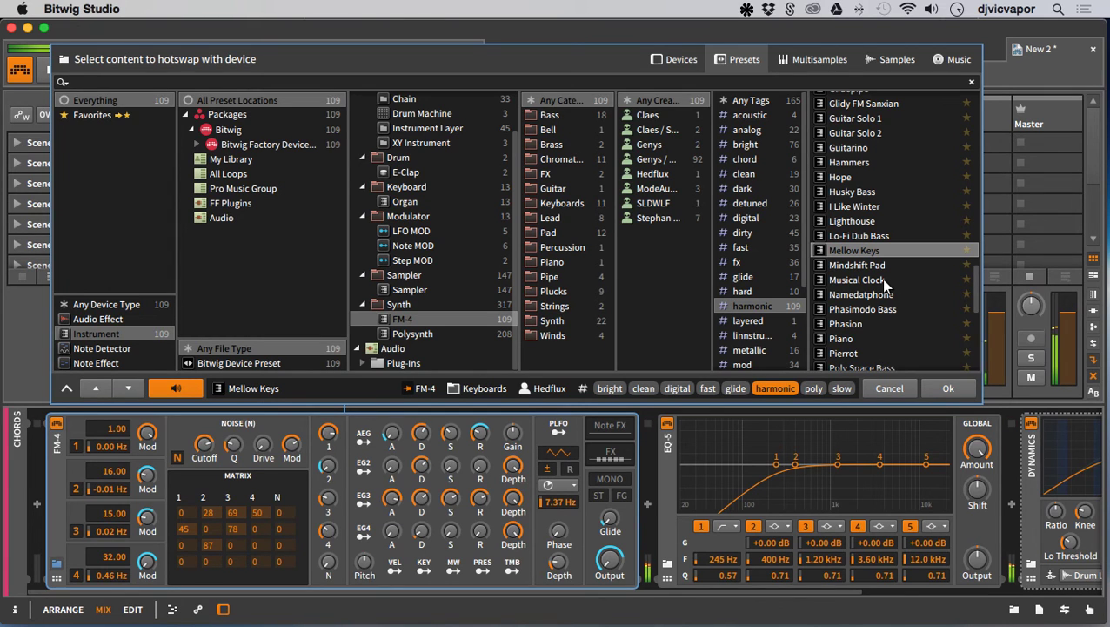
left_click(949, 388)
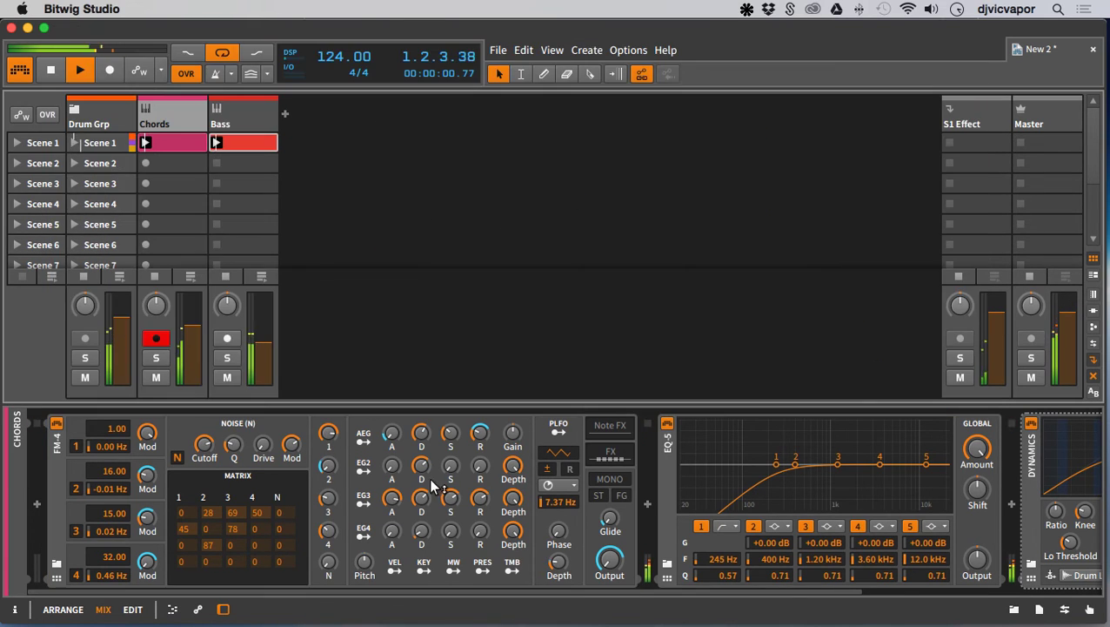
- Try the Freq. macro of the FM-4 on the Chords track and disarm the track for recording
left_click(57, 579)
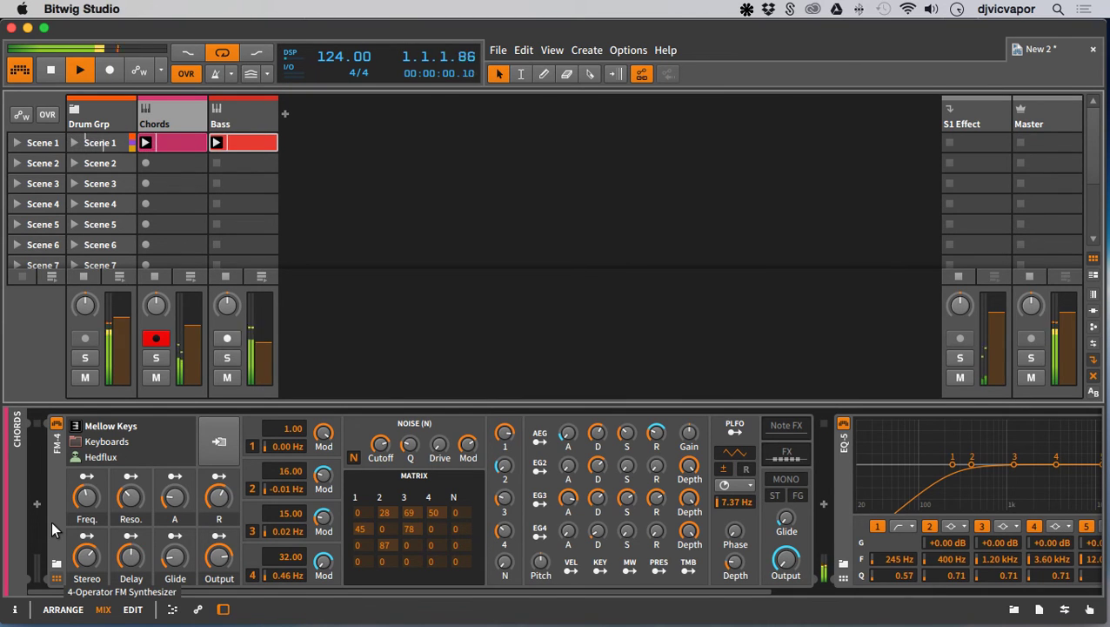
left_click_drag(86, 497, 82, 496)
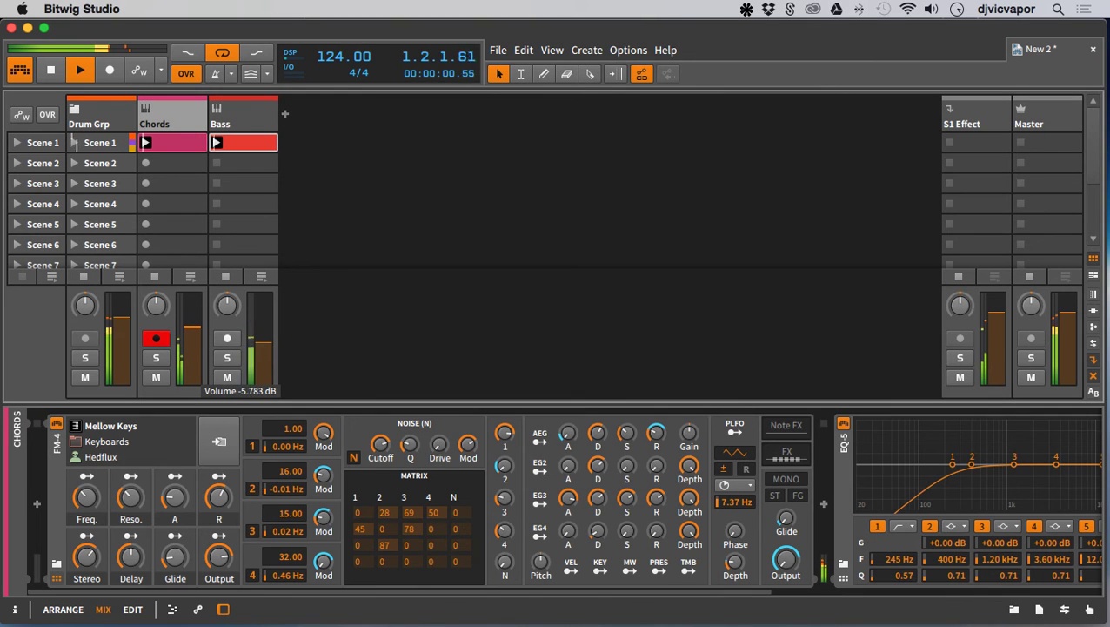
left_click(162, 340)
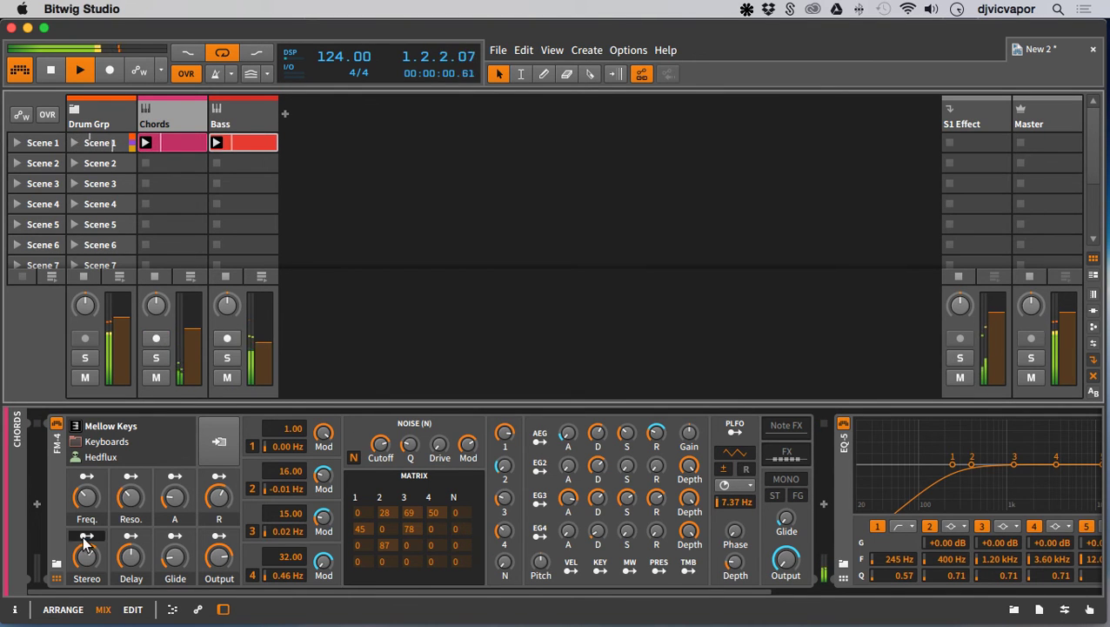
left_click(56, 578)
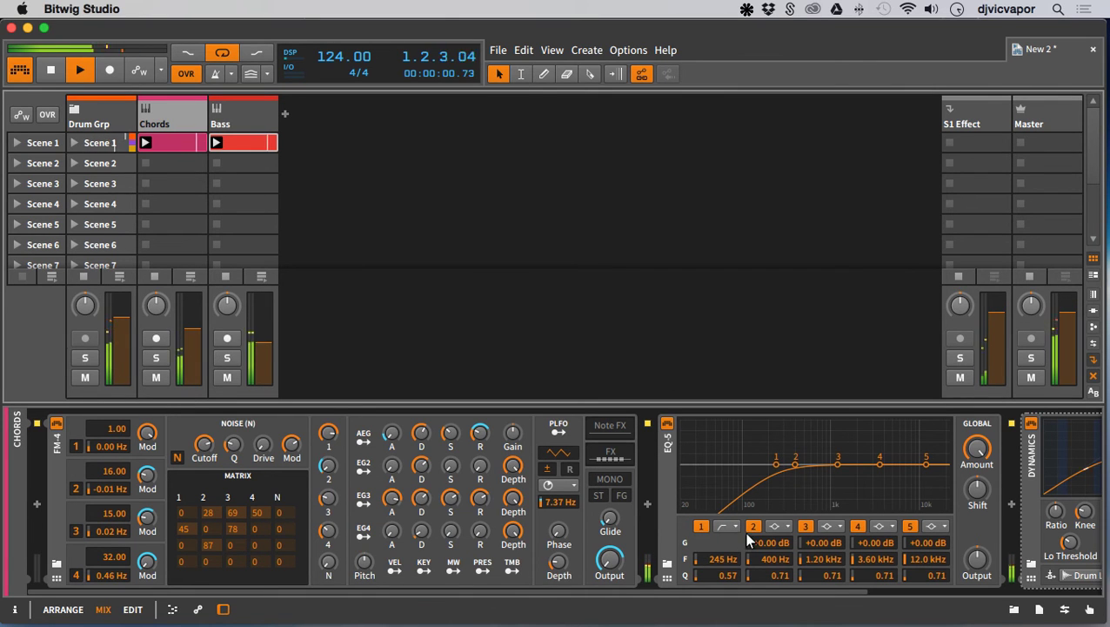
- Raise the high threshold of the Chords track's sidechained Dynamics device and fine-tune its low threshold and attack to soften the ducking
left_click_drag(769, 598, 1005, 592)
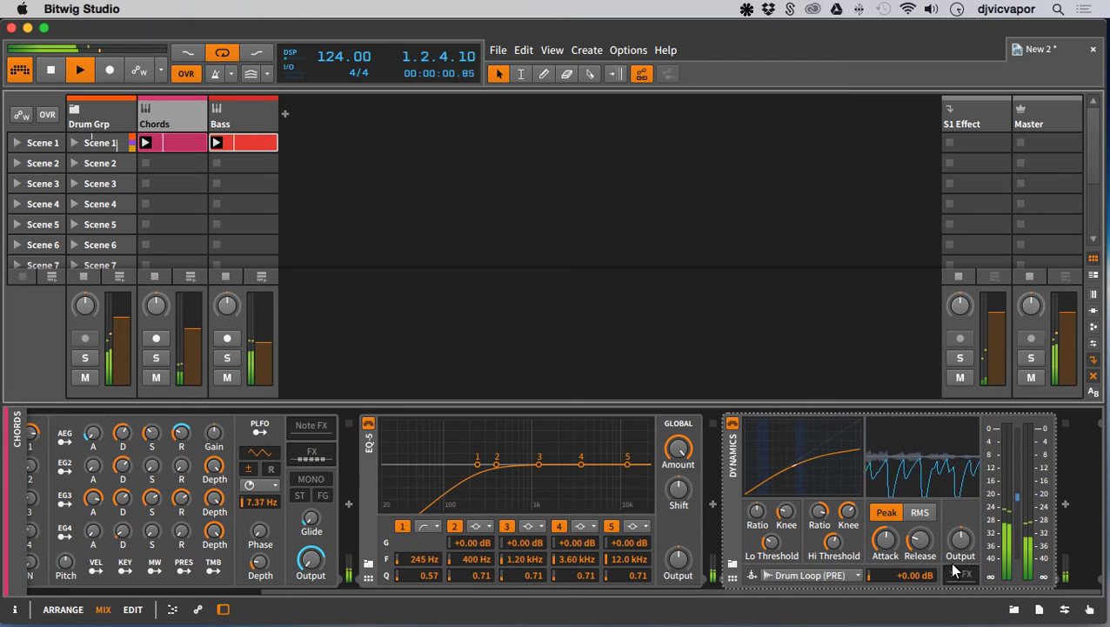
mouse_move(855, 563)
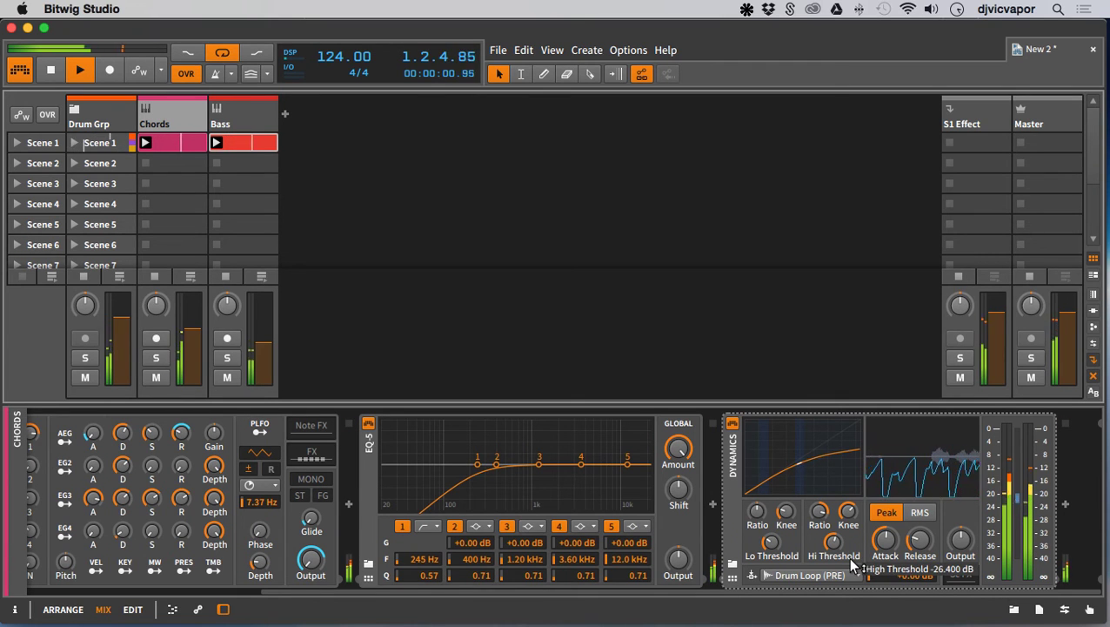
mouse_move(888, 541)
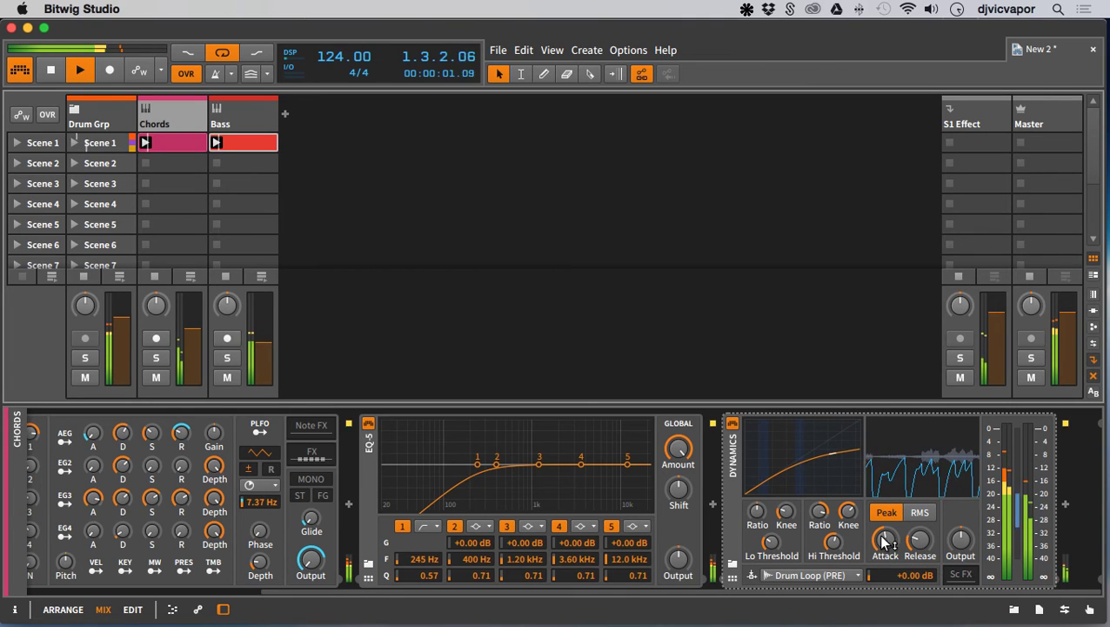
mouse_move(820, 512)
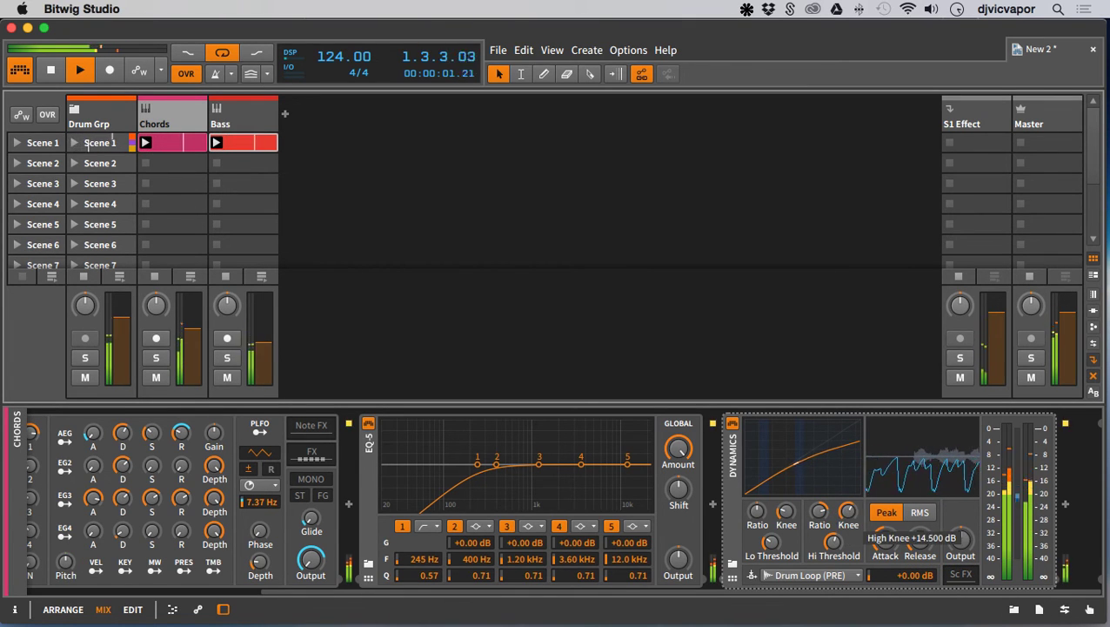
mouse_move(832, 541)
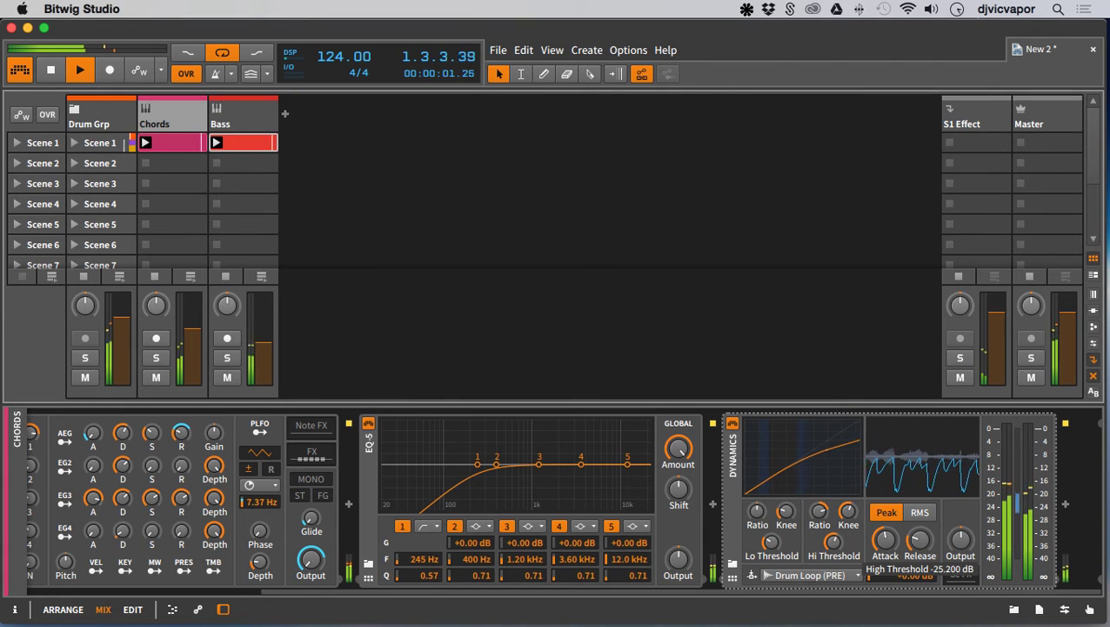
left_click_drag(833, 541, 832, 522)
left_click_drag(773, 545, 772, 545)
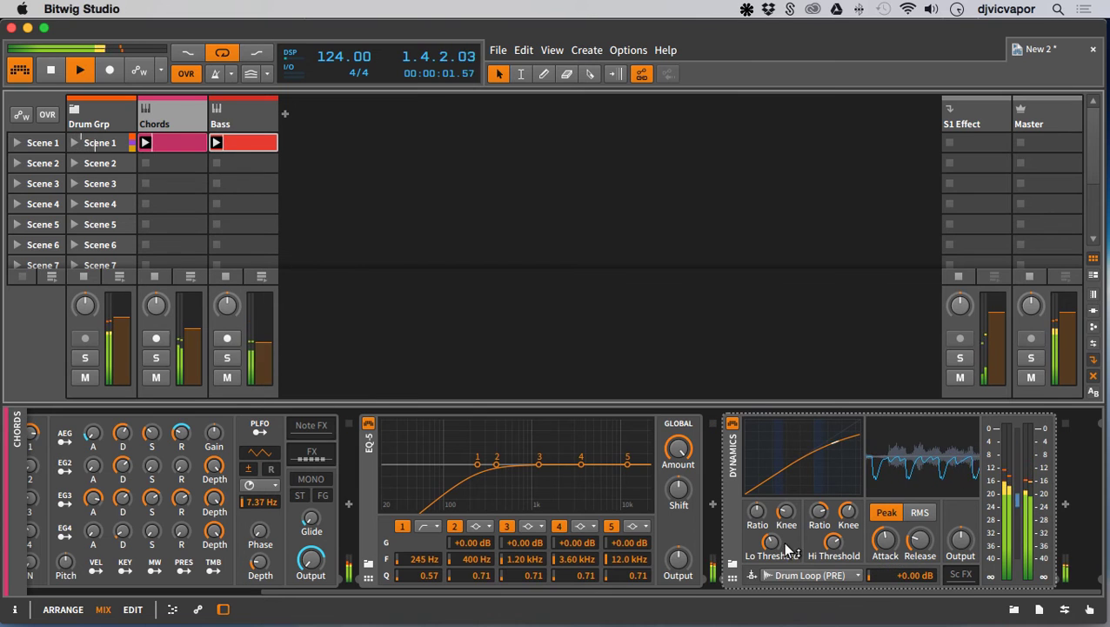
left_click_drag(882, 541, 913, 537)
mouse_move(915, 543)
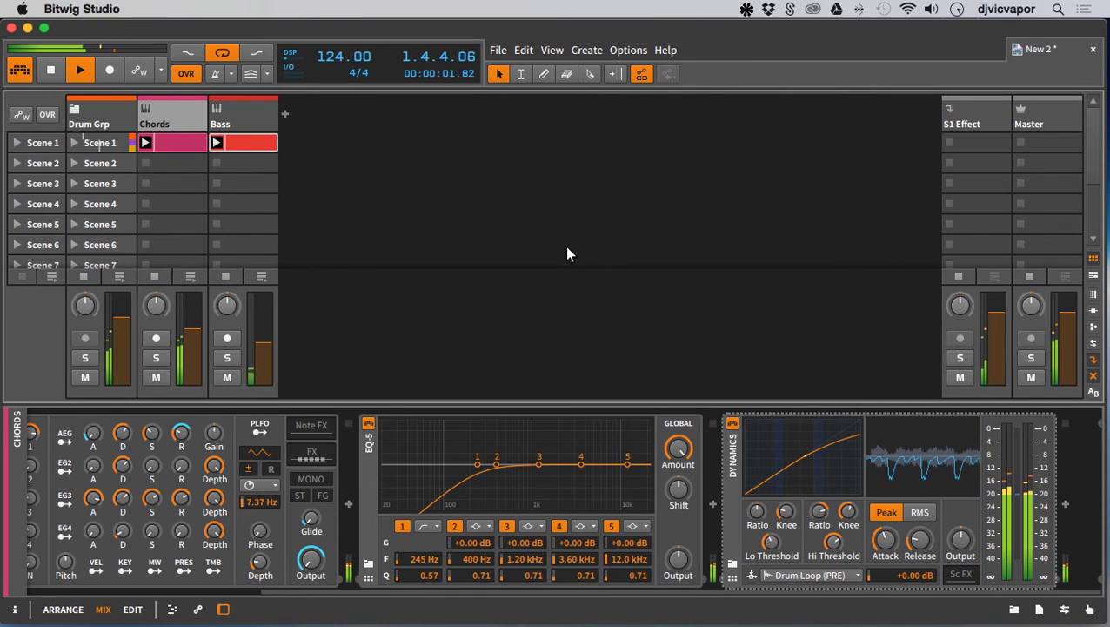
- Lower the Chords track's volume slightly and balance it against the Bass track's level
left_click_drag(696, 597, 354, 587)
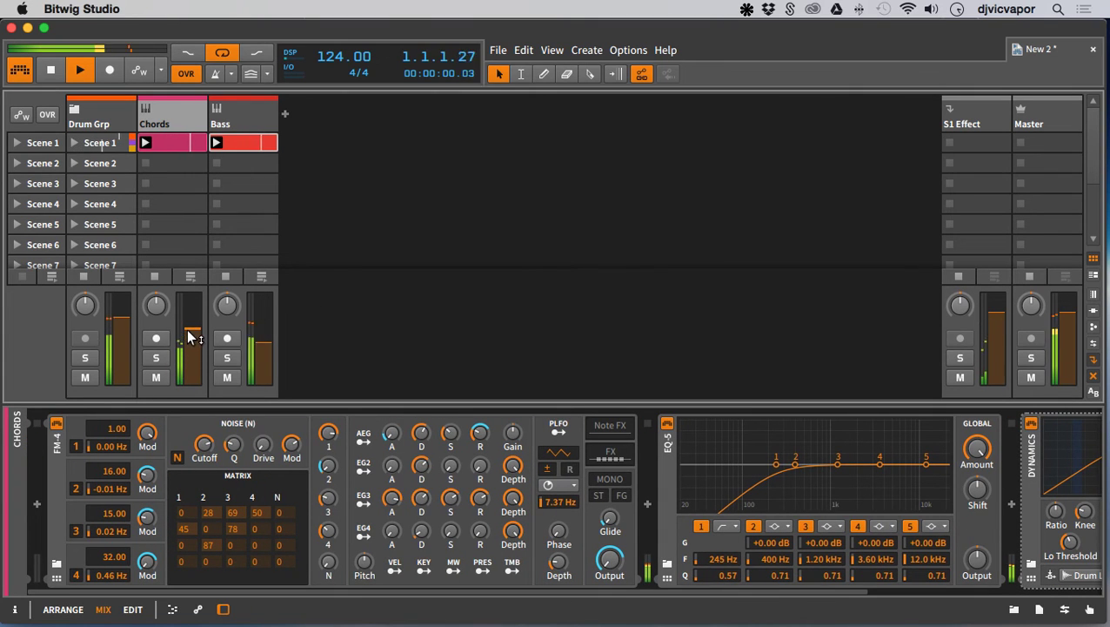
left_click_drag(190, 332, 197, 338)
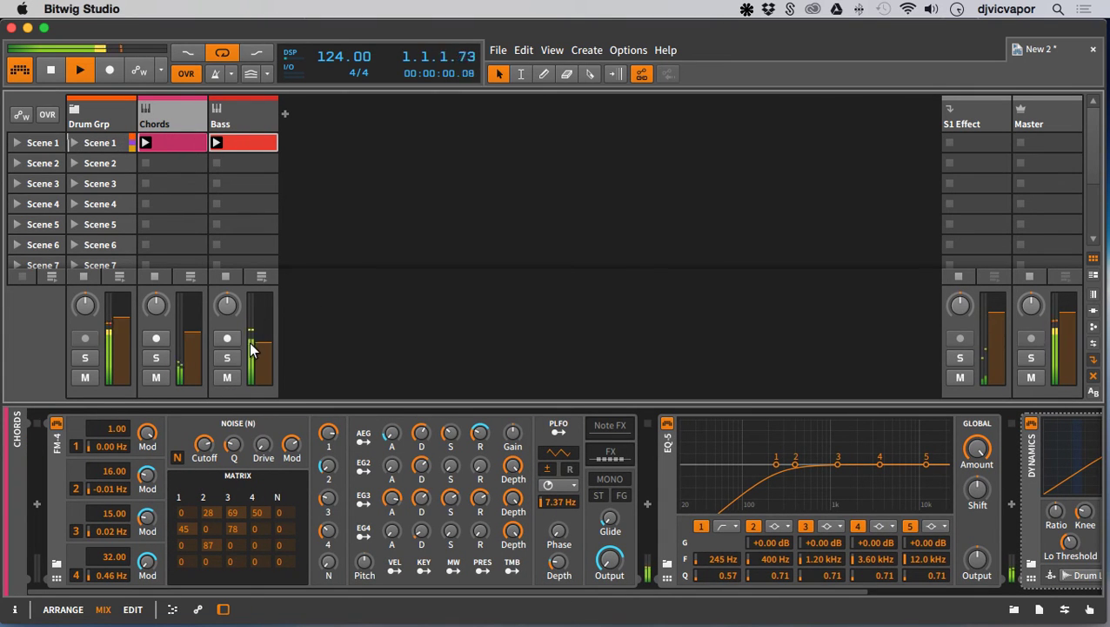
left_click_drag(260, 354, 260, 354)
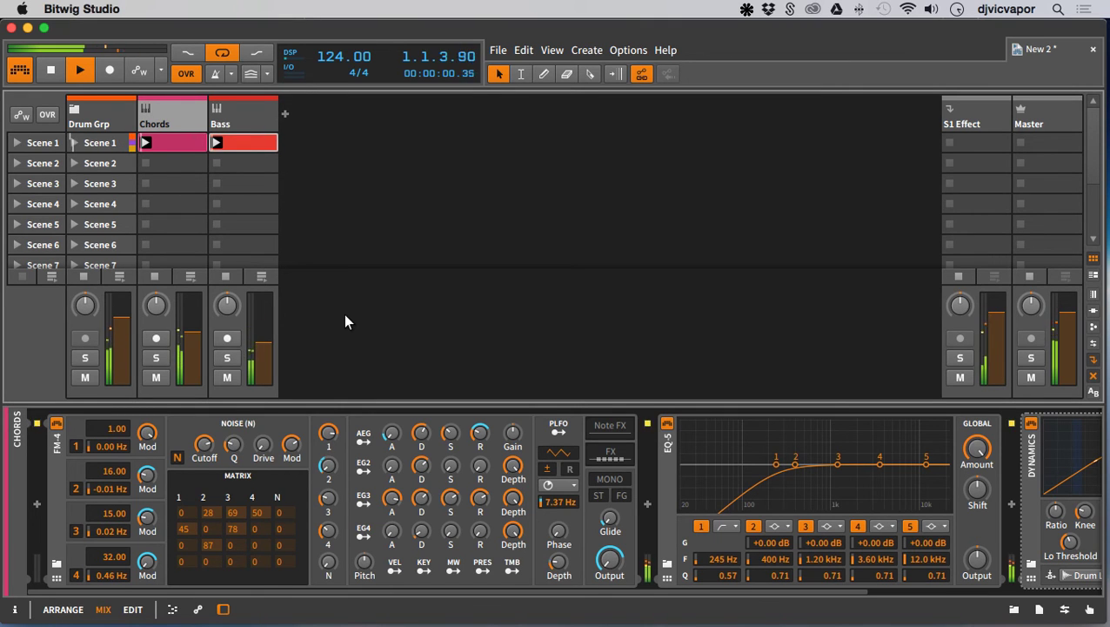
- Duplicate the Bass instrument track, mute the original and launch the clip on the copy
right_click(249, 127)
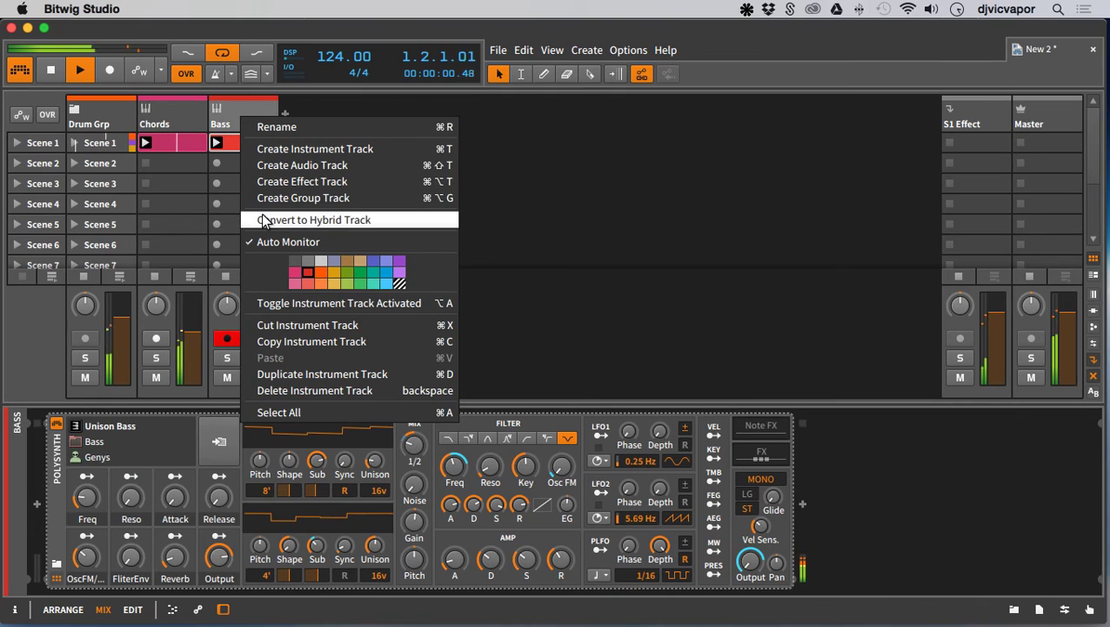
left_click(260, 374)
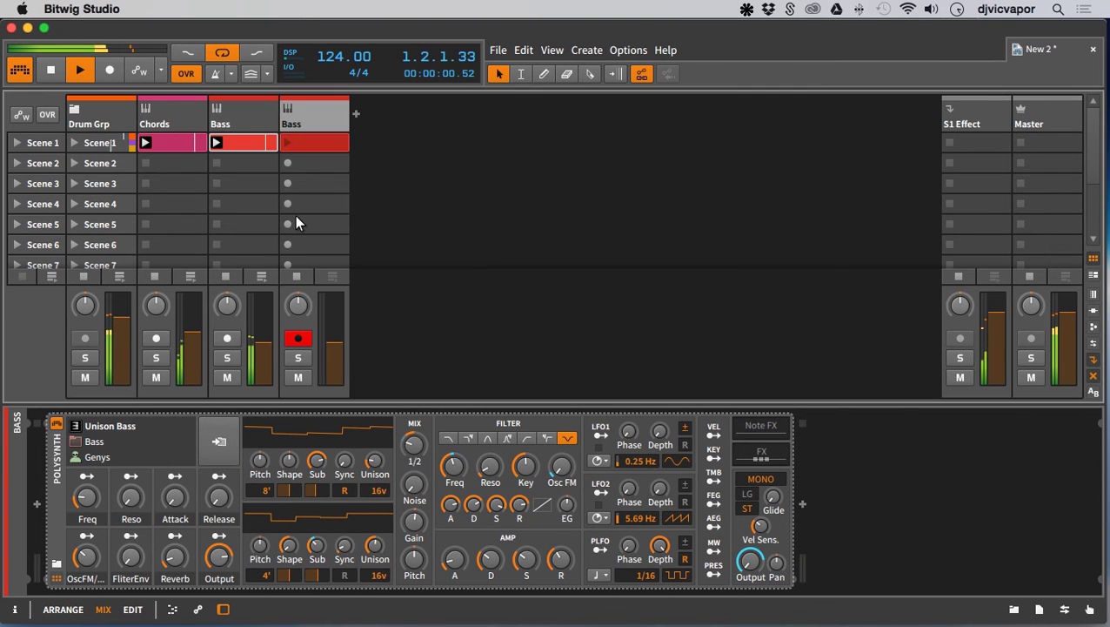
left_click(227, 377)
left_click(287, 143)
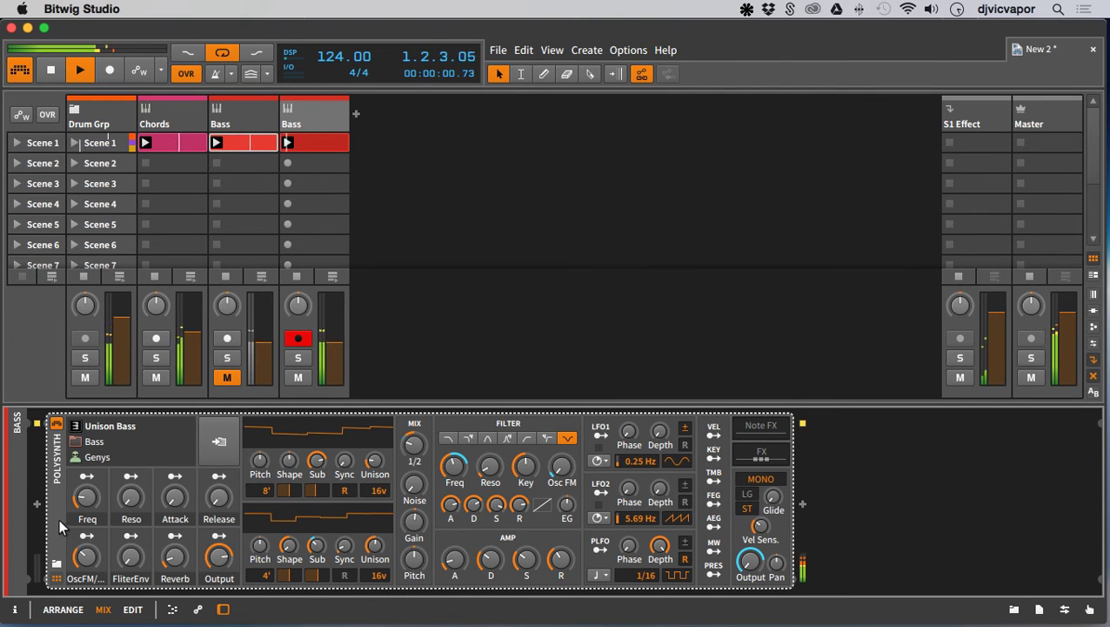
- Replace the Polysynth on the duplicated Bass track with the FabFilter Twin 2 synth
key("Delete")
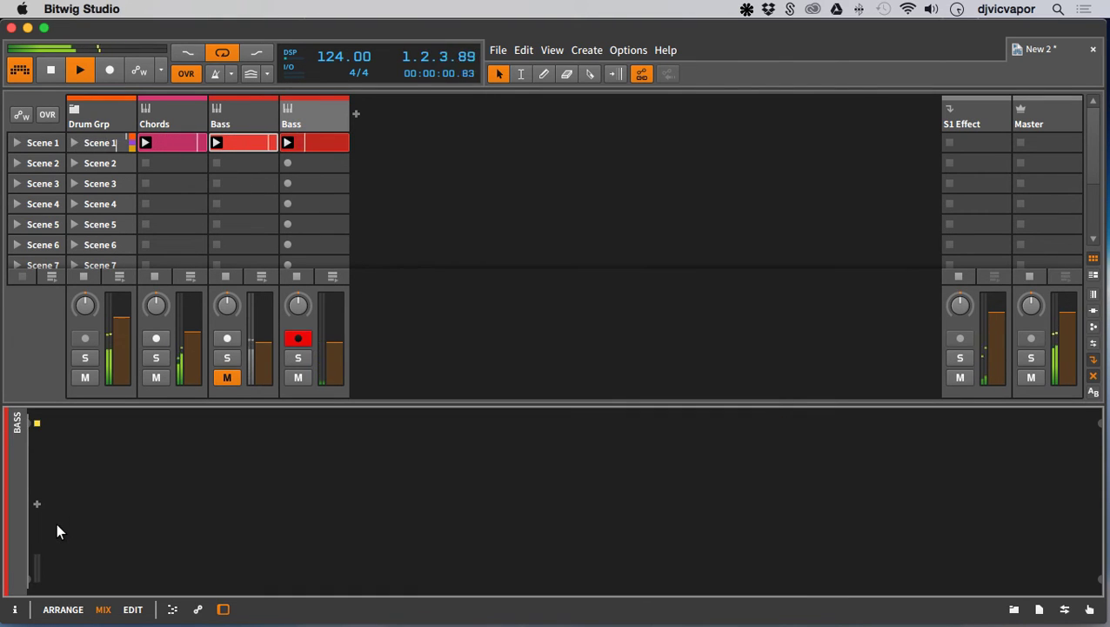
left_click(36, 503)
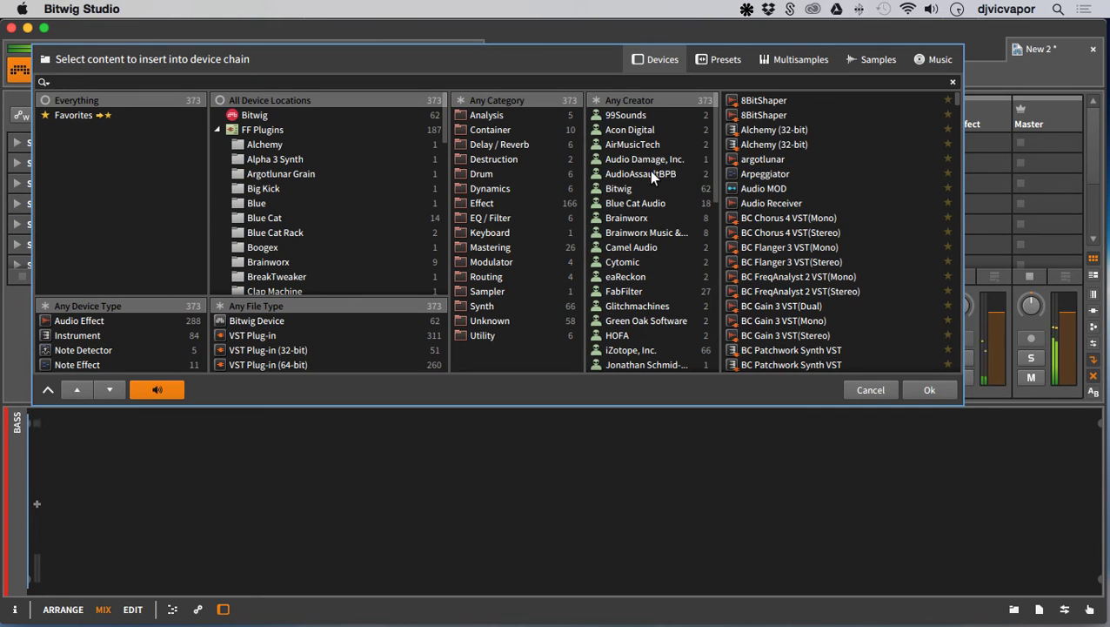
scroll(243, 198, "down", 5)
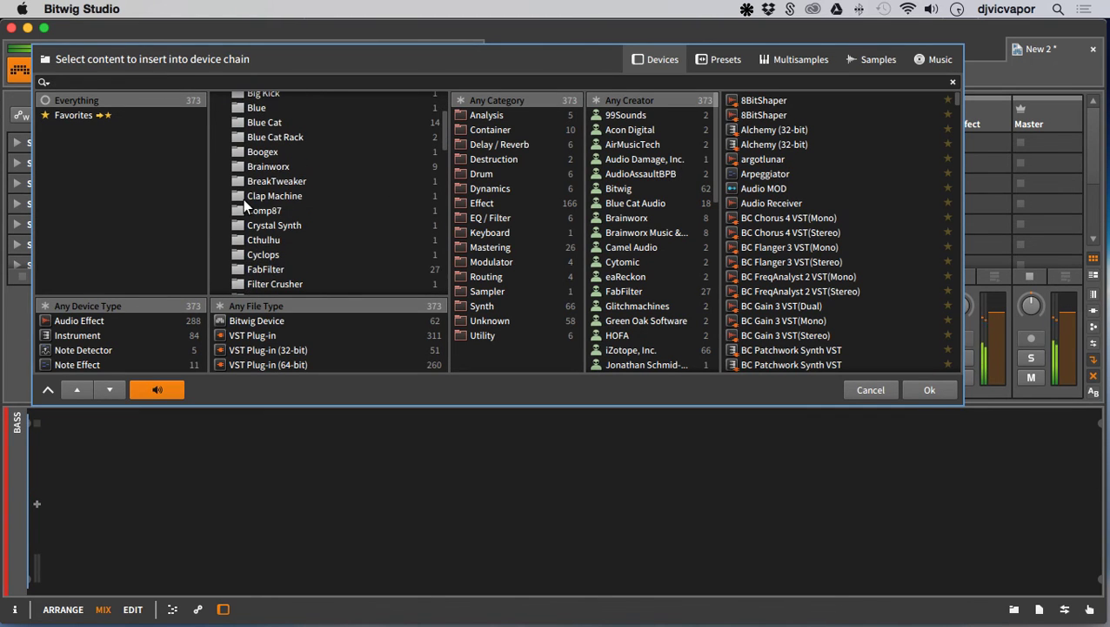
left_click(240, 259)
left_click(239, 263)
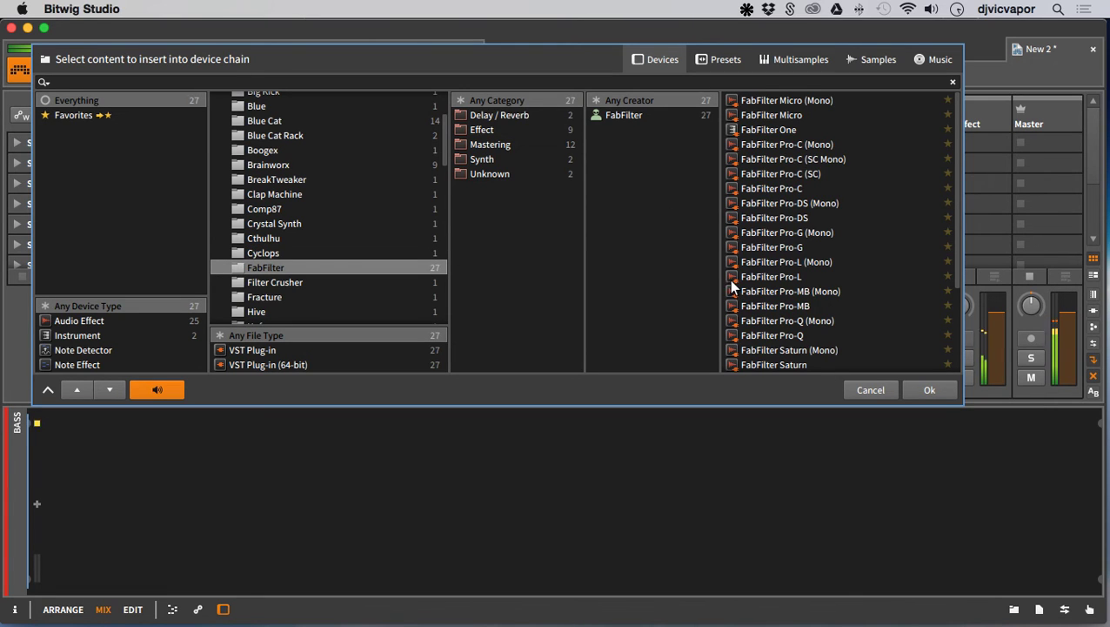
scroll(735, 287, "down", 3)
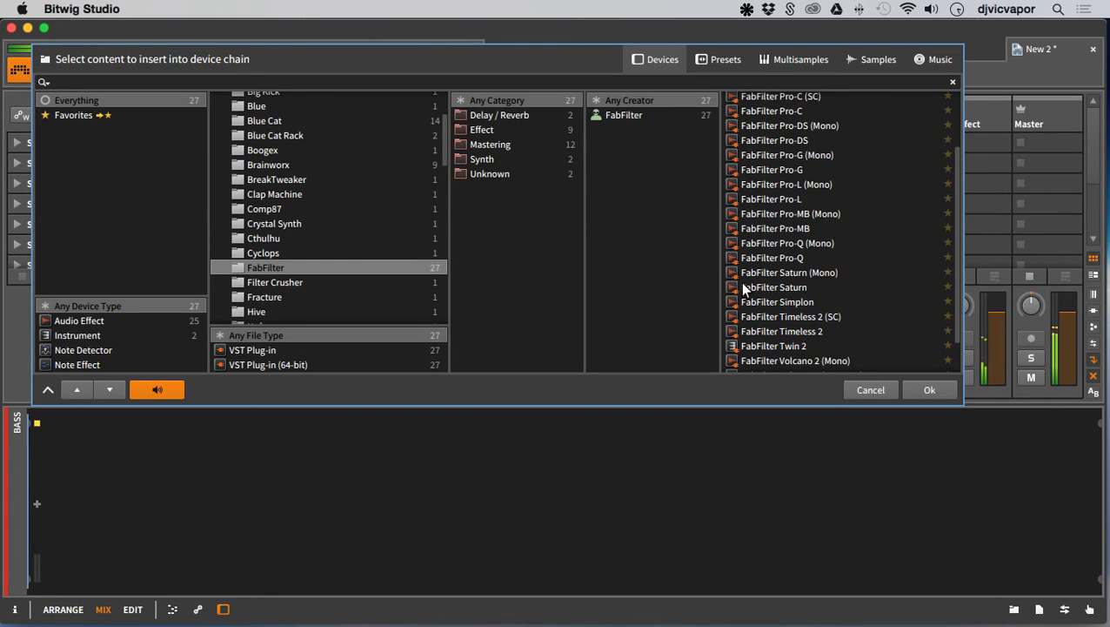
scroll(746, 291, "down", 1)
left_click(747, 345)
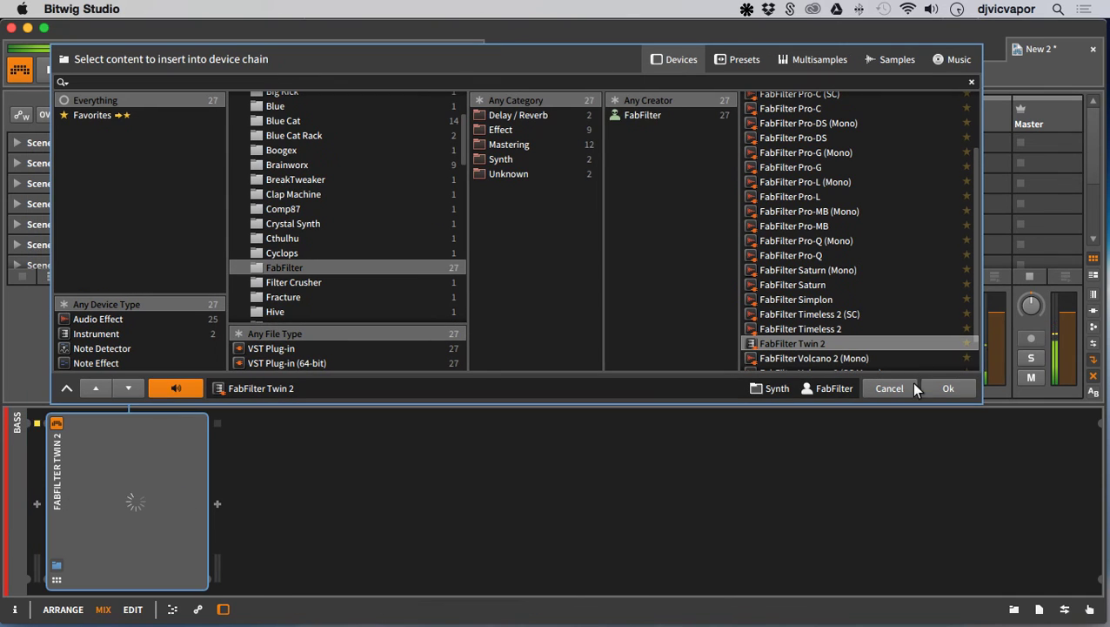
left_click(932, 387)
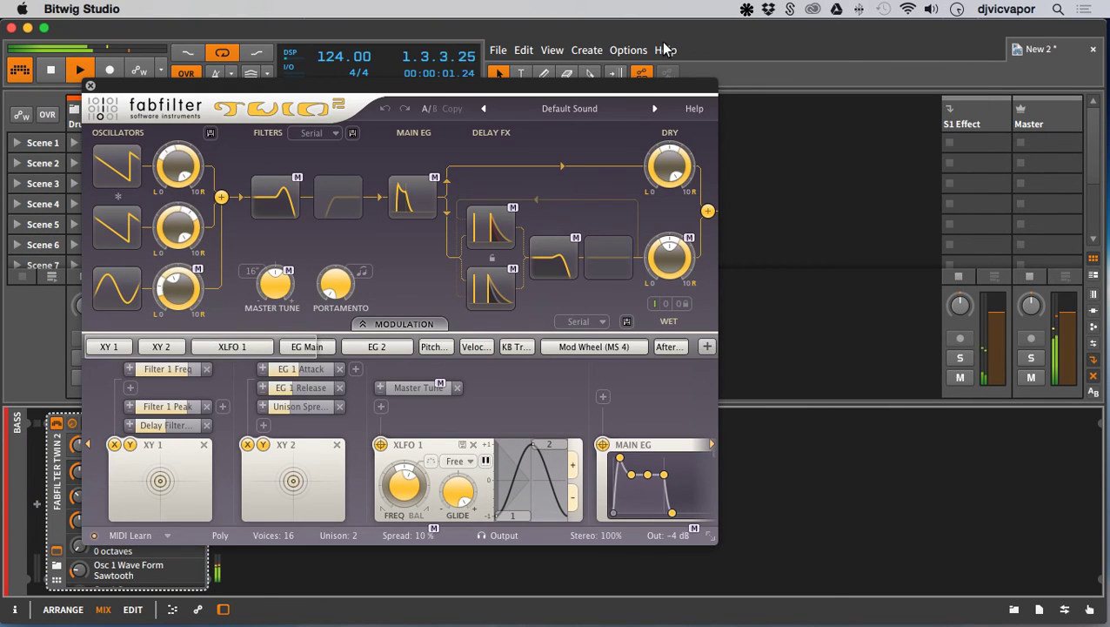
- Load the Bassic FM DJM preset from the Vintage bass category into Twin 2
left_click(569, 109)
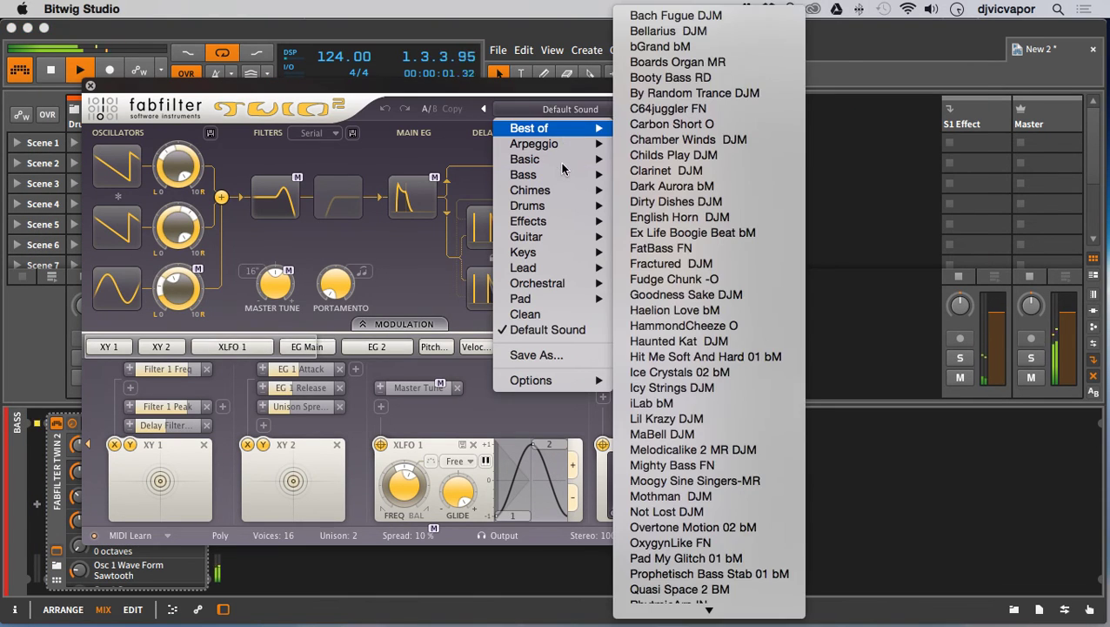
mouse_move(561, 179)
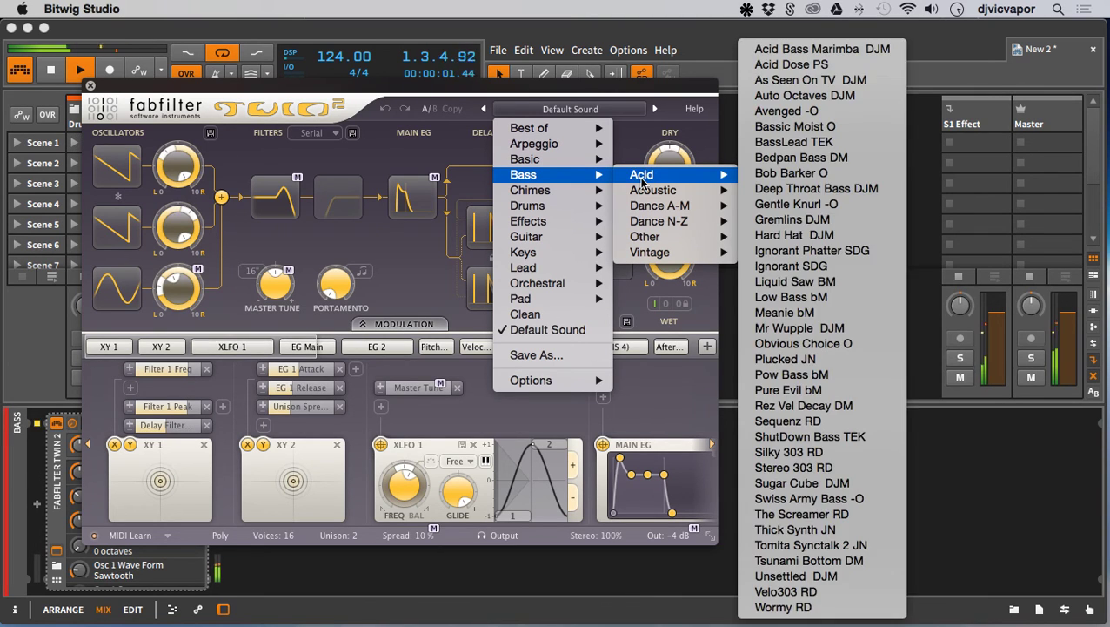
mouse_move(649, 193)
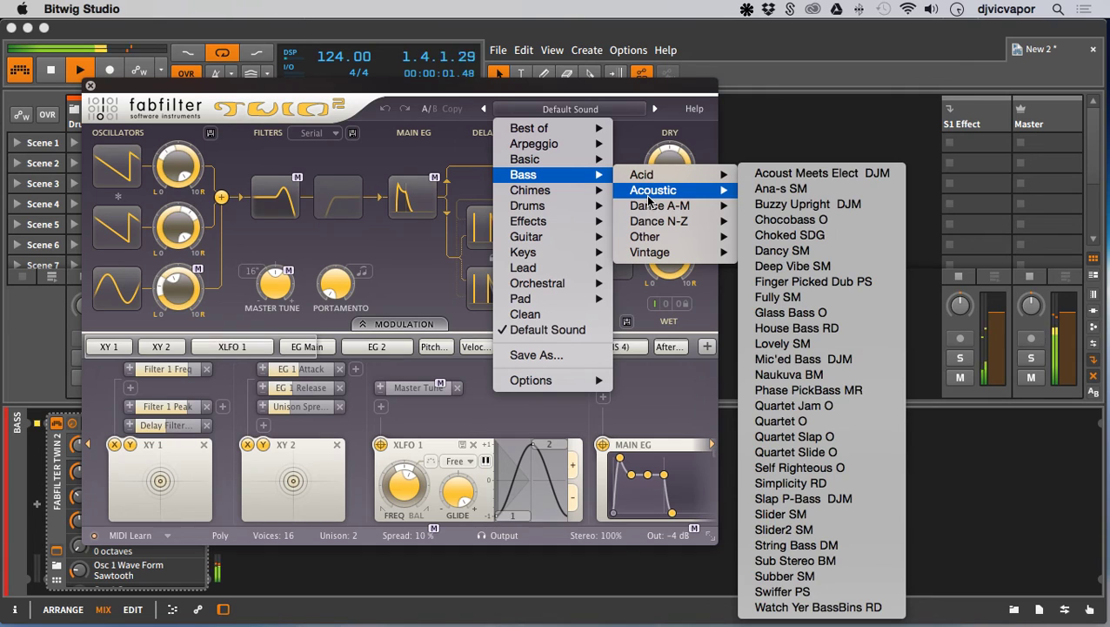
mouse_move(648, 252)
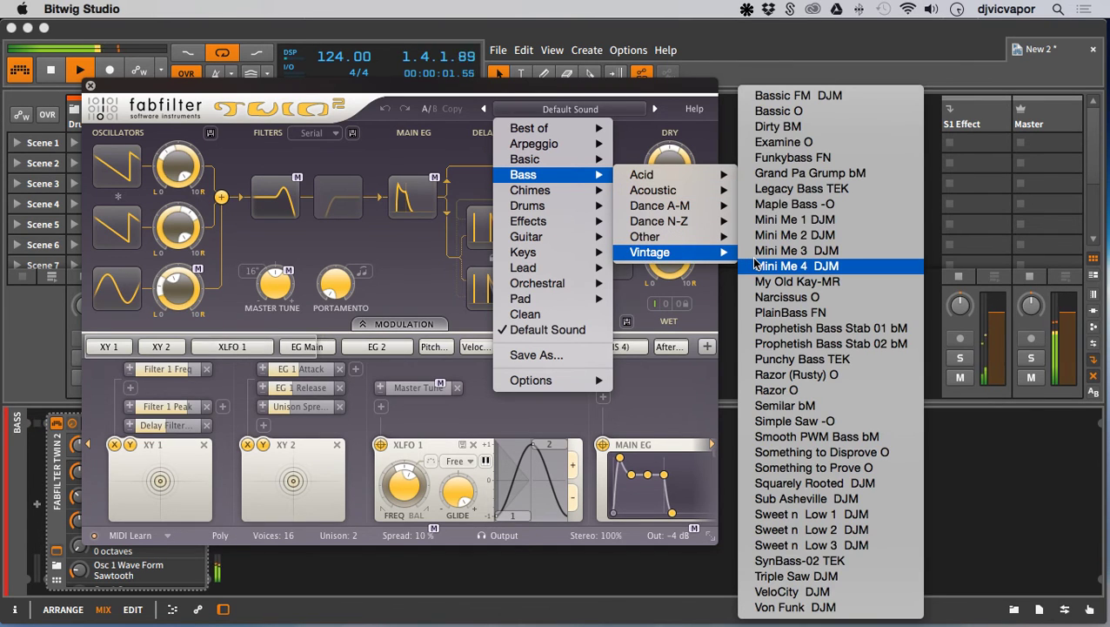
left_click(798, 97)
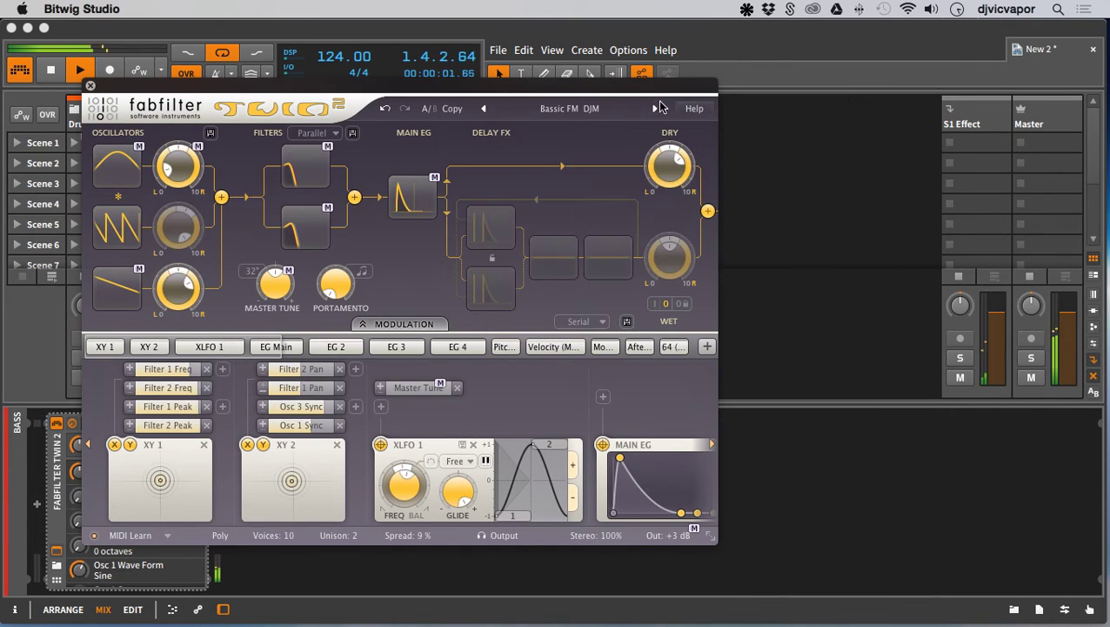
- Reposition the Twin 2 window clear of the mixer and adjust the duplicated Bass track's volume
left_click_drag(654, 90, 942, 100)
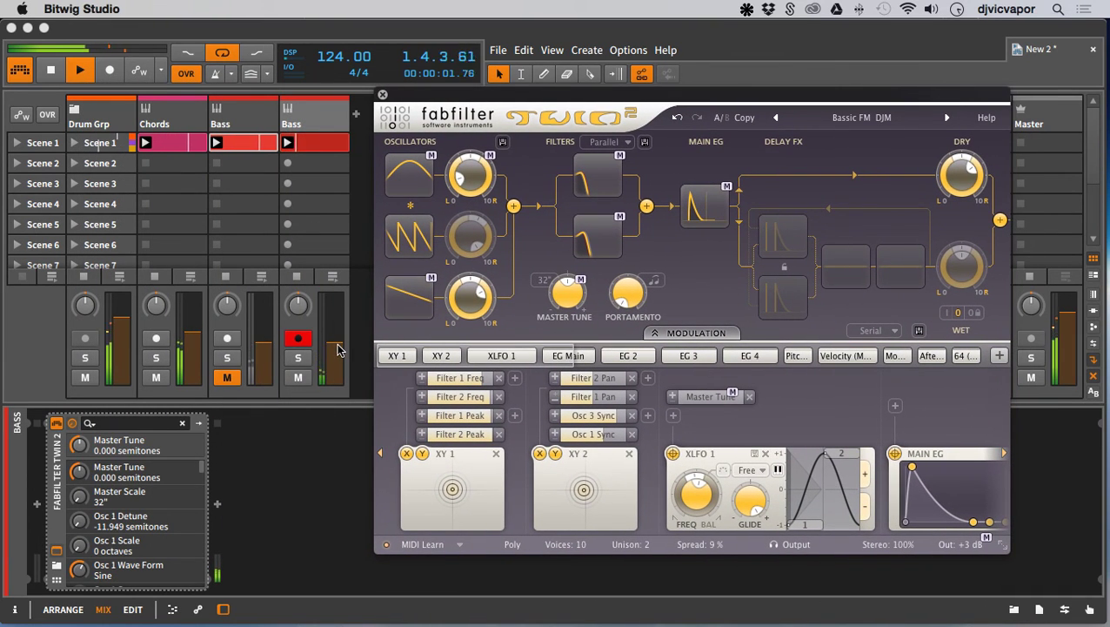
left_click_drag(336, 300, 336, 337)
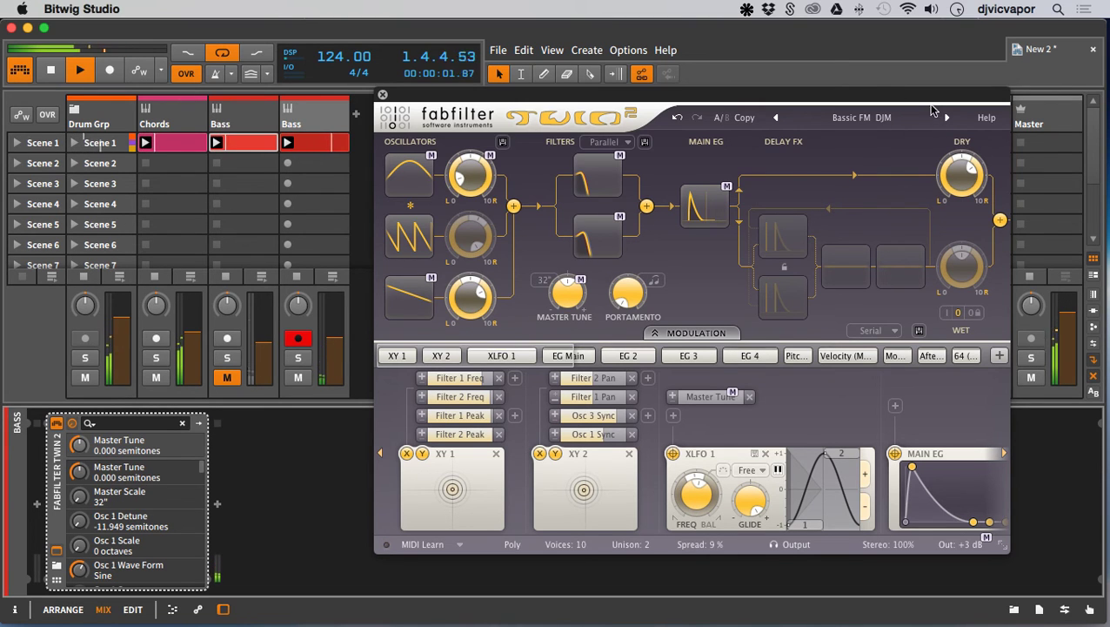
left_click_drag(928, 104, 900, 96)
- Step through the following Twin 2 bass presets and load Grand Pa Grump bM
left_click(906, 119)
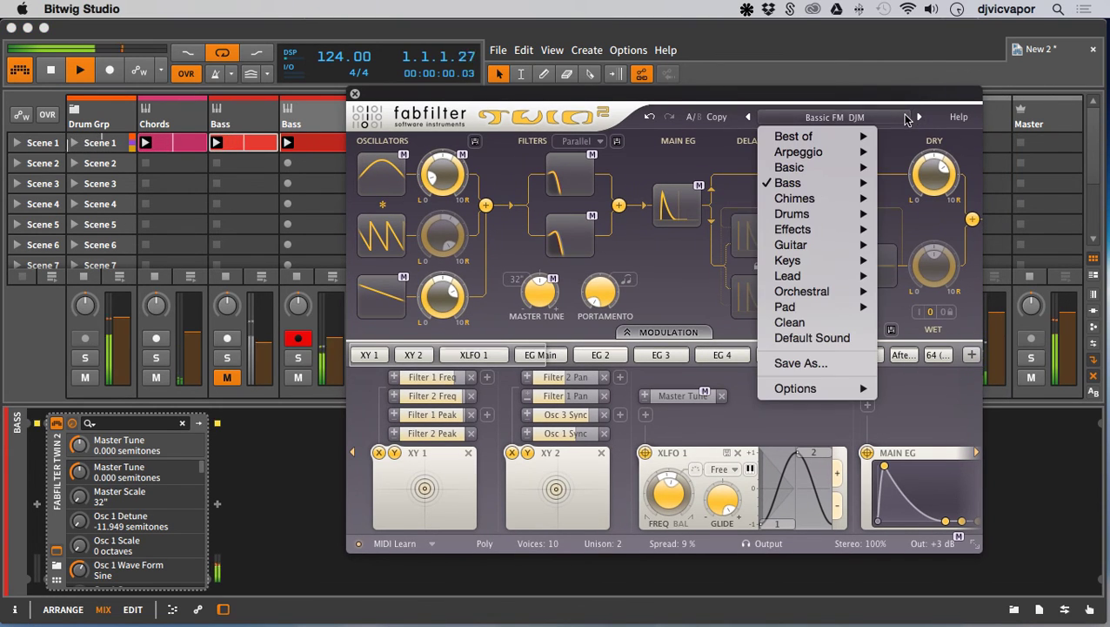
left_click(918, 120)
left_click(919, 118)
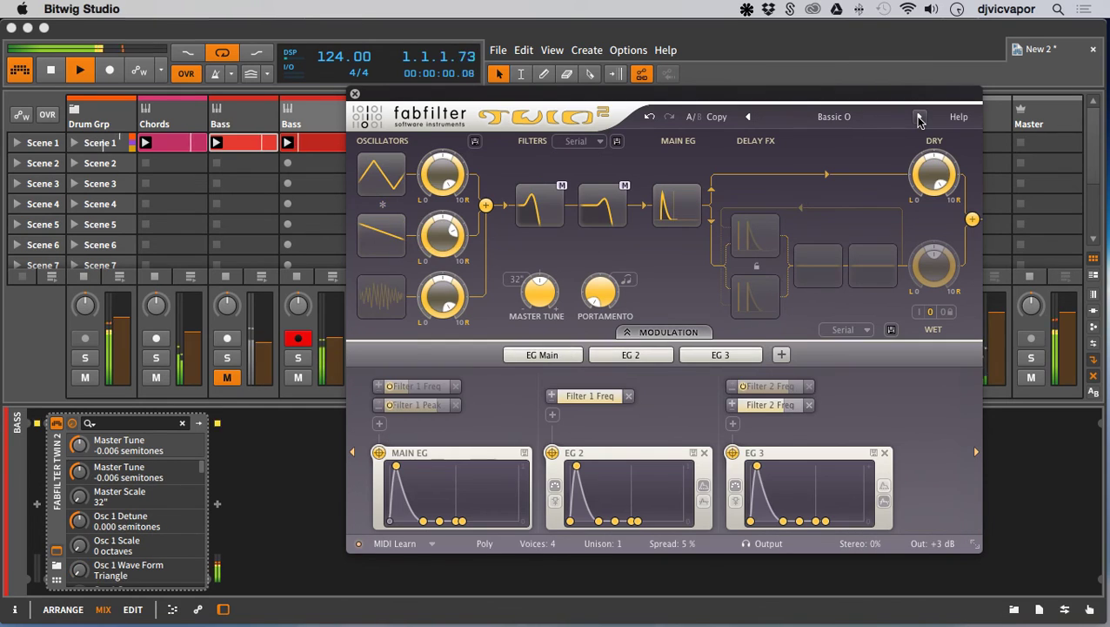
left_click(919, 119)
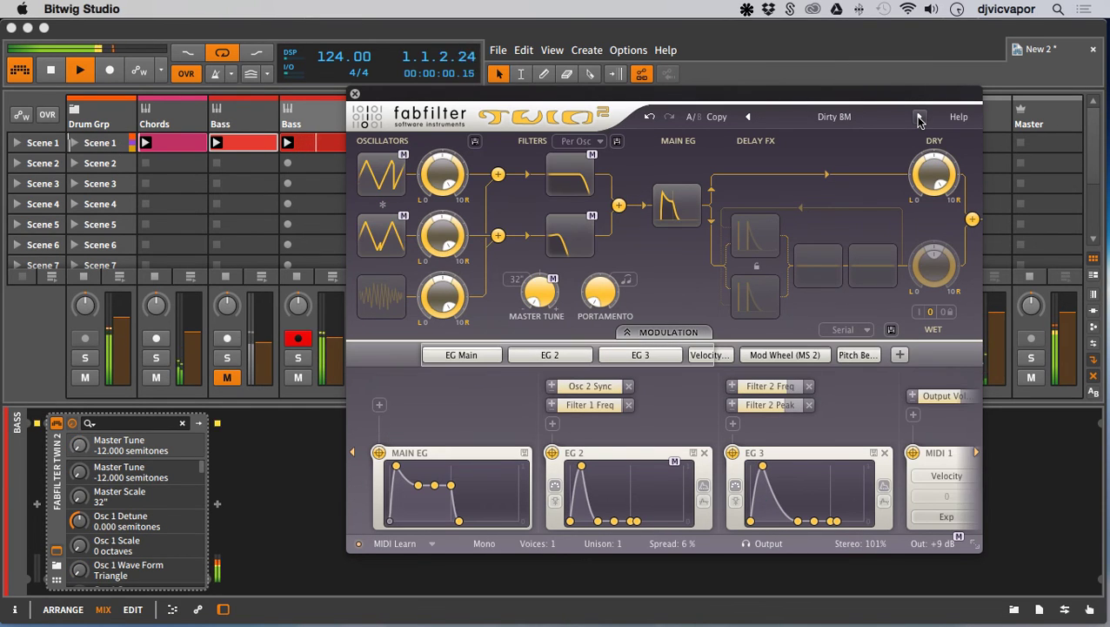
left_click(918, 119)
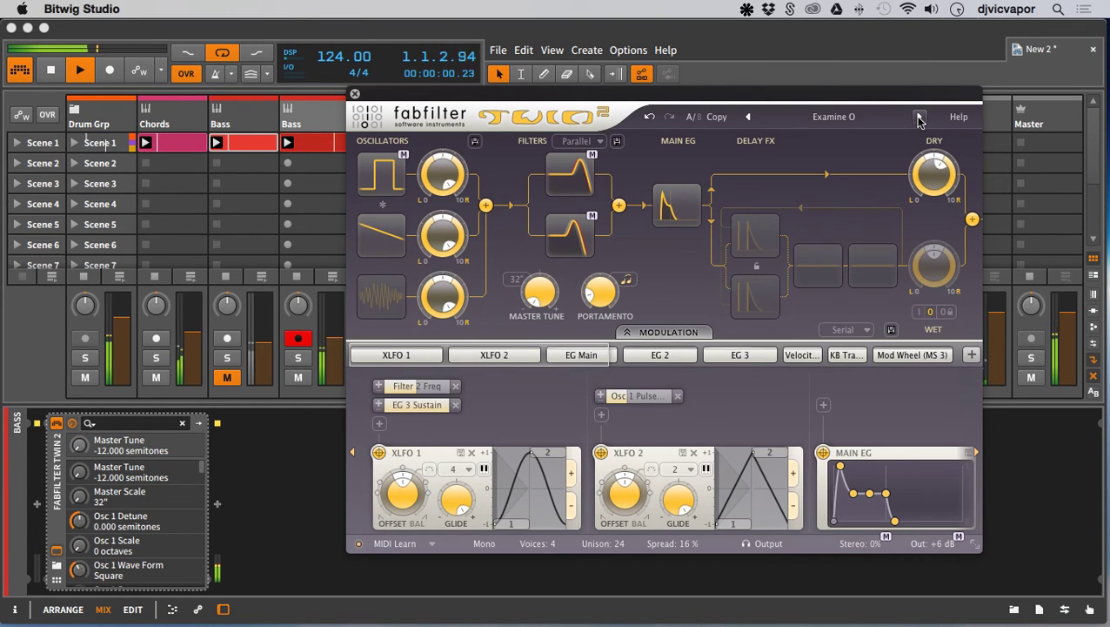
left_click(919, 119)
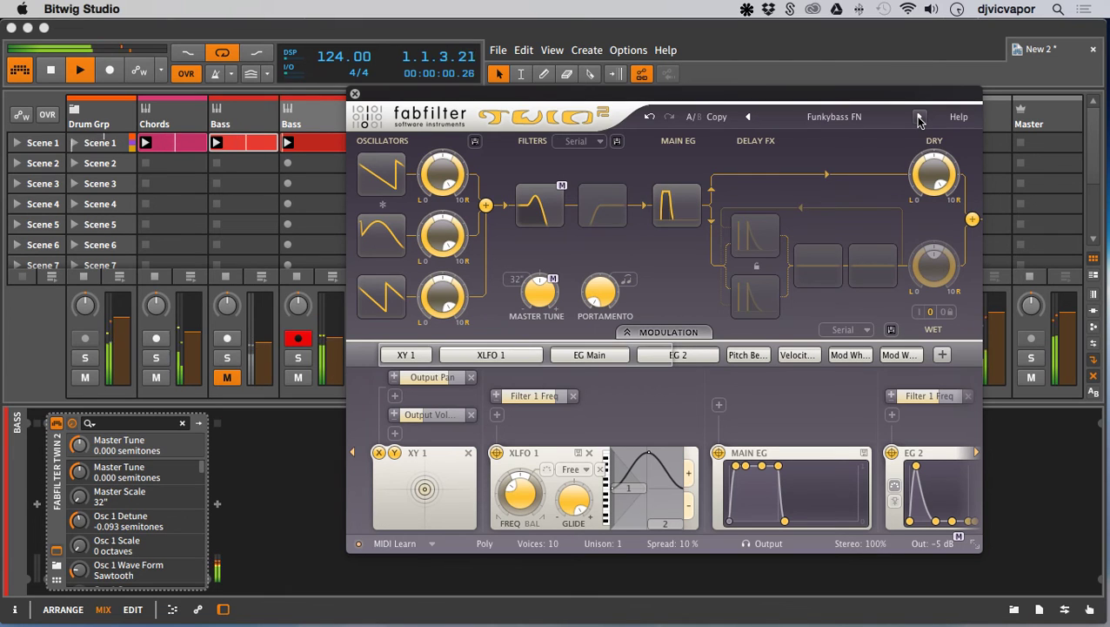
left_click(919, 119)
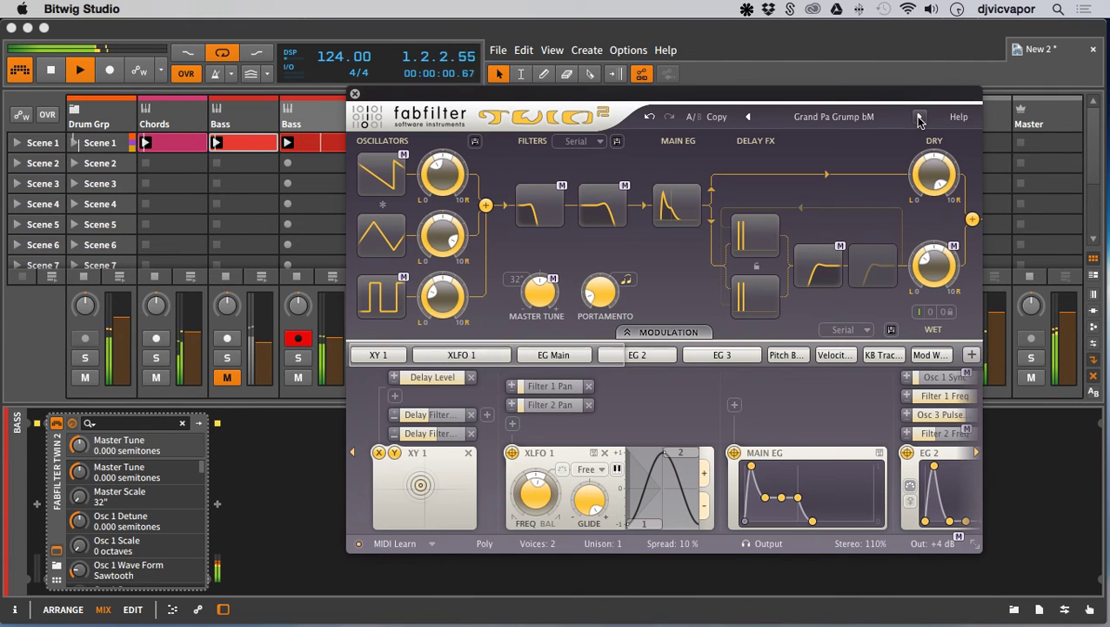
- Delete the muted original Bass track, disarm the remaining one and close the Twin 2 window
left_click(234, 126)
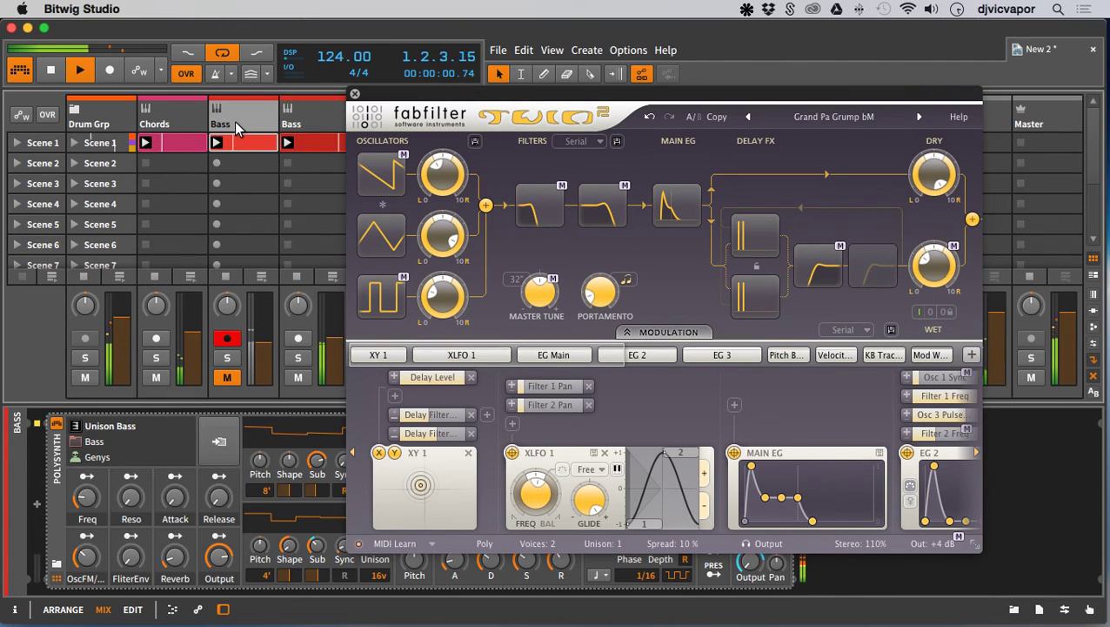
key("Delete")
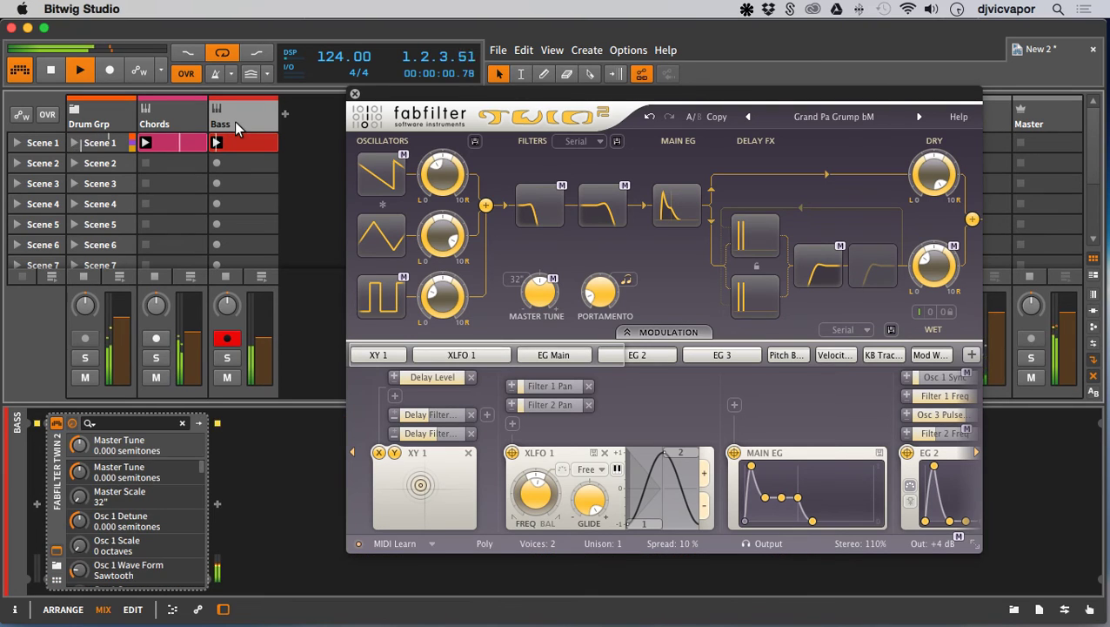
left_click(231, 337)
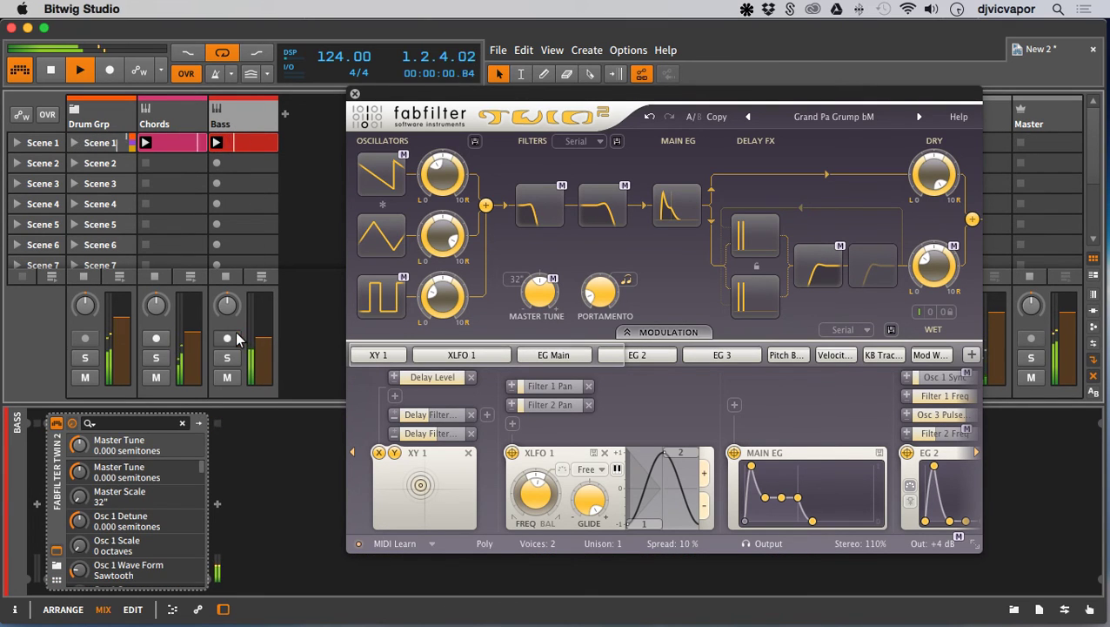
left_click(355, 94)
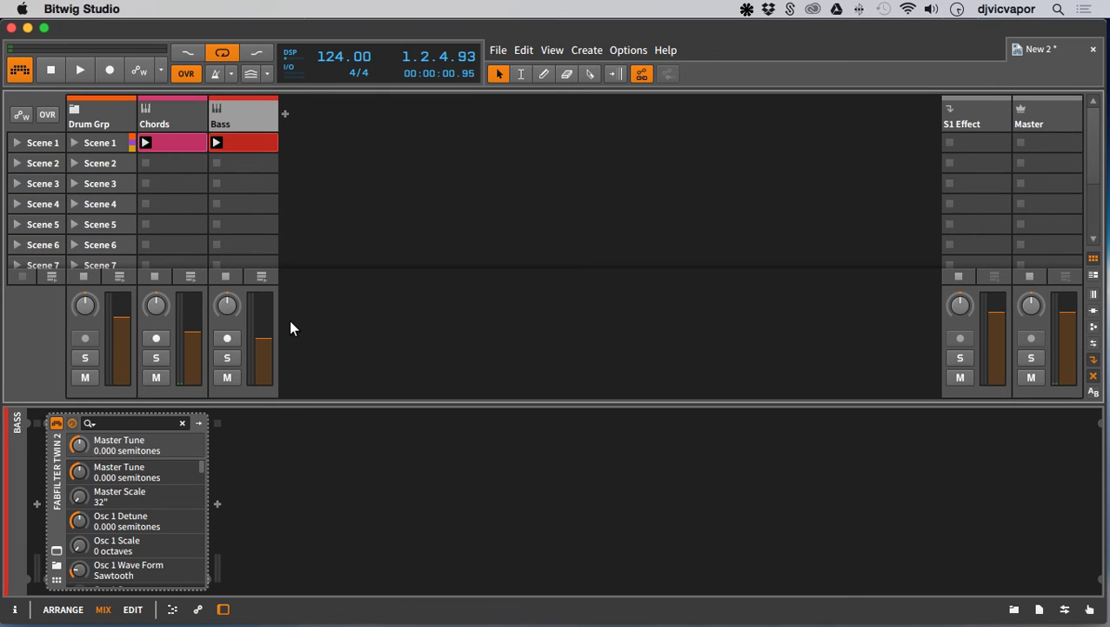
- Create a new instrument track after Bass and open a new empty Scene 1 clip on it for note editing
right_click(328, 118)
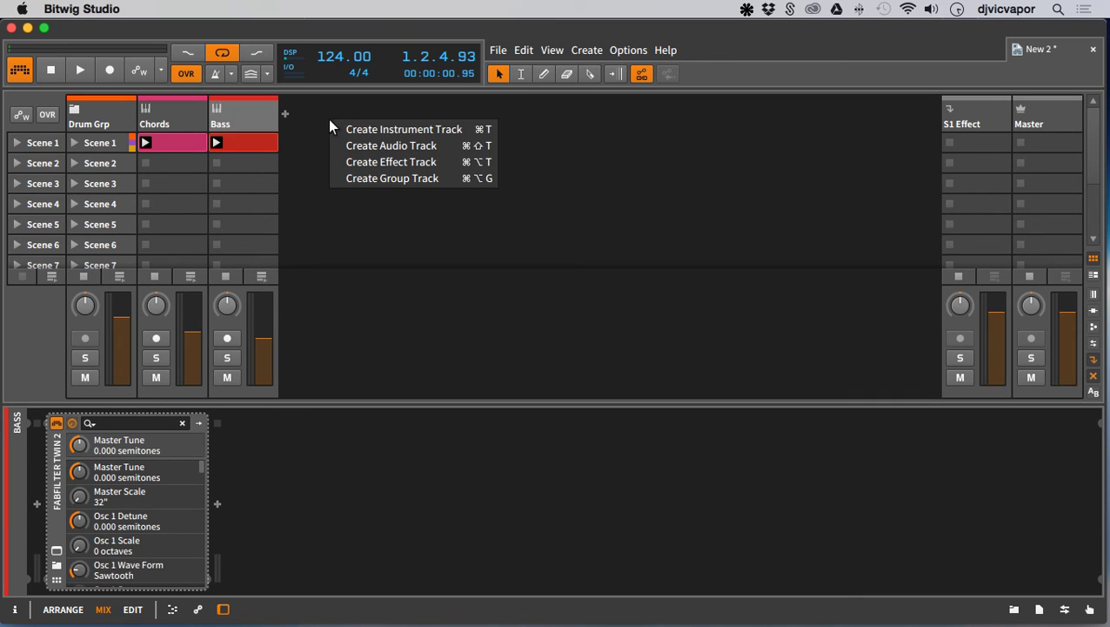
left_click(344, 128)
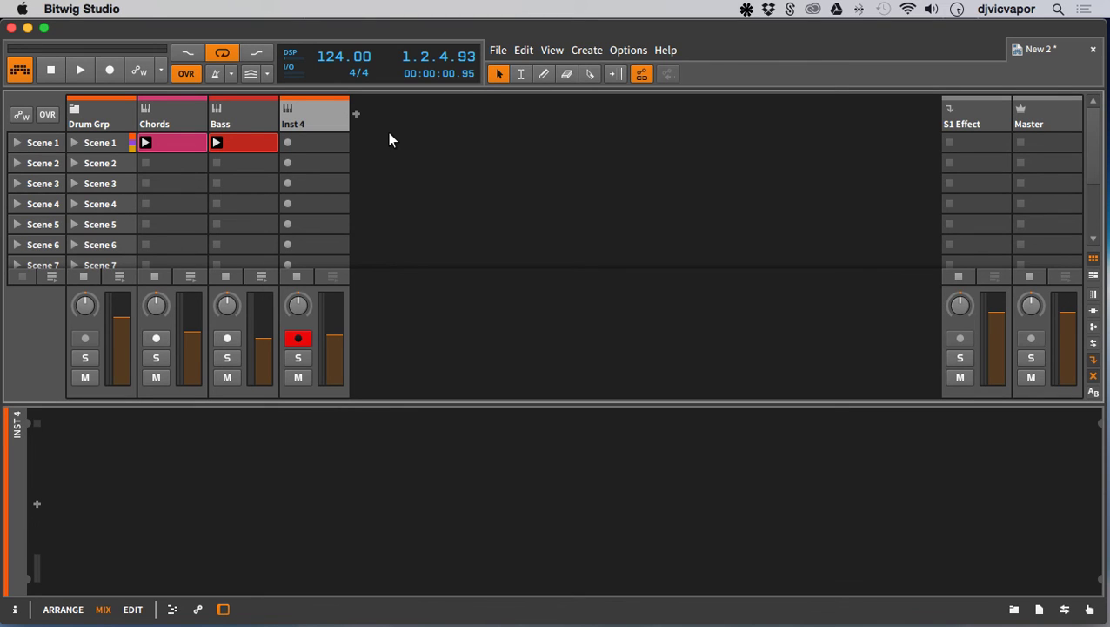
double_click(314, 143)
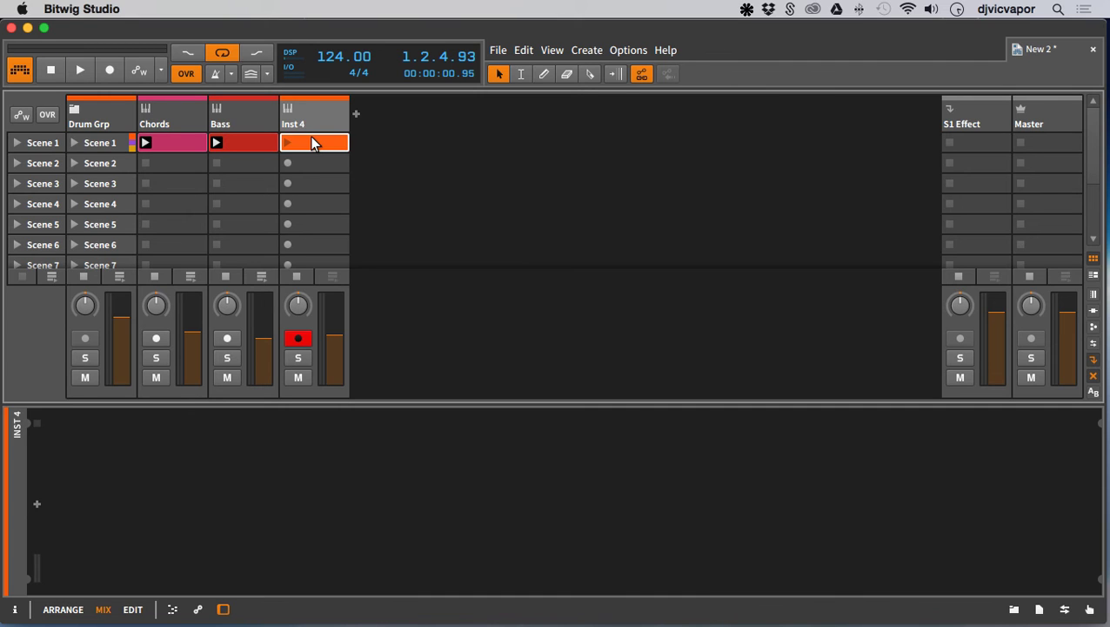
double_click(314, 143)
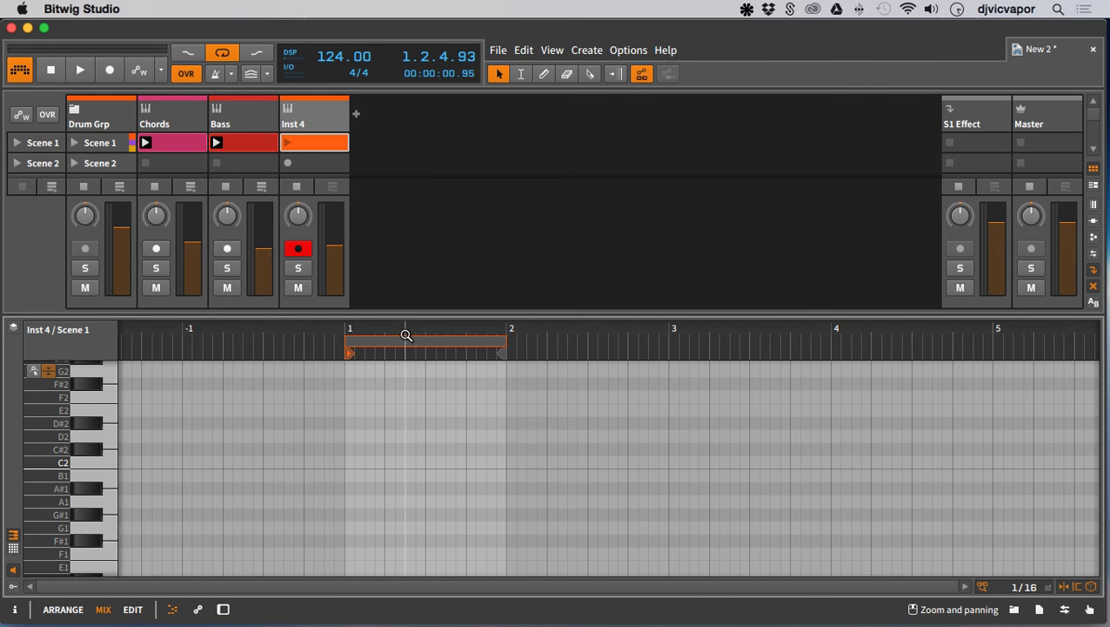
- Extend the new clip's loop region to two bars, ending at 3.1
scroll(403, 339, "right", 1)
left_click_drag(403, 339, 278, 504)
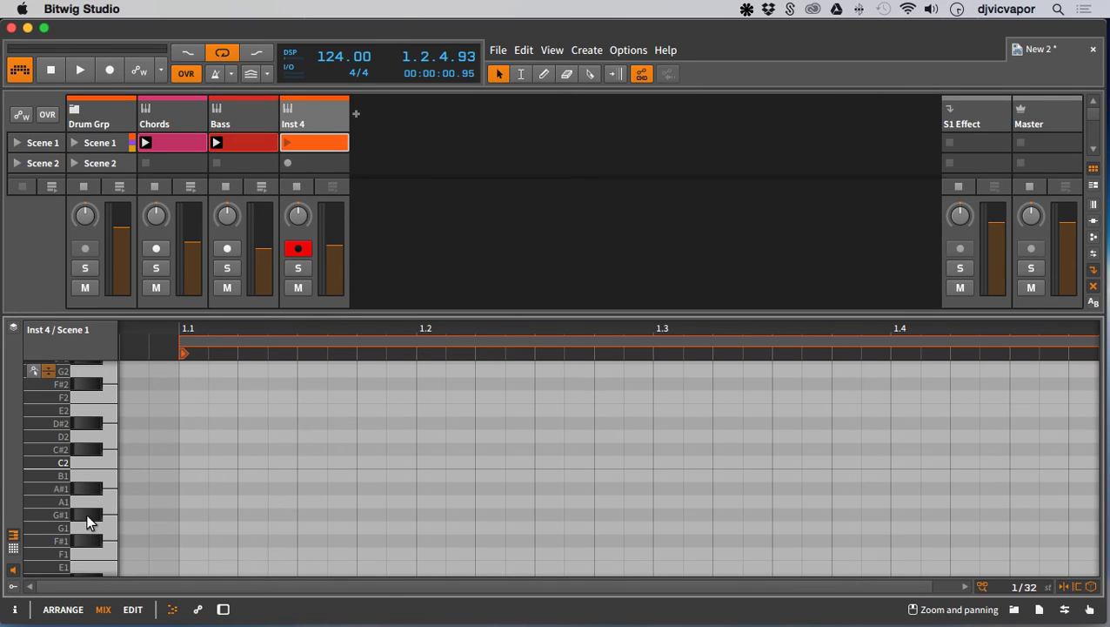
scroll(86, 513, "up", 10)
scroll(87, 519, "down", 3)
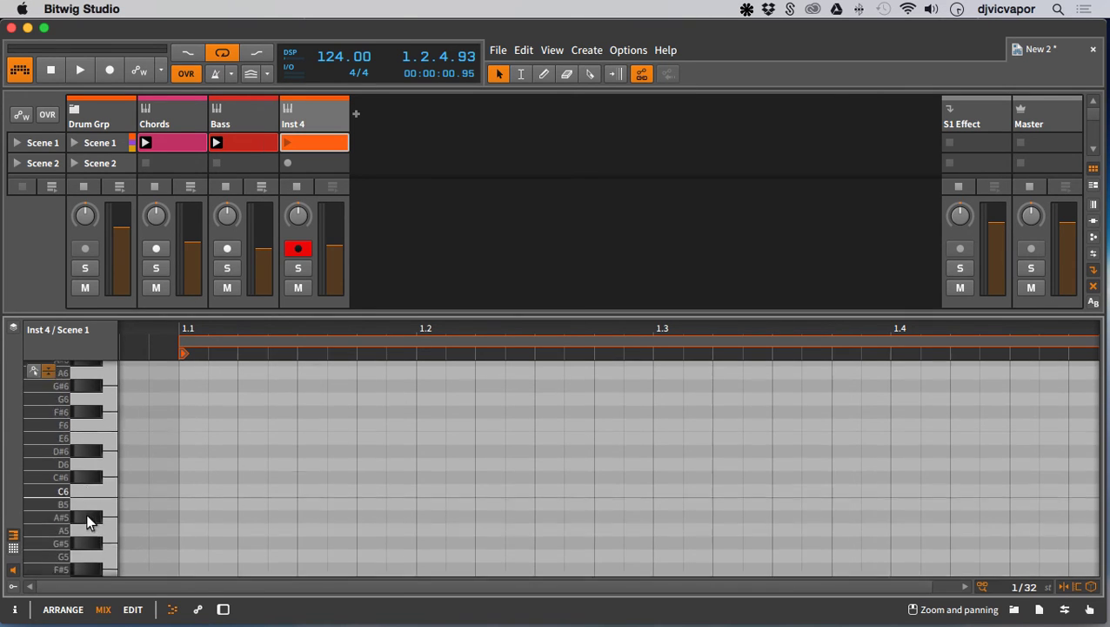
scroll(86, 516, "down", 1)
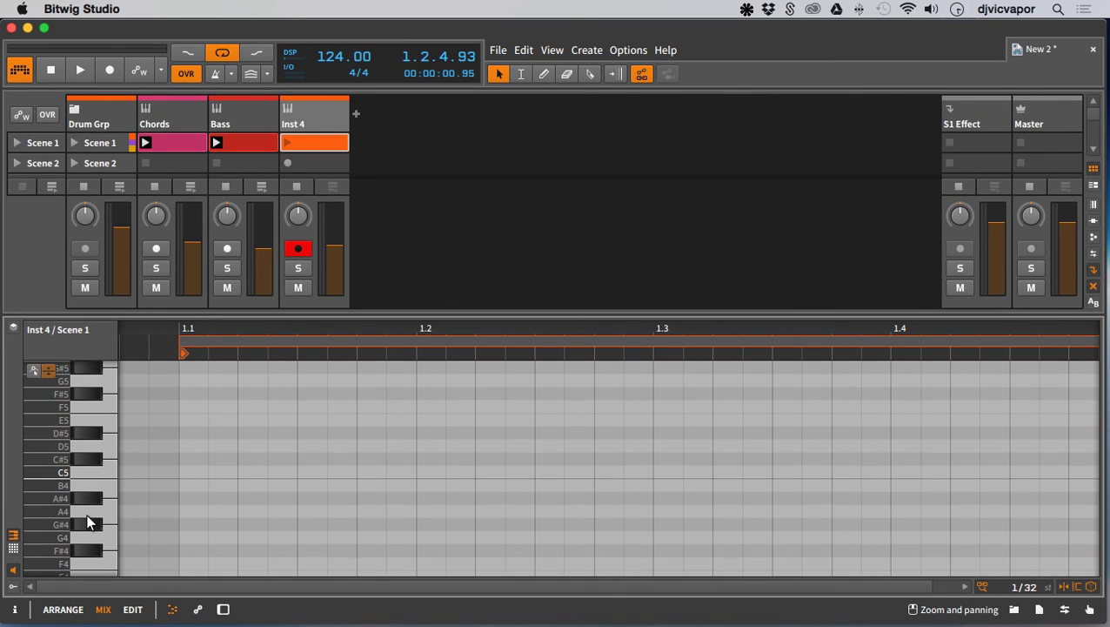
scroll(87, 516, "down", 1)
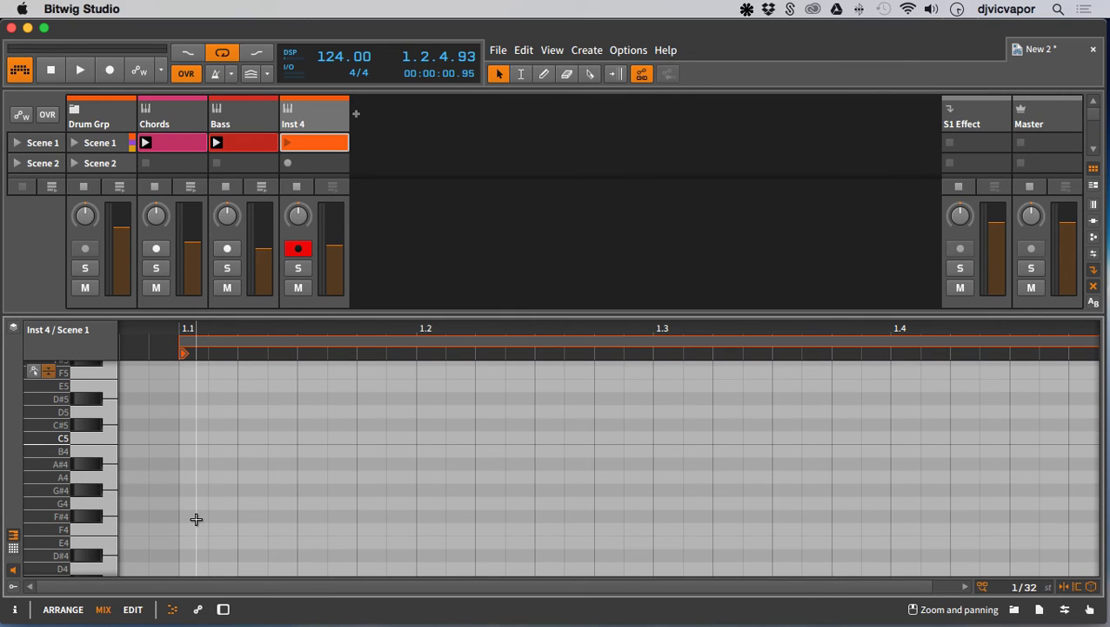
right_click(404, 347)
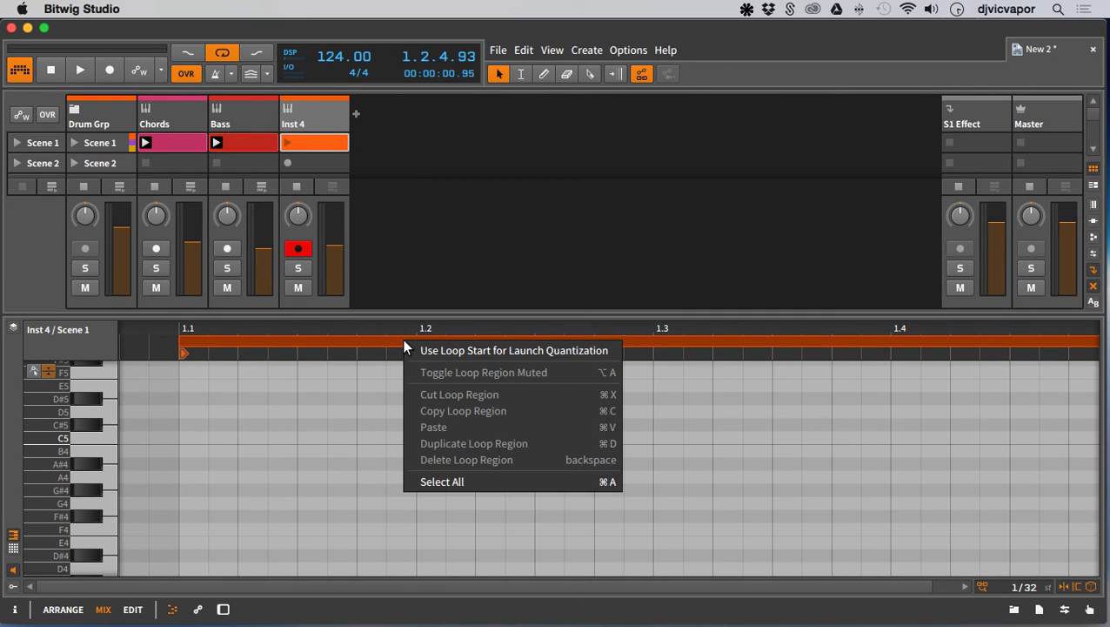
left_click(725, 329)
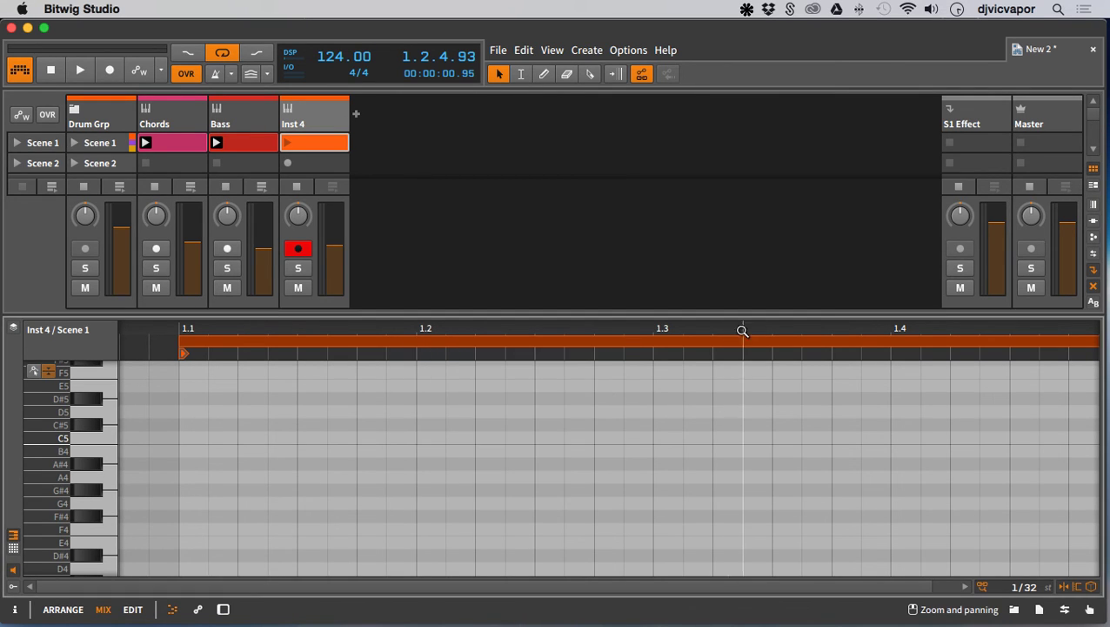
left_click_drag(924, 331, 596, 331)
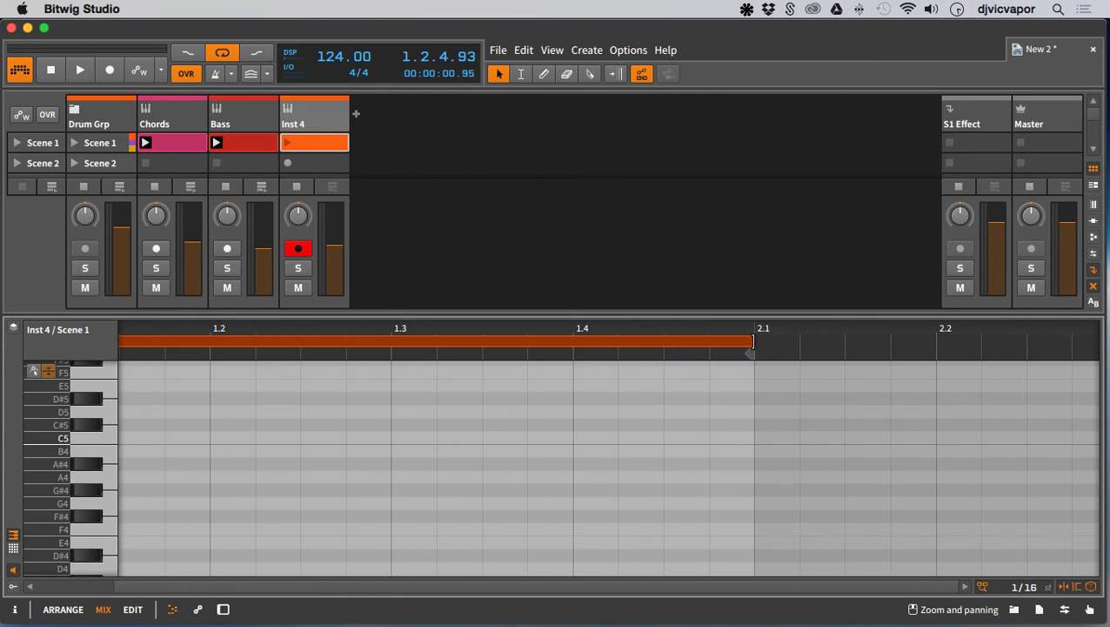
mouse_move(753, 341)
left_mouse_down()
mouse_move(1107, 341)
mouse_move(740, 354)
mouse_move(741, 296)
mouse_move(757, 278)
left_mouse_up()
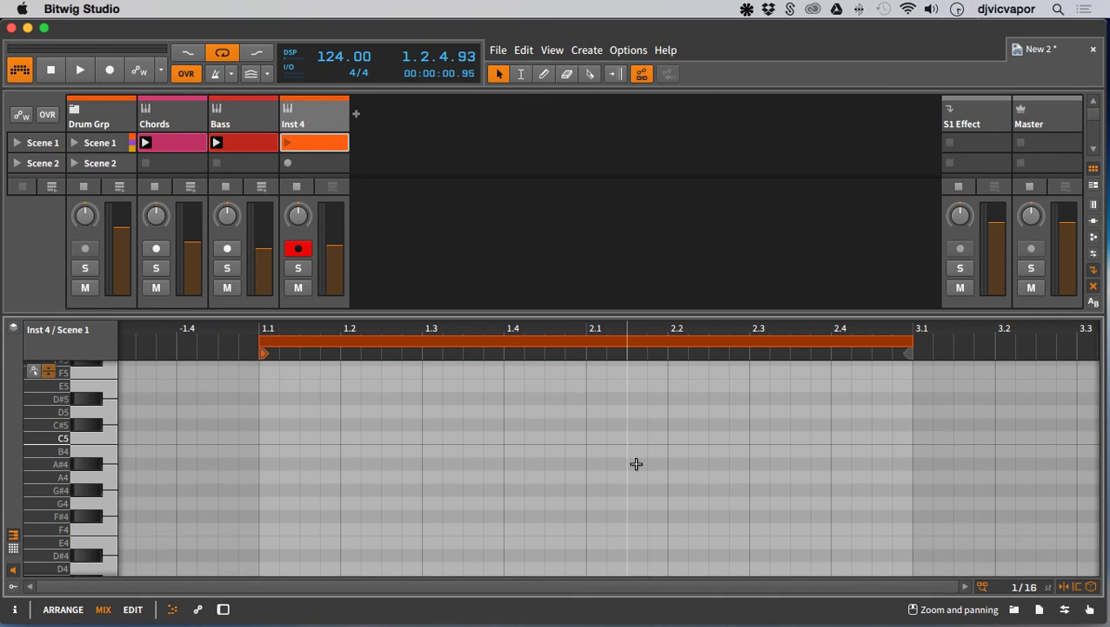
- Build a one-beat chord at 2.2 from an F#4 note copied up to A4, C#5 and E5
double_click(673, 516)
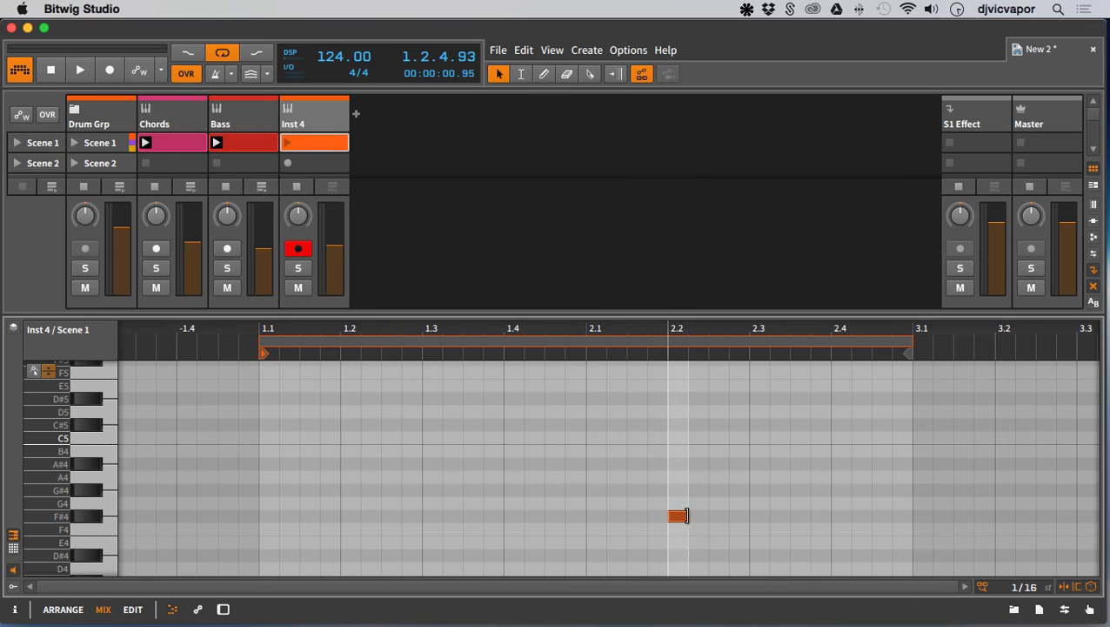
left_click_drag(684, 516, 744, 517)
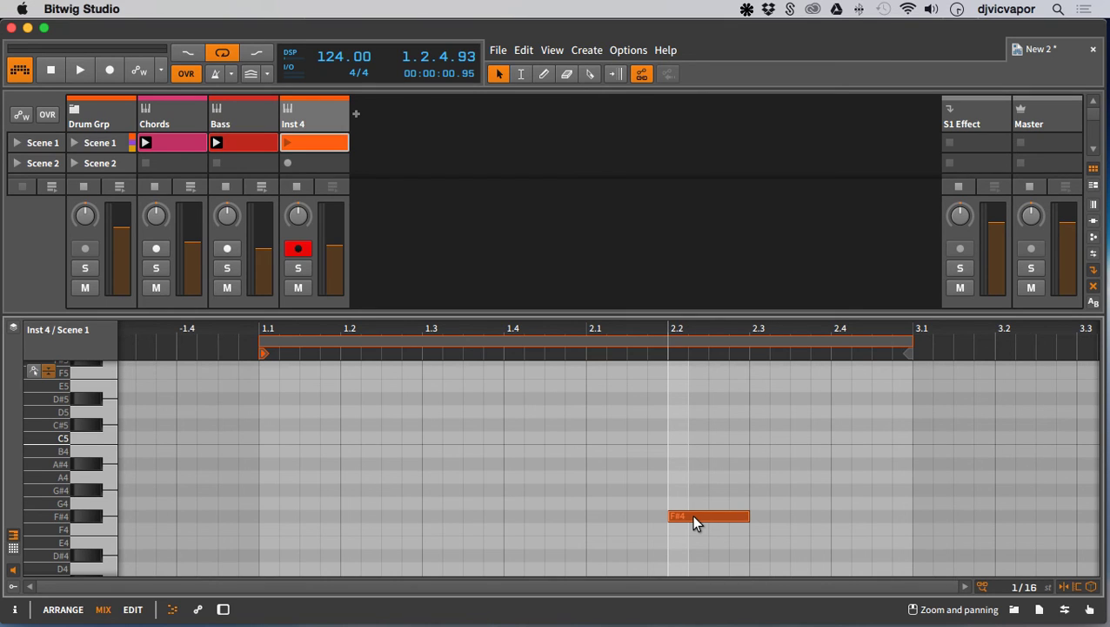
left_click_drag(694, 519, 692, 477)
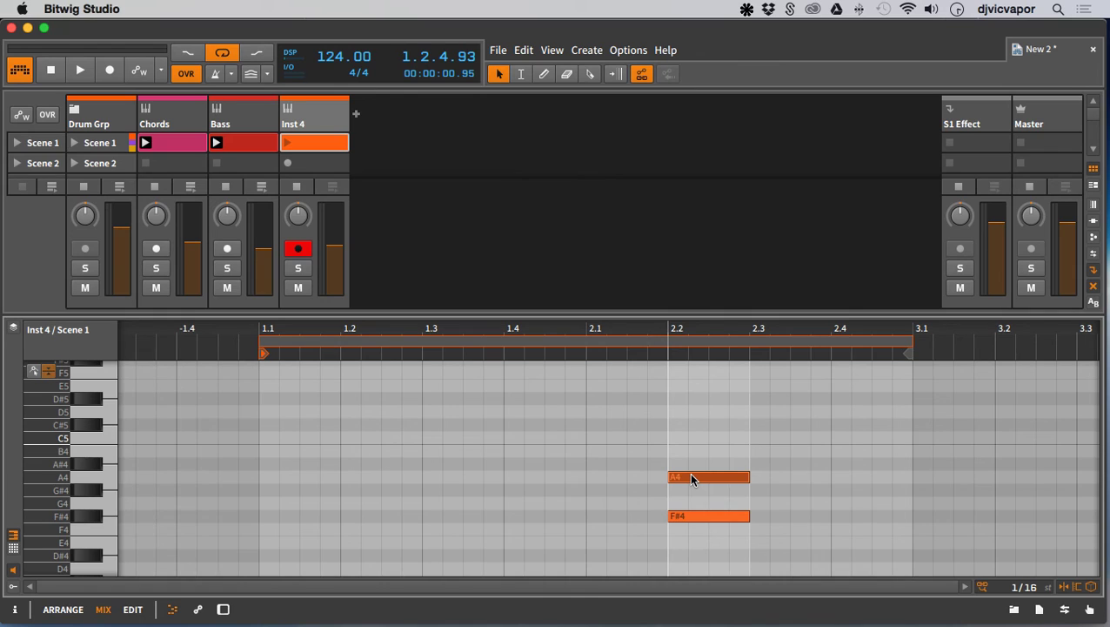
left_click_drag(689, 472, 685, 384)
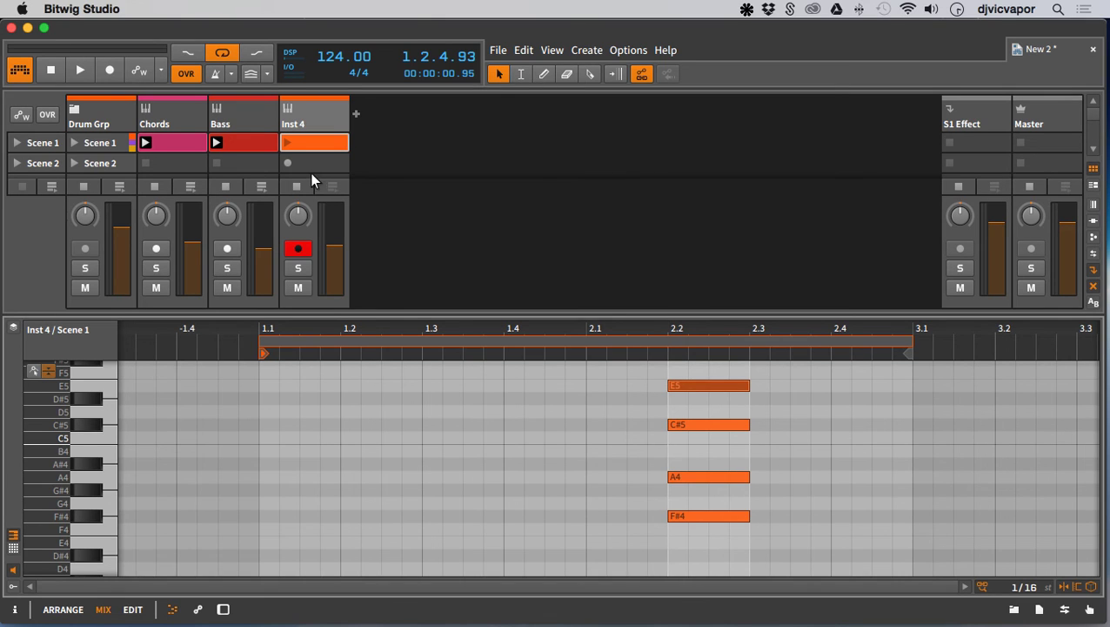
- Launch the chord clip and insert Bitwig's FM-4 synth into the new track's empty device chain
left_click(287, 141)
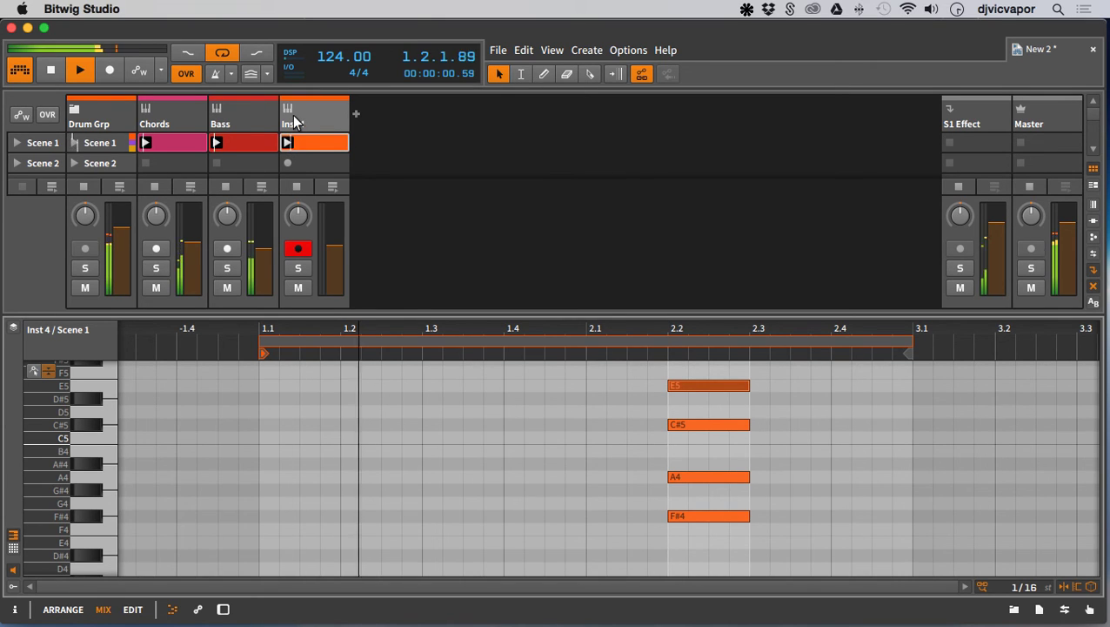
key("d")
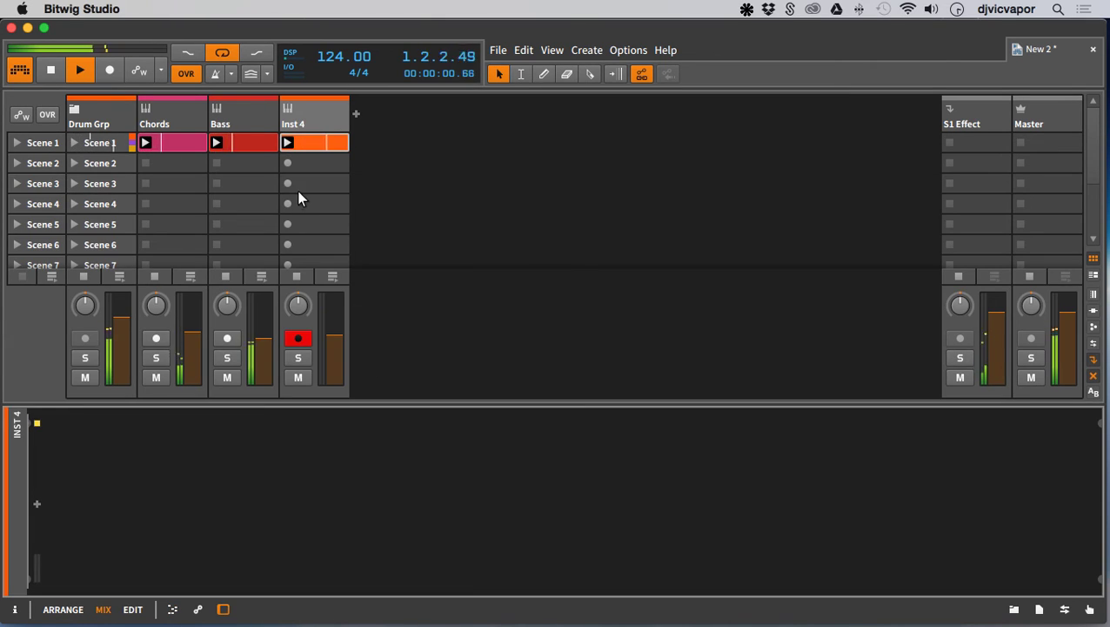
left_click(37, 503)
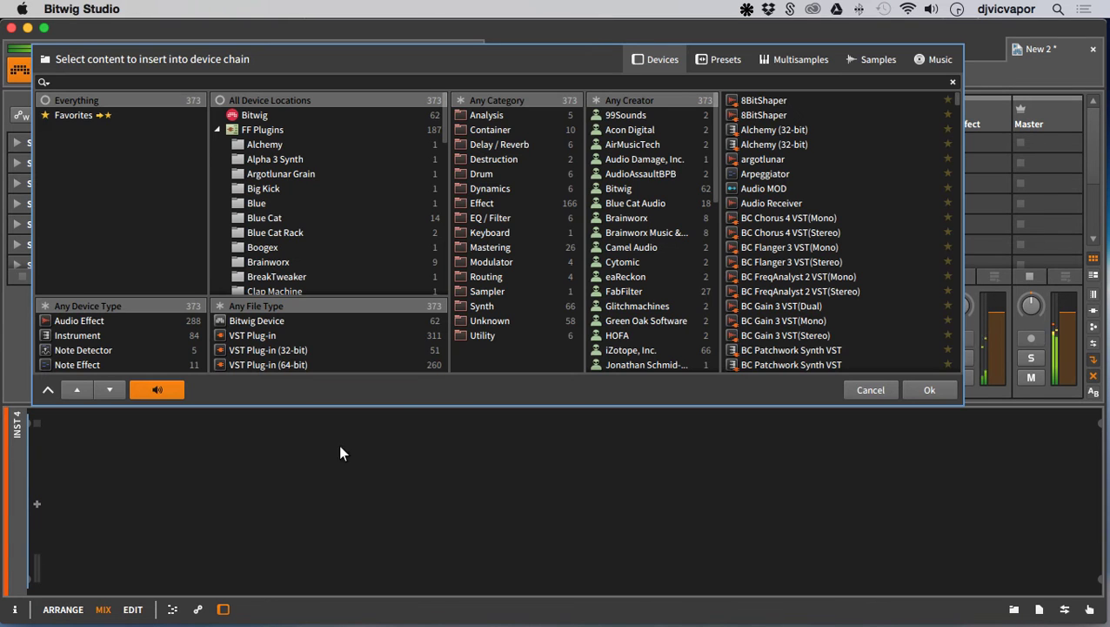
left_click(280, 116)
left_click(483, 292)
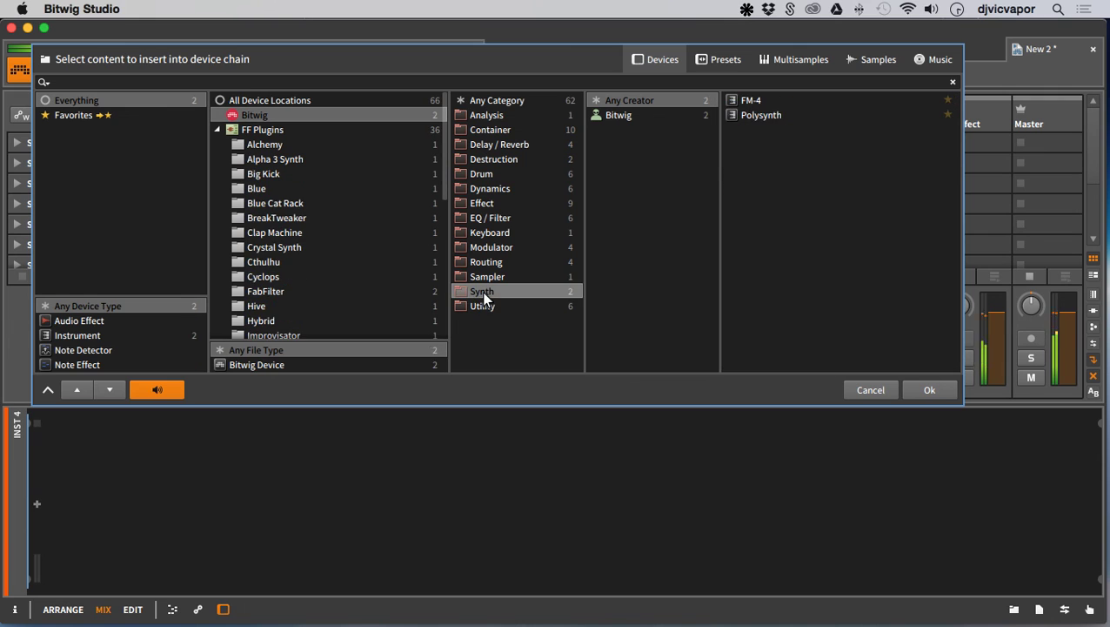
left_click(754, 100)
left_click(935, 388)
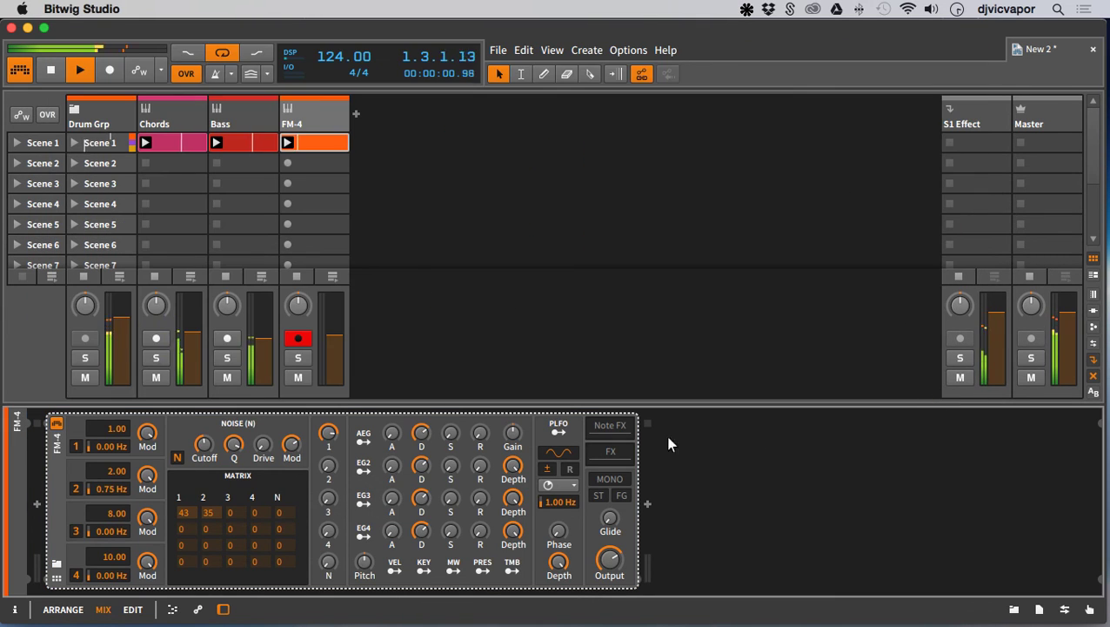
- Replace the FM-4 sound with the chord-tagged Galactic Drift preset and lower the track's volume slightly
left_click(56, 563)
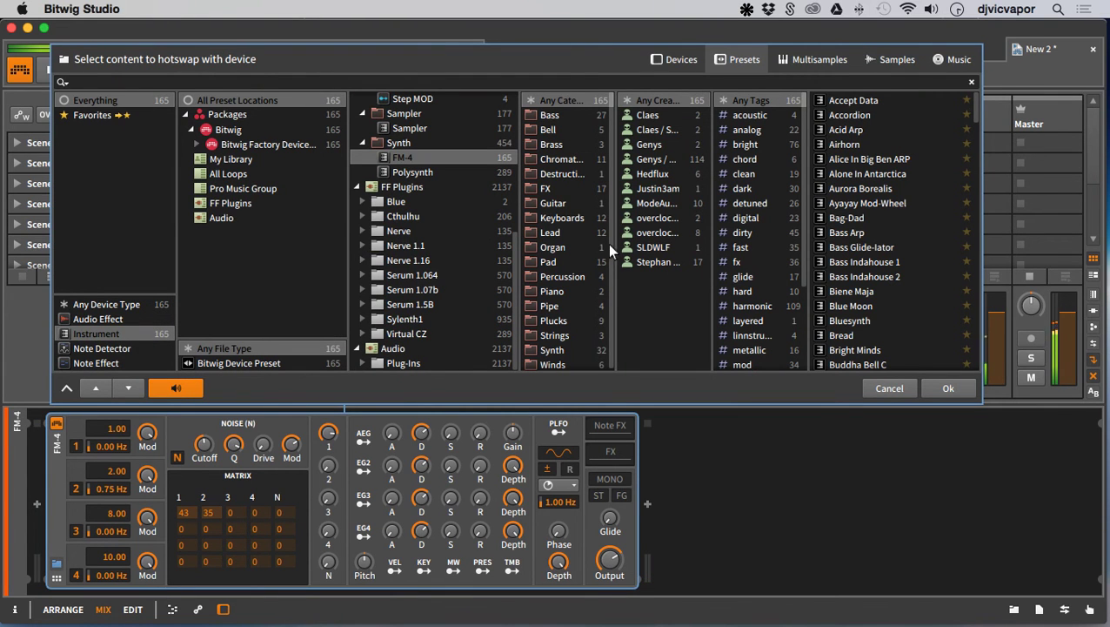
left_click(744, 158)
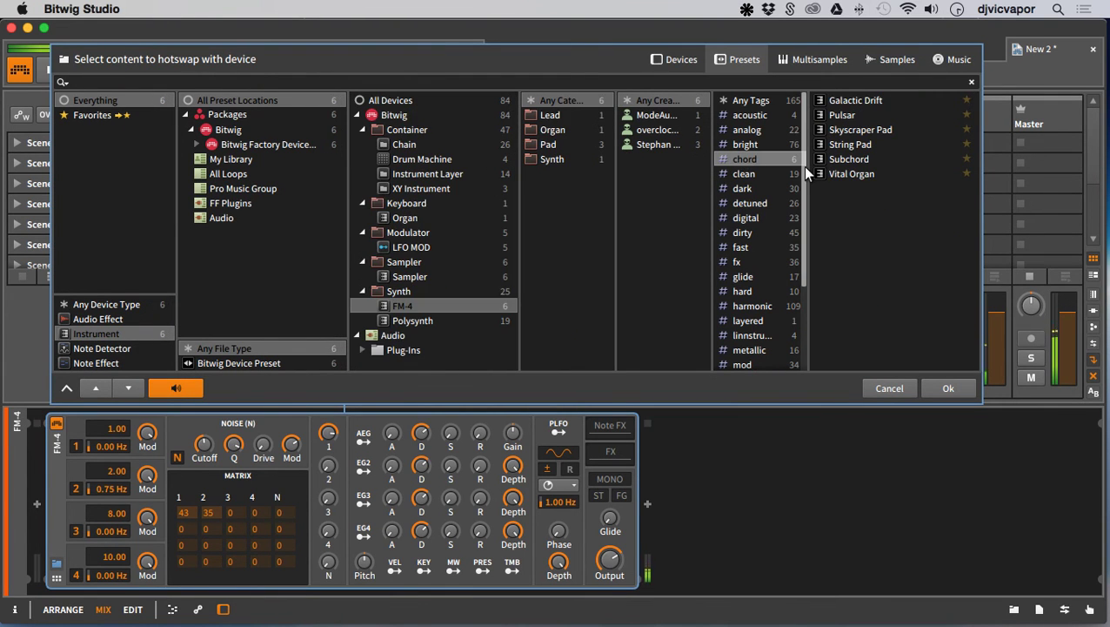
left_click(836, 172)
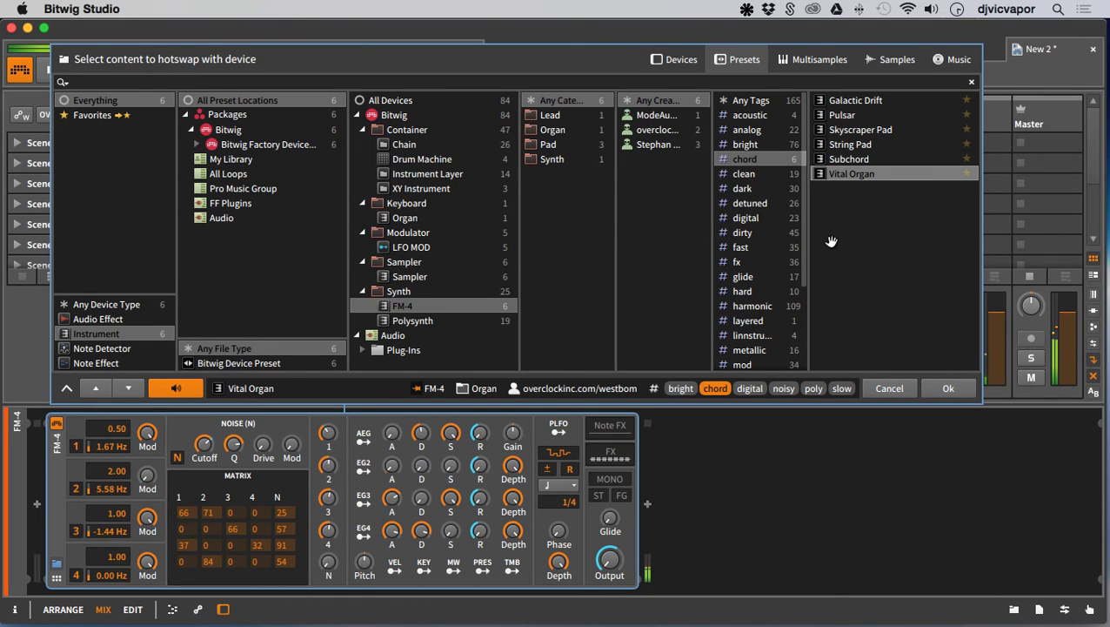
left_click(841, 99)
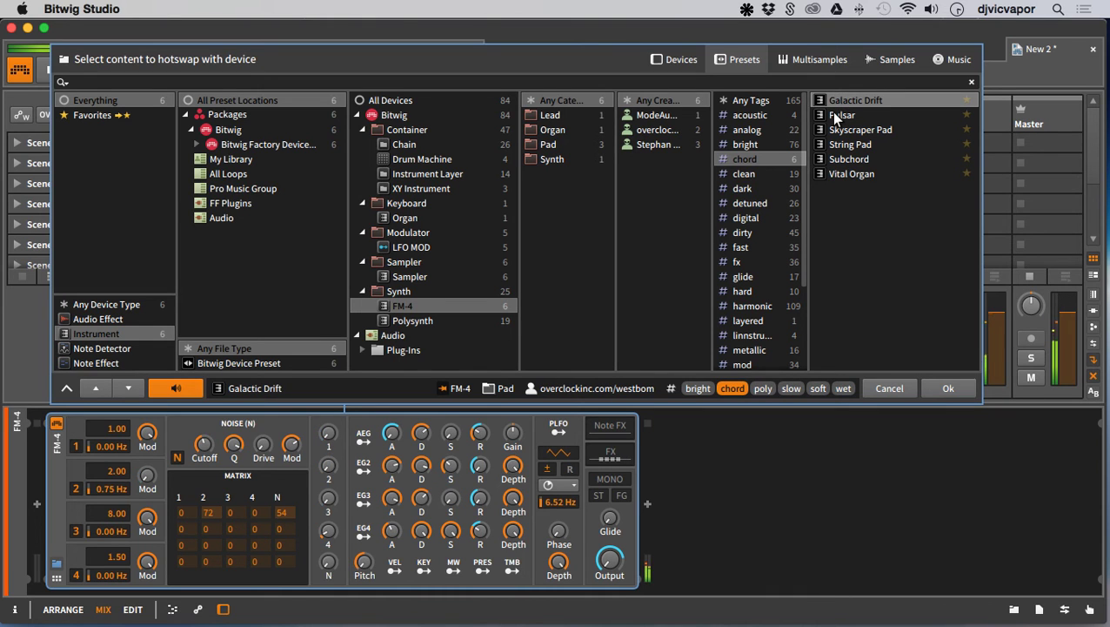
left_click(946, 391)
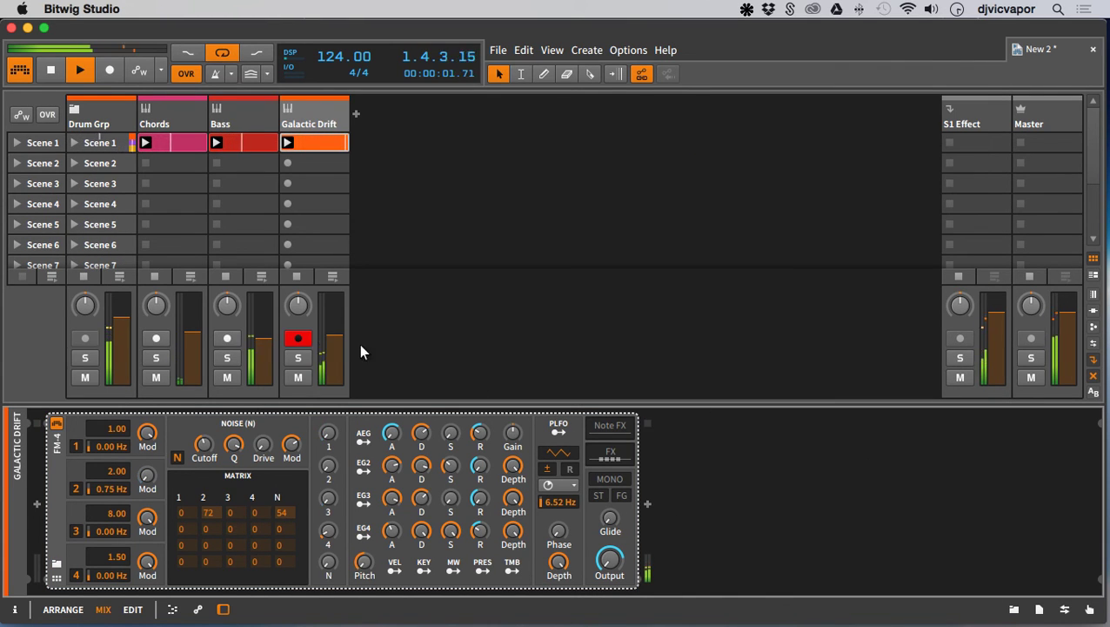
left_click_drag(333, 345, 333, 356)
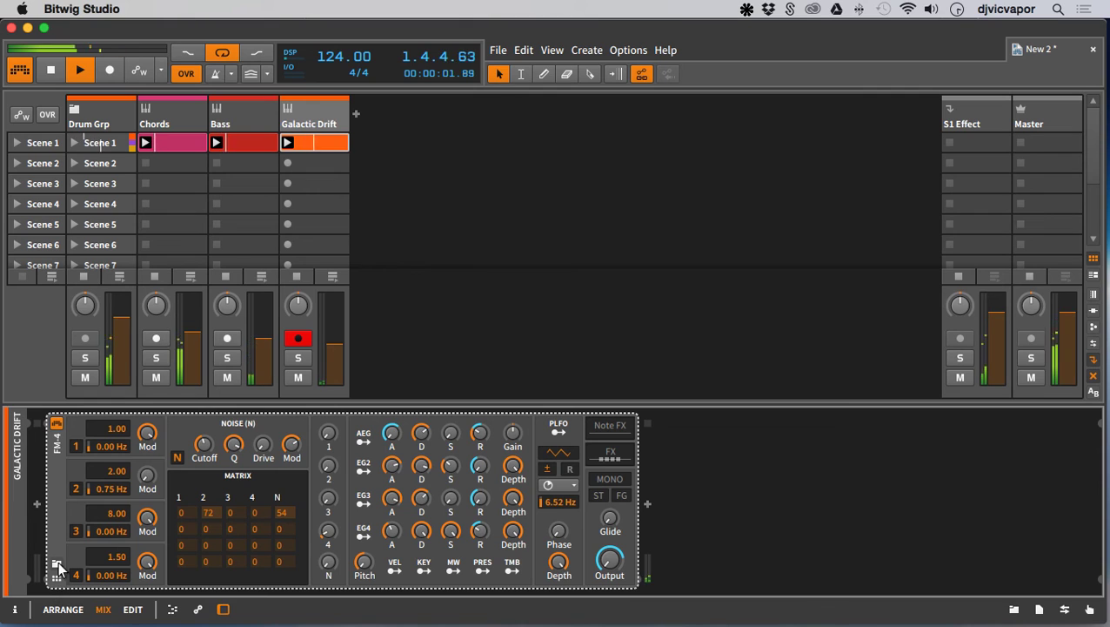
- Reveal the Galactic Drift macro controls, set Attack to 37.5% and raise Release
left_click(57, 578)
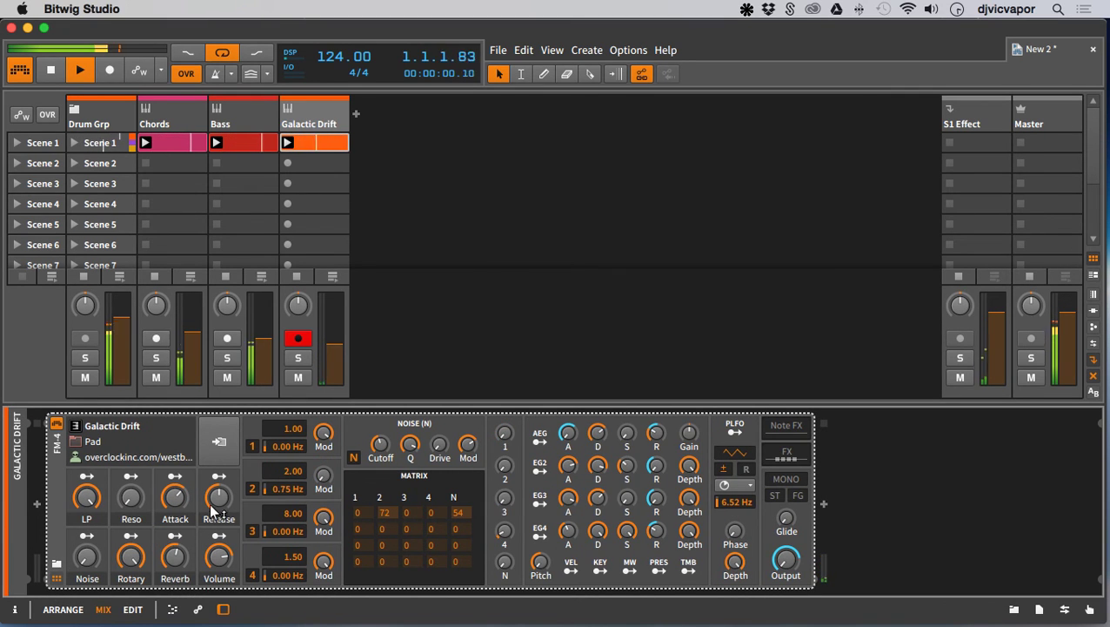
mouse_move(216, 496)
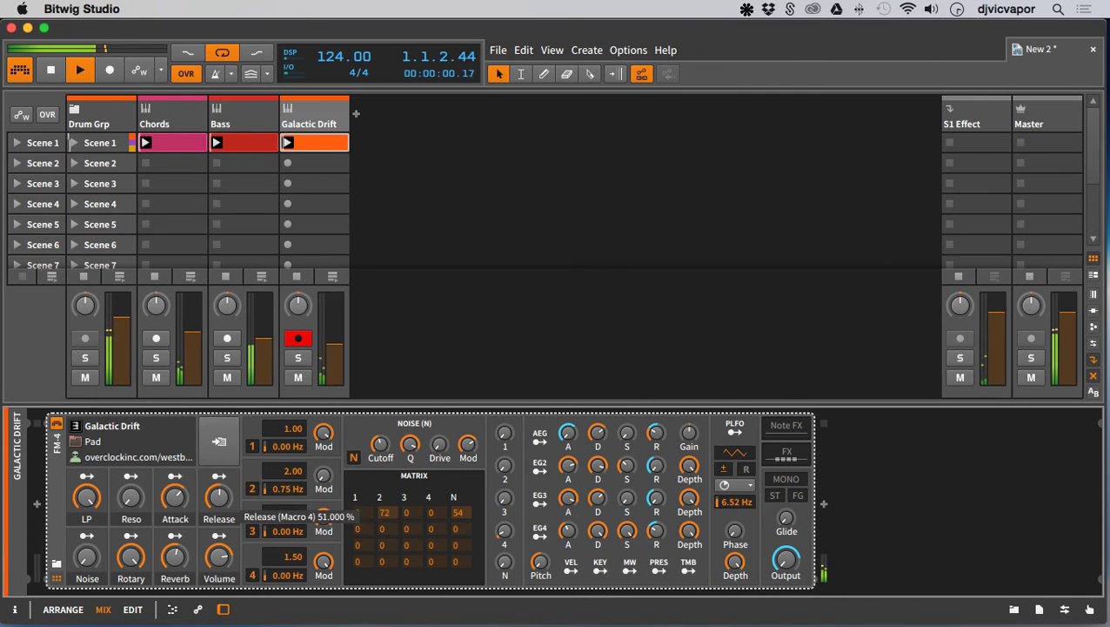
mouse_move(177, 498)
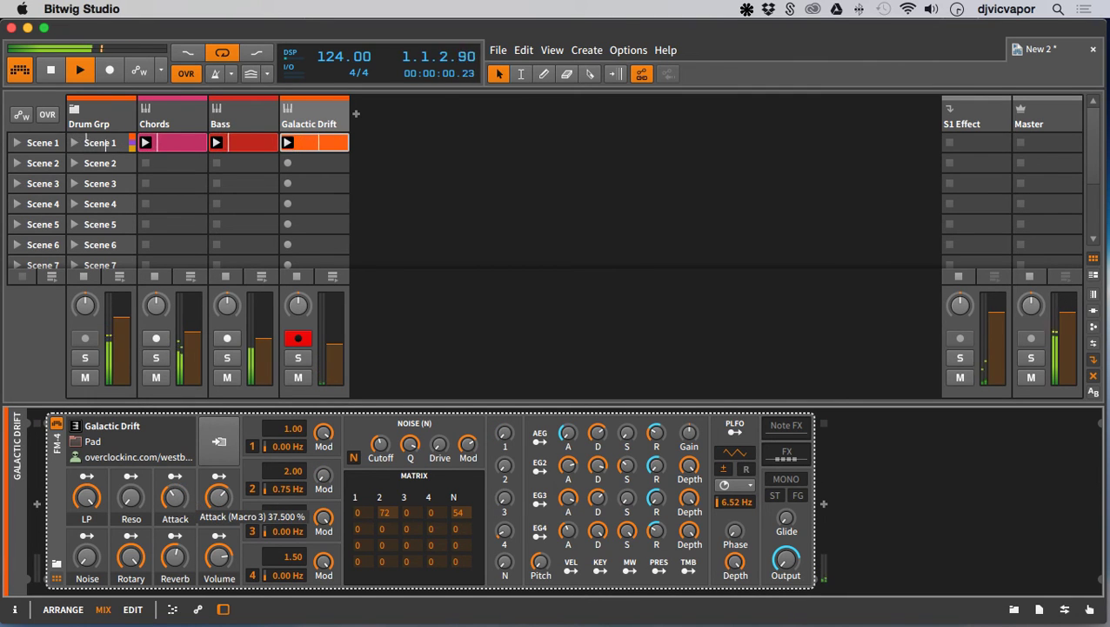
left_click_drag(174, 497, 223, 503)
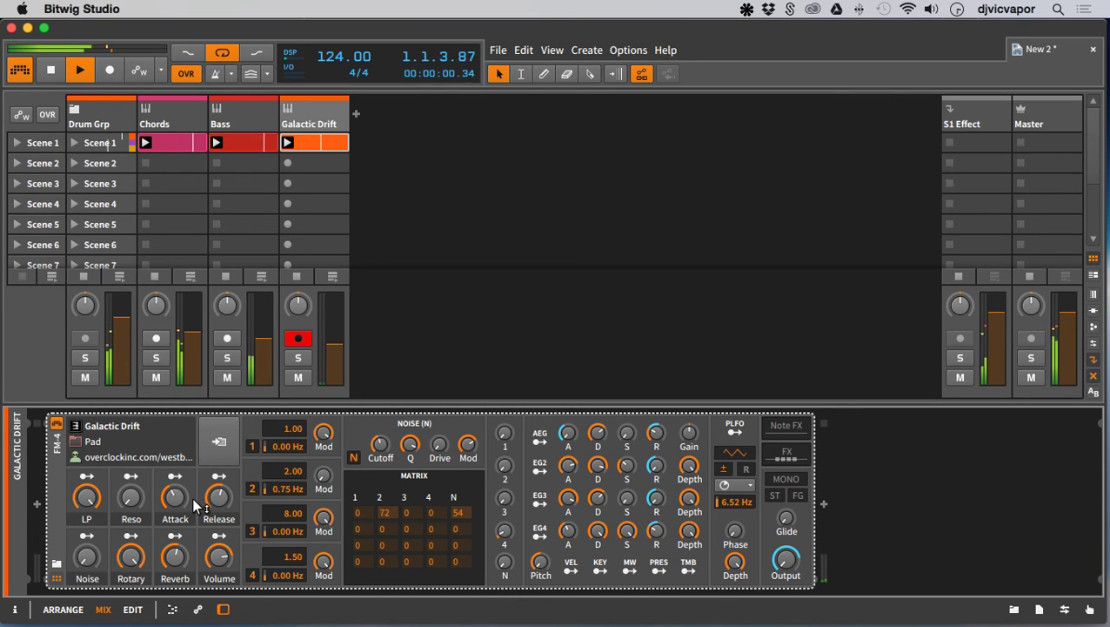
mouse_move(193, 499)
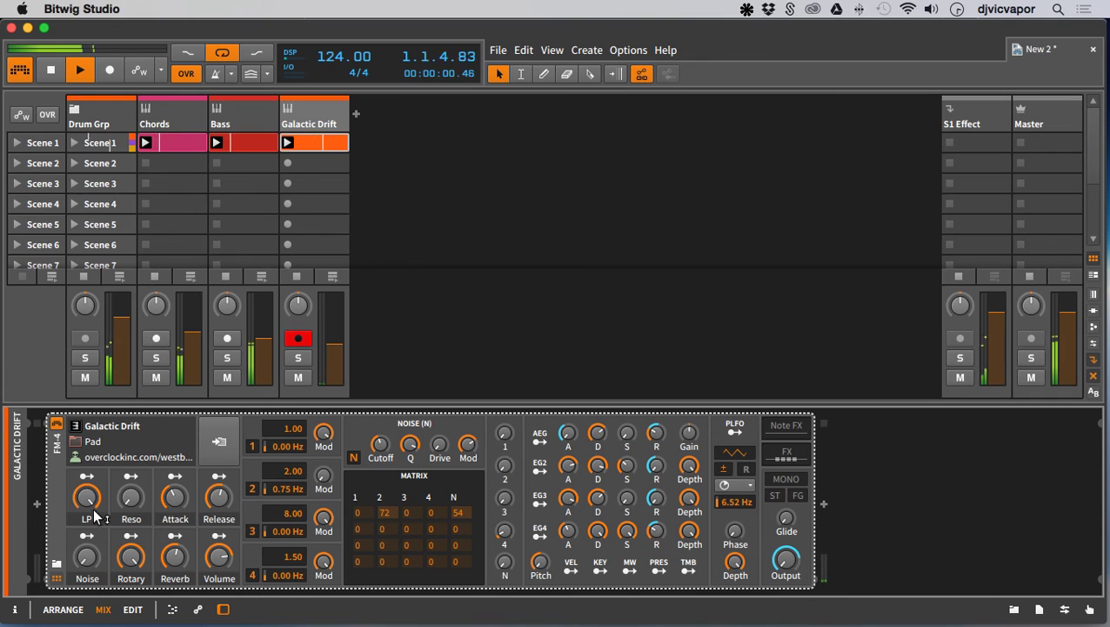
- Turn the preset's LP macro down well below its maximum and raise the Attack macro slightly
left_click_drag(90, 500, 91, 489)
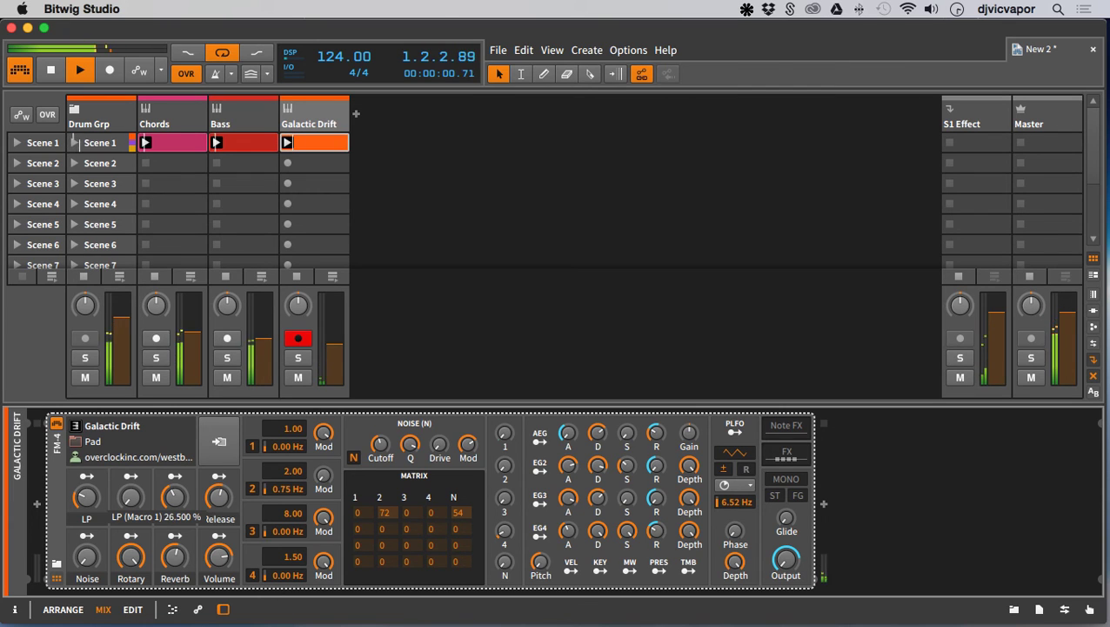
left_click_drag(91, 489, 90, 493)
mouse_move(90, 502)
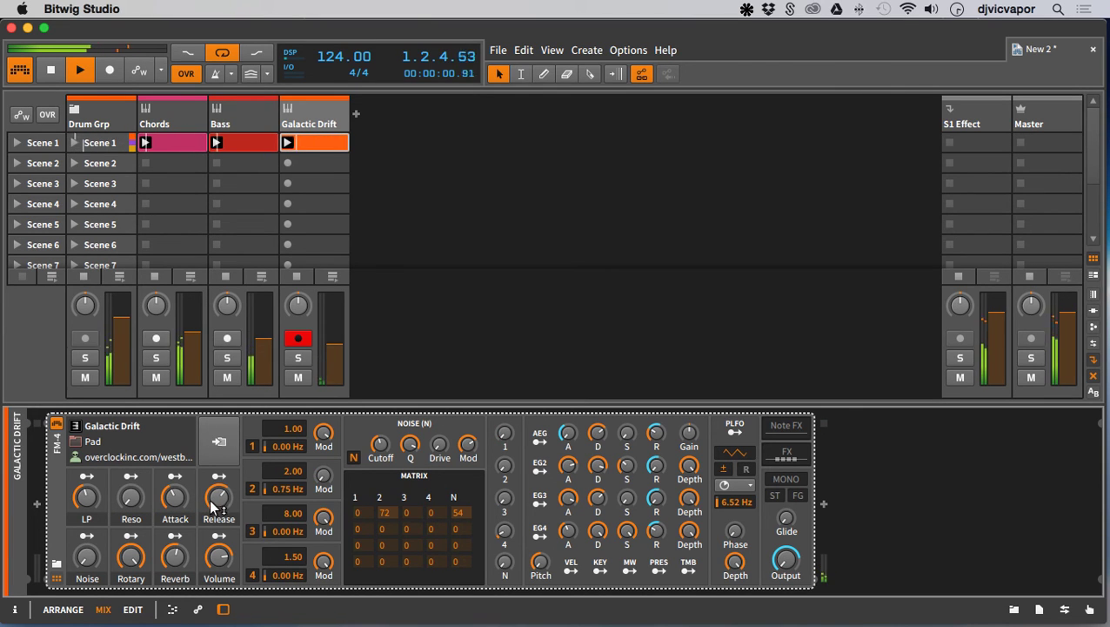
left_click_drag(87, 496, 87, 490)
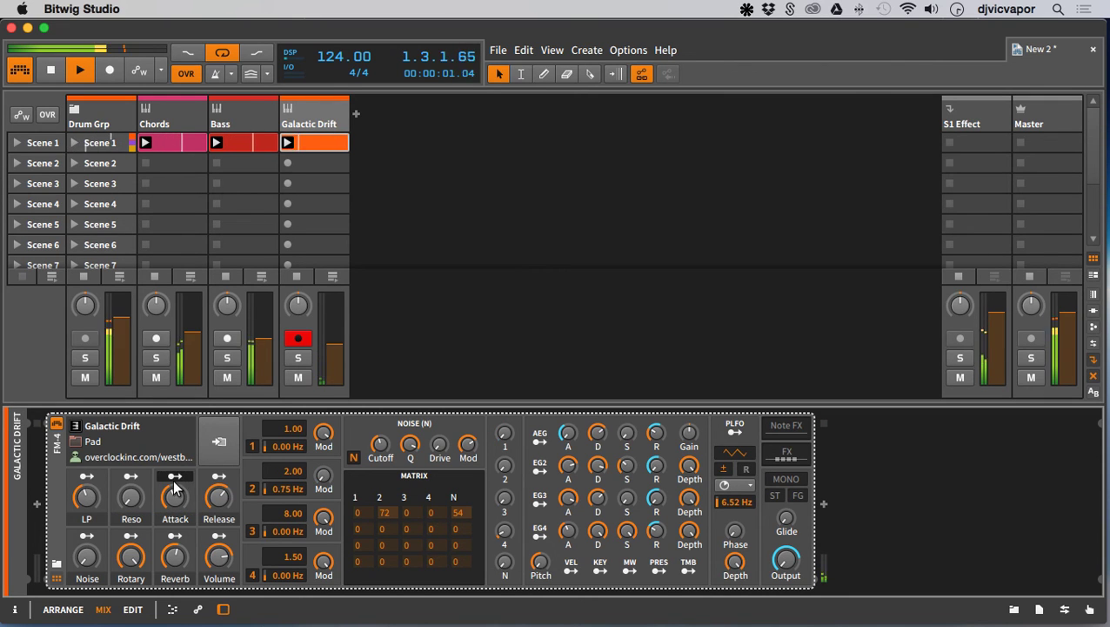
left_click_drag(176, 496, 176, 493)
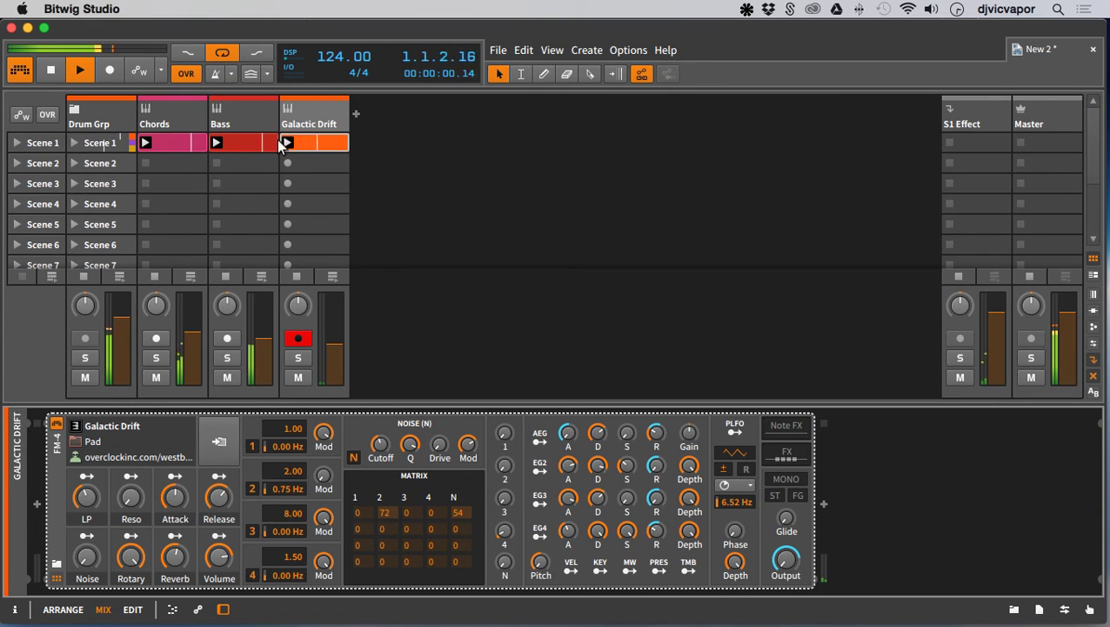
- Shift all four notes of the Galactic Drift chord one sixteenth later and disarm the track for recording
double_click(311, 139)
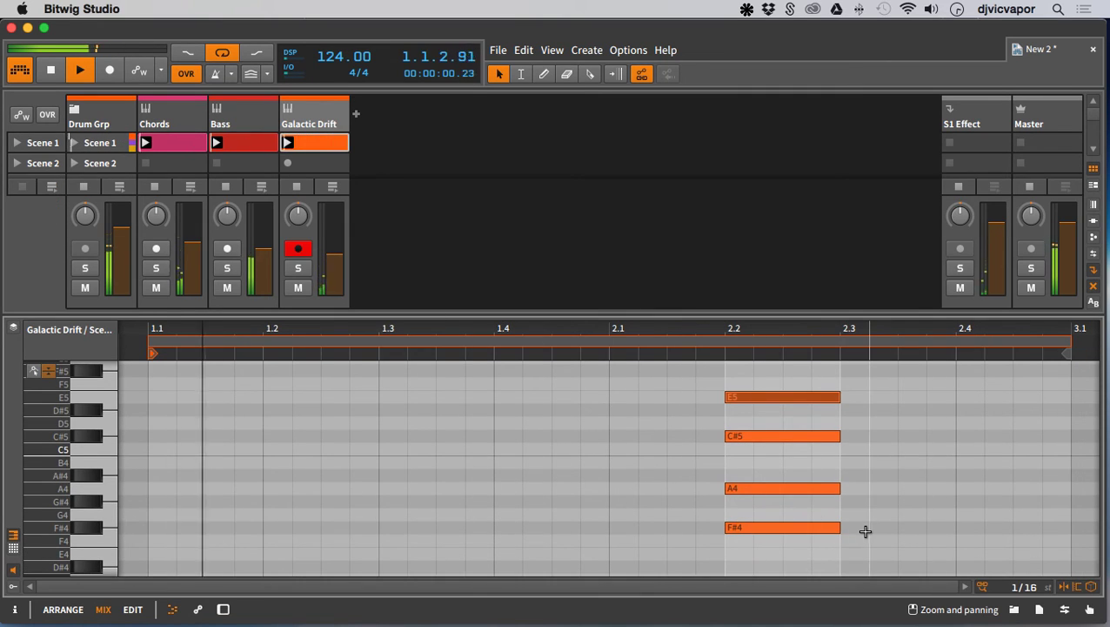
left_click_drag(868, 532, 773, 382)
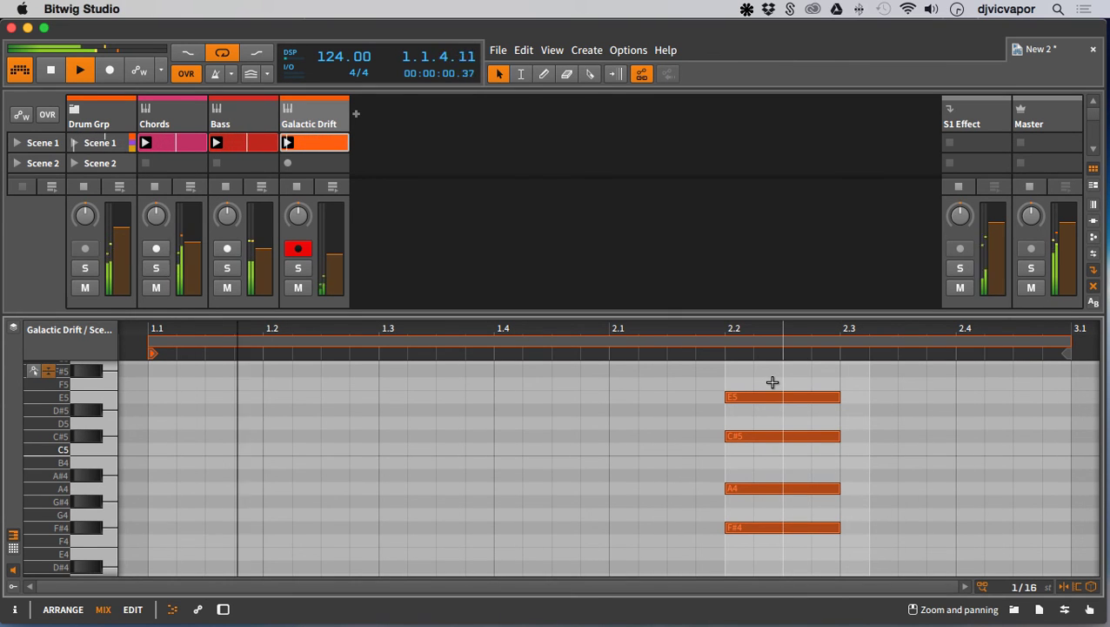
key("Right")
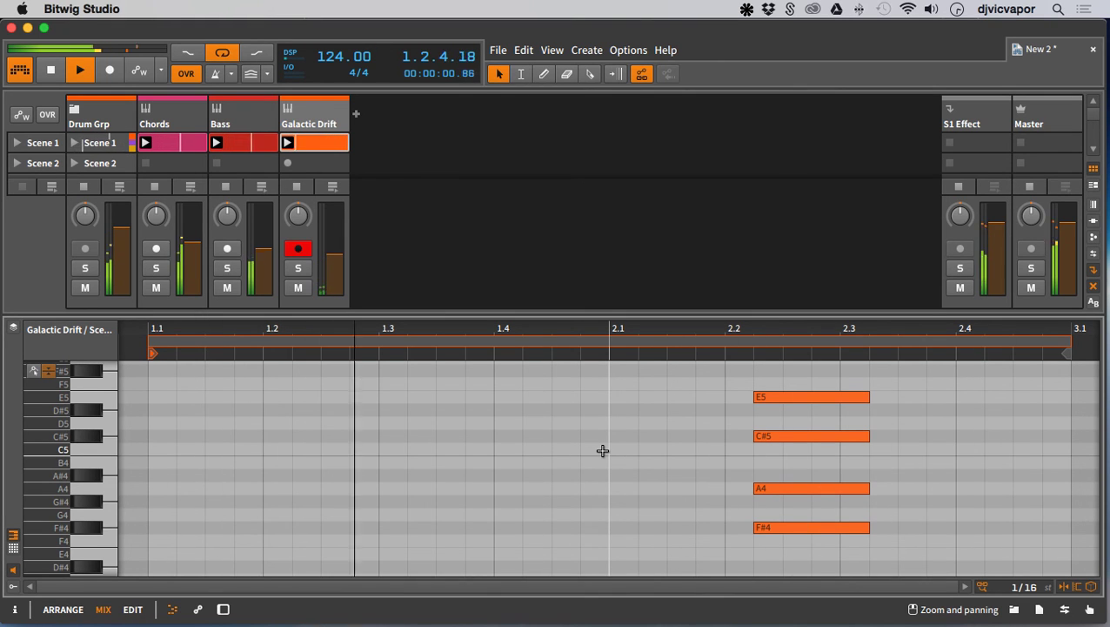
left_click(297, 249)
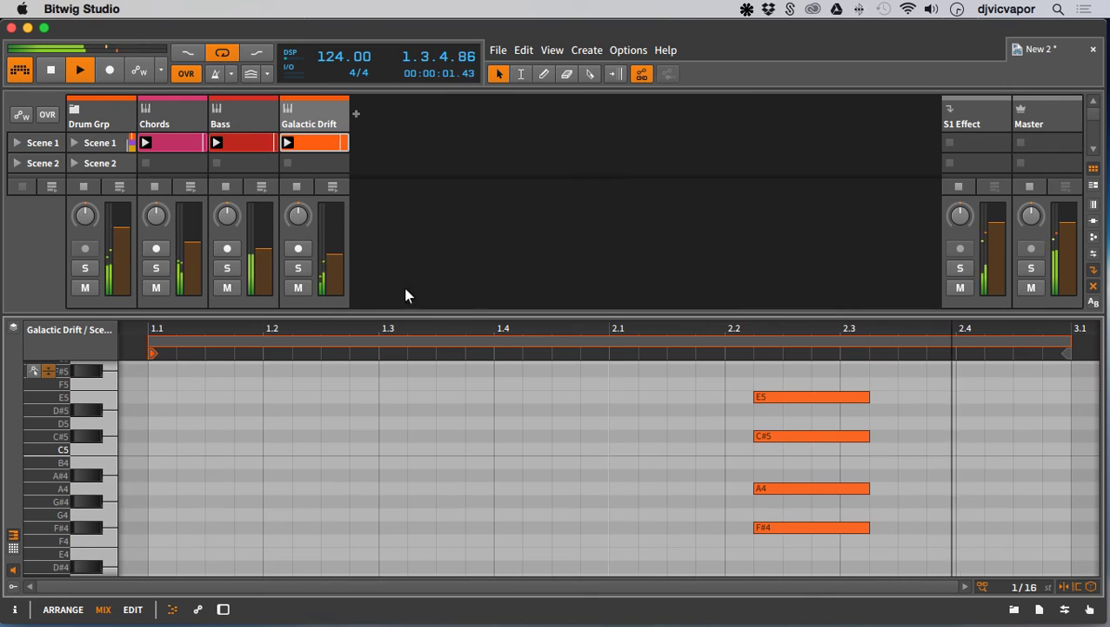
- Create a new instrument track after Galactic Drift and insert Bitwig's Sampler into its device chain
left_click(223, 609)
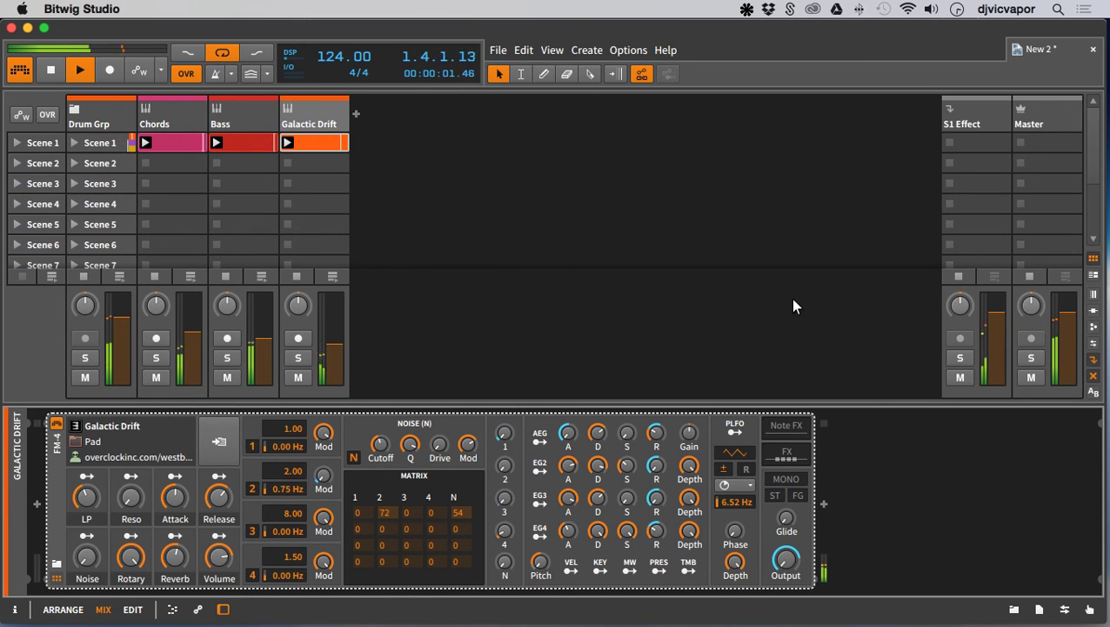
right_click(421, 111)
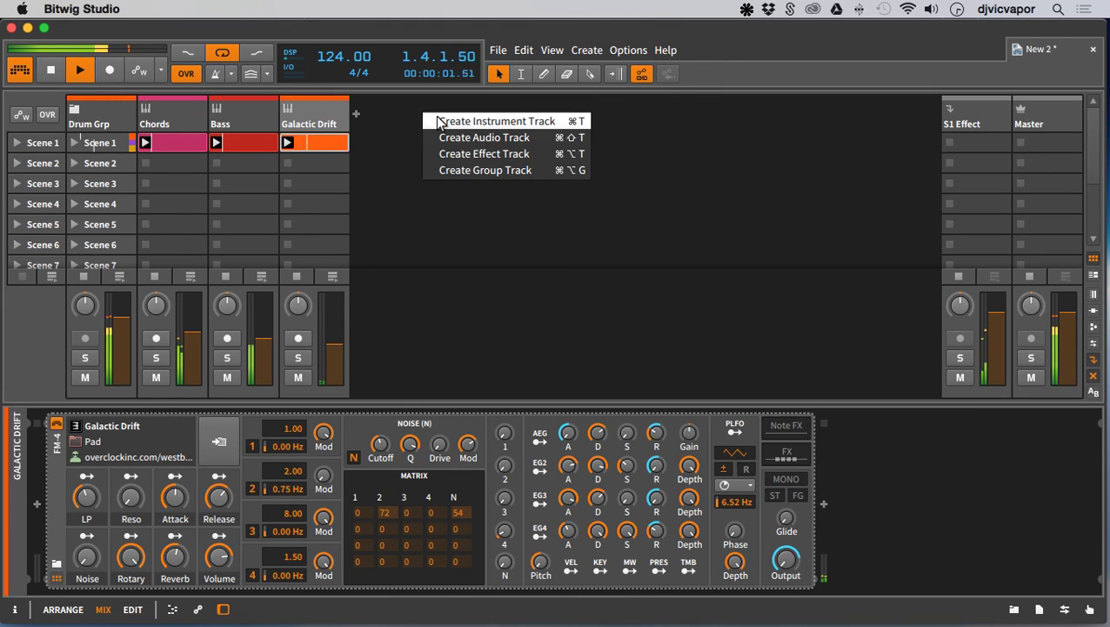
left_click(435, 119)
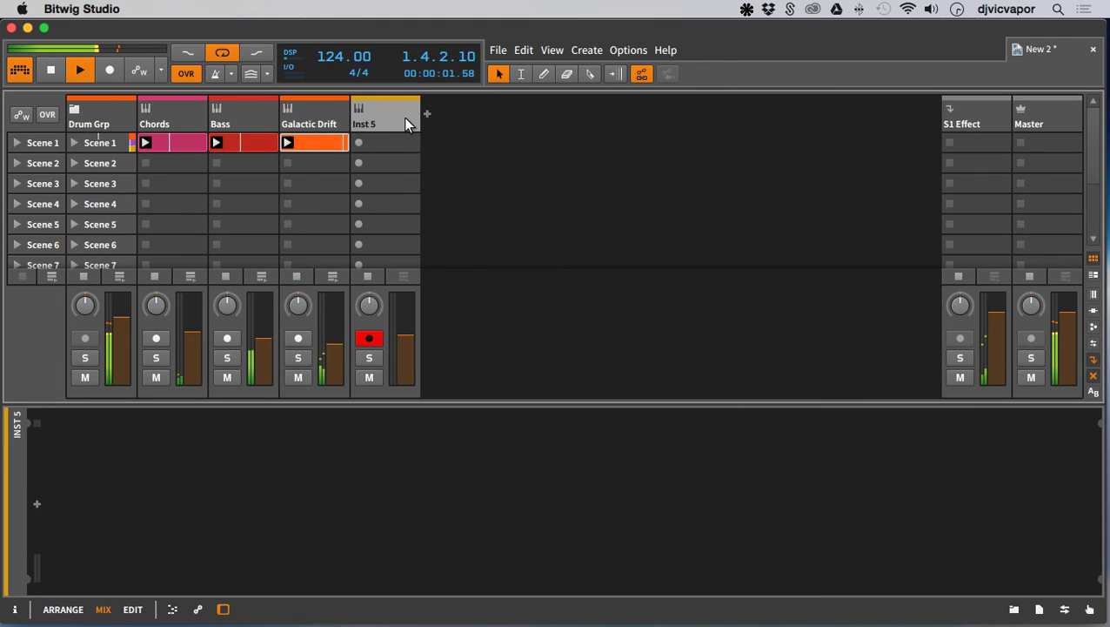
left_click(37, 503)
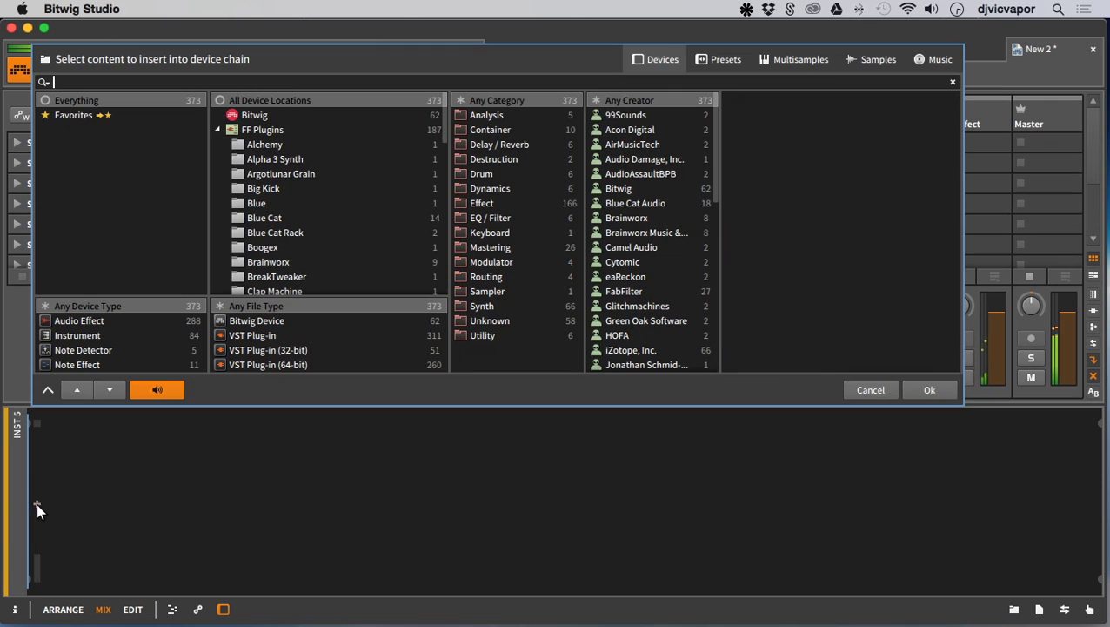
left_click(503, 290)
left_click(783, 100)
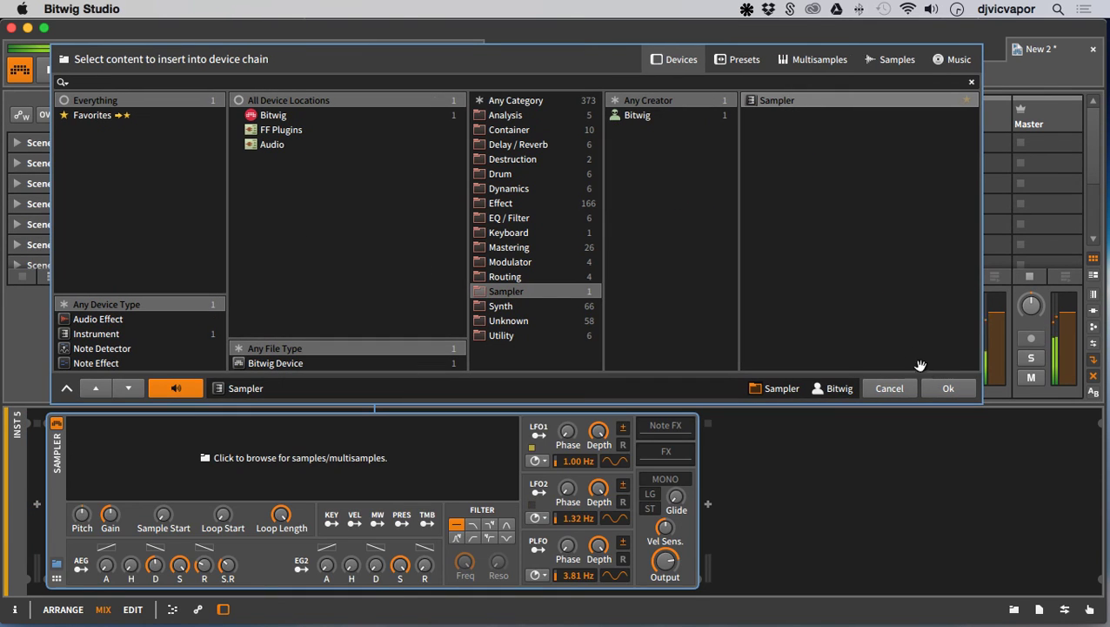
left_click(941, 389)
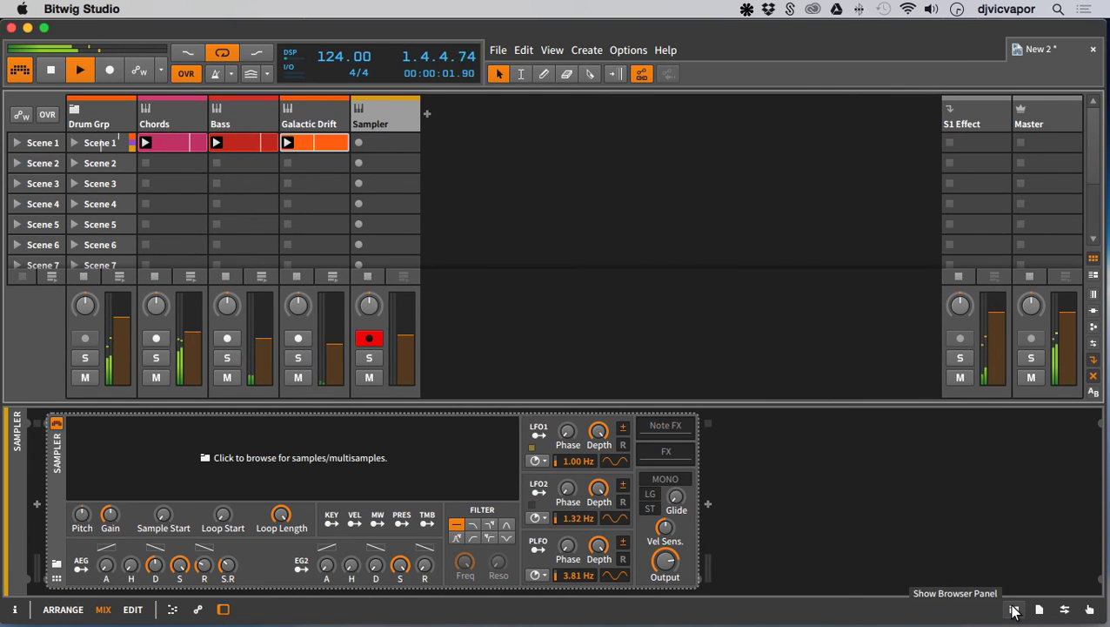
- Load wadh_voxloop_122_voxystab_Am.wav from the Splice downloaded sounds into the Sampler
left_click(790, 9)
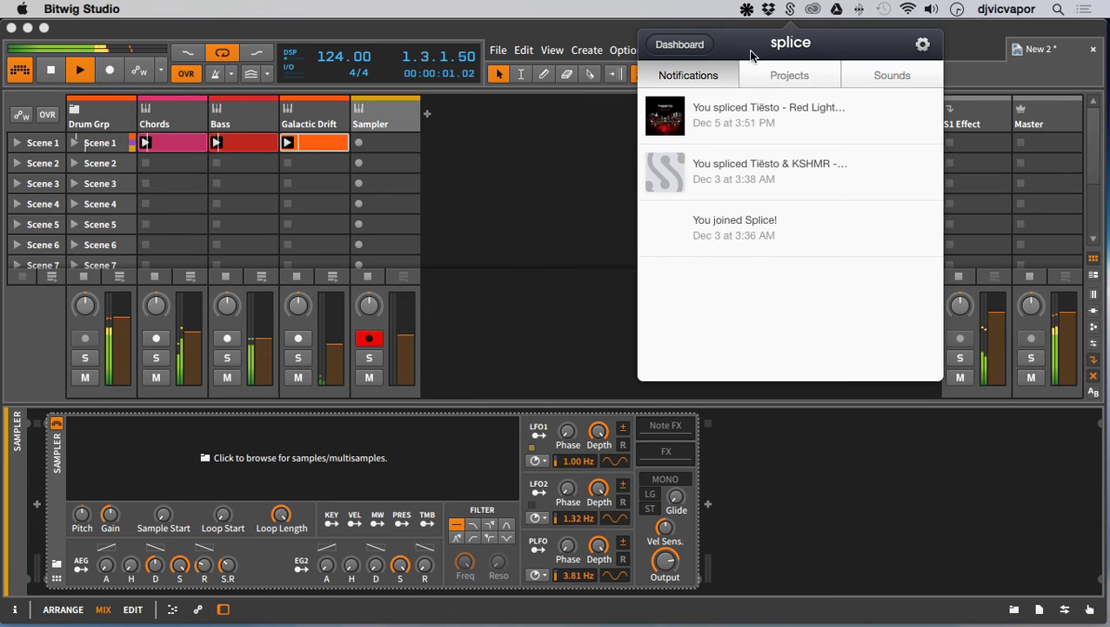
left_click(871, 76)
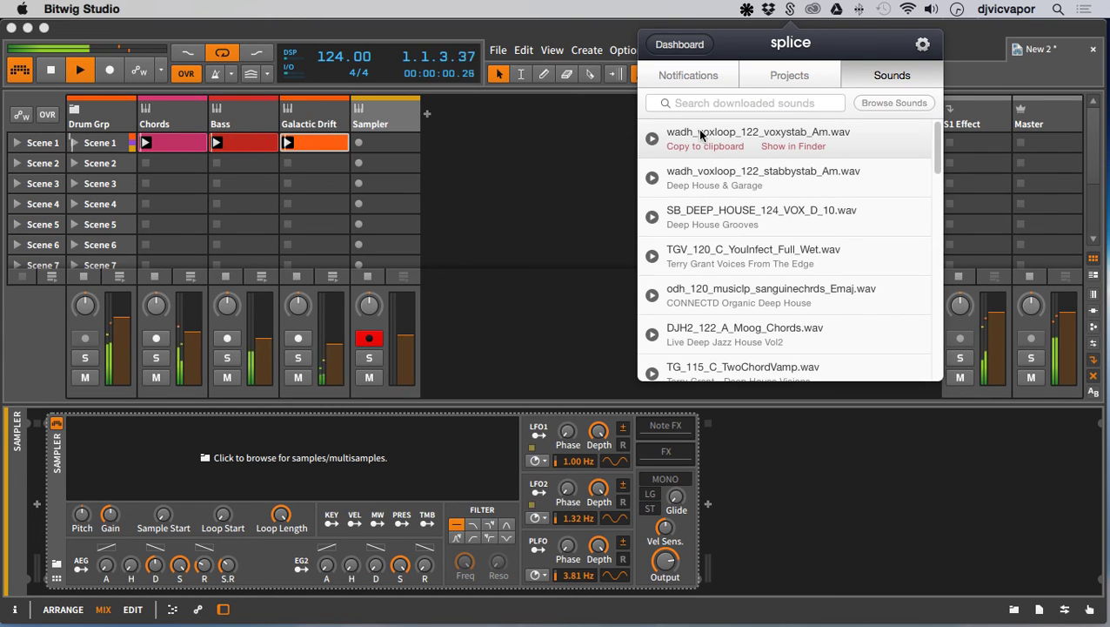
left_click_drag(701, 134, 279, 465)
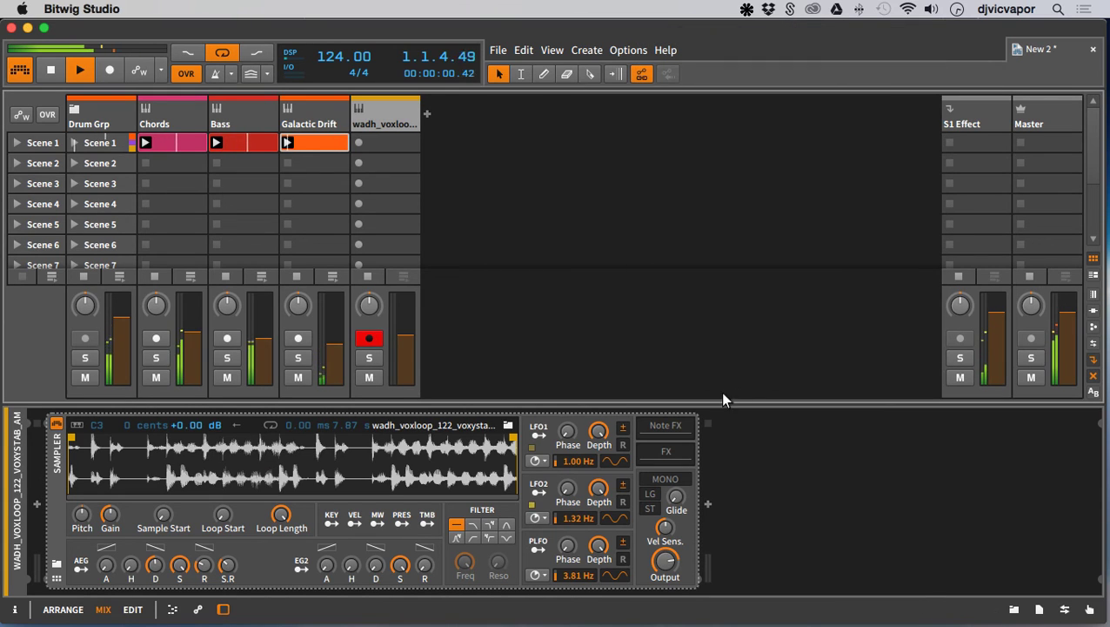
- Create an empty Scene 1 clip on the sampler track, audition C2 and launch the clip
double_click(372, 141)
double_click(372, 141)
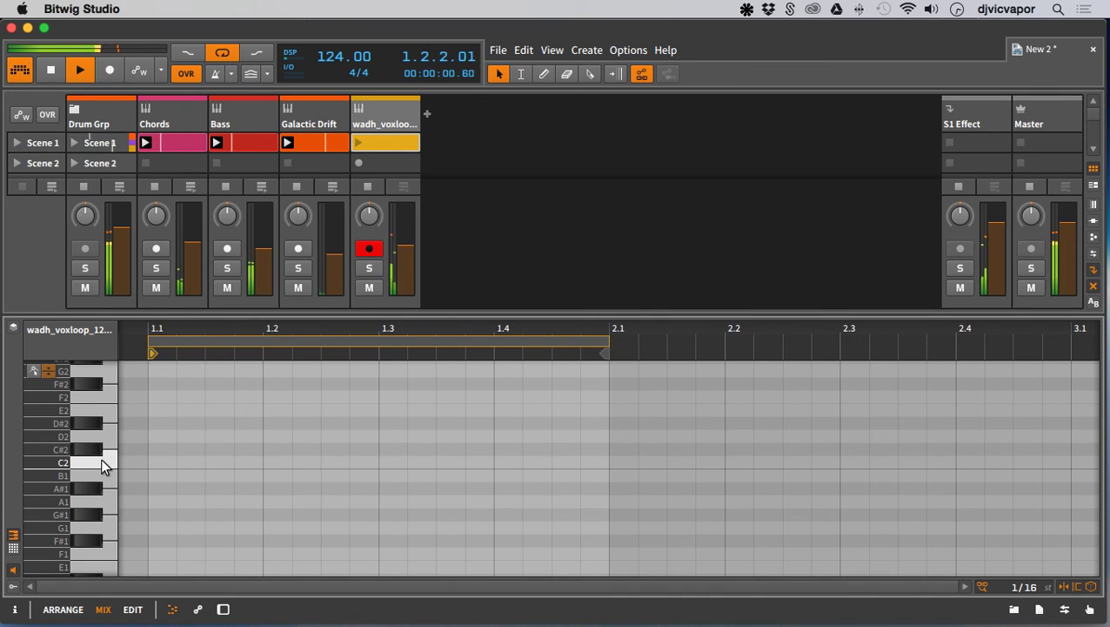
left_click(105, 460)
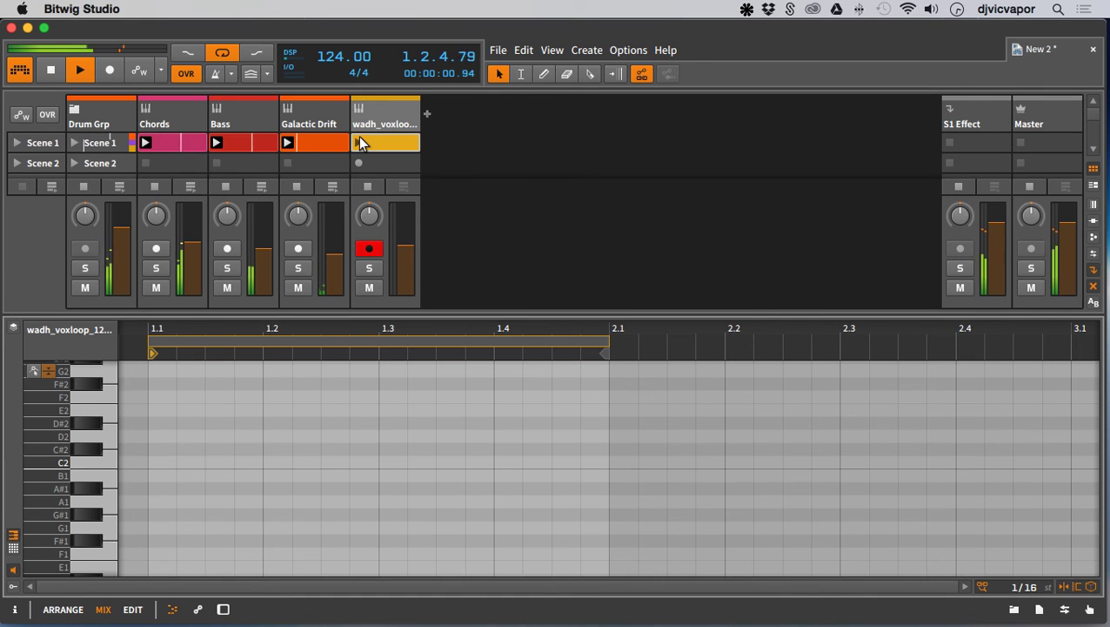
key("space")
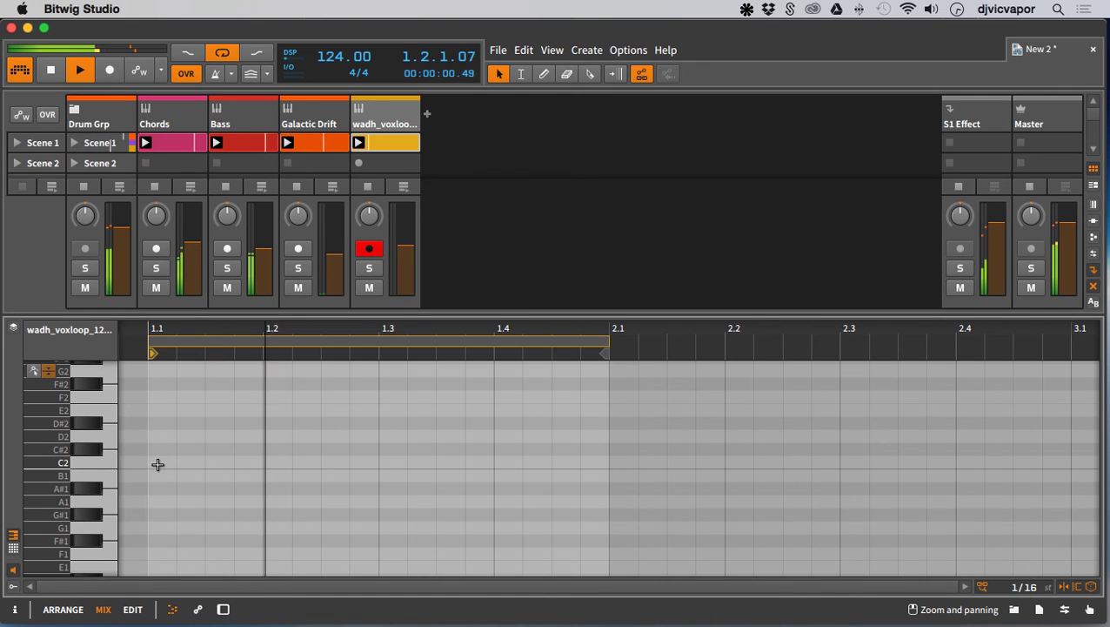
- Add a one-beat C2 note starting at 1.1.3 in the vocal clip and lower the sampler track's volume slightly
double_click(220, 463)
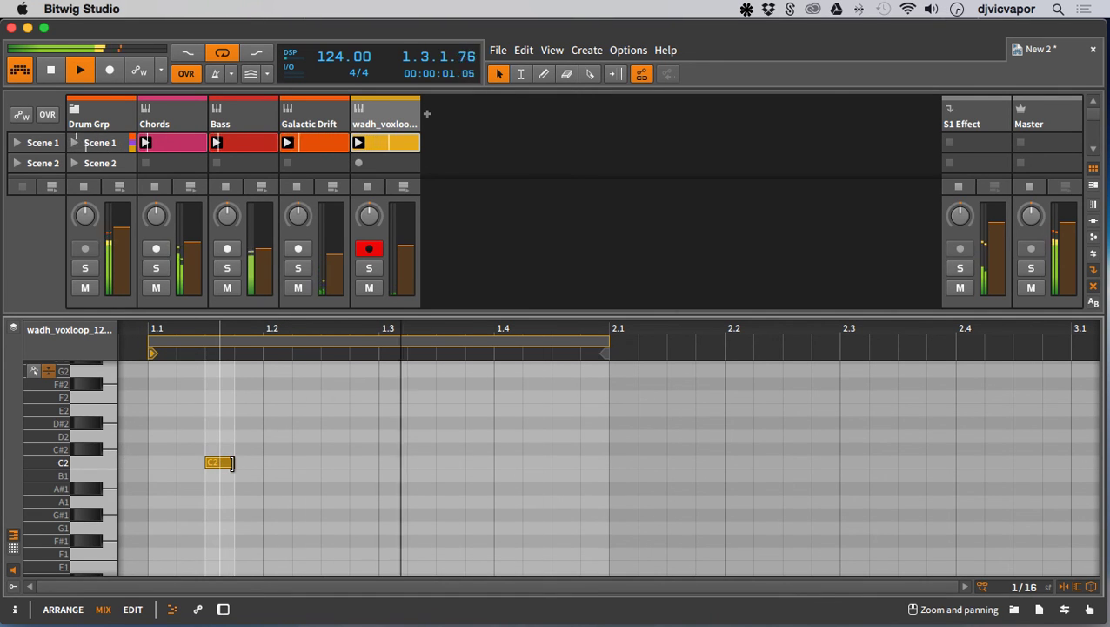
left_click_drag(231, 463, 262, 463)
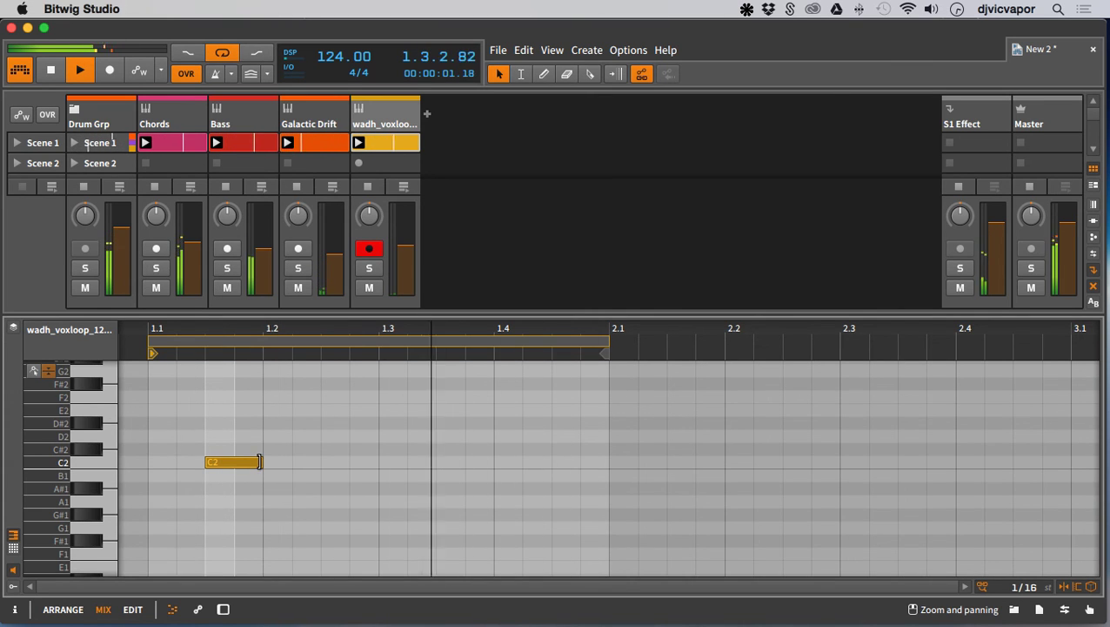
left_click_drag(257, 462, 320, 463)
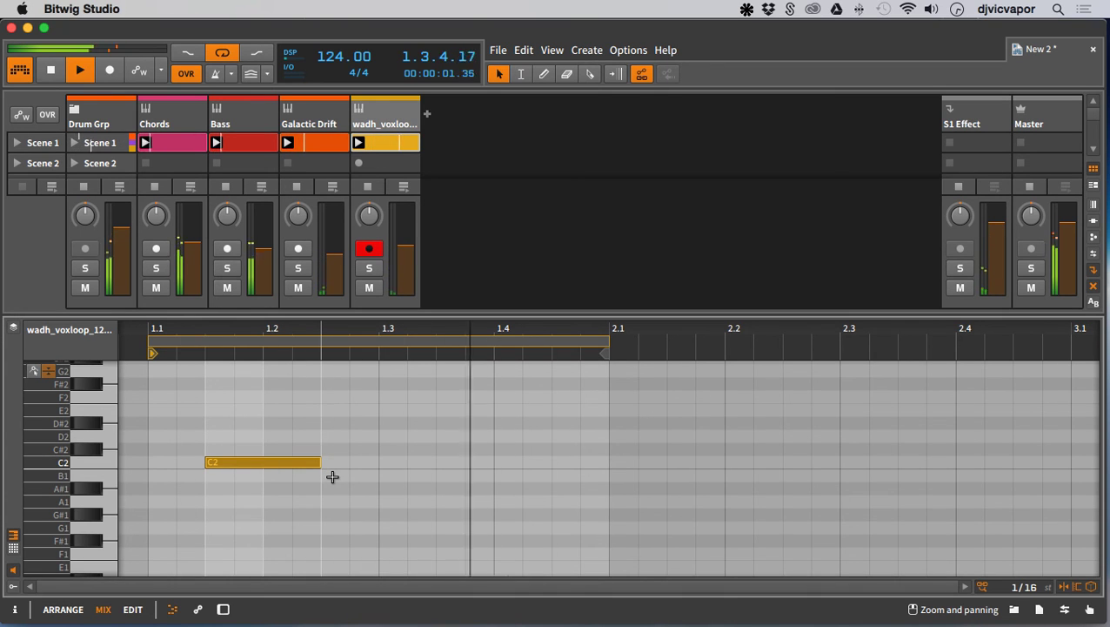
left_click_drag(404, 250, 404, 253)
left_click_drag(117, 141, 84, 145)
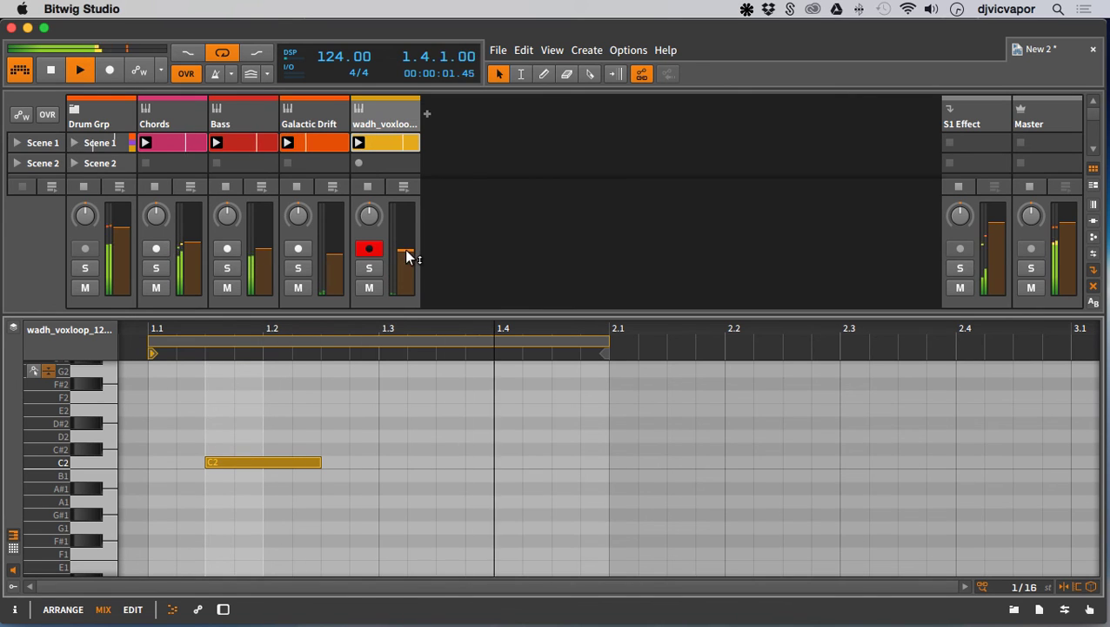
- Rename the vocal sampler track as Vox 1 and enlarge the clip launcher area slightly
right_click(406, 127)
left_click(409, 133)
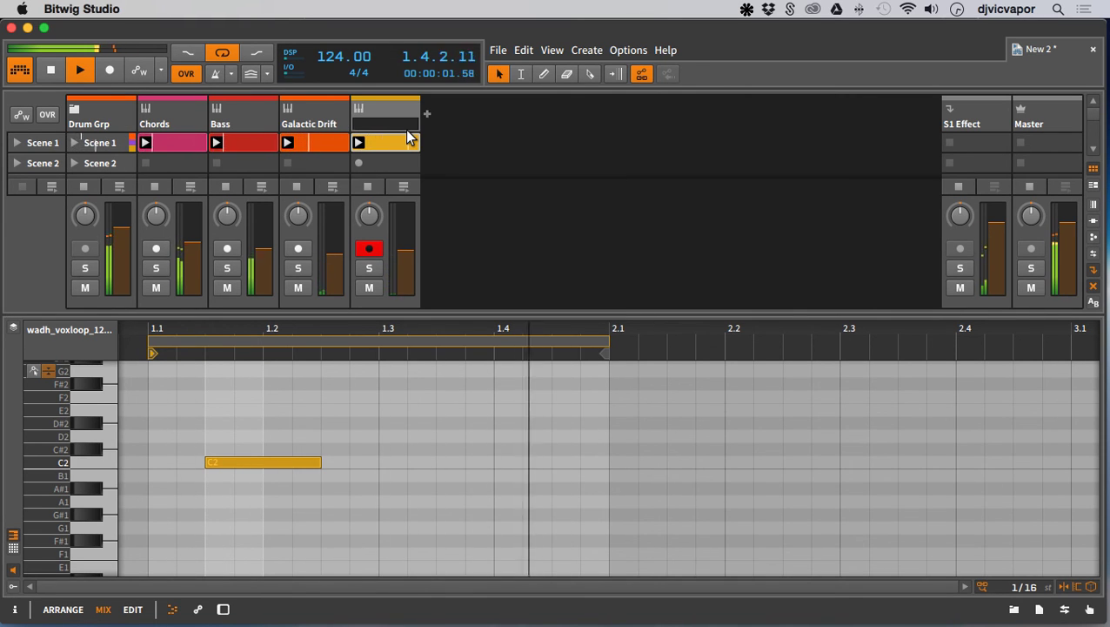
type("Vox")
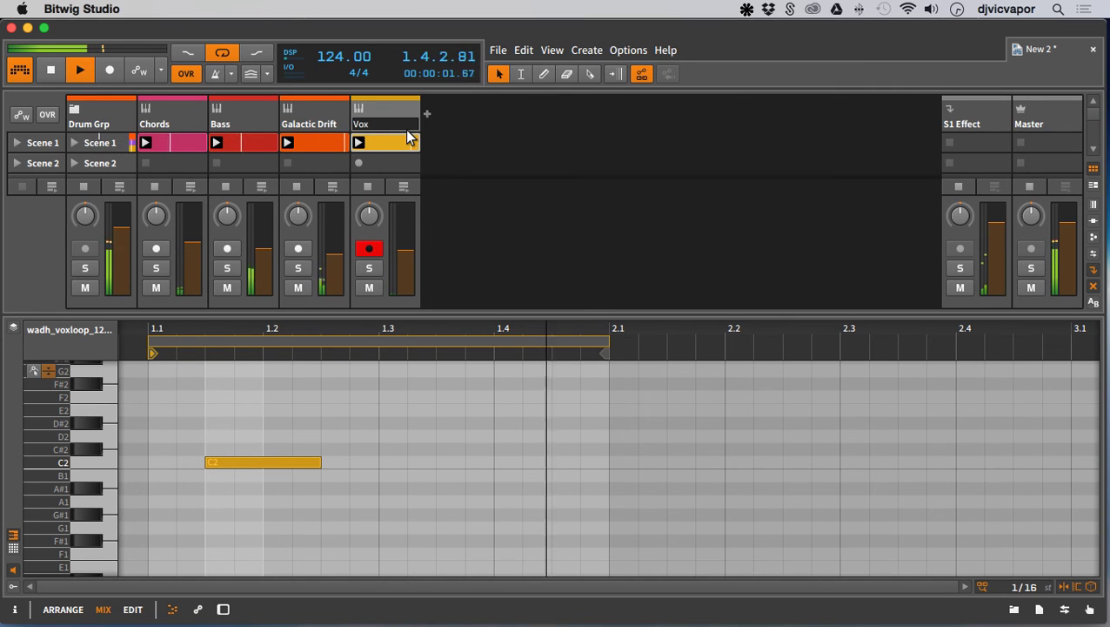
type(" 1")
key("Return")
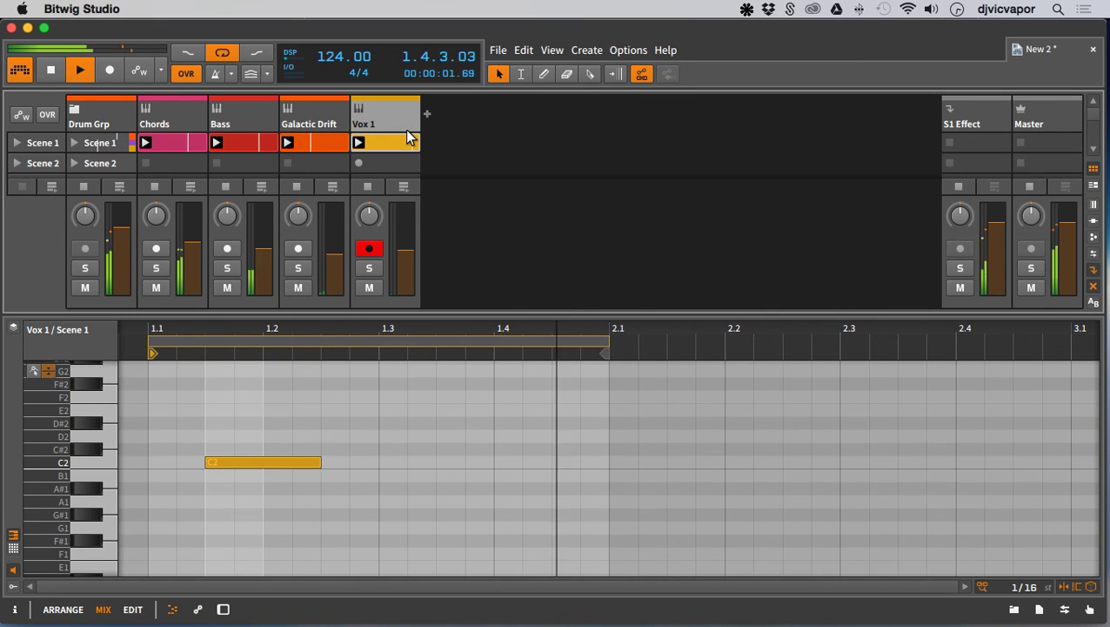
left_click_drag(345, 318, 345, 330)
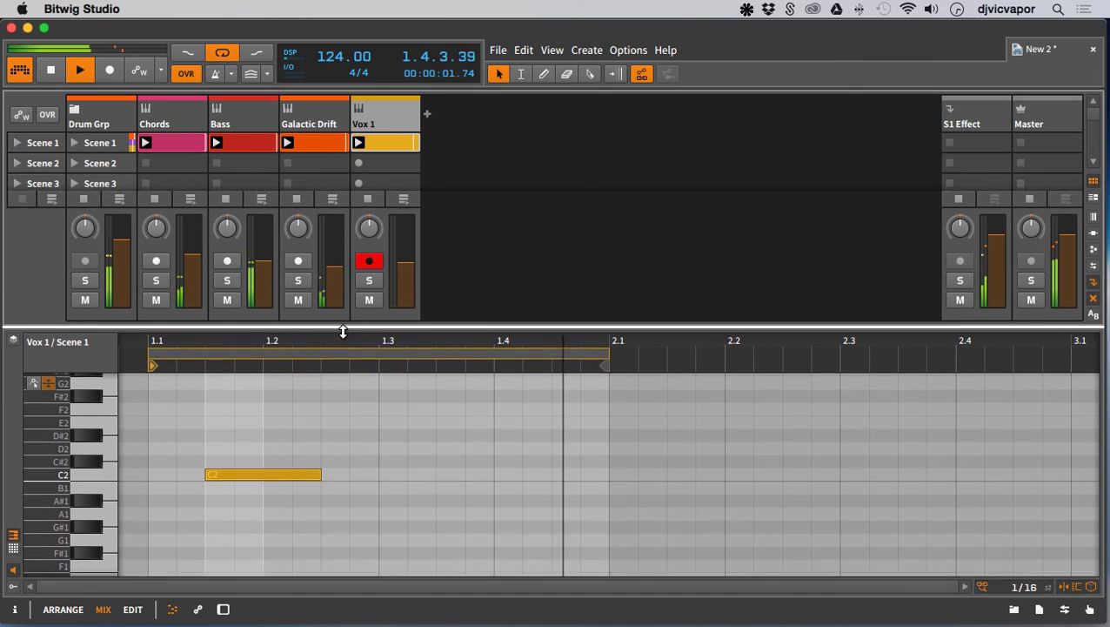
- Duplicate the Vox 1 instrument track and rename the copy as Vox 2
right_click(397, 125)
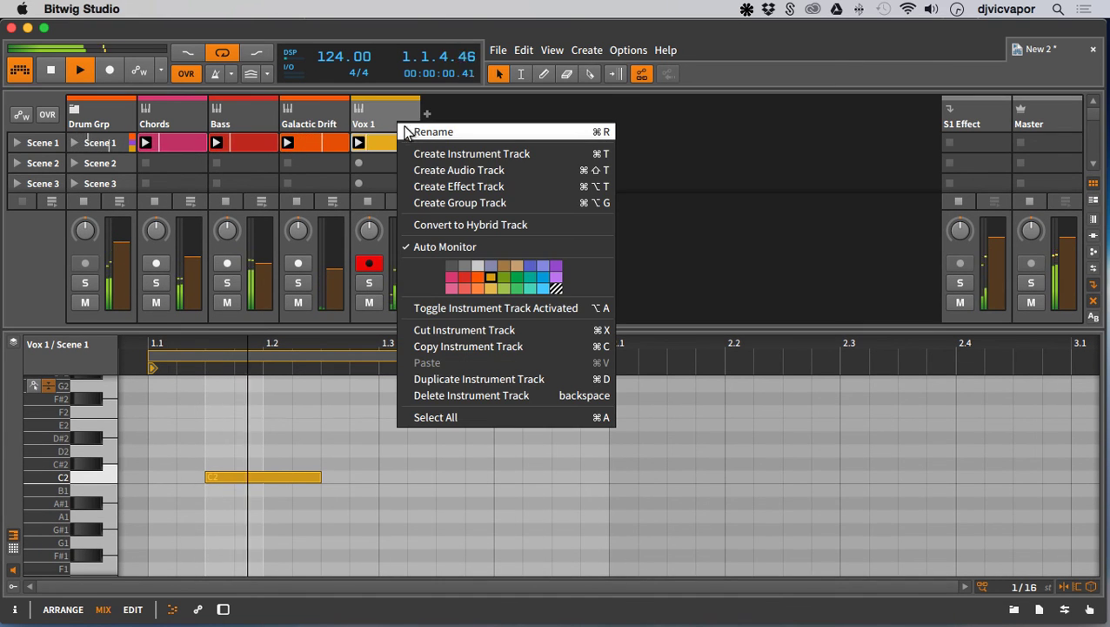
left_click(420, 379)
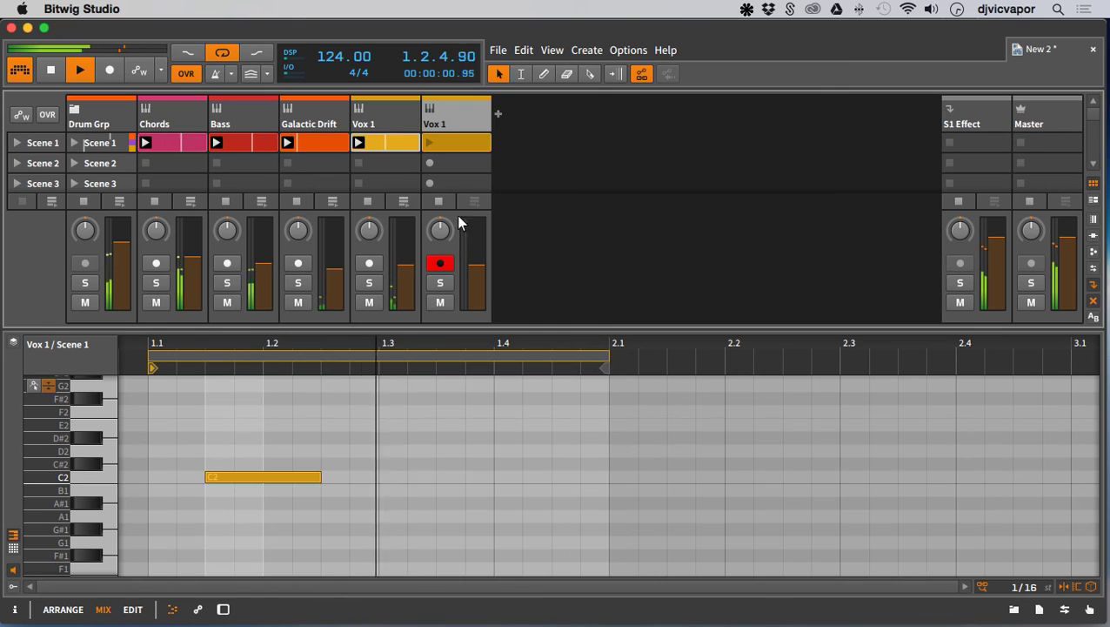
right_click(442, 129)
left_click(448, 136)
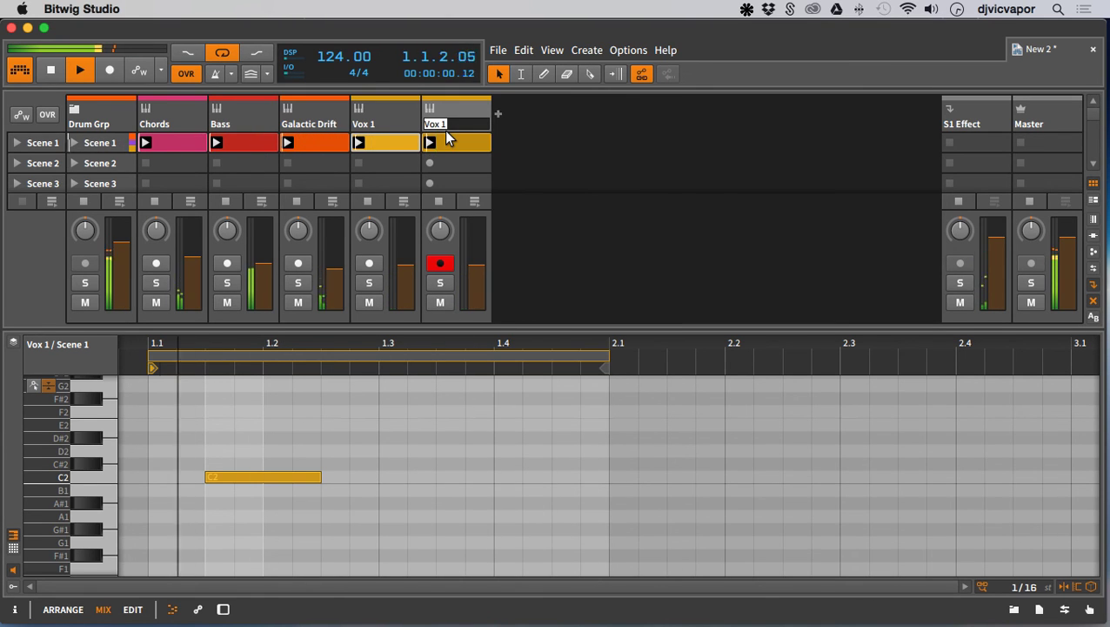
type("Vox 2")
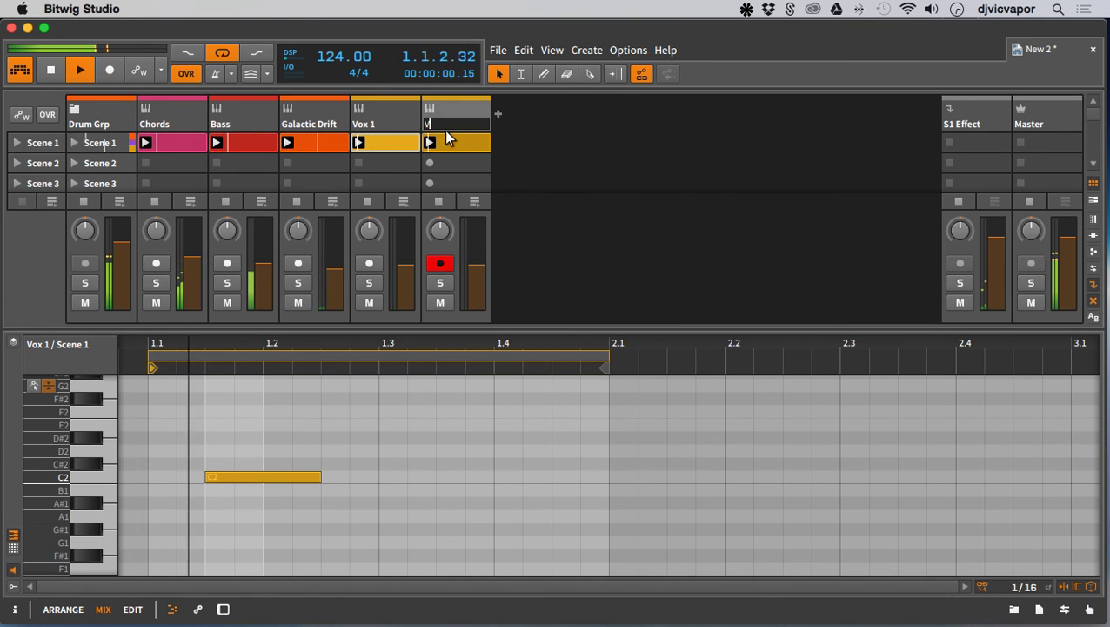
key("Return")
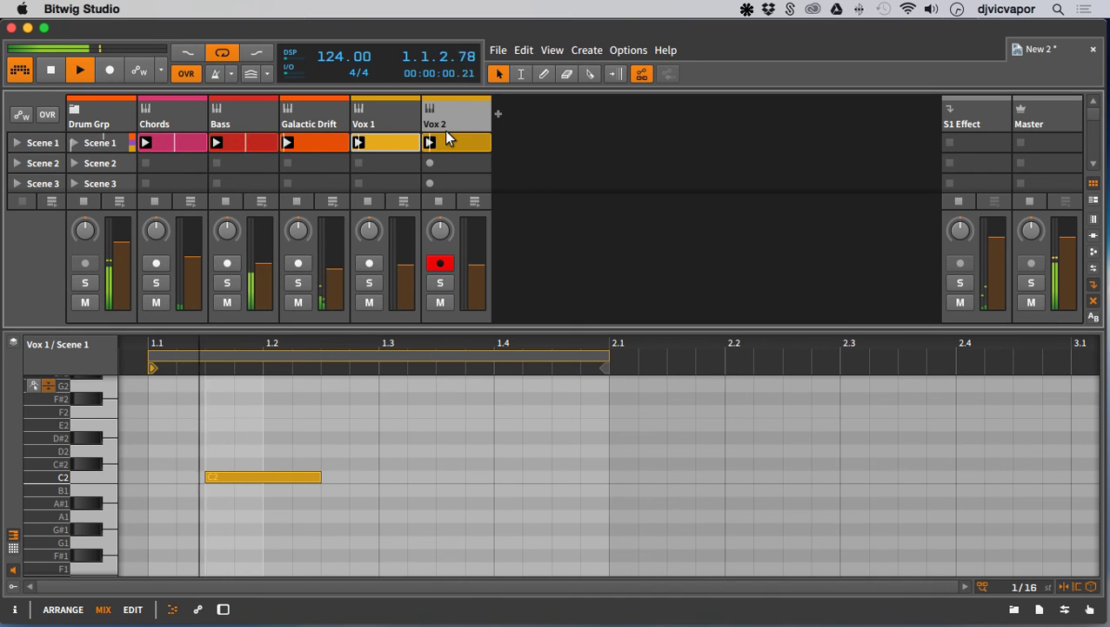
- Move the C2 note in the open Vox 1 Scene 1 clip later so it starts at 1.3.3
left_click(307, 479)
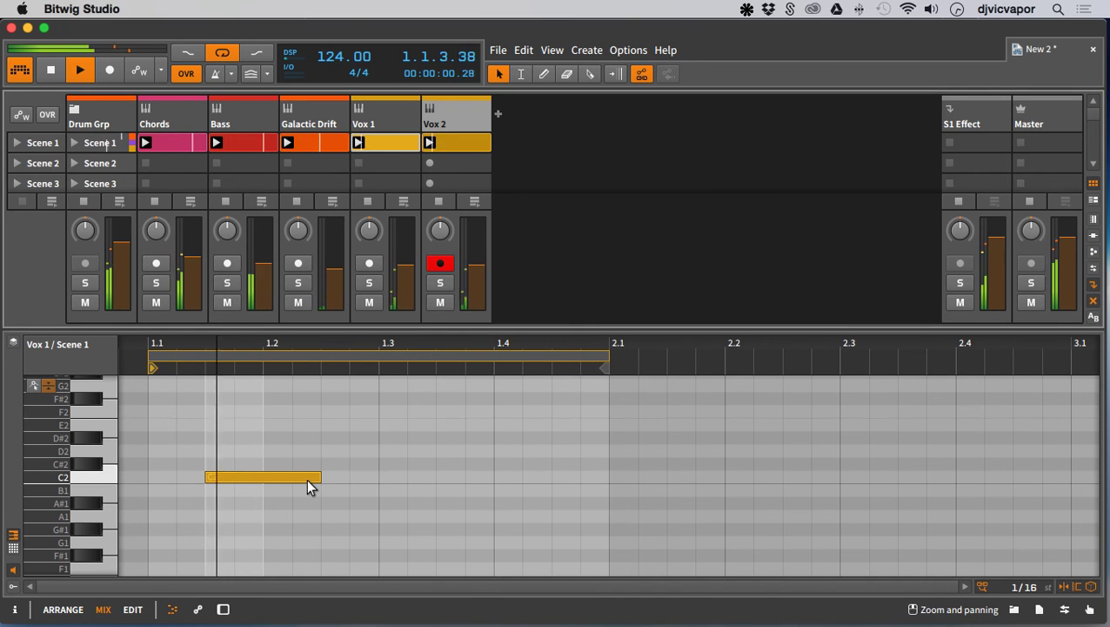
key("Right")
key("Right")
key("Right")
key("Right")
key("Right")
key("Right")
key("Right")
key("Right")
key("Right")
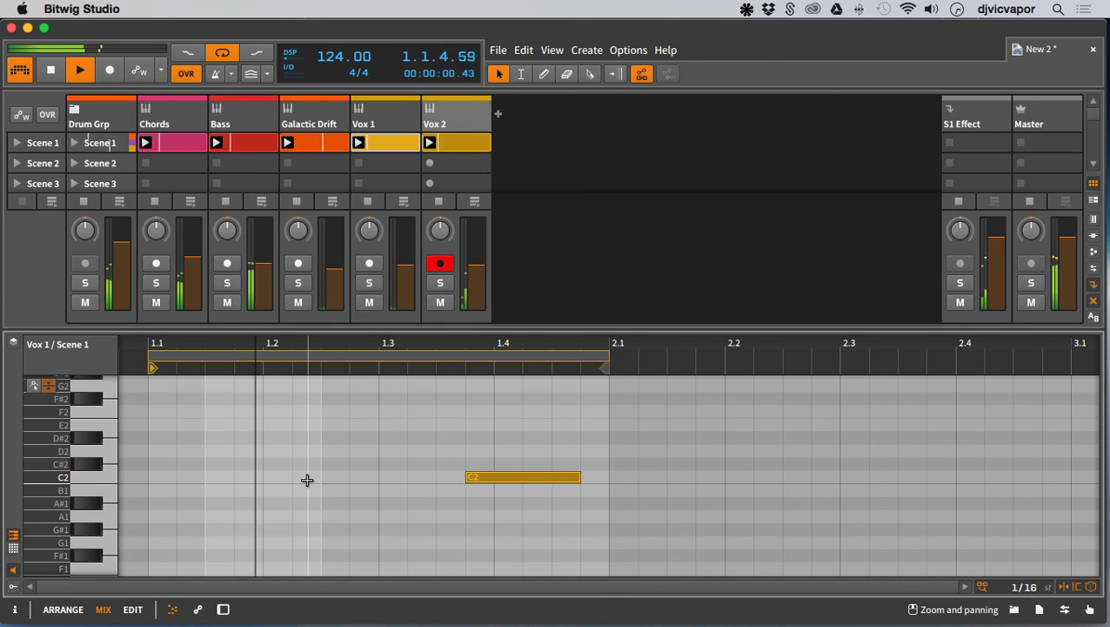
key("Left")
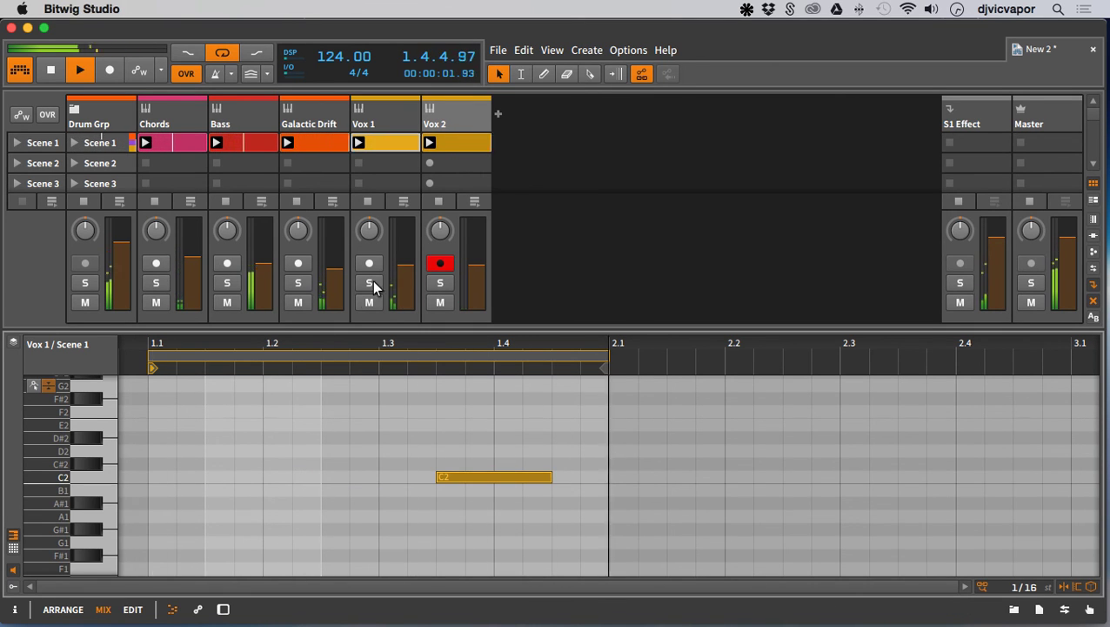
- Move the sample start marker in Vox 2's Sampler about a fifth into the vocal loop and solo the track
left_click(452, 113)
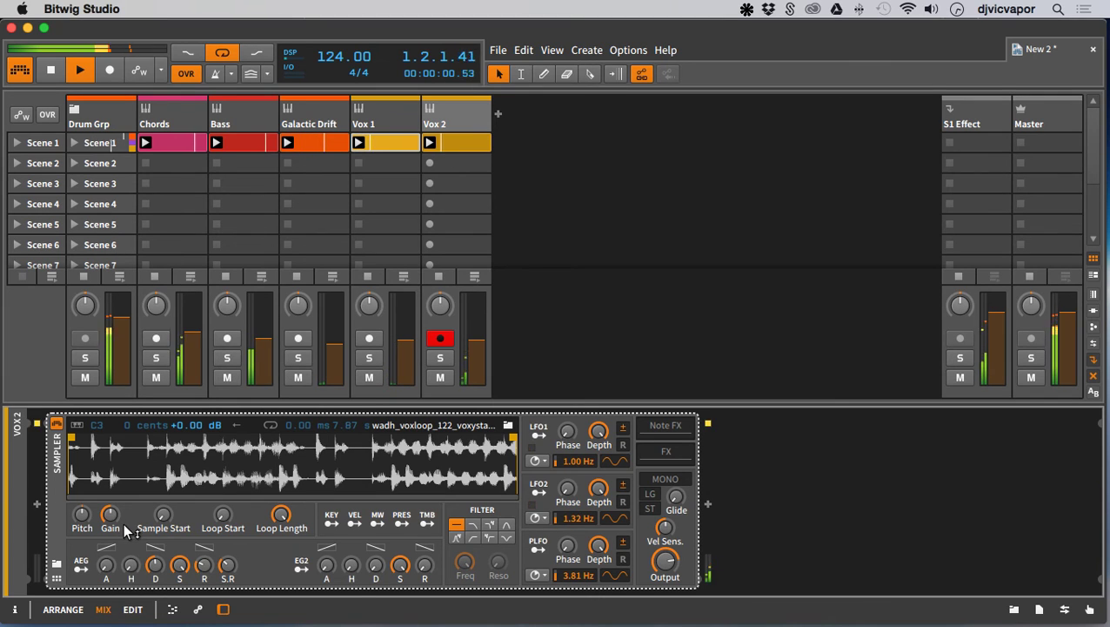
left_click_drag(73, 440, 159, 441)
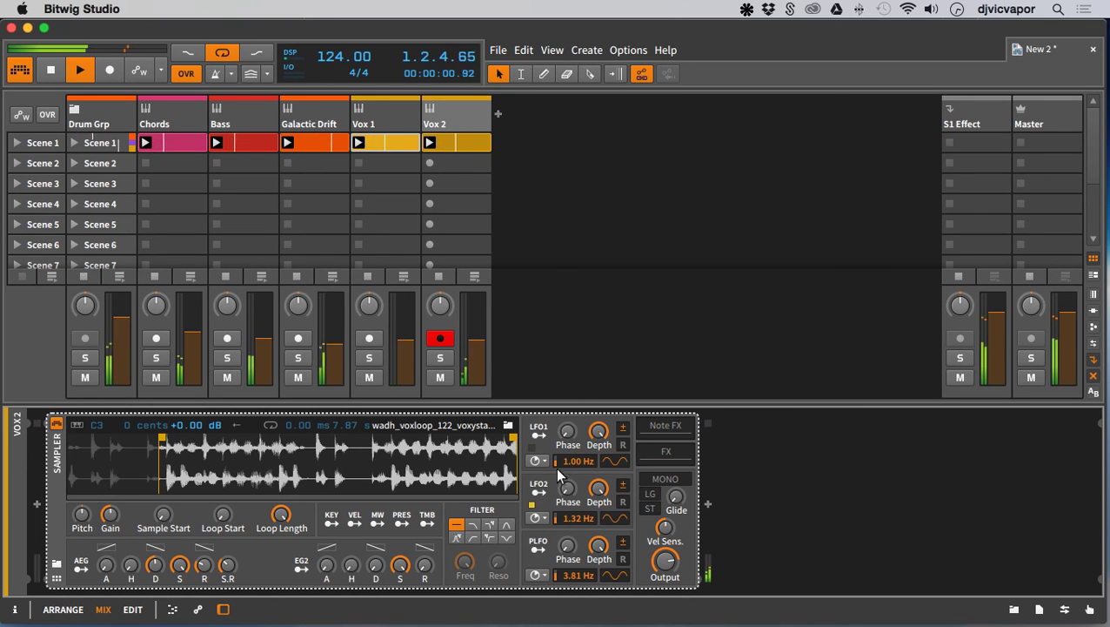
key("s")
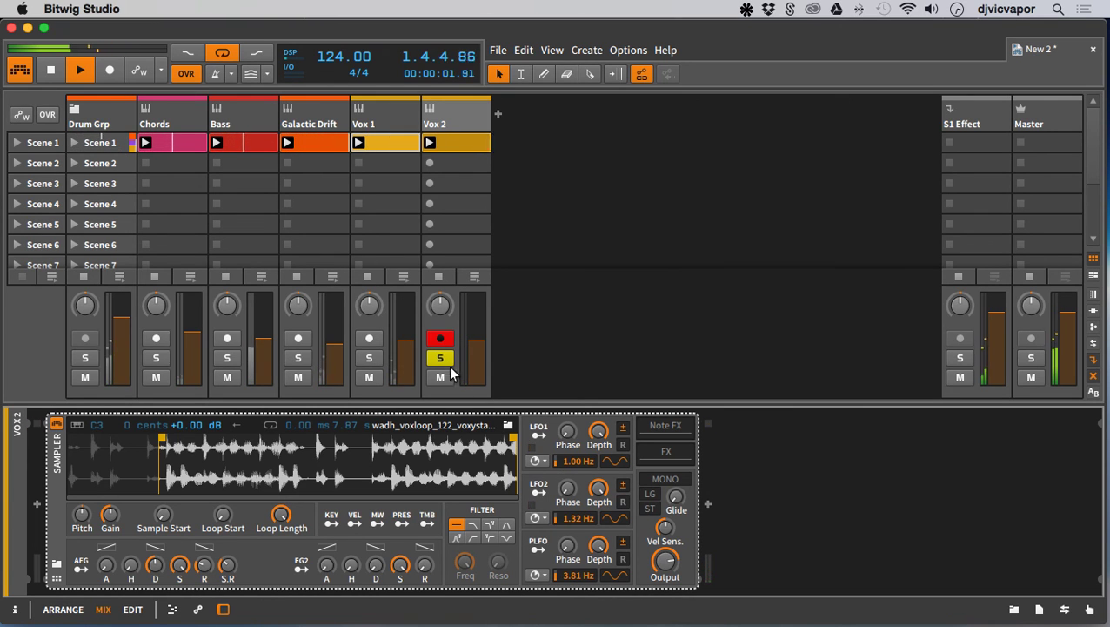
- Route LFO1 to modulate Sample Start in Vox 2's Sampler and set the LFO1 rate to 0.34 Hz
left_click(539, 435)
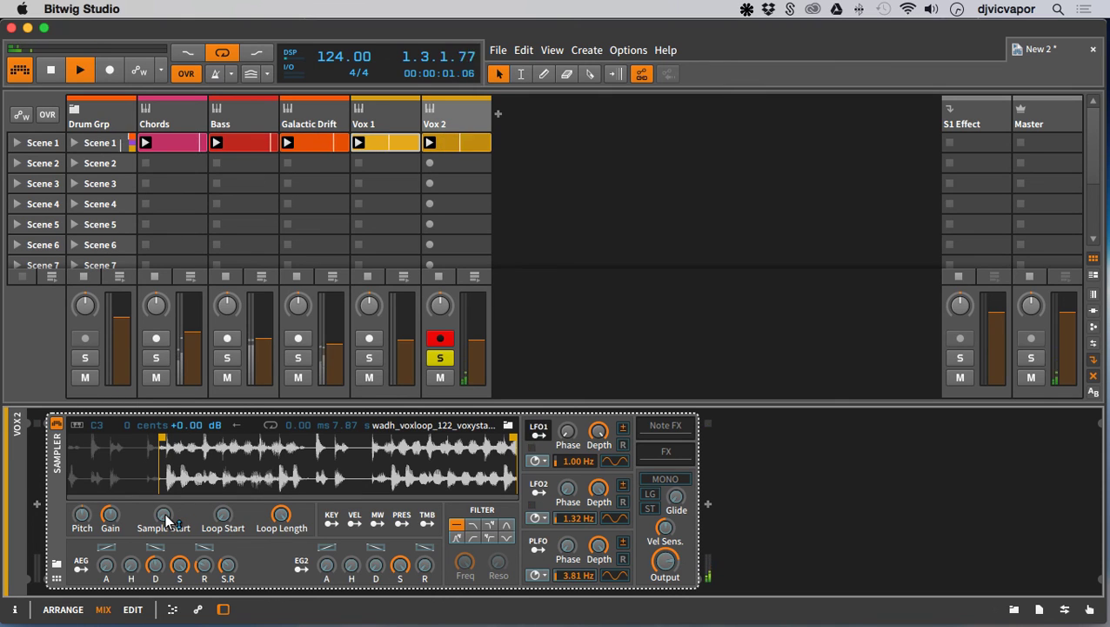
left_click_drag(166, 519, 167, 496)
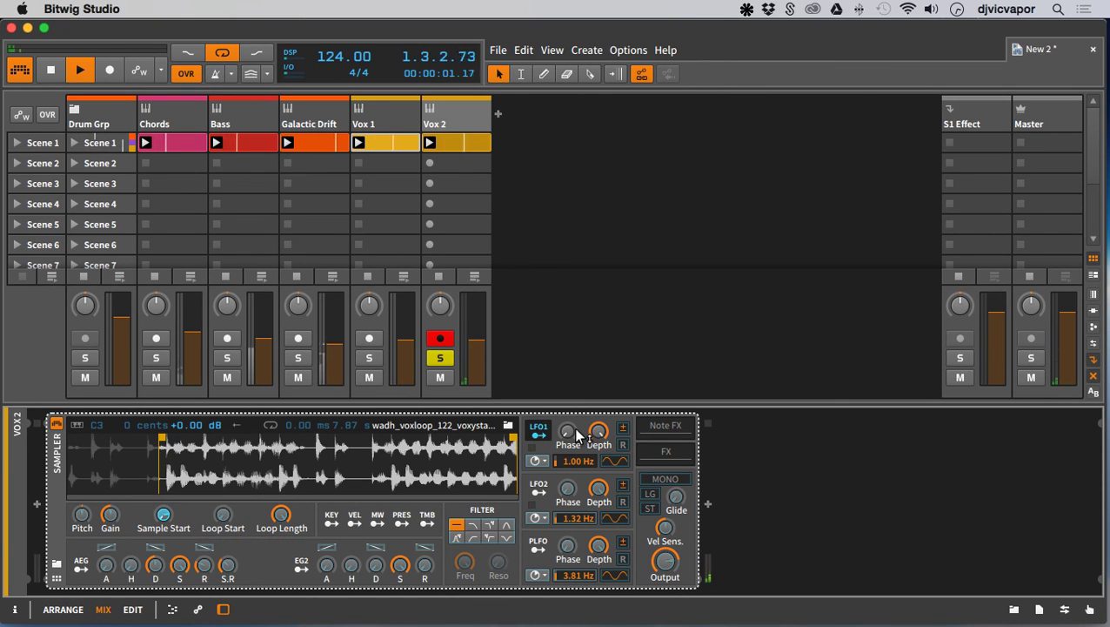
left_click_drag(583, 459, 583, 487)
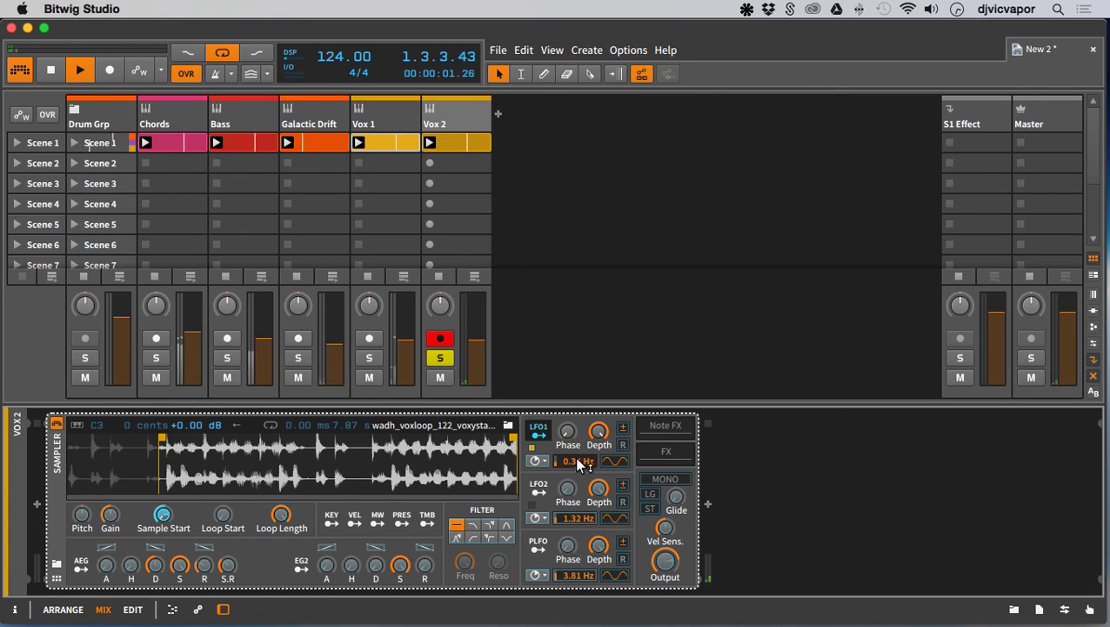
- Route LFO2 to modulate Loop Start in Vox 2's Sampler and set the LFO2 rate to 2.51 Hz
left_click(539, 492)
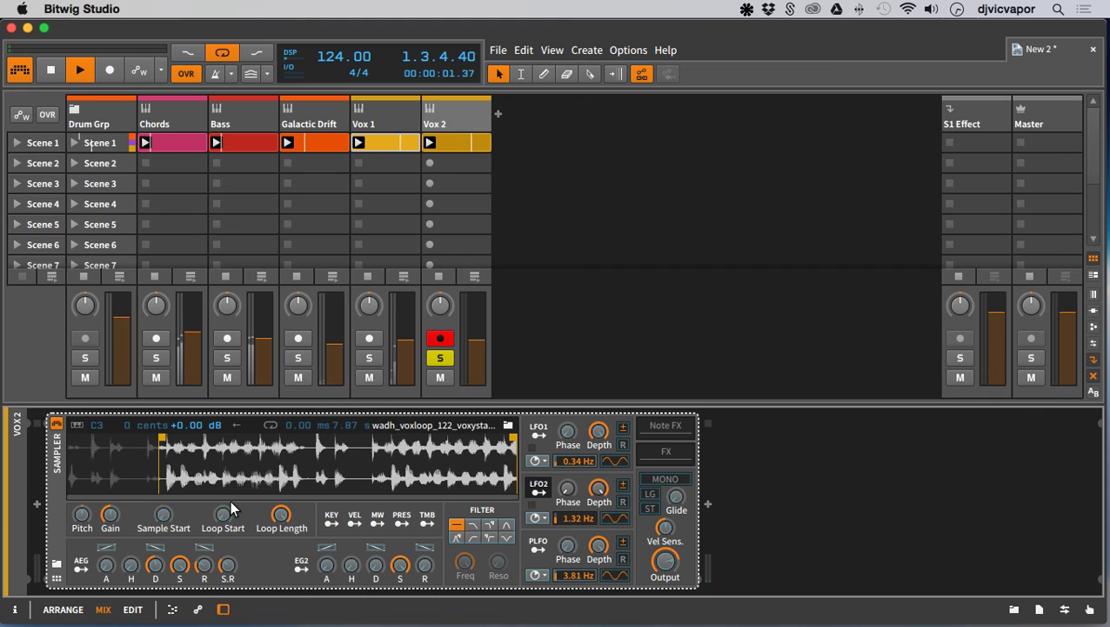
mouse_move(225, 517)
left_mouse_down()
mouse_move(224, 500)
mouse_move(222, 517)
left_mouse_up()
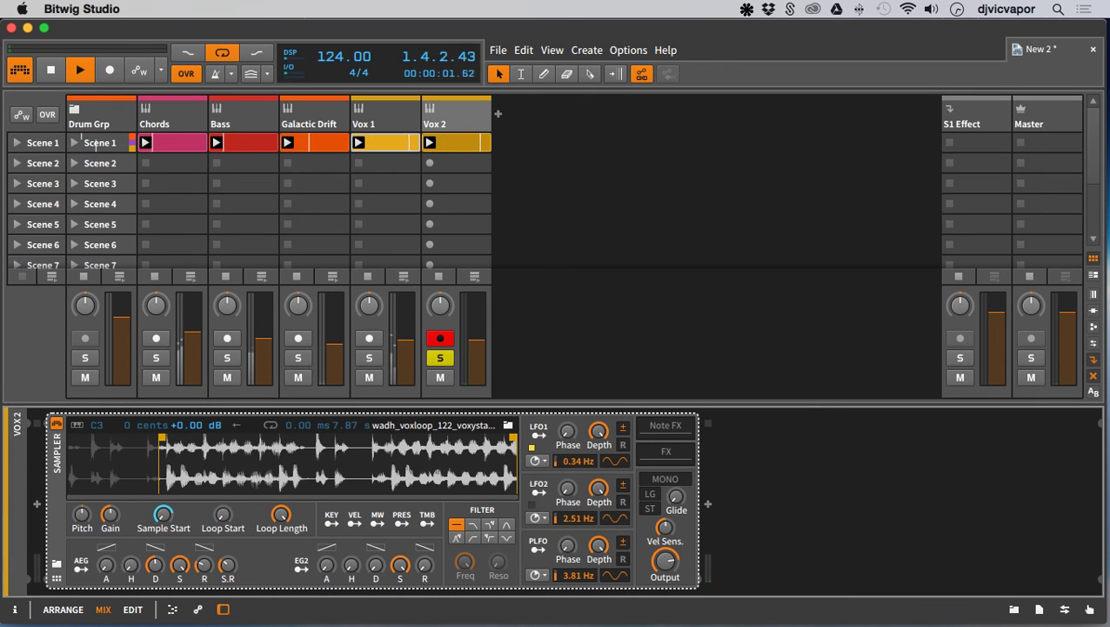
mouse_move(575, 522)
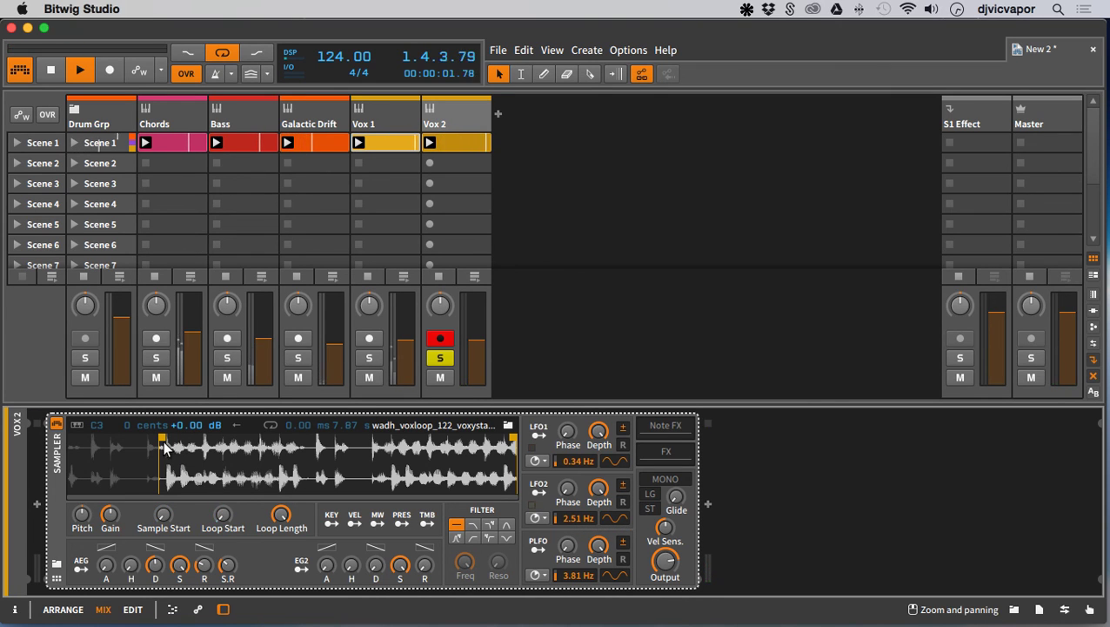
- Solo Vox 1 as well and fine-tune Vox 2's sample start marker to slightly further into the vocal loop
left_click_drag(160, 437, 164, 437)
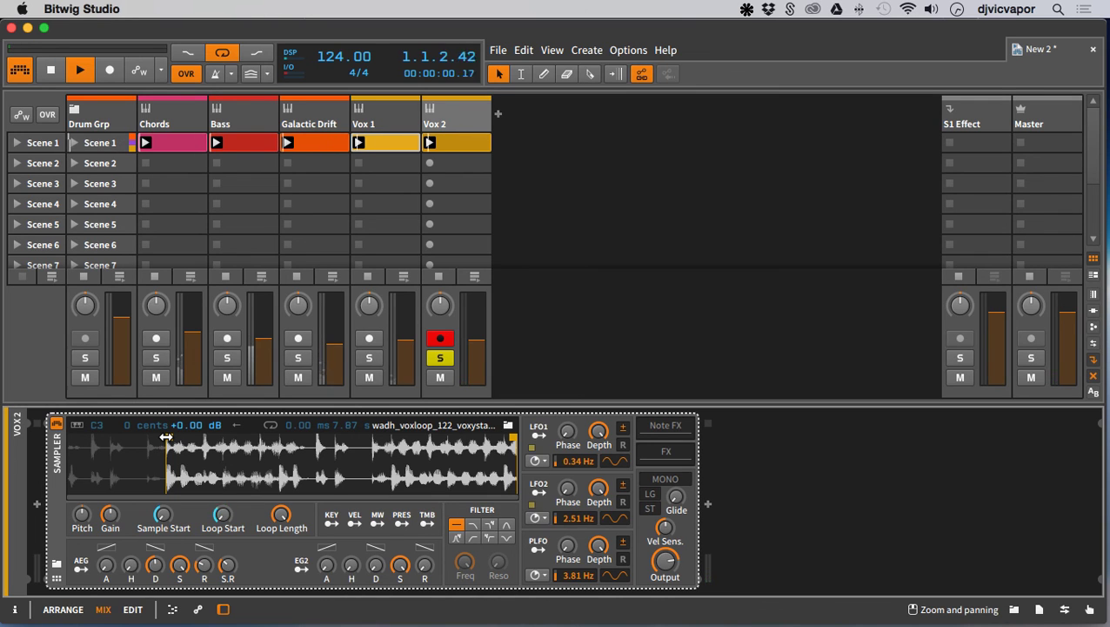
left_click(369, 357)
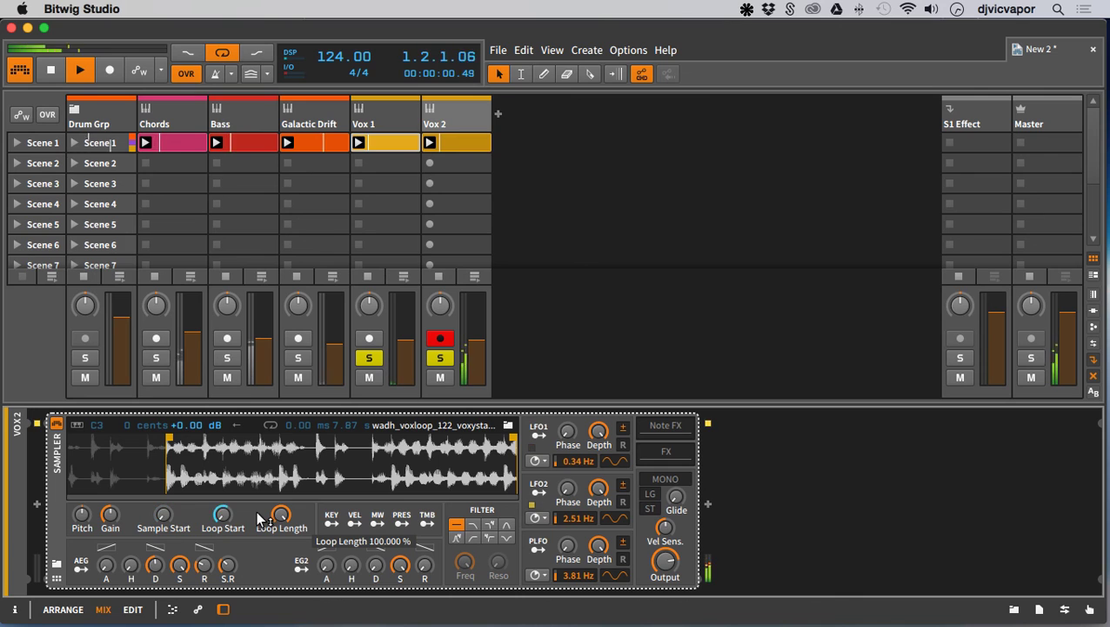
left_click_drag(169, 436, 181, 435)
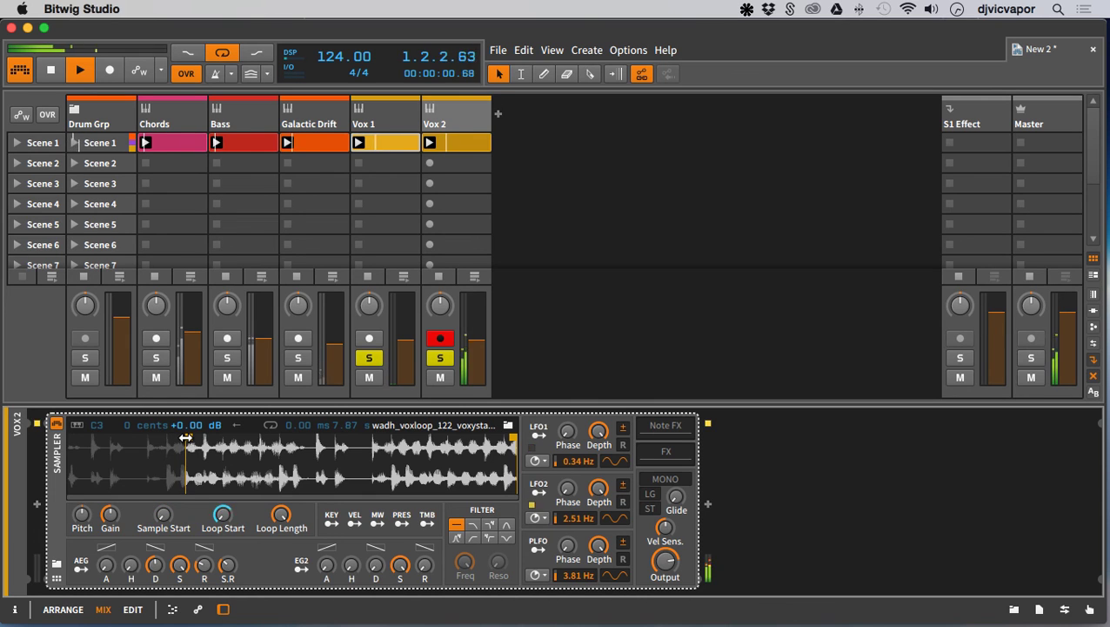
left_click_drag(186, 437, 193, 437)
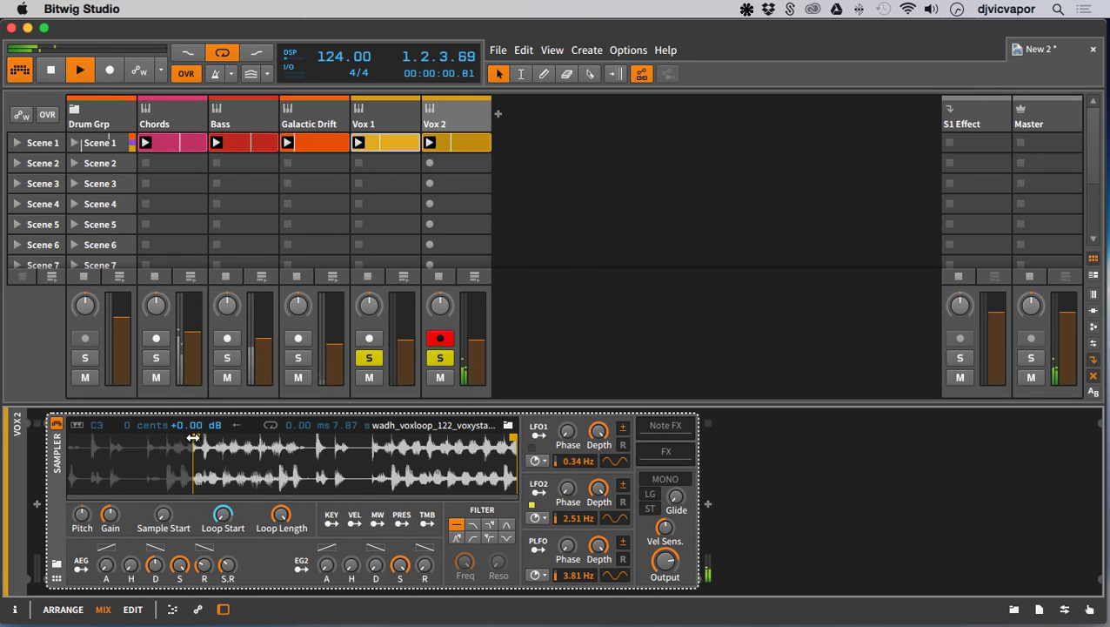
left_click_drag(197, 437, 194, 438)
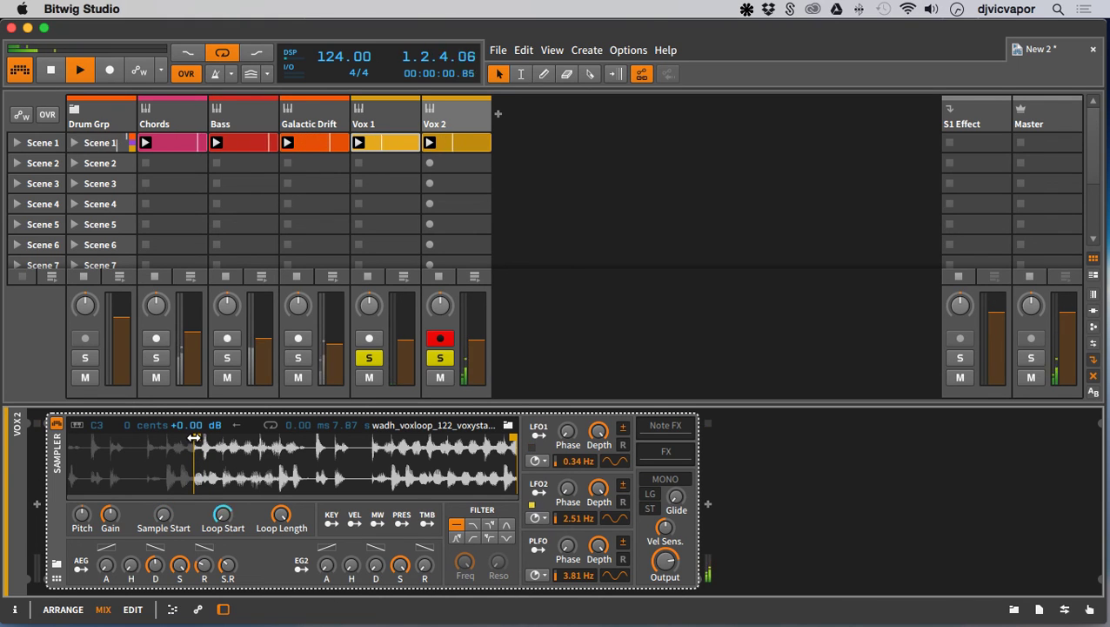
- Choose the notch filter in Vox 2's Sampler, raise the EG2 attack time and lower the filter frequency
left_click(503, 535)
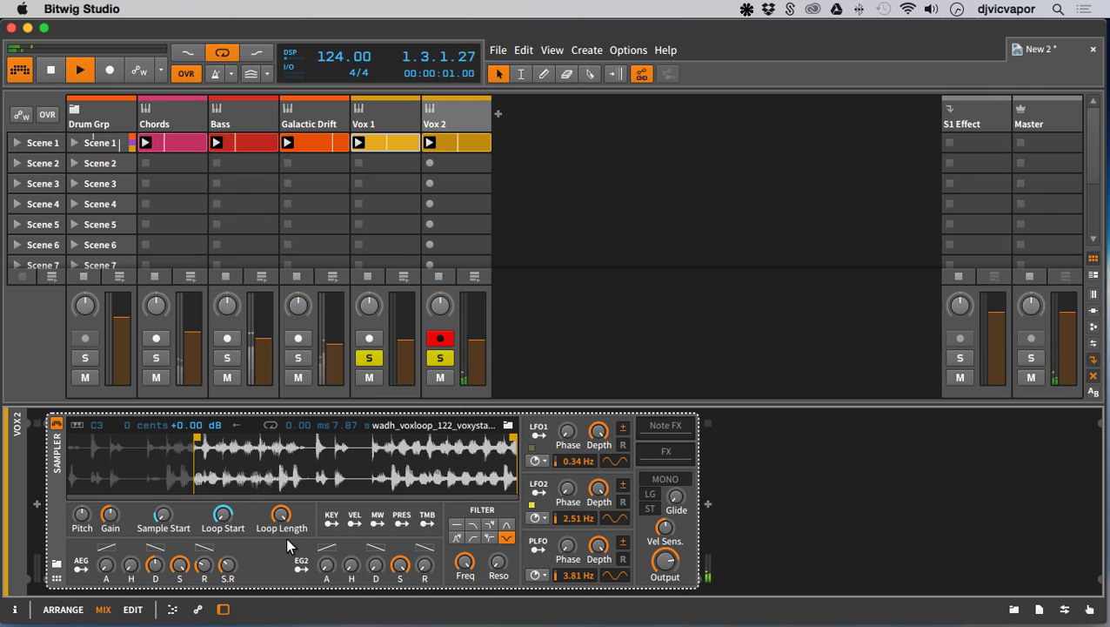
left_click(328, 564)
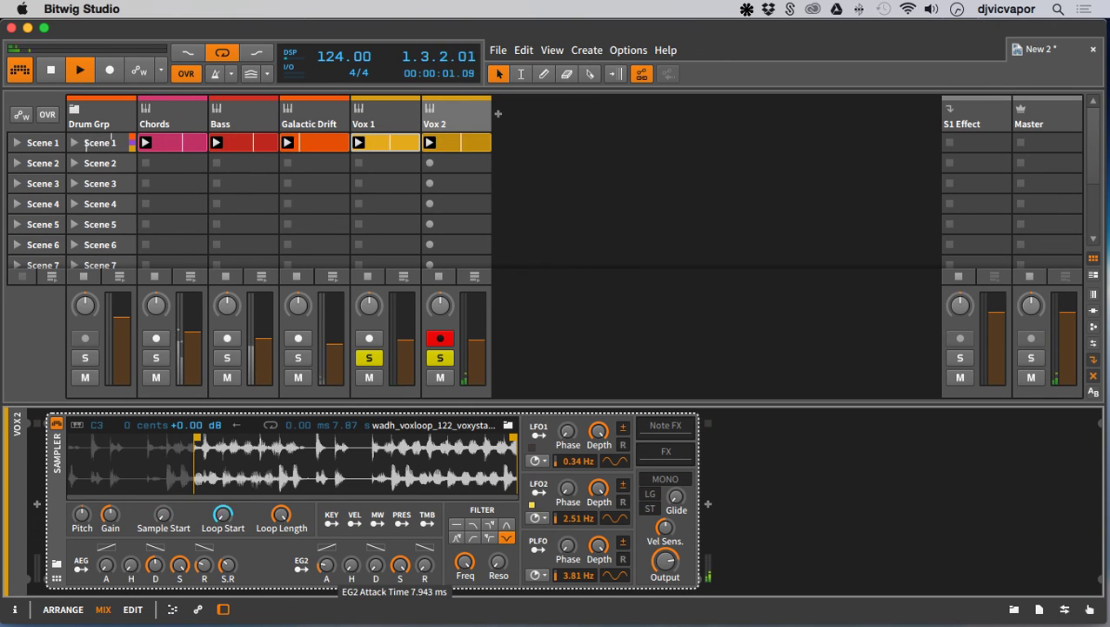
mouse_move(328, 563)
left_mouse_down()
mouse_move(328, 544)
mouse_move(329, 570)
left_mouse_up()
mouse_move(328, 569)
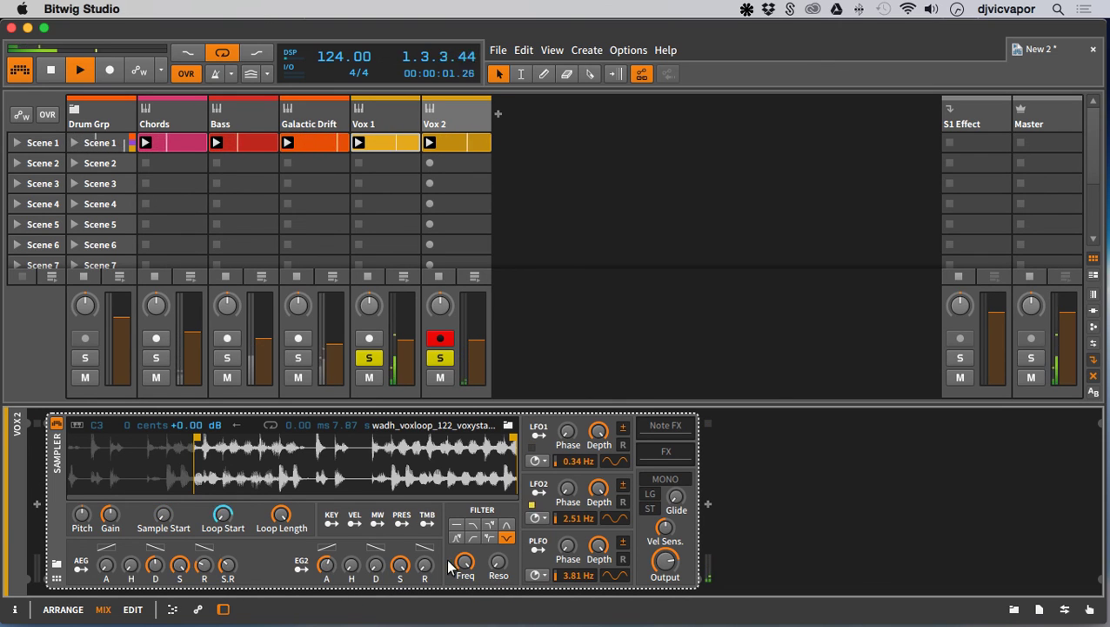
left_click_drag(465, 562, 464, 592)
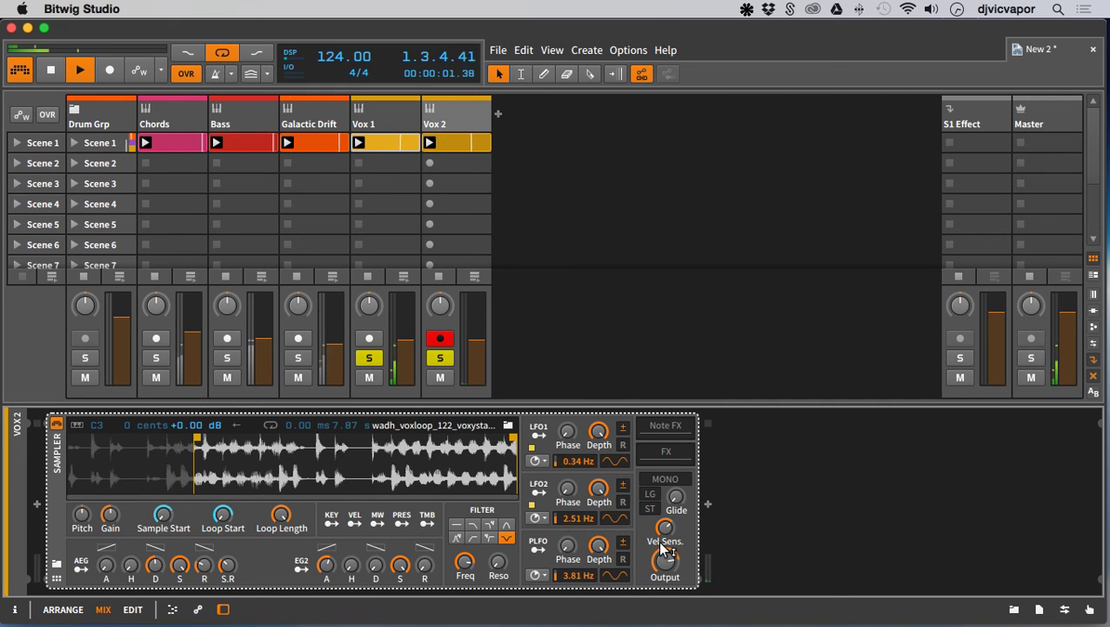
- Adjust the output level of Vox 2's Sampler and tweak its Sample Start and Loop Start controls
left_click_drag(665, 561, 666, 561)
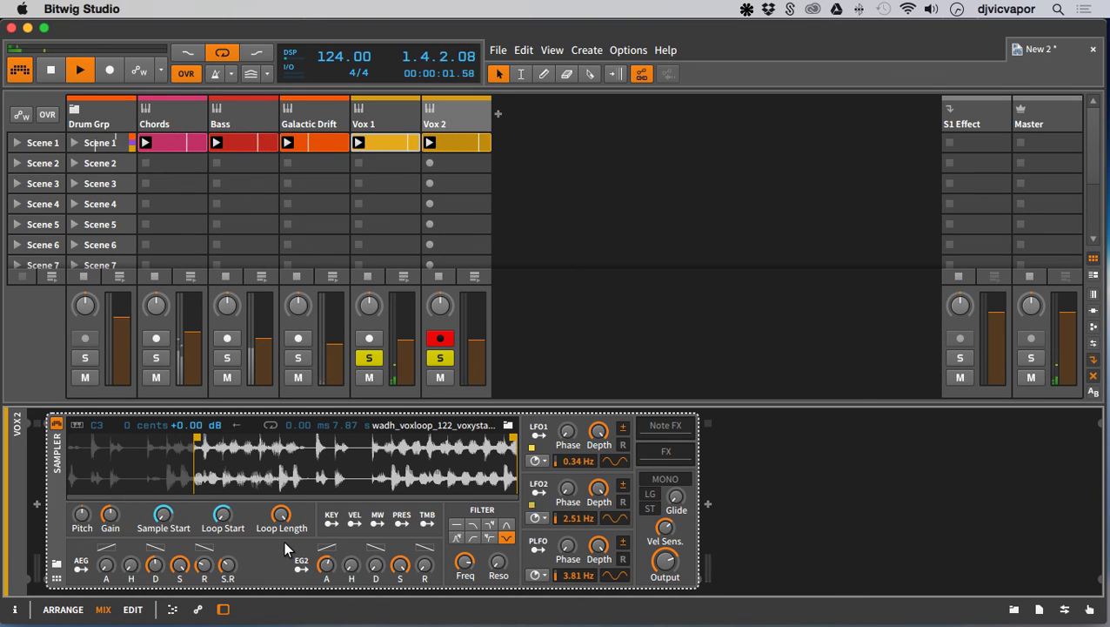
left_click_drag(166, 518, 165, 518)
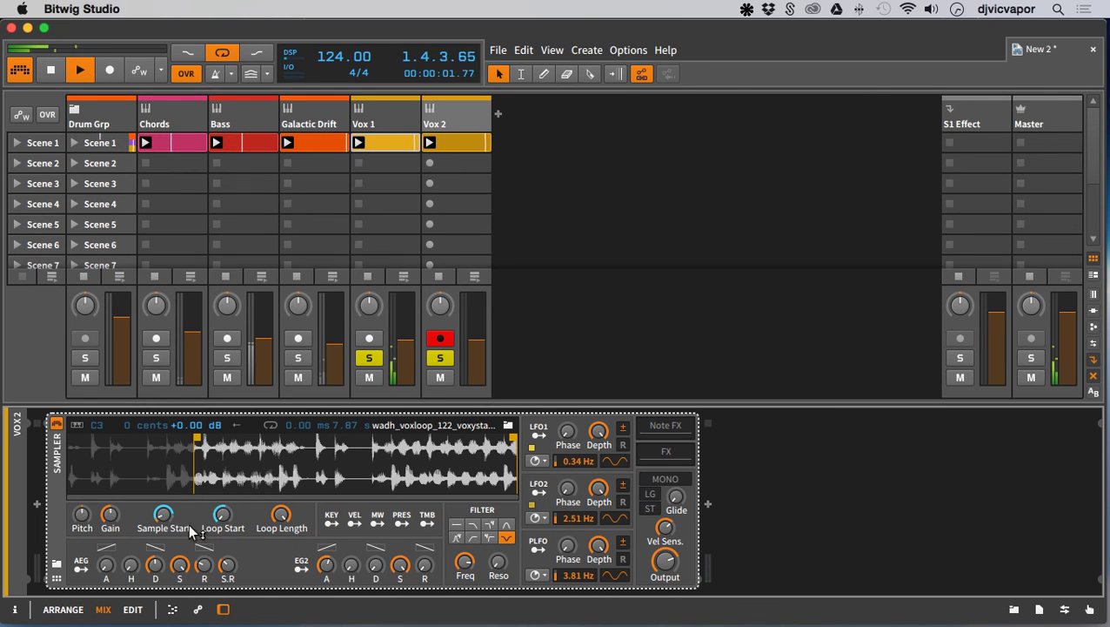
left_click_drag(161, 518, 223, 506)
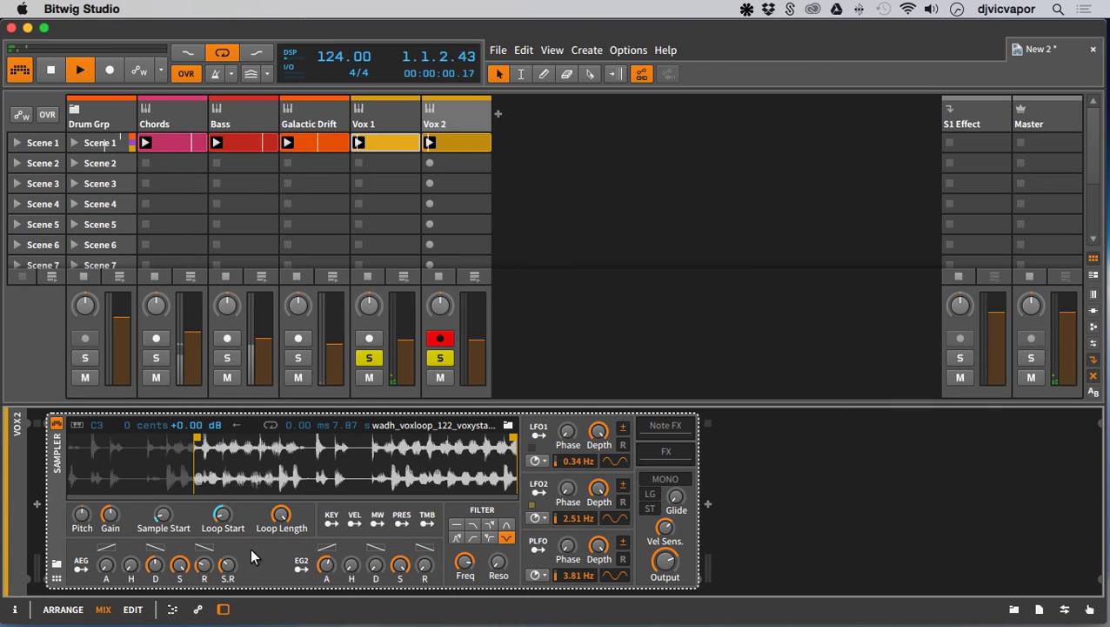
- Unsolo Vox 2 and Vox 1, and display the device chain of Vox 1
left_click(439, 360)
left_click(369, 360)
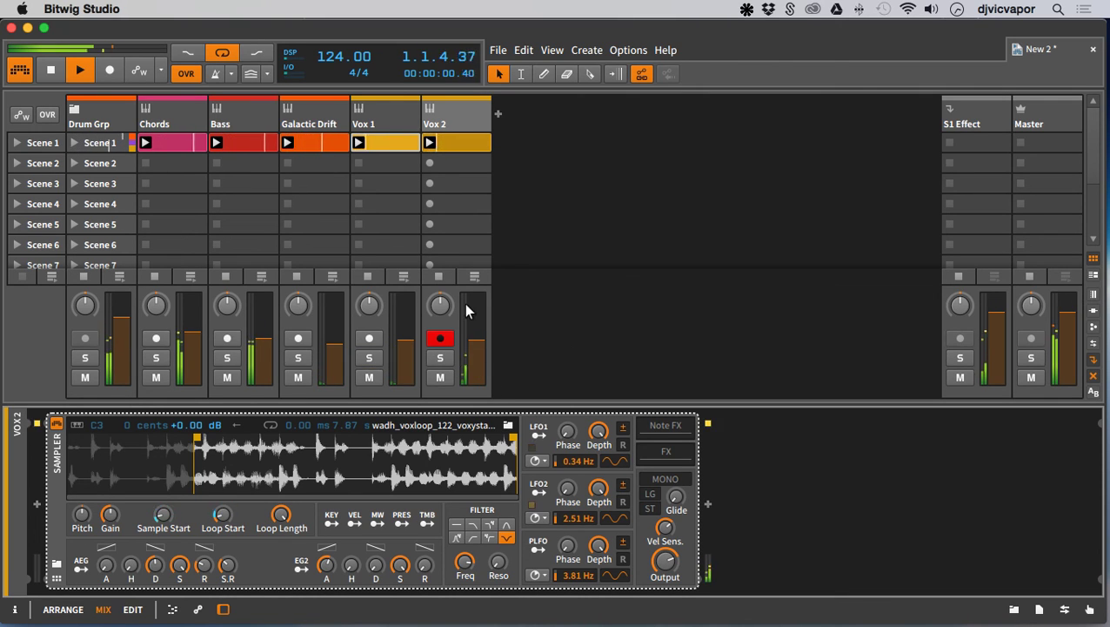
left_click(388, 115)
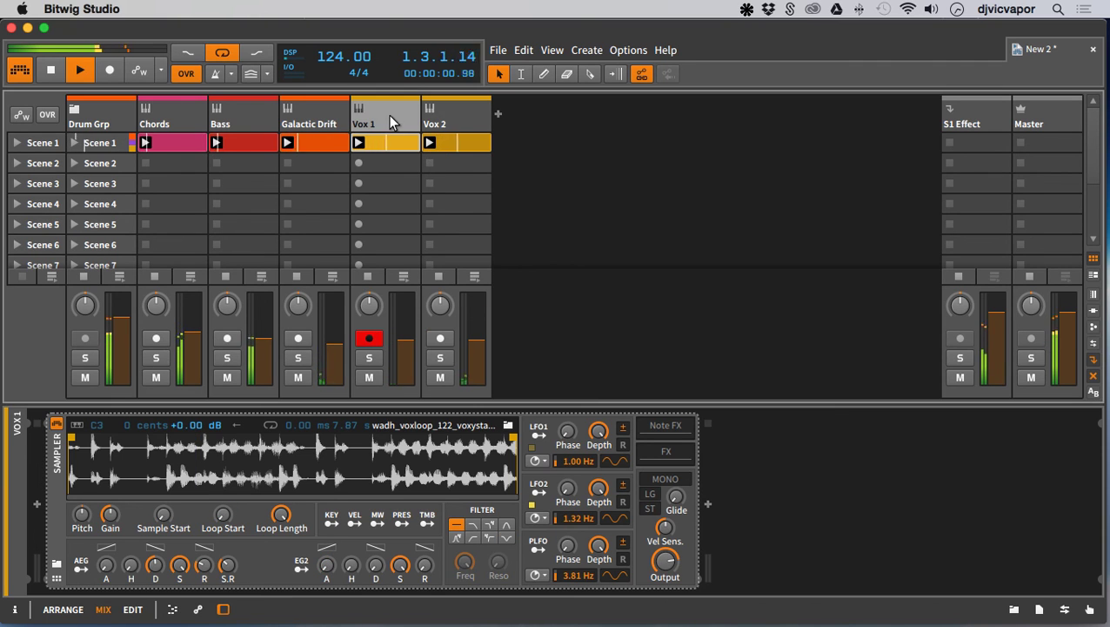
- Select the Vox 1 and Vox 2 tracks together and combine them into a group track
left_click(441, 119, "shift")
right_click(441, 118)
key("Escape")
key("super+g")
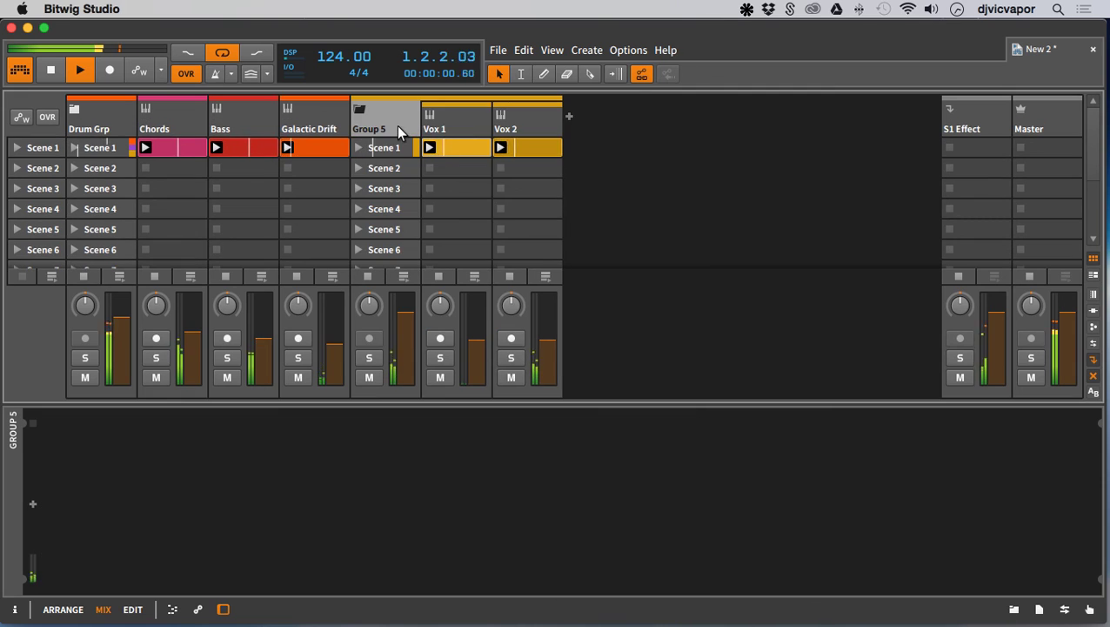
- Rename the new group track that holds the two vocal tracks as Vox Grp
right_click(397, 125)
left_click(417, 132)
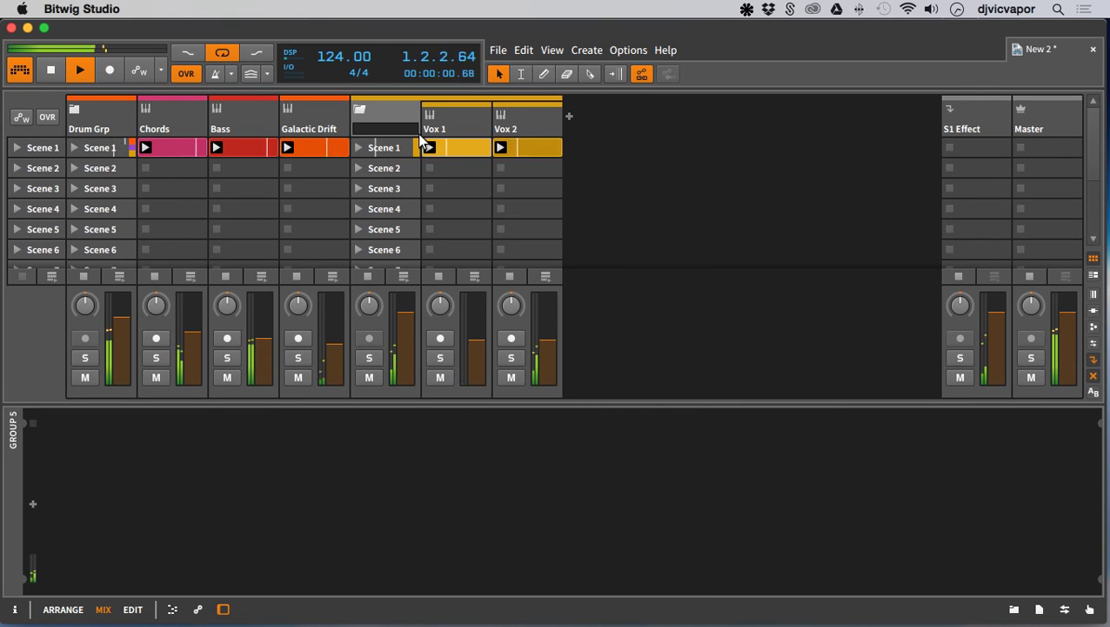
type("Vox")
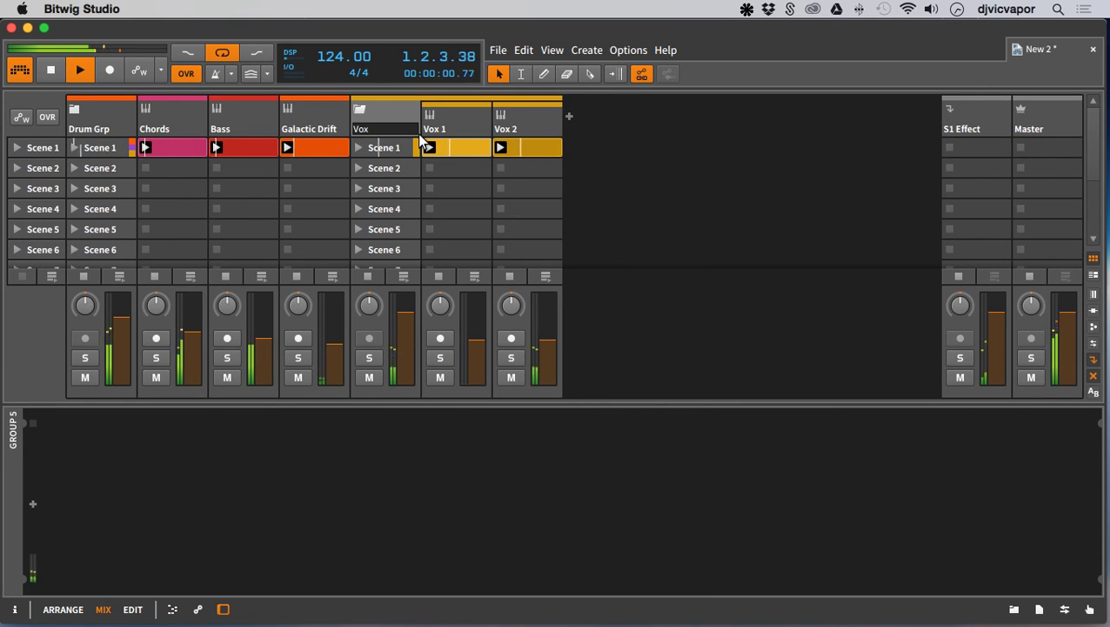
type(" Grop")
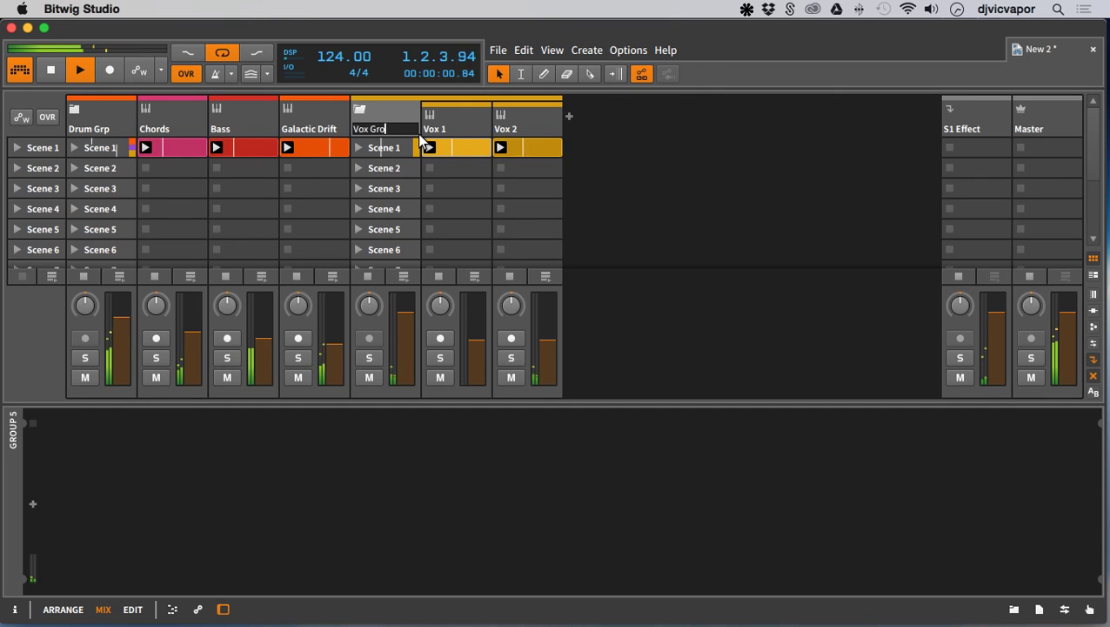
key("BackSpace")
key("BackSpace")
type("p")
key("Return")
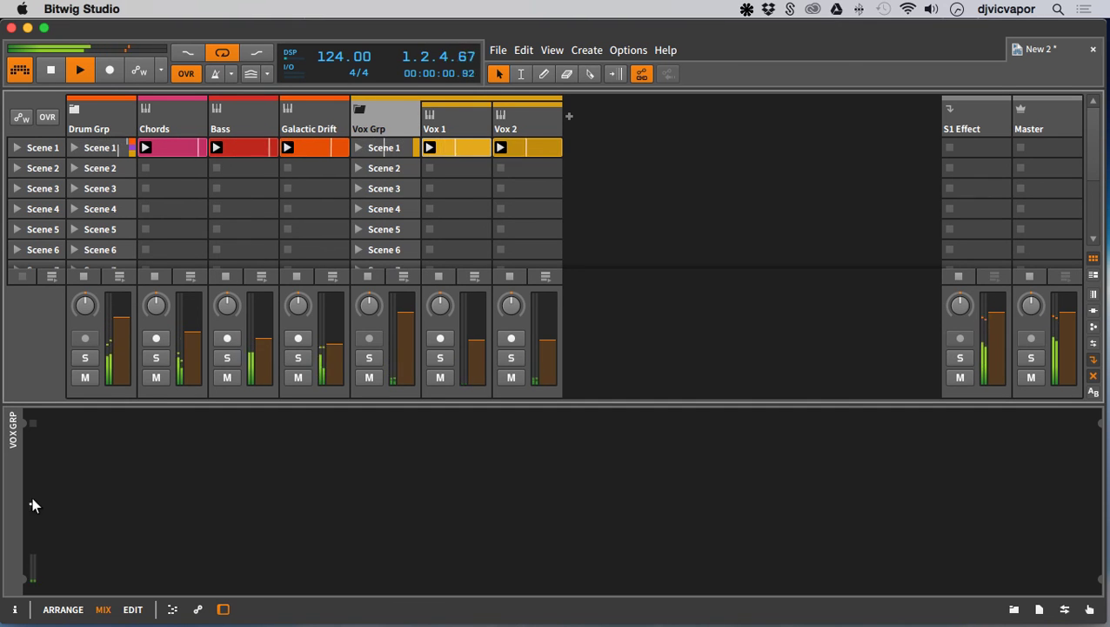
- Solo Vox Grp and insert Bitwig's Reverb from the Delay / Reverb category into its device chain
left_click(369, 357)
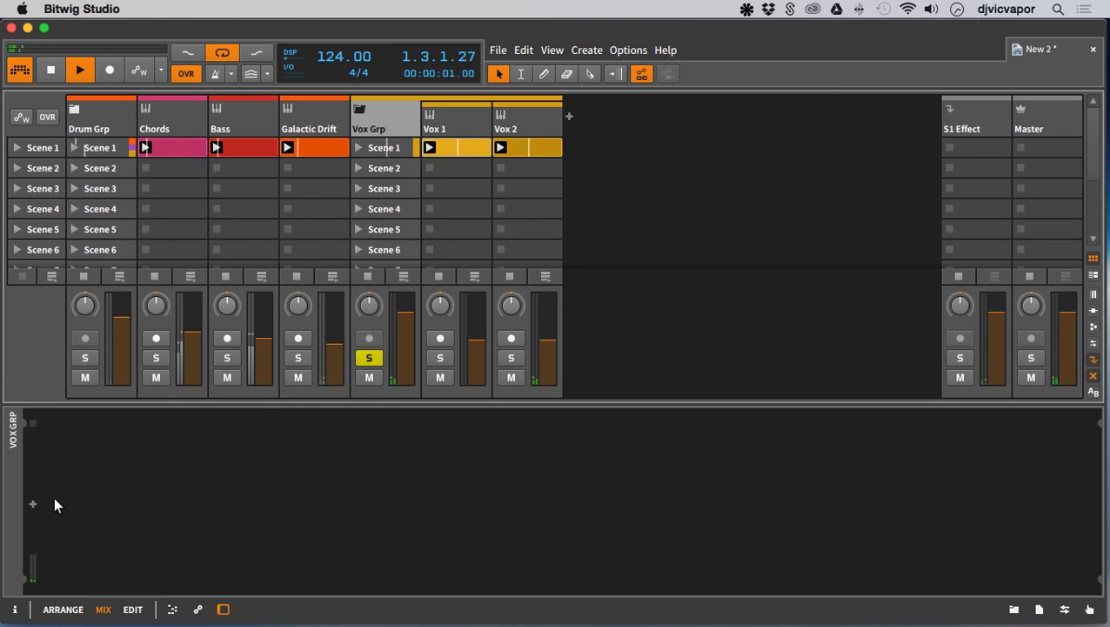
left_click(32, 503)
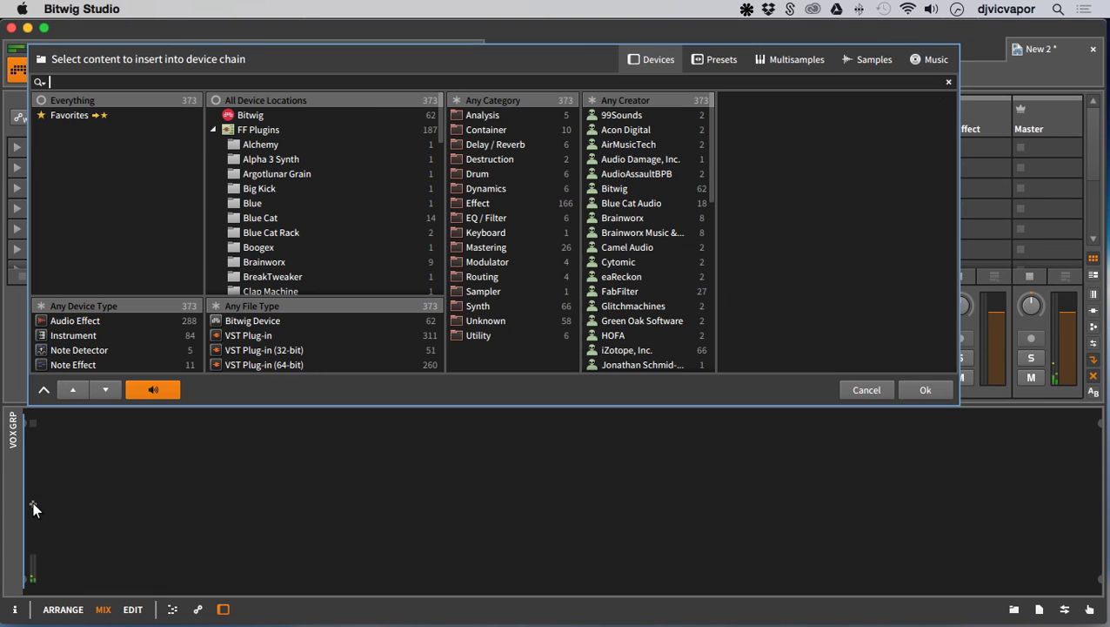
left_click(496, 146)
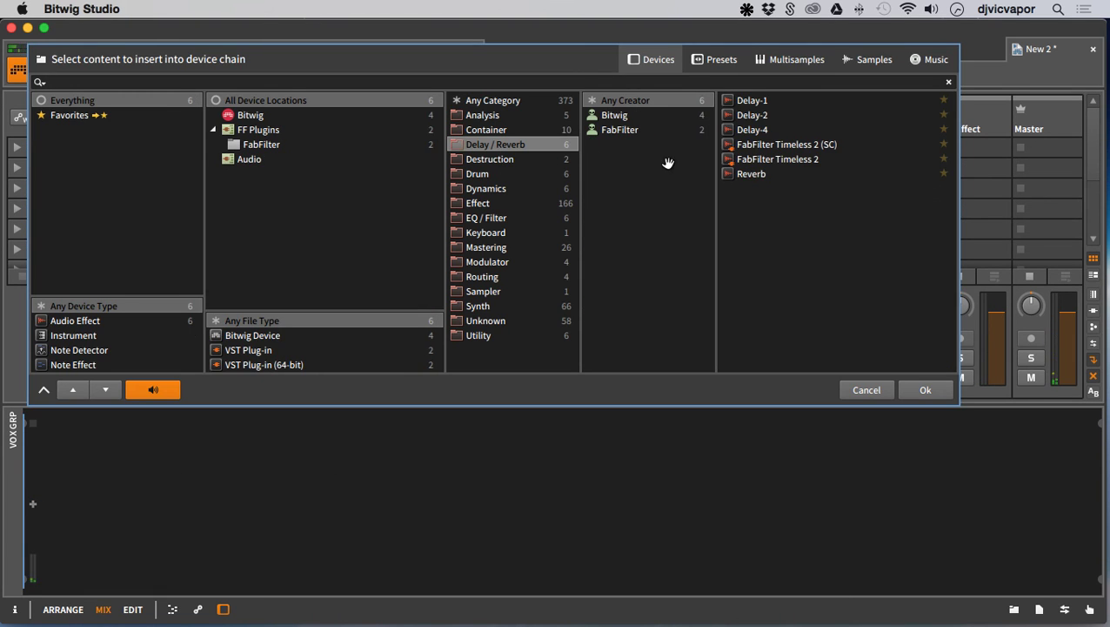
left_click(741, 175)
left_click(928, 391)
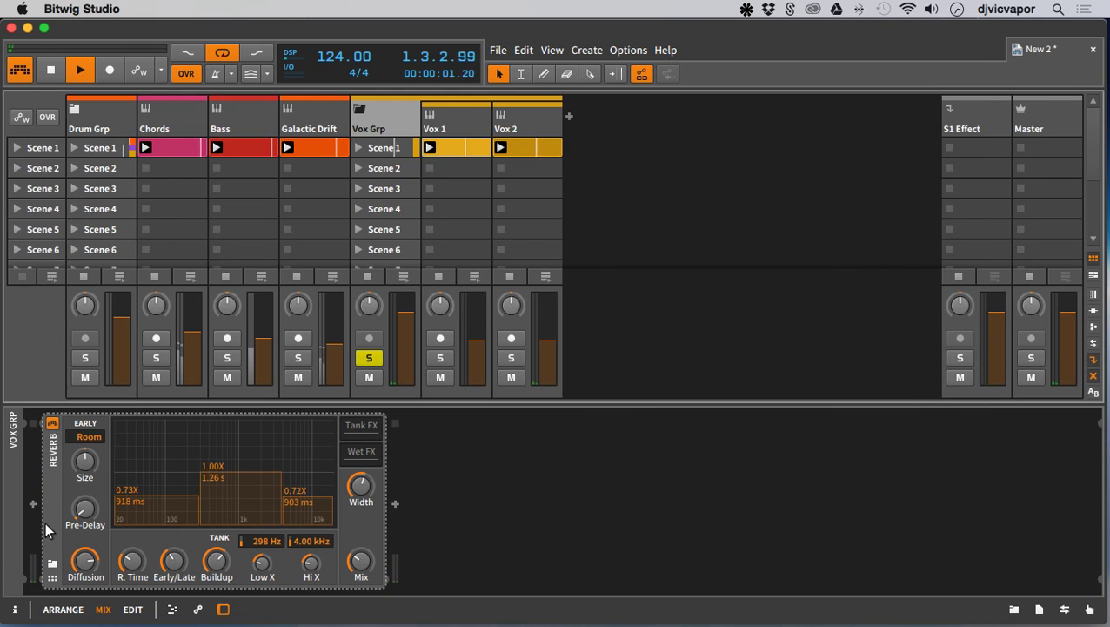
- Browse the Reverb presets and load Dark Room In Spandau on Vox Grp's Reverb
left_click(52, 564)
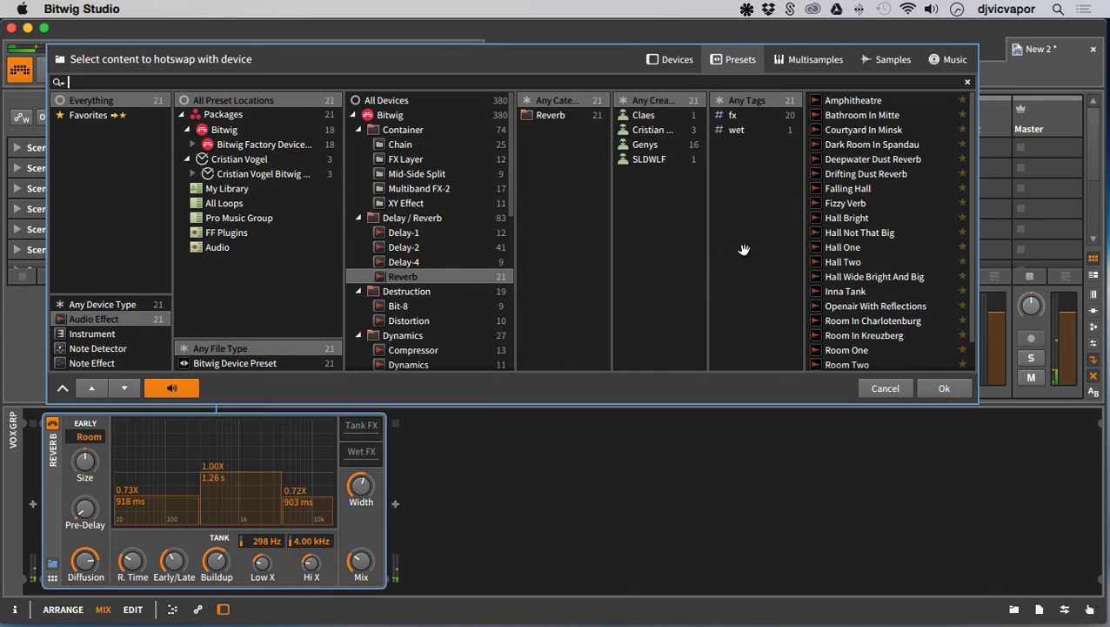
scroll(829, 239, "down", 1)
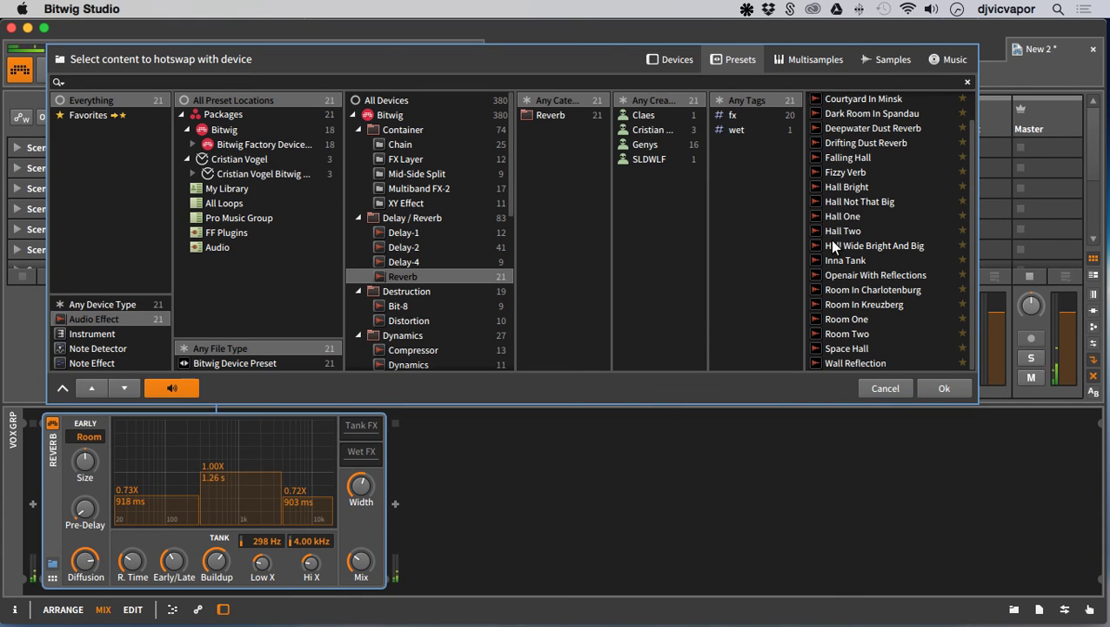
scroll(830, 239, "up", 1)
scroll(831, 246, "up", 1)
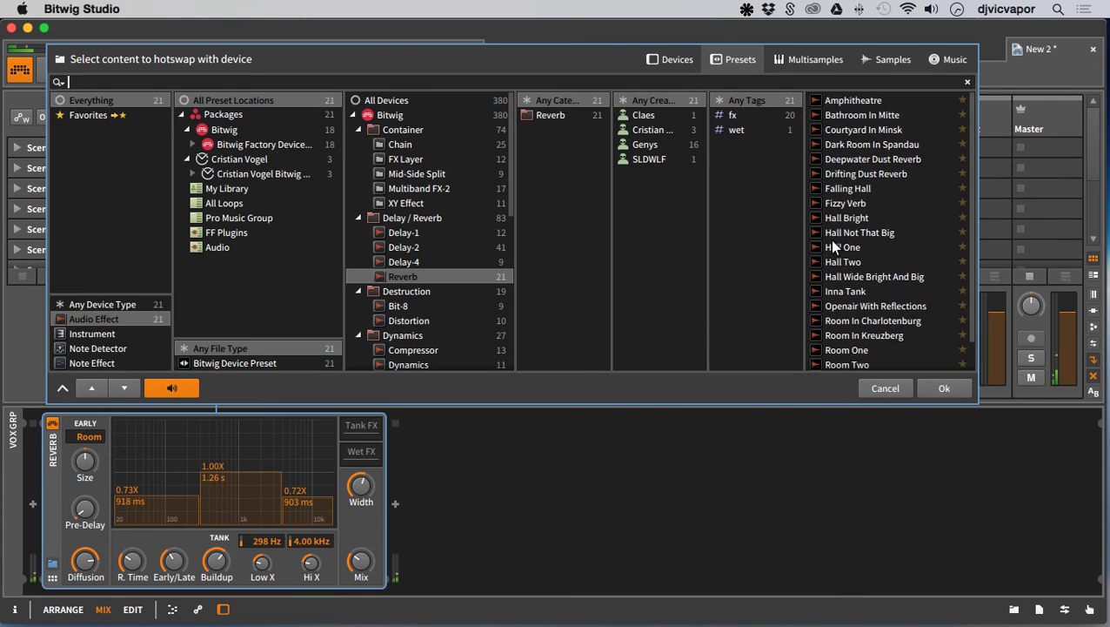
left_click(836, 145)
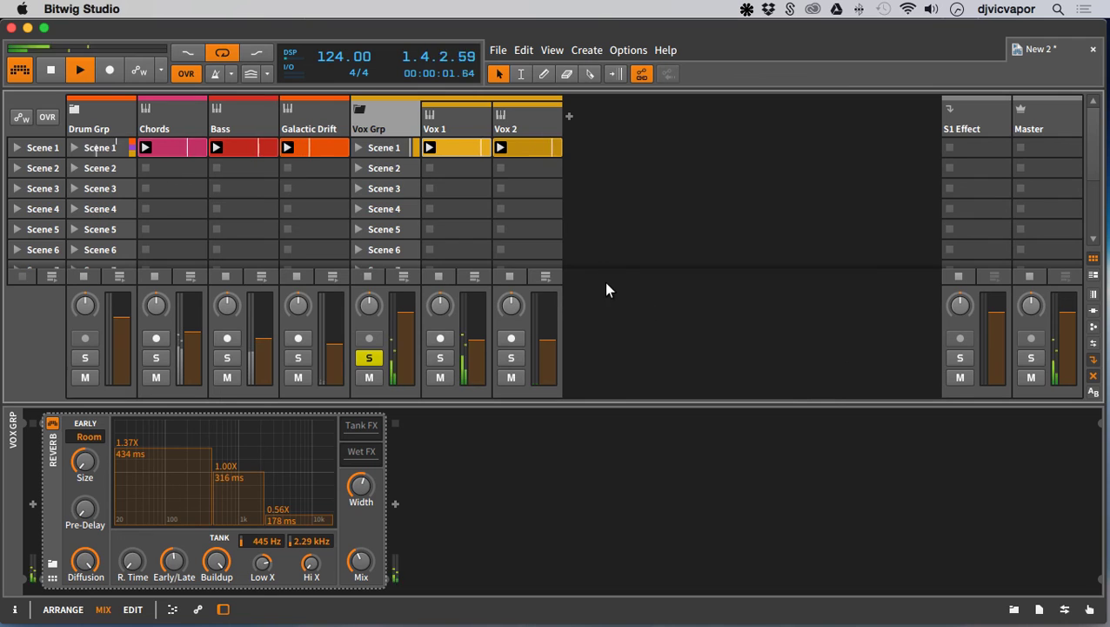
left_click(396, 505)
left_click(627, 145)
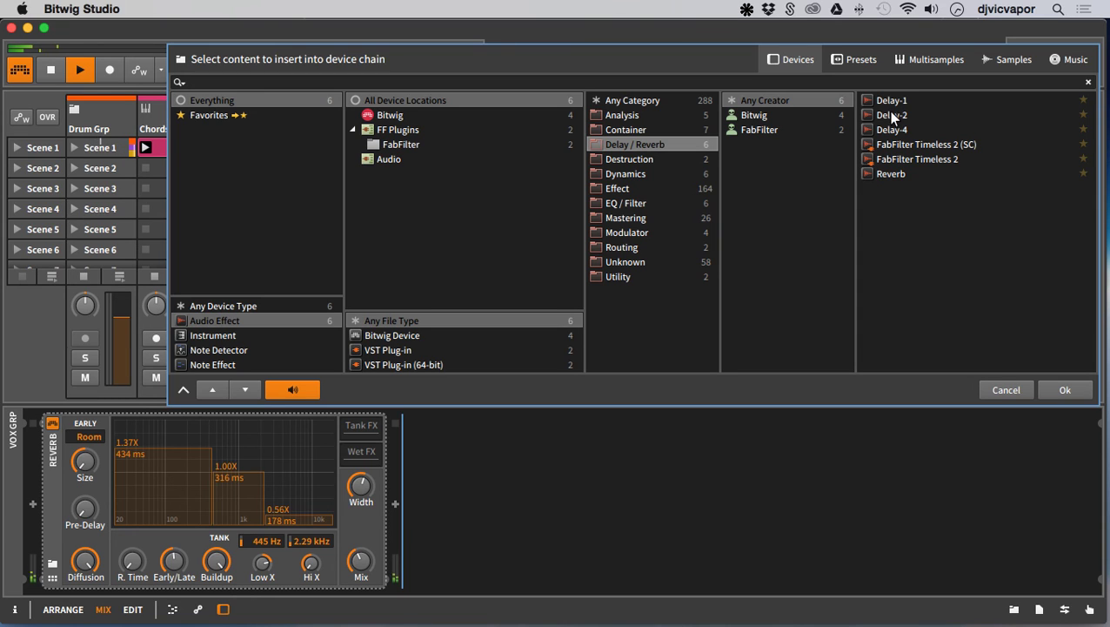
left_click(891, 160)
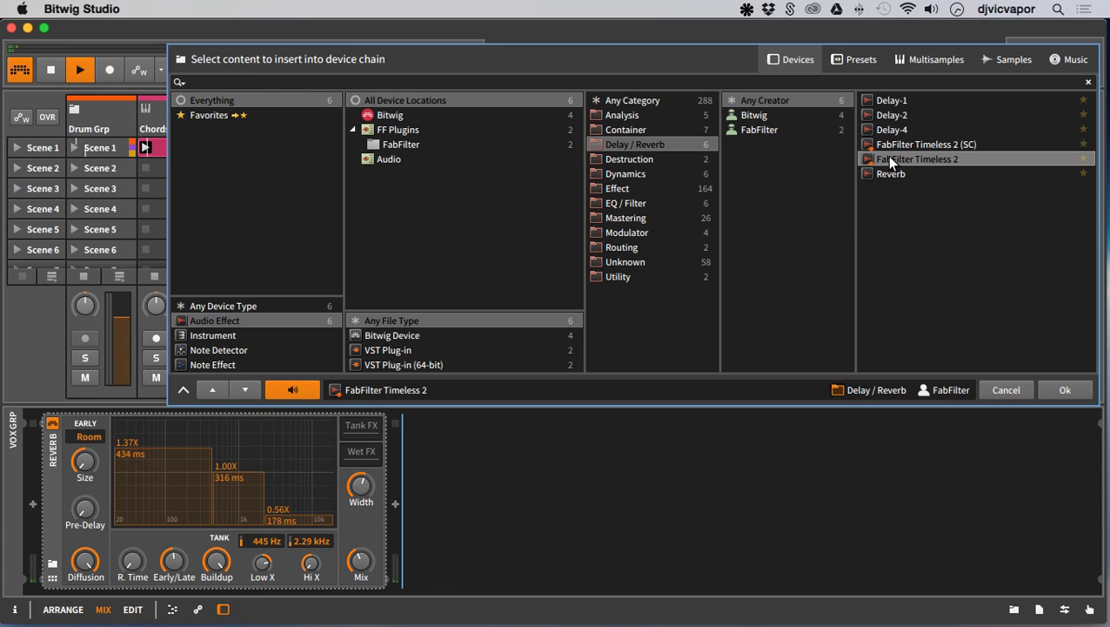
left_click(1054, 388)
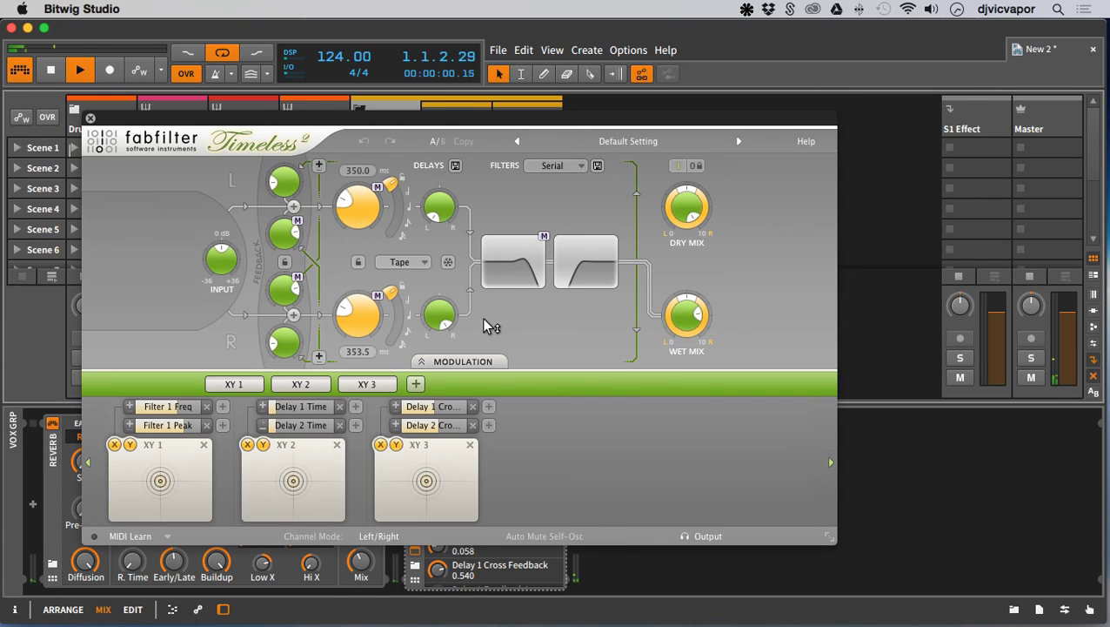
- Load Dubby 01b bM from the Dub presets in Timeless 2, advance to Dubby 03 bM, and close the plug-in window
left_click(623, 142)
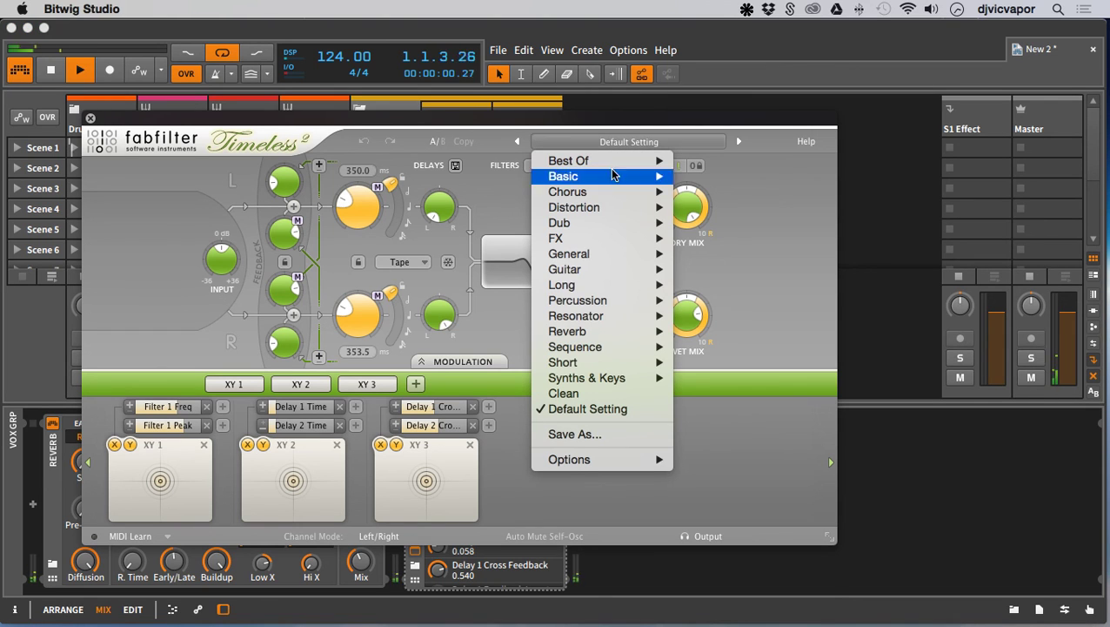
mouse_move(611, 222)
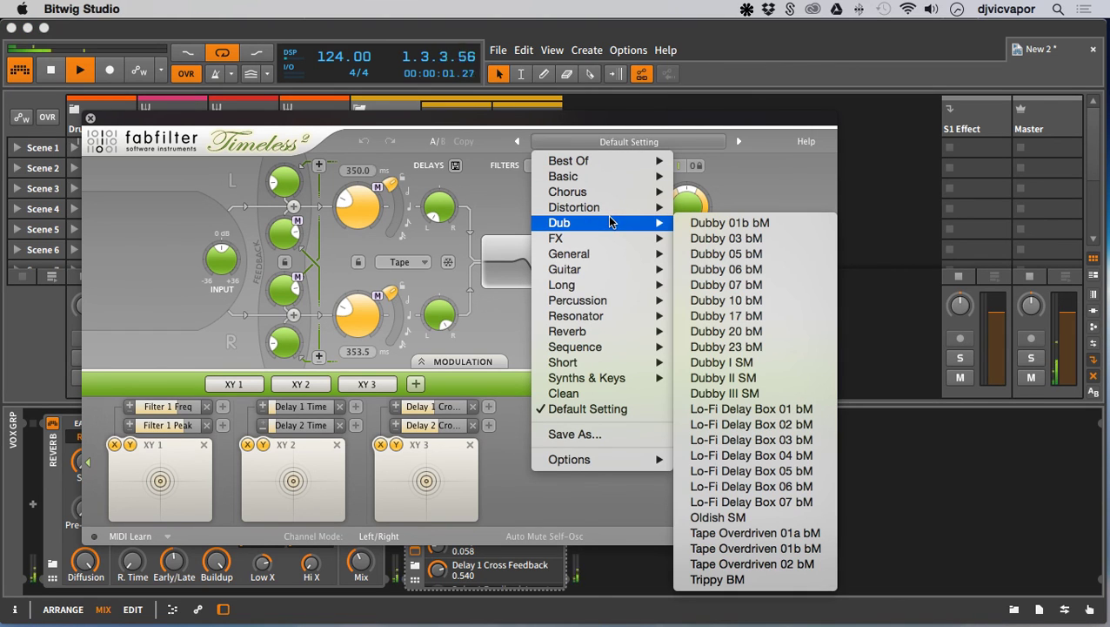
left_click(729, 222)
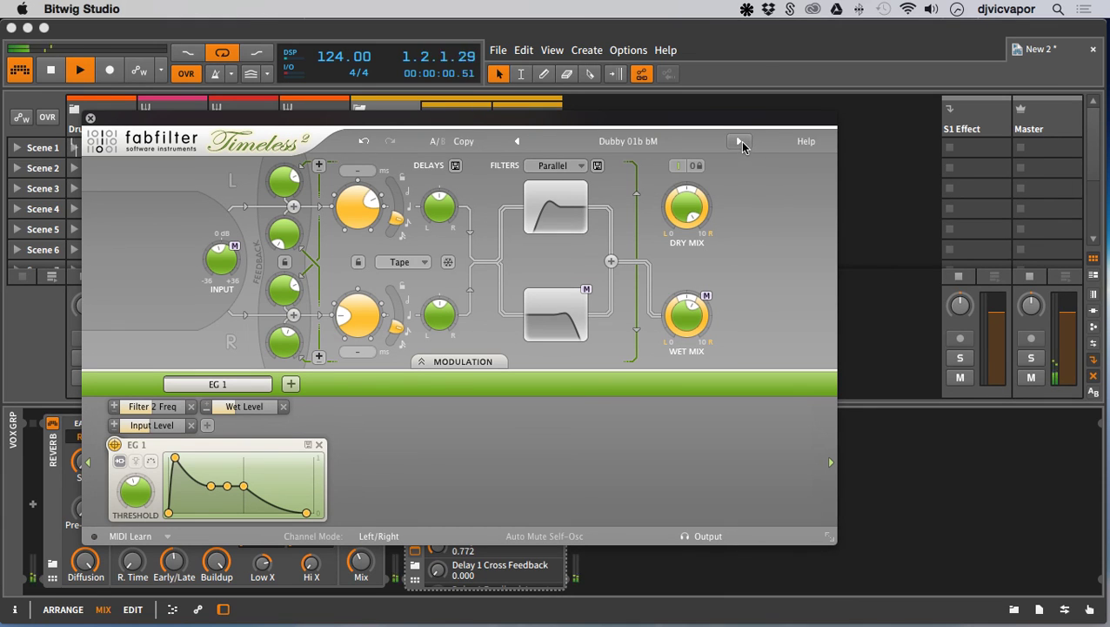
left_click(741, 143)
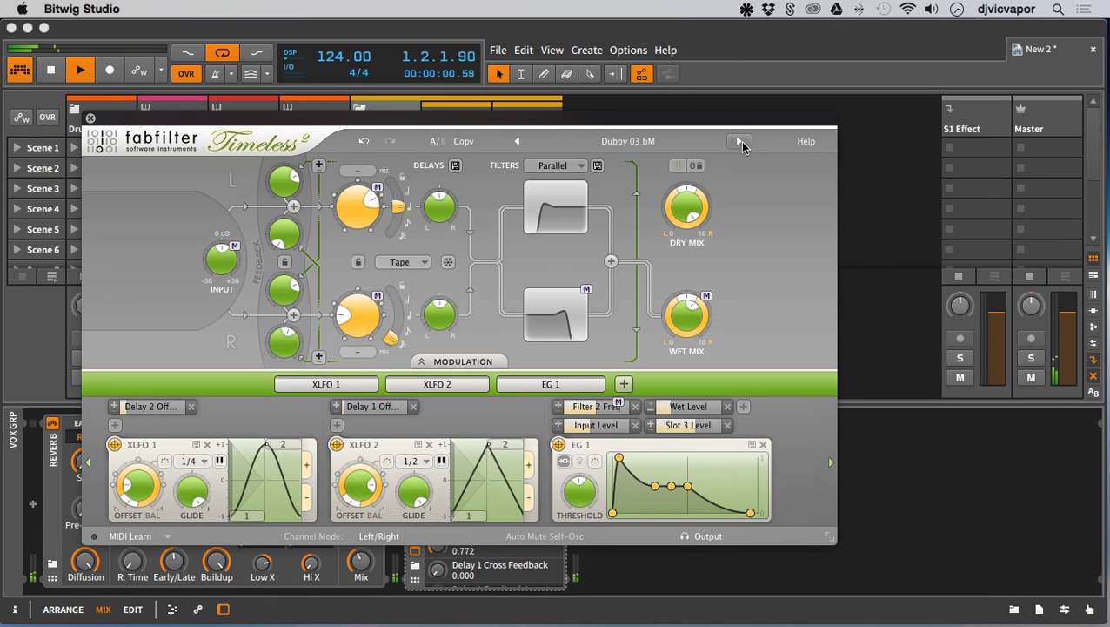
left_click(90, 119)
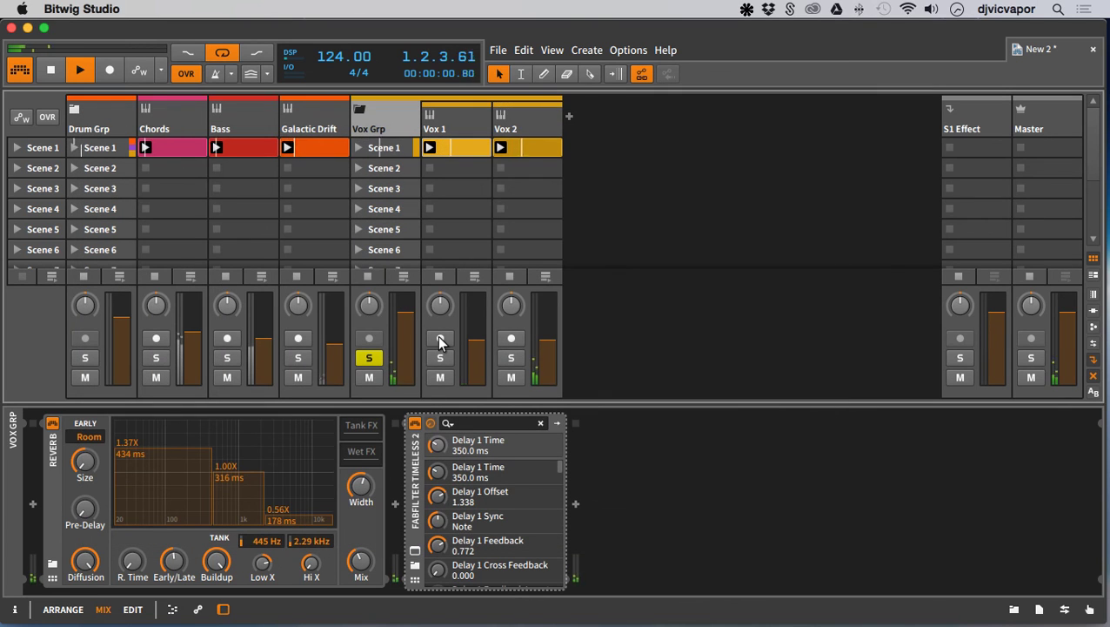
- Unsolo Vox Grp and slightly raise the volume faders of Vox Grp and Vox 1
left_click(369, 357)
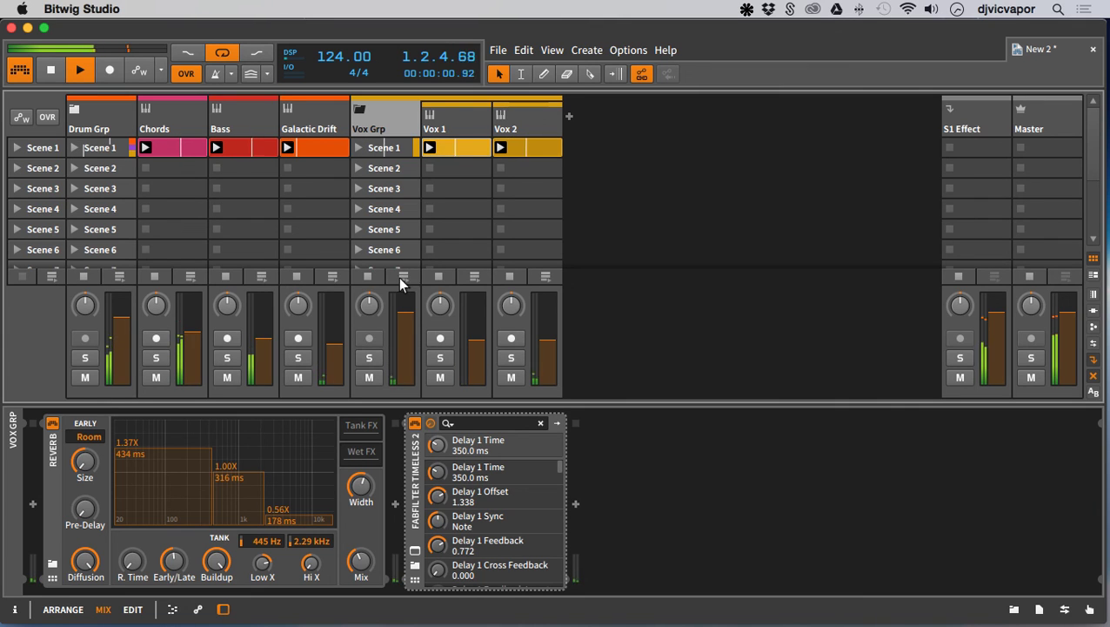
mouse_move(407, 315)
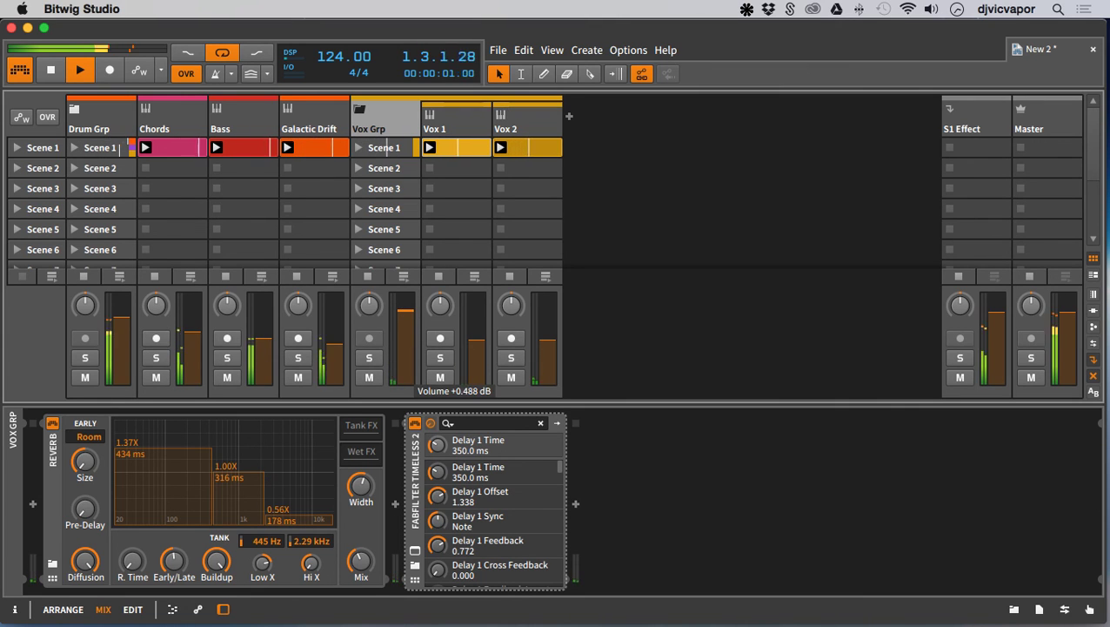
left_click_drag(406, 315, 407, 313)
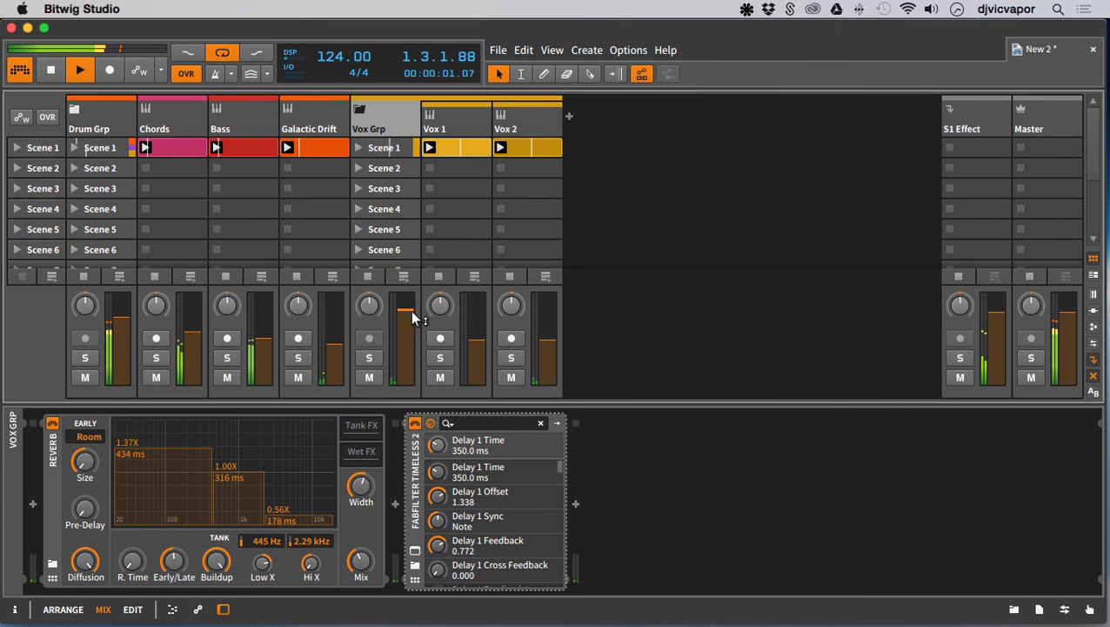
left_click_drag(478, 339, 477, 335)
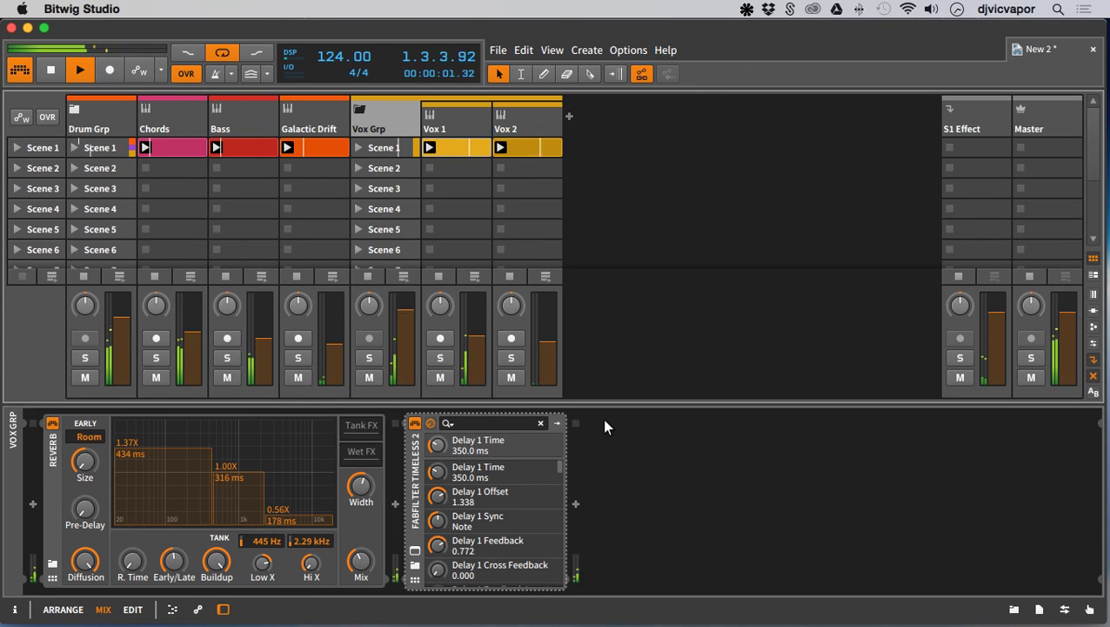
- Add a two-beat A#1 note to Vox 2's Scene 1 clip, starting one sixteenth after beat 1.2, and shrink the note editor
double_click(520, 149)
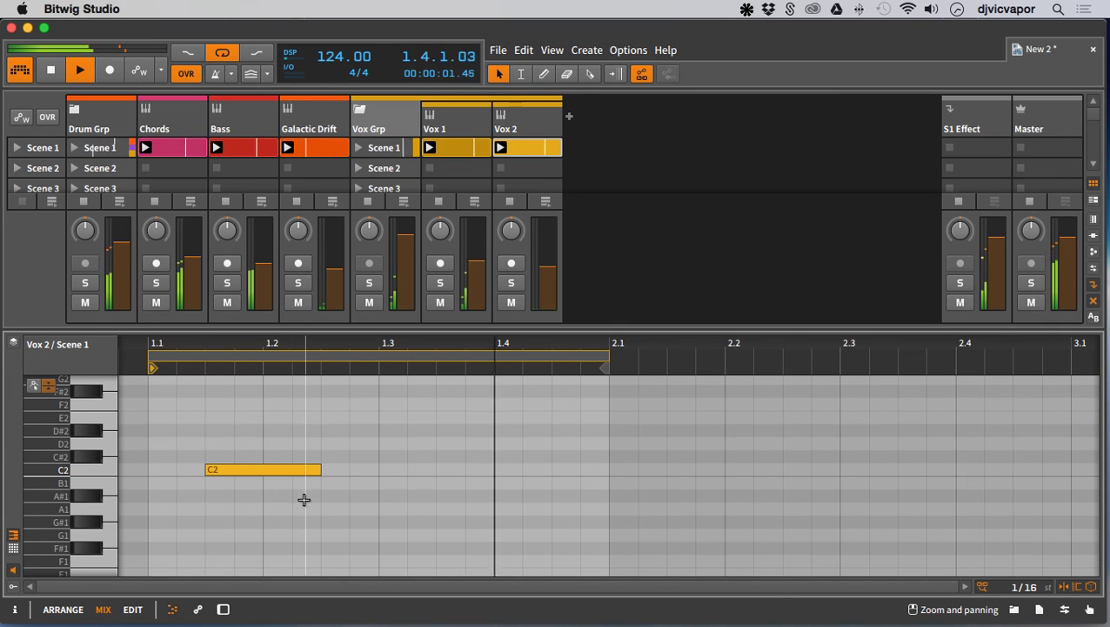
double_click(277, 496)
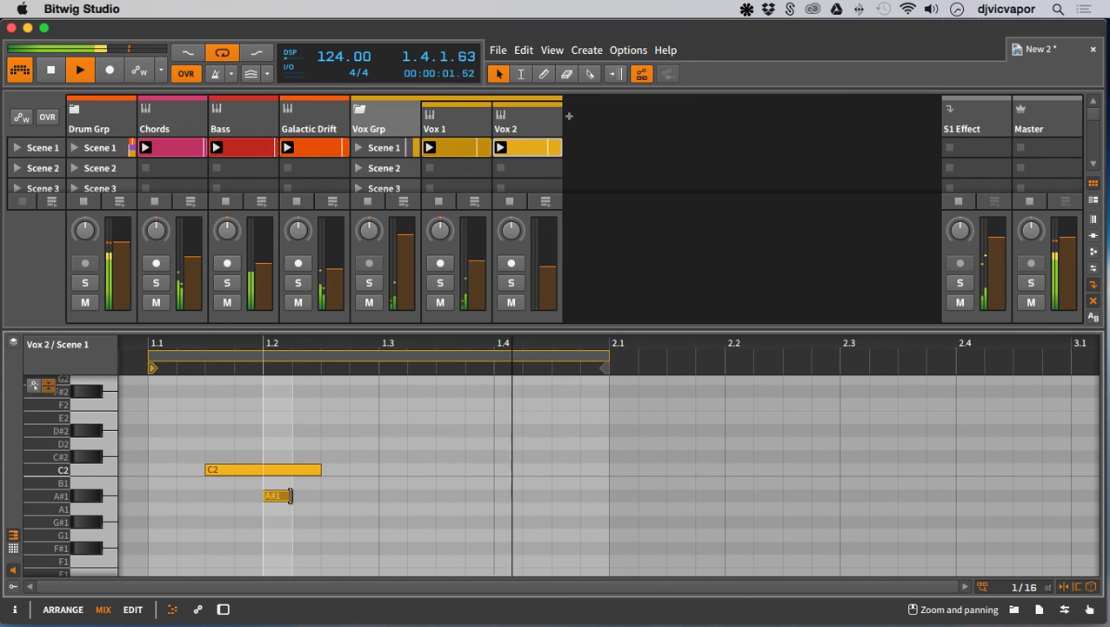
left_click_drag(275, 503, 492, 497)
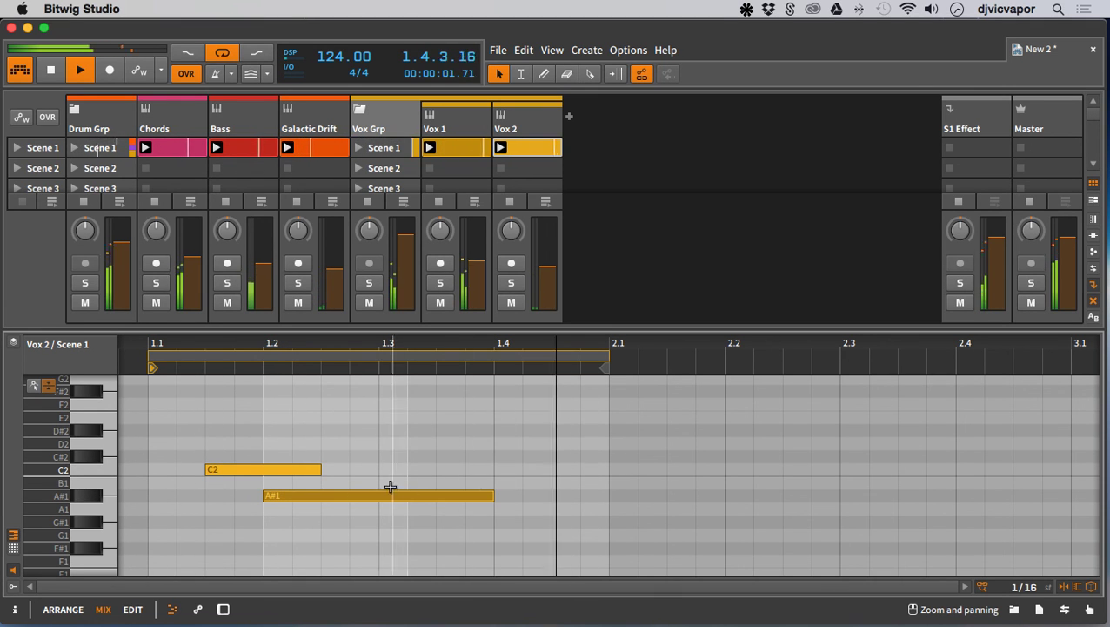
key("Right")
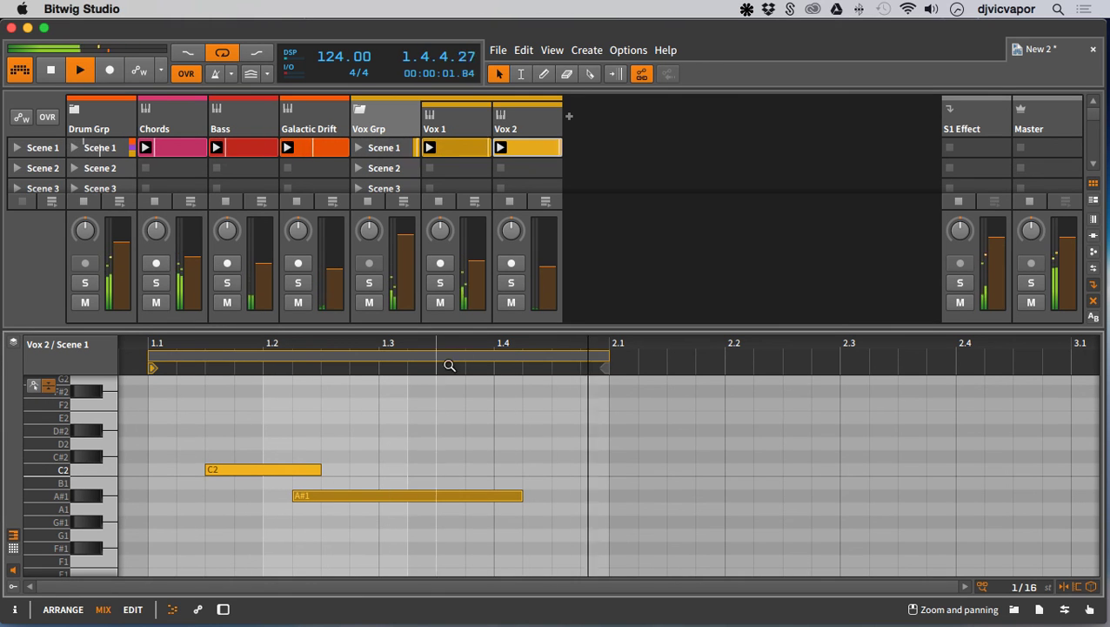
left_click_drag(508, 330, 506, 453)
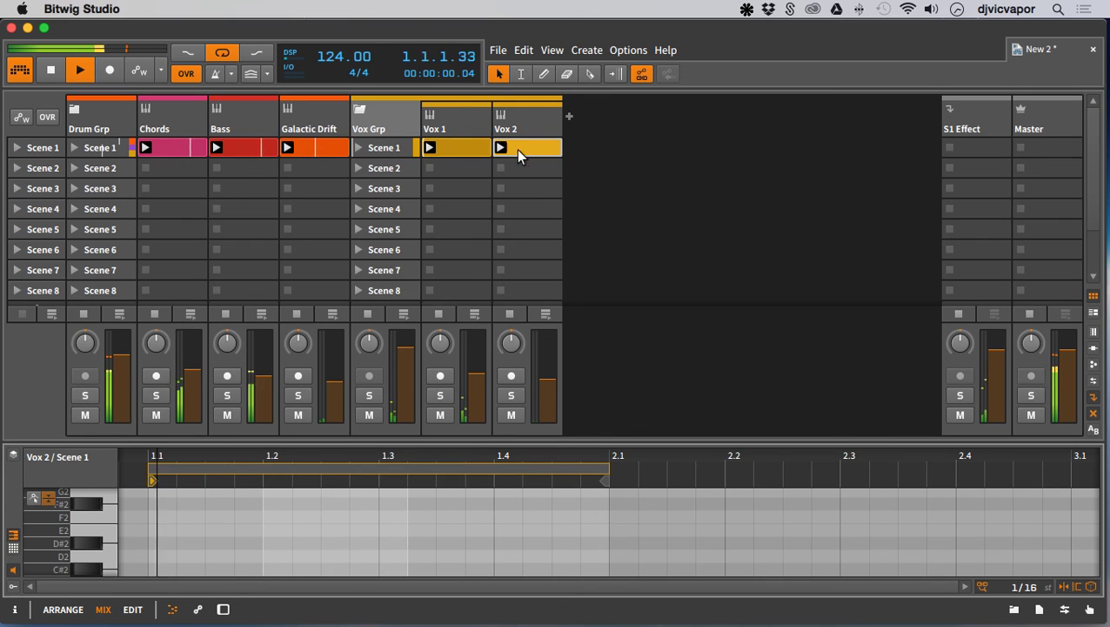
double_click(398, 114)
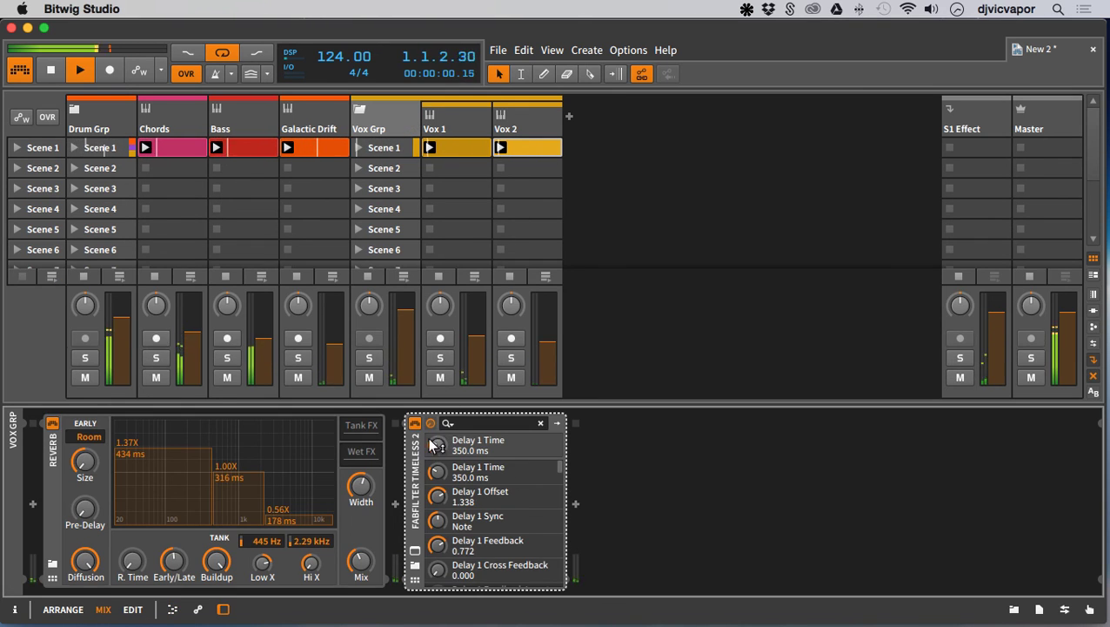
left_click(413, 555)
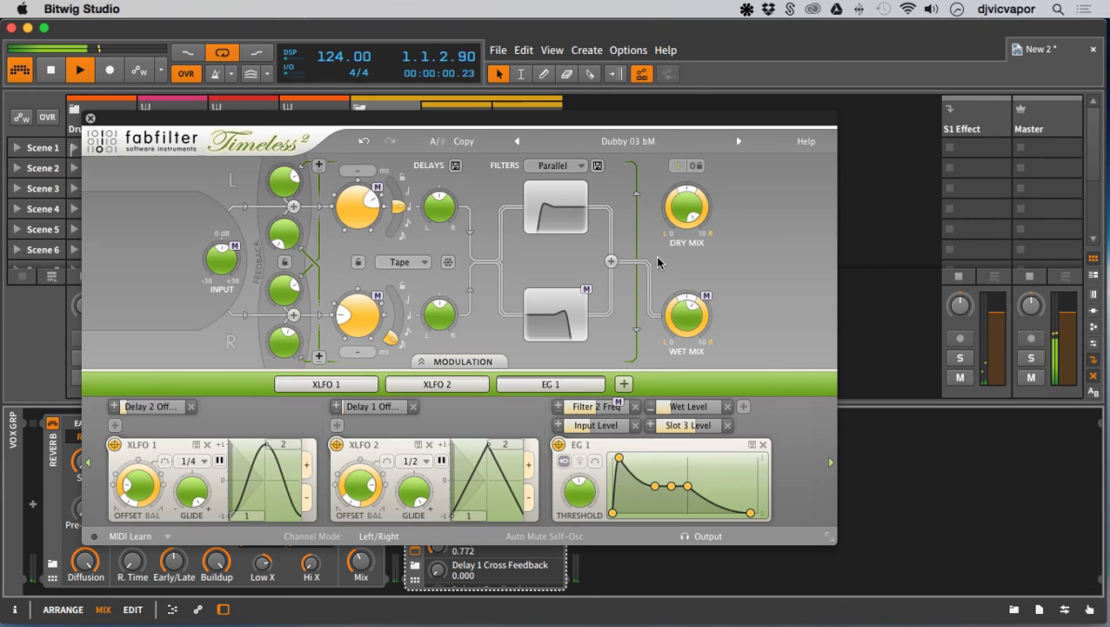
left_click(668, 142)
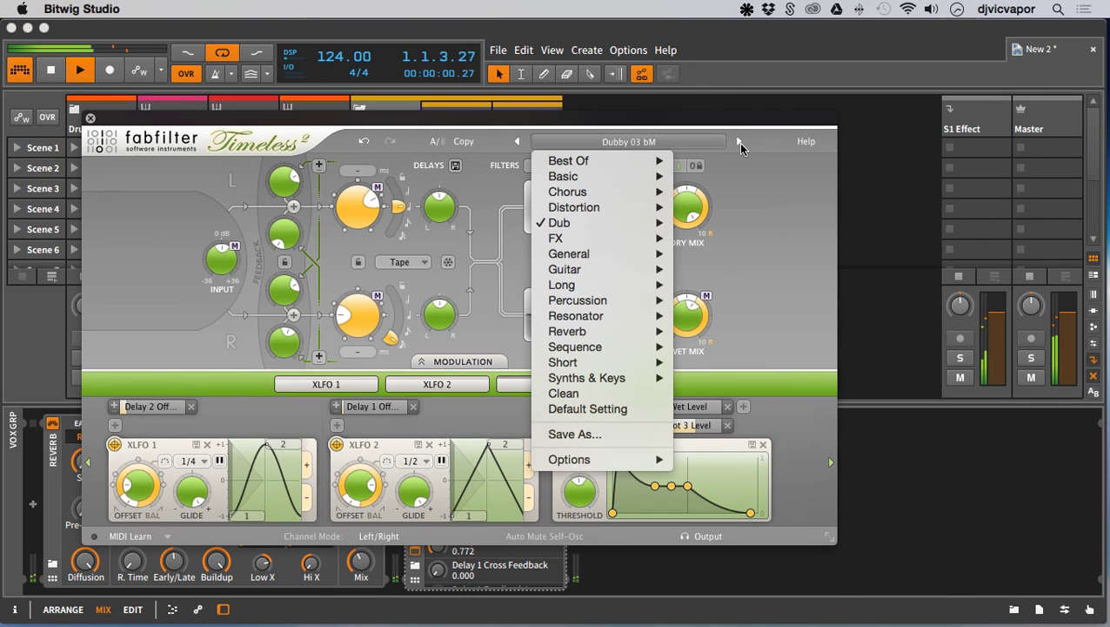
left_click(739, 141)
left_click(739, 142)
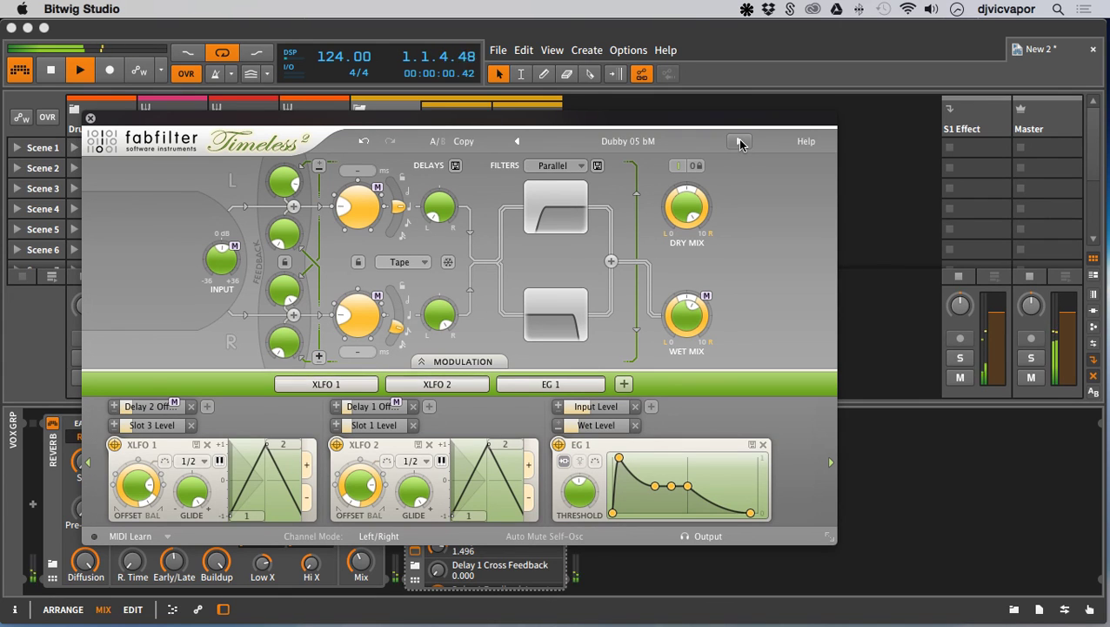
left_click(740, 143)
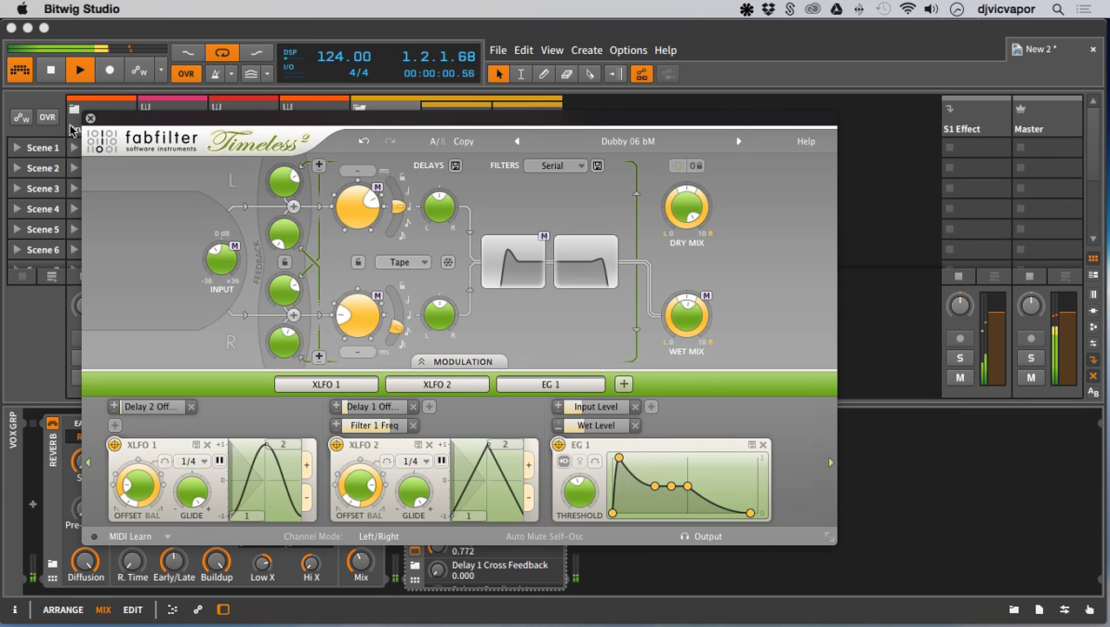
- Close the Timeless 2 plug-in window and slightly lower Vox Grp's volume fader
left_click(554, 242)
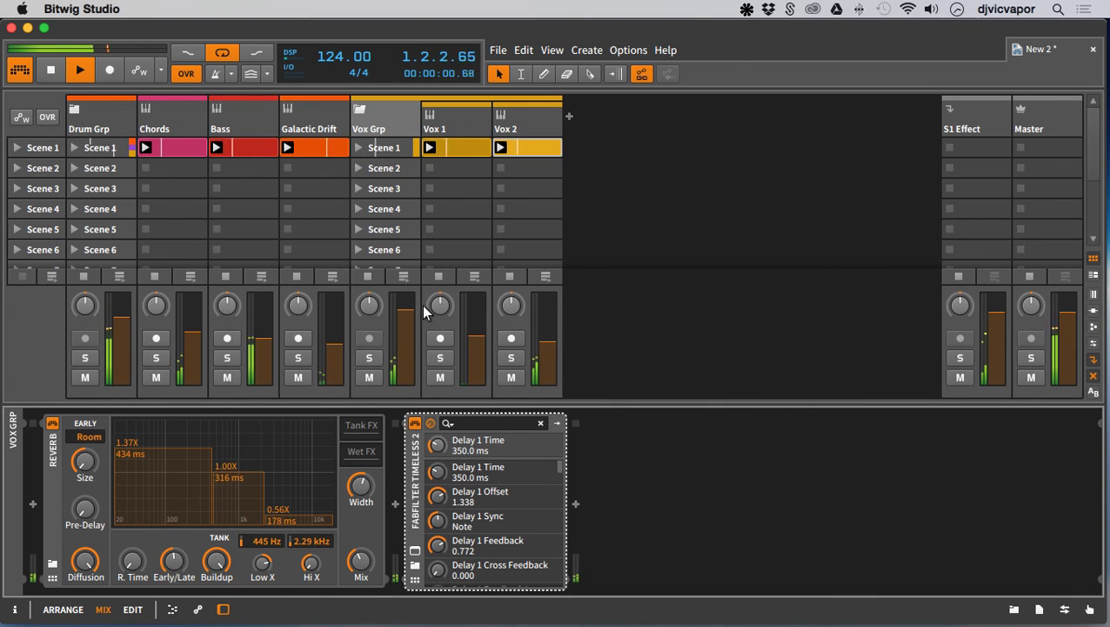
left_click_drag(407, 312, 408, 326)
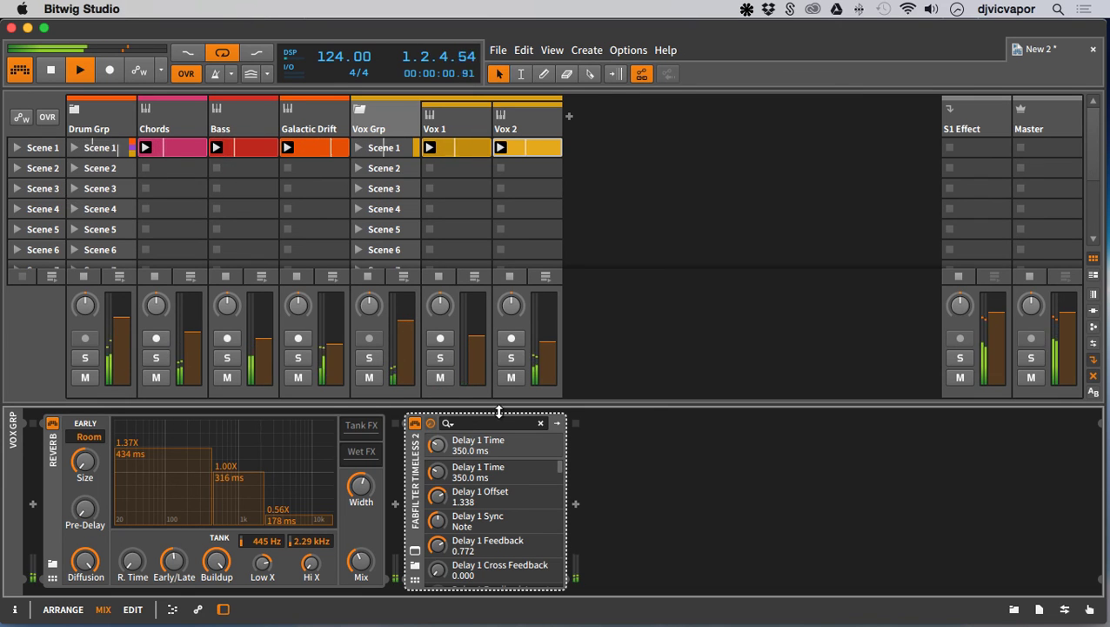
- Hide the device chain and delete the empty scenes from Scene 2 through Scene 8, keeping only Scene 1
left_click(223, 609)
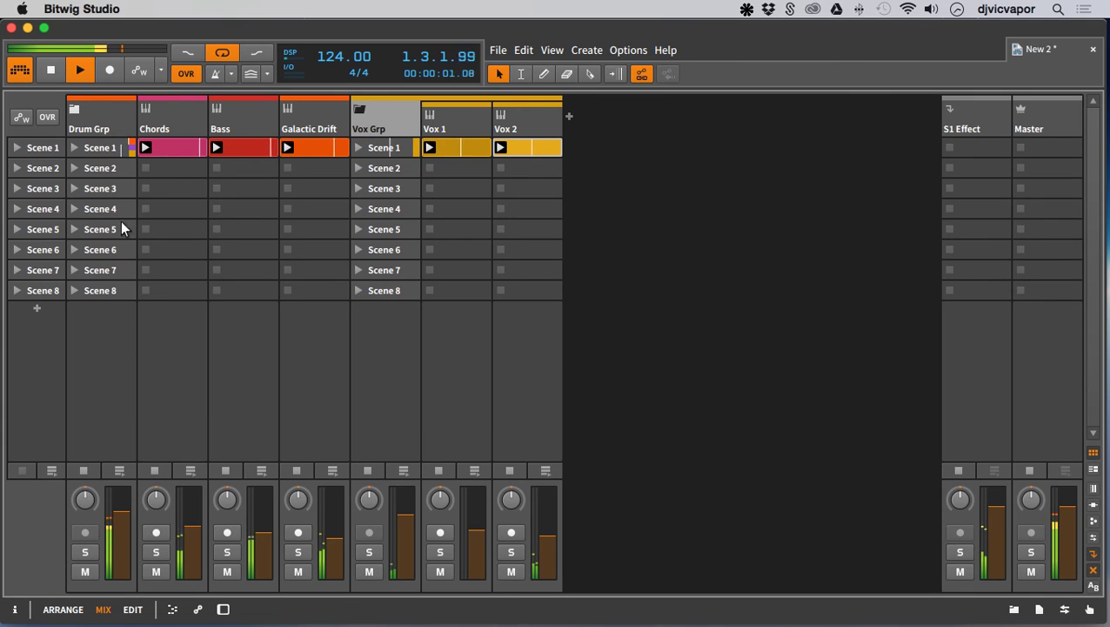
left_click(46, 167)
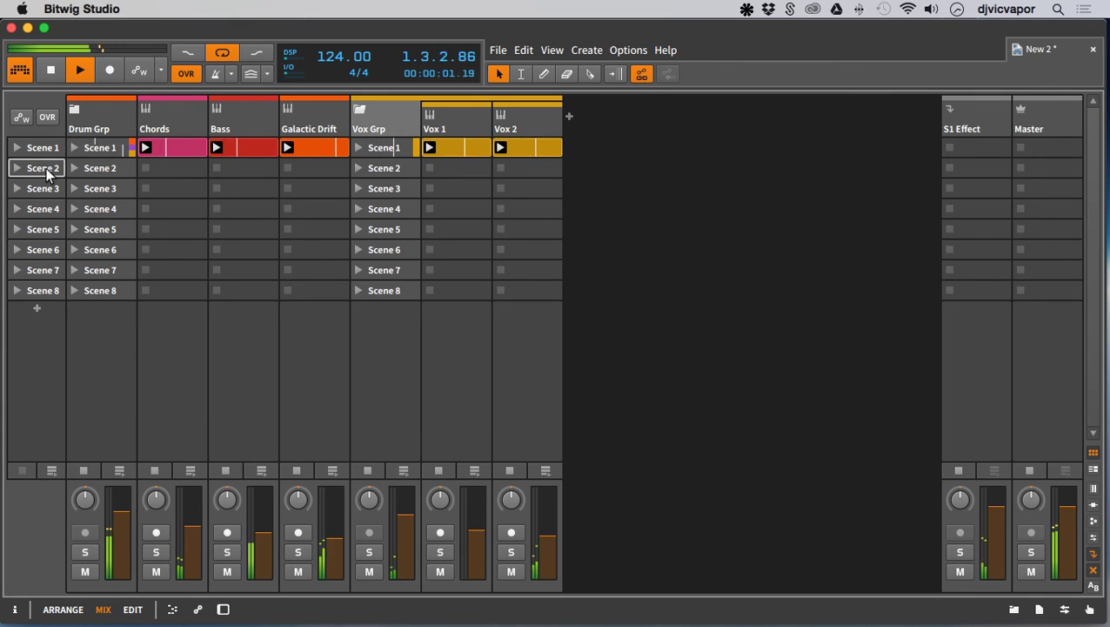
key("Delete")
key("Delete")
key("Delete")
key("Delete")
key("Delete")
key("Delete")
key("Delete")
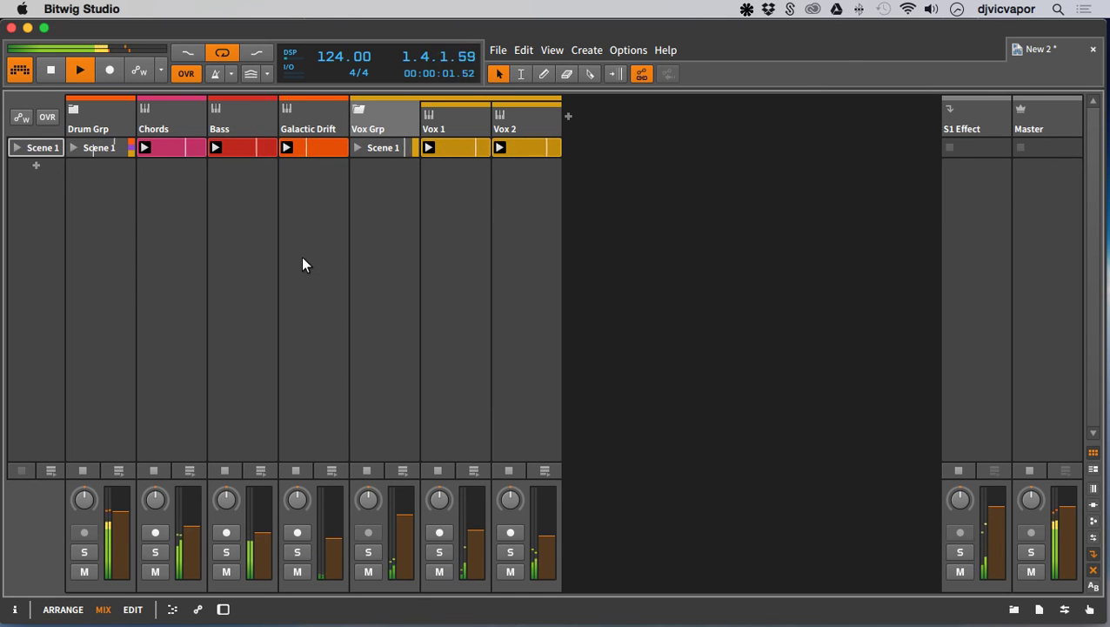
- Audition the loop without Drum Grp's clips, relaunch all of Scene 1, and stop playback
left_click(80, 467)
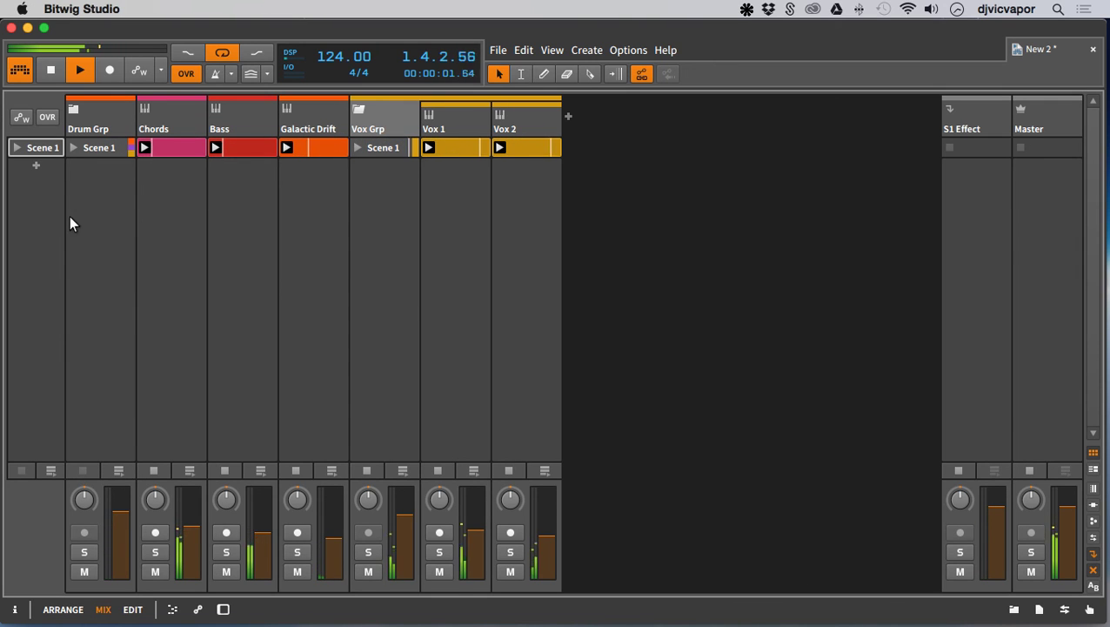
left_click(16, 149)
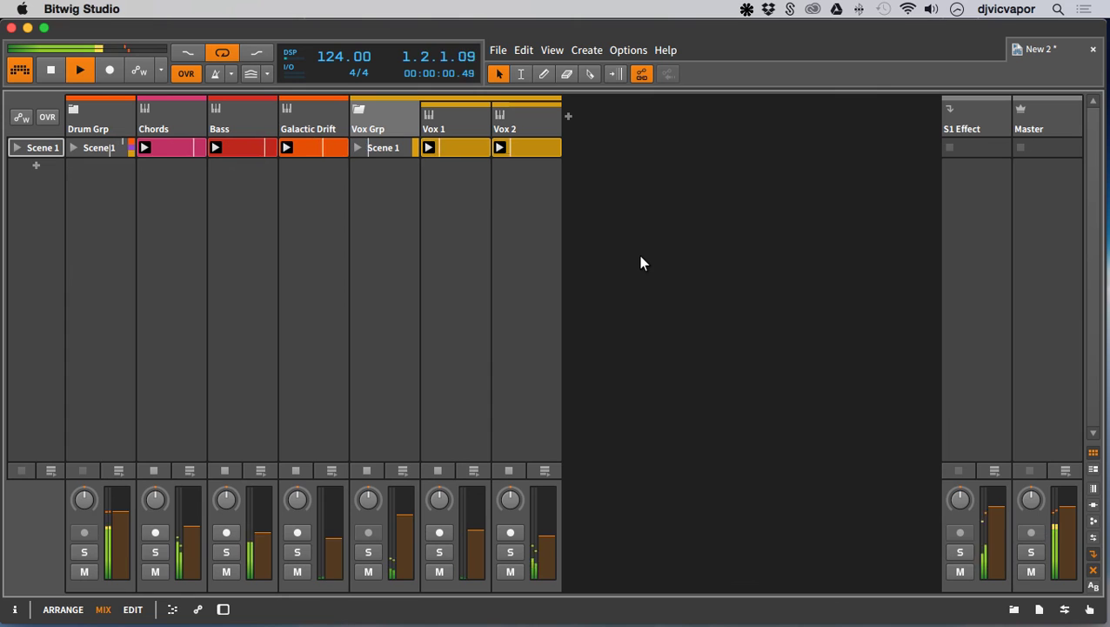
left_click(46, 71)
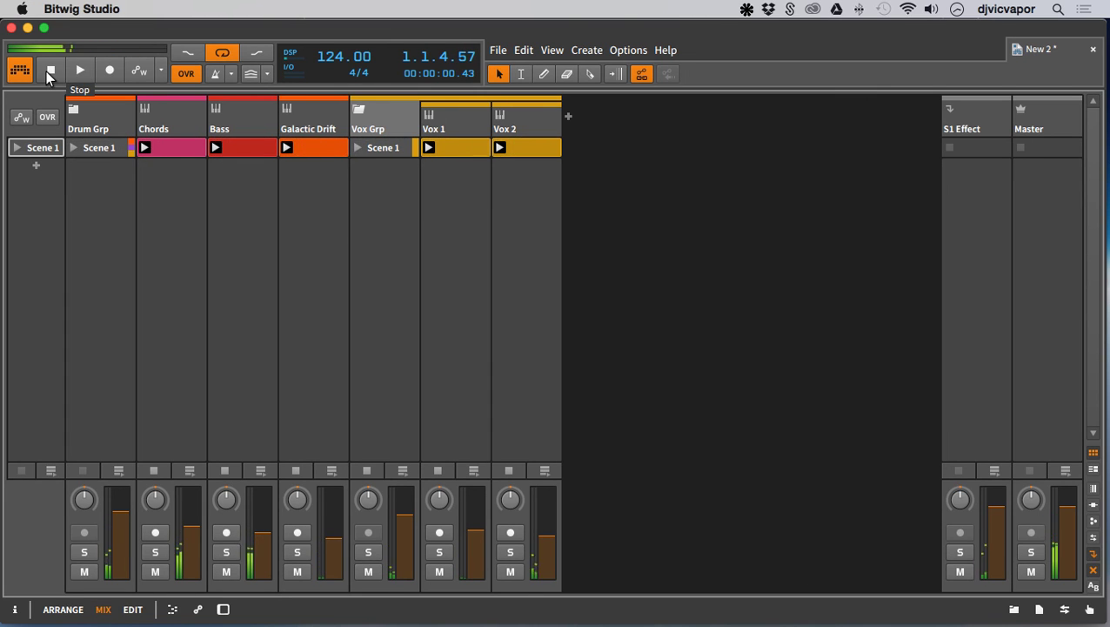